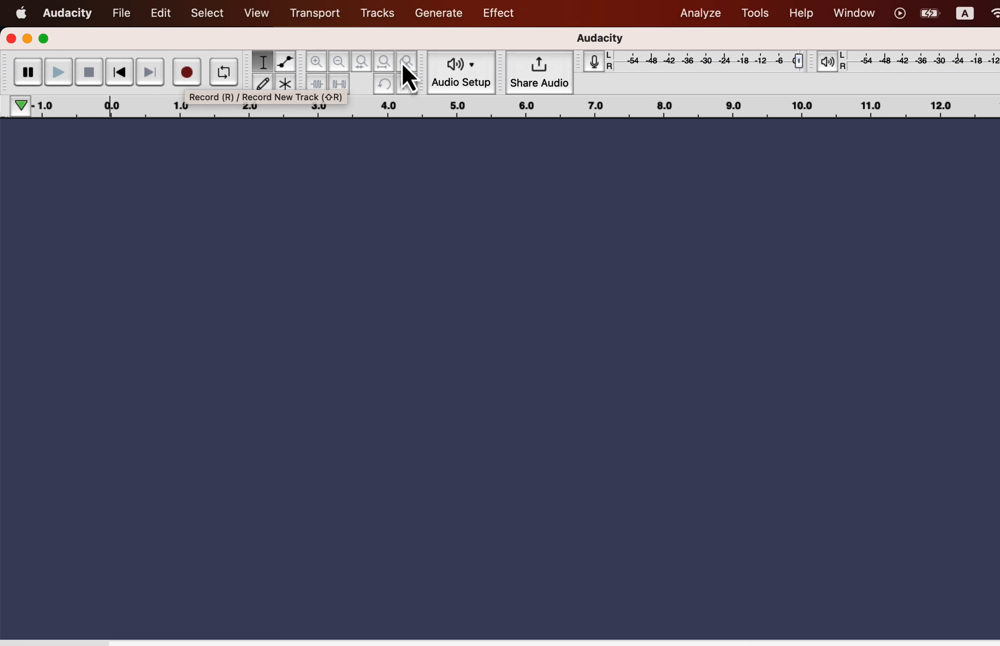
Set the recording device to Scarlett 2i2 USB in the audio setup and check the selection.
{"action": "left_click", "coordinate": [469, 73]}
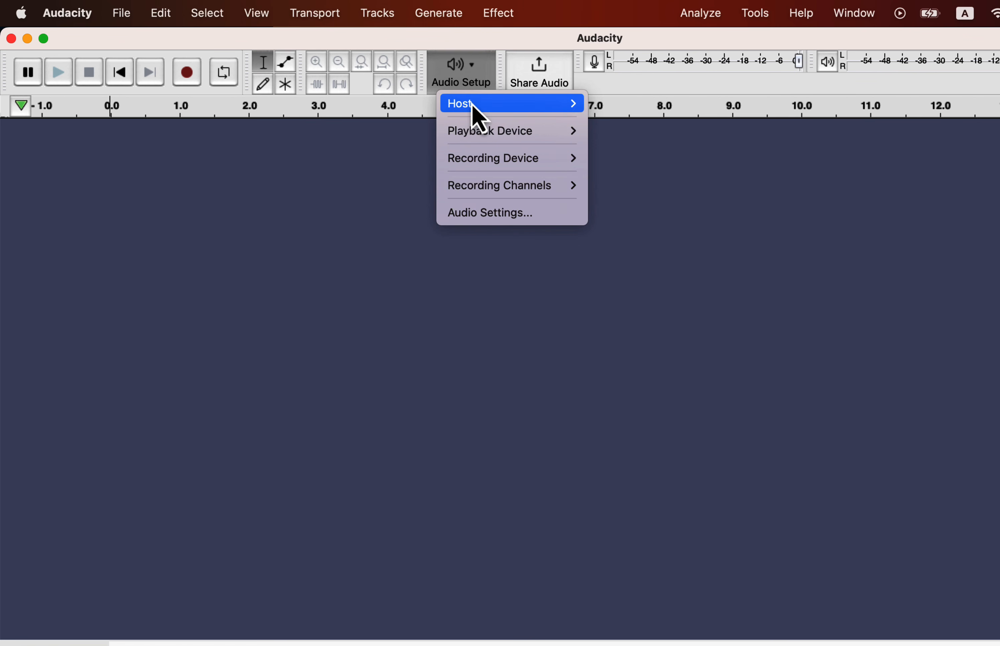
{"action": "mouse_move", "coordinate": [473, 161]}
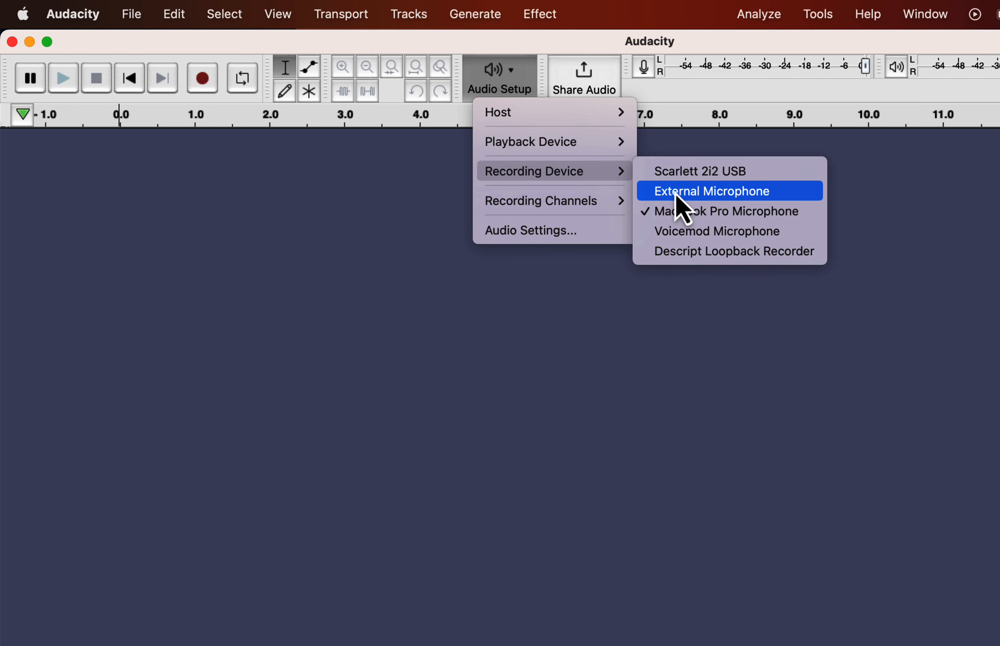
{"action": "left_click", "coordinate": [675, 176]}
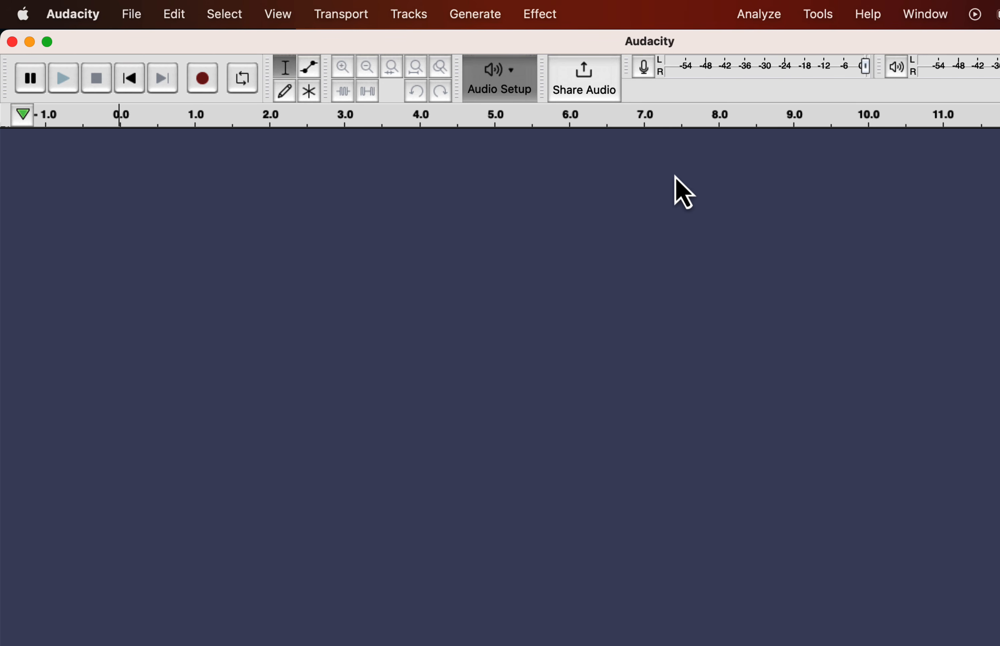
{"action": "left_click", "coordinate": [515, 88]}
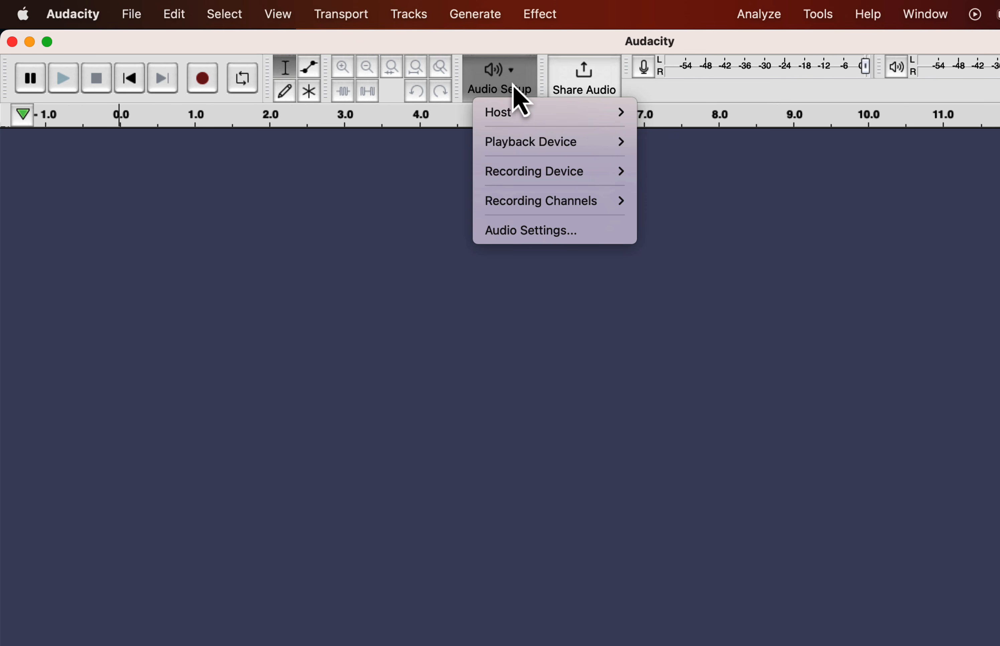
{"action": "mouse_move", "coordinate": [526, 173]}
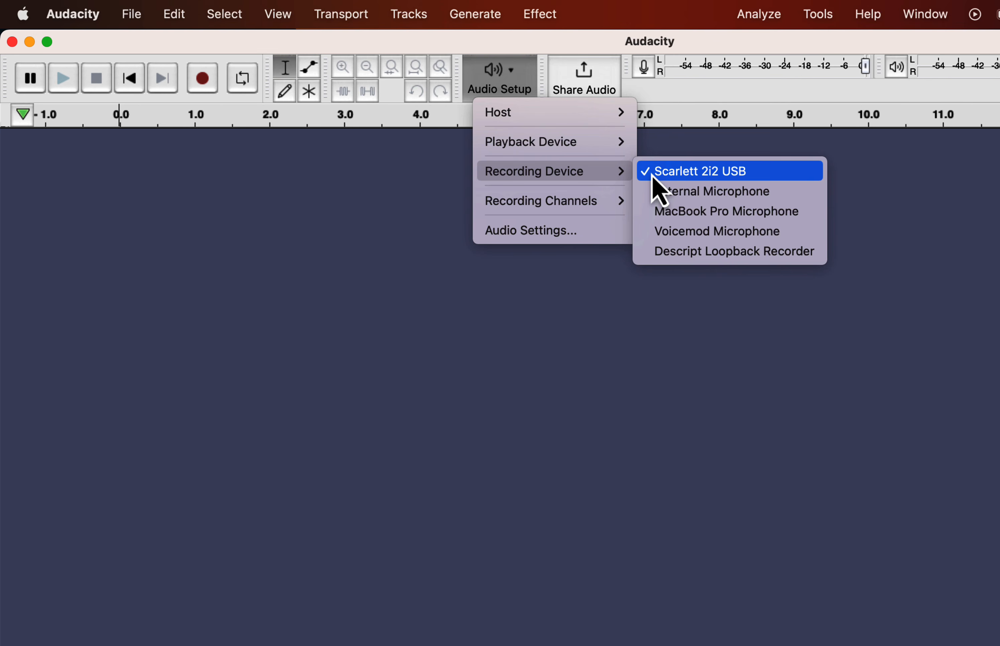
{"action": "left_click", "coordinate": [401, 203]}
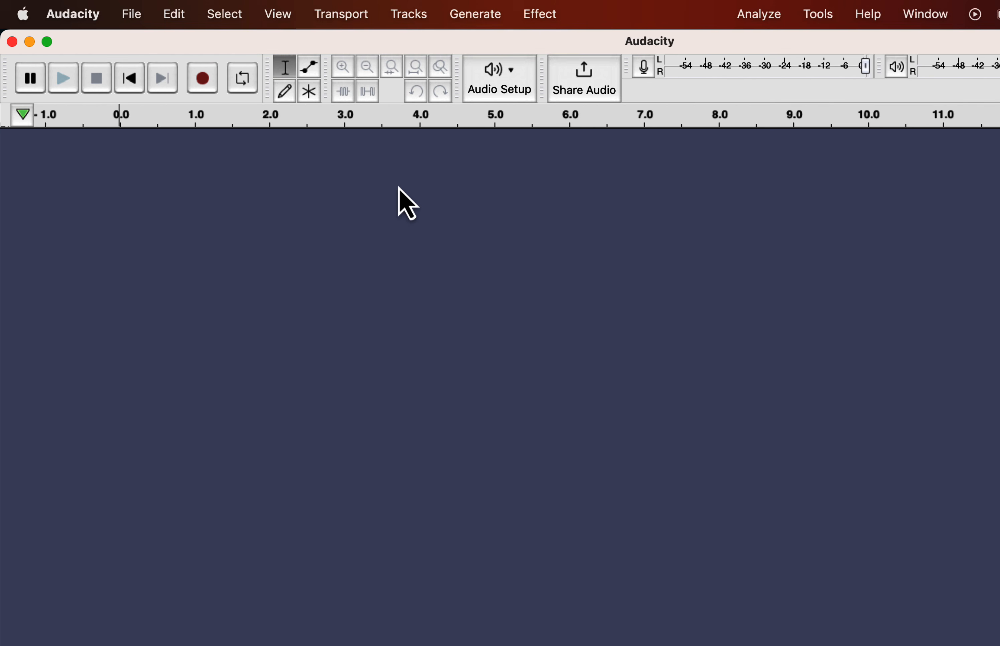
Show the Device Toolbar in the project window.
{"action": "left_click", "coordinate": [278, 14]}
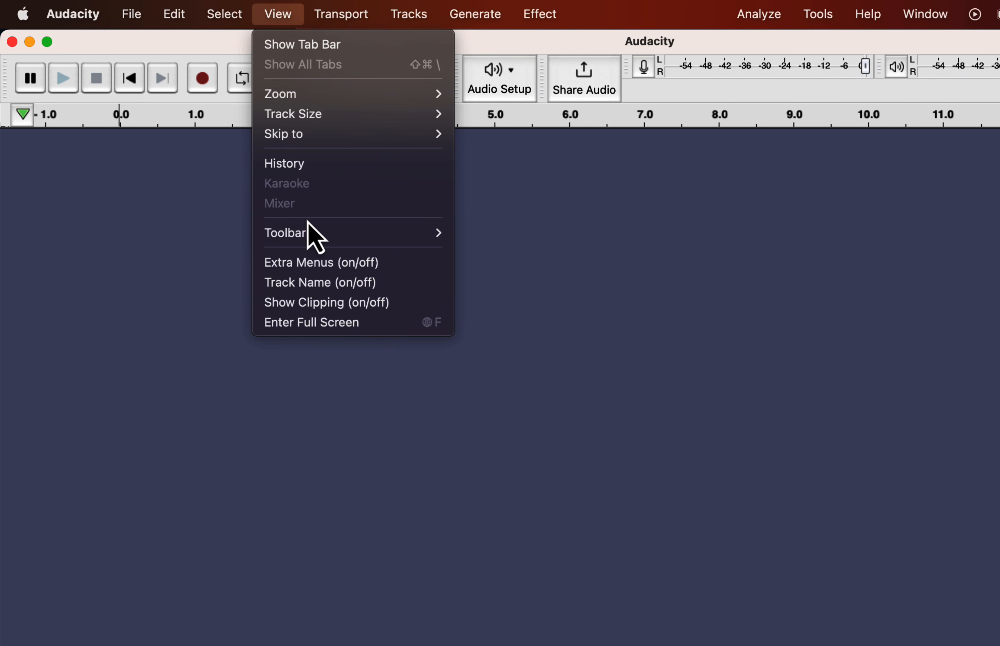
{"action": "mouse_move", "coordinate": [309, 231]}
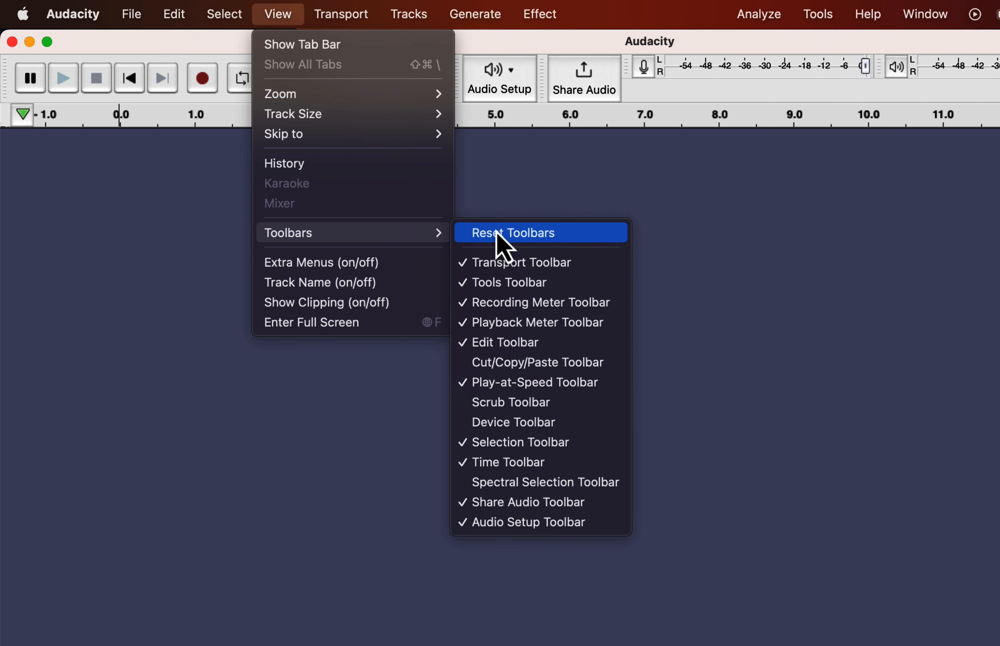
{"action": "left_click", "coordinate": [469, 429]}
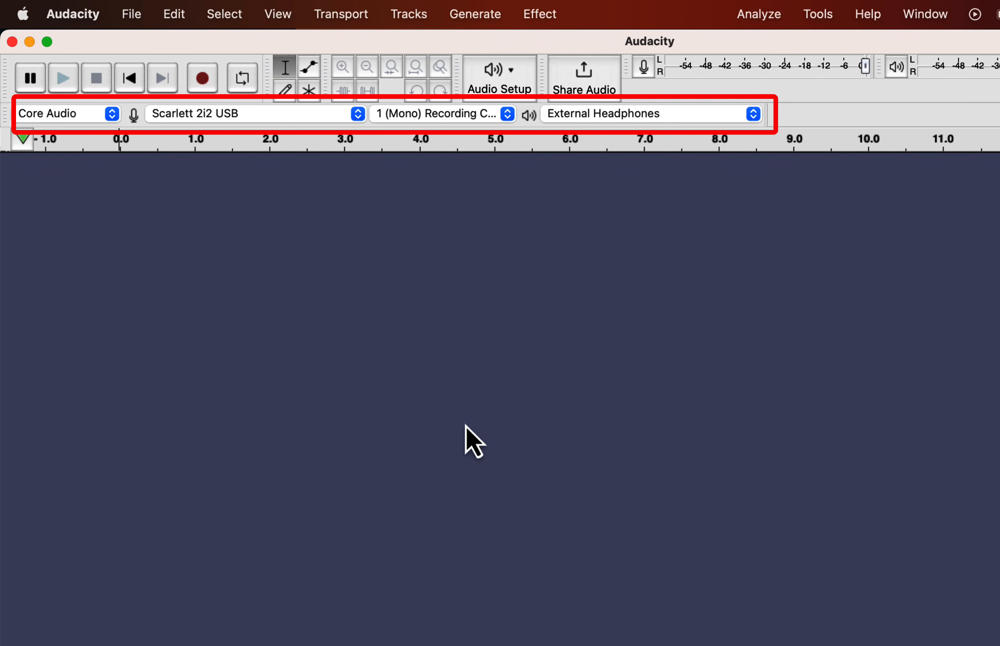
Switch the recording device to External Microphone and MacBook Pro Microphone, and return it to Scarlett 2i2 USB.
{"action": "left_click", "coordinate": [265, 120]}
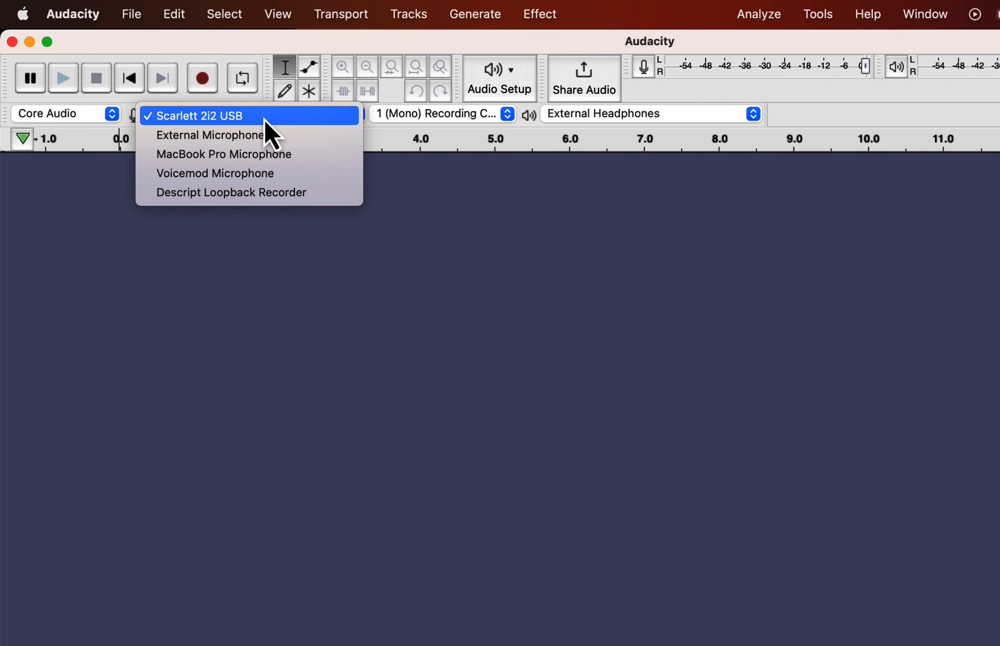
{"action": "left_click", "coordinate": [257, 137]}
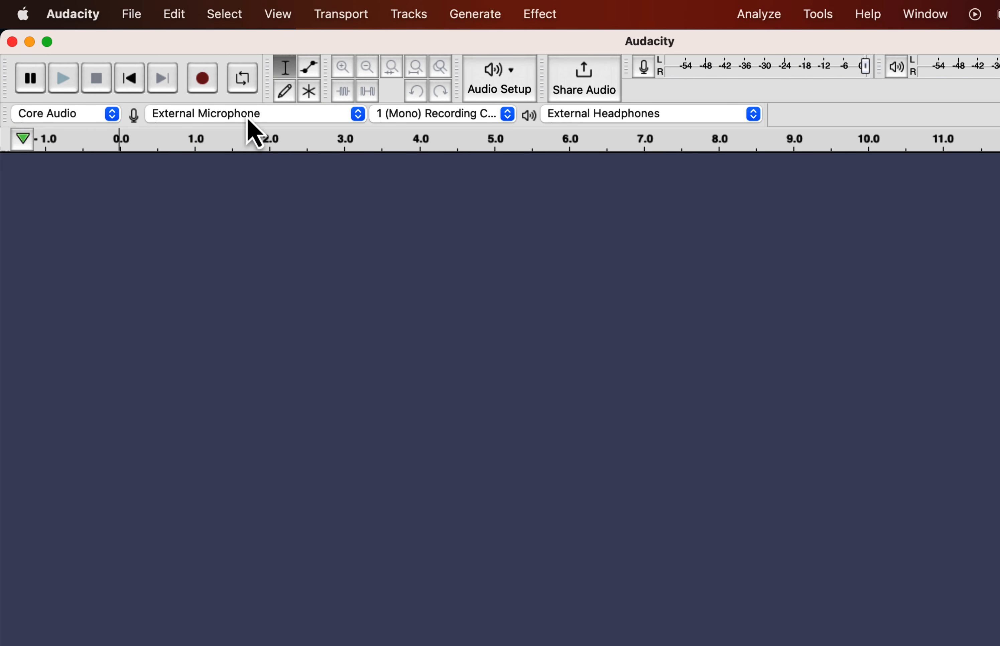
{"action": "left_click", "coordinate": [247, 116]}
{"action": "left_click", "coordinate": [245, 143]}
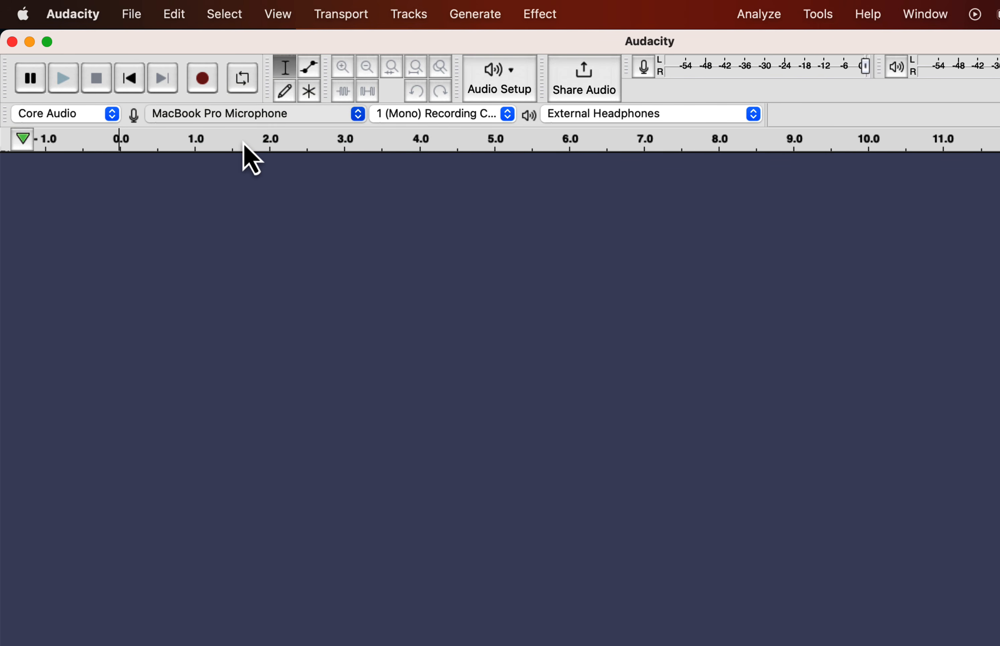
{"action": "left_click", "coordinate": [241, 119]}
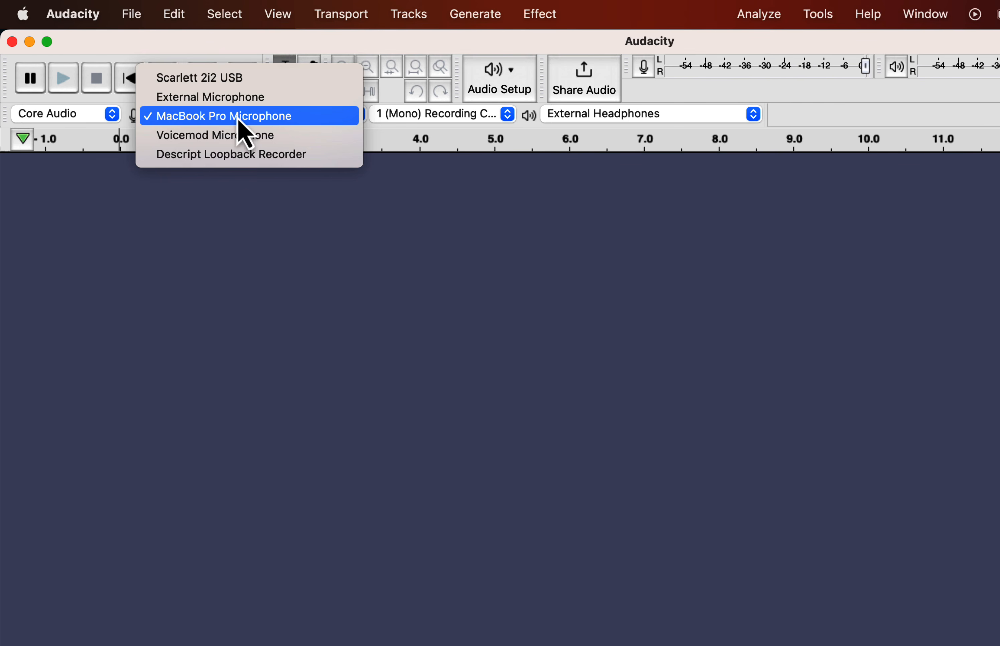
{"action": "left_click", "coordinate": [228, 82]}
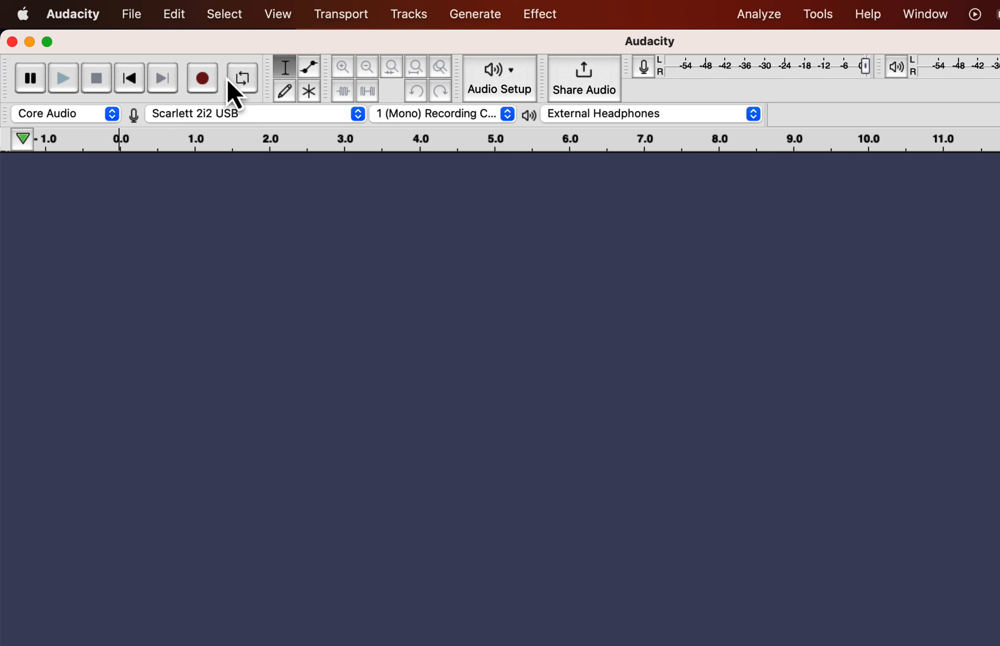
Review the available recording devices and rescan the audio devices.
{"action": "left_click", "coordinate": [228, 116]}
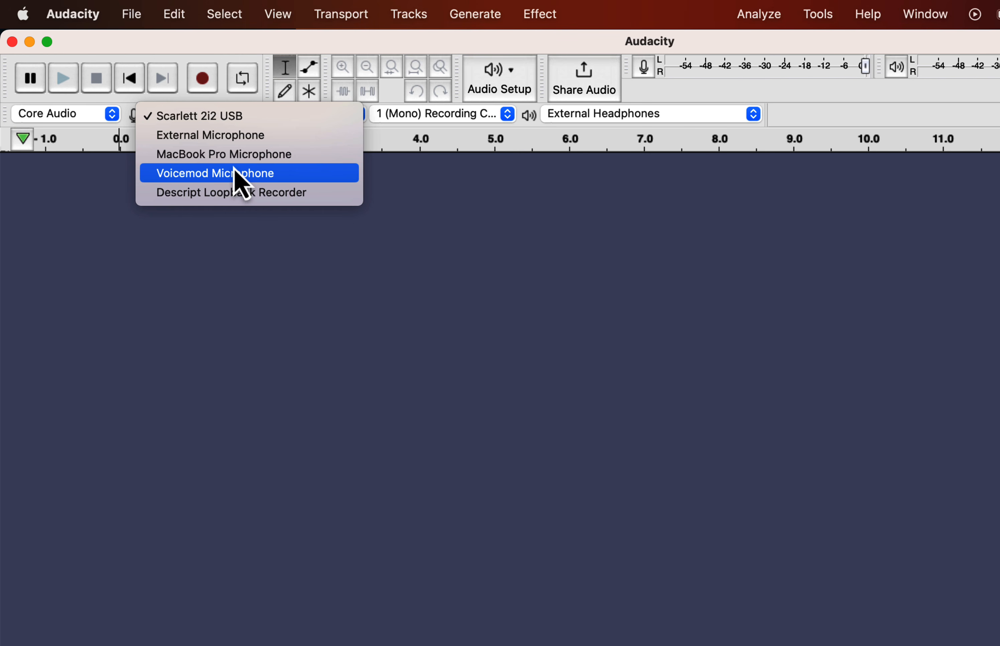
{"action": "left_click", "coordinate": [336, 20]}
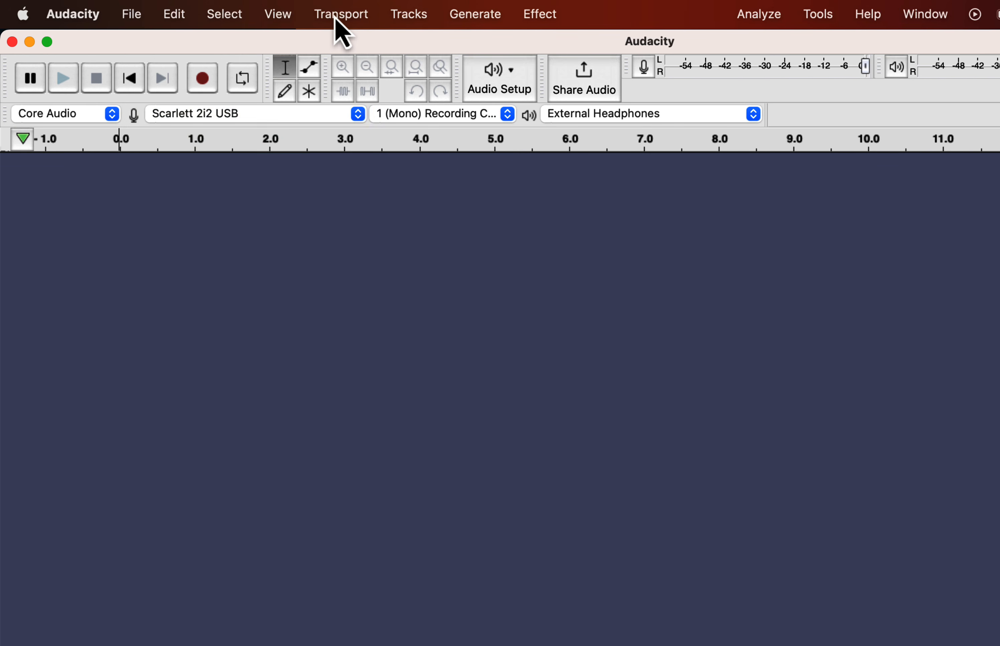
{"action": "left_click", "coordinate": [341, 15]}
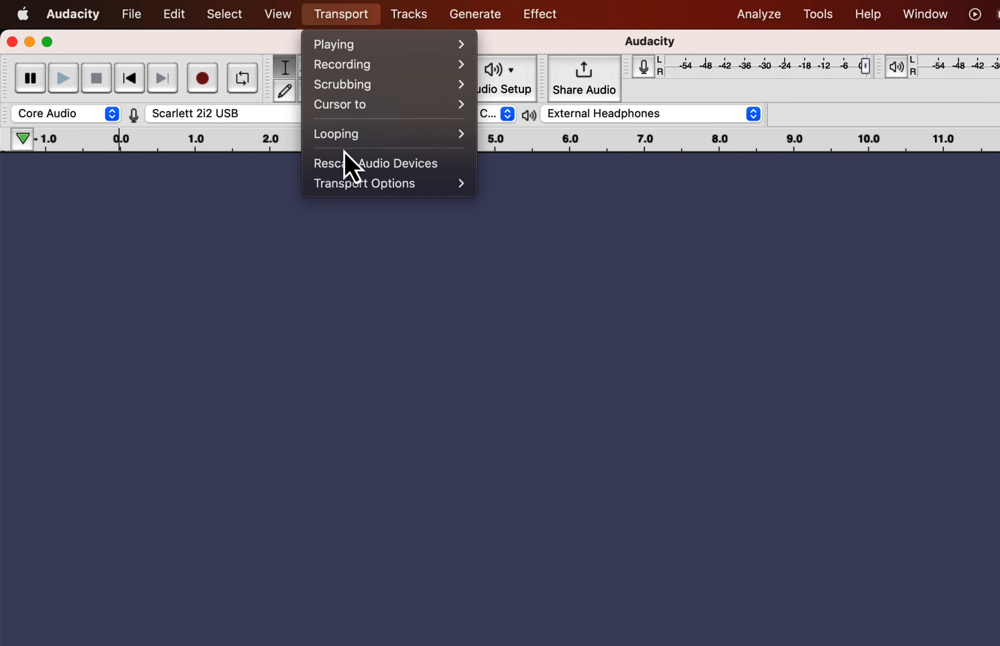
{"action": "left_click", "coordinate": [439, 164]}
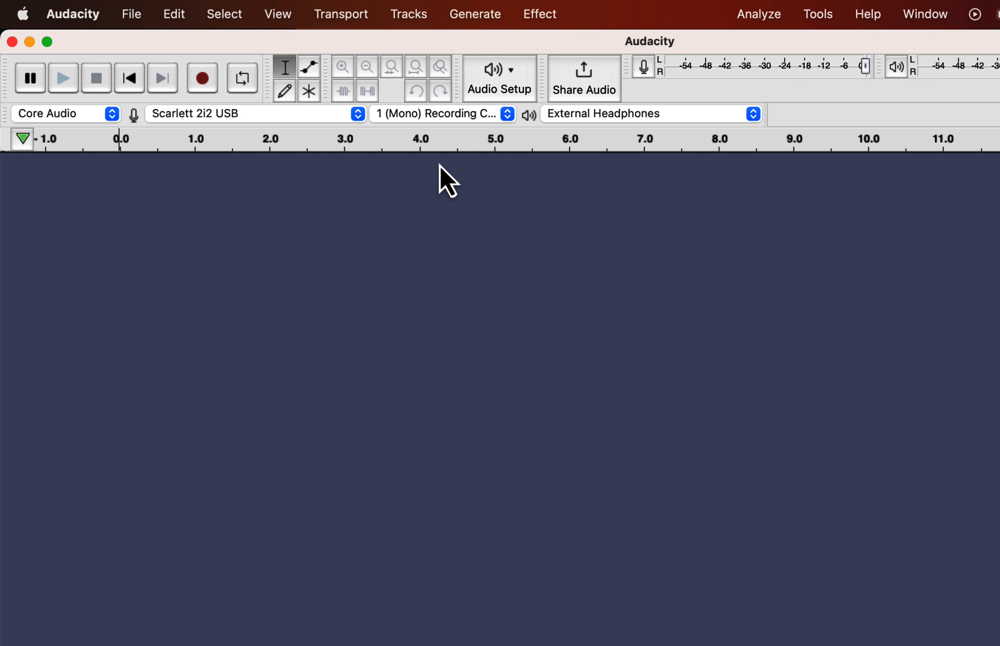
Select 1 (Mono) Recording Channel and review the available playback devices.
{"action": "left_click", "coordinate": [455, 119]}
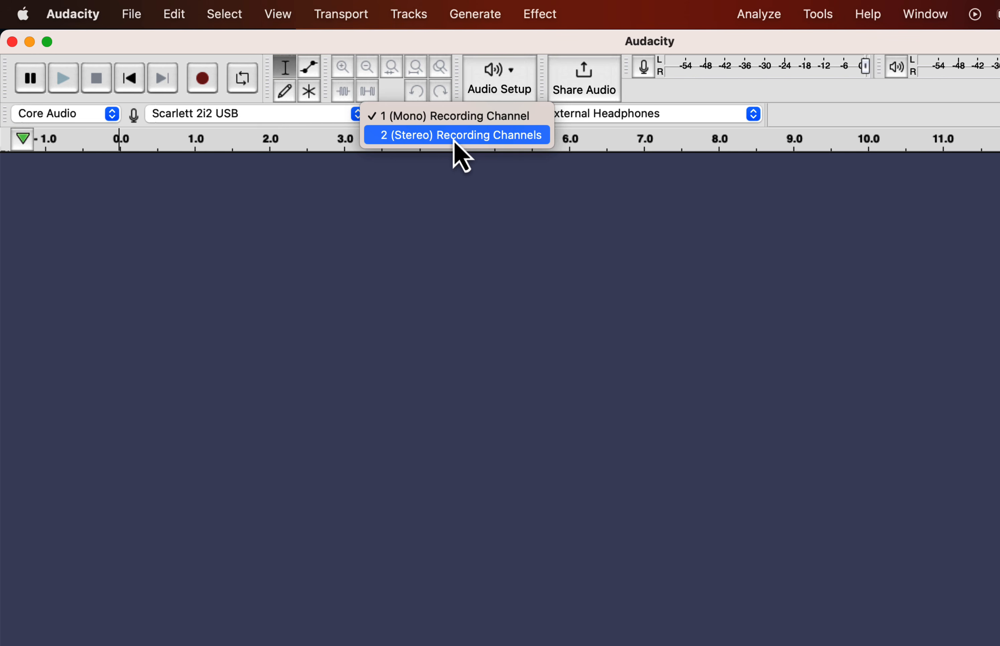
{"action": "left_click", "coordinate": [454, 124]}
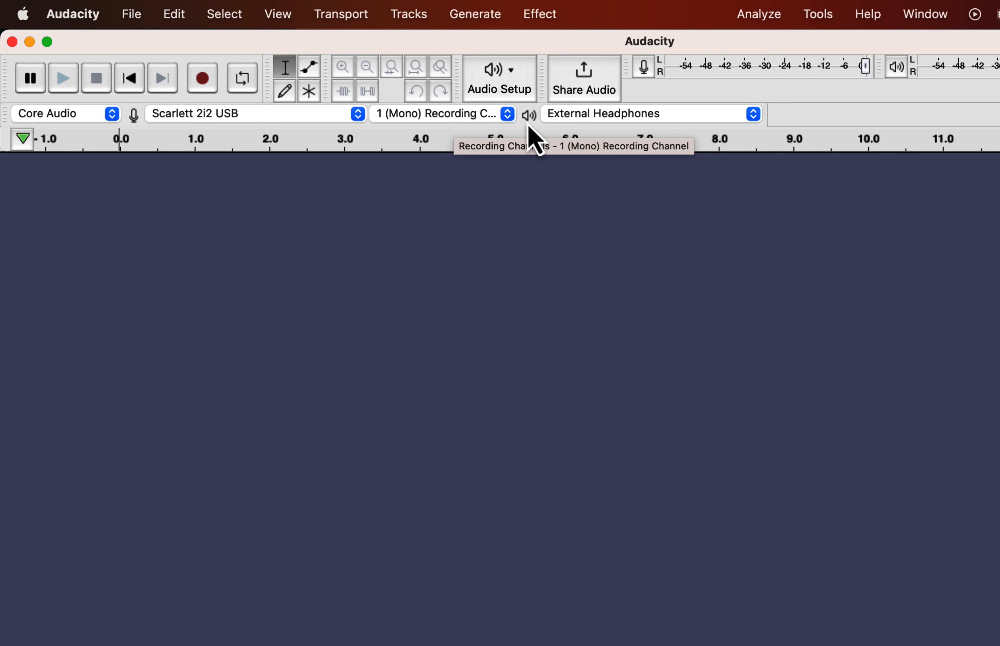
{"action": "left_click", "coordinate": [589, 118]}
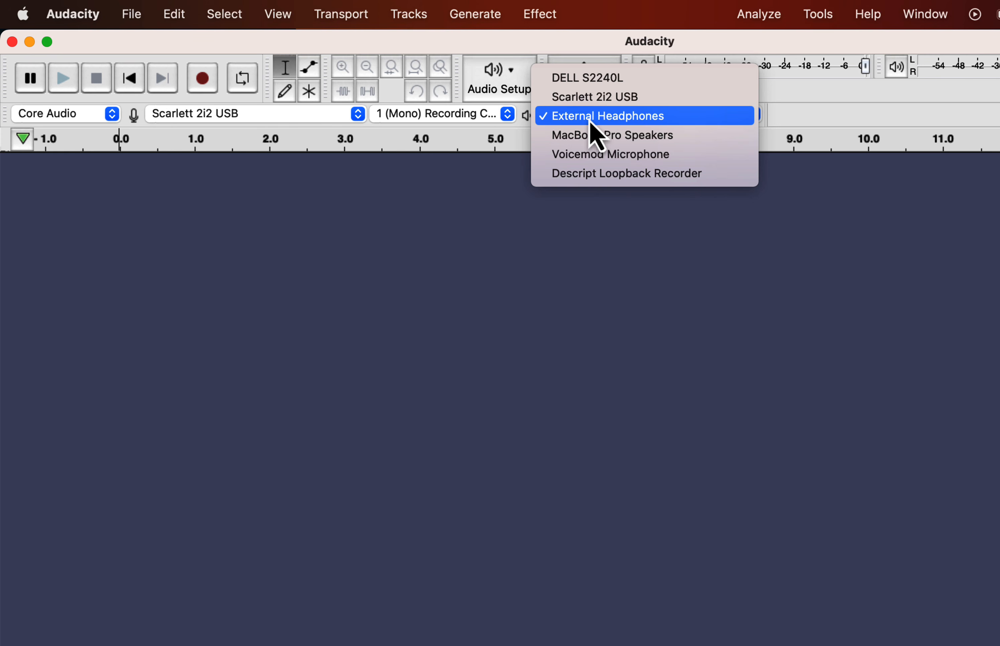
{"action": "left_click", "coordinate": [497, 182]}
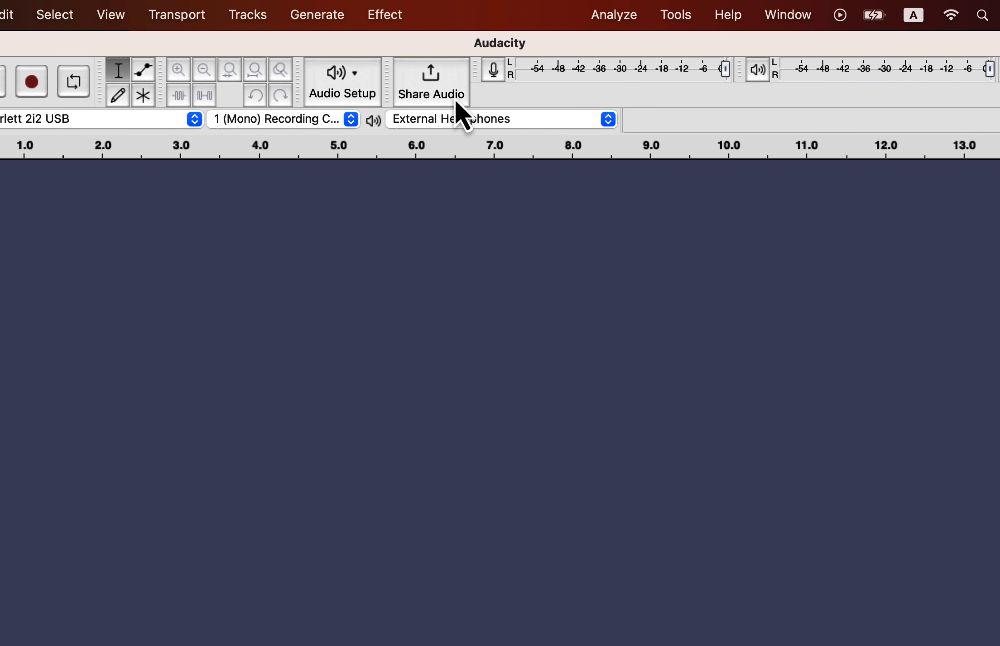
Start monitoring the microphone input on the recording meter and check the recording level setting.
{"action": "left_click", "coordinate": [493, 72]}
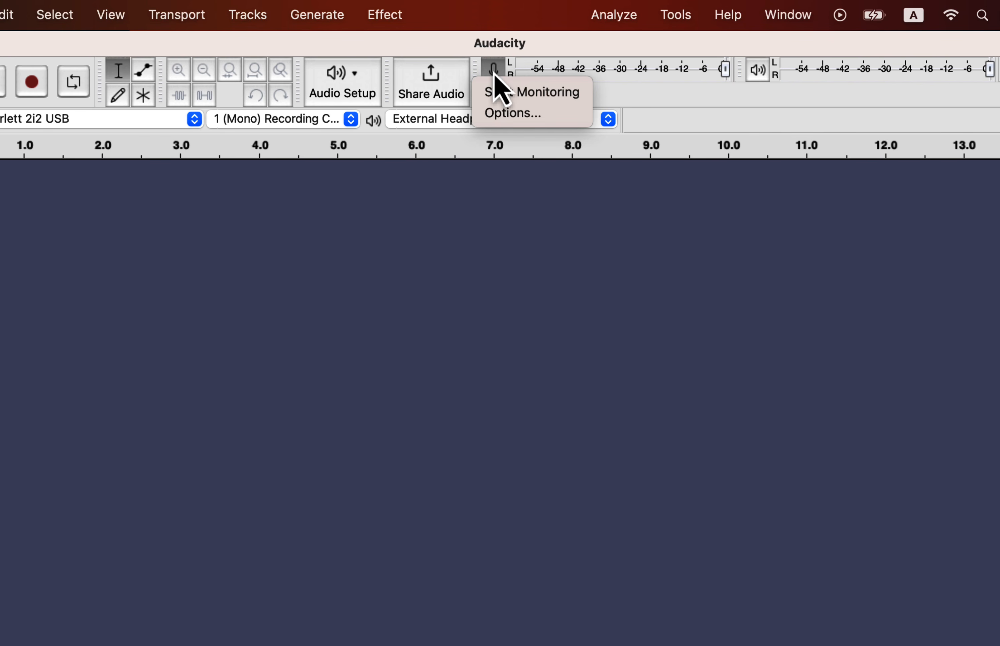
{"action": "left_click", "coordinate": [508, 101]}
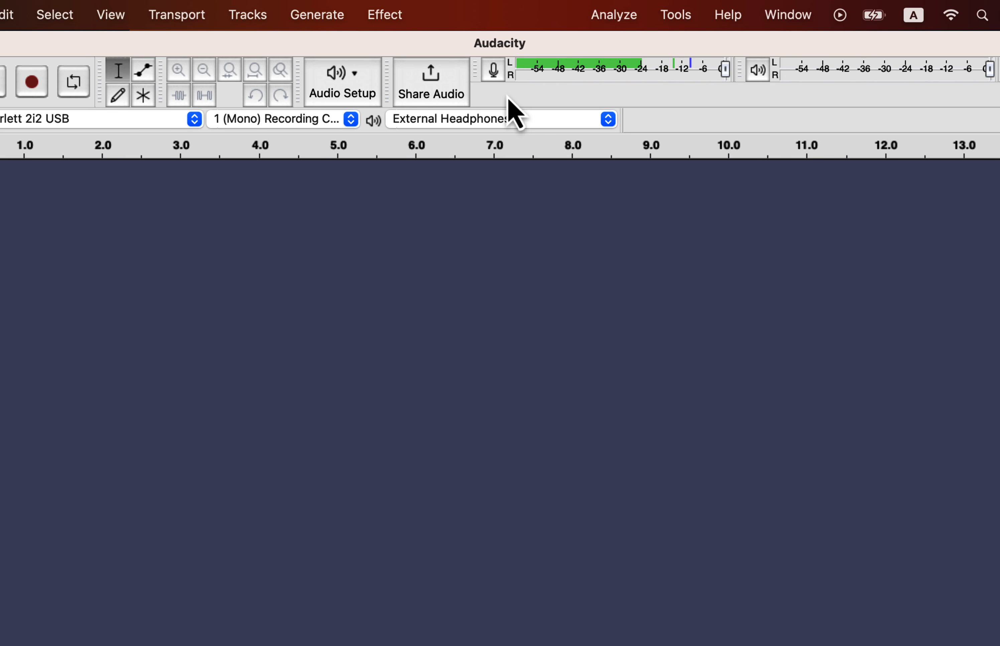
{"action": "mouse_move", "coordinate": [725, 76]}
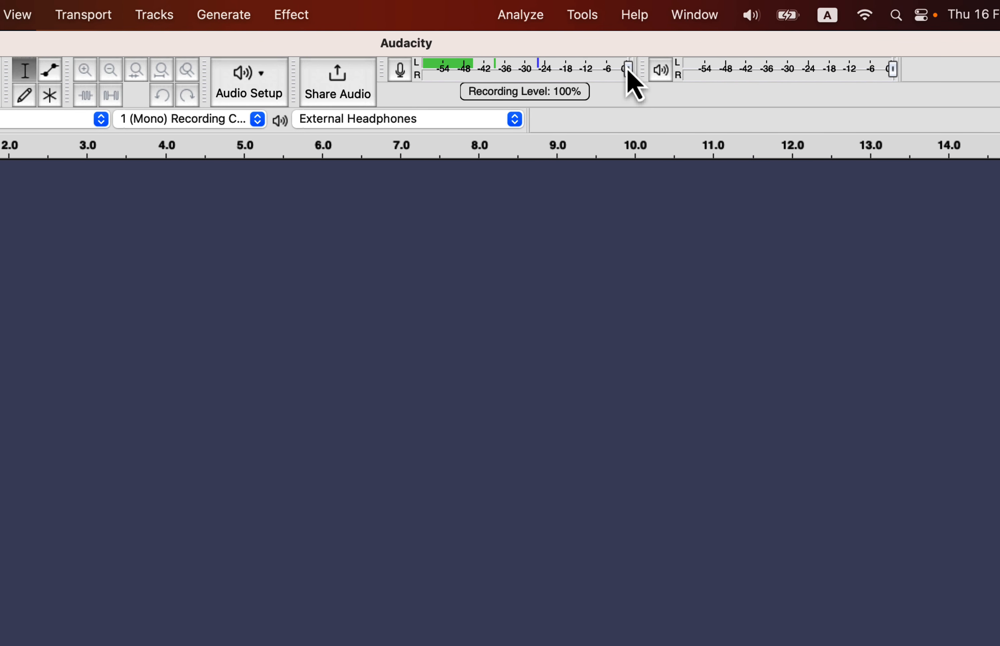
Set the playback level to 28 in the Playback Level dialog.
{"action": "double_click", "coordinate": [894, 72]}
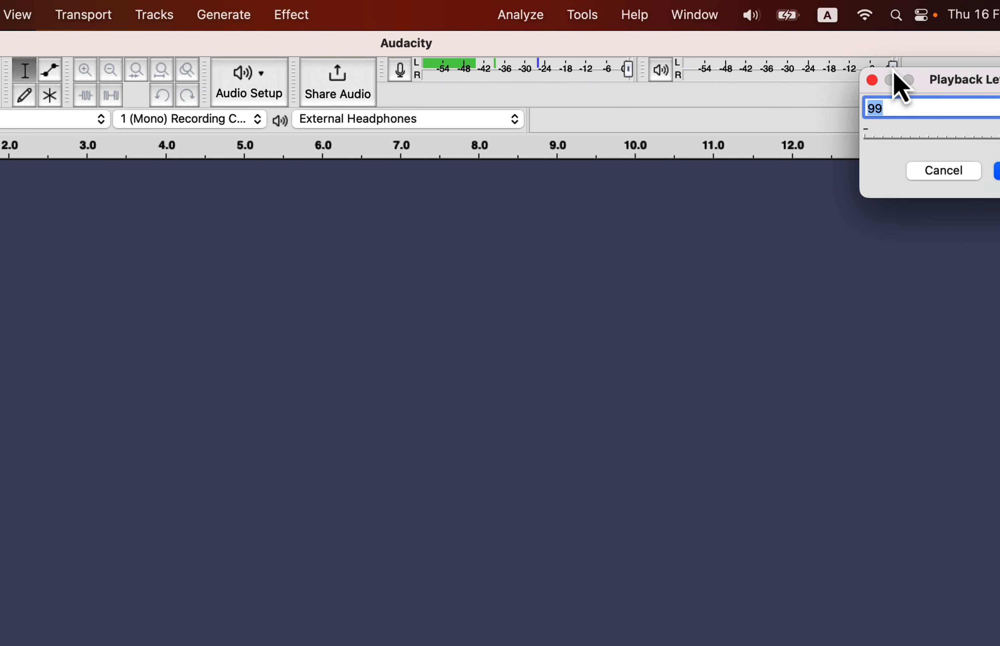
{"action": "left_click_drag", "start_coordinate": [758, 85], "coordinate": [667, 87]}
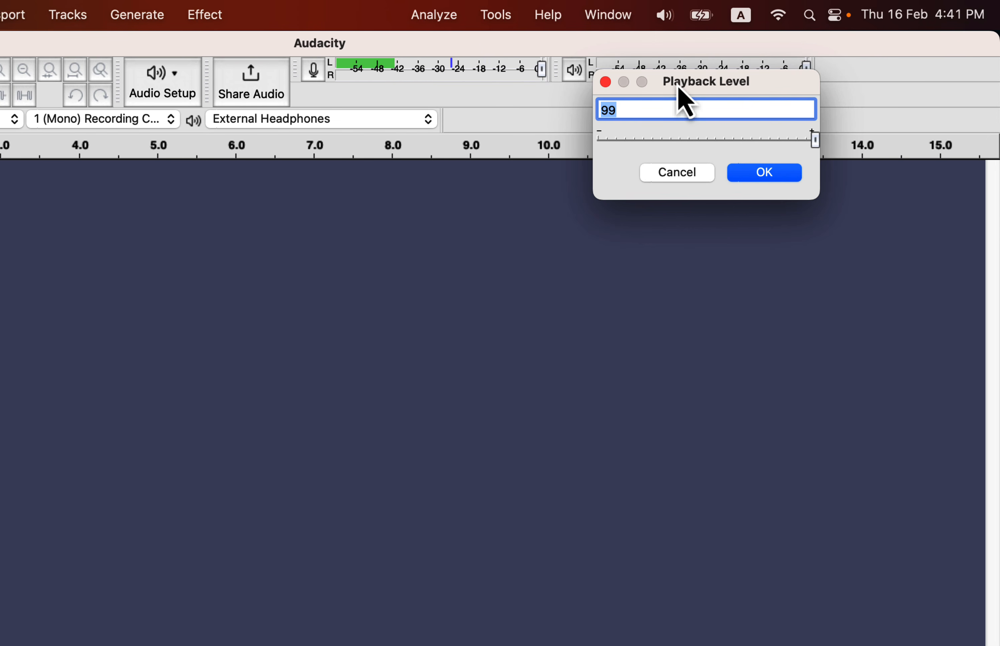
{"action": "left_click_drag", "start_coordinate": [815, 141], "coordinate": [725, 135]}
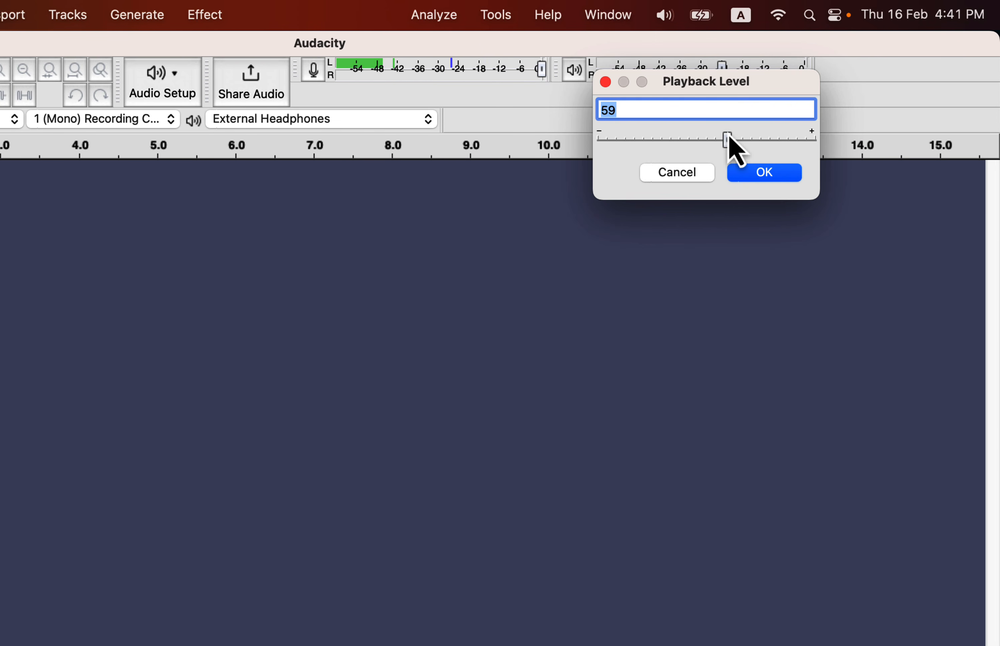
{"action": "left_click_drag", "start_coordinate": [721, 89], "coordinate": [720, 110]}
{"action": "left_click_drag", "start_coordinate": [728, 162], "coordinate": [661, 162]}
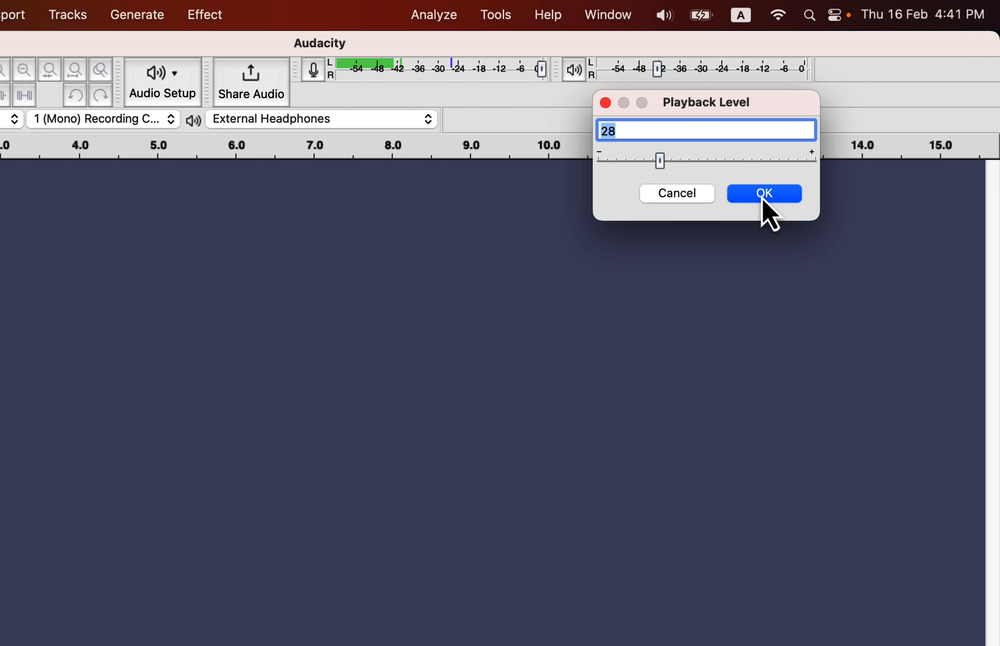
{"action": "left_click", "coordinate": [761, 193]}
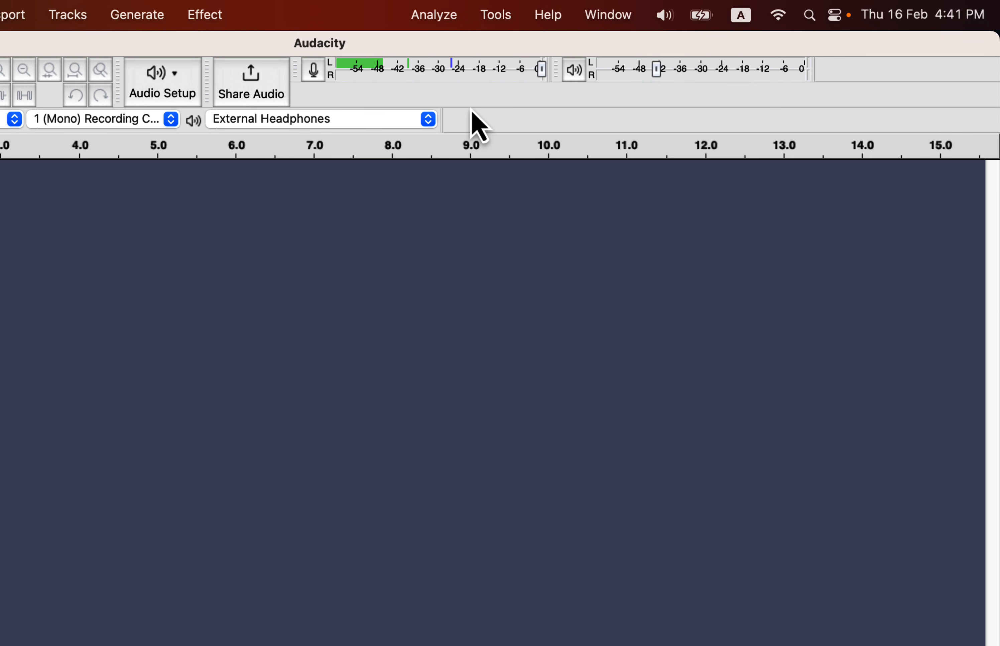
Dock the playback meter beneath the recording meter and widen the recording meter to the full window width.
{"action": "mouse_move", "coordinate": [396, 78]}
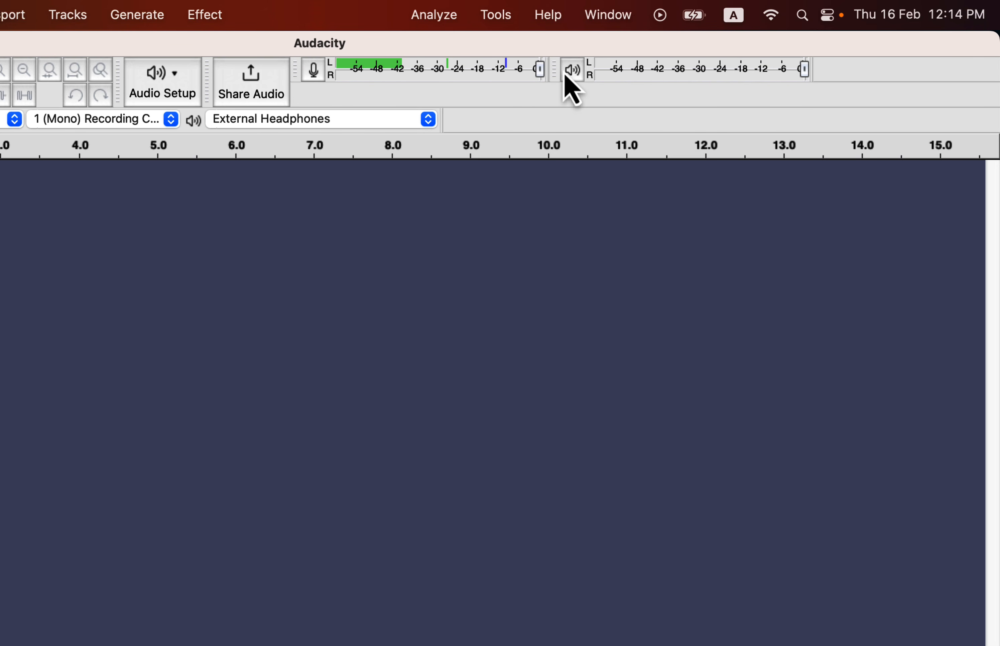
{"action": "left_click_drag", "start_coordinate": [563, 72], "coordinate": [462, 96]}
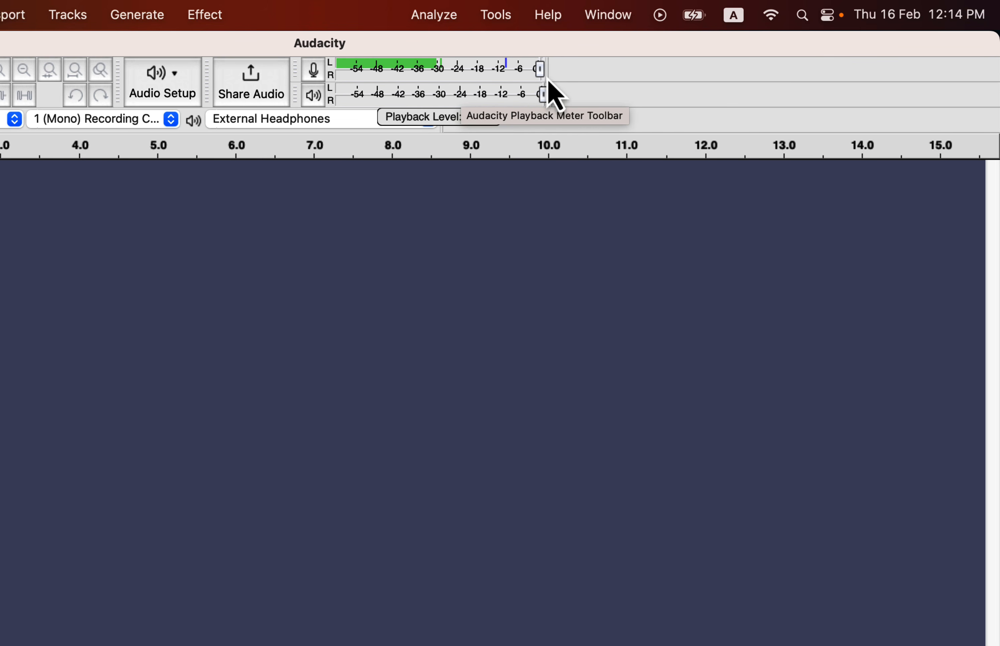
{"action": "left_click_drag", "start_coordinate": [548, 72], "coordinate": [994, 65]}
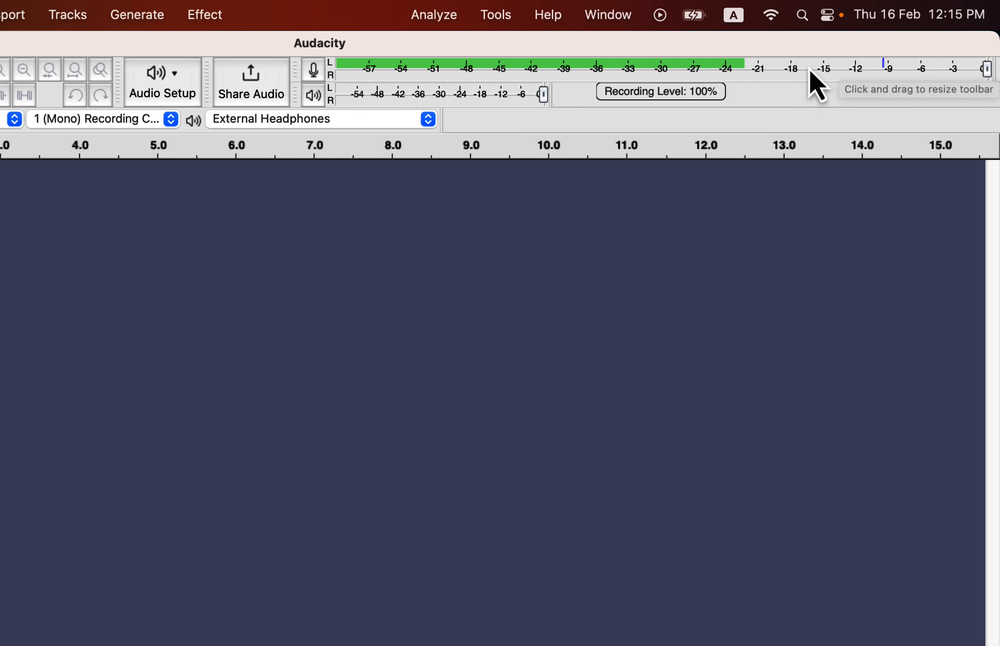
Stop monitoring the microphone input on the recording meter.
{"action": "left_click", "coordinate": [319, 75]}
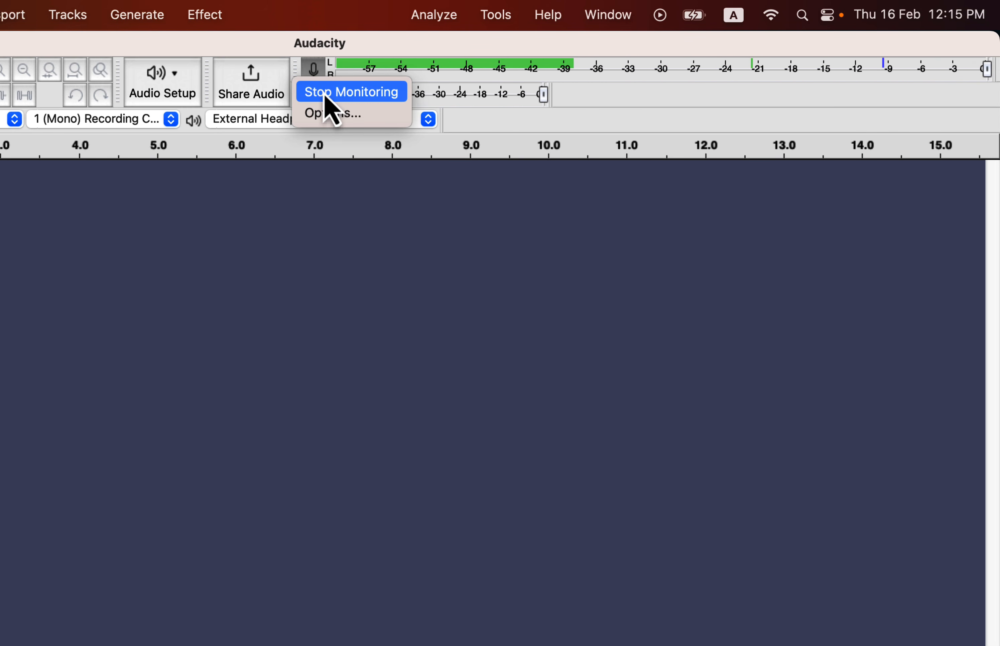
{"action": "left_click", "coordinate": [325, 92]}
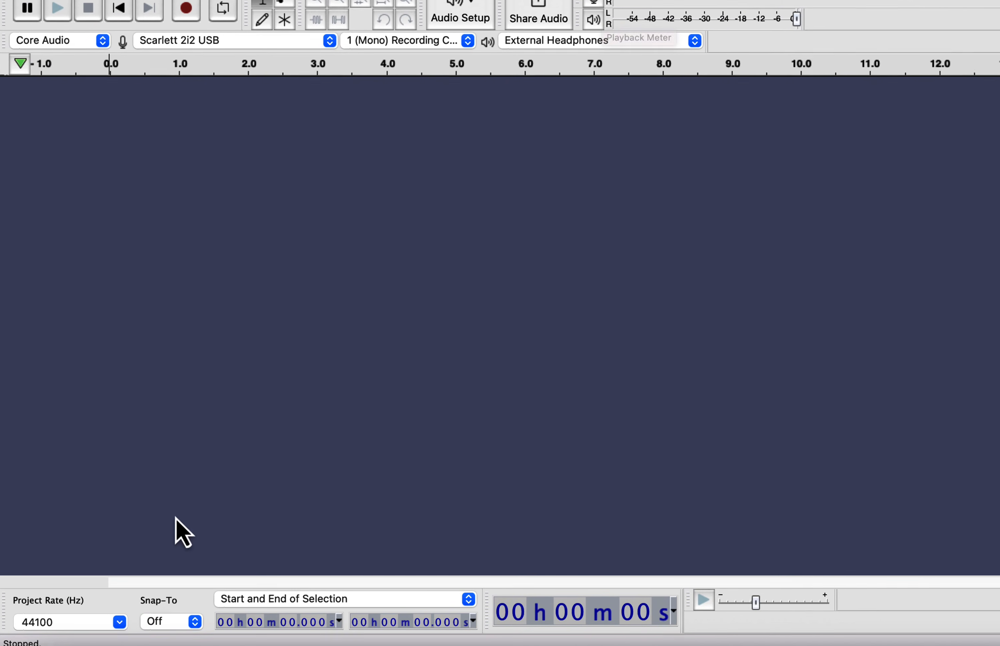
Keep the project rate at 44100 Hz and record about 51 seconds of microphone audio on a new mono track.
{"action": "left_click", "coordinate": [120, 622]}
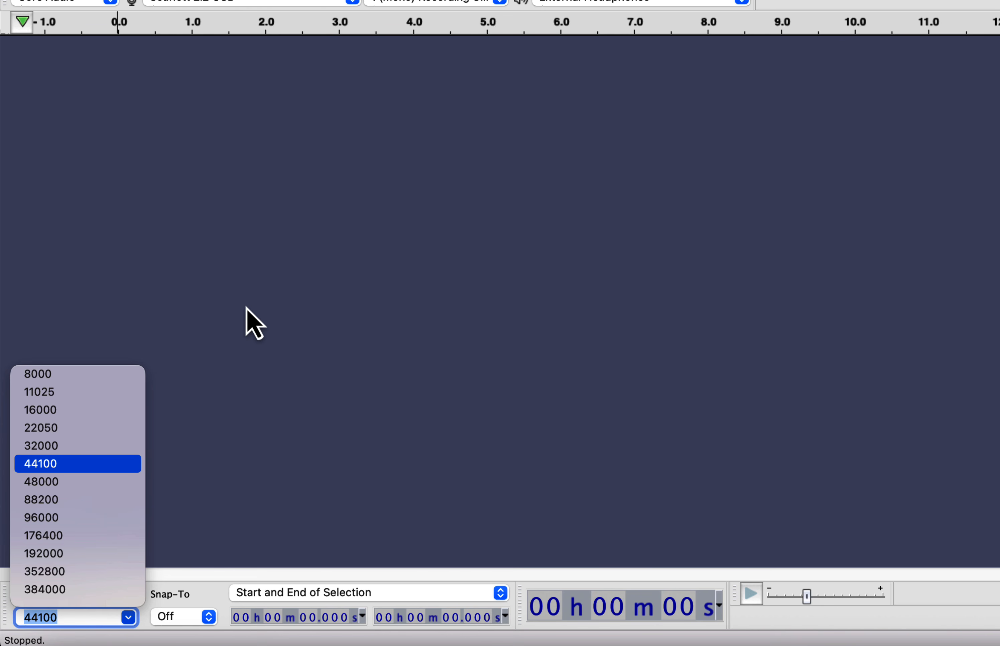
{"action": "left_click", "coordinate": [271, 275]}
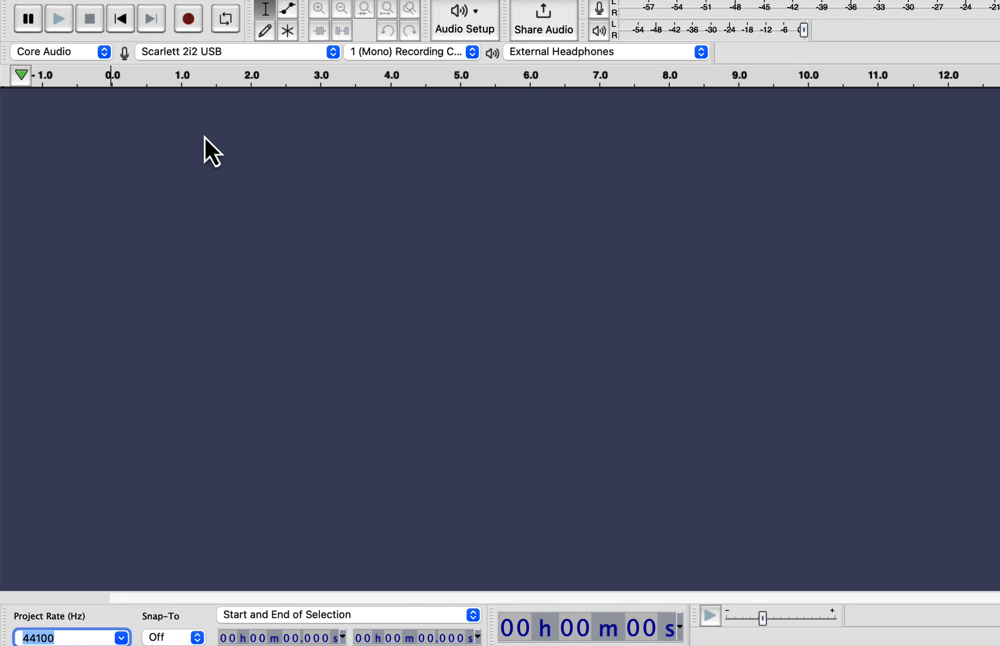
{"action": "left_click", "coordinate": [188, 30]}
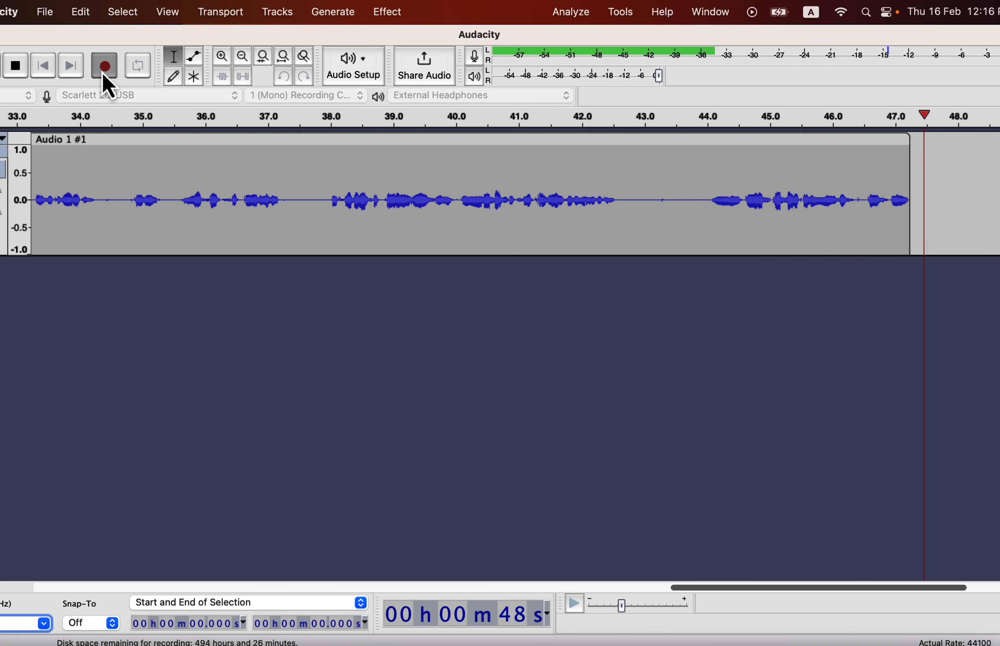
{"action": "left_click", "coordinate": [19, 75]}
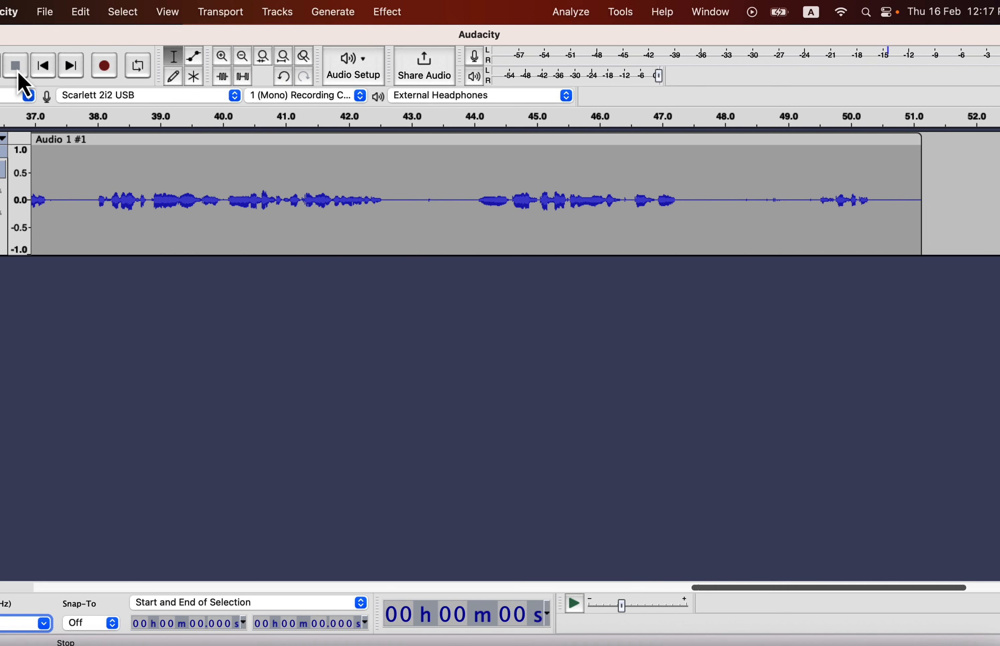
{"action": "scroll", "coordinate": [68, 176], "scroll_direction": "left", "scroll_amount": 10}
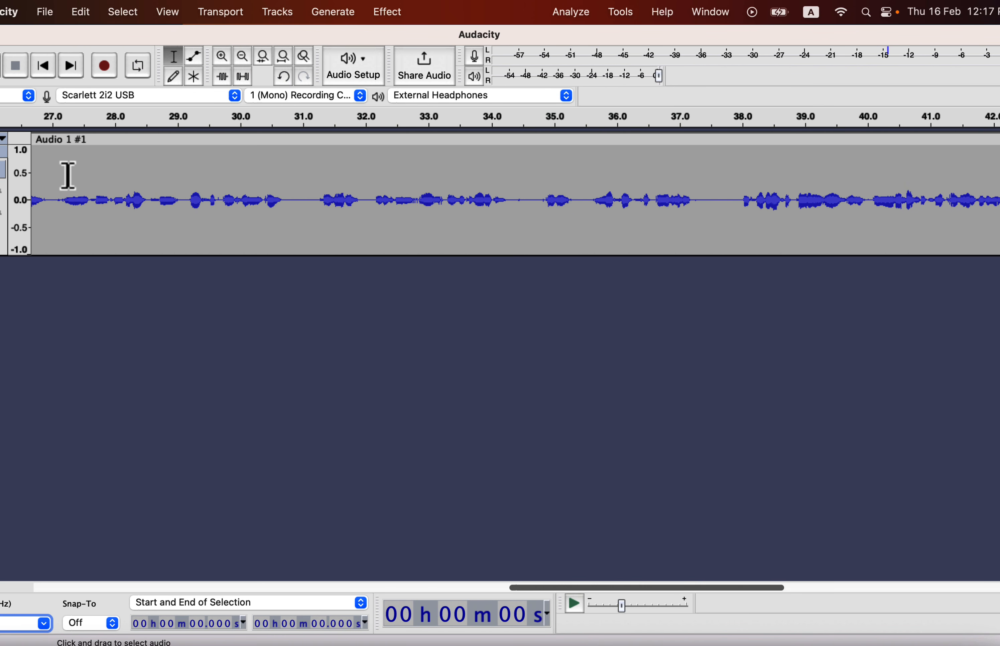
{"action": "scroll", "coordinate": [68, 175], "scroll_direction": "left", "scroll_amount": 20}
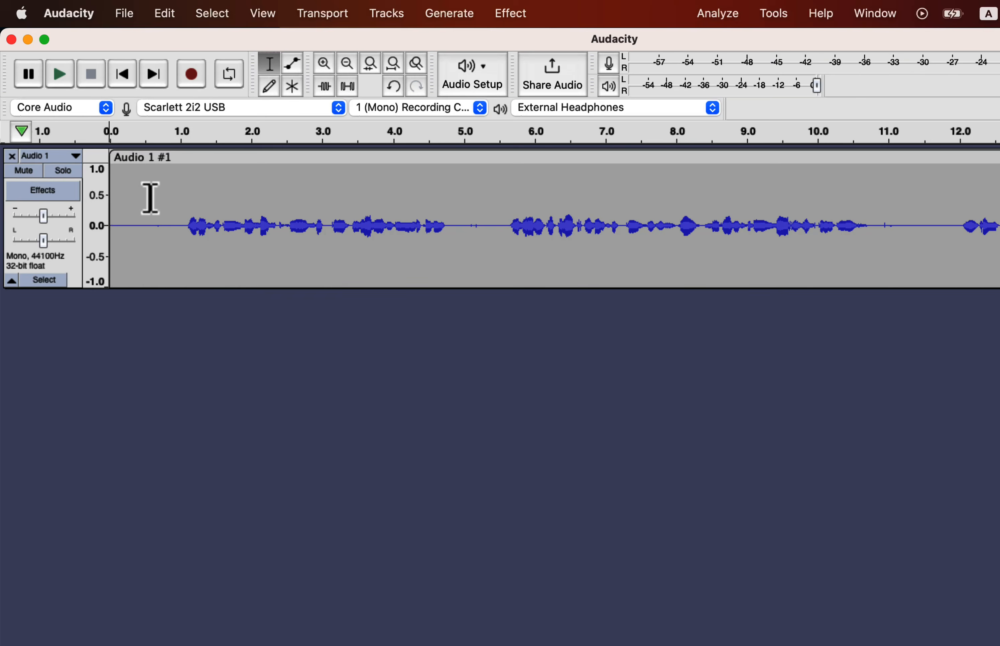
Save the project as "Audacity record and edit" in the Audacity Projects folder.
{"action": "left_click", "coordinate": [125, 14]}
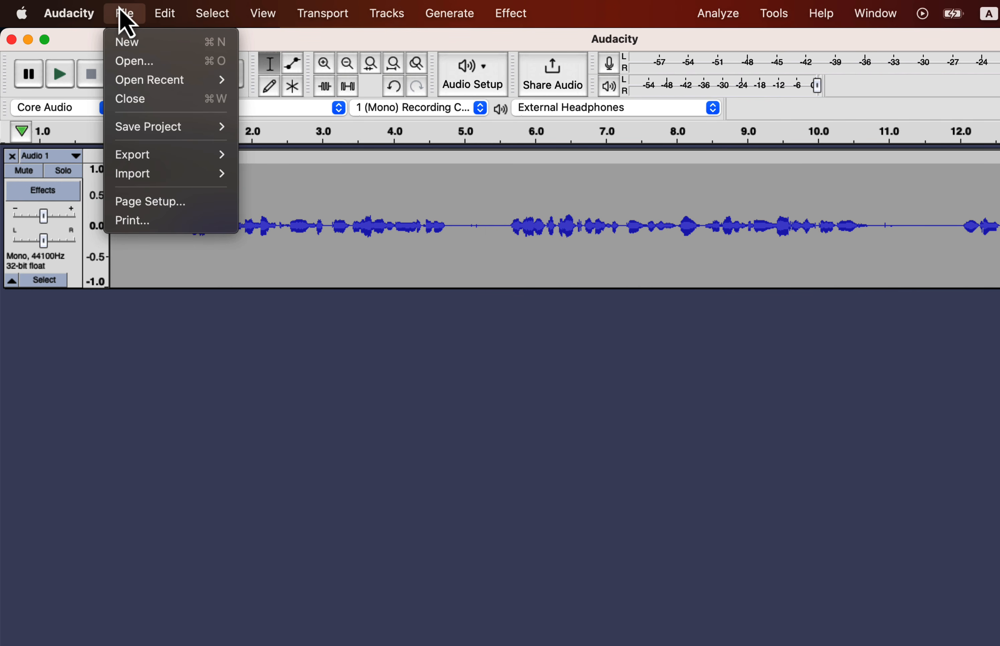
{"action": "mouse_move", "coordinate": [134, 128]}
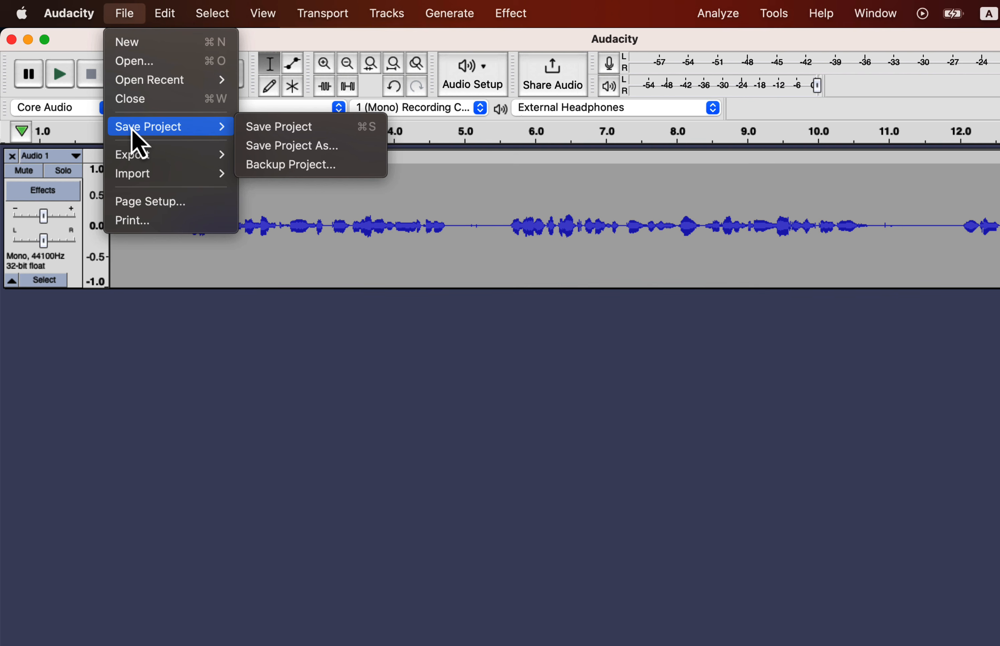
{"action": "left_click", "coordinate": [262, 127]}
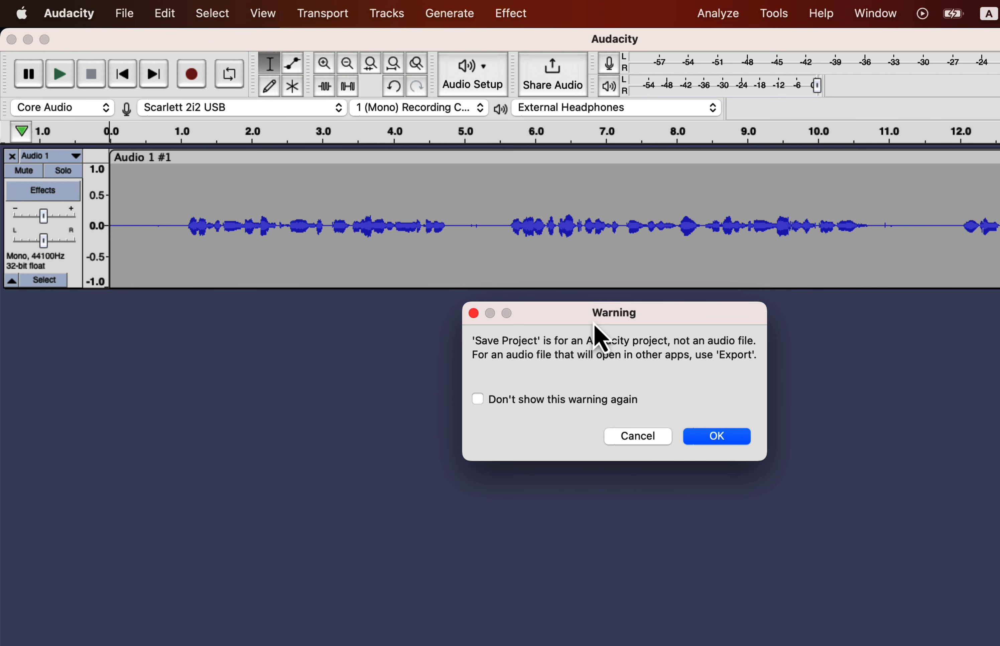
{"action": "left_click", "coordinate": [716, 446]}
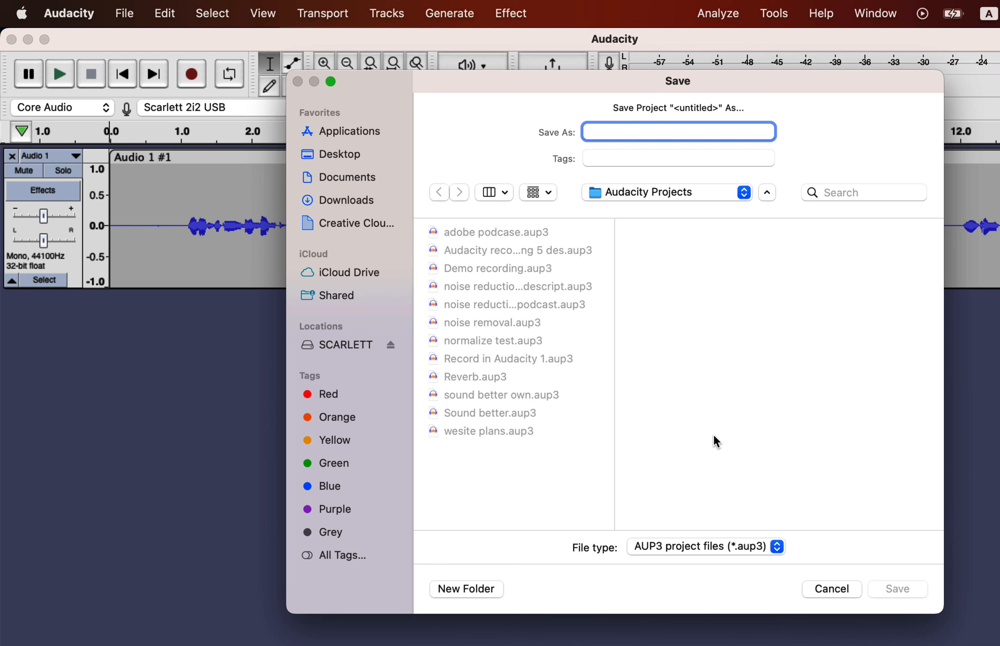
{"action": "type", "text": "Audacity record and edit"}
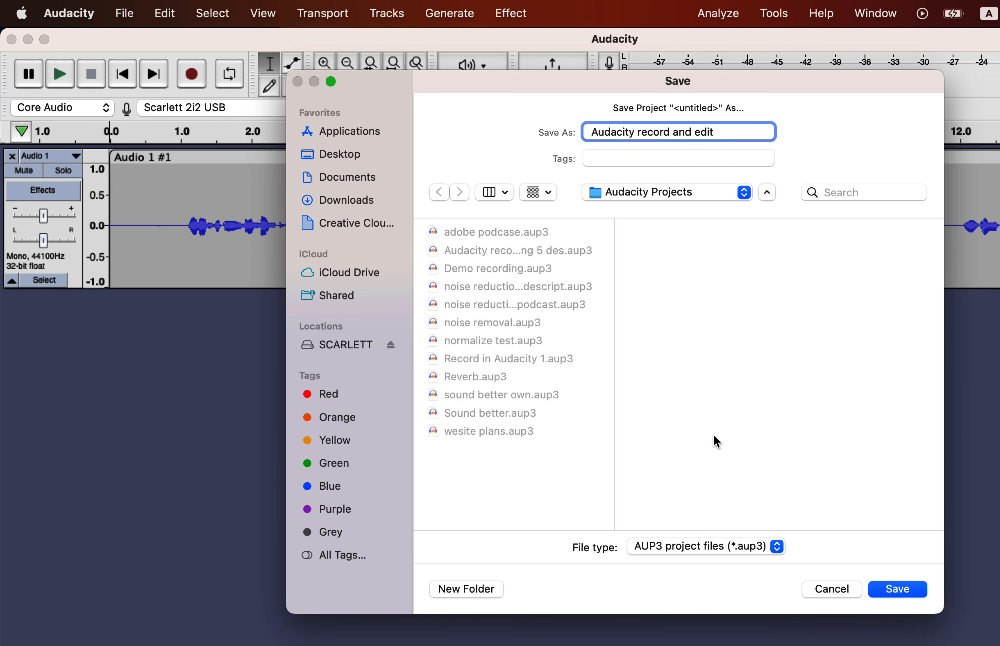
{"action": "key", "text": "Return"}
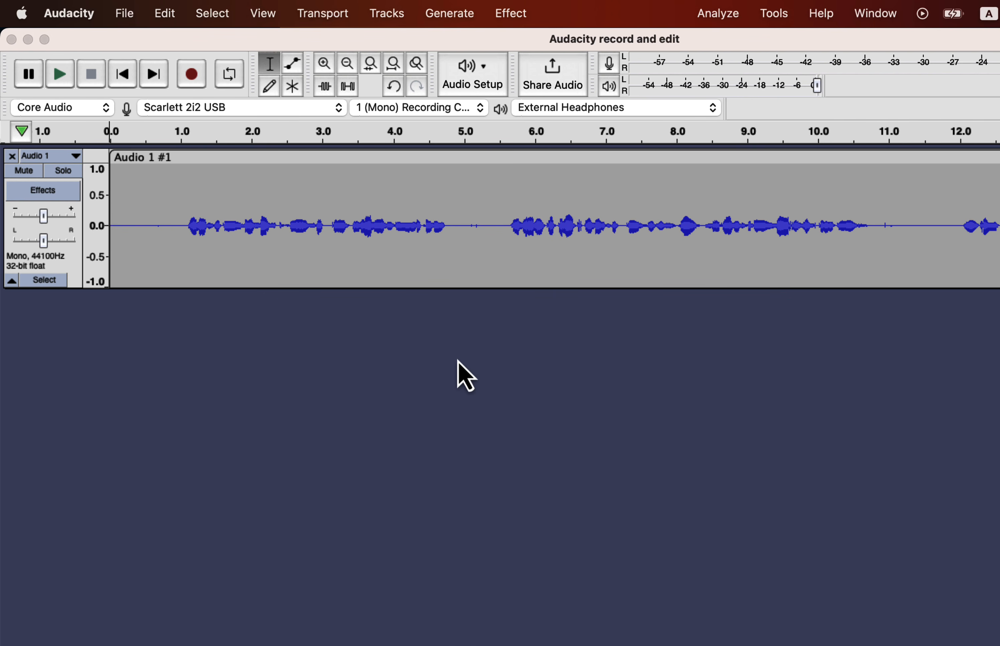
Close the project and reopen "Audacity record and edit.aup3" from the Audacity Projects folder in Finder.
{"action": "left_click", "coordinate": [12, 41]}
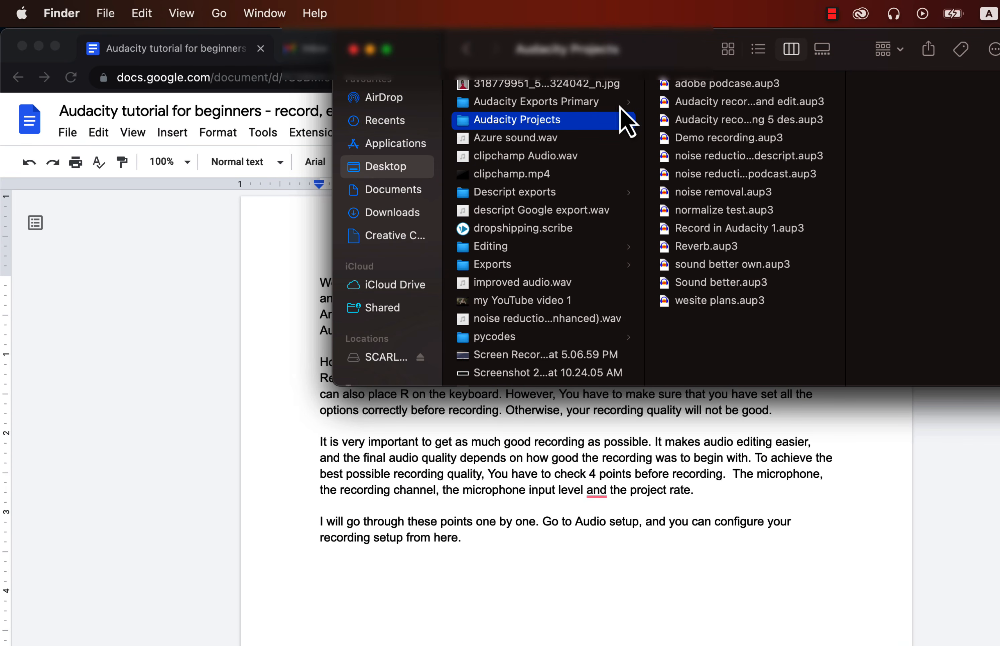
{"action": "left_click", "coordinate": [701, 105]}
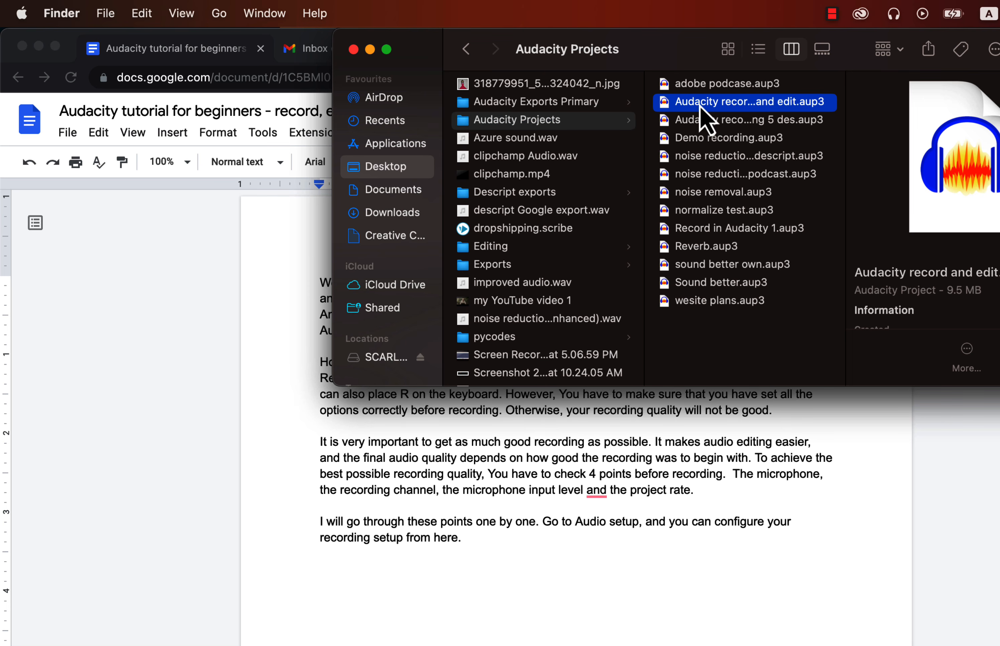
{"action": "left_click", "coordinate": [700, 105]}
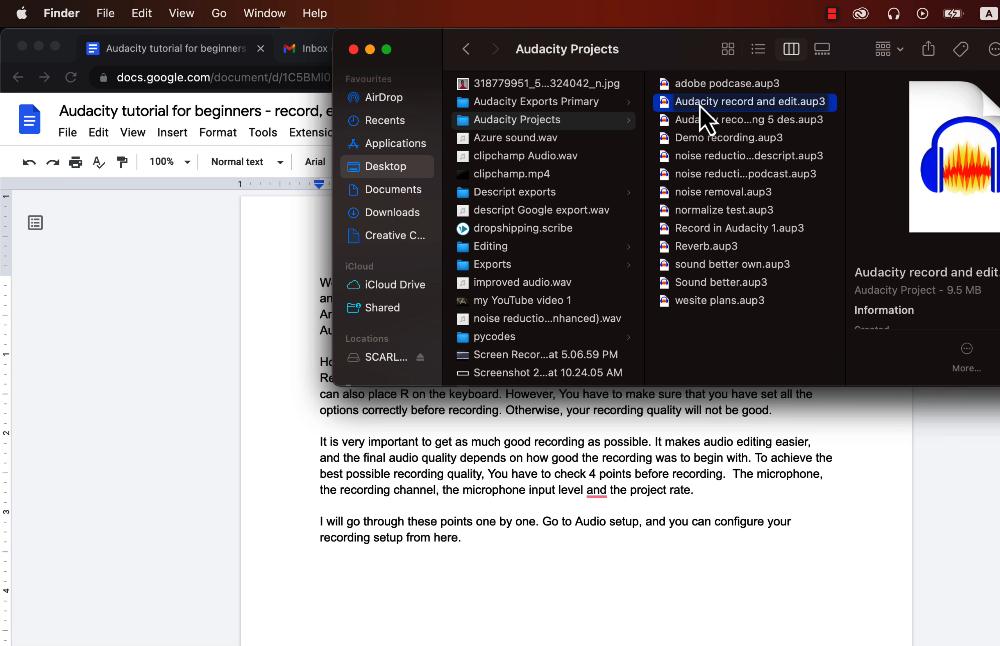
{"action": "double_click", "coordinate": [700, 105]}
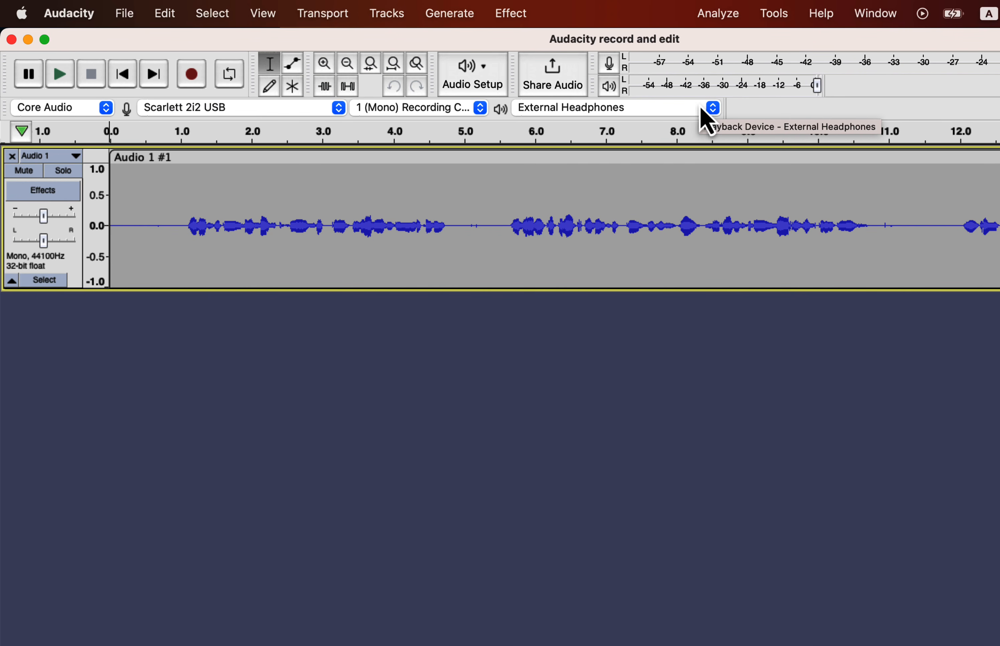
Select the audio from about 1.0 to 3.8 seconds, clear the selection, and play the recording from the 6-second mark for a few seconds.
{"action": "left_click_drag", "start_coordinate": [180, 223], "coordinate": [379, 235]}
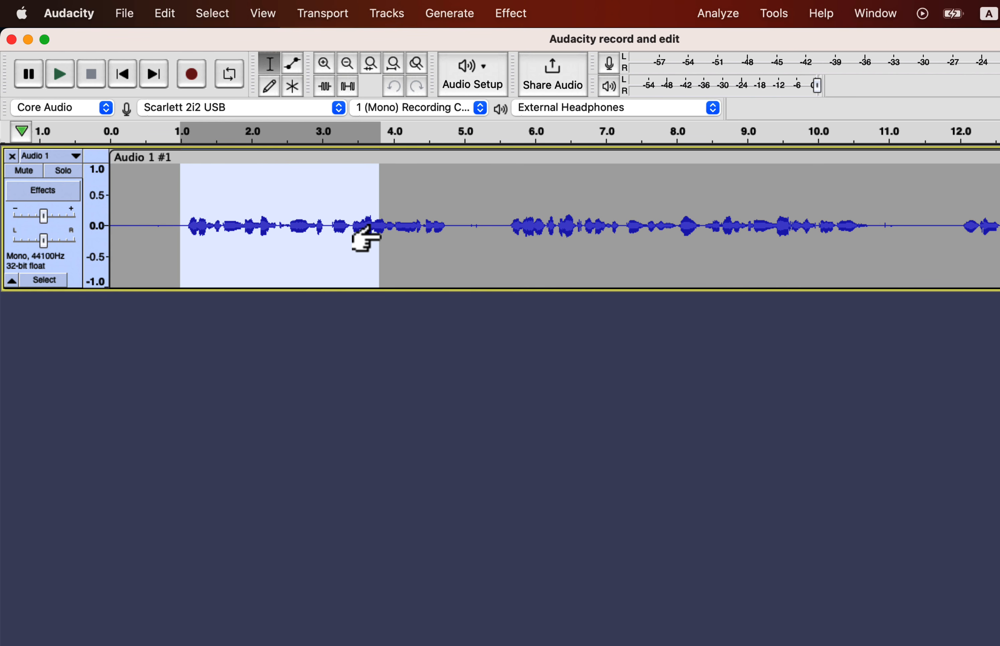
{"action": "left_click", "coordinate": [176, 357]}
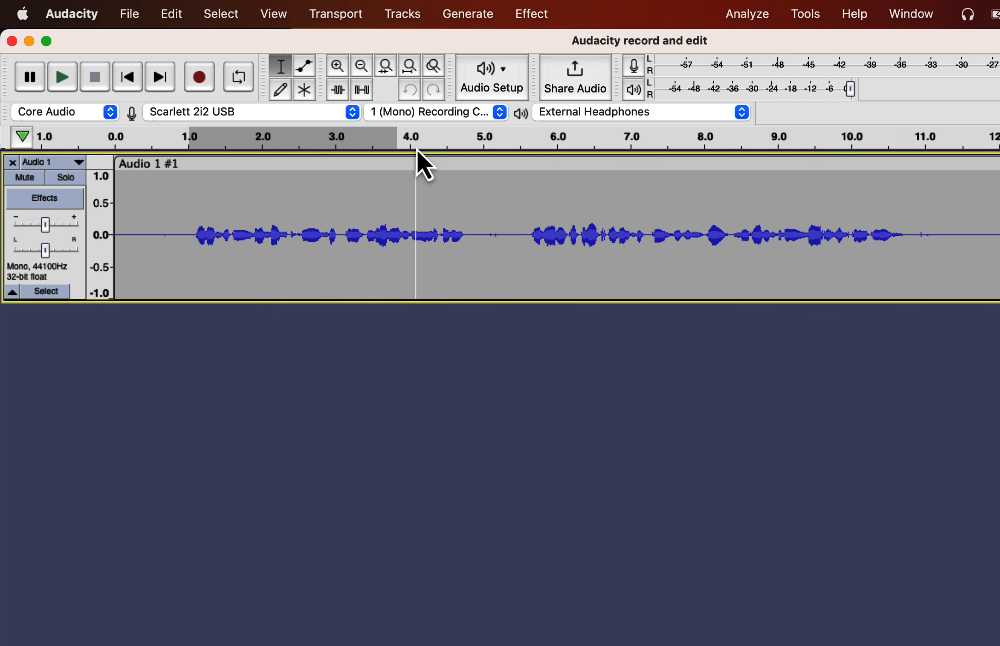
{"action": "left_click", "coordinate": [557, 145]}
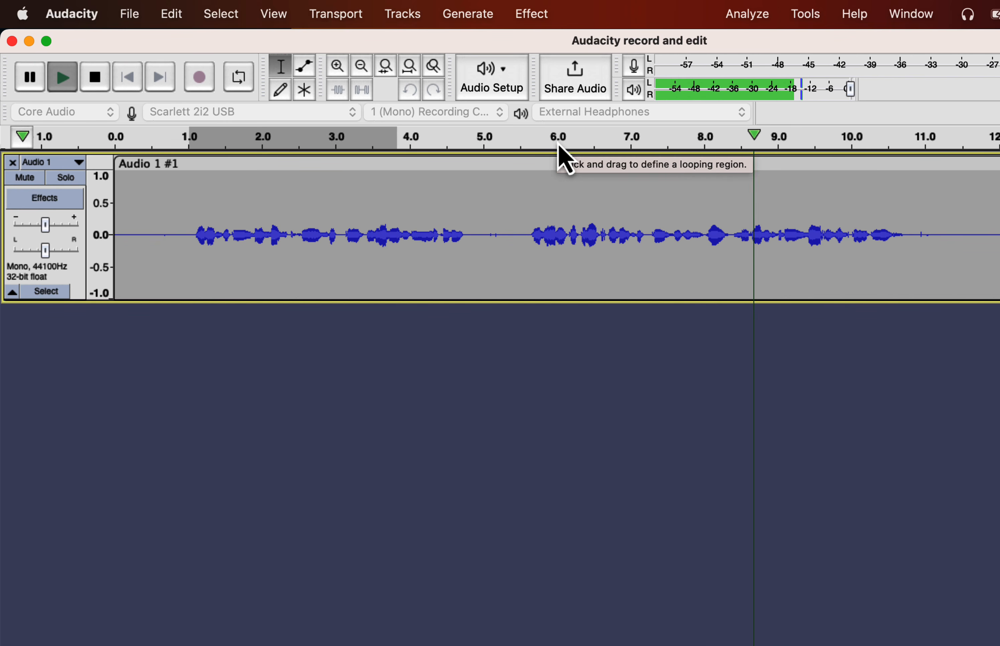
{"action": "key", "text": "space"}
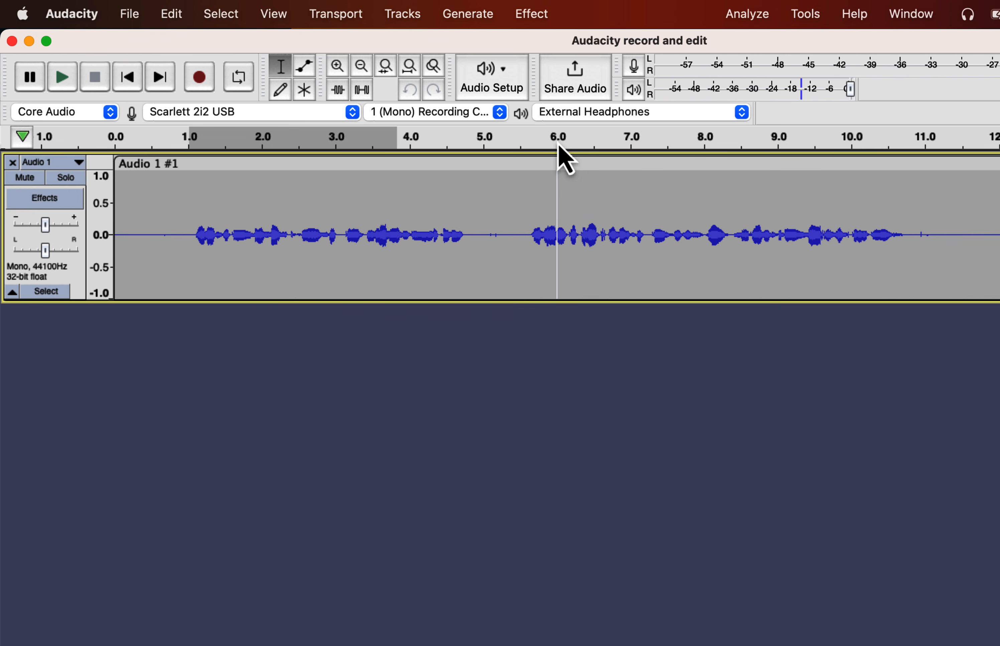
Place the cursor at about 3.1 seconds in the track, play the recording from there and stop it.
{"action": "left_click", "coordinate": [342, 241]}
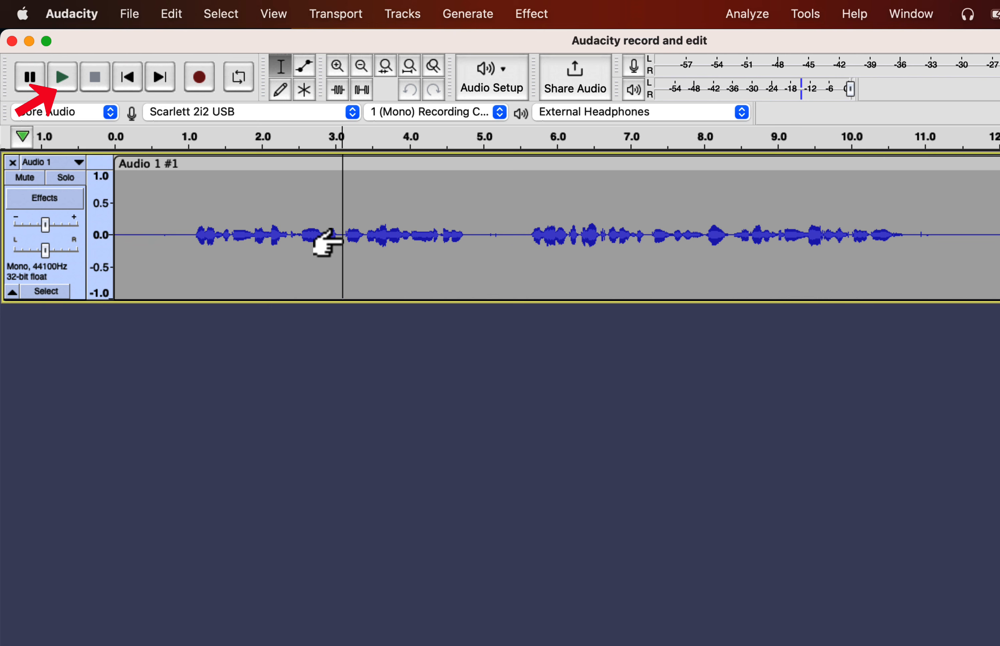
{"action": "key", "text": "space"}
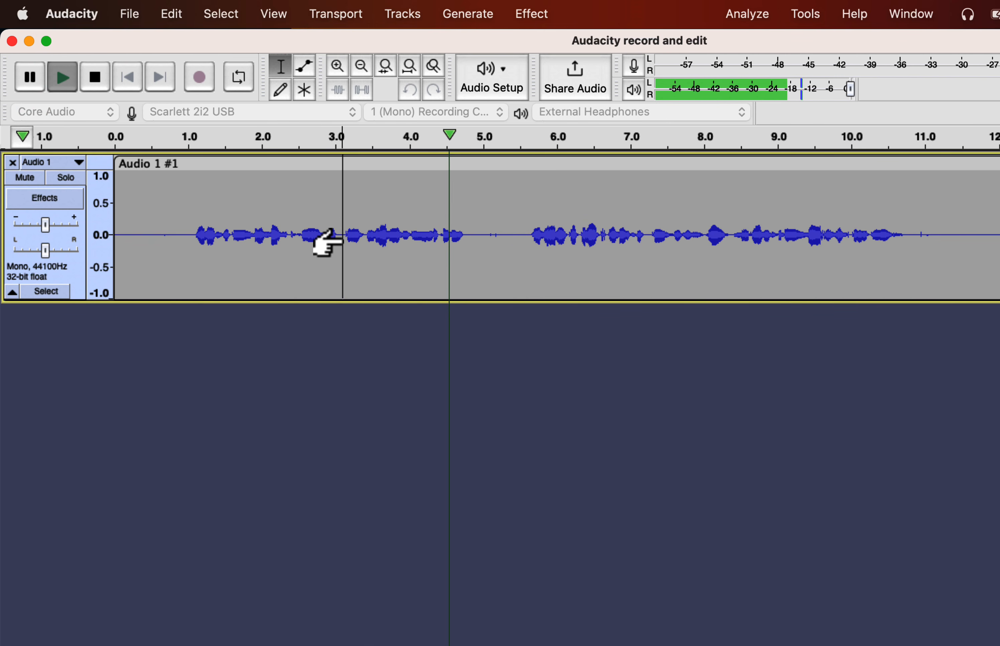
{"action": "key", "text": "space"}
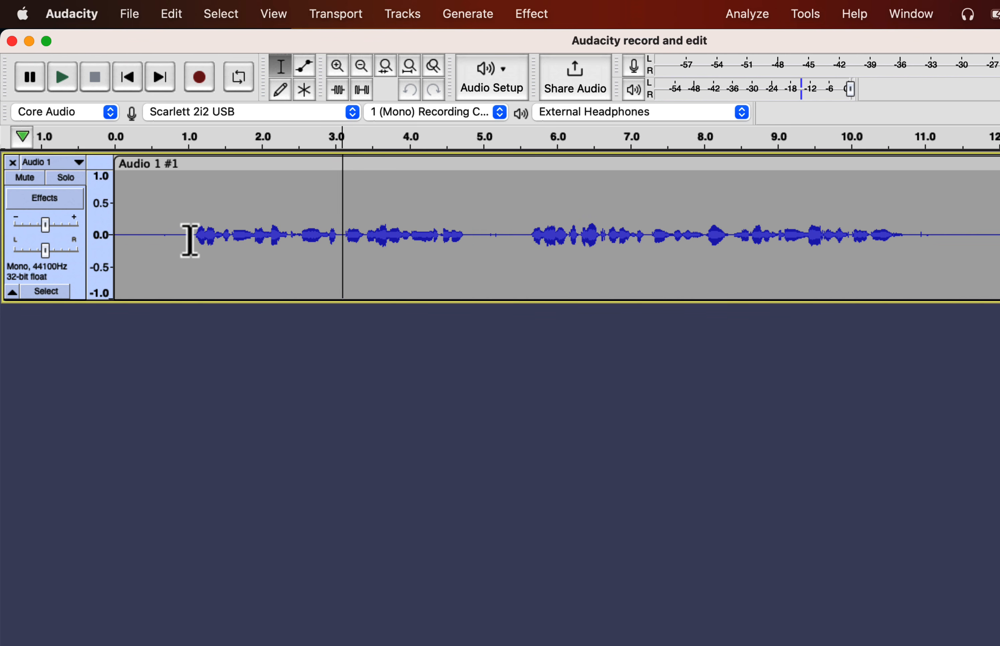
Select and play the quiet first second of the recording, and enlarge the track to about twice its height or more.
{"action": "left_click_drag", "start_coordinate": [189, 241], "coordinate": [117, 242]}
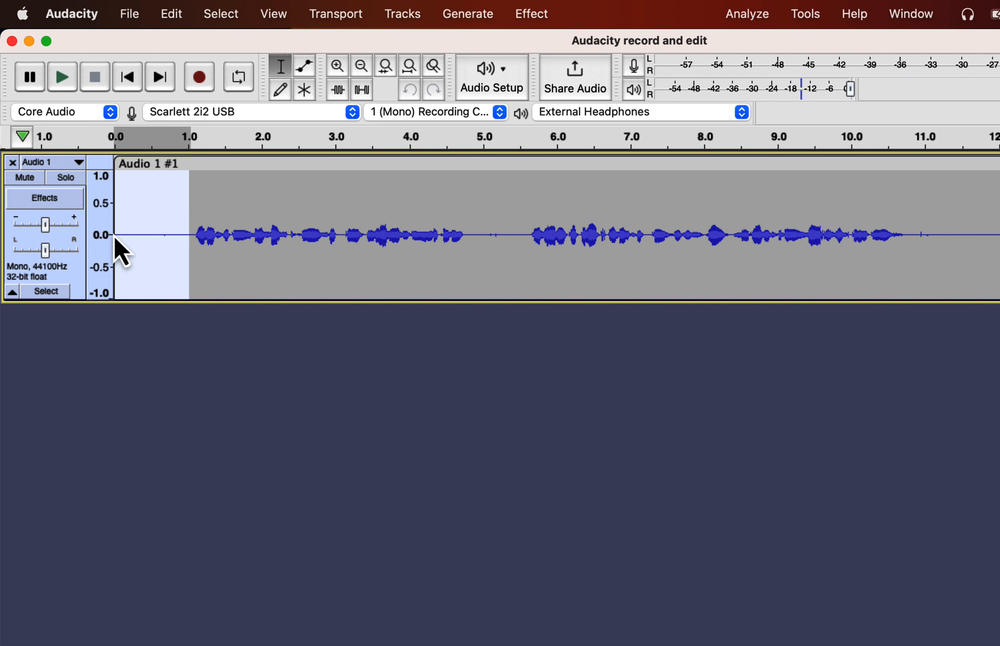
{"action": "key", "text": "space"}
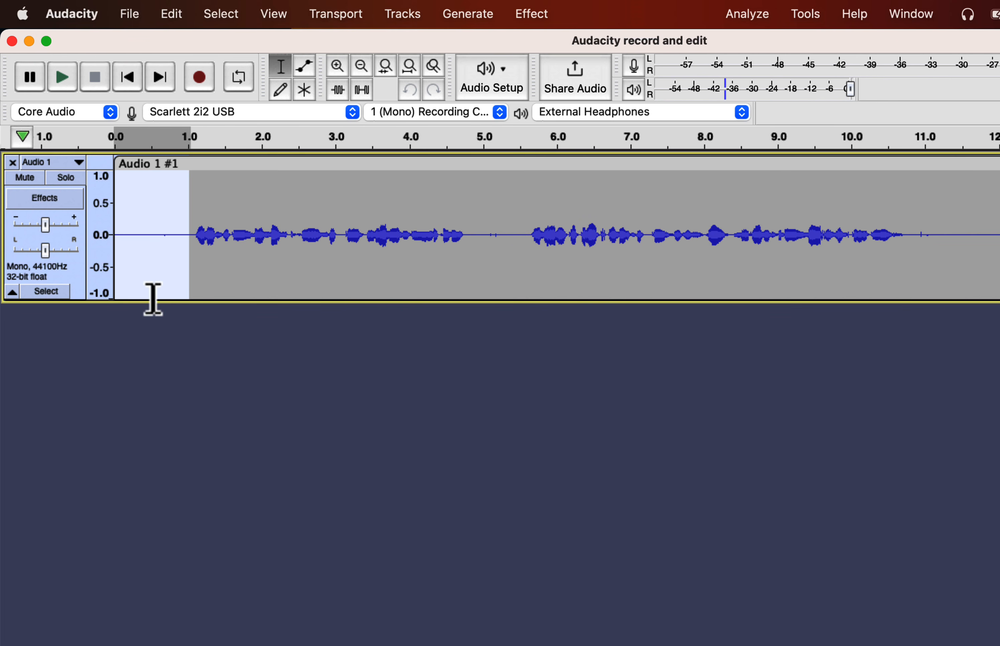
{"action": "left_click_drag", "start_coordinate": [155, 304], "coordinate": [143, 550]}
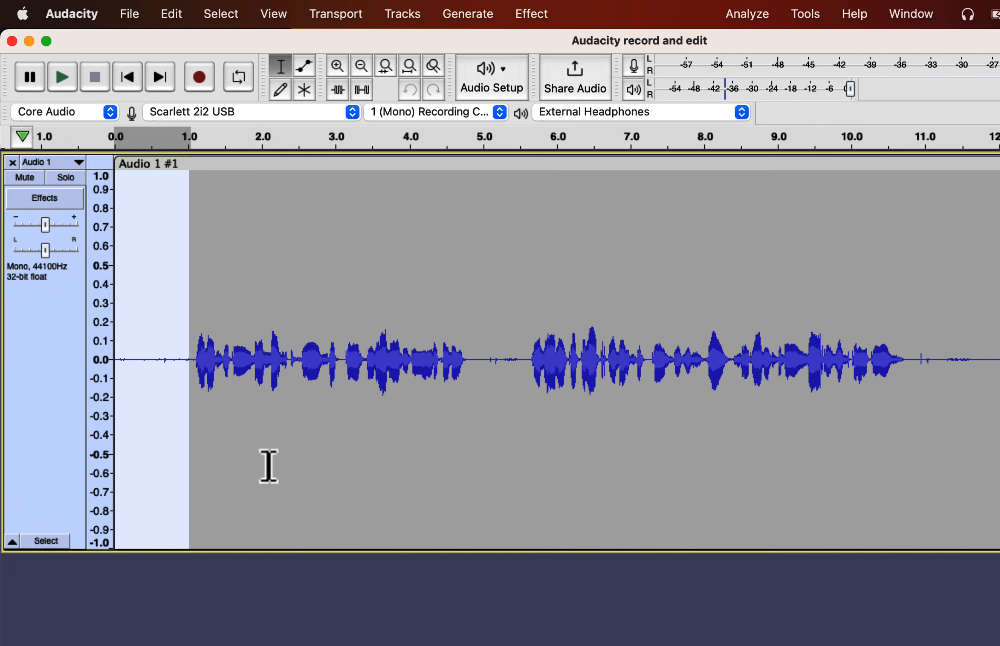
Try deleting the short noisy pause between about 5.0 and 5.5 seconds, and undo the deletion.
{"action": "left_click_drag", "start_coordinate": [487, 362], "coordinate": [518, 373]}
{"action": "key", "text": "Delete"}
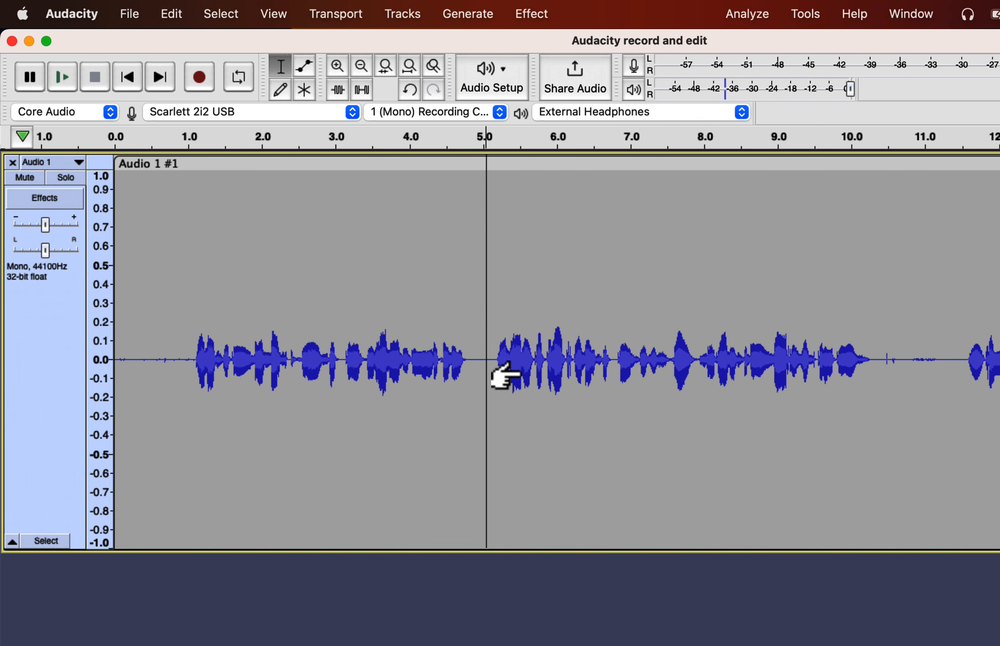
{"action": "key", "text": "super+z"}
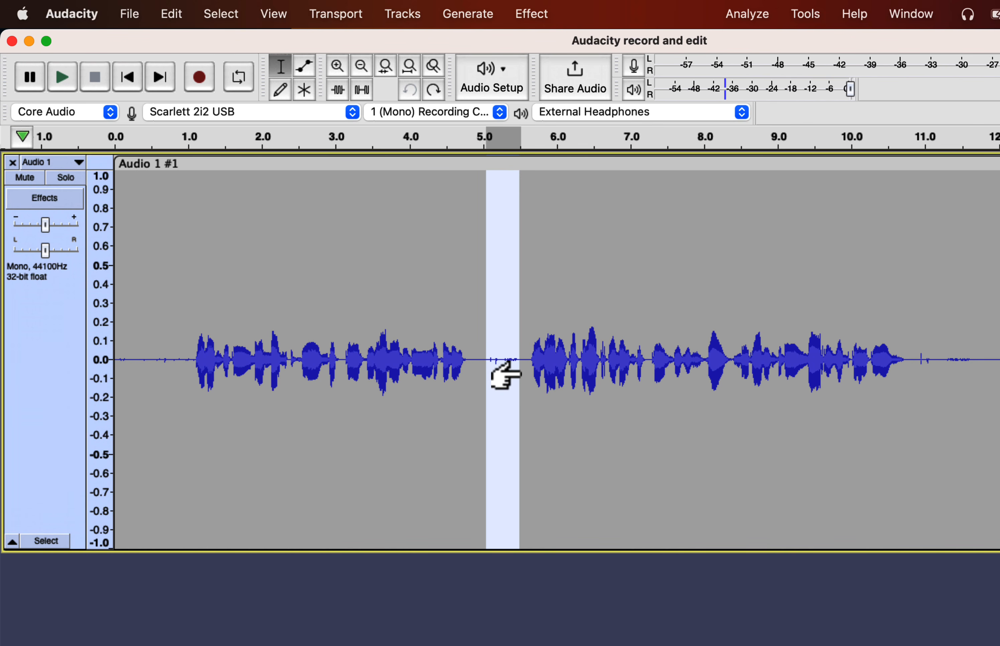
Select the first spoken phrase from about 1.0 to 4.8 seconds, try deleting it, and undo the deletion.
{"action": "left_click_drag", "start_coordinate": [467, 360], "coordinate": [189, 355]}
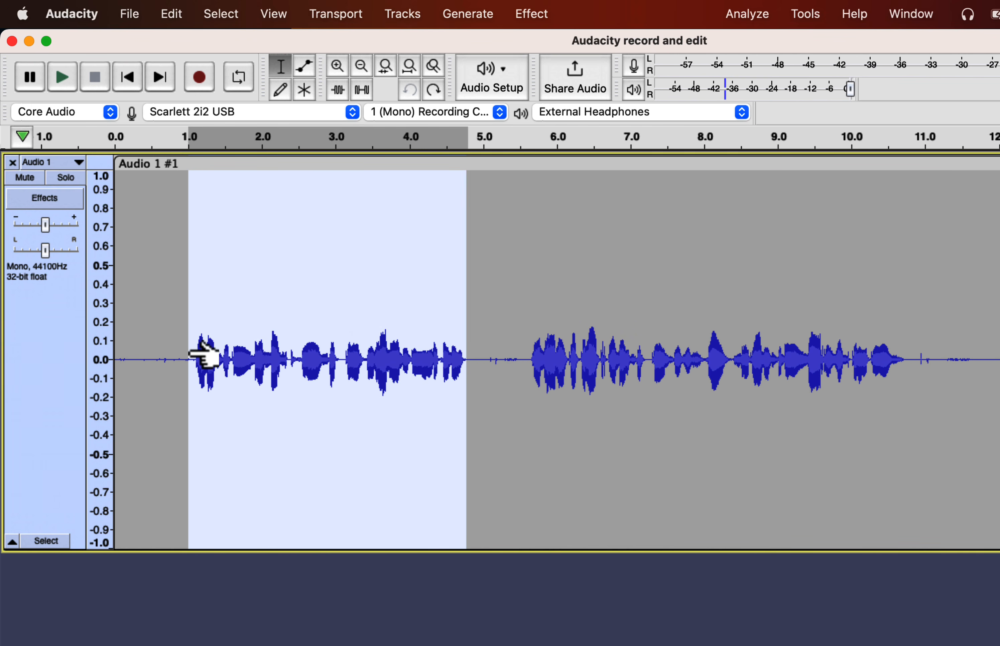
{"action": "key", "text": "Delete"}
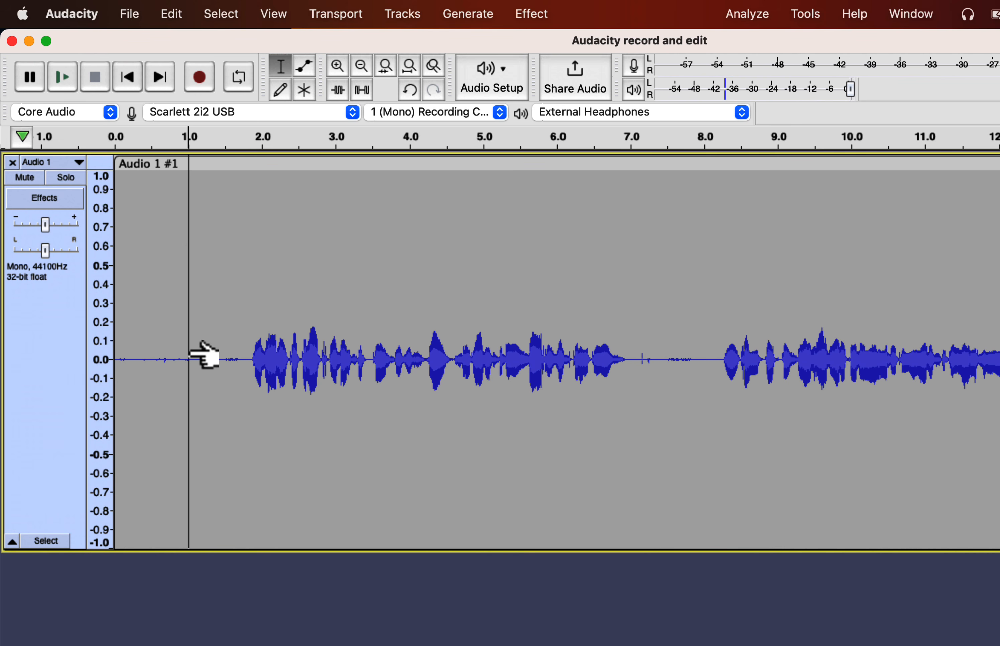
{"action": "key", "text": "super+z"}
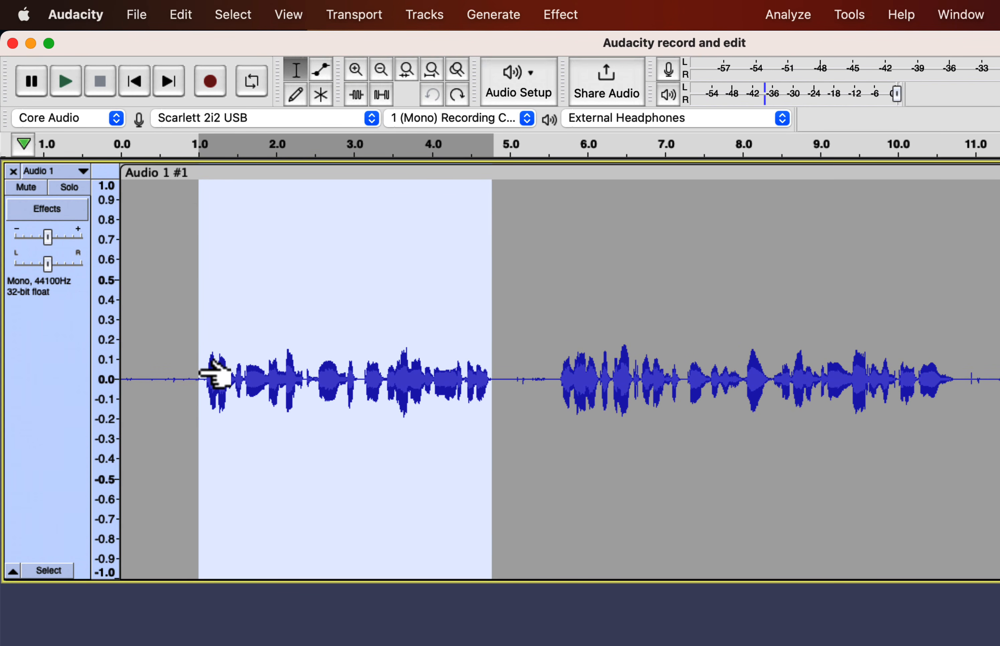
Try silencing the selected first phrase, play the silenced section, and undo the silencing.
{"action": "left_click", "coordinate": [388, 105]}
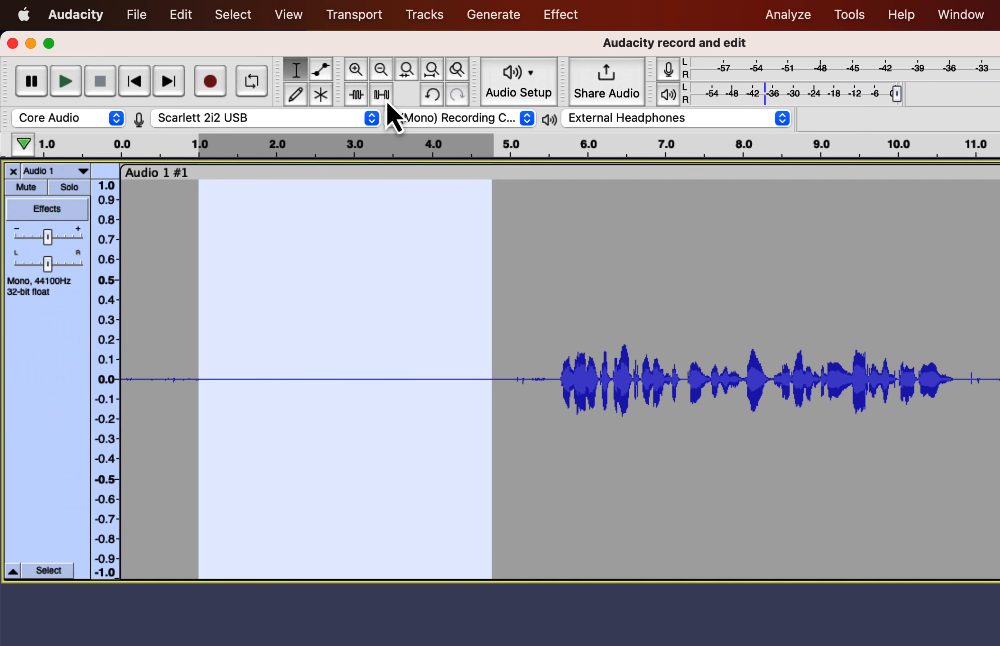
{"action": "key", "text": "space"}
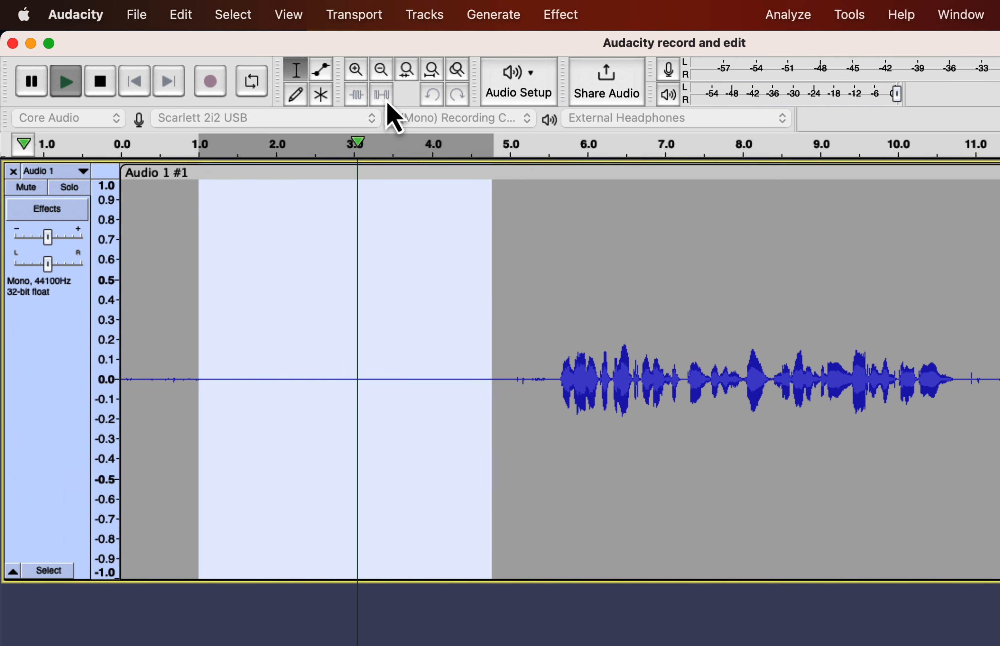
{"action": "key", "text": "space"}
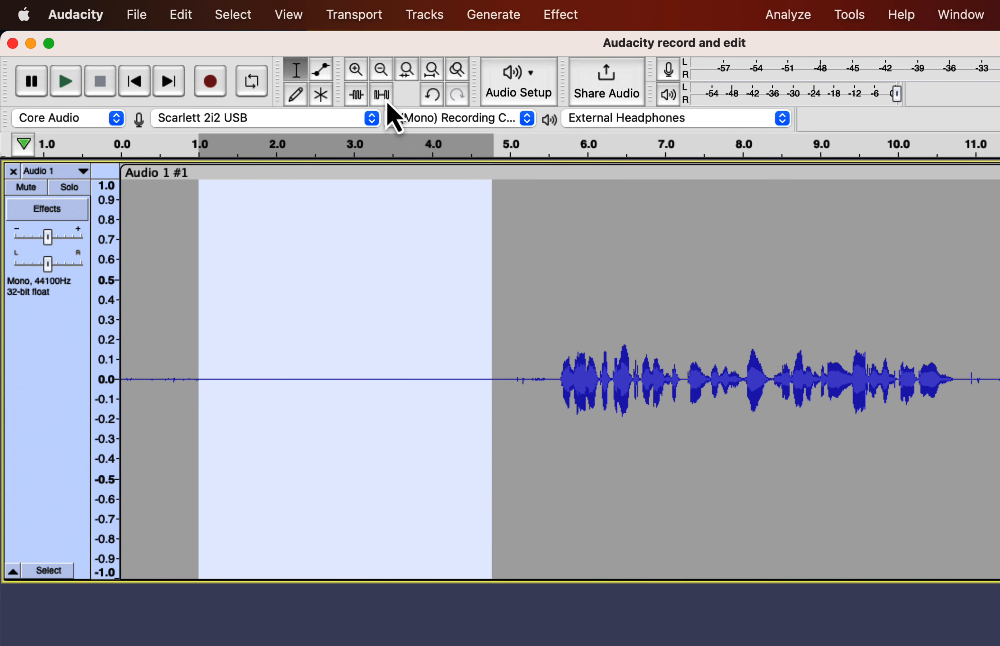
{"action": "key", "text": "super+z"}
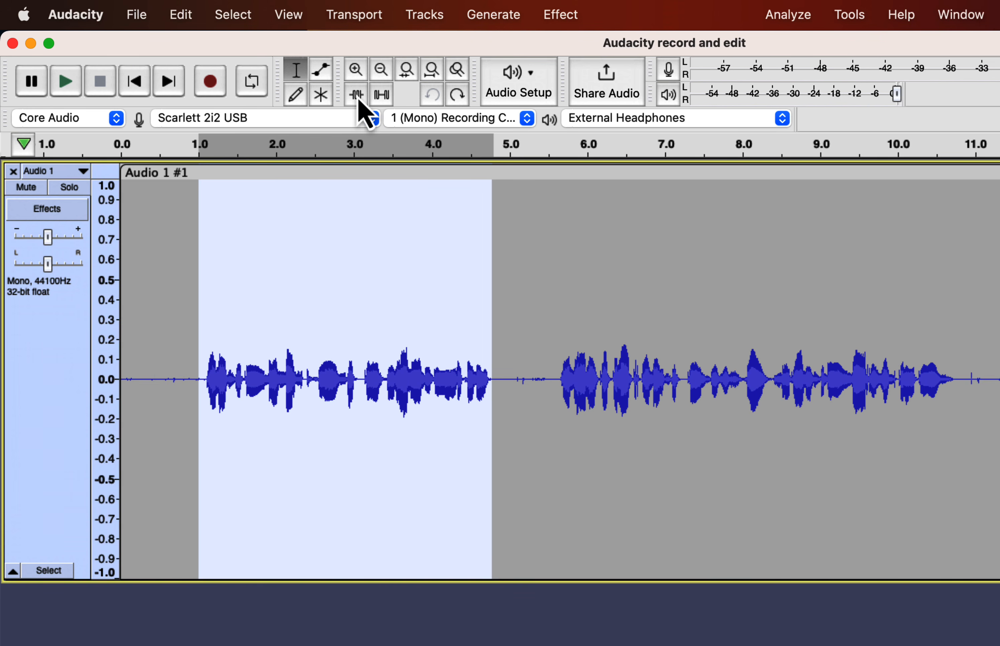
Try trimming away the audio outside the selected first phrase, undo the trim, and clear the selection.
{"action": "left_click", "coordinate": [359, 102]}
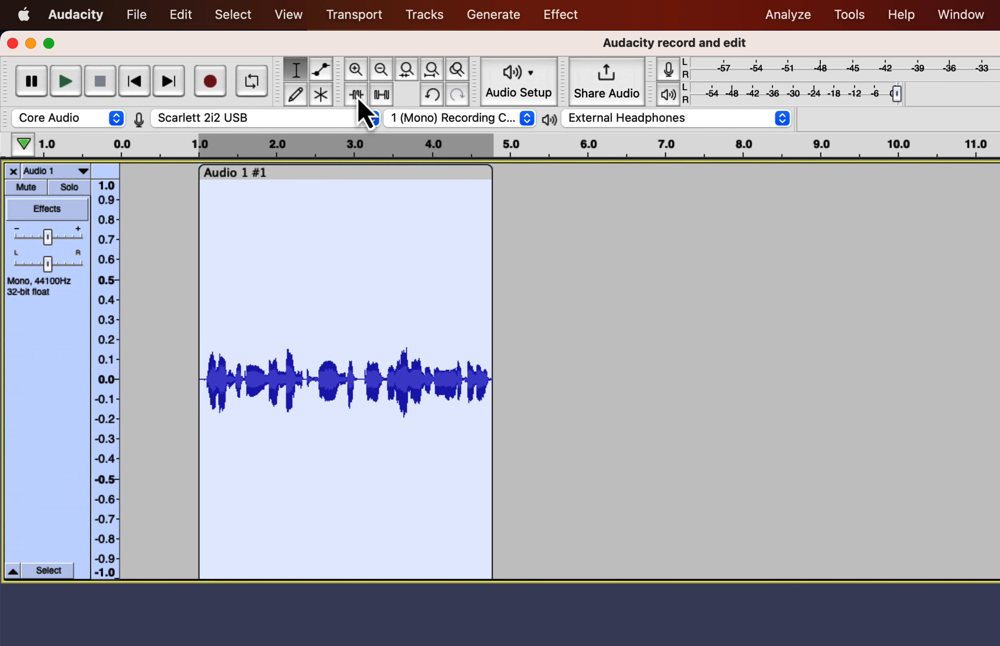
{"action": "key", "text": "super+z"}
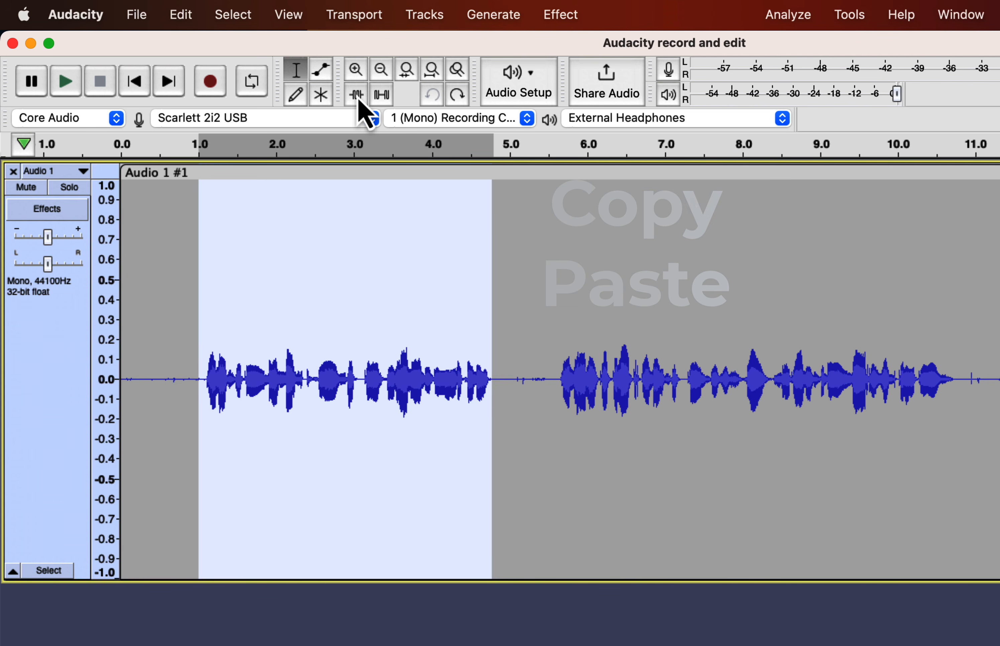
{"action": "left_click", "coordinate": [249, 344]}
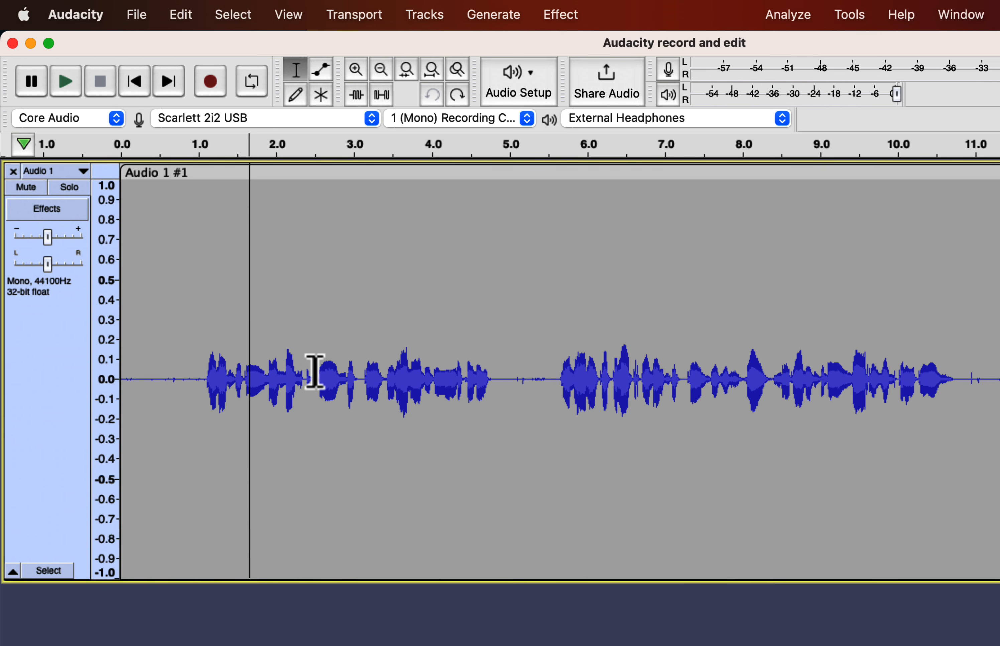
Copy the opening words from about 1.0 to 2.4 seconds, paste them at about 5.5 seconds, and undo the paste.
{"action": "left_click_drag", "start_coordinate": [307, 373], "coordinate": [202, 372]}
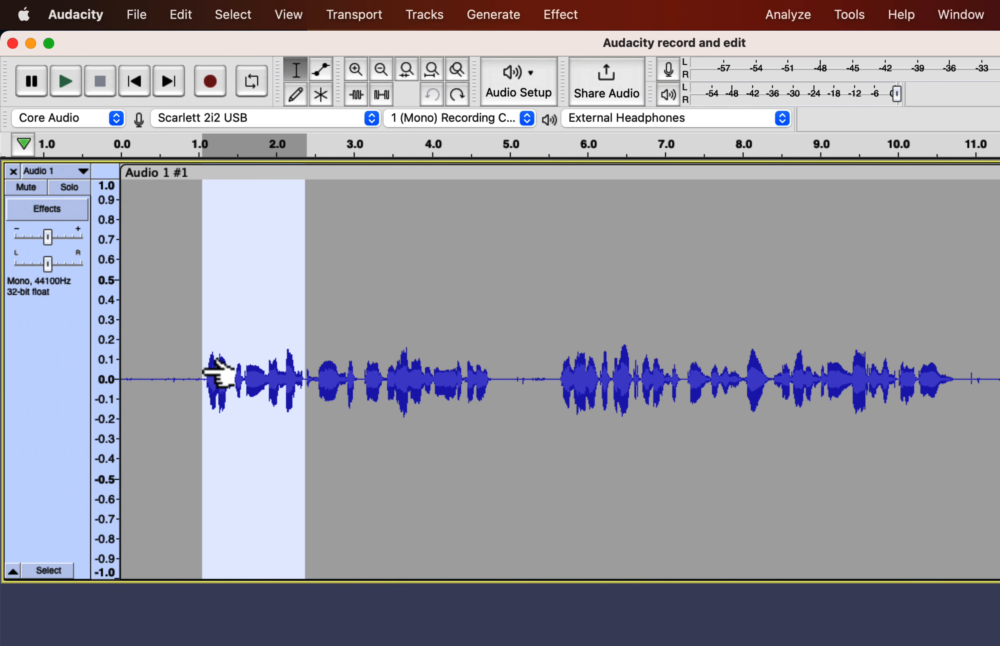
{"action": "left_click", "coordinate": [551, 379]}
{"action": "key", "text": "super+v"}
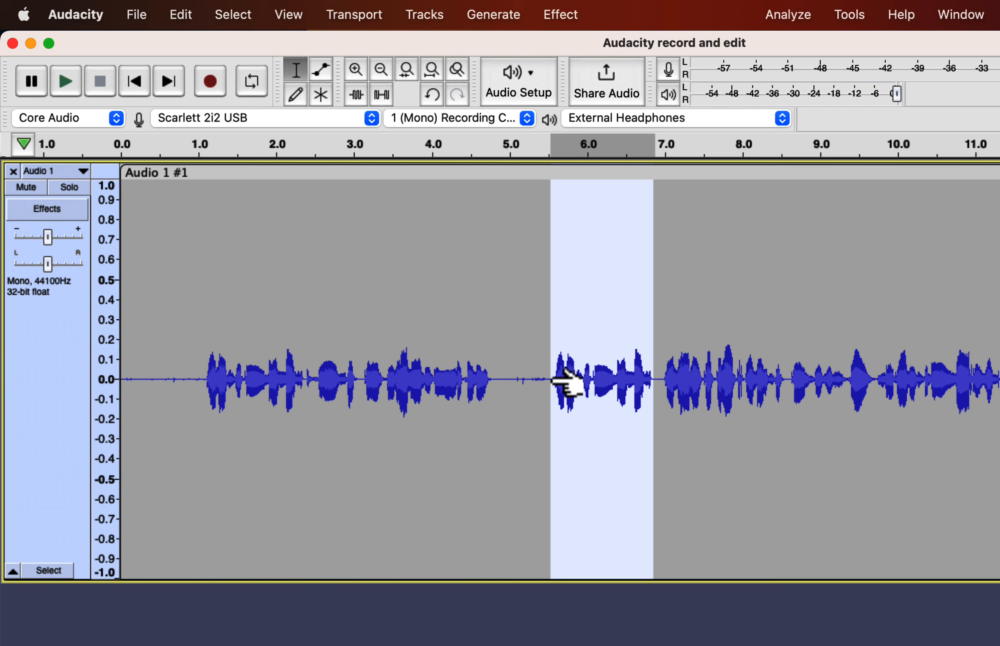
{"action": "key", "text": "super+z"}
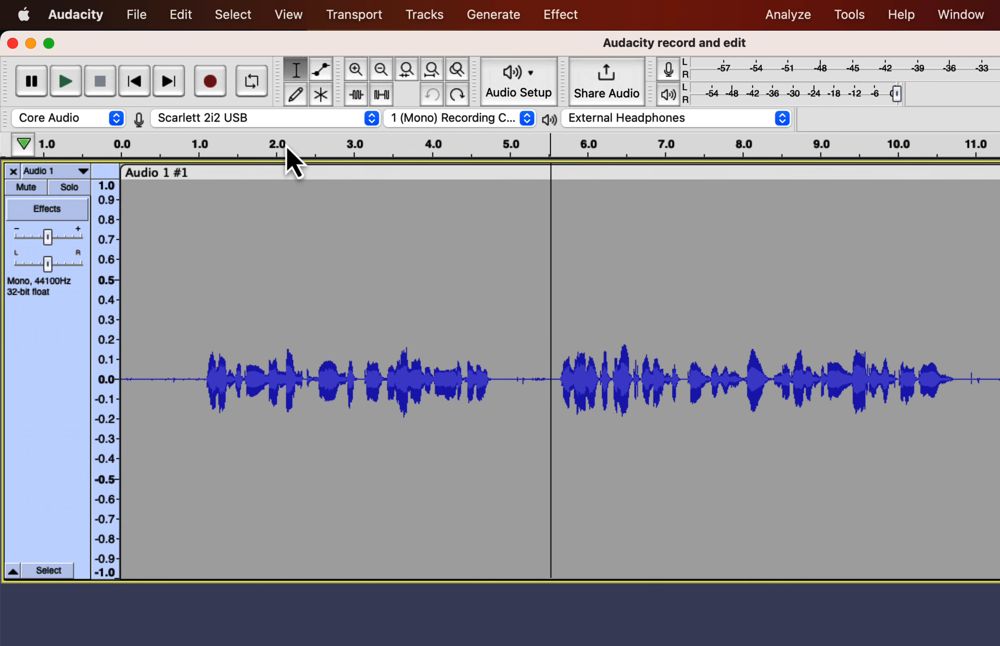
{"action": "left_click", "coordinate": [181, 17]}
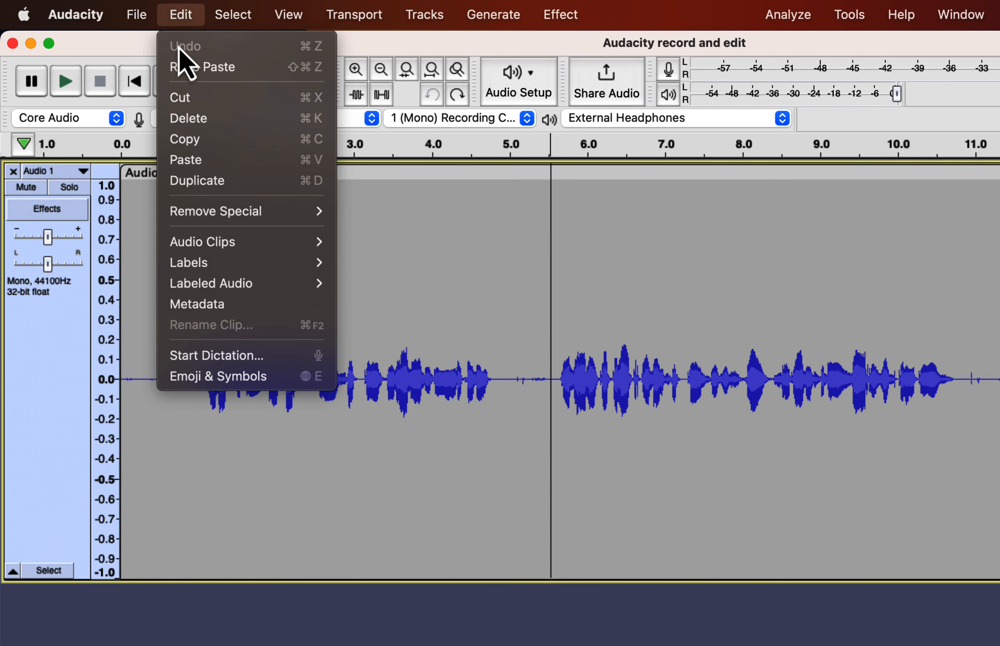
{"action": "left_click", "coordinate": [182, 184]}
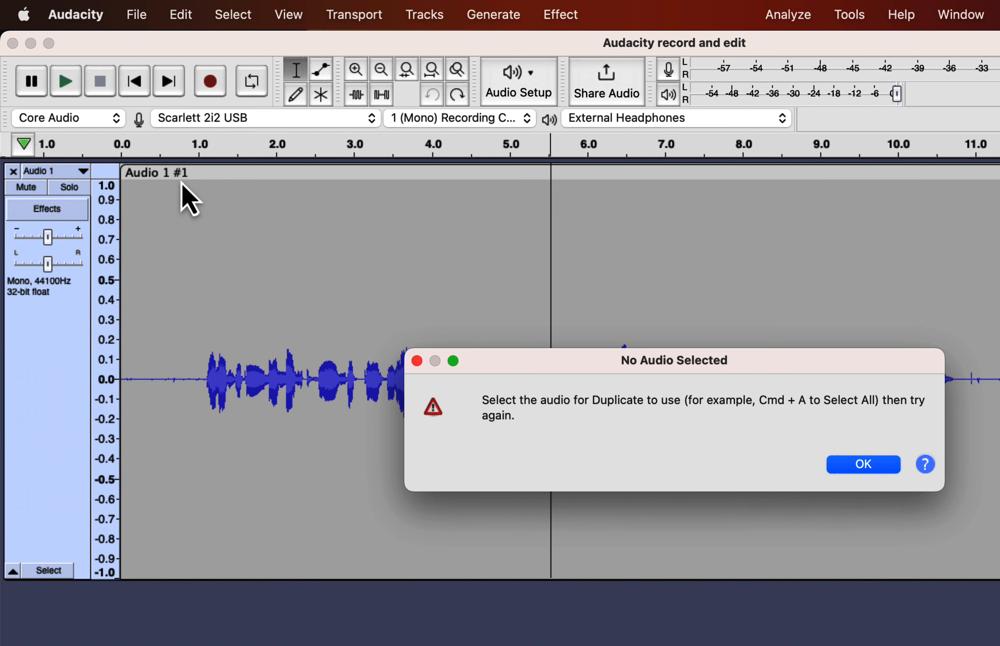
{"action": "left_click", "coordinate": [417, 362]}
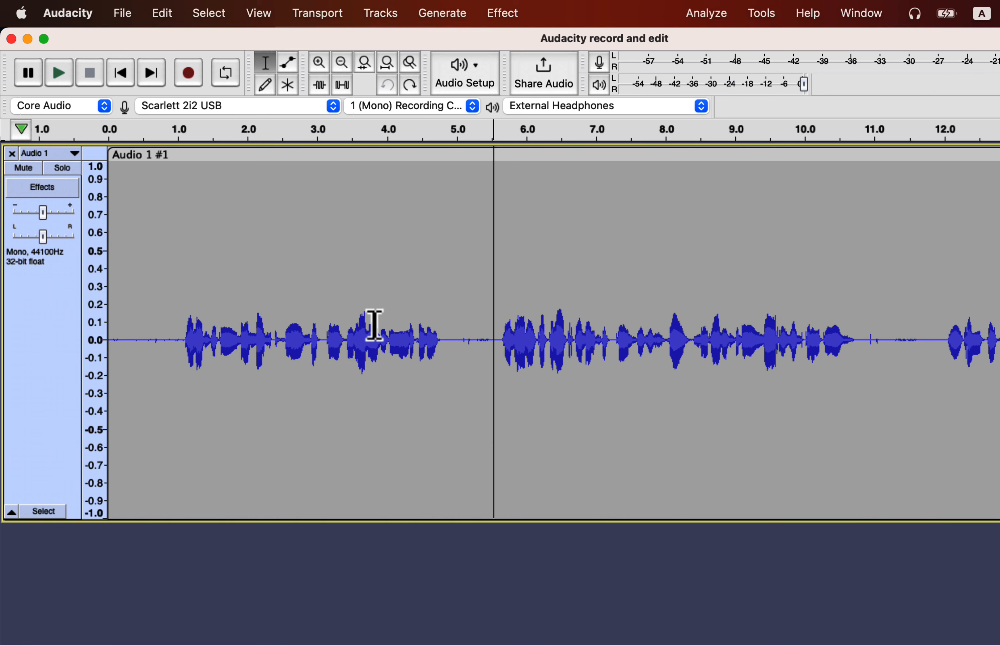
Select the entire clip and duplicate it onto a second track.
{"action": "double_click", "coordinate": [313, 245]}
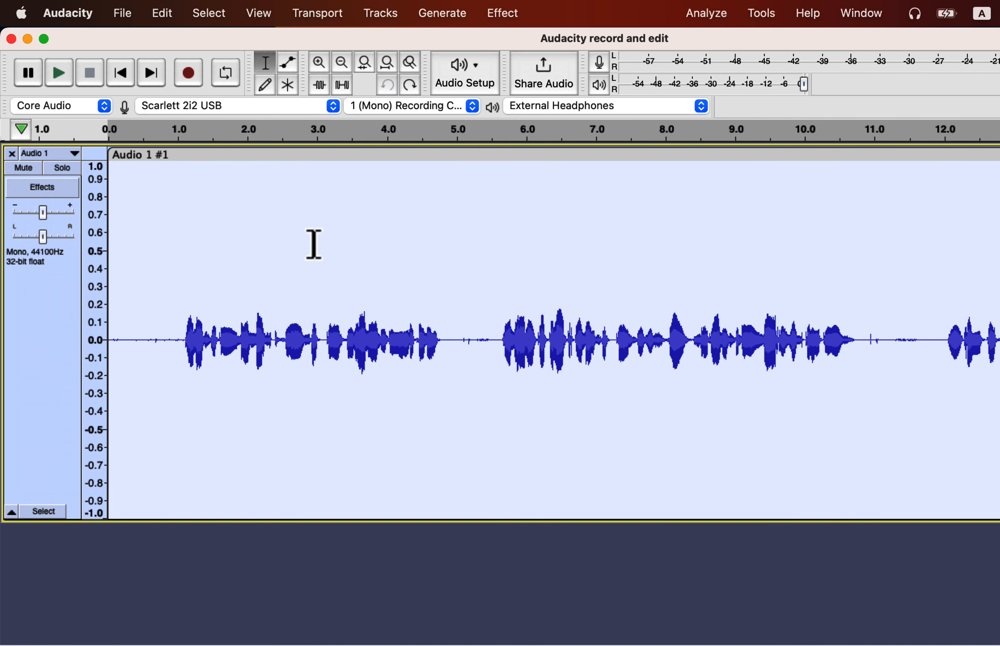
{"action": "key", "text": "super+d"}
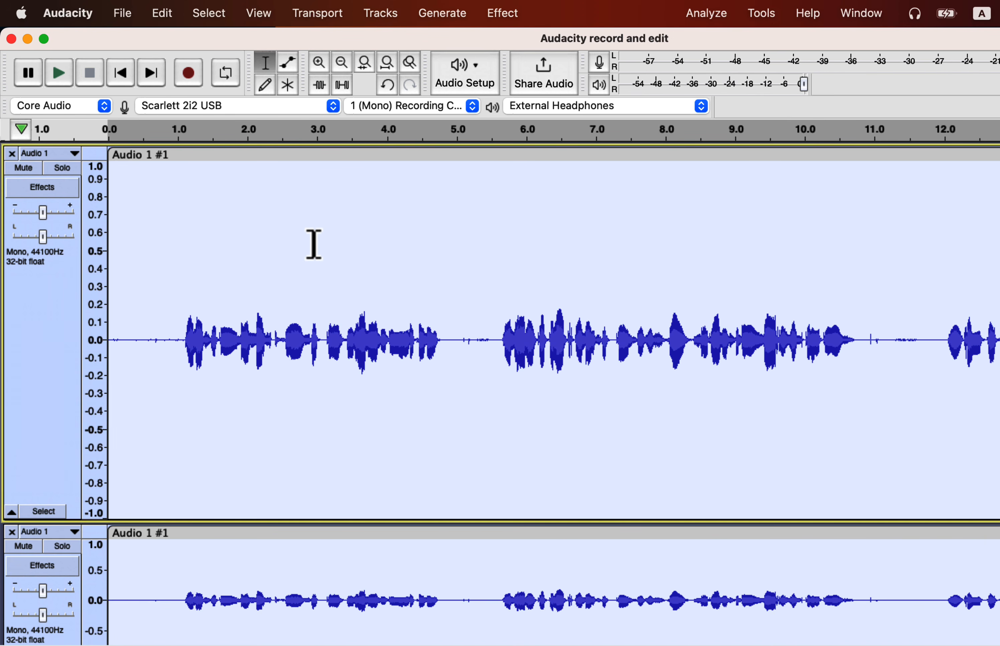
{"action": "scroll", "coordinate": [314, 245], "scroll_direction": "down", "scroll_amount": 3}
{"action": "scroll", "coordinate": [313, 243], "scroll_direction": "up", "scroll_amount": 1}
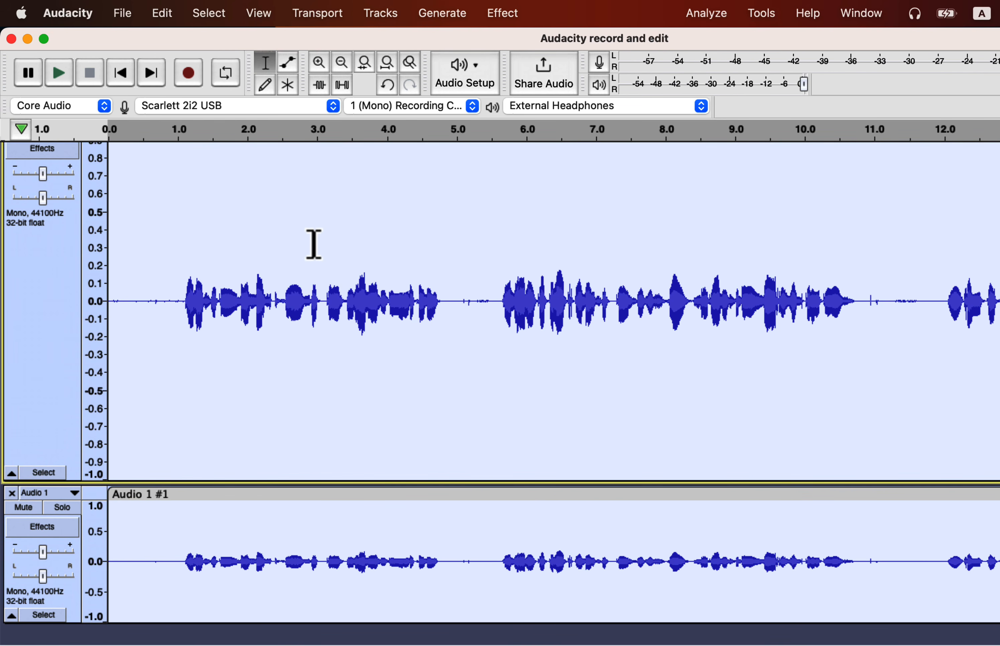
Fit the original and duplicate tracks to the window height so both are fully shown at equal size.
{"action": "left_click", "coordinate": [284, 530]}
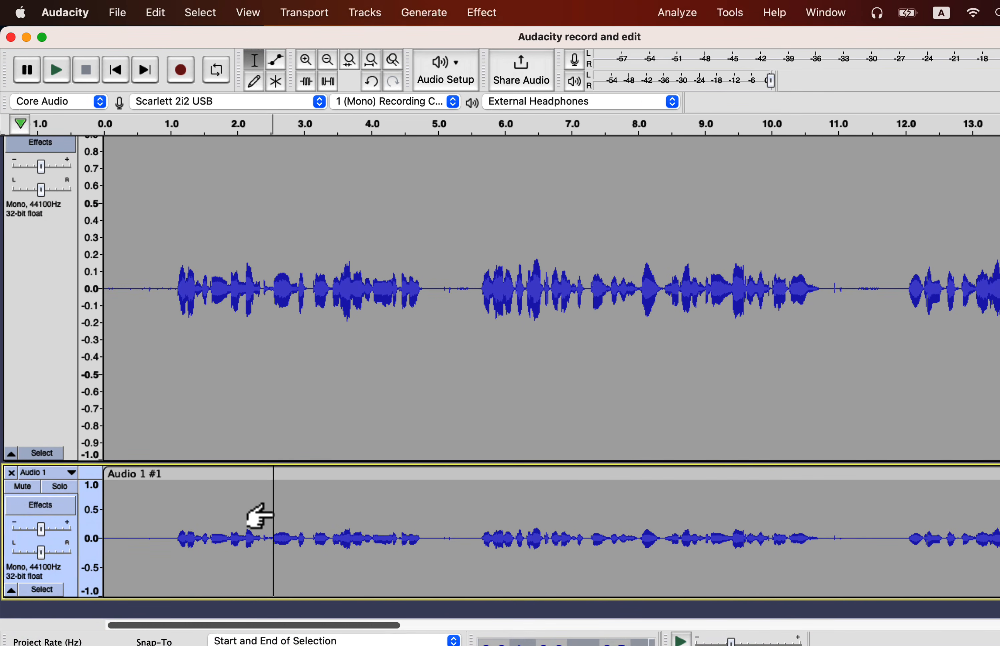
{"action": "scroll", "coordinate": [261, 515], "scroll_direction": "up", "scroll_amount": 1}
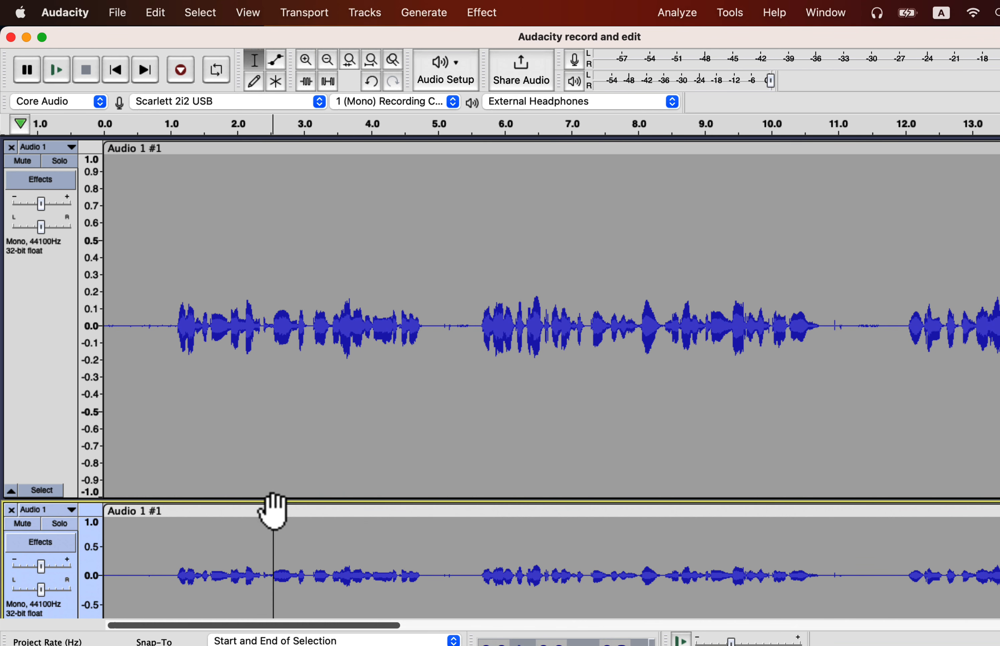
{"action": "key", "text": "super+shift+f"}
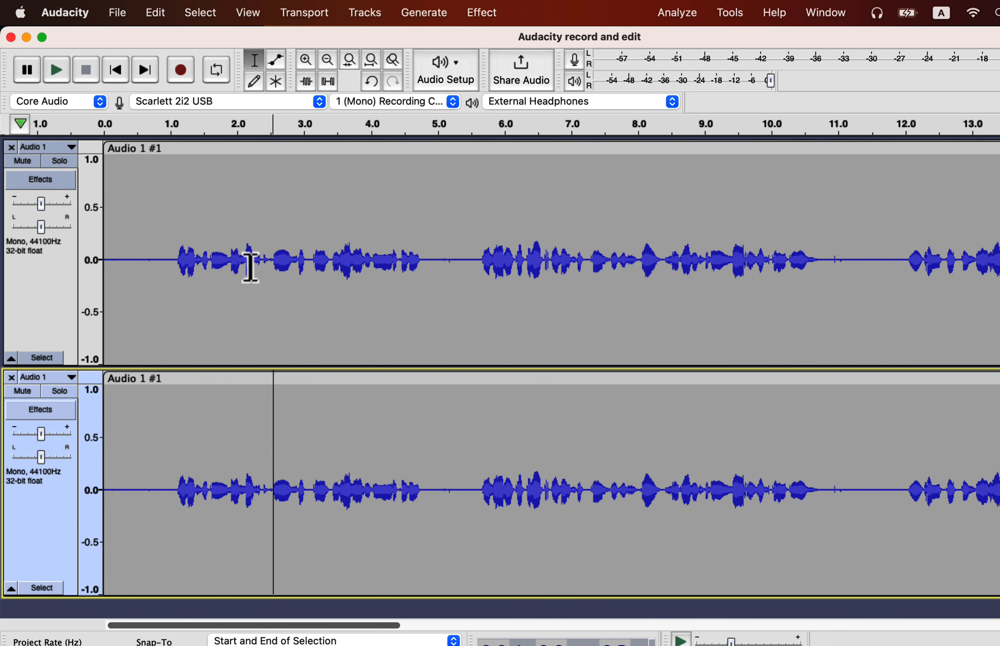
{"action": "left_click", "coordinate": [251, 13]}
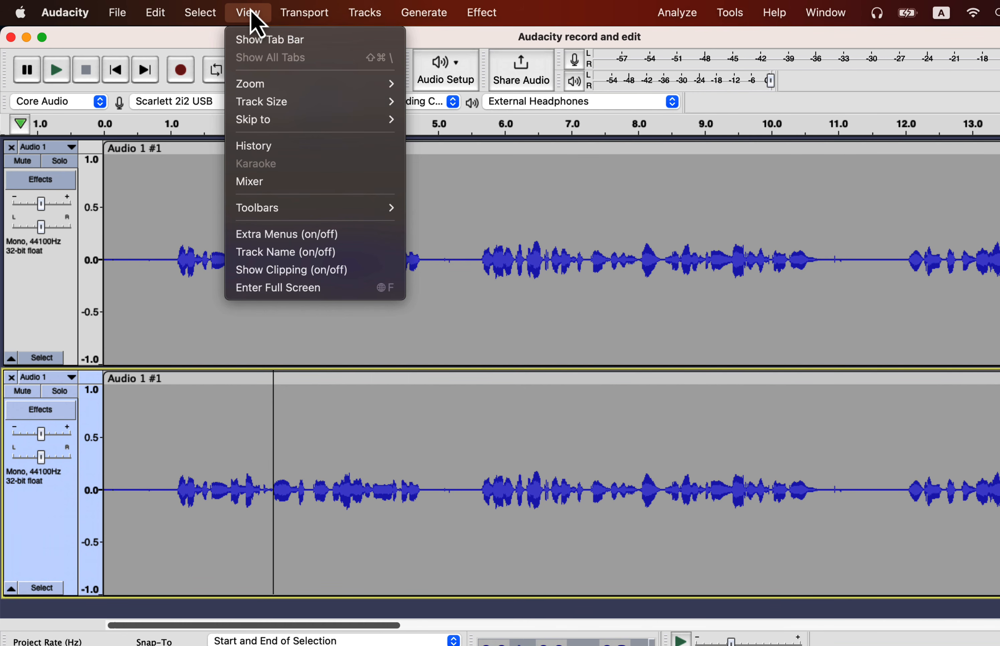
{"action": "mouse_move", "coordinate": [263, 101]}
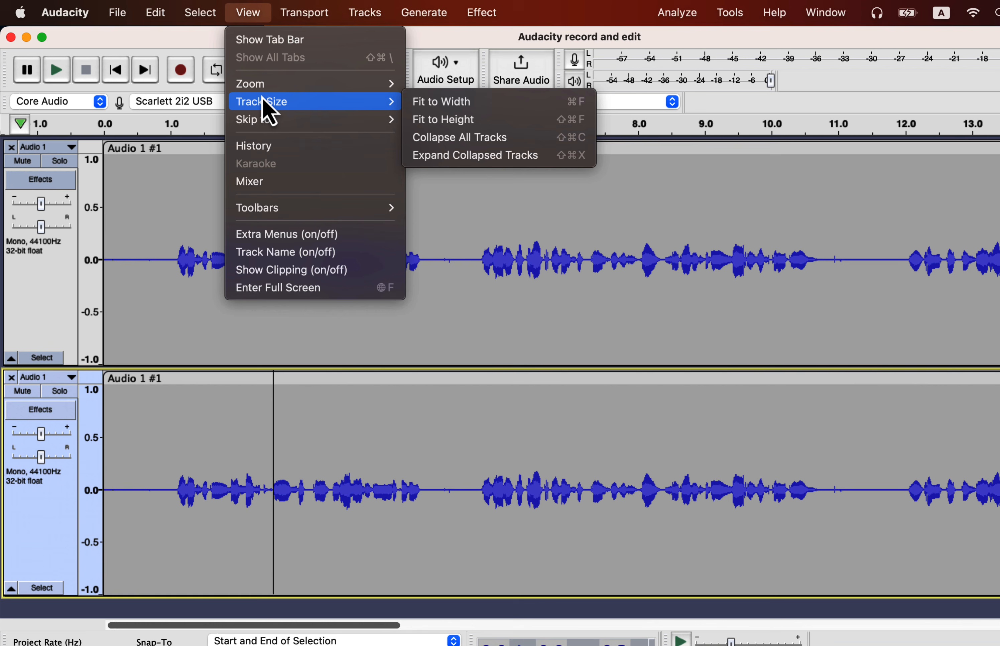
{"action": "left_click", "coordinate": [436, 121]}
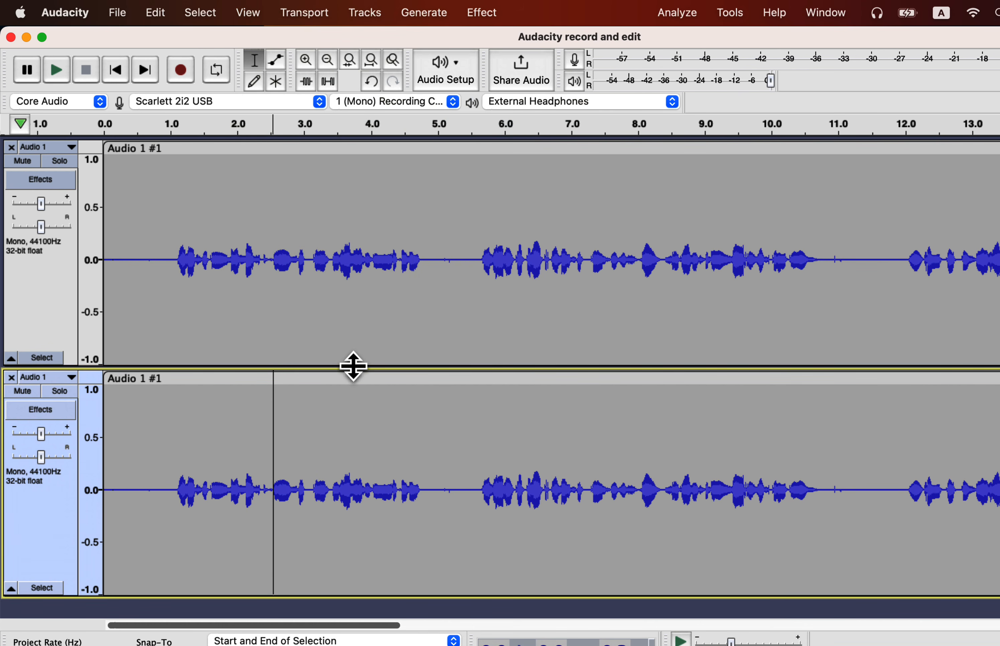
Try enlarging the original track vertically, and refit both tracks to the window height.
{"action": "left_click_drag", "start_coordinate": [354, 369], "coordinate": [330, 513]}
{"action": "left_click", "coordinate": [248, 12]}
{"action": "mouse_move", "coordinate": [264, 105]}
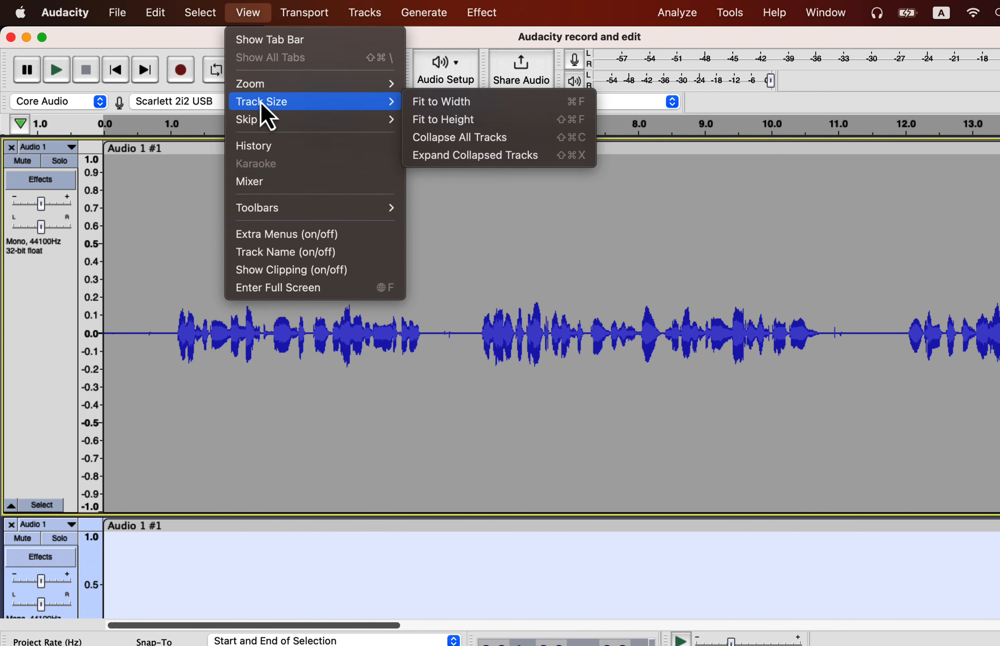
{"action": "left_click", "coordinate": [444, 126]}
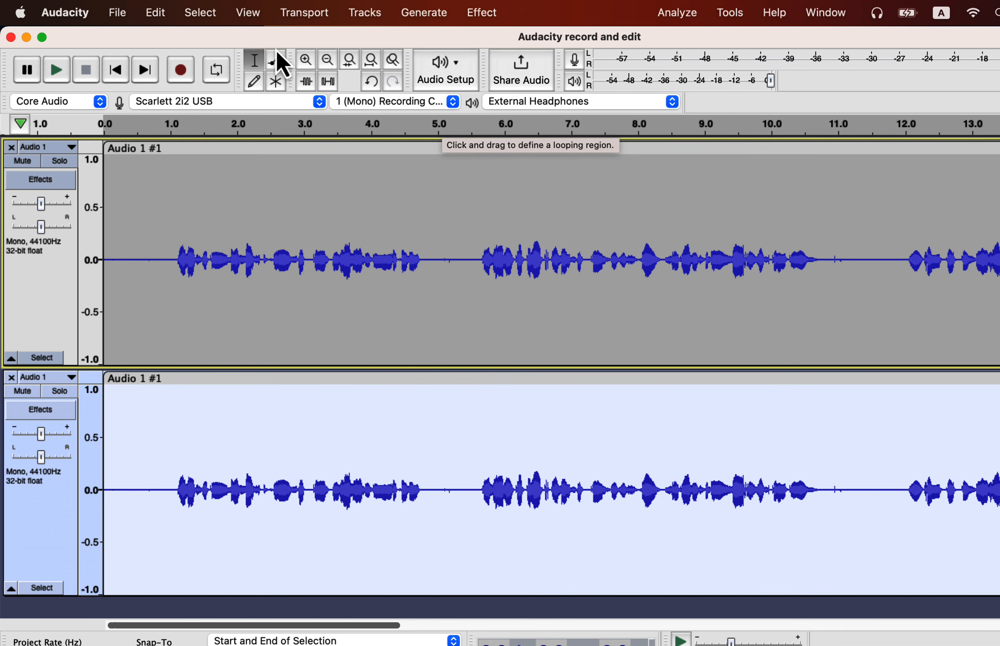
Fit the full length of both tracks to the window width.
{"action": "left_click", "coordinate": [252, 14]}
{"action": "mouse_move", "coordinate": [258, 110]}
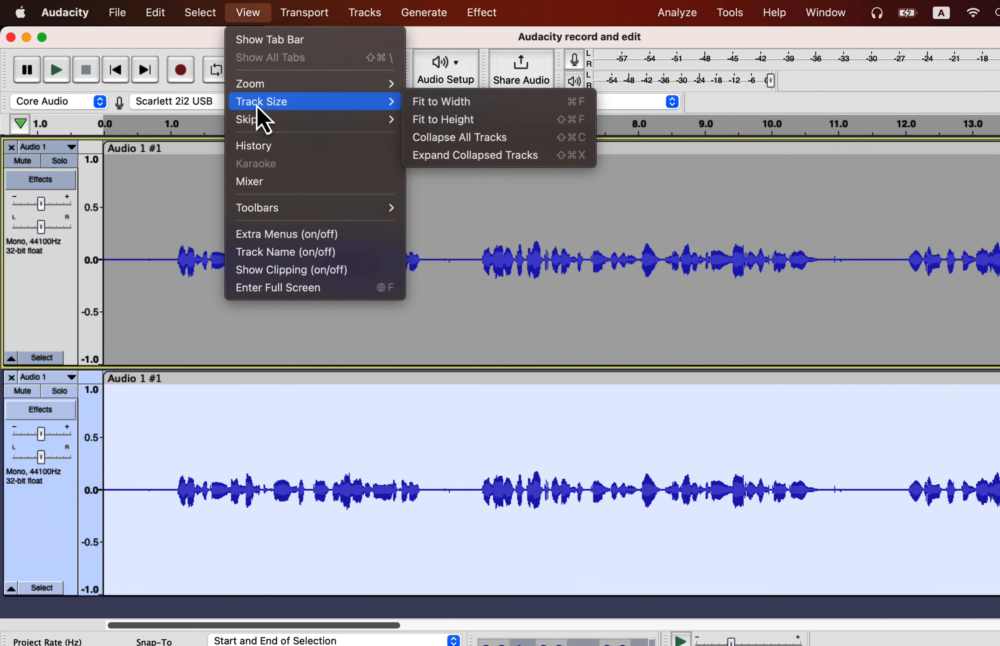
{"action": "left_click", "coordinate": [428, 102]}
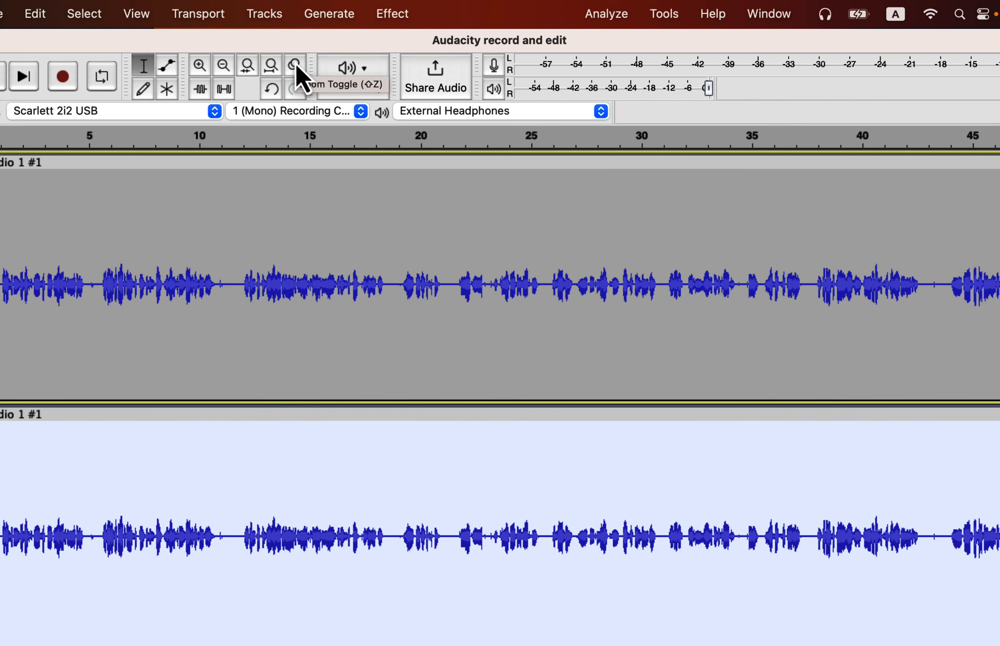
Toggle between the preset zoom levels, and fit the whole project to the width again.
{"action": "left_click", "coordinate": [295, 65]}
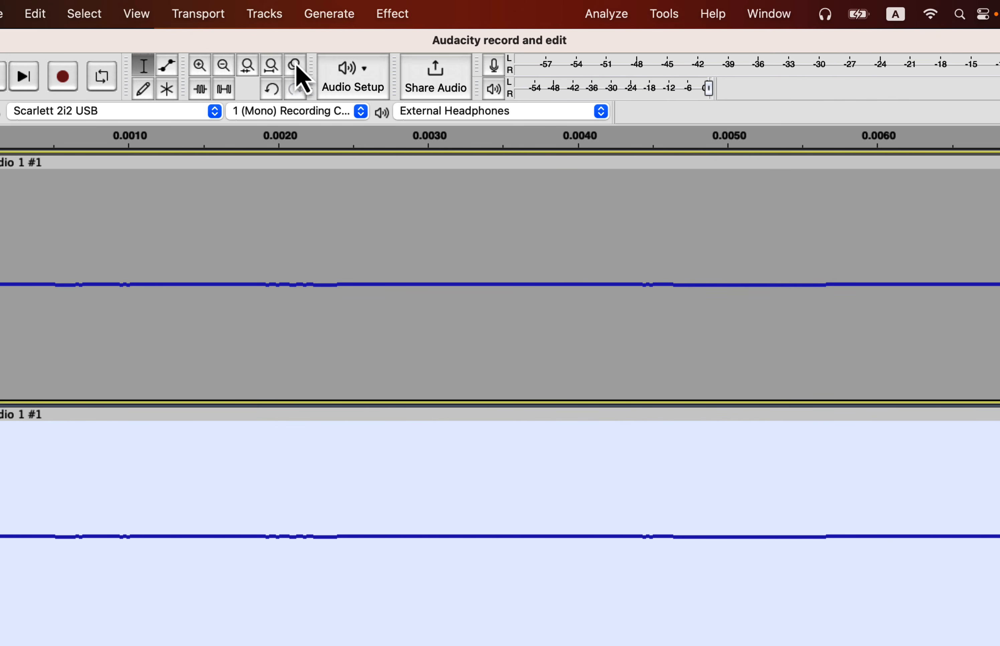
{"action": "left_click", "coordinate": [295, 65]}
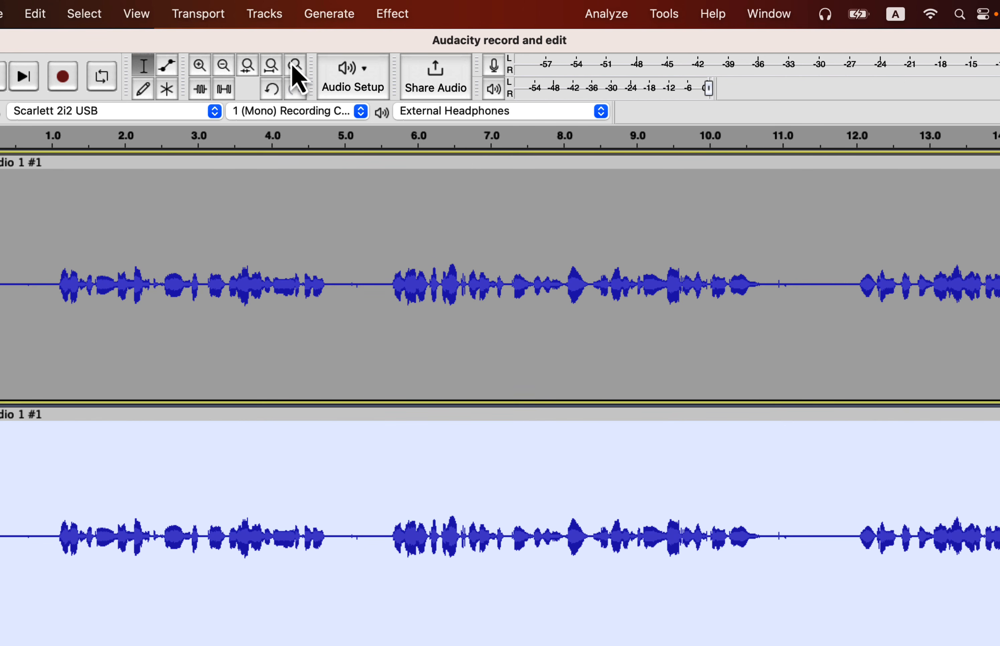
{"action": "left_click", "coordinate": [271, 68]}
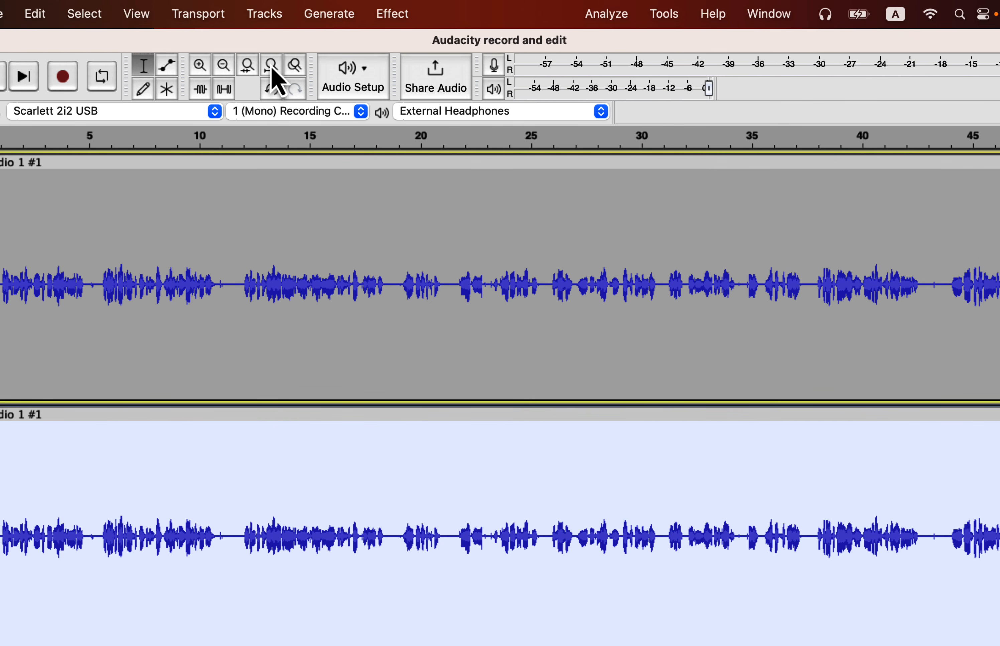
{"action": "left_click", "coordinate": [272, 69]}
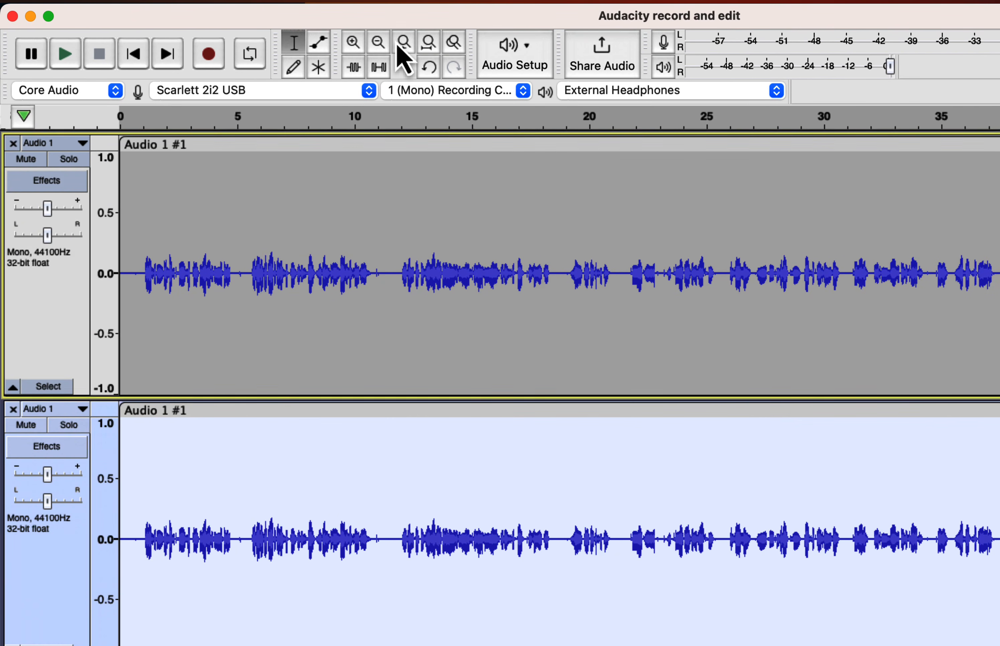
Zoom out and back in on the timeline until roughly nine seconds fill the view, starting at the recording's beginning.
{"action": "left_click", "coordinate": [384, 46]}
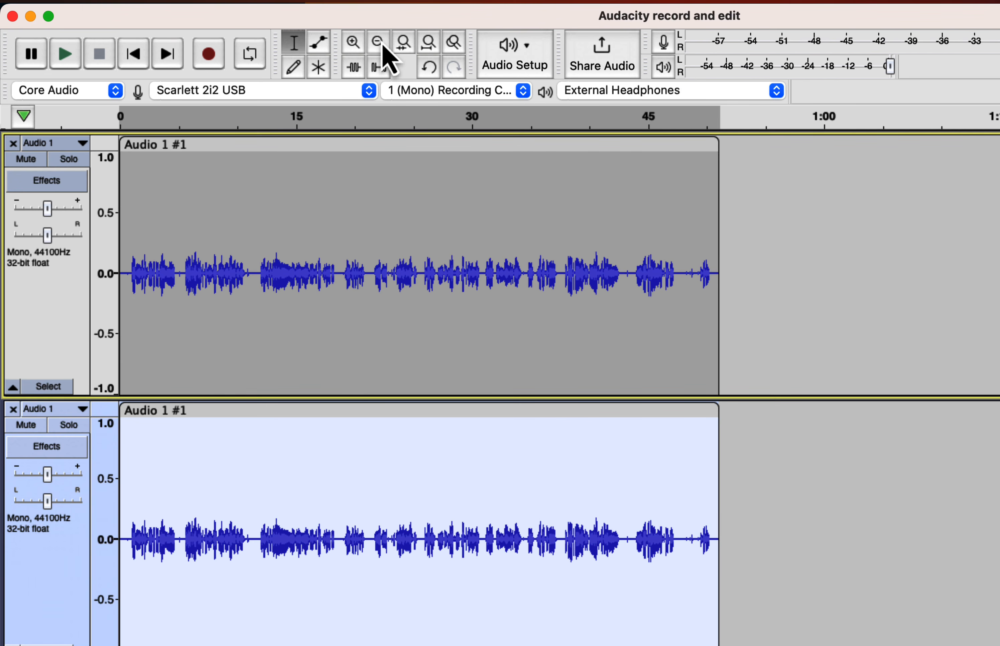
{"action": "left_click", "coordinate": [384, 46]}
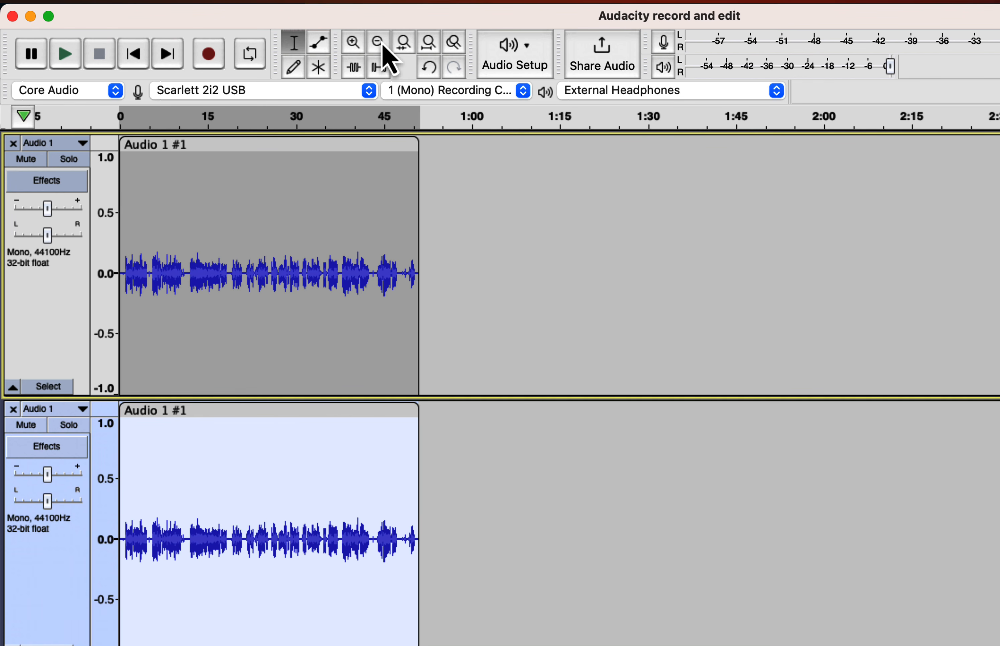
{"action": "left_click", "coordinate": [357, 45]}
{"action": "left_click", "coordinate": [358, 46]}
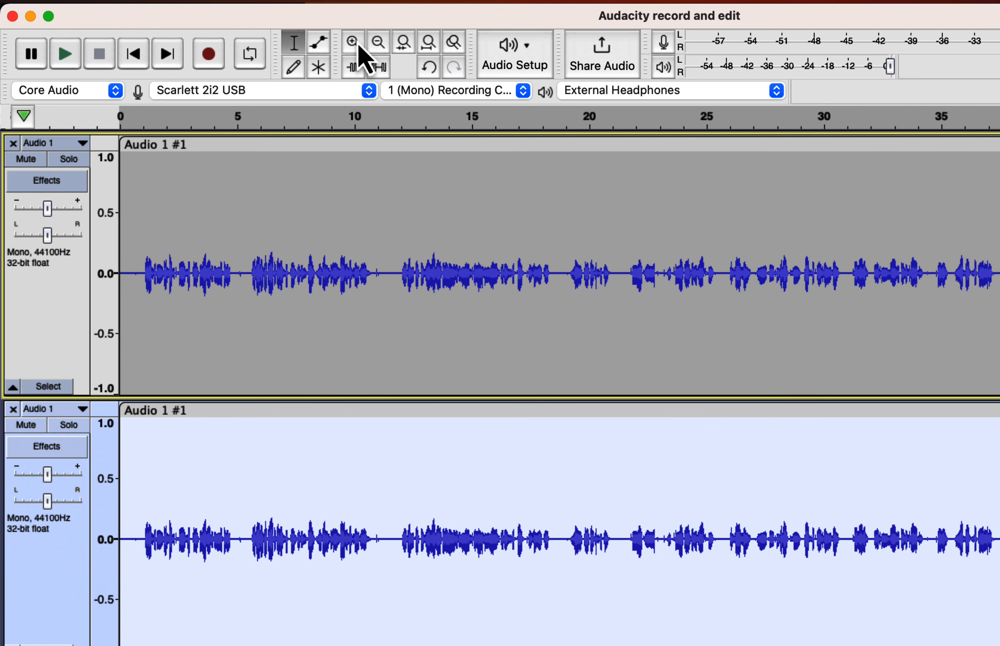
{"action": "left_click", "coordinate": [358, 45]}
{"action": "left_click", "coordinate": [359, 46]}
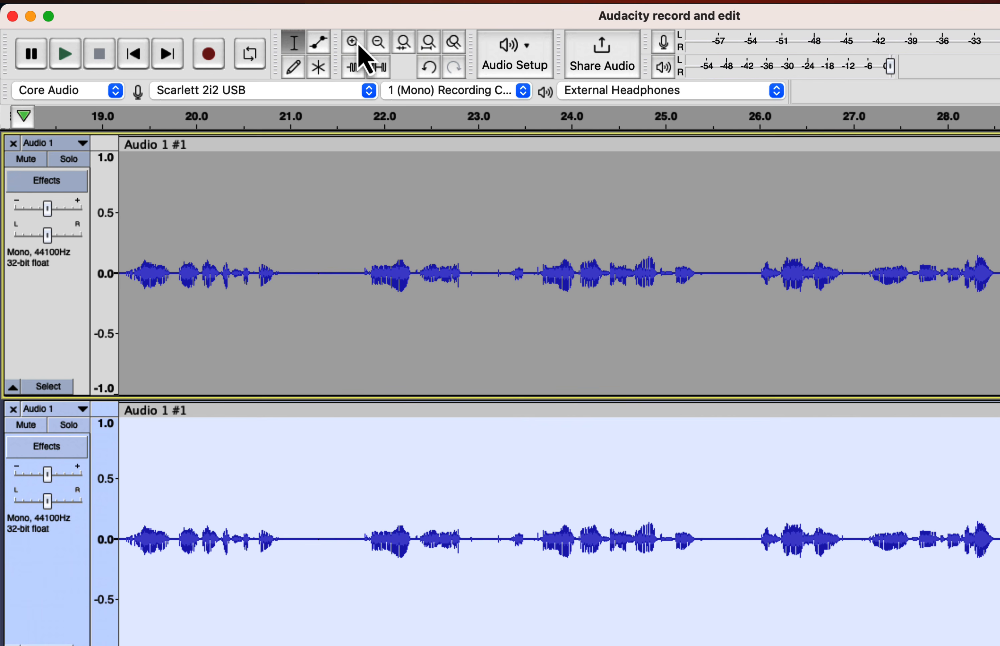
{"action": "left_click", "coordinate": [360, 46]}
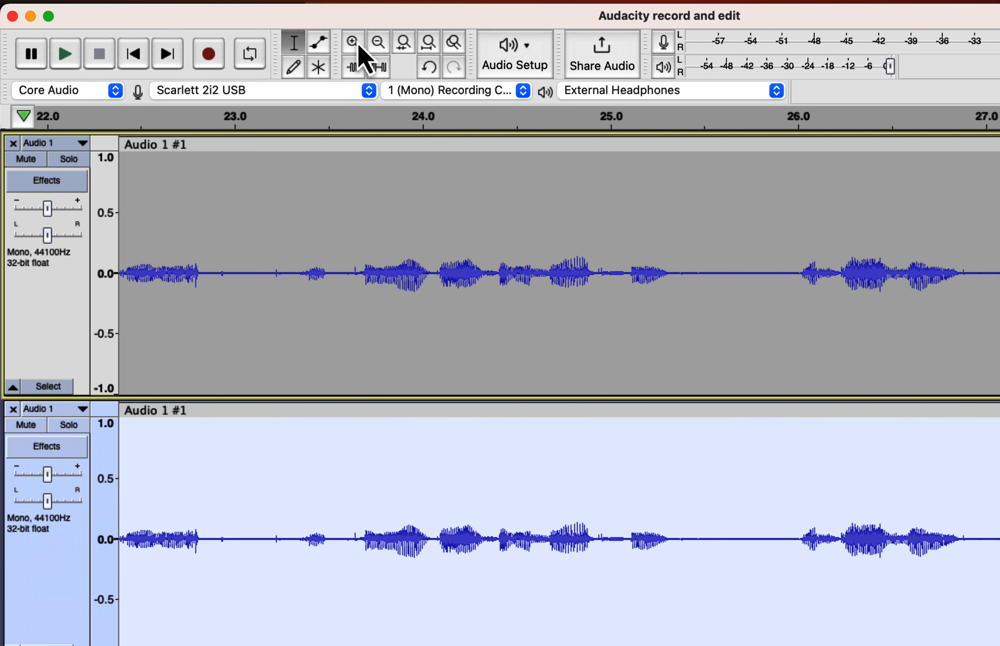
{"action": "left_click", "coordinate": [378, 44]}
{"action": "key", "text": "Home"}
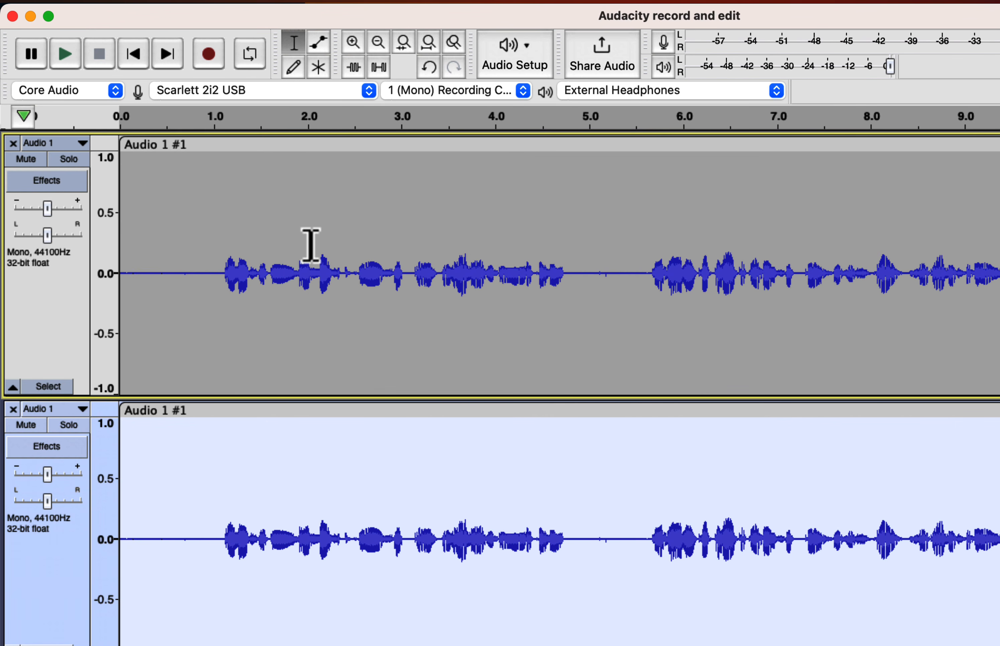
Rename the duplicated second track as "track 2".
{"action": "left_click", "coordinate": [239, 318]}
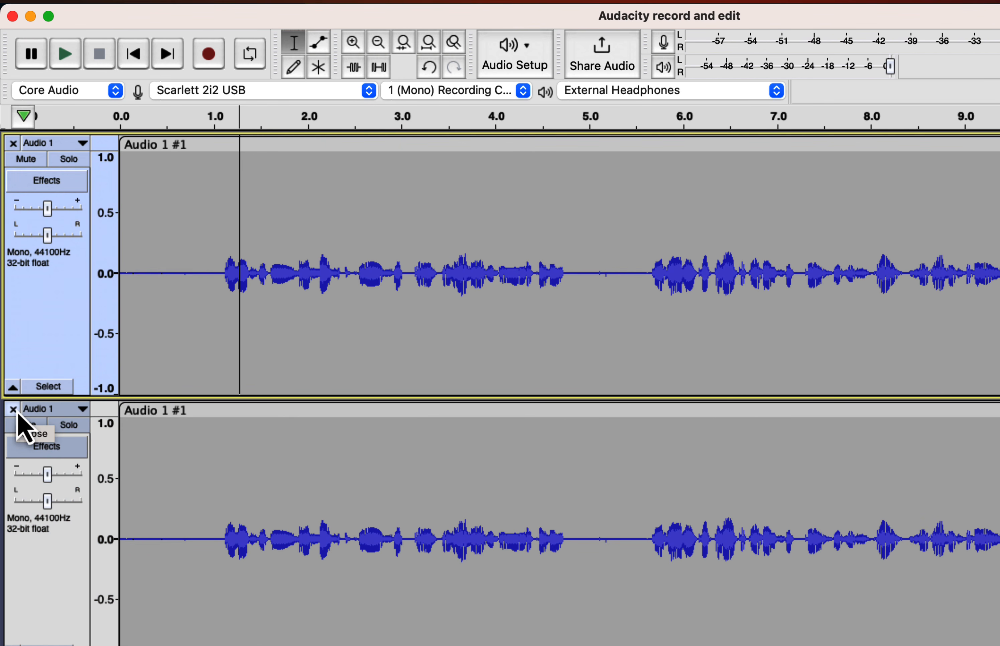
{"action": "left_click", "coordinate": [67, 411]}
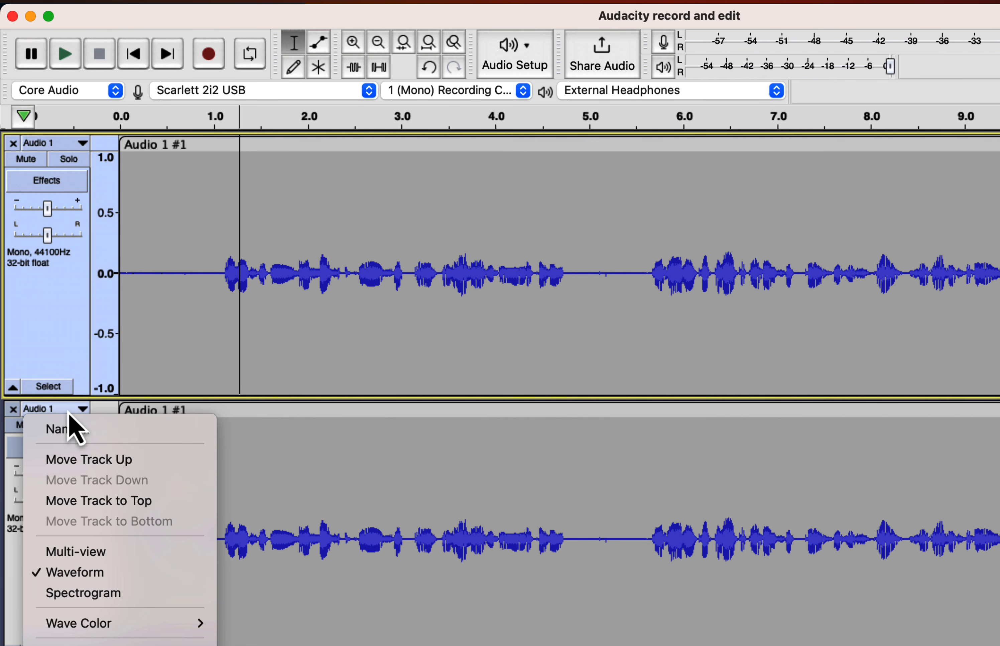
{"action": "left_click", "coordinate": [68, 432]}
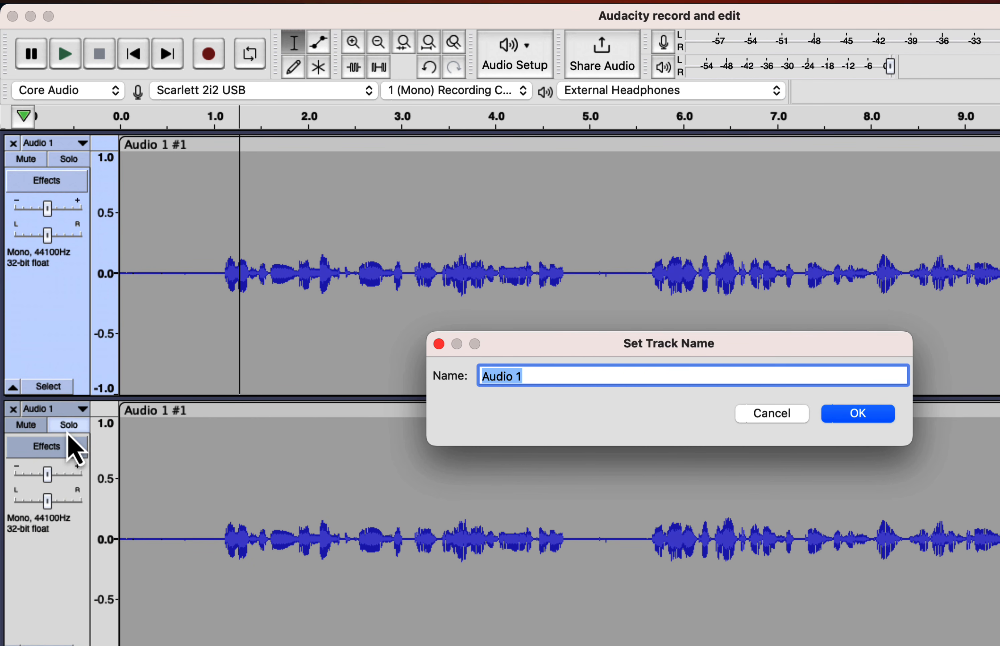
{"action": "type", "text": "track 2"}
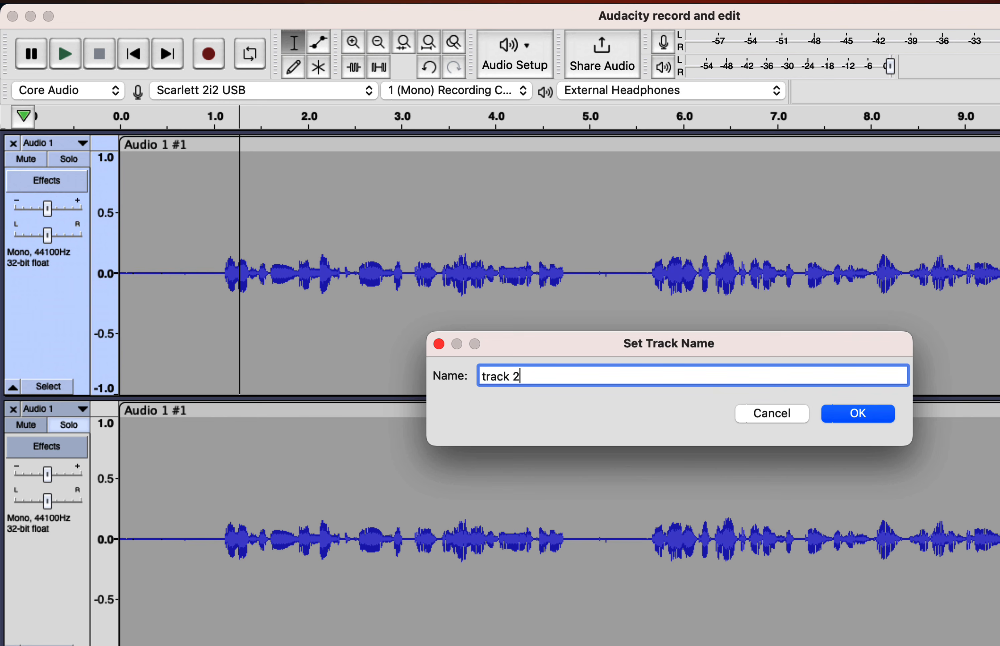
{"action": "key", "text": "Return"}
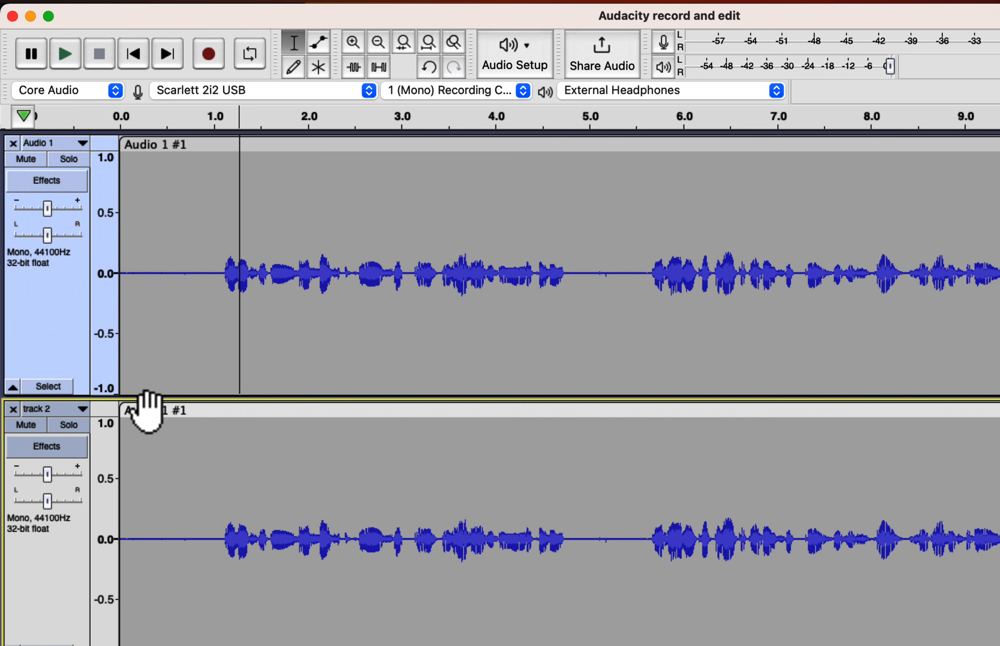
Shift the clip in track 2 to start at about 1 second, and remove that track from the project.
{"action": "left_click_drag", "start_coordinate": [147, 411], "coordinate": [248, 410]}
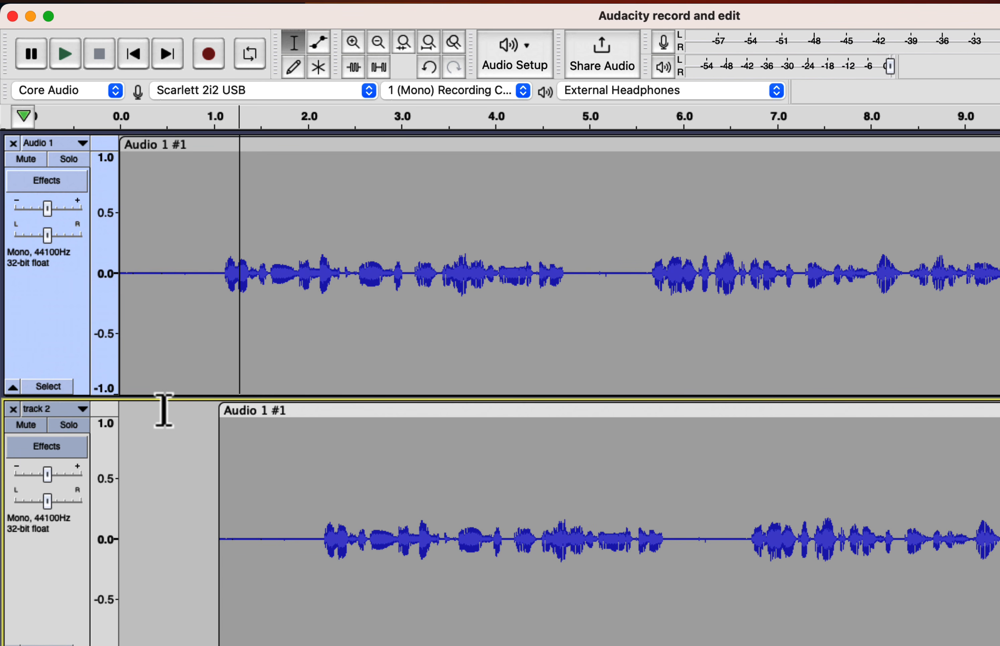
{"action": "left_click", "coordinate": [13, 409]}
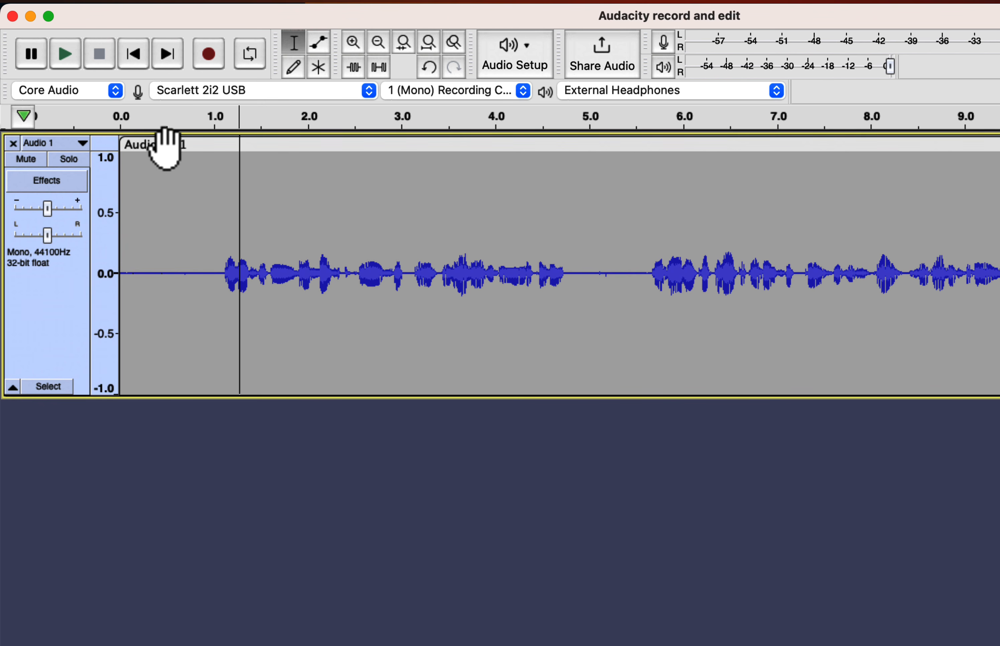
Rename the clip in the remaining track as "Orginal recording".
{"action": "double_click", "coordinate": [165, 145]}
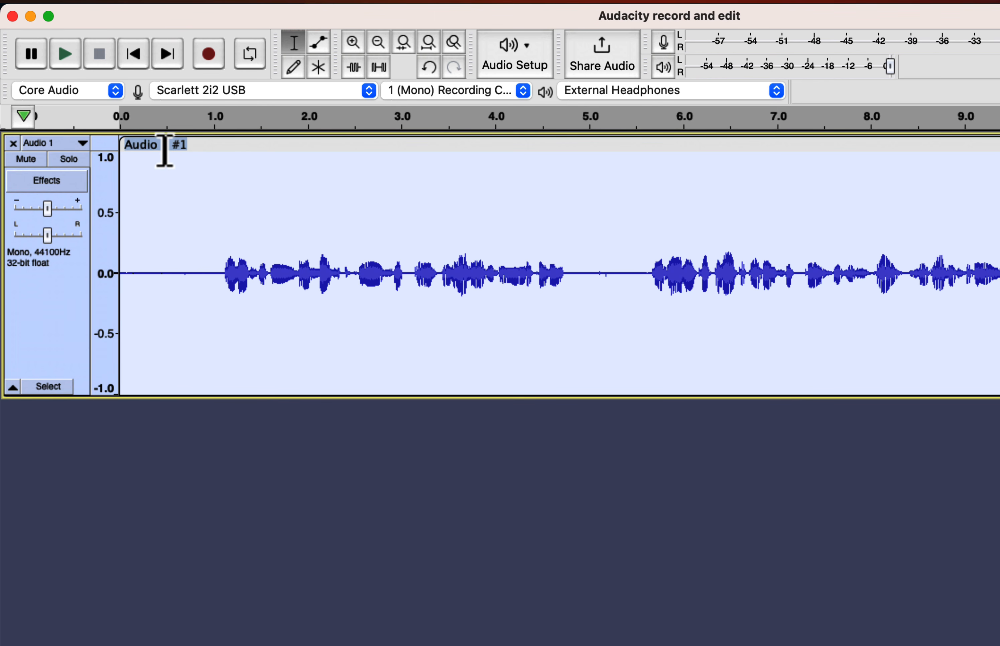
{"action": "type", "text": "Orginal recording"}
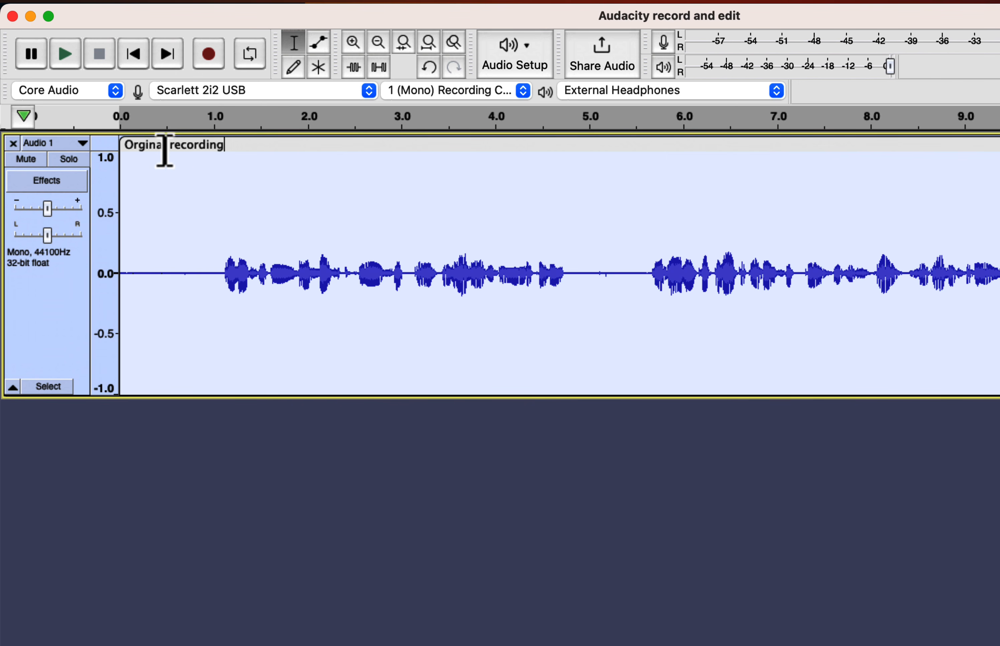
{"action": "key", "text": "Return"}
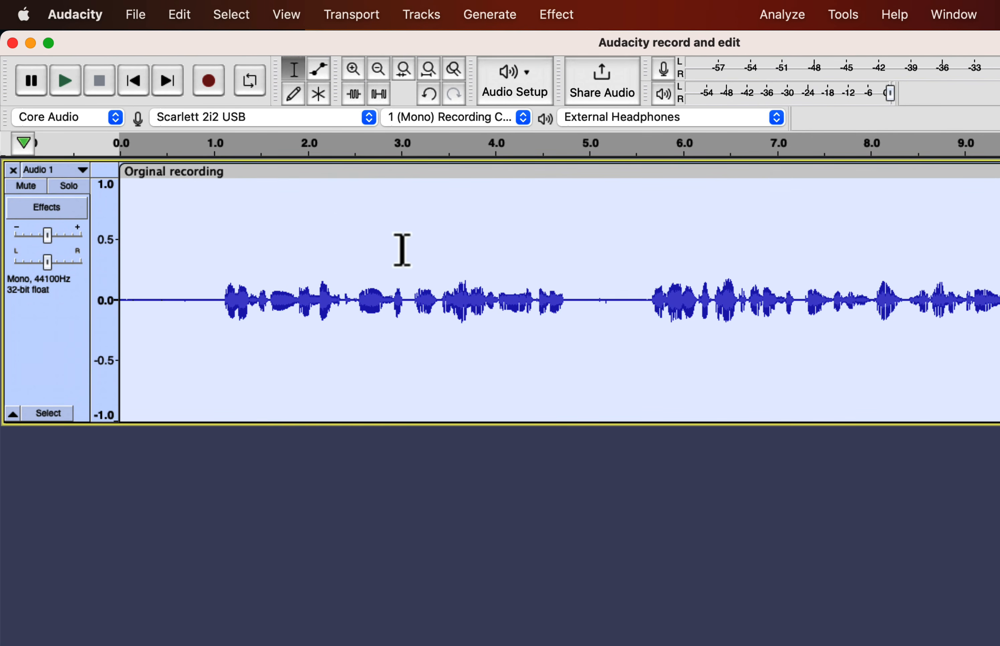
Split the recording in the silent gap at about 5.1 seconds.
{"action": "left_click", "coordinate": [599, 308]}
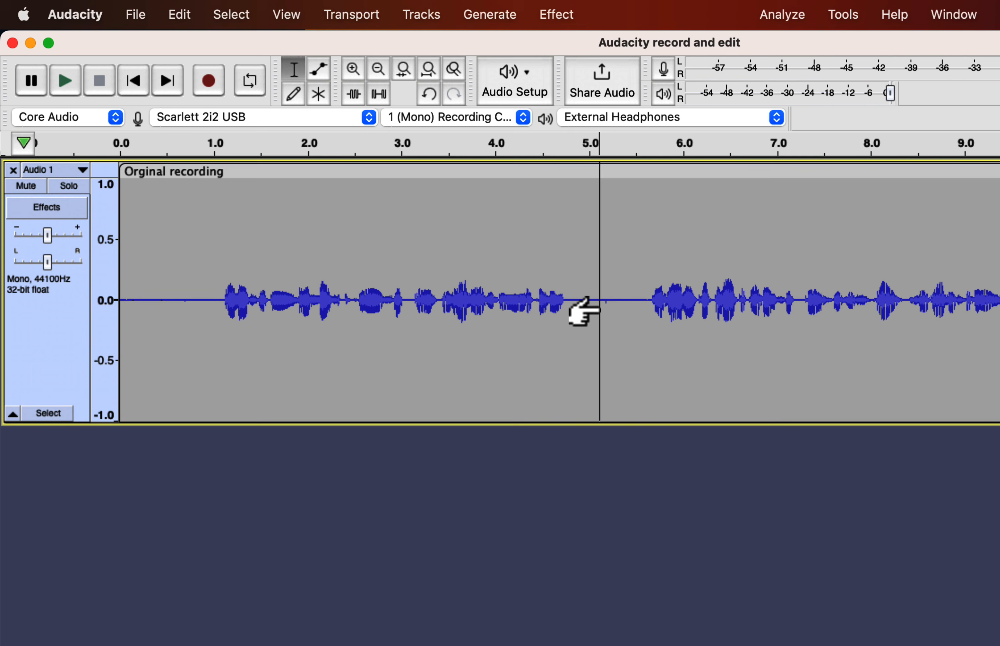
{"action": "left_click", "coordinate": [172, 17]}
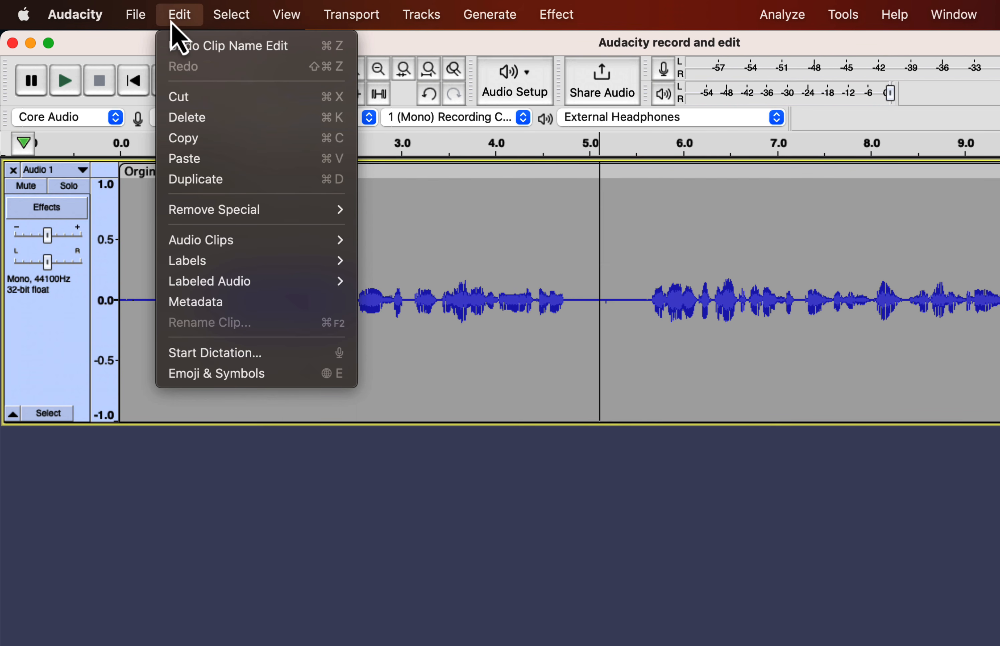
{"action": "mouse_move", "coordinate": [185, 242]}
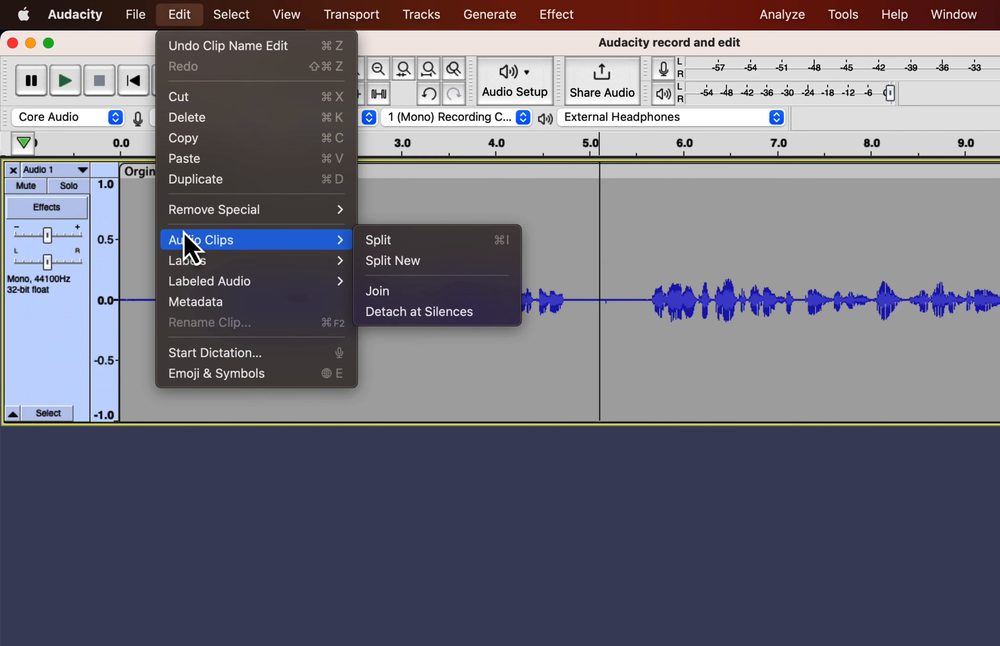
{"action": "left_click", "coordinate": [379, 240]}
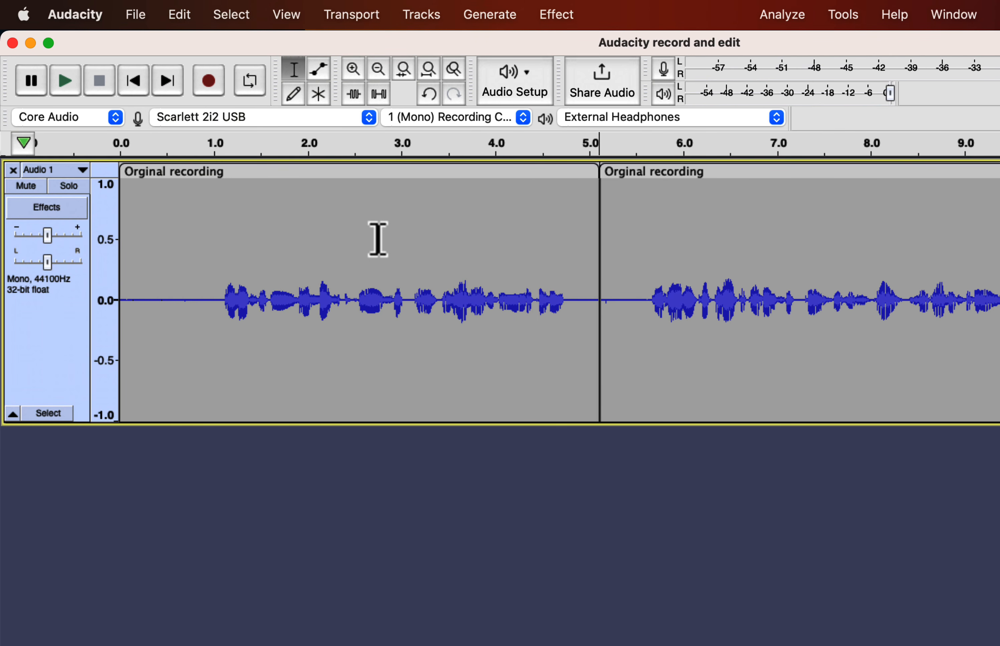
Separate the two clips, with the first starting at about 0.3 seconds and the second at about 6.3 seconds.
{"action": "left_click_drag", "start_coordinate": [676, 174], "coordinate": [741, 174]}
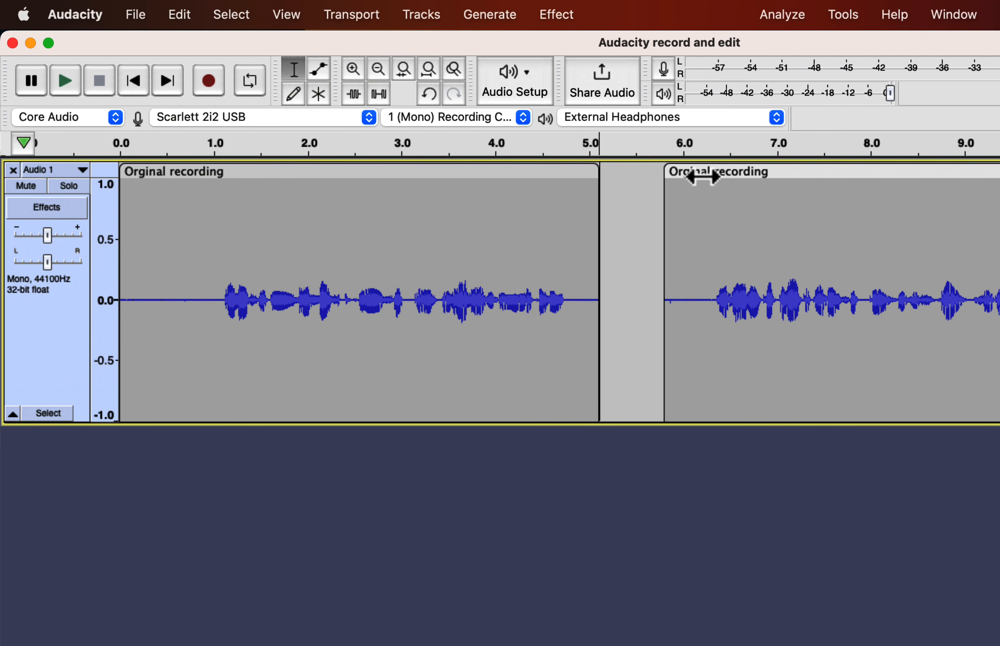
{"action": "mouse_move", "coordinate": [542, 174]}
{"action": "left_mouse_down"}
{"action": "mouse_move", "coordinate": [580, 174]}
{"action": "mouse_move", "coordinate": [560, 173]}
{"action": "left_mouse_up"}
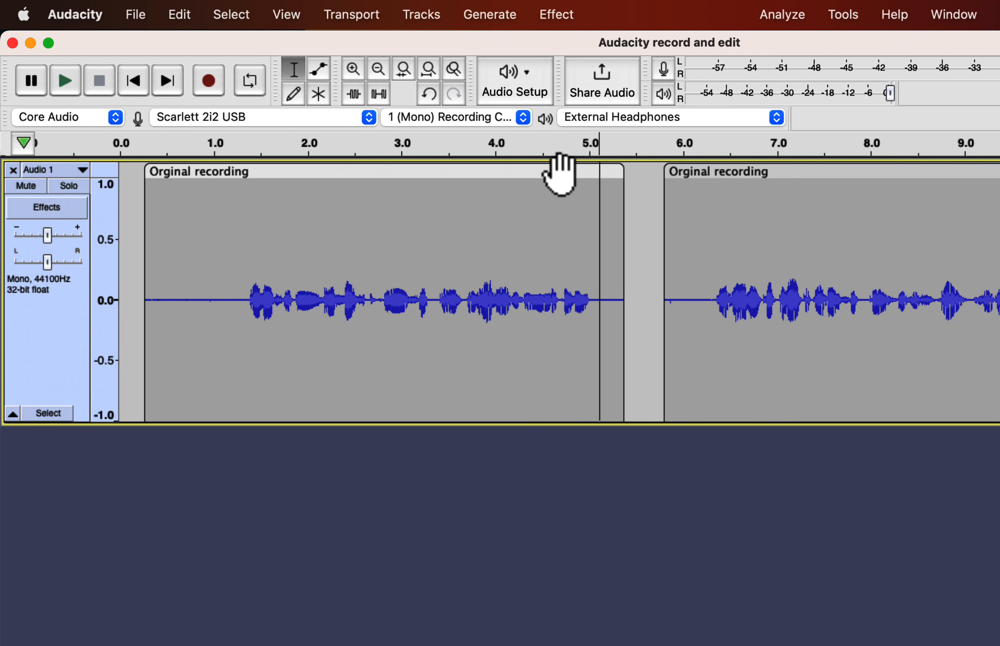
{"action": "left_click", "coordinate": [737, 188]}
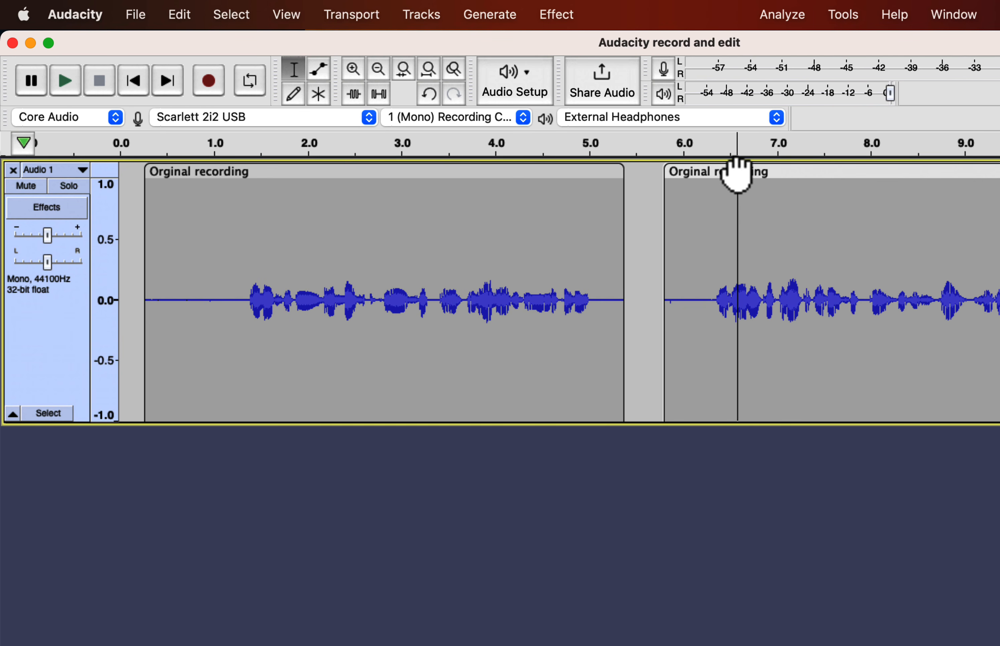
{"action": "left_click_drag", "start_coordinate": [737, 174], "coordinate": [781, 171]}
Rename the second clip as "clip 2".
{"action": "double_click", "coordinate": [798, 172]}
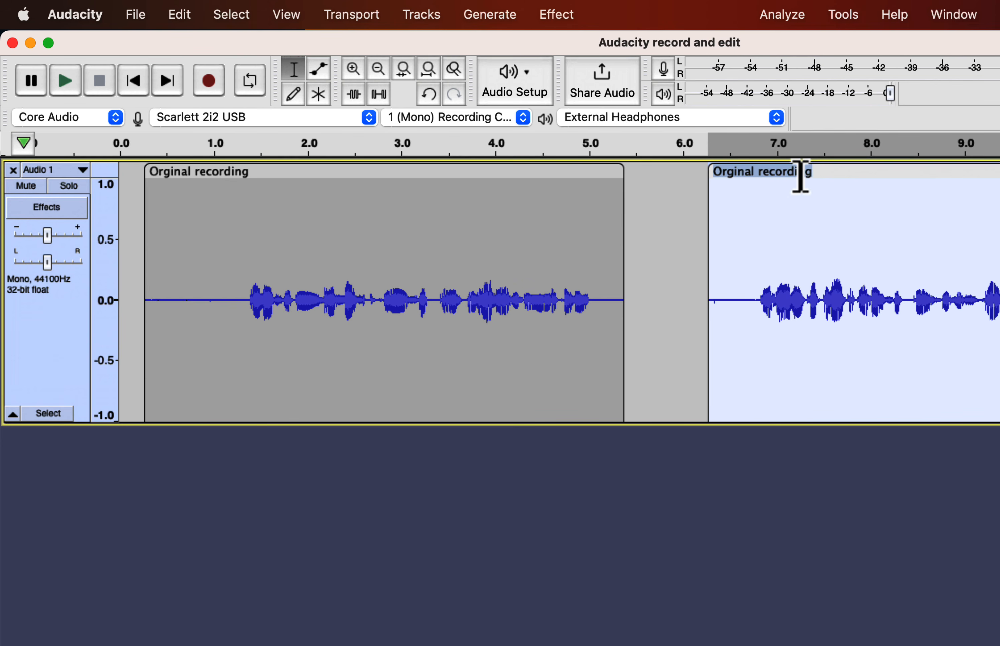
{"action": "type", "text": "clip 2"}
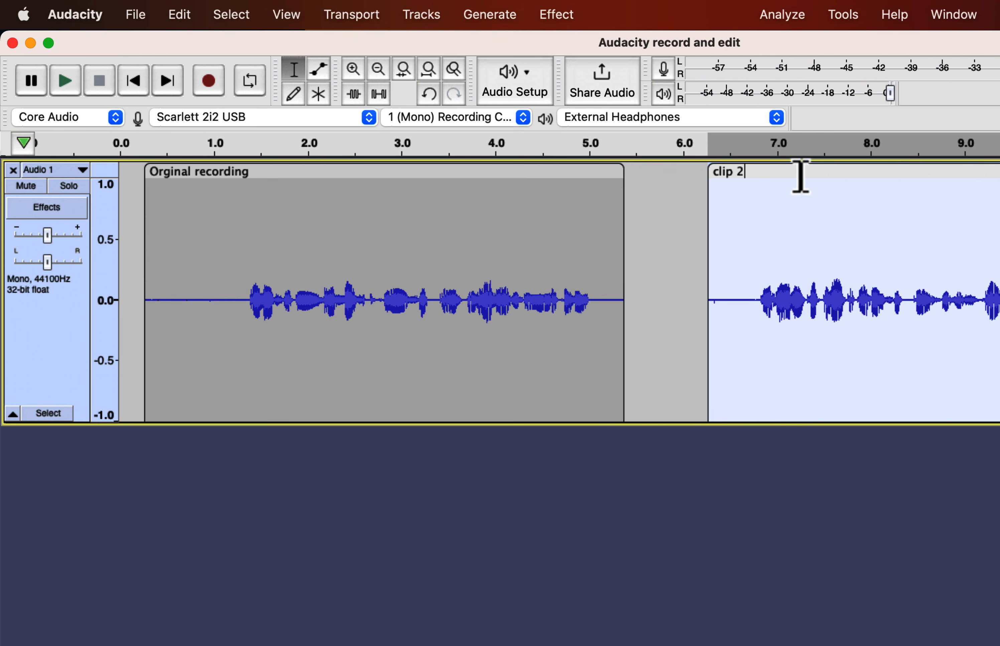
{"action": "key", "text": "Return"}
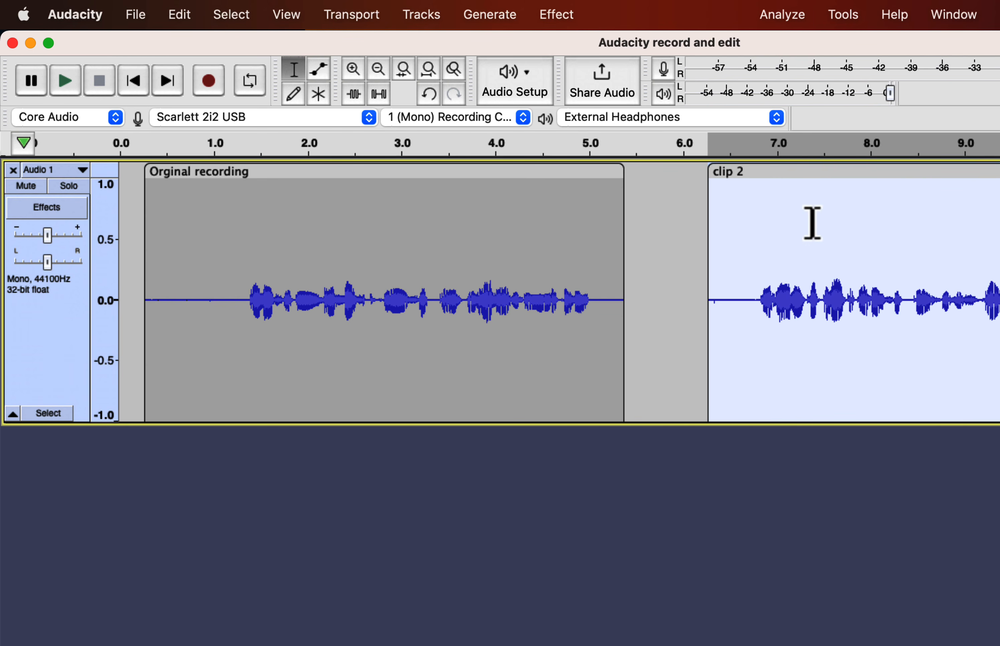
Split clip 2 in its silence at about 12.3 seconds, and move the new rear clip to start at about 12.9 seconds.
{"action": "scroll", "coordinate": [810, 222], "scroll_direction": "right", "scroll_amount": 8}
{"action": "left_click", "coordinate": [860, 283]}
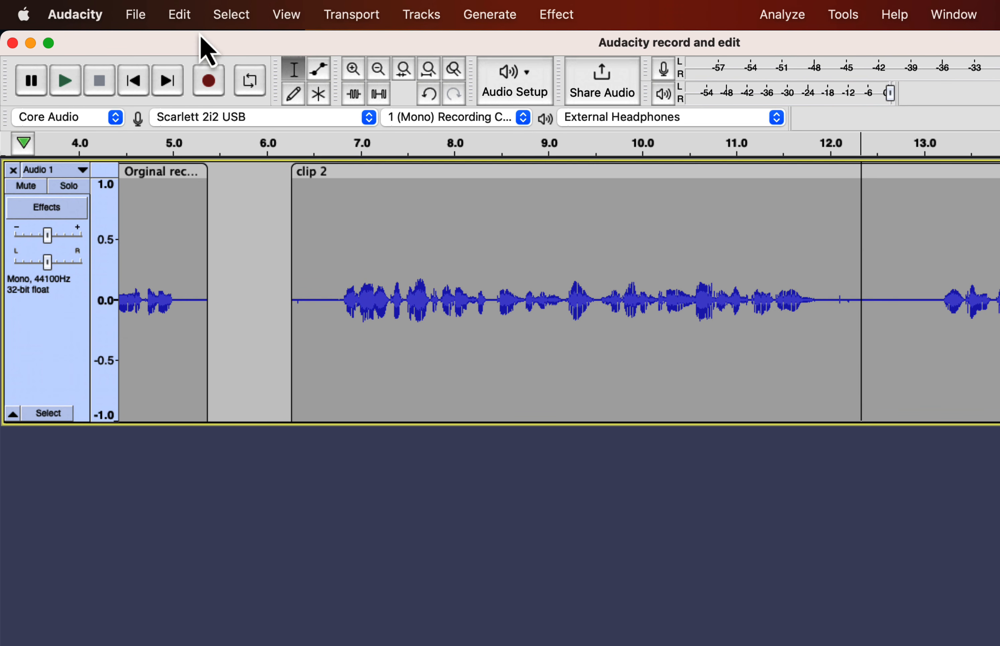
{"action": "left_click", "coordinate": [183, 17]}
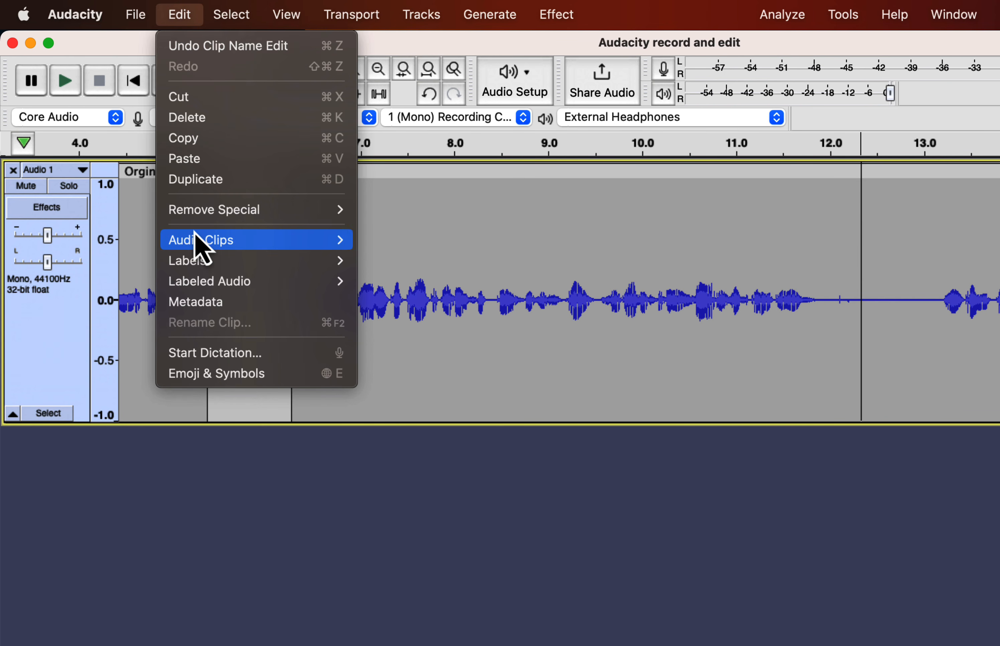
{"action": "mouse_move", "coordinate": [196, 239]}
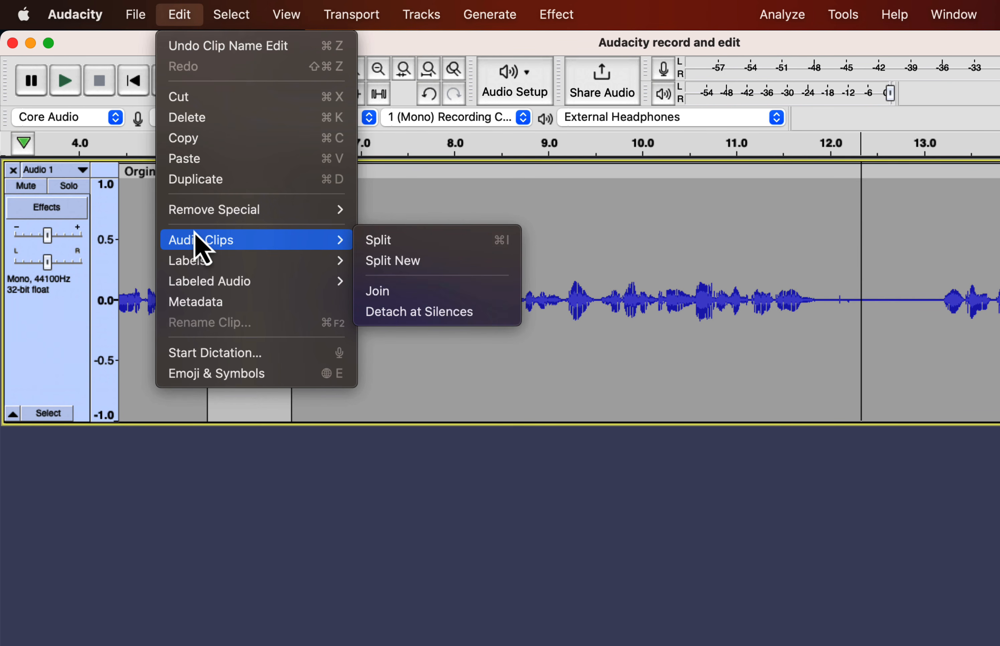
{"action": "left_click", "coordinate": [377, 242]}
{"action": "left_click_drag", "start_coordinate": [912, 167], "coordinate": [962, 172]}
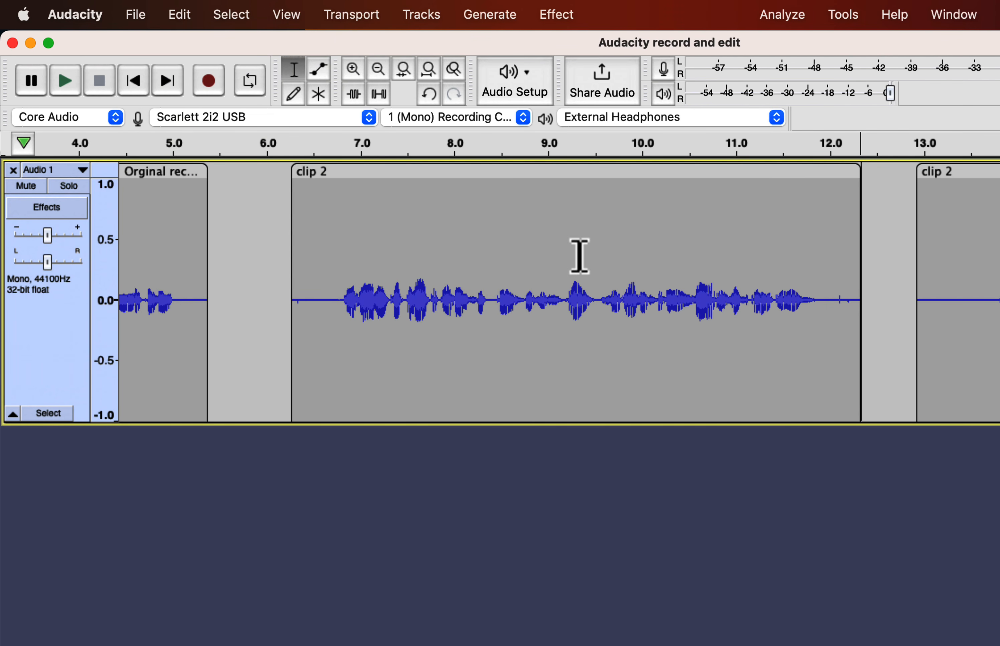
Trim the silence from both ends of the first clip so it runs from about 1.2 to 5.1 seconds.
{"action": "scroll", "coordinate": [579, 255], "scroll_direction": "left", "scroll_amount": 5}
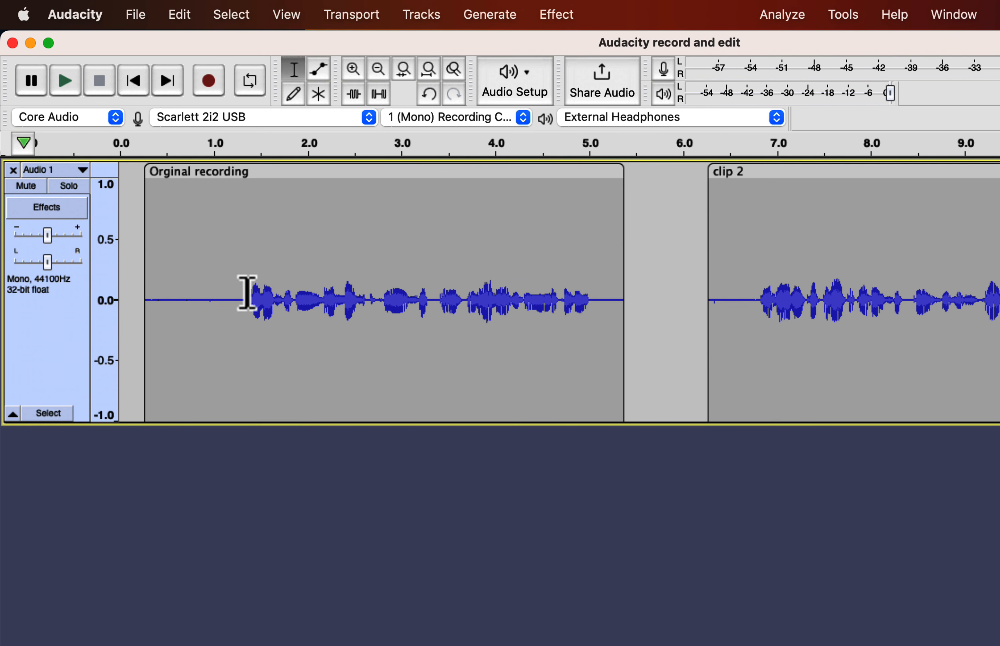
{"action": "left_click", "coordinate": [145, 296]}
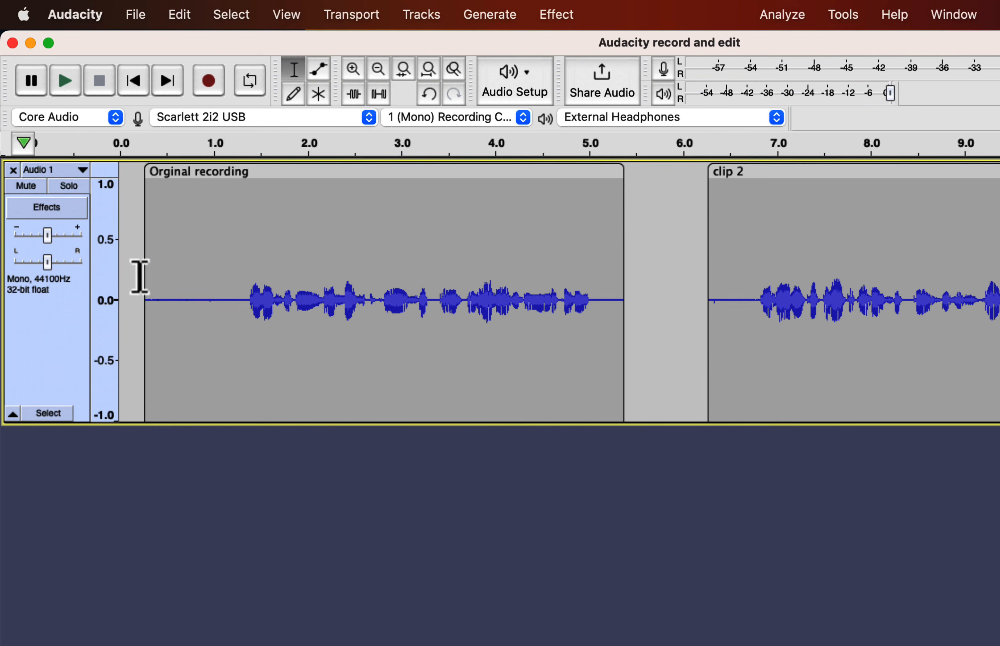
{"action": "left_click", "coordinate": [162, 262]}
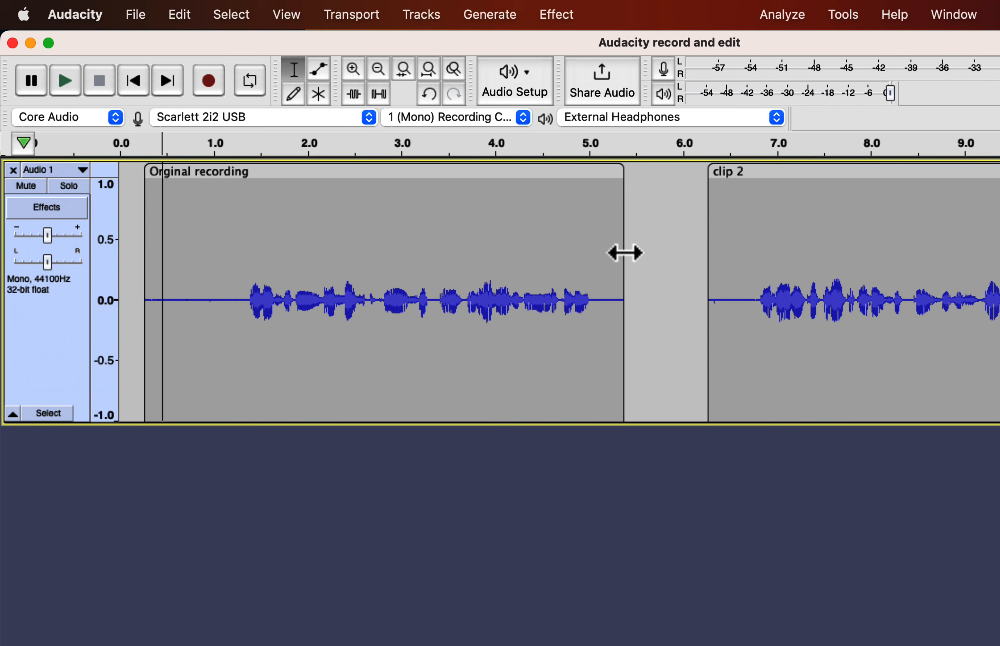
{"action": "left_click", "coordinate": [585, 173]}
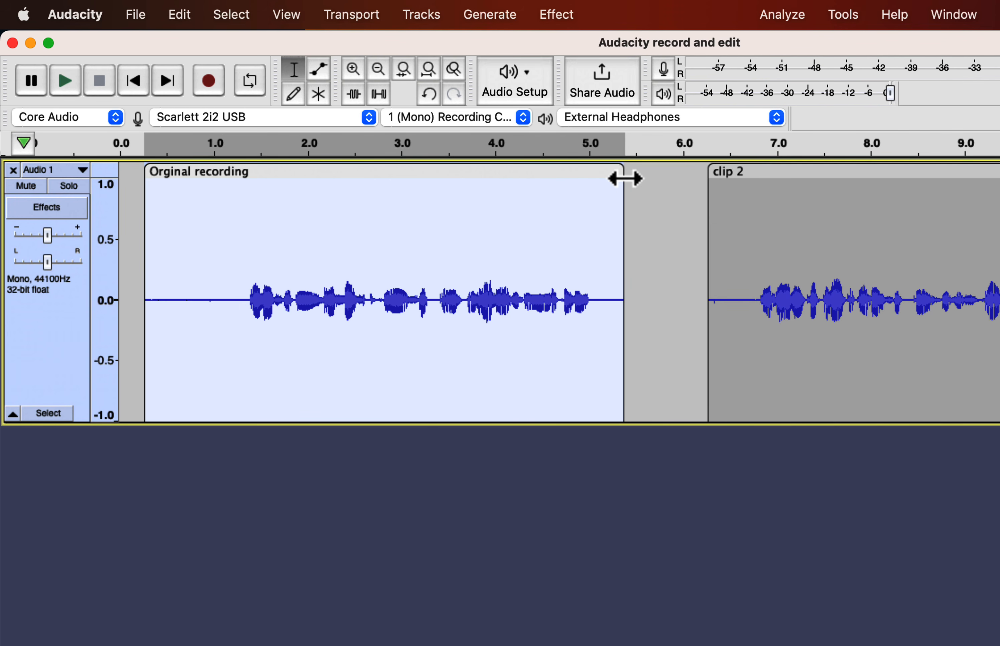
{"action": "left_click_drag", "start_coordinate": [622, 226], "coordinate": [598, 226]}
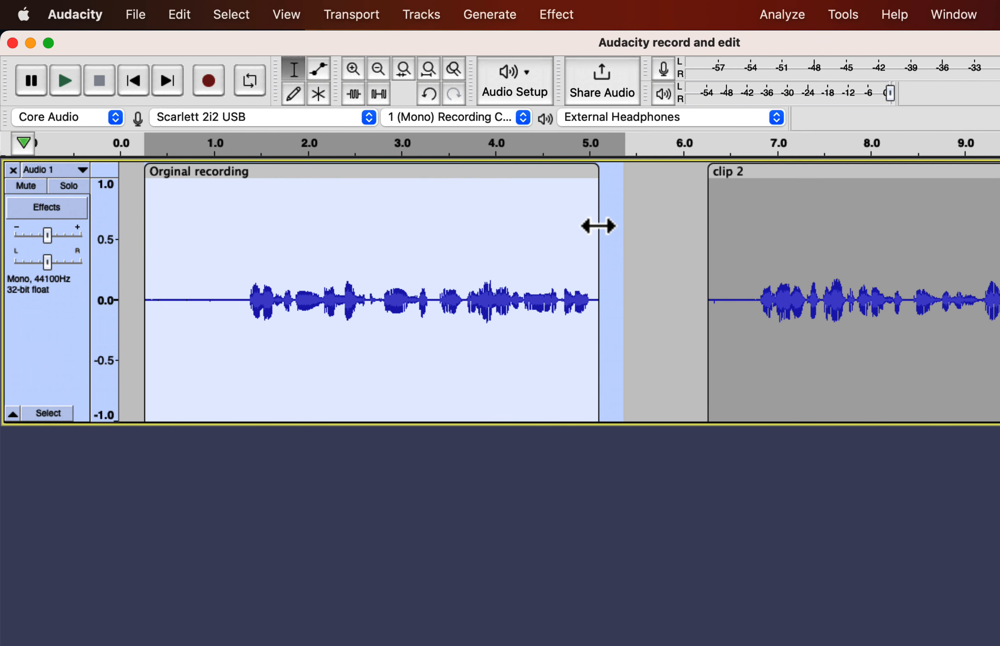
{"action": "left_click_drag", "start_coordinate": [144, 205], "coordinate": [235, 216]}
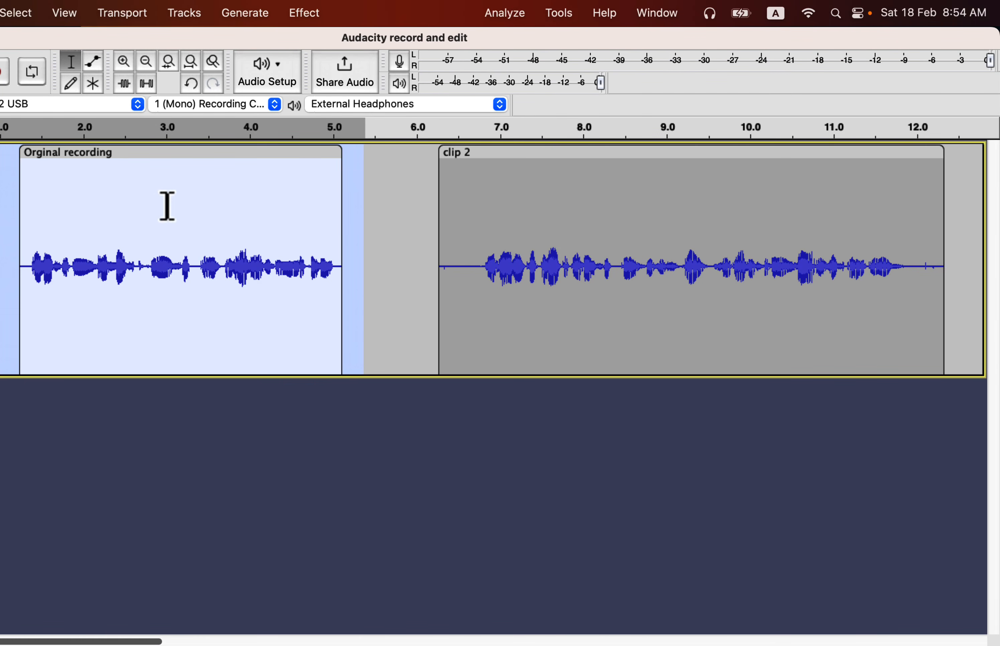
Trim the start of clip 2 to about 6.6 seconds, and extend its end to about 12.6 seconds.
{"action": "left_click_drag", "start_coordinate": [439, 221], "coordinate": [473, 221]}
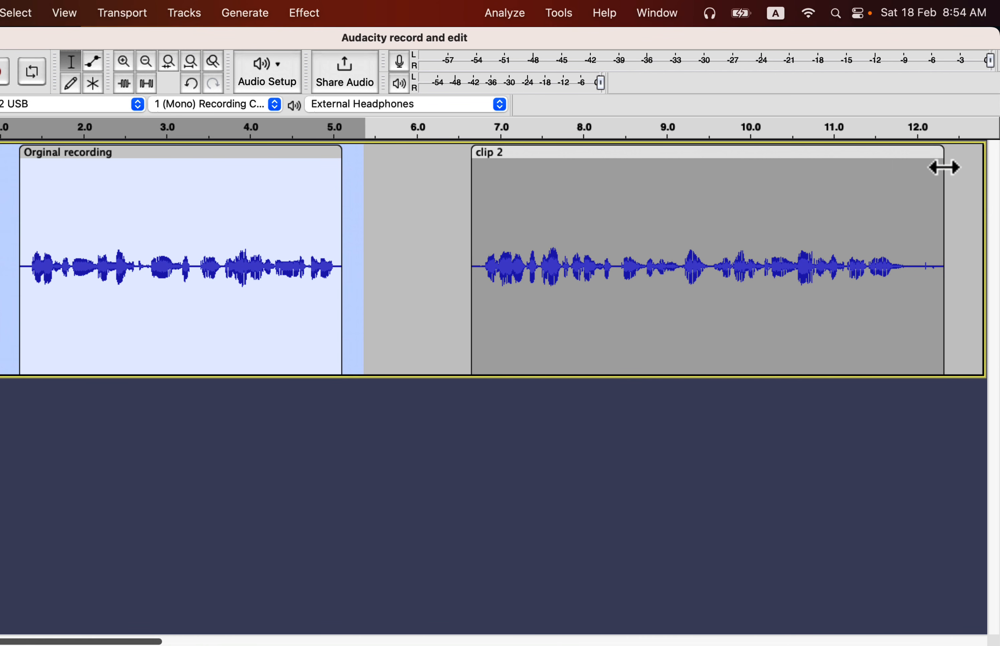
{"action": "left_click_drag", "start_coordinate": [943, 169], "coordinate": [964, 187]}
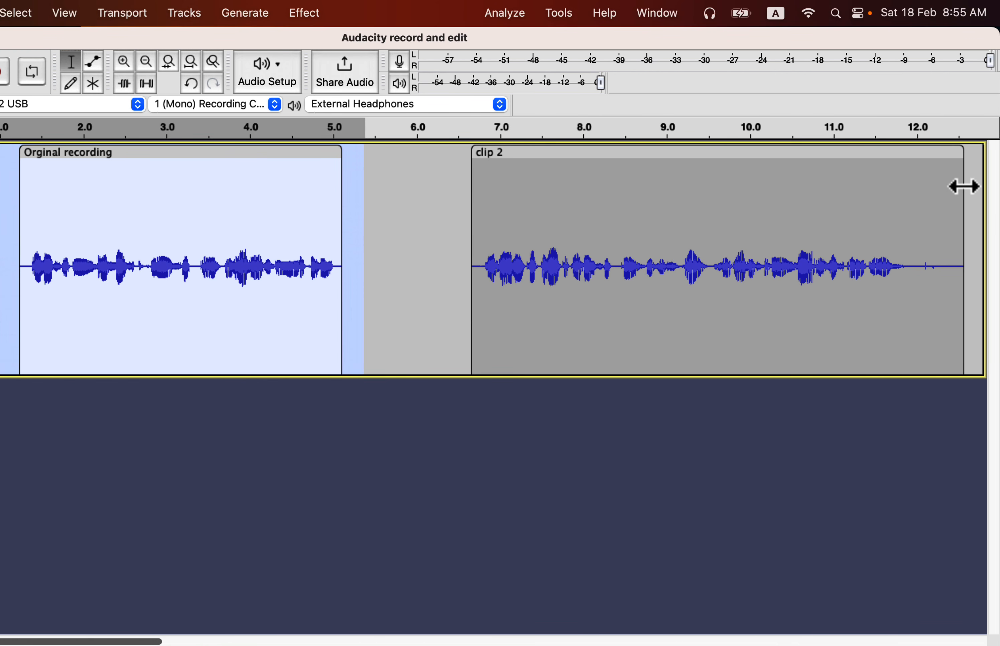
Try to split the first clip into a new track at about 2.8 seconds, without any audio selected.
{"action": "left_click", "coordinate": [153, 269]}
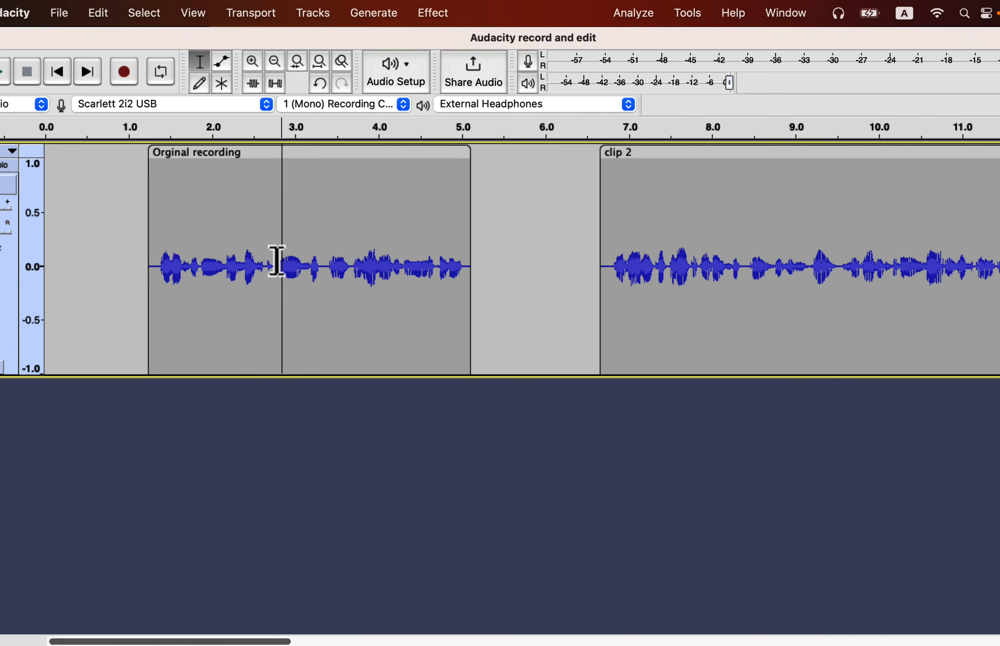
{"action": "left_click", "coordinate": [91, 13]}
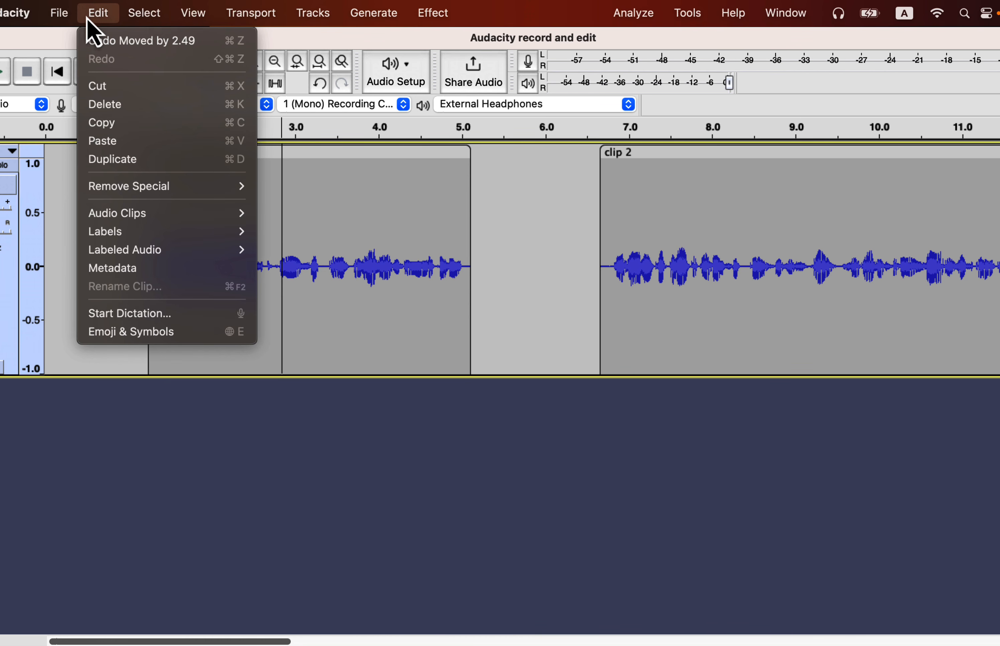
{"action": "mouse_move", "coordinate": [126, 215]}
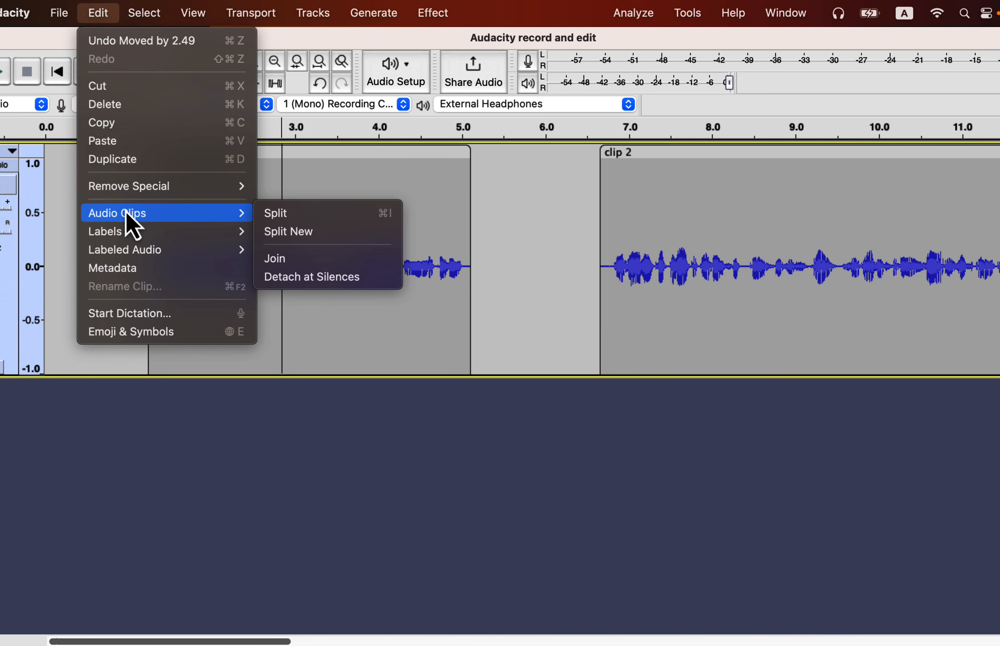
{"action": "left_click", "coordinate": [303, 237]}
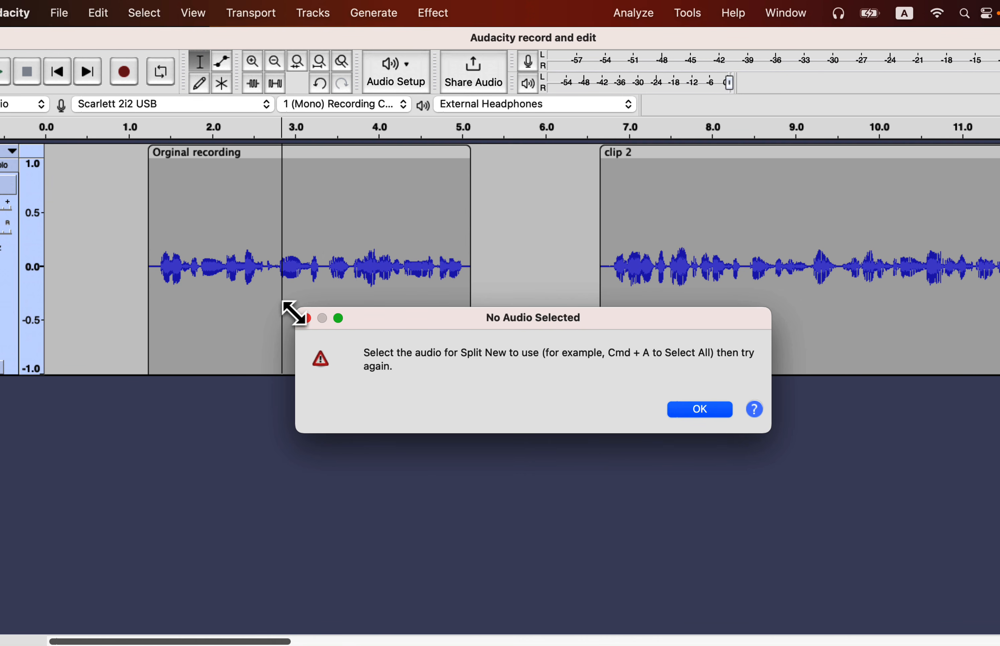
{"action": "left_click", "coordinate": [306, 318]}
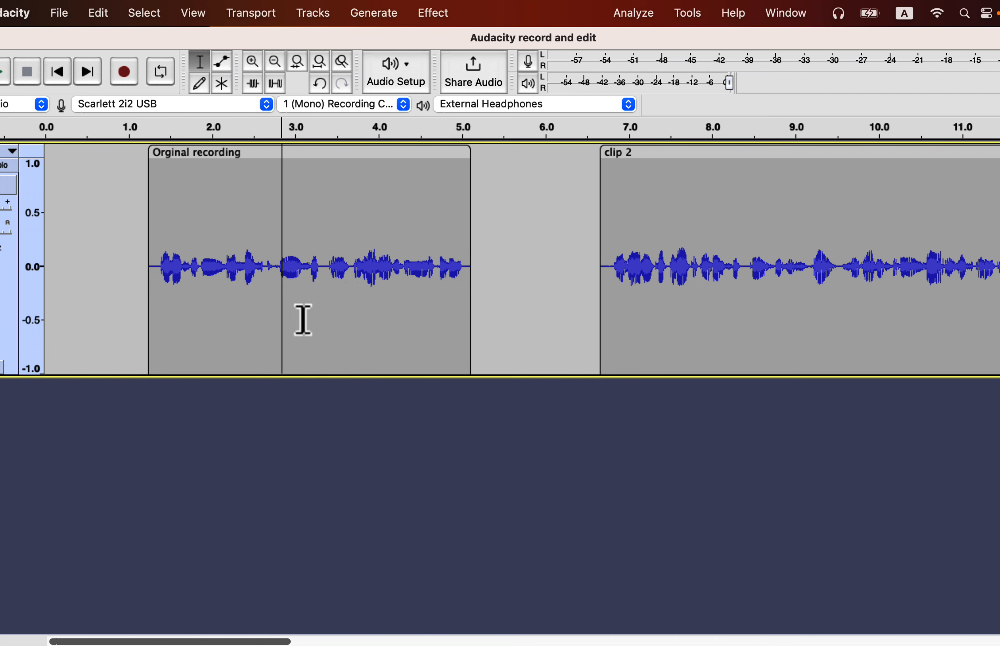
Split the first clip's audio from about 1.4 to 3.3 seconds into a new track, and shift it about 1.3 seconds to the right.
{"action": "left_click", "coordinate": [322, 276]}
{"action": "left_click_drag", "start_coordinate": [322, 276], "coordinate": [159, 279]}
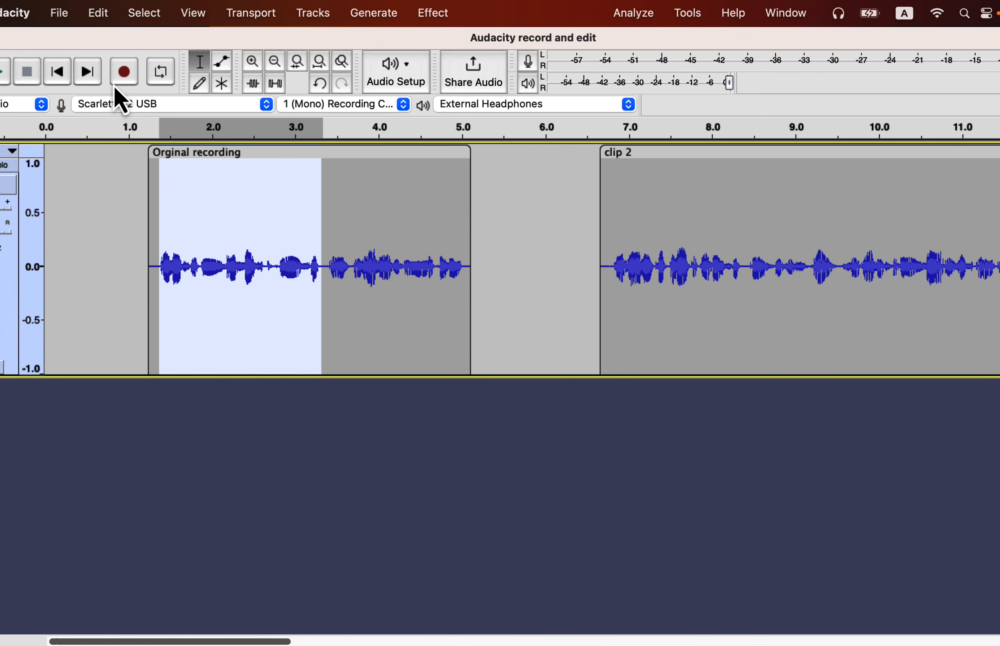
{"action": "left_click", "coordinate": [99, 13]}
{"action": "mouse_move", "coordinate": [120, 214]}
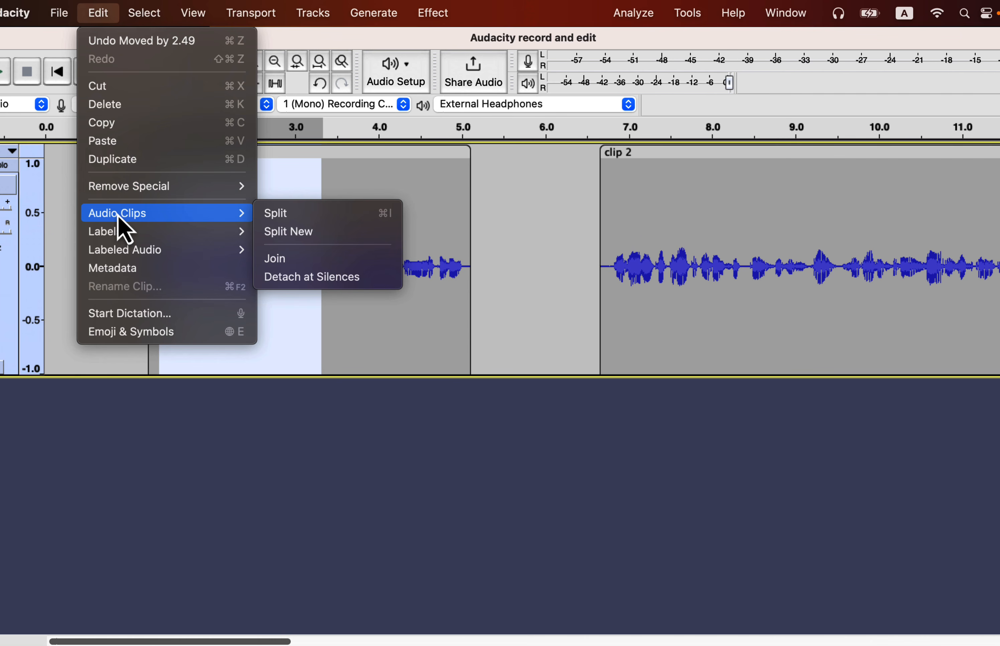
{"action": "left_click", "coordinate": [294, 235]}
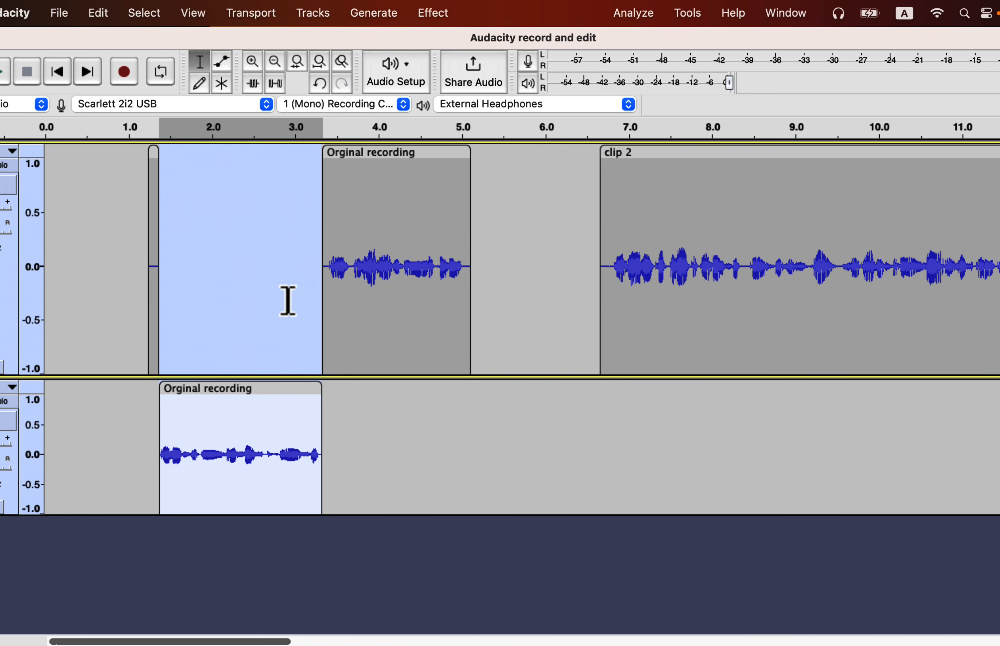
{"action": "left_click_drag", "start_coordinate": [254, 392], "coordinate": [362, 387]}
Undo the clip move, the split to a new track, and the trims of both clips.
{"action": "key", "text": "super+z"}
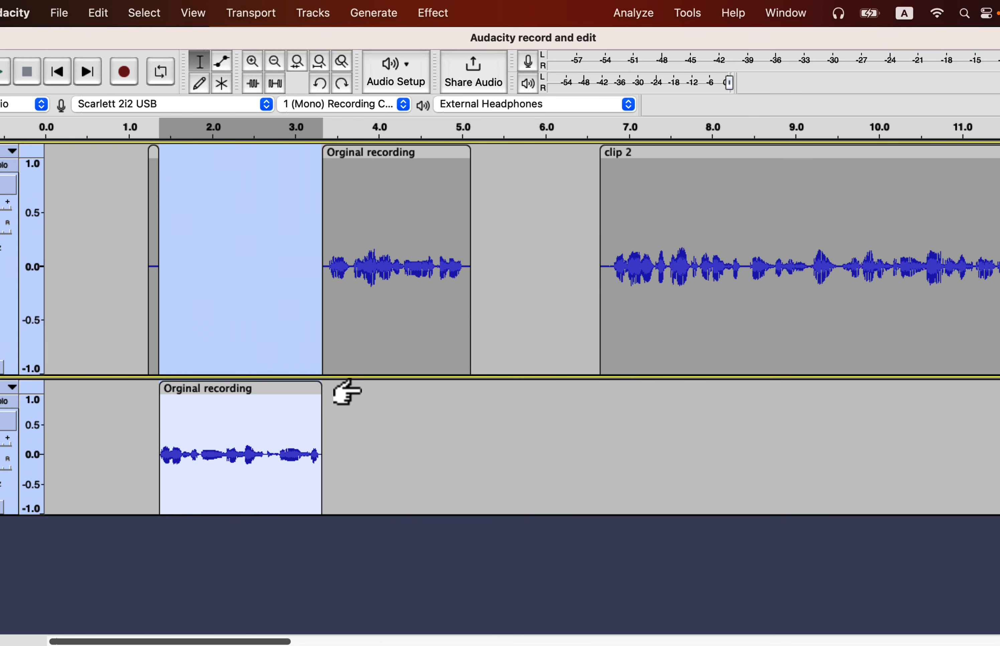
{"action": "key", "text": "super+z"}
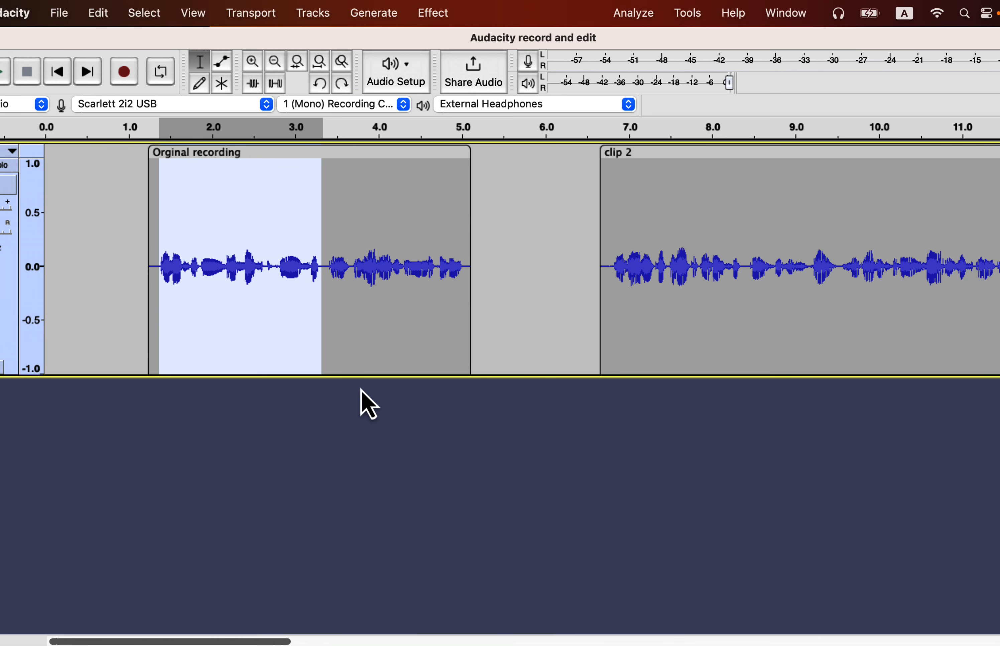
{"action": "key", "text": "super+z"}
{"action": "key", "text": "super+z"}
{"action": "key", "text": "super+z"}
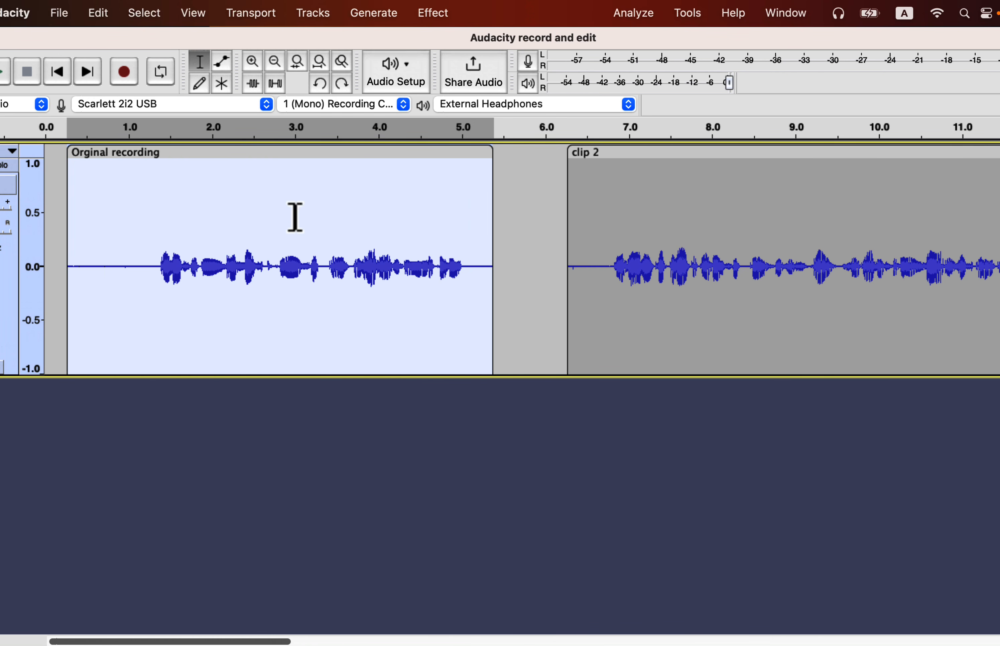
Revert the project to the "Duplicated" state in its history, and delete the duplicate track.
{"action": "left_click", "coordinate": [197, 17]}
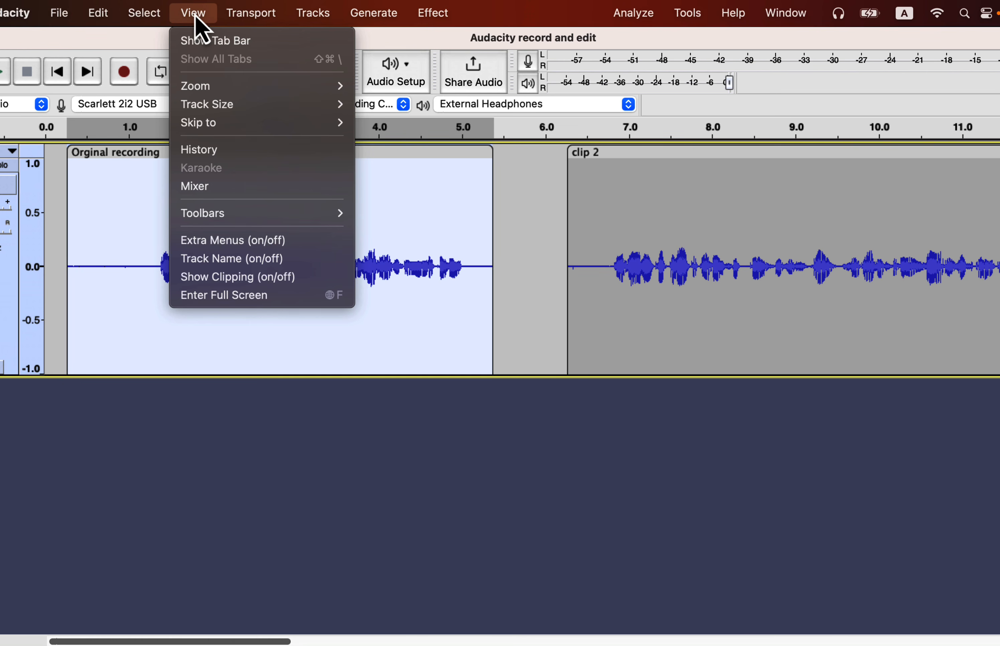
{"action": "left_click", "coordinate": [198, 150]}
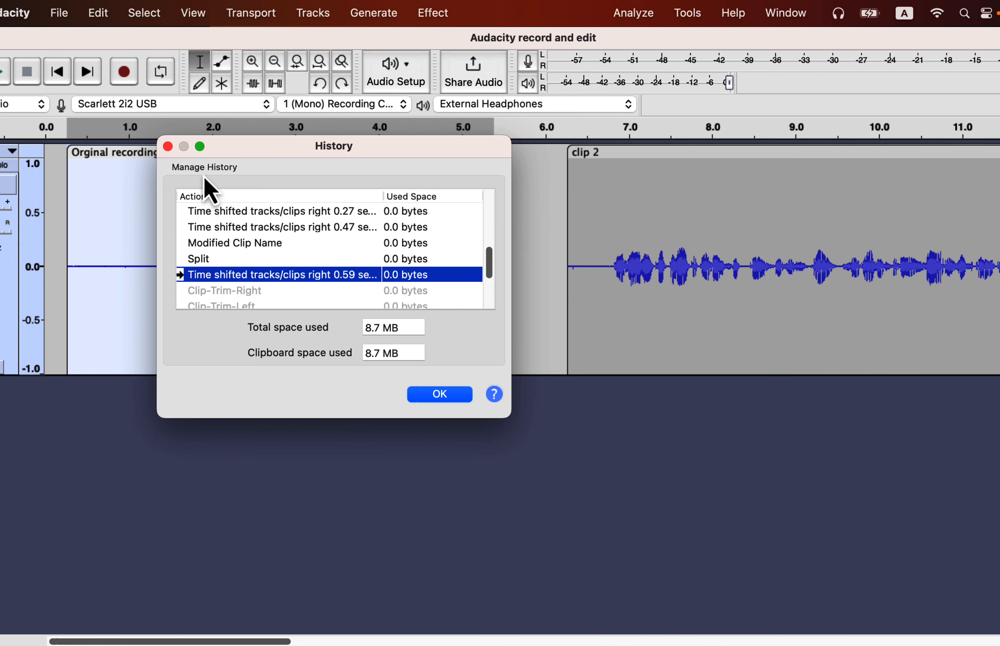
{"action": "scroll", "coordinate": [238, 243], "scroll_direction": "down", "scroll_amount": 3}
{"action": "scroll", "coordinate": [239, 247], "scroll_direction": "down", "scroll_amount": 1}
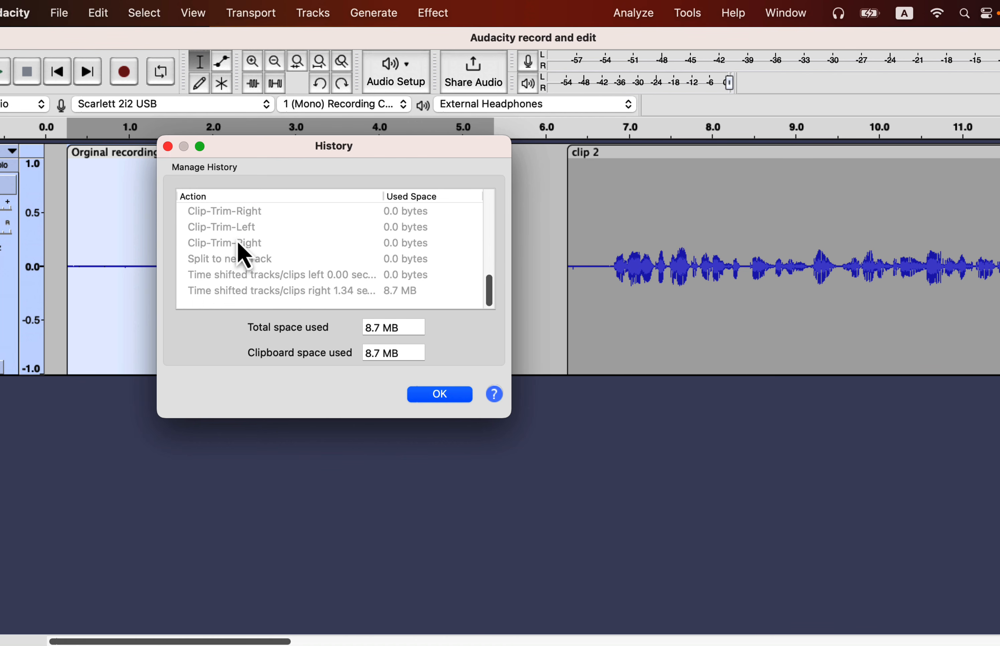
{"action": "scroll", "coordinate": [243, 255], "scroll_direction": "up", "scroll_amount": 5}
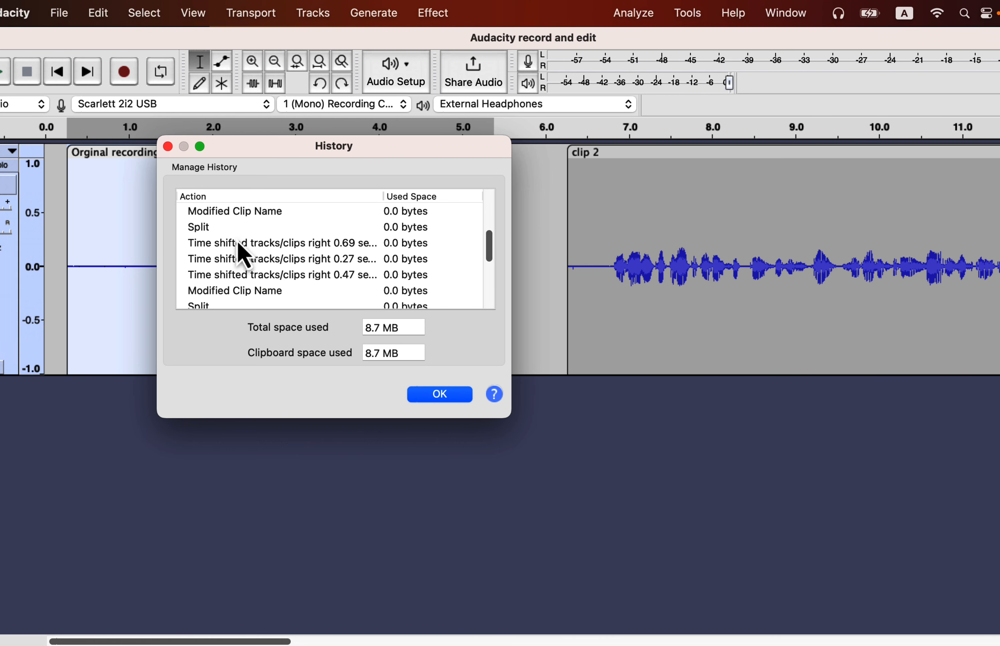
{"action": "scroll", "coordinate": [243, 255], "scroll_direction": "up", "scroll_amount": 3}
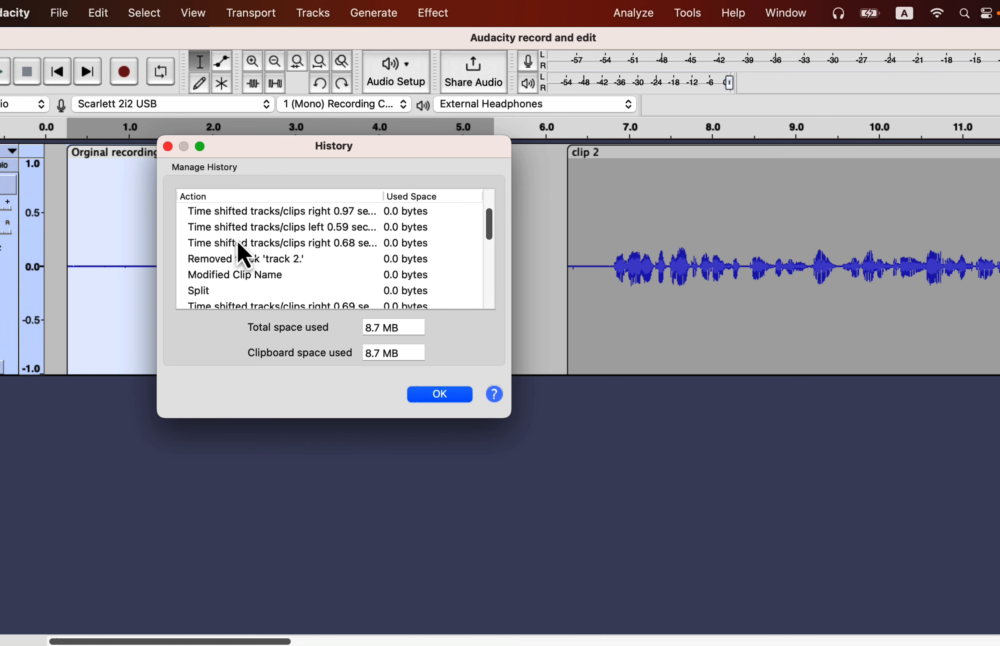
{"action": "scroll", "coordinate": [243, 255], "scroll_direction": "up", "scroll_amount": 3}
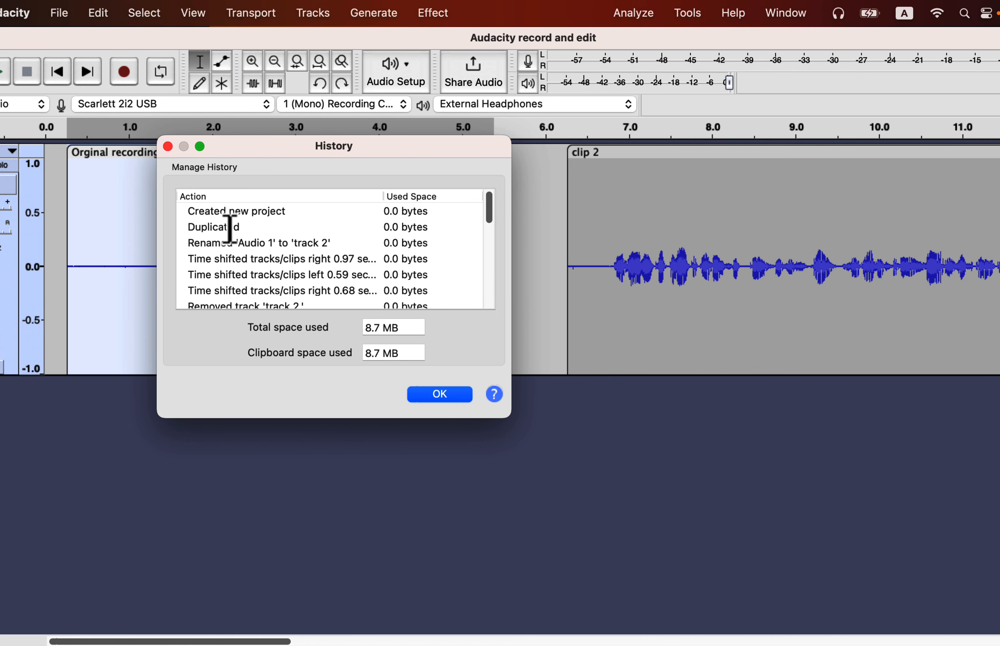
{"action": "left_click", "coordinate": [232, 227]}
{"action": "left_click", "coordinate": [168, 146]}
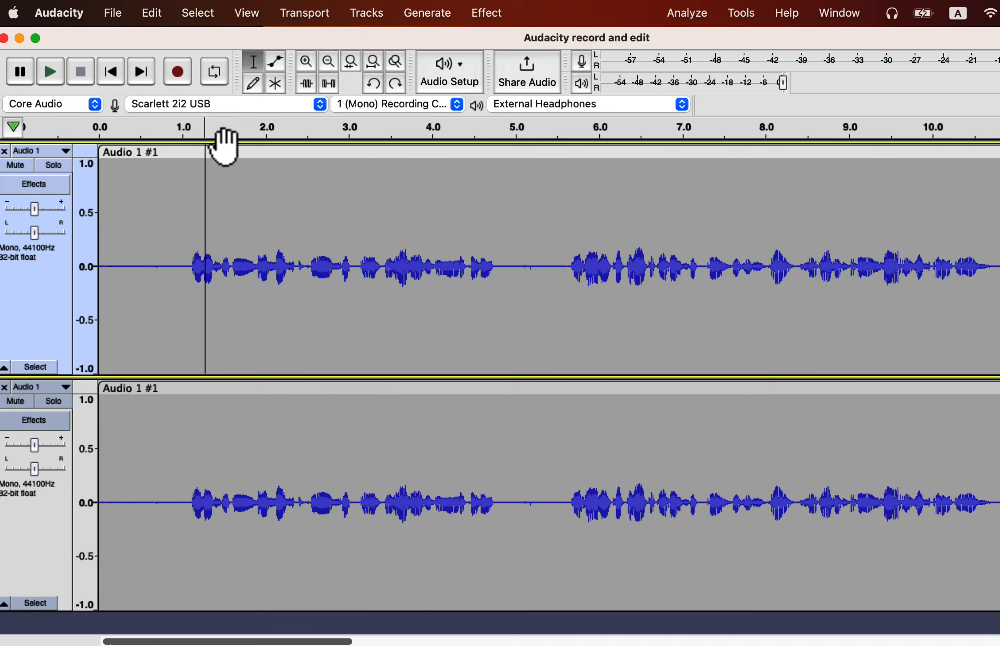
{"action": "left_click", "coordinate": [0, 387]}
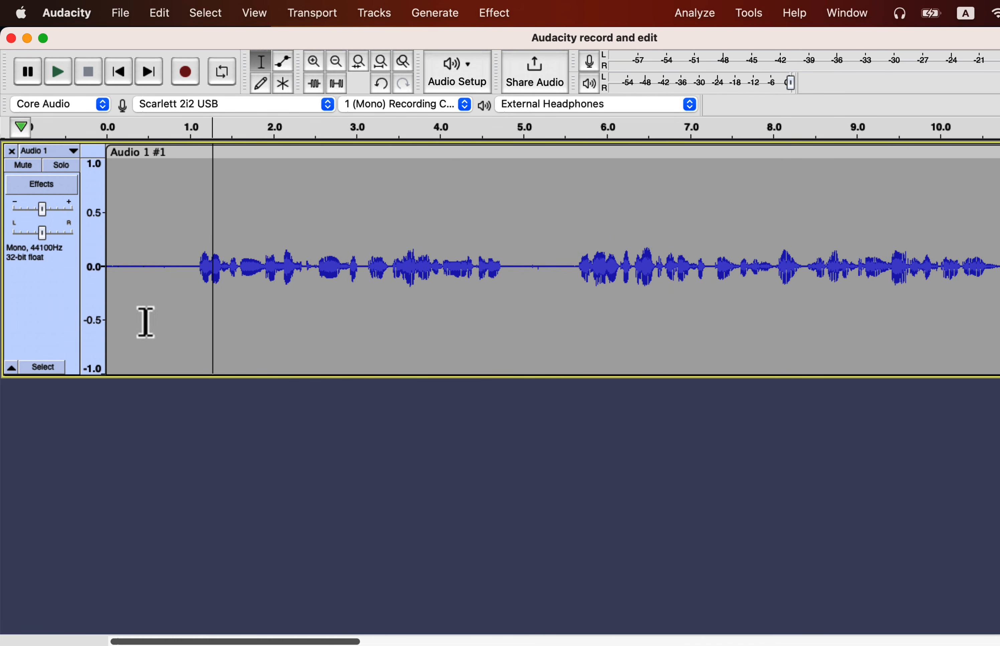
{"action": "left_click", "coordinate": [160, 320]}
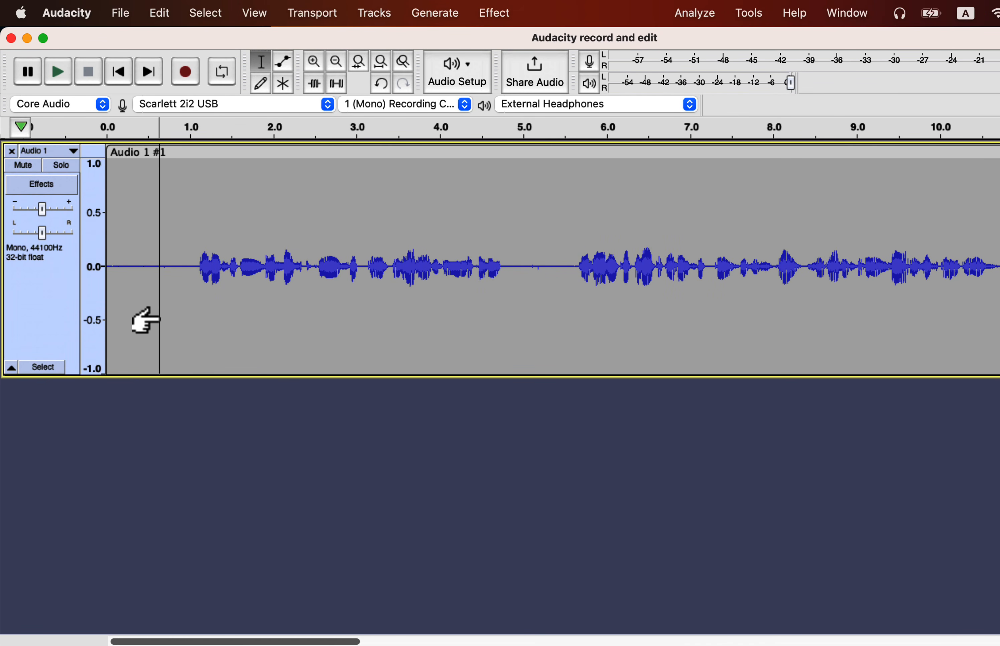
Move the Transport toolbar to a row of its own below the audio setup tools, and widen the playback and recording meters.
{"action": "left_click_drag", "start_coordinate": [7, 69], "coordinate": [265, 80]}
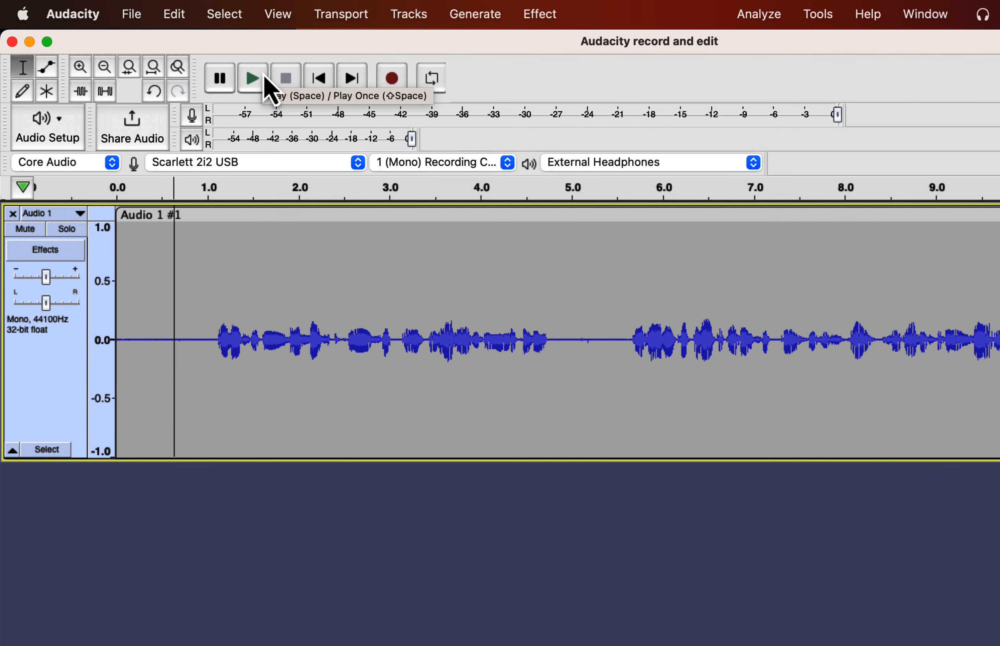
{"action": "left_click_drag", "start_coordinate": [194, 94], "coordinate": [227, 170]}
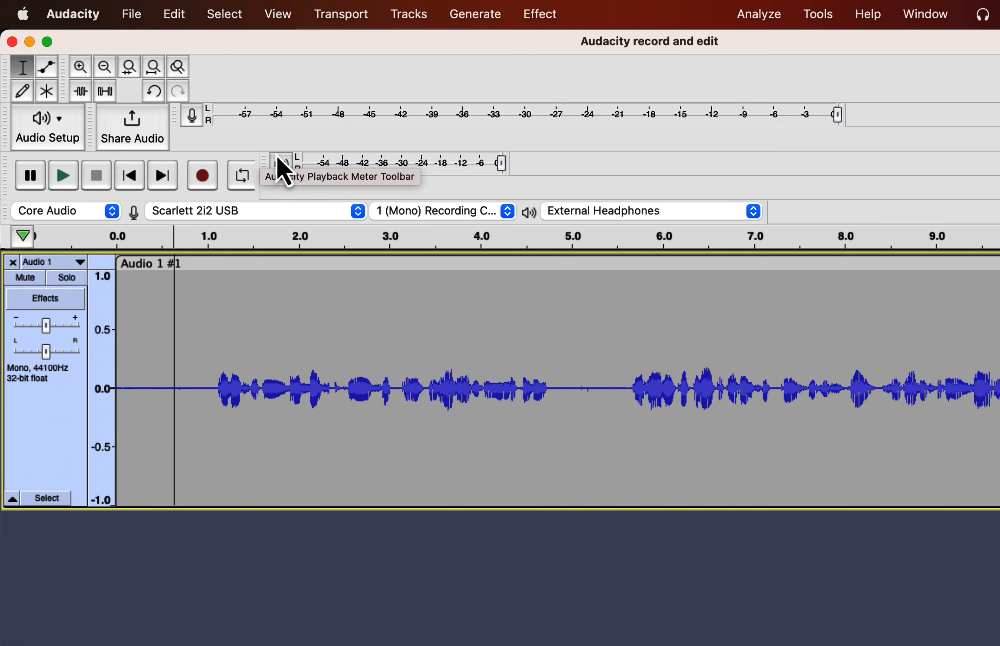
{"action": "left_click_drag", "start_coordinate": [505, 163], "coordinate": [992, 168]}
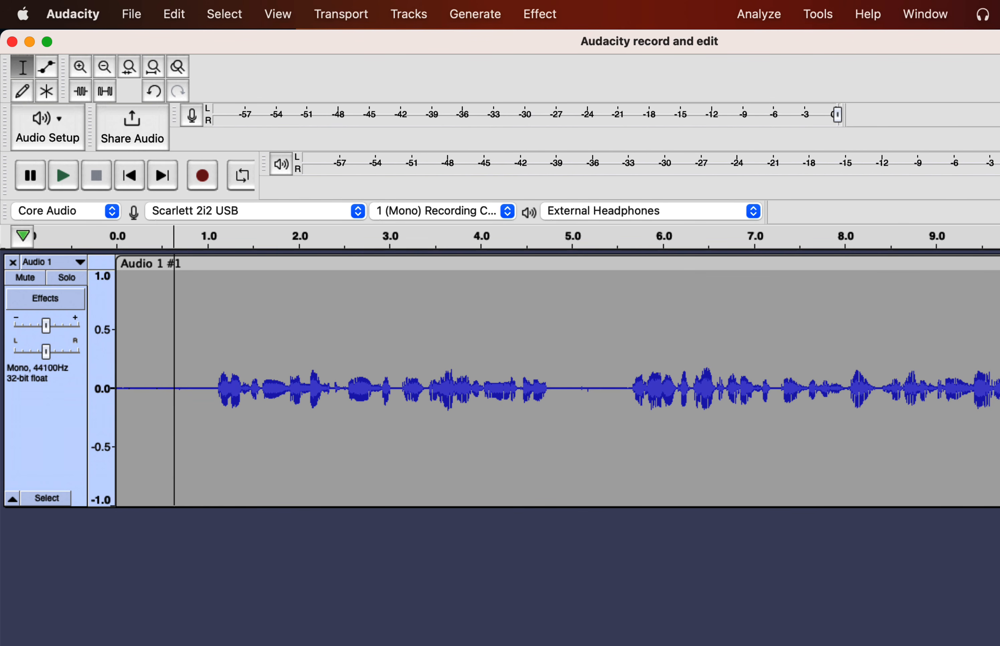
{"action": "left_click_drag", "start_coordinate": [837, 113], "coordinate": [997, 114]}
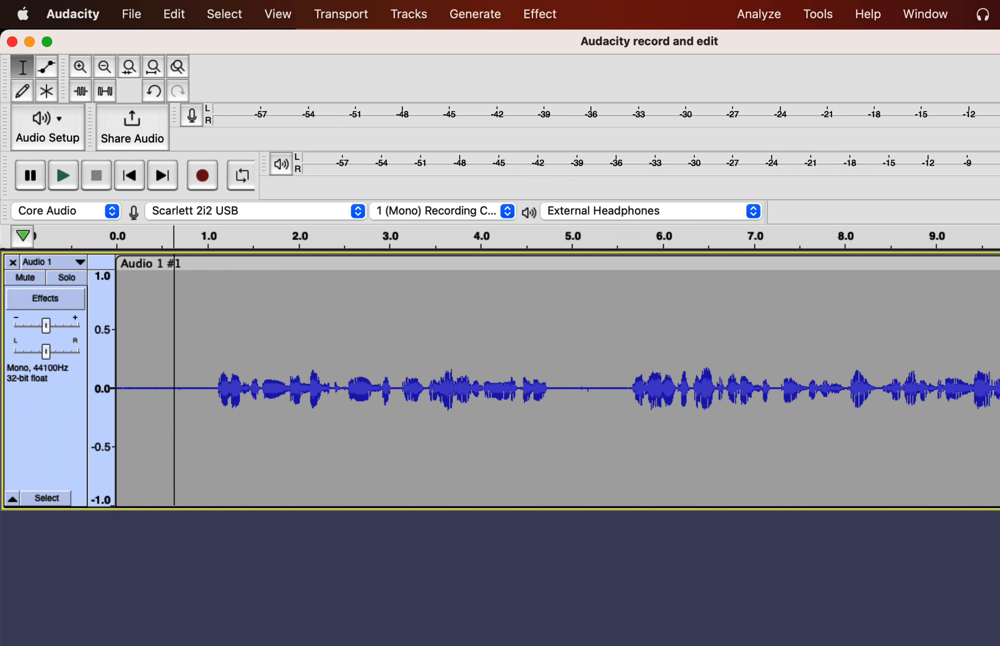
Reset the toolbars to their default layout and show the Cut/Copy/Paste toolbar.
{"action": "left_click", "coordinate": [278, 15]}
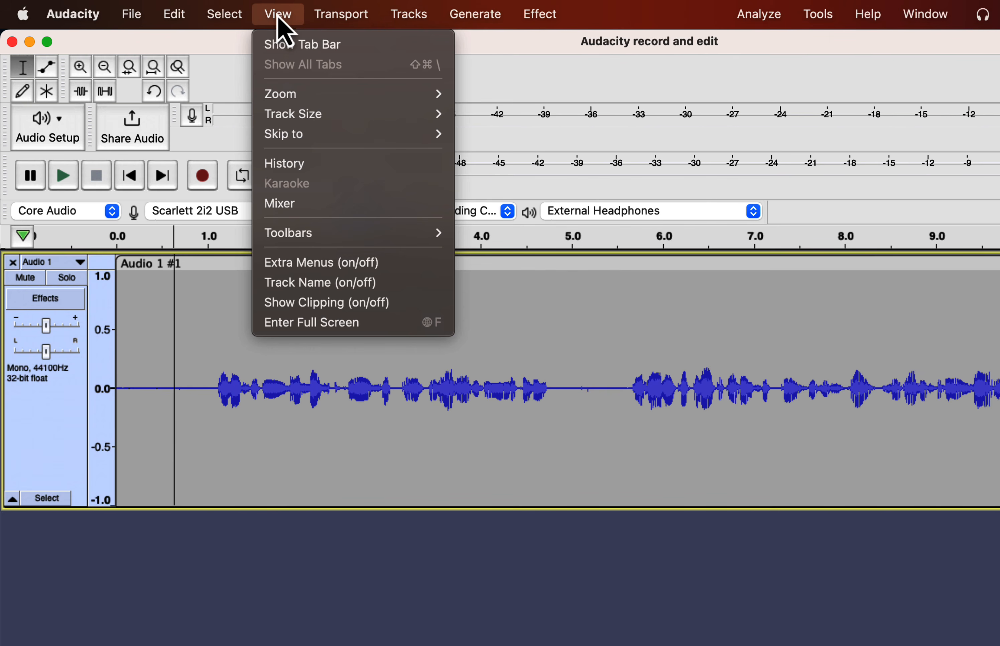
{"action": "mouse_move", "coordinate": [284, 232]}
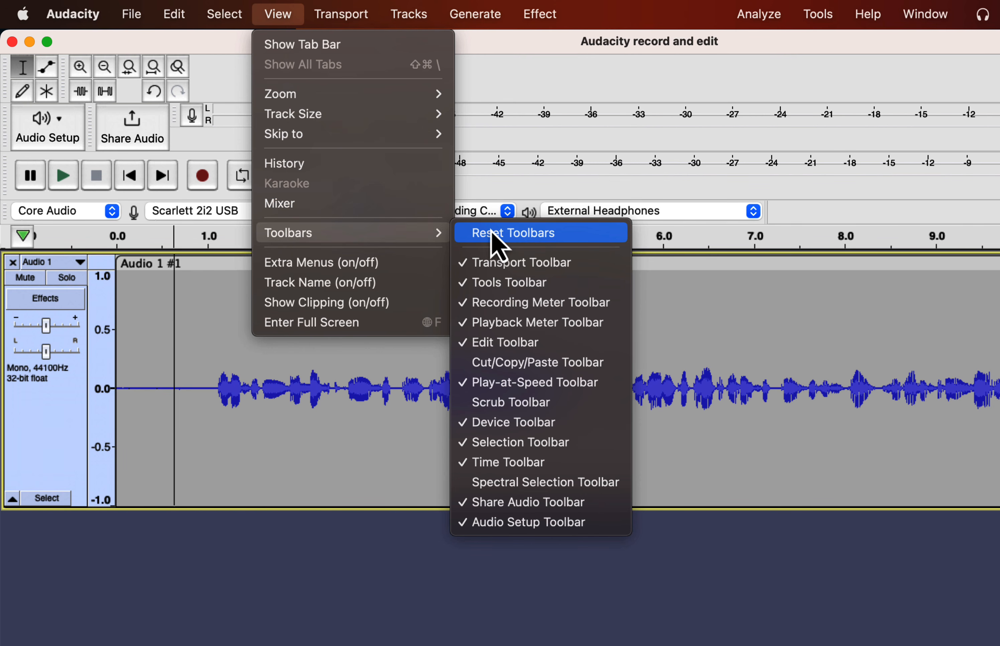
{"action": "left_click", "coordinate": [504, 234]}
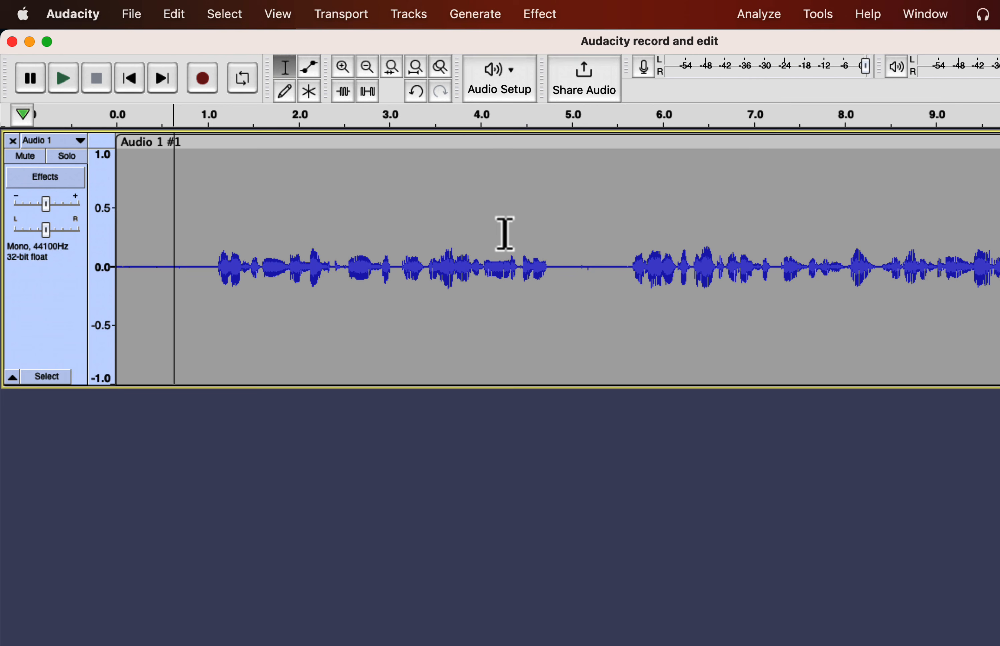
{"action": "left_click", "coordinate": [278, 15]}
{"action": "mouse_move", "coordinate": [305, 243]}
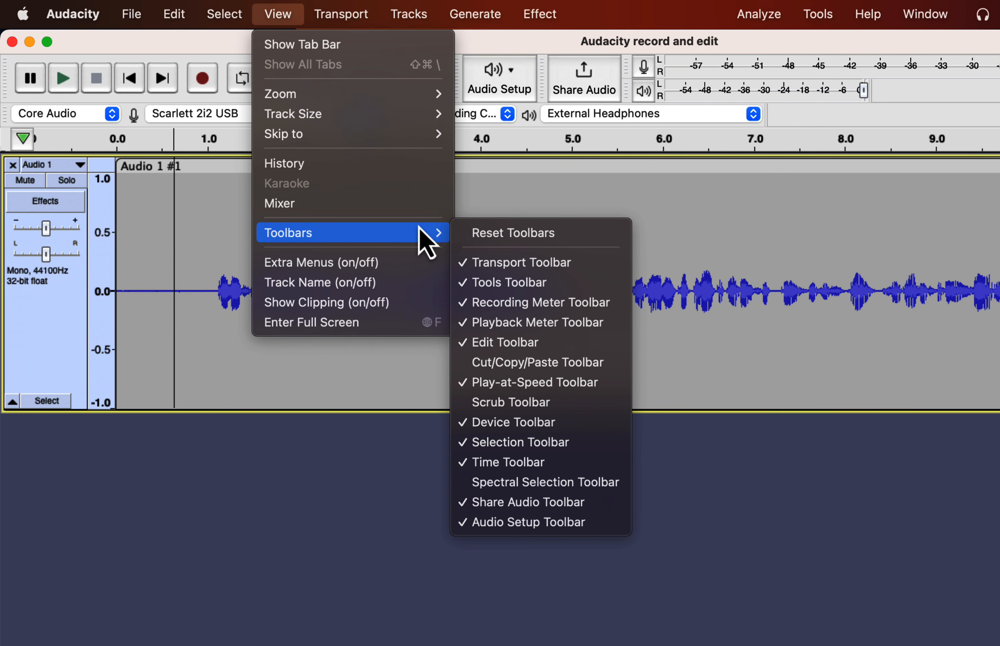
{"action": "left_click", "coordinate": [484, 364]}
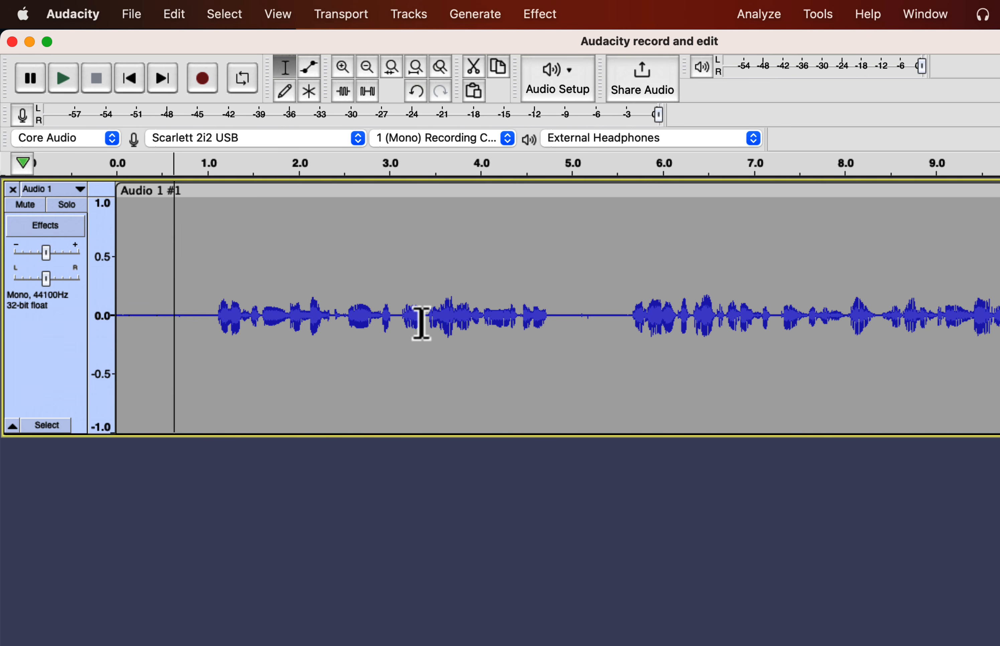
Cut the audio from about 3.1 to 5.2 seconds, and undo the cut.
{"action": "left_click_drag", "start_coordinate": [396, 315], "coordinate": [592, 315]}
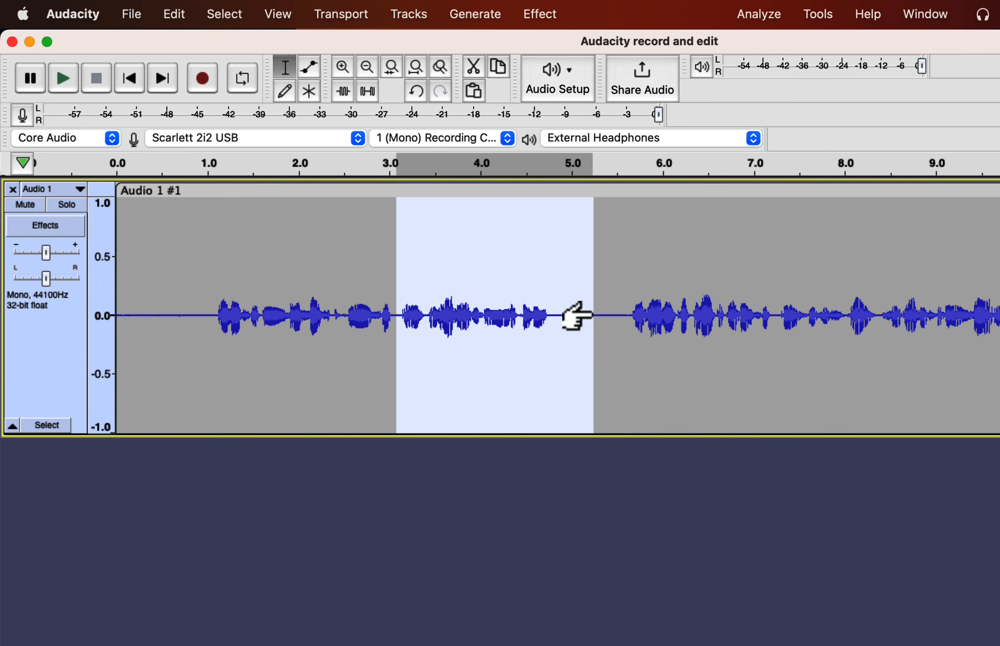
{"action": "left_click", "coordinate": [475, 69]}
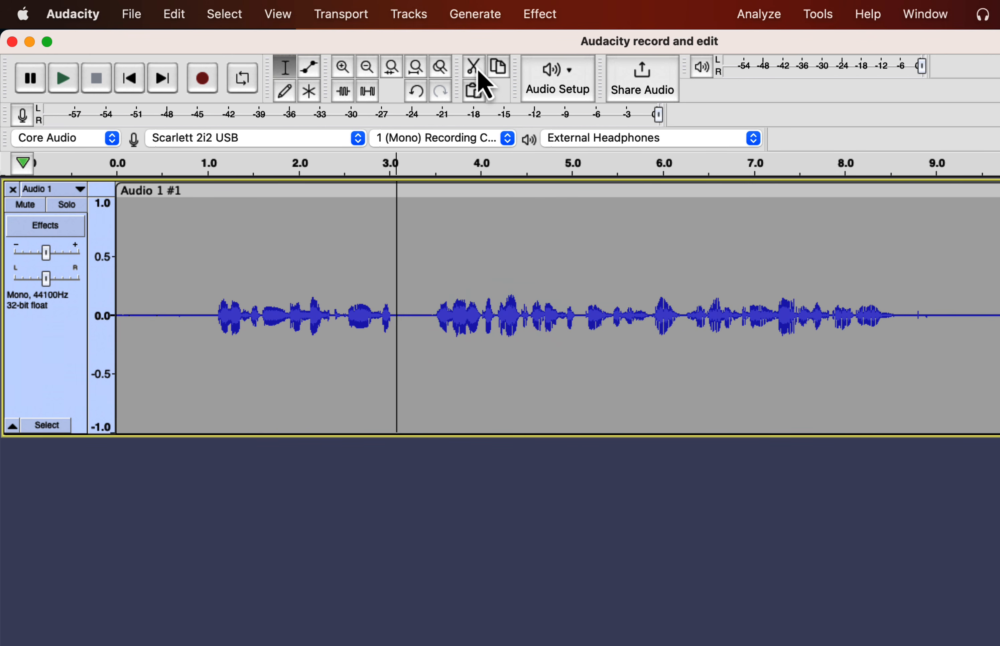
{"action": "key", "text": "super+z"}
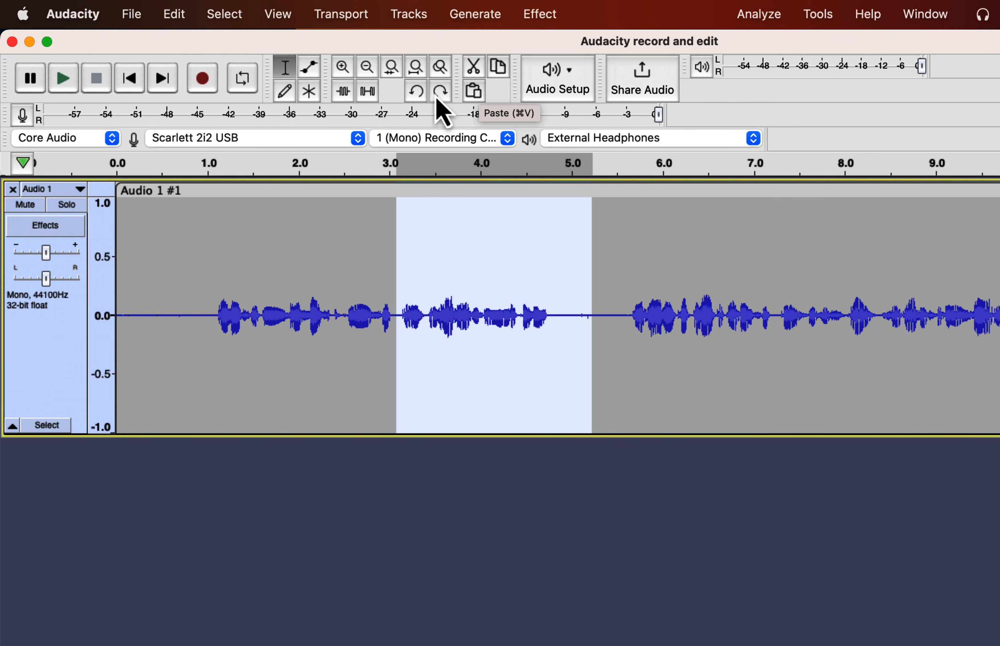
Undo the deletion of the duplicate track, and redo it.
{"action": "left_click", "coordinate": [416, 92]}
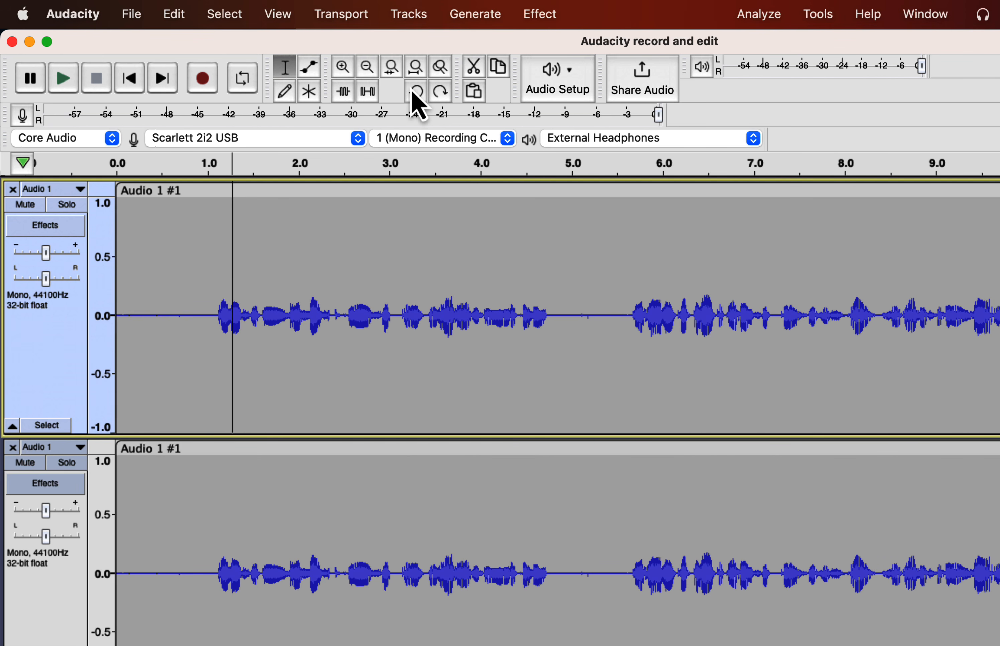
{"action": "left_click", "coordinate": [441, 94]}
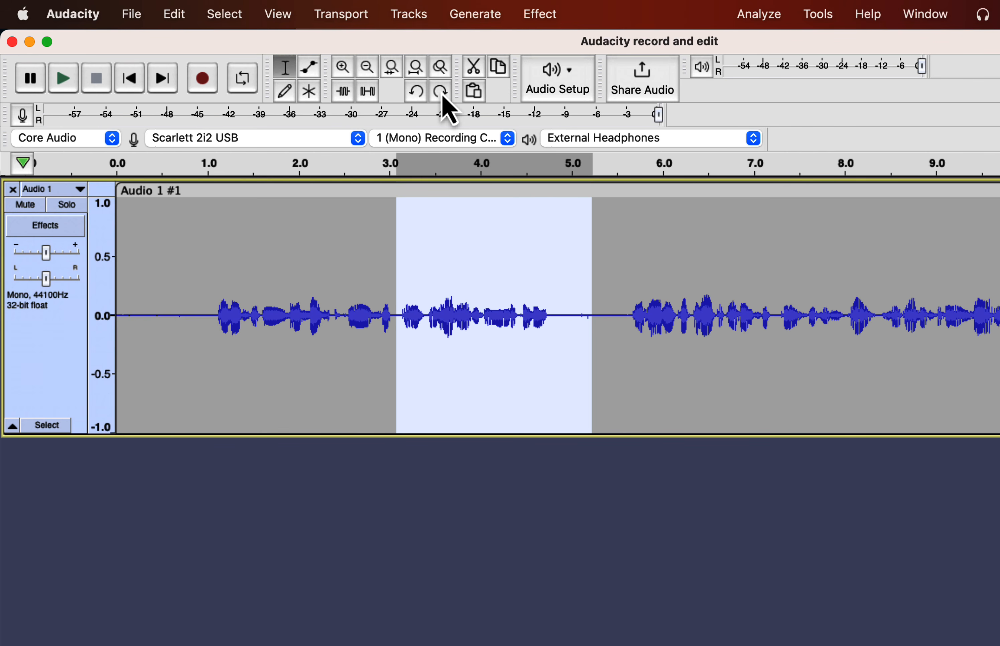
Add a label named "issue 1" at about 2.2 seconds in the recording.
{"action": "left_click_drag", "start_coordinate": [287, 301], "coordinate": [336, 306]}
{"action": "left_click_drag", "start_coordinate": [830, 319], "coordinate": [876, 320]}
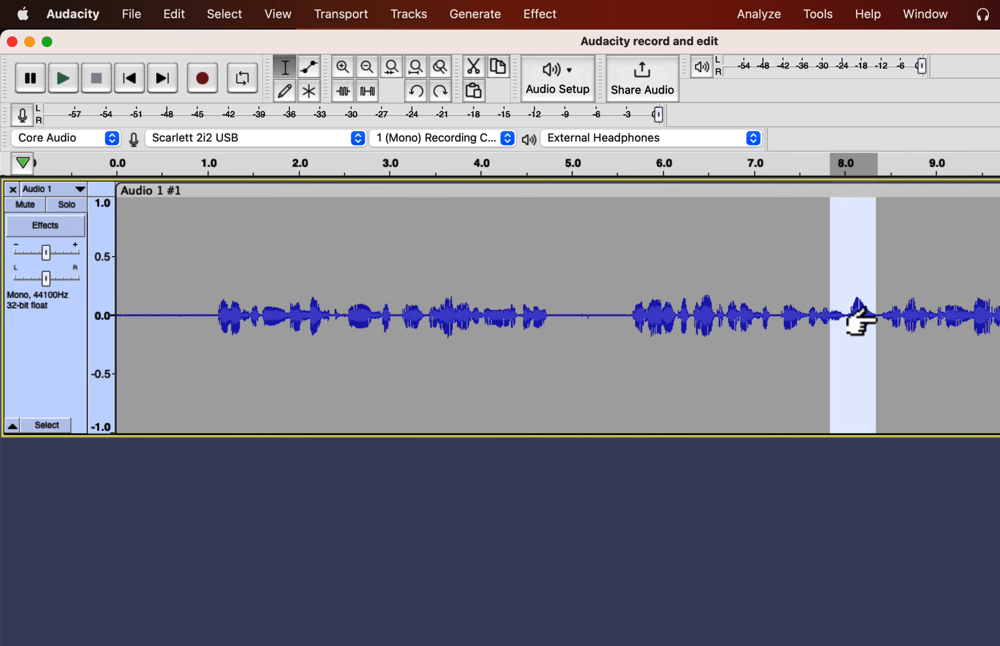
{"action": "left_click", "coordinate": [321, 315]}
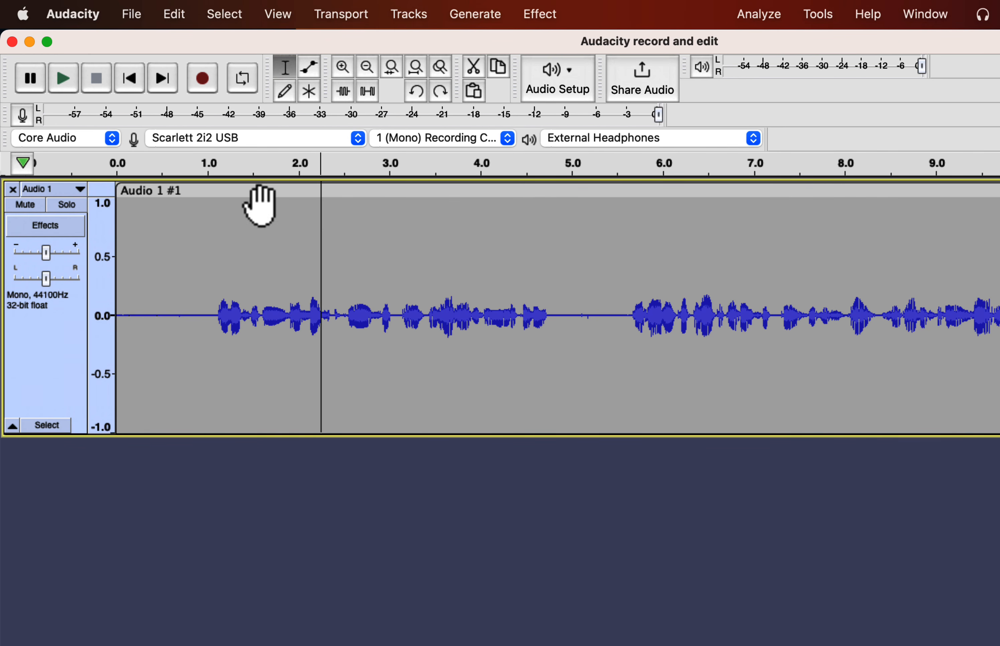
{"action": "left_click", "coordinate": [184, 16]}
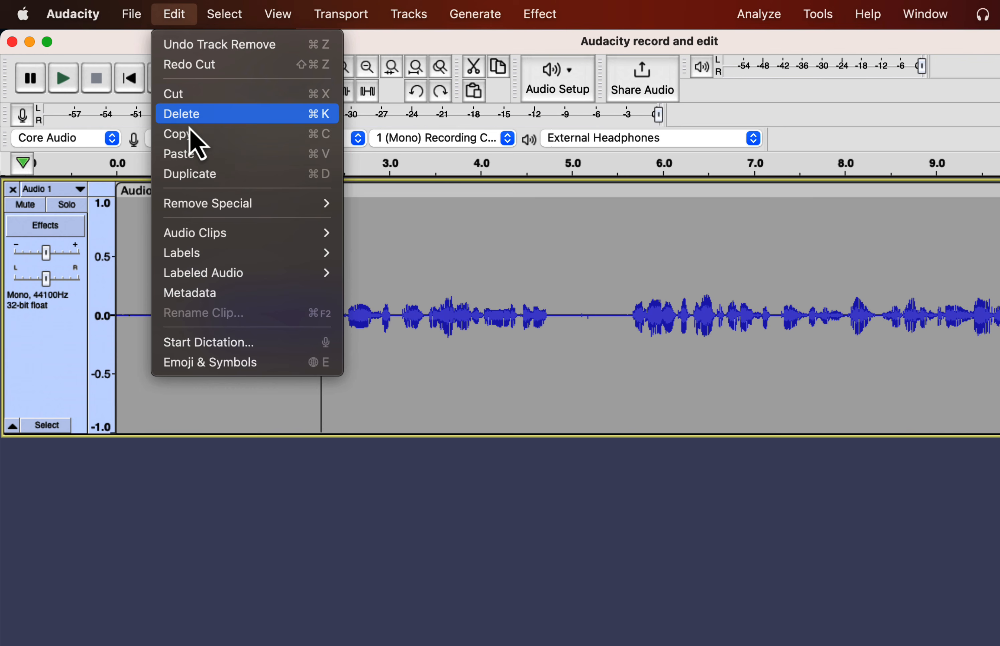
{"action": "mouse_move", "coordinate": [198, 253]}
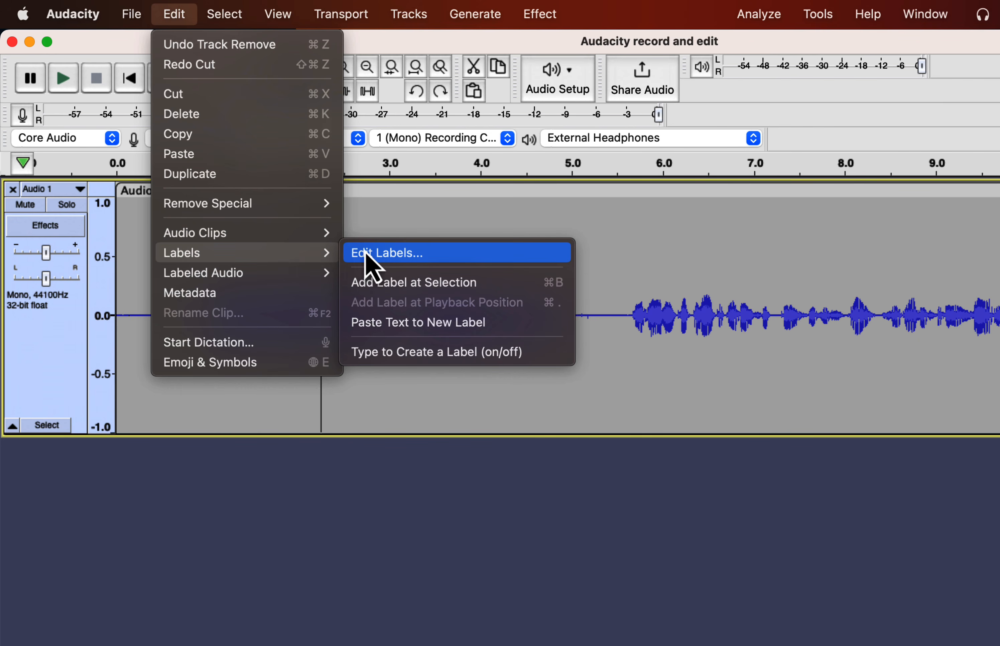
{"action": "left_click", "coordinate": [386, 283]}
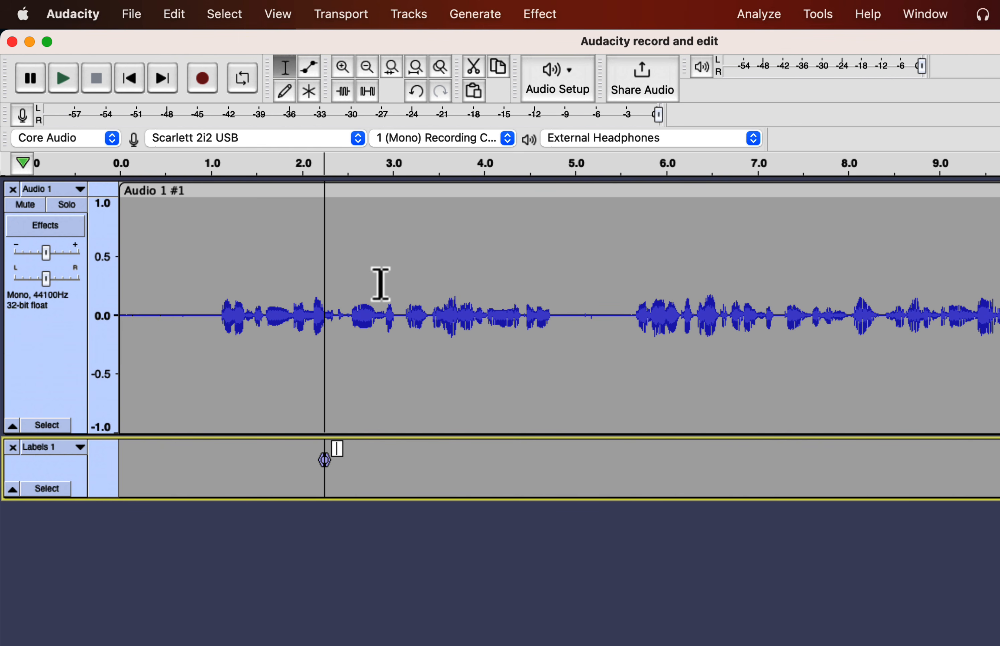
{"action": "type", "text": "issue 1"}
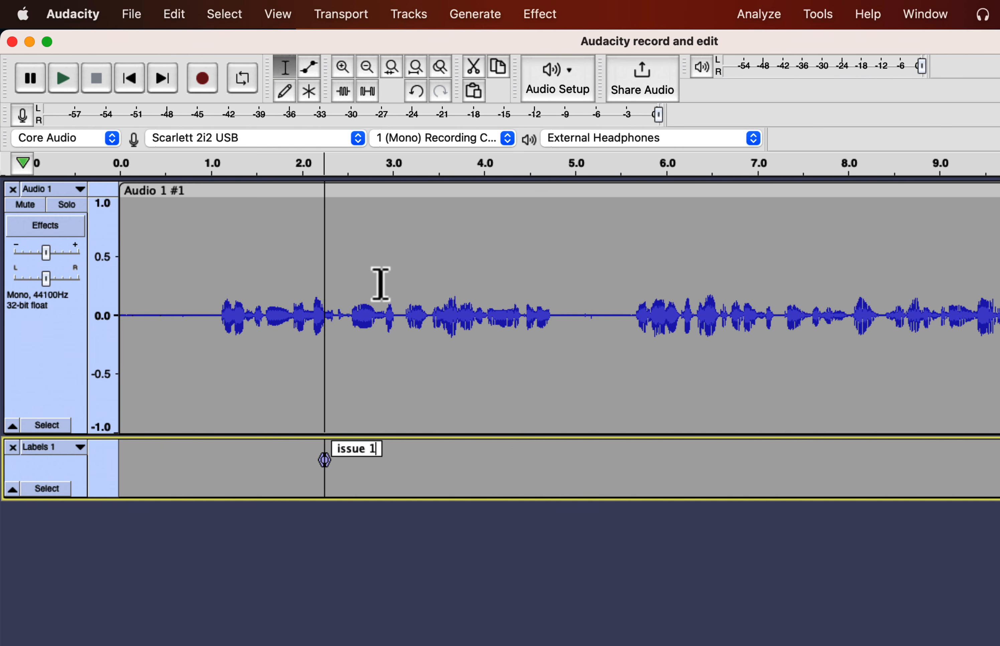
{"action": "key", "text": "Return"}
Add a second label named "issue 2" at about 8.2 seconds.
{"action": "left_click", "coordinate": [864, 314]}
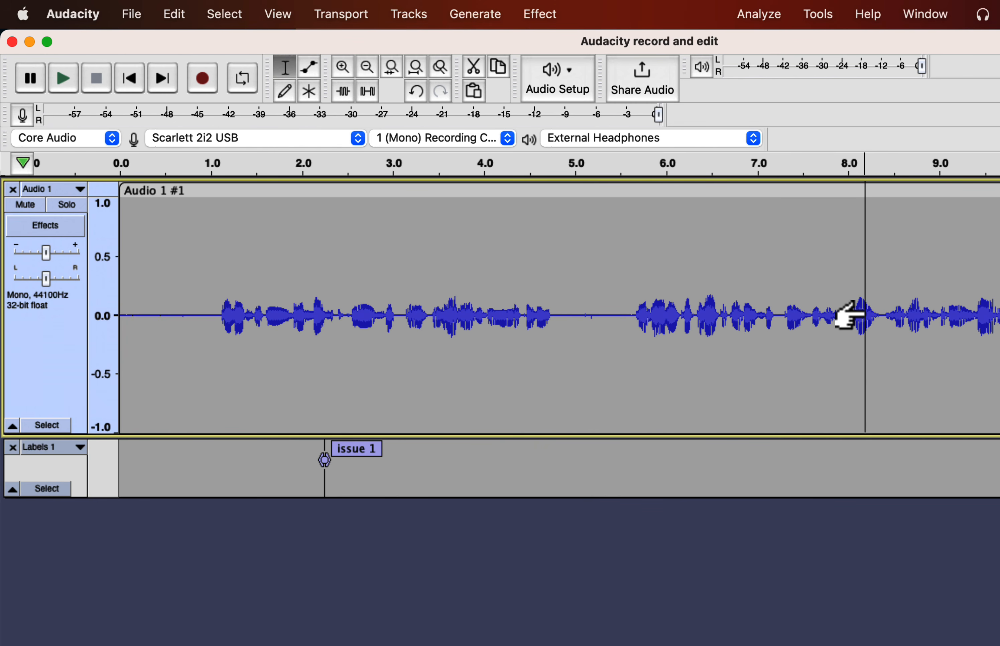
{"action": "left_click", "coordinate": [186, 13]}
{"action": "mouse_move", "coordinate": [189, 253]}
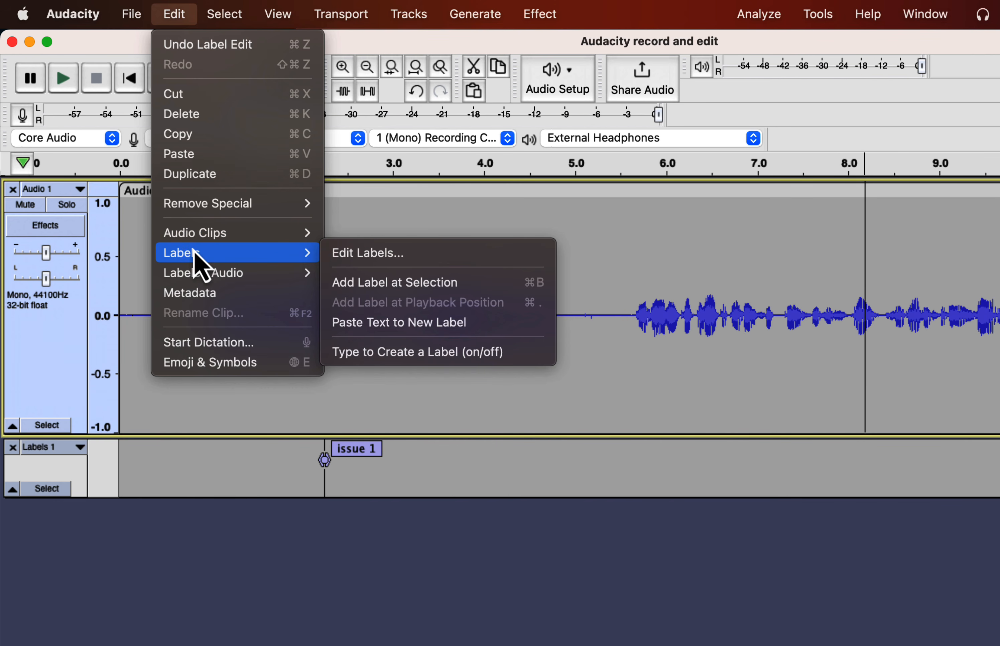
{"action": "left_click", "coordinate": [384, 284]}
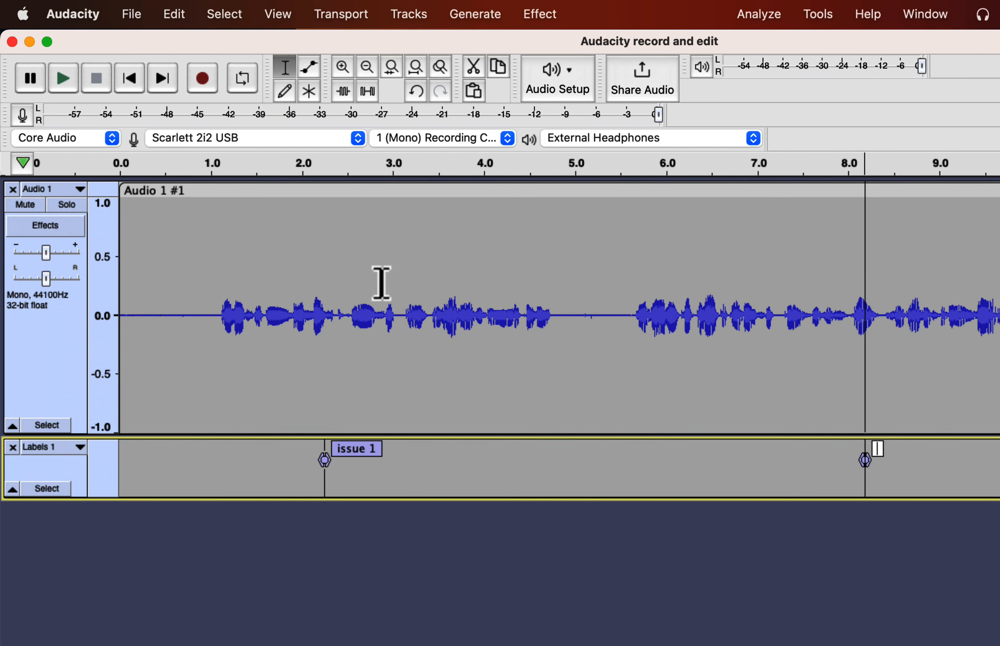
{"action": "type", "text": "issue 2"}
{"action": "key", "text": "Return"}
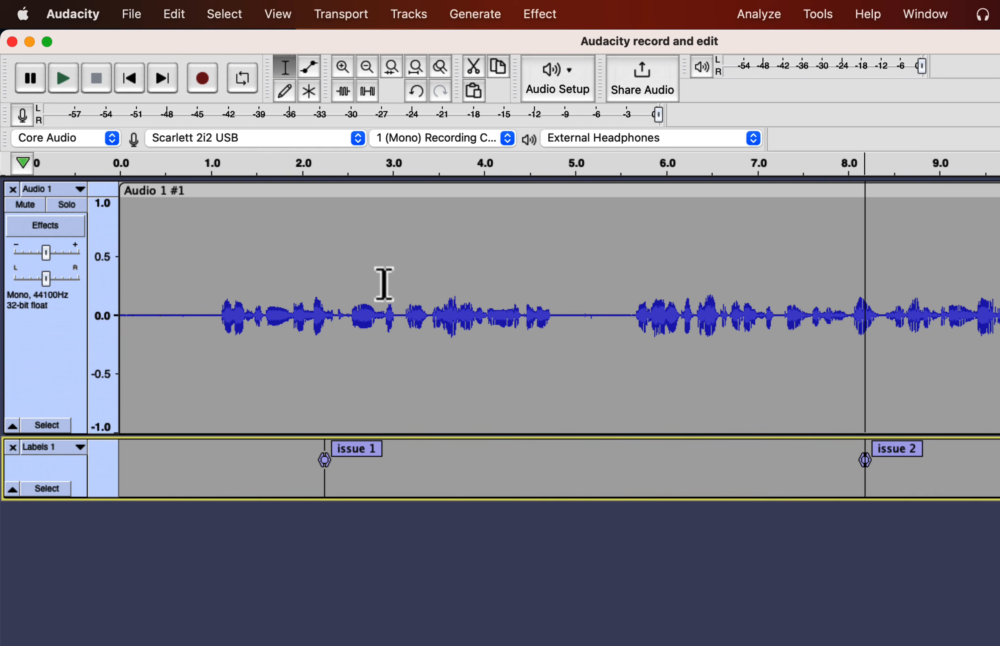
Delete the audio from about 4.2 to 7.2 seconds on the audio track only, and undo the deletion.
{"action": "left_click_drag", "start_coordinate": [776, 314], "coordinate": [507, 313]}
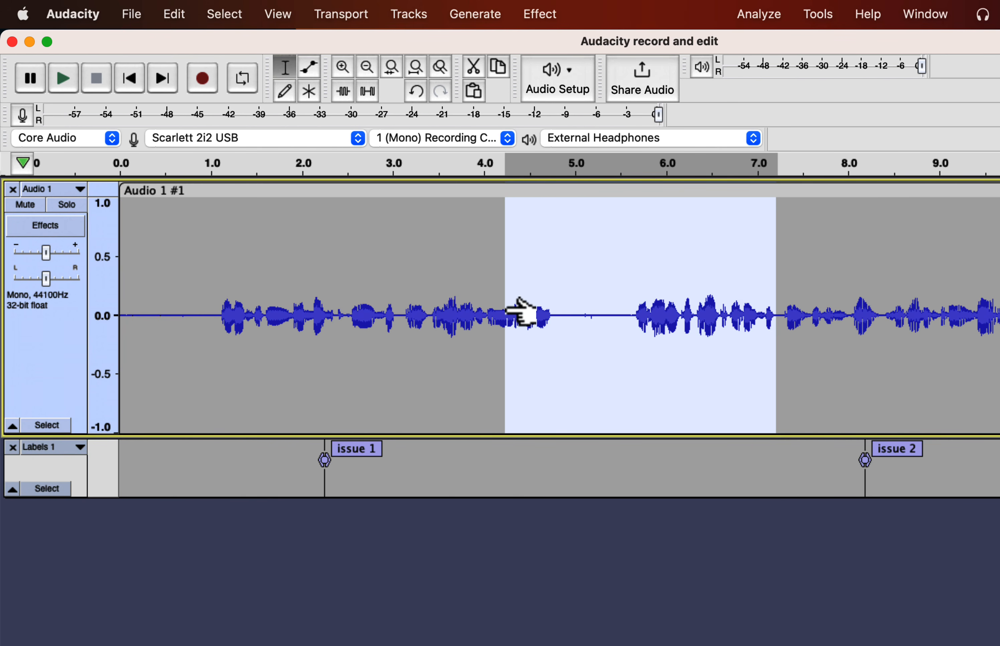
{"action": "key", "text": "Delete"}
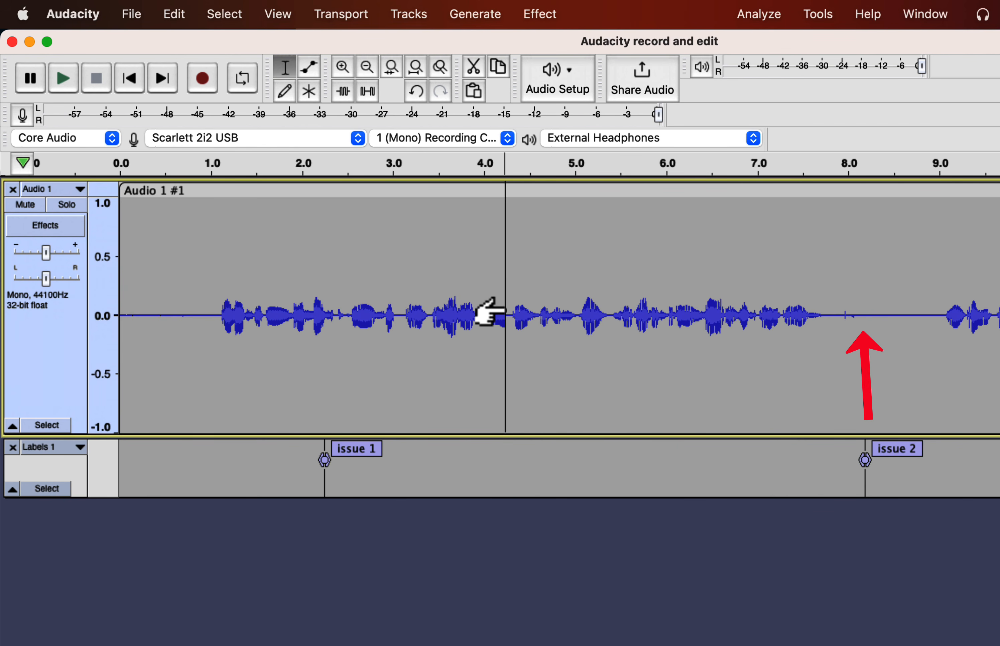
{"action": "key", "text": "super+z"}
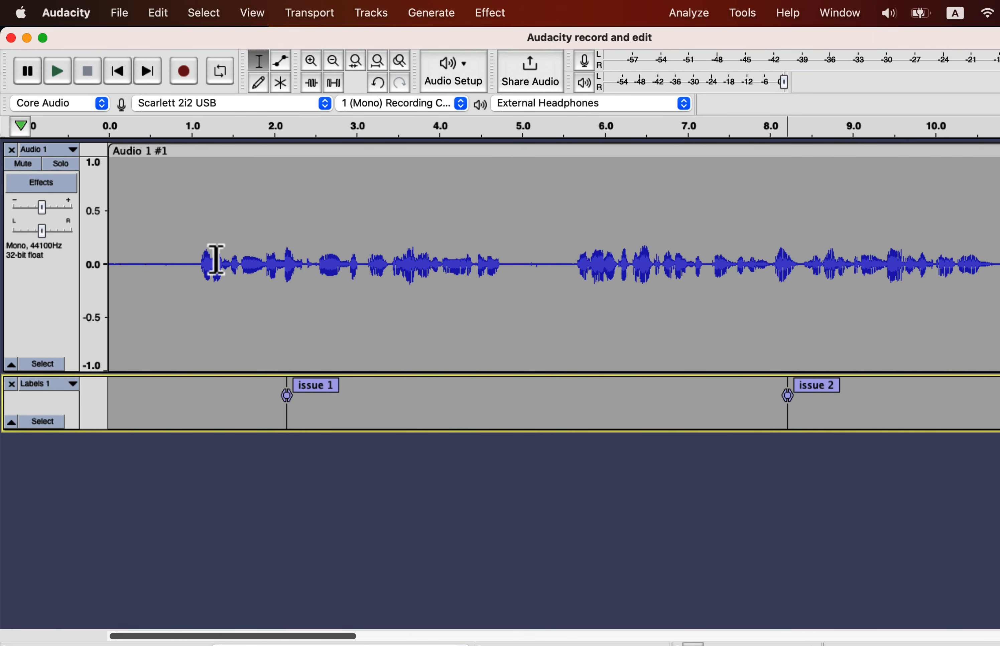
Select about 0.3 to 1.6 seconds across both the audio and label tracks, and delete that section.
{"action": "left_click", "coordinate": [239, 247]}
{"action": "left_click_drag", "start_coordinate": [238, 263], "coordinate": [134, 416]}
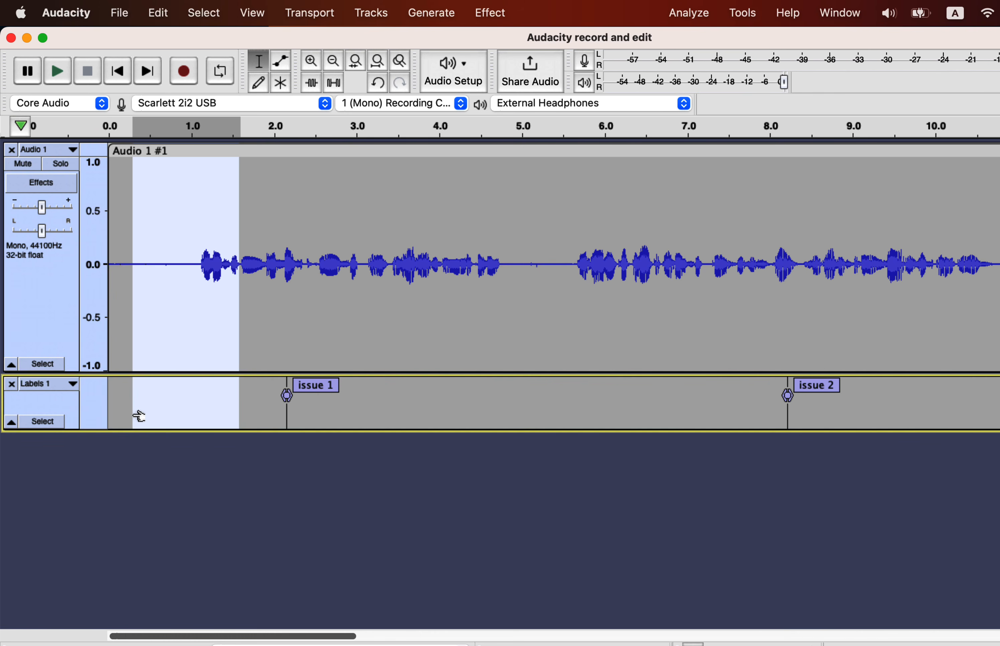
{"action": "left_click", "coordinate": [161, 15]}
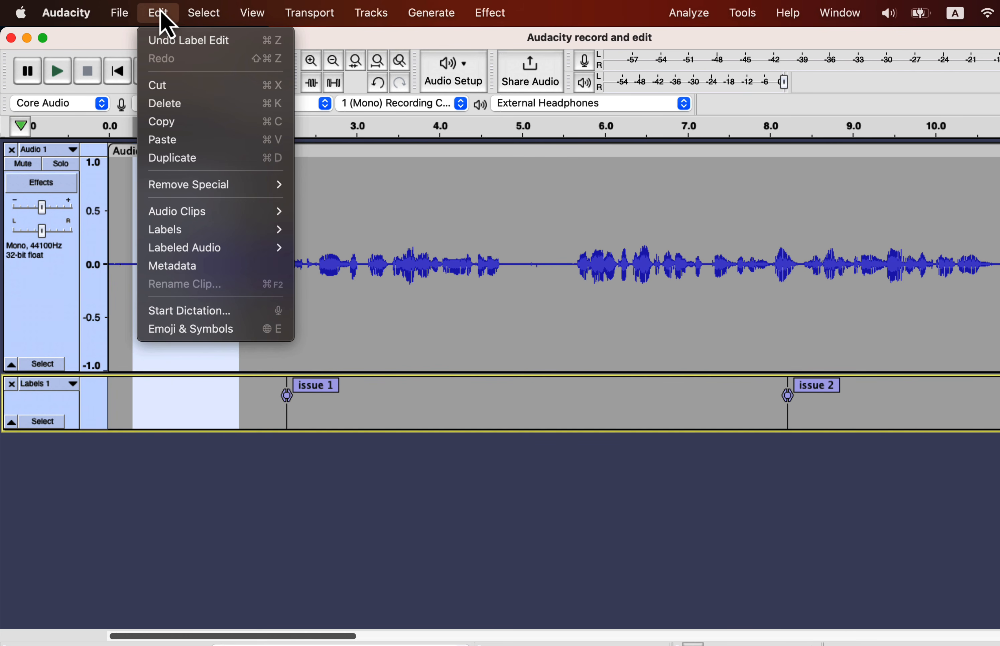
{"action": "left_click", "coordinate": [170, 109]}
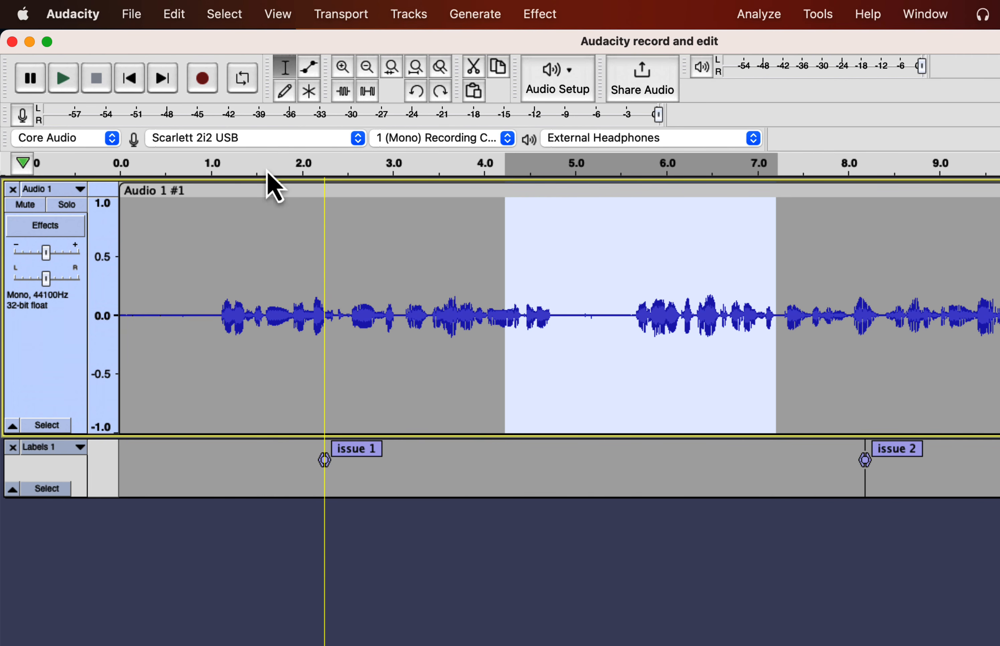
Turn on typing to create labels, and add a label named "some silence" at about 4.9 seconds on the label track.
{"action": "left_click", "coordinate": [170, 16]}
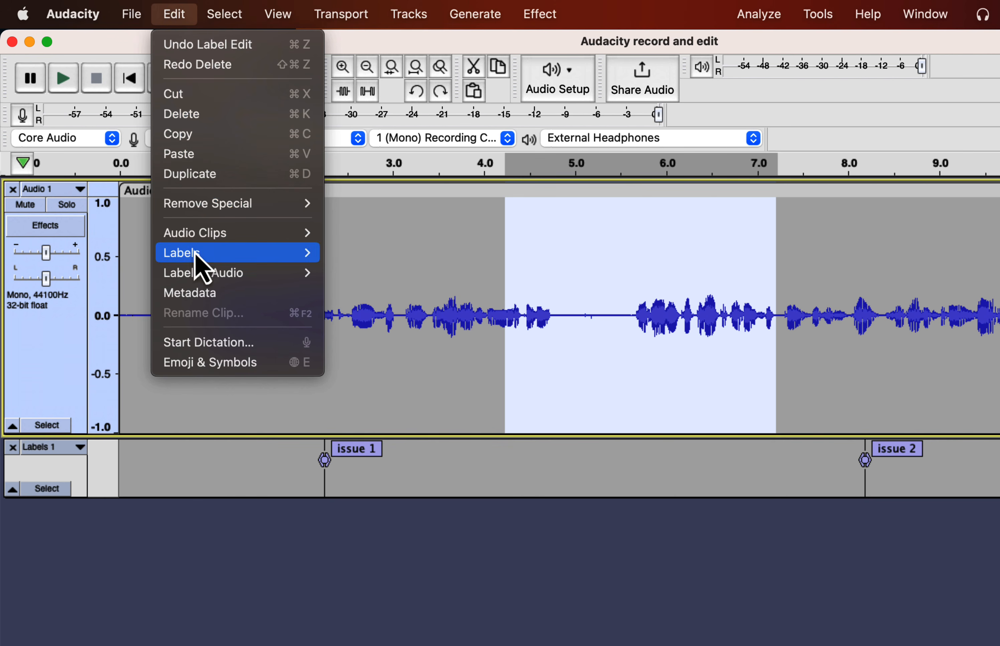
{"action": "mouse_move", "coordinate": [200, 261]}
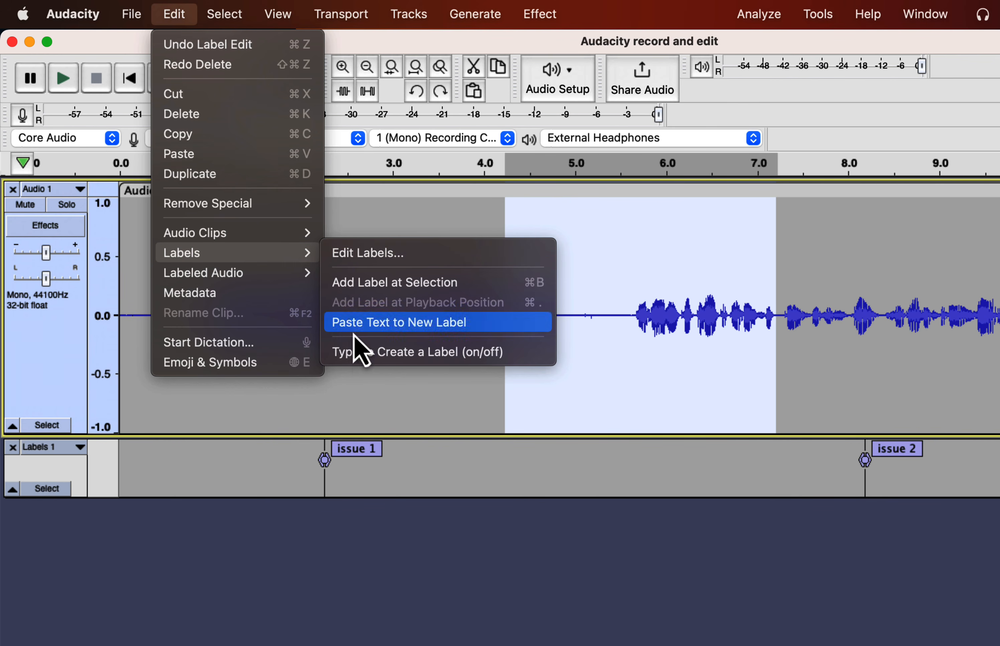
{"action": "left_click", "coordinate": [358, 362]}
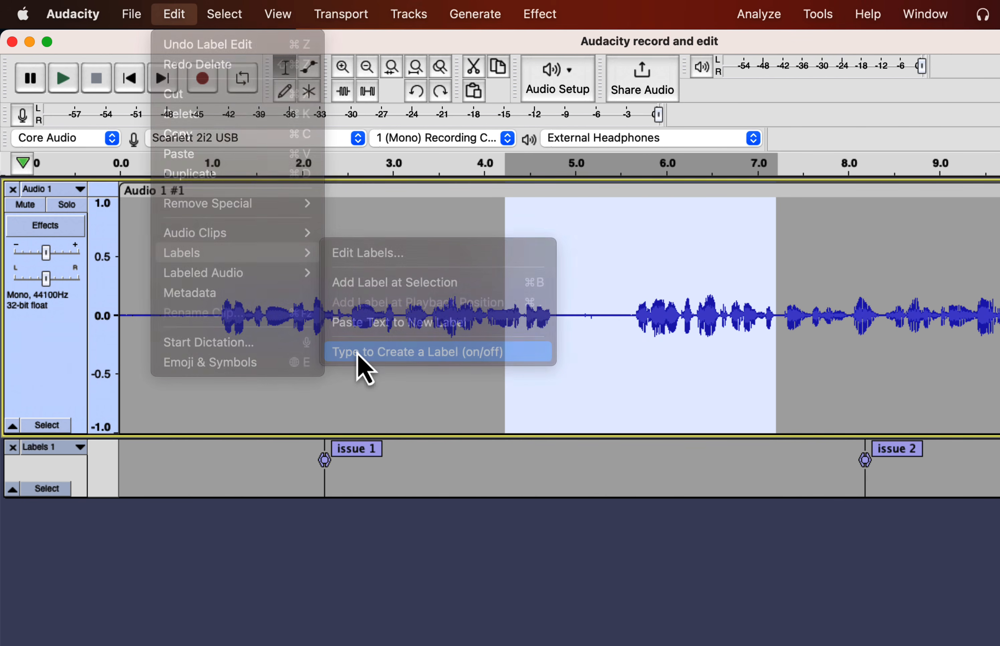
{"action": "left_click", "coordinate": [565, 478]}
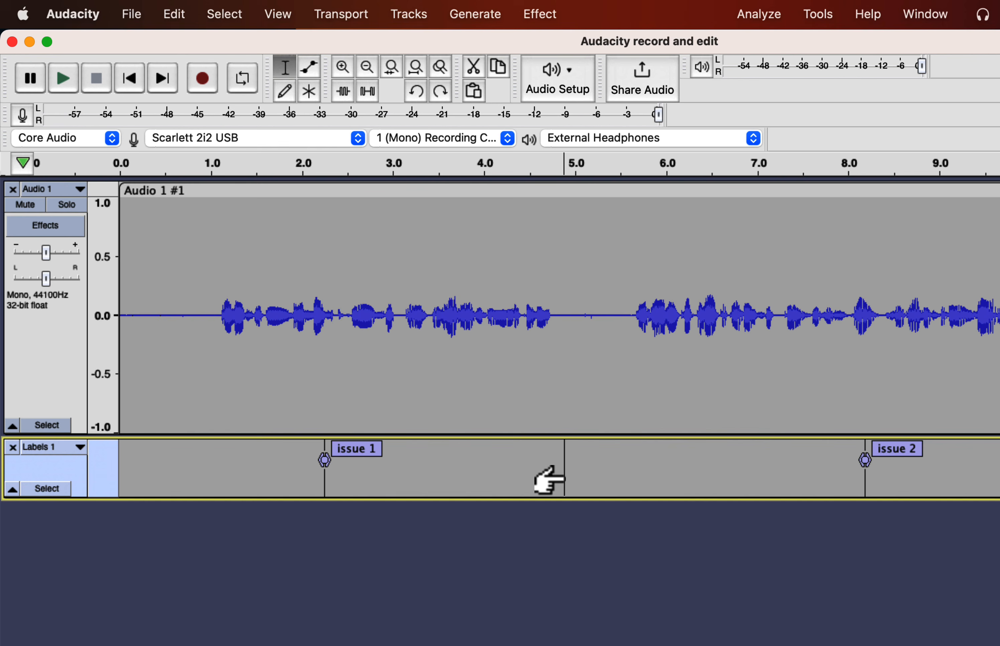
{"action": "type", "text": "some"}
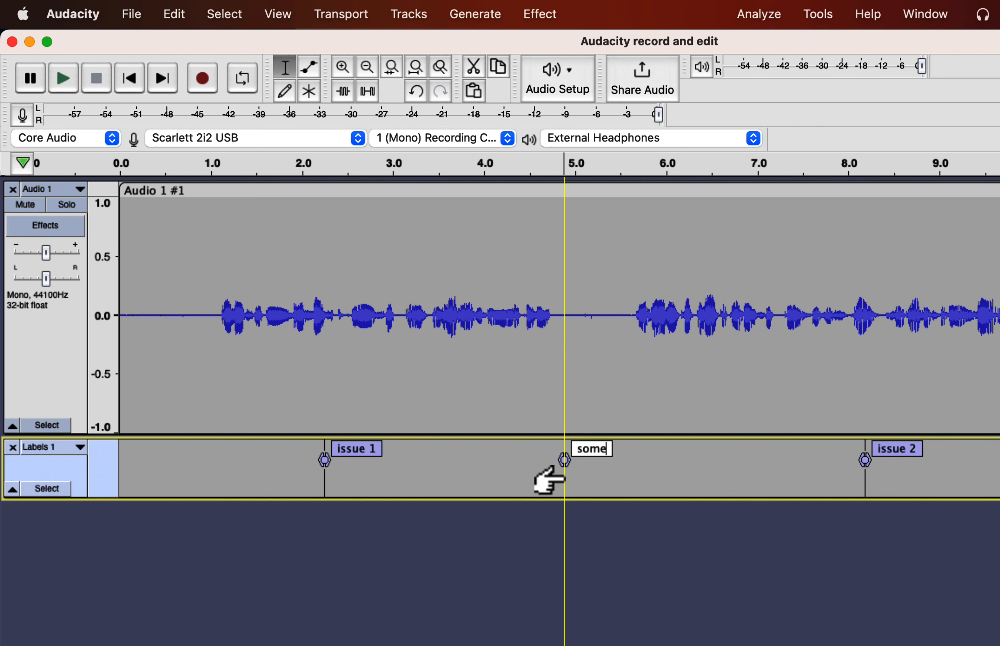
{"action": "type", "text": " silence"}
{"action": "key", "text": "Return"}
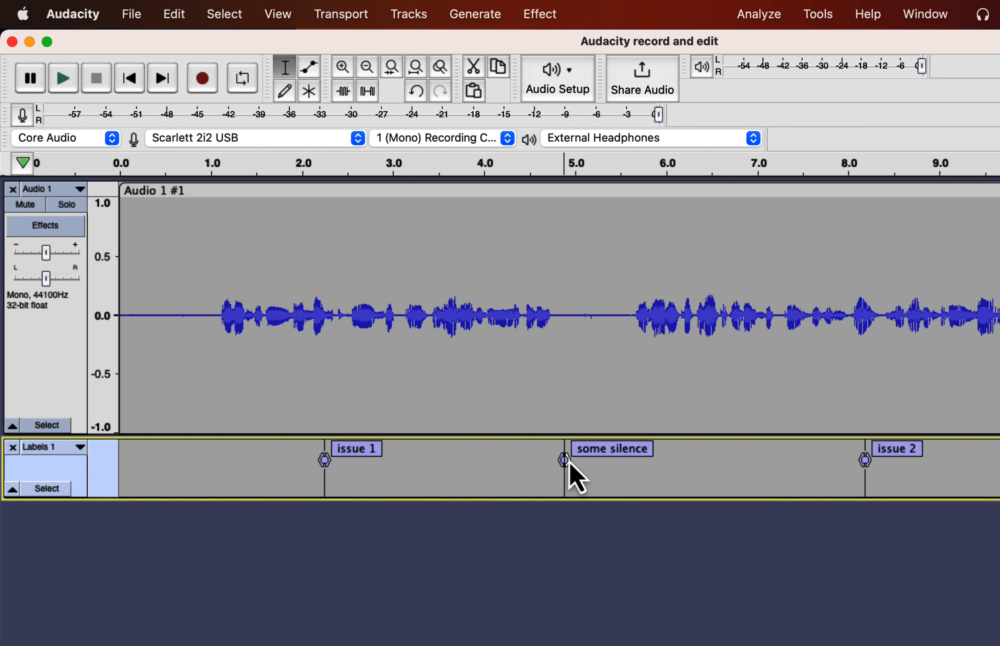
Stretch the "some silence" label into a region from about 4.5 to 5.8 seconds.
{"action": "left_click_drag", "start_coordinate": [567, 461], "coordinate": [736, 459]}
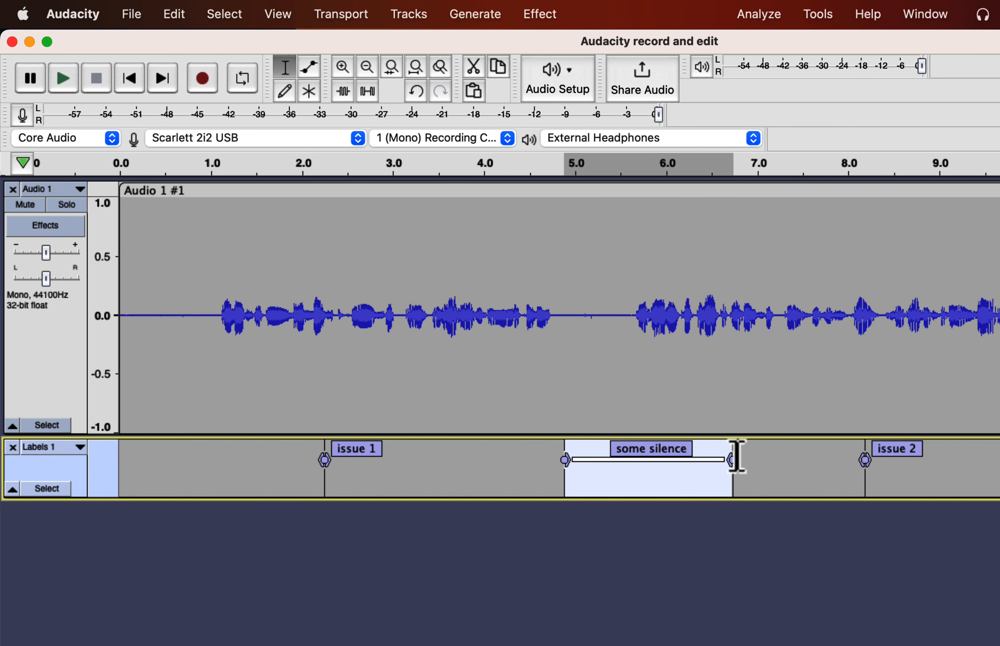
{"action": "left_click_drag", "start_coordinate": [566, 460], "coordinate": [535, 460]}
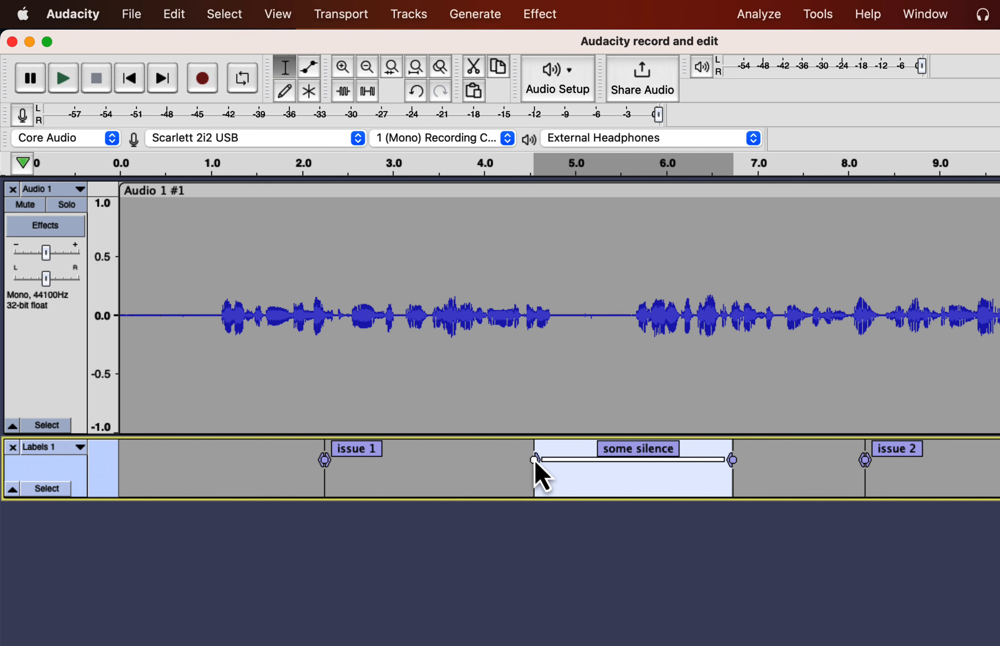
{"action": "left_click_drag", "start_coordinate": [732, 461], "coordinate": [650, 461]}
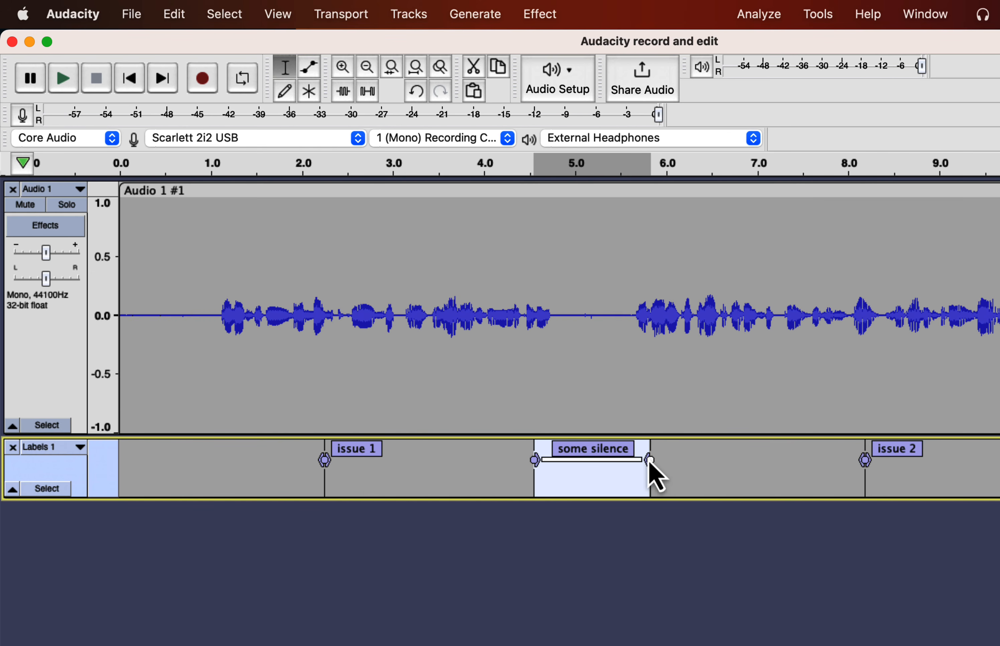
Remove the label track and duplicate the entire audio track.
{"action": "left_click", "coordinate": [13, 448]}
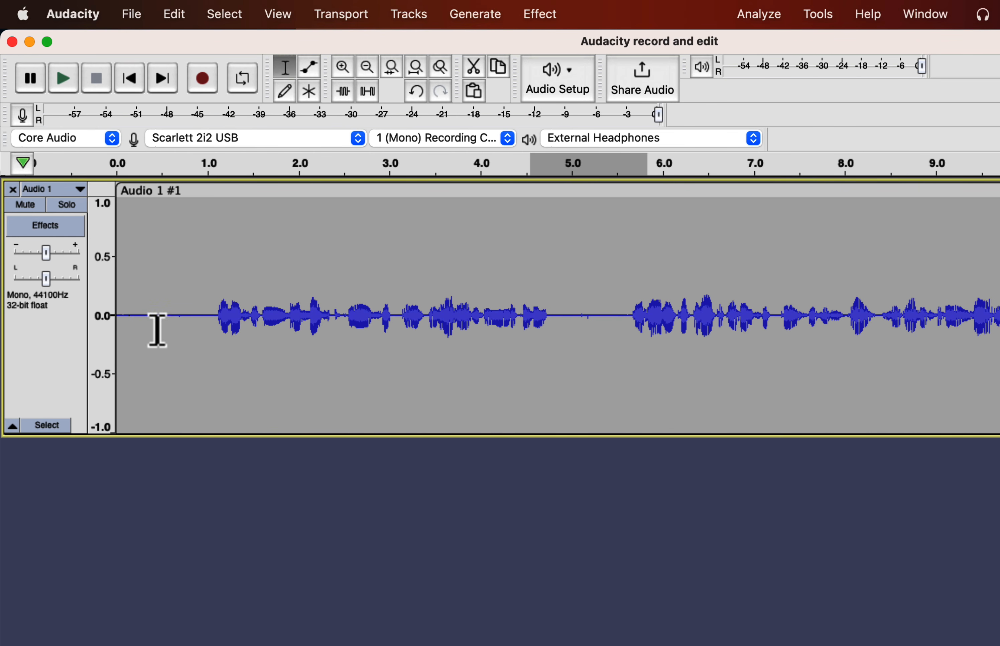
{"action": "double_click", "coordinate": [179, 310]}
{"action": "key", "text": "super+d"}
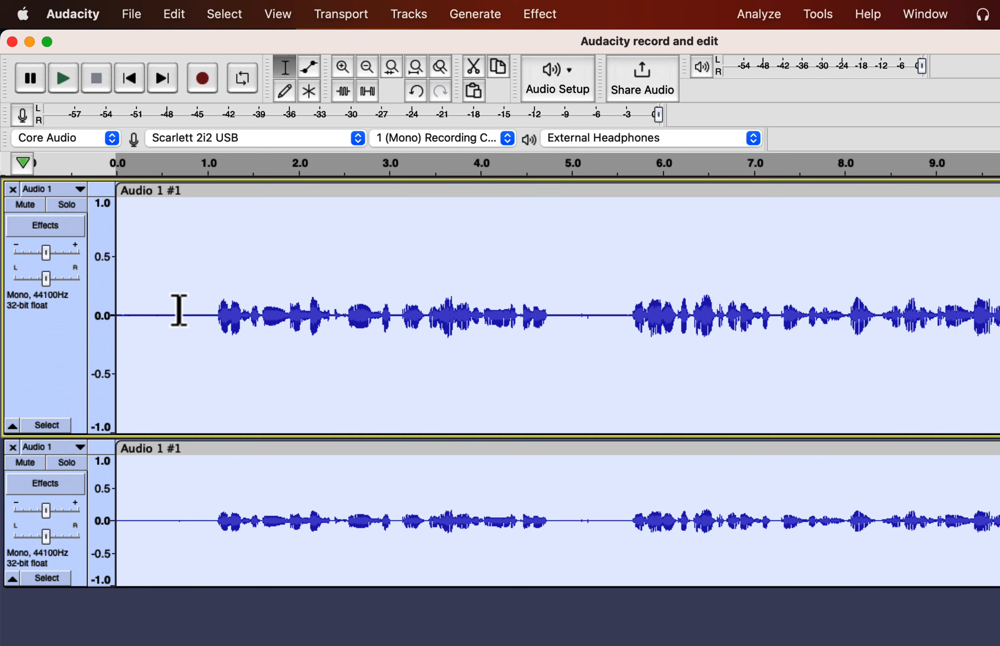
Solo the upper audio track, switch it to muted, and unmute both tracks.
{"action": "left_click", "coordinate": [67, 206]}
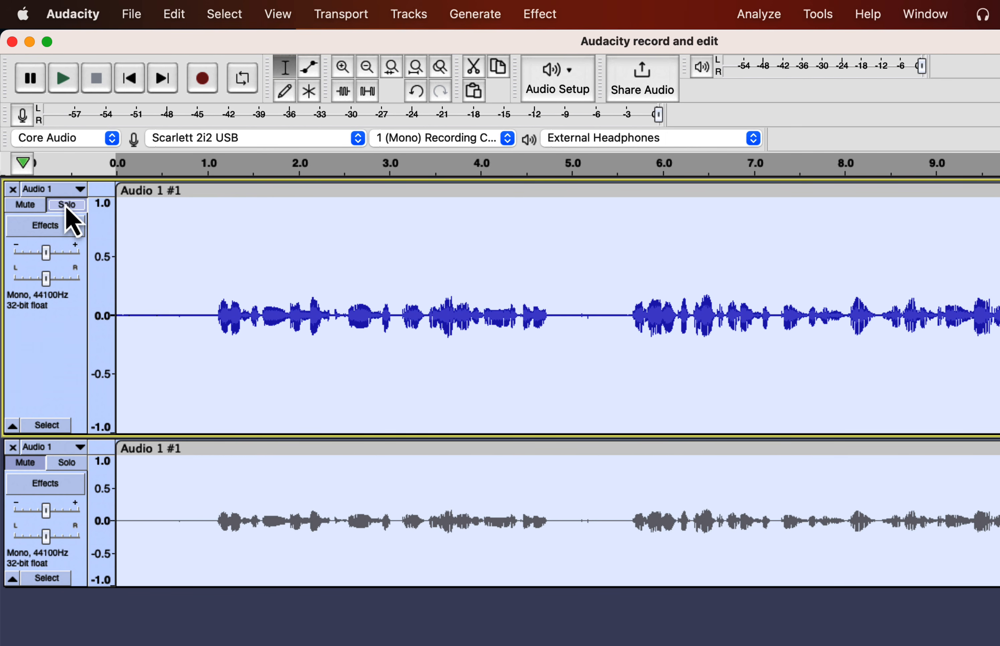
{"action": "left_click", "coordinate": [132, 231]}
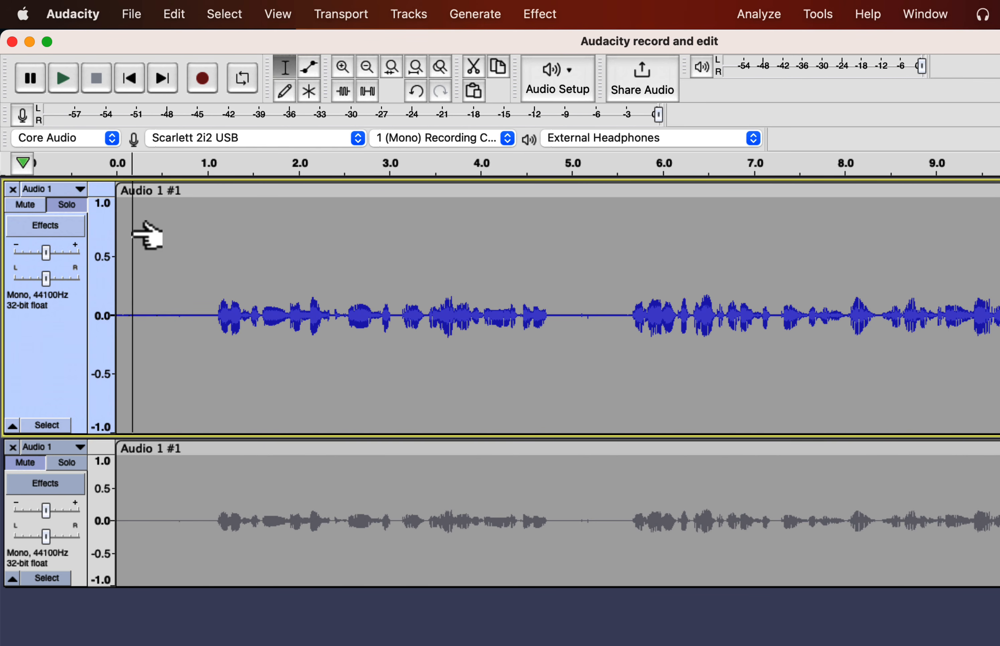
{"action": "left_click", "coordinate": [27, 205]}
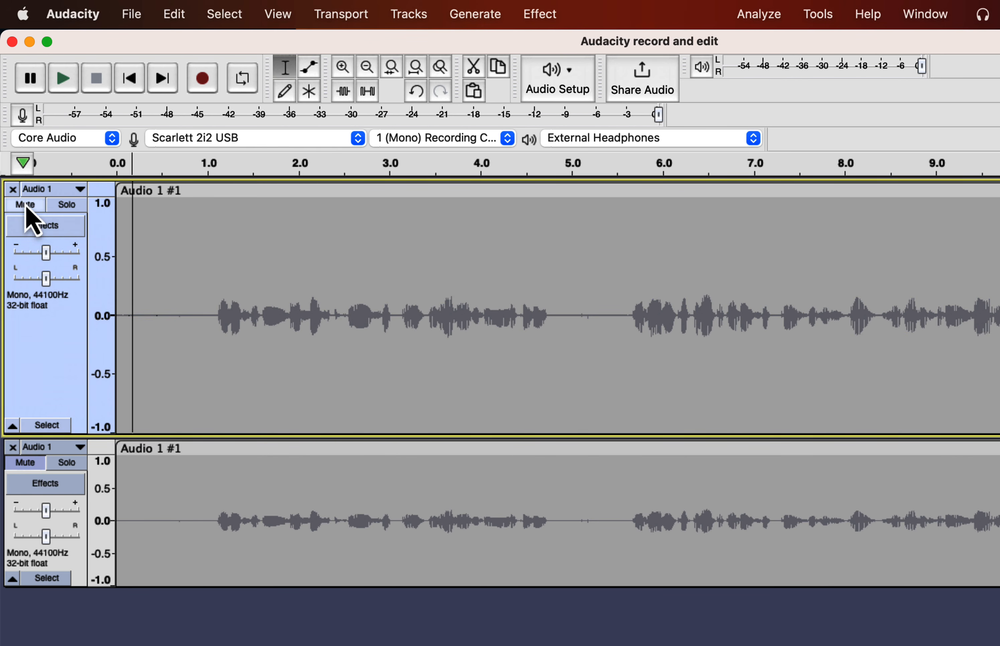
{"action": "left_click", "coordinate": [26, 205]}
{"action": "left_click", "coordinate": [25, 463]}
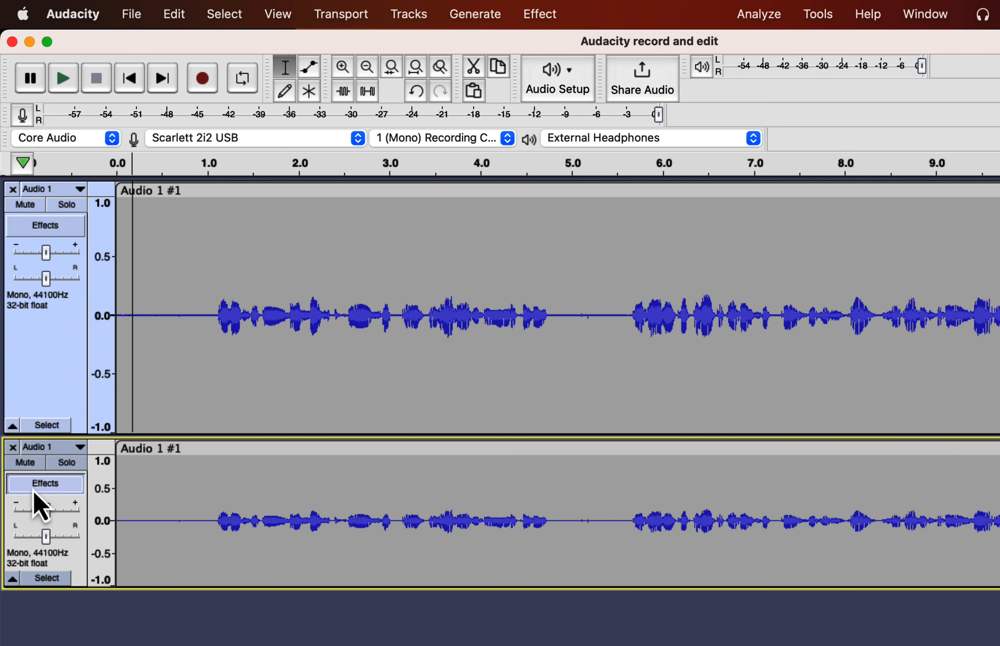
View the duplicate track's realtime effects, close them, and delete the duplicate track.
{"action": "left_click", "coordinate": [34, 488]}
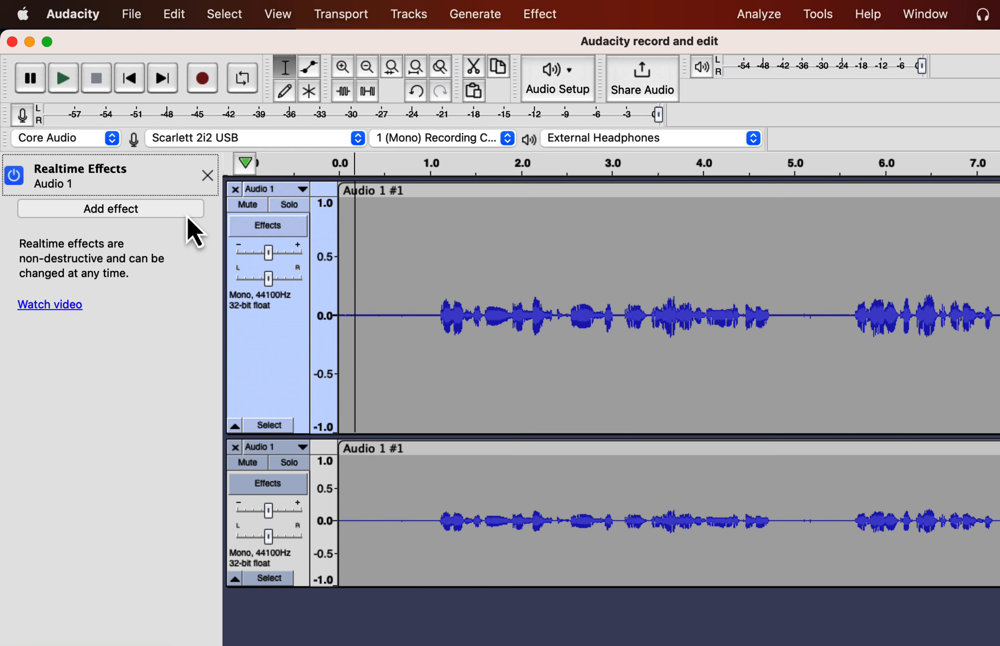
{"action": "left_click", "coordinate": [207, 177]}
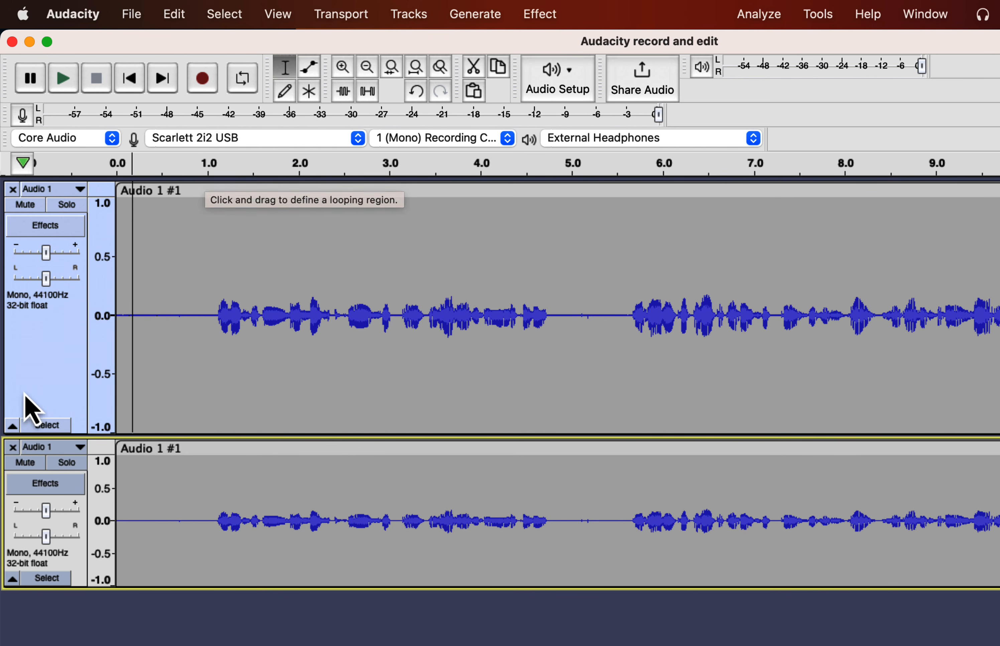
{"action": "left_click", "coordinate": [13, 447]}
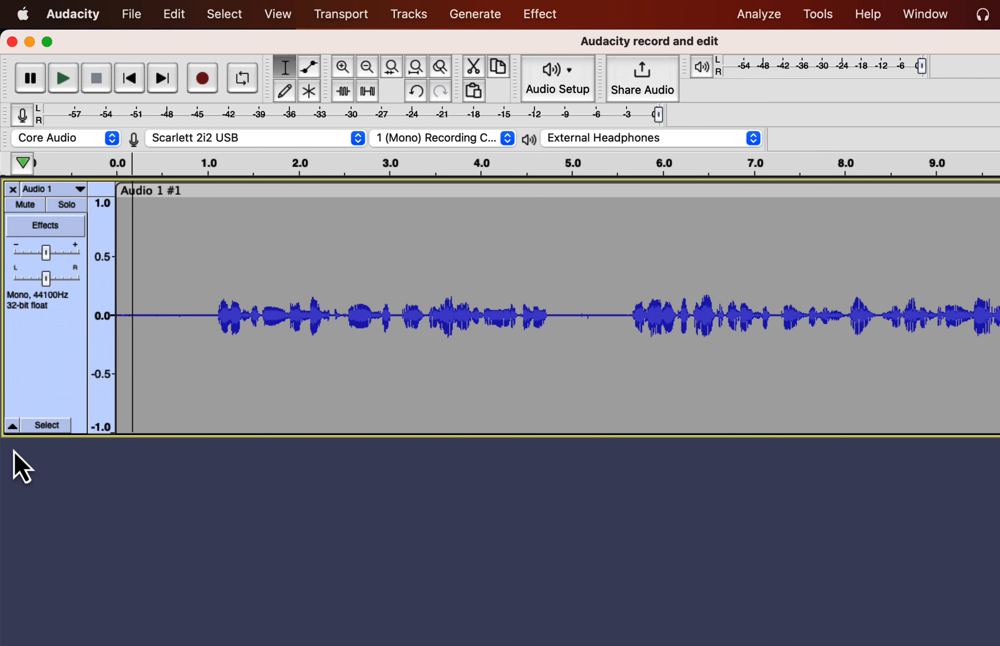
View the audio track as a spectrogram and in multi-view, and return it to the waveform display.
{"action": "right_click", "coordinate": [53, 355]}
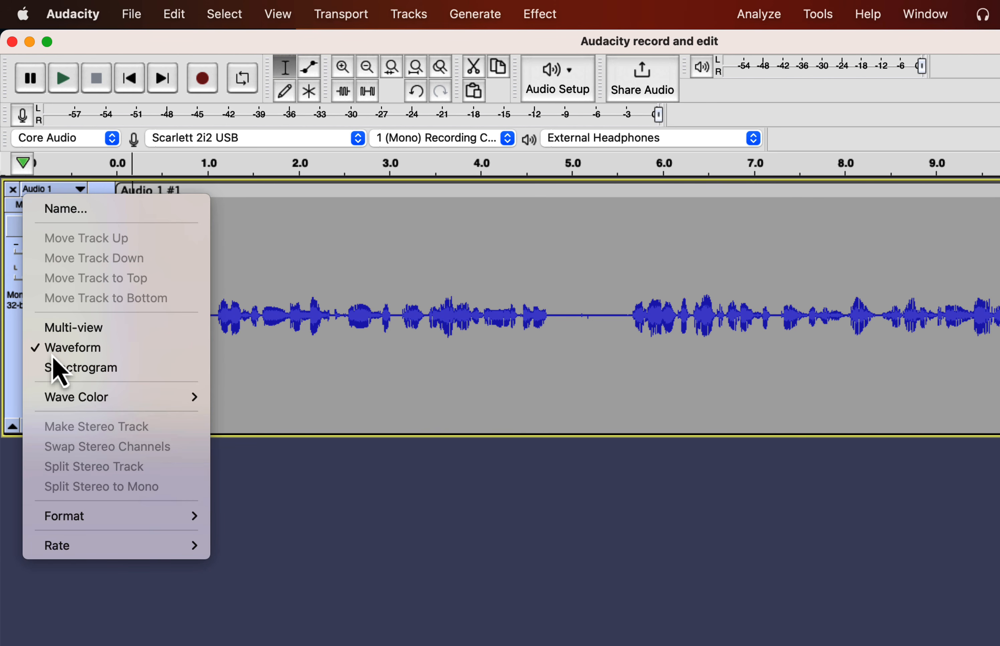
{"action": "left_click", "coordinate": [72, 375]}
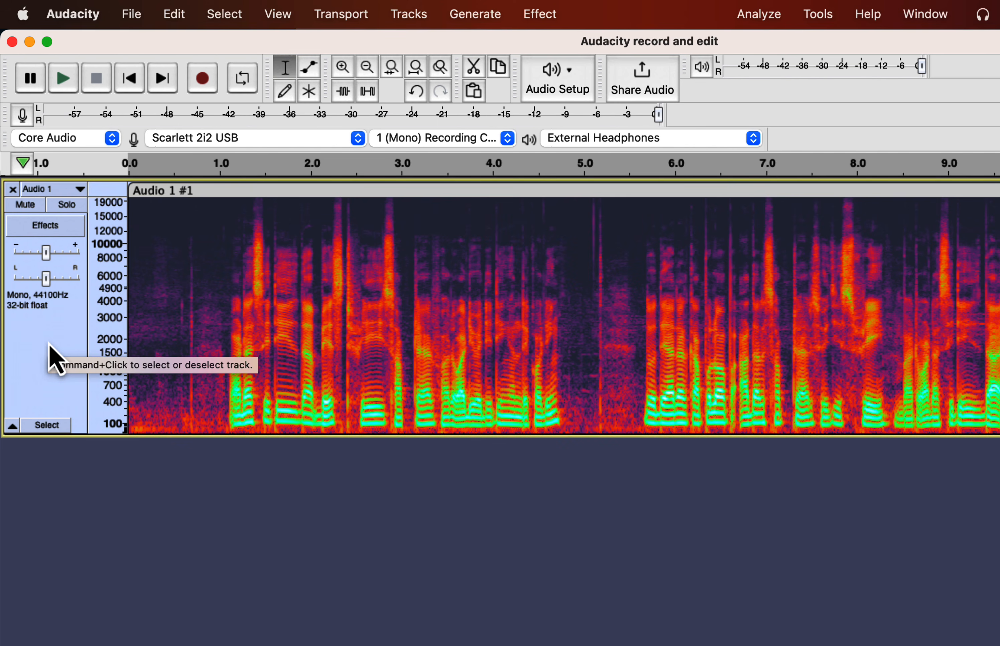
{"action": "right_click", "coordinate": [56, 360]}
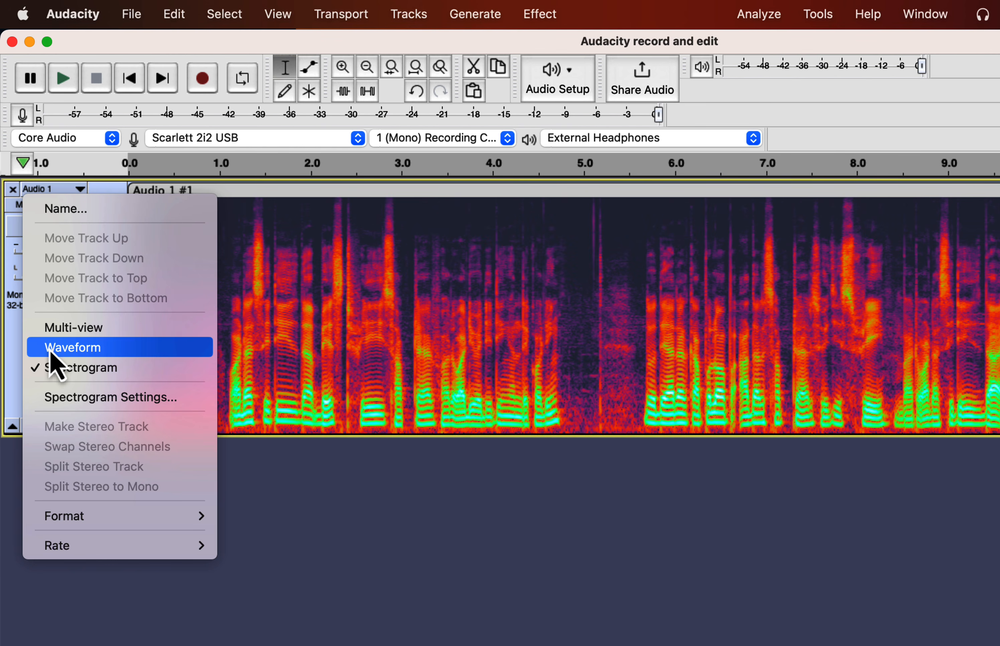
{"action": "left_click", "coordinate": [51, 354]}
{"action": "right_click", "coordinate": [50, 349]}
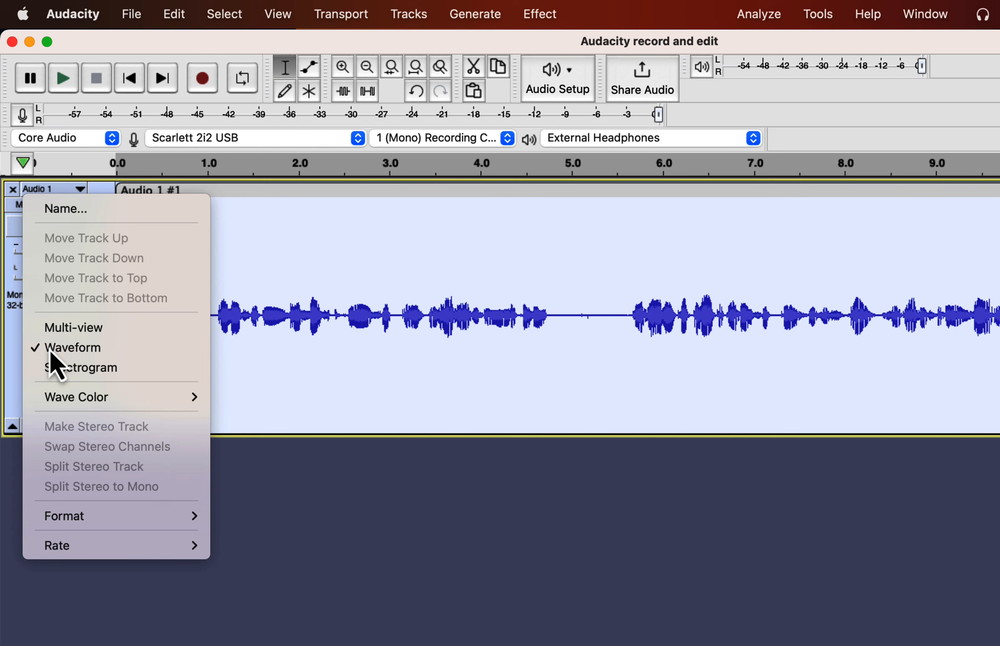
{"action": "left_click", "coordinate": [71, 334]}
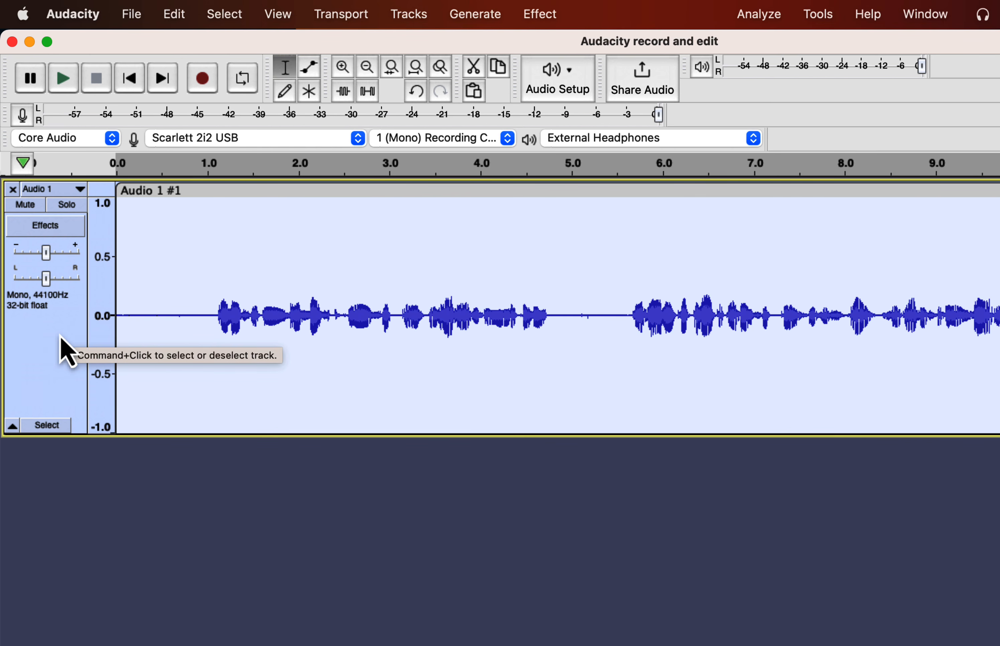
{"action": "right_click", "coordinate": [52, 351]}
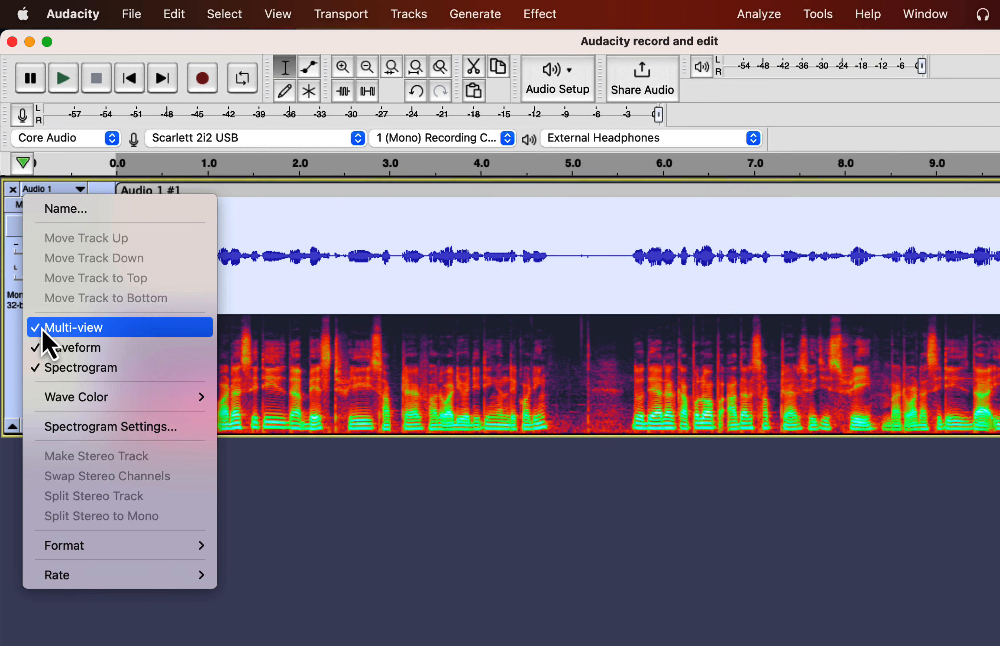
{"action": "left_click", "coordinate": [44, 331]}
Change the track's wave color to red, to green, and back to blue.
{"action": "right_click", "coordinate": [43, 331]}
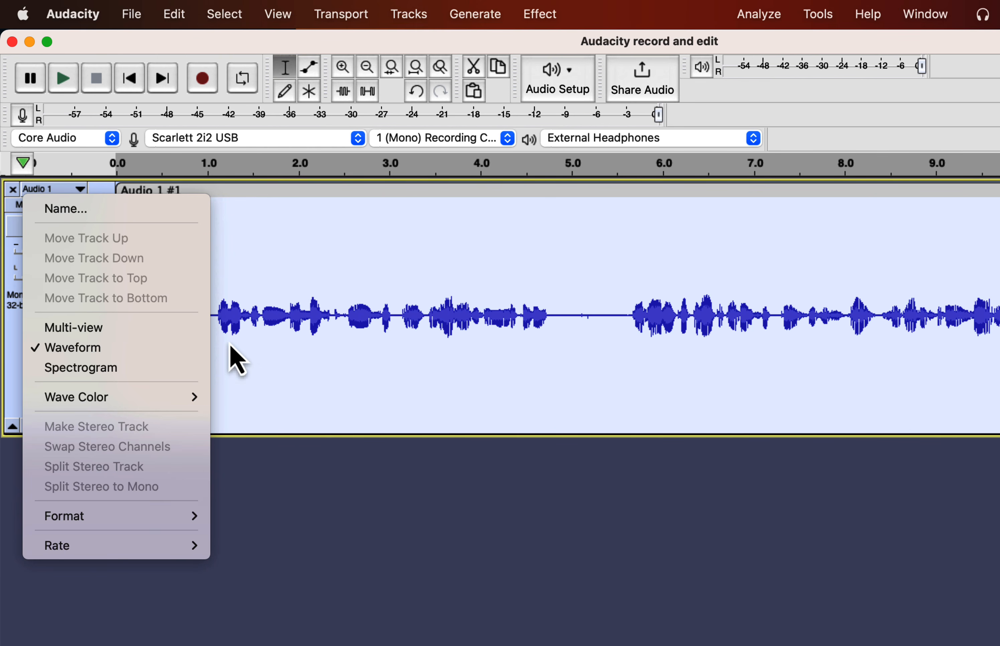
{"action": "mouse_move", "coordinate": [189, 401]}
{"action": "left_click", "coordinate": [251, 422]}
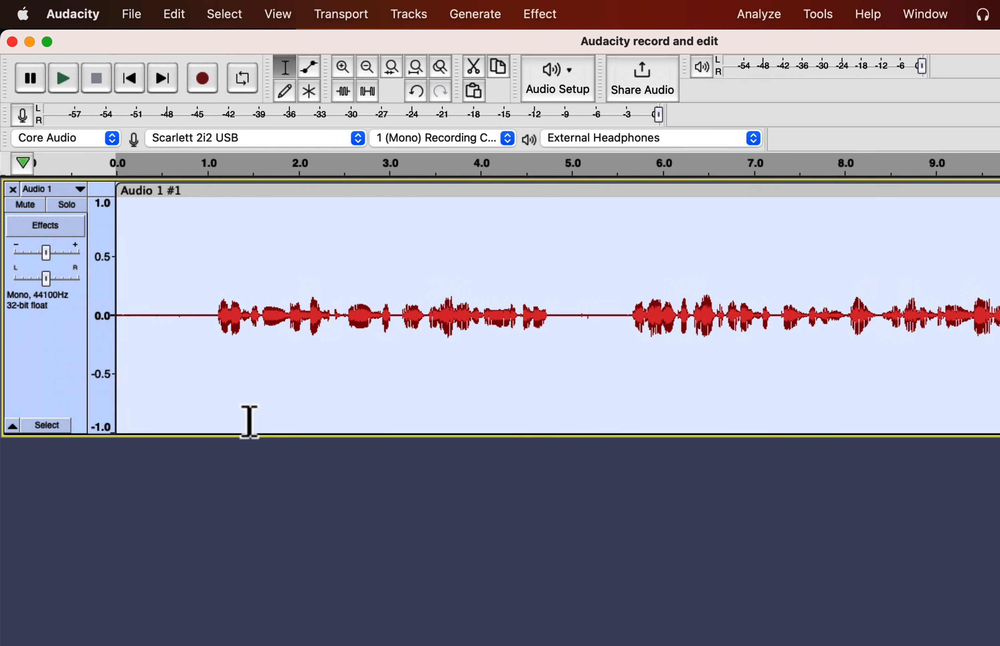
{"action": "left_click", "coordinate": [152, 368]}
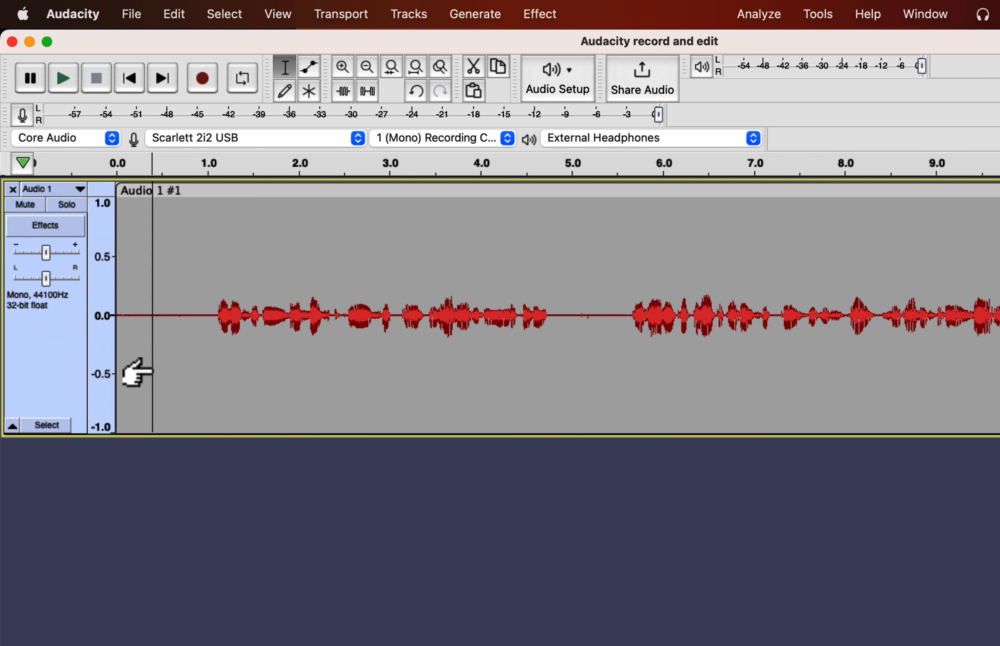
{"action": "right_click", "coordinate": [51, 346]}
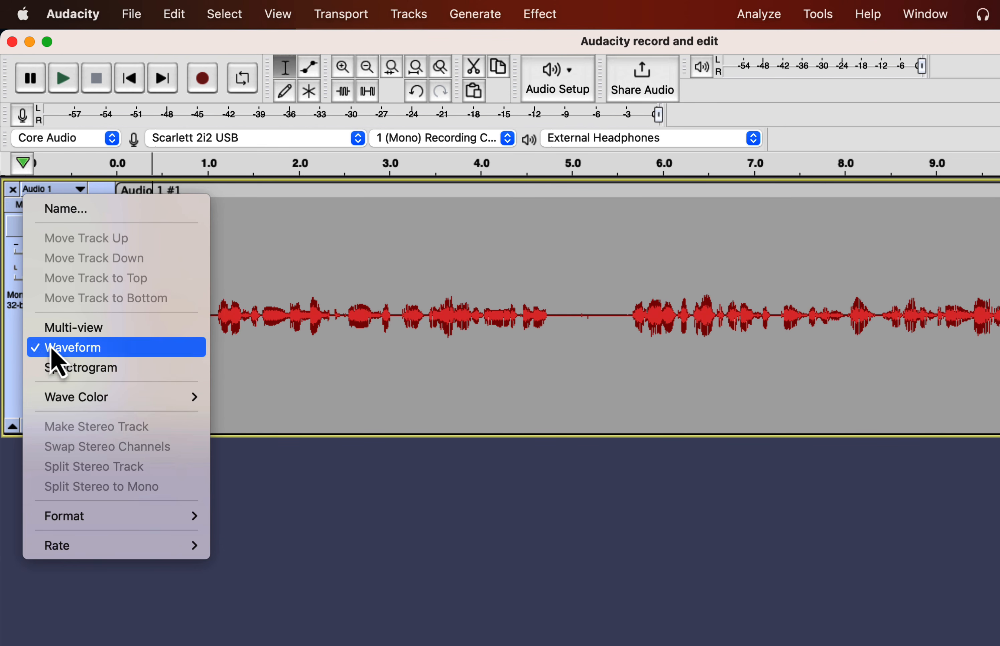
{"action": "mouse_move", "coordinate": [82, 398]}
{"action": "left_click", "coordinate": [240, 439]}
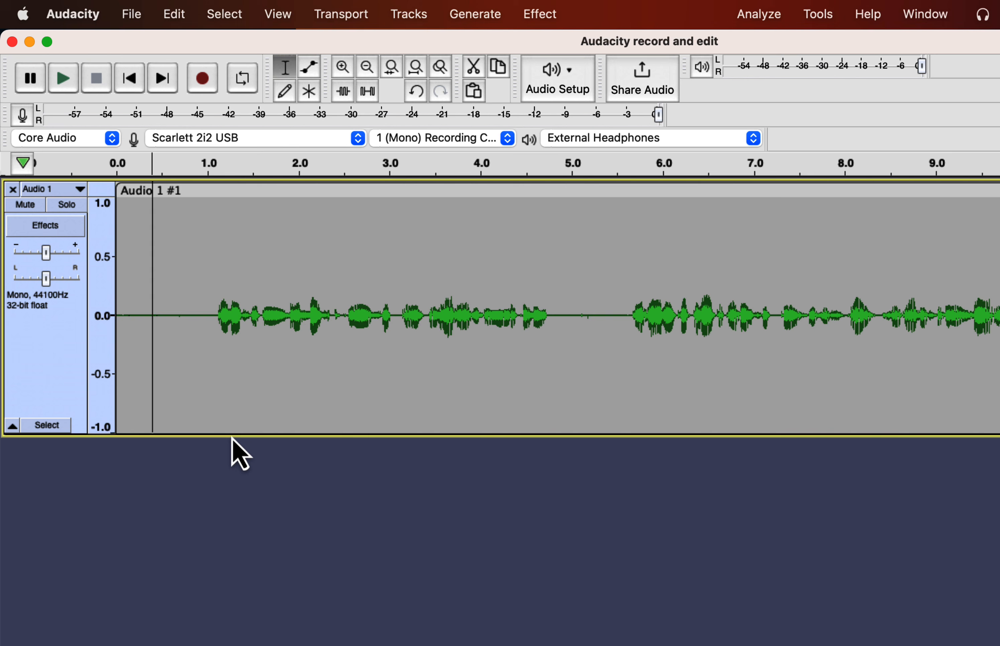
{"action": "right_click", "coordinate": [59, 358]}
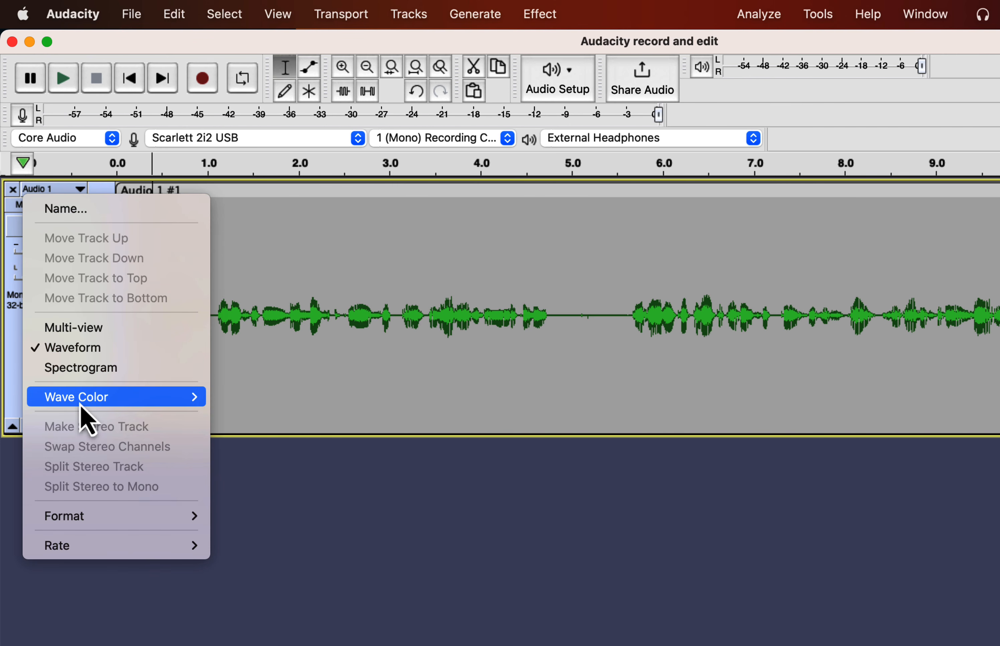
{"action": "mouse_move", "coordinate": [82, 399]}
{"action": "left_click", "coordinate": [263, 399]}
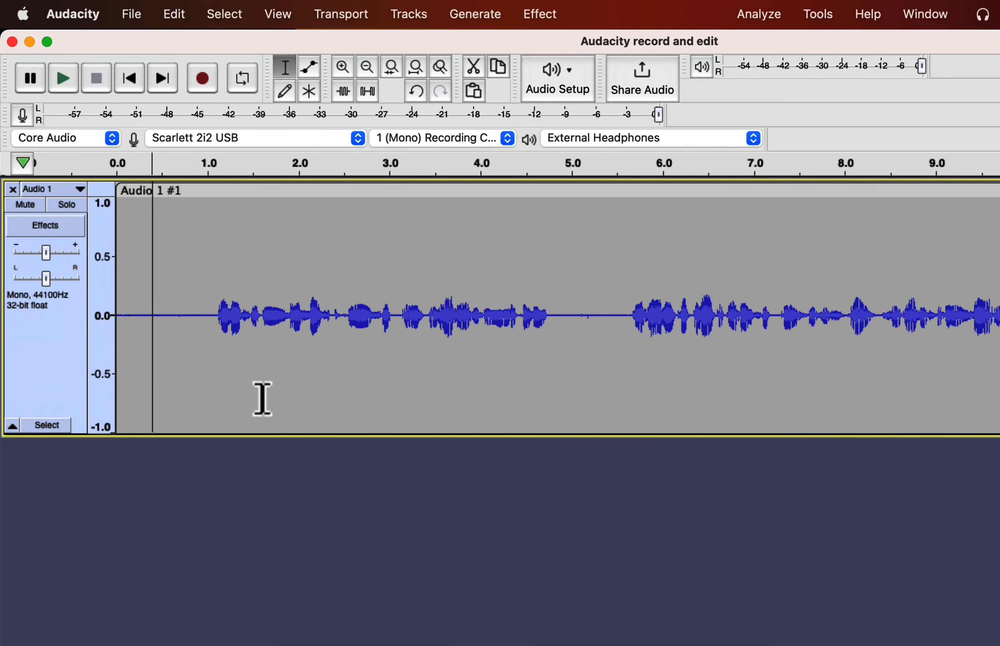
Select and deselect the entire audio track, and collapse and re-expand it.
{"action": "left_click", "coordinate": [52, 431]}
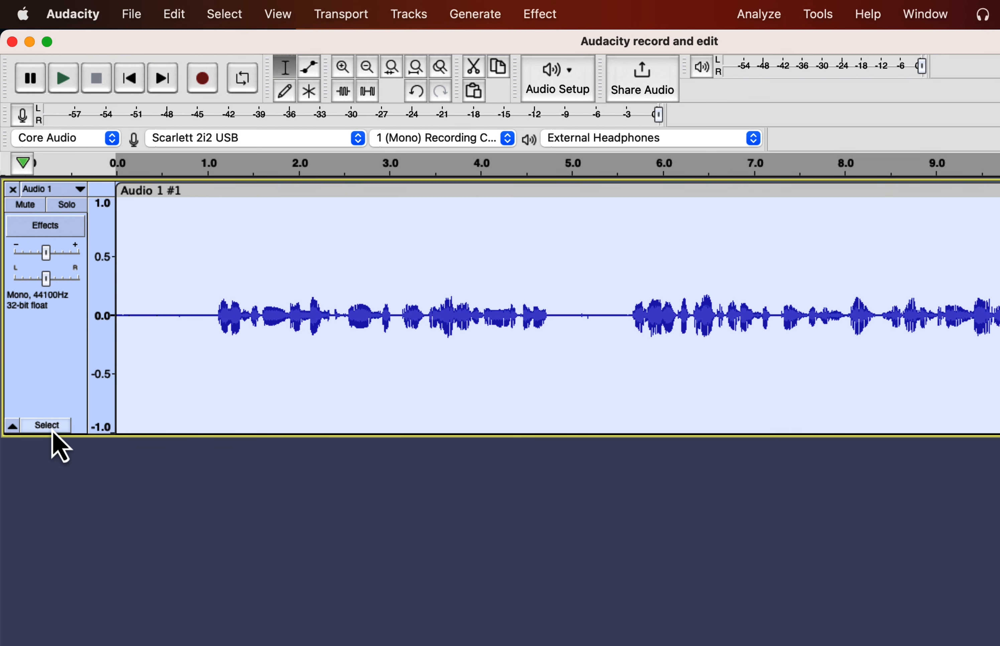
{"action": "left_click", "coordinate": [219, 384]}
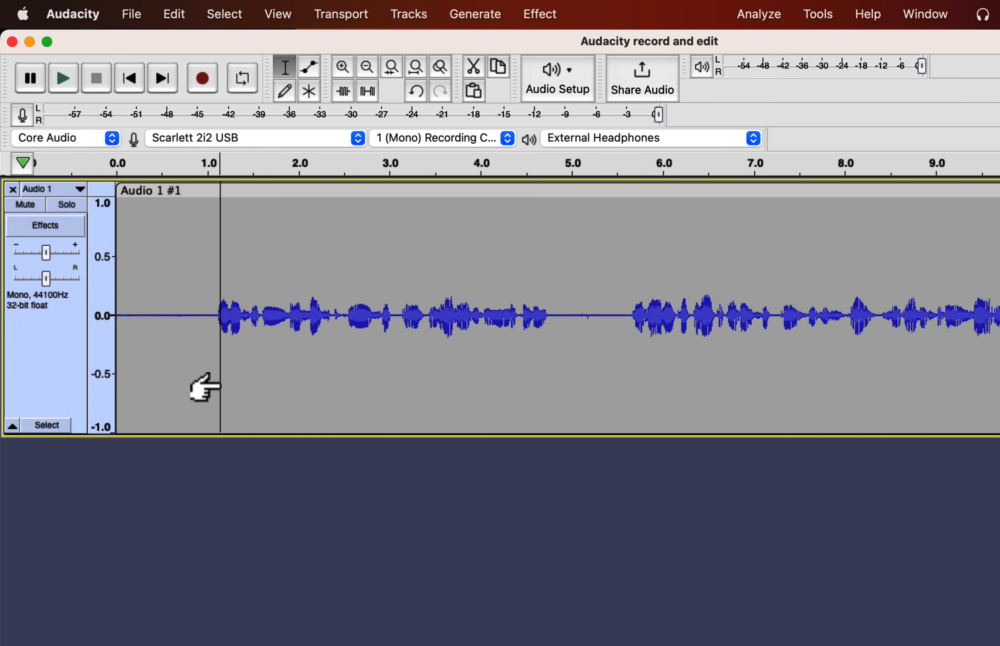
{"action": "left_click", "coordinate": [56, 426]}
{"action": "left_click", "coordinate": [204, 383]}
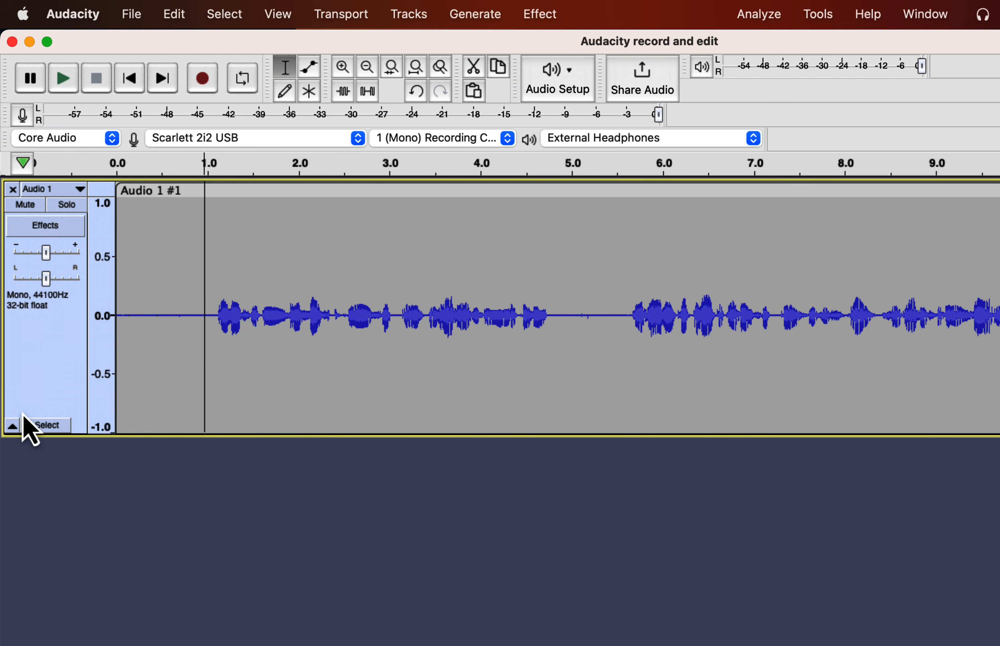
{"action": "left_click", "coordinate": [13, 426]}
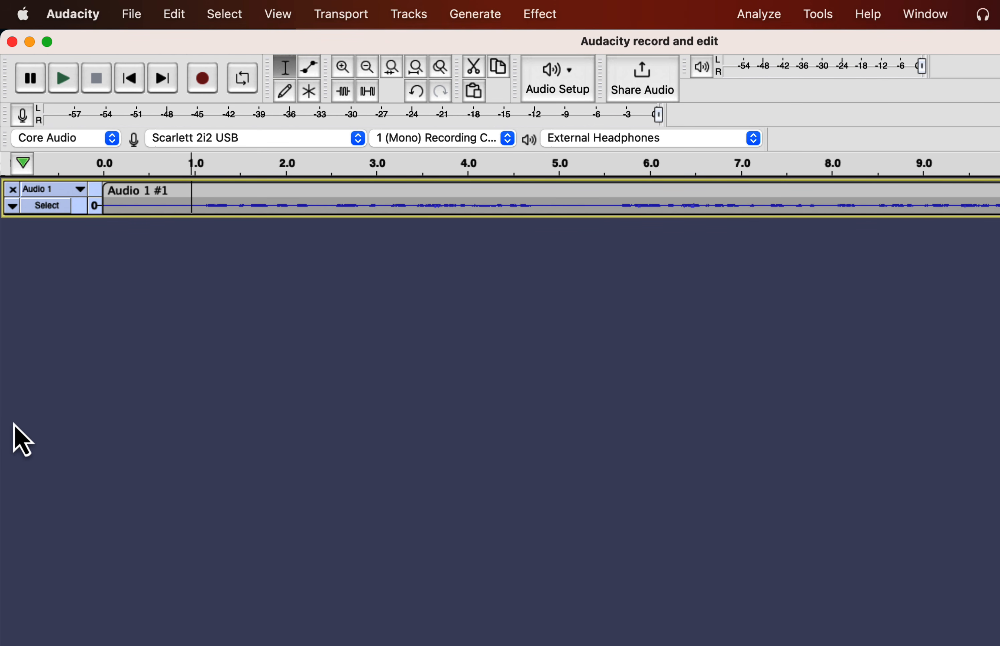
{"action": "left_click", "coordinate": [13, 207]}
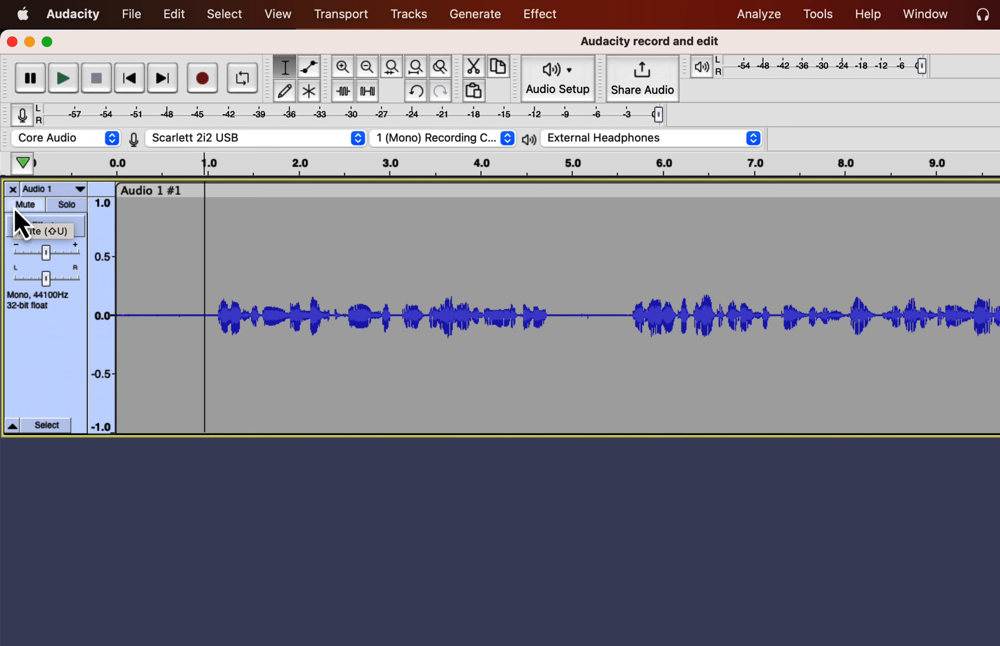
Play the audio while varying the track's gain, and return the gain to 0 dB.
{"action": "mouse_move", "coordinate": [46, 258]}
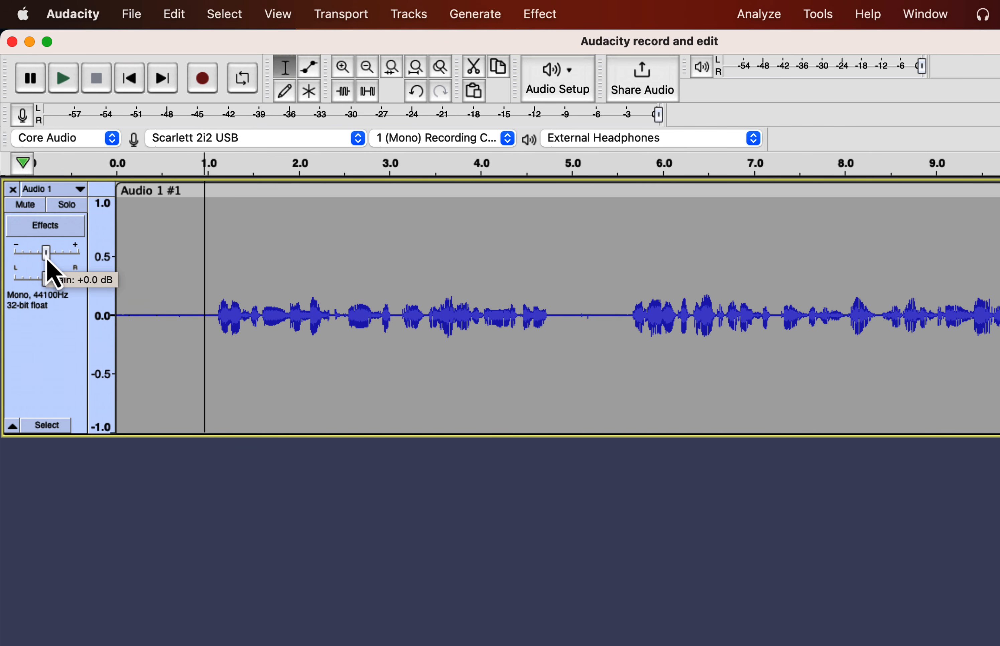
{"action": "key", "text": "space"}
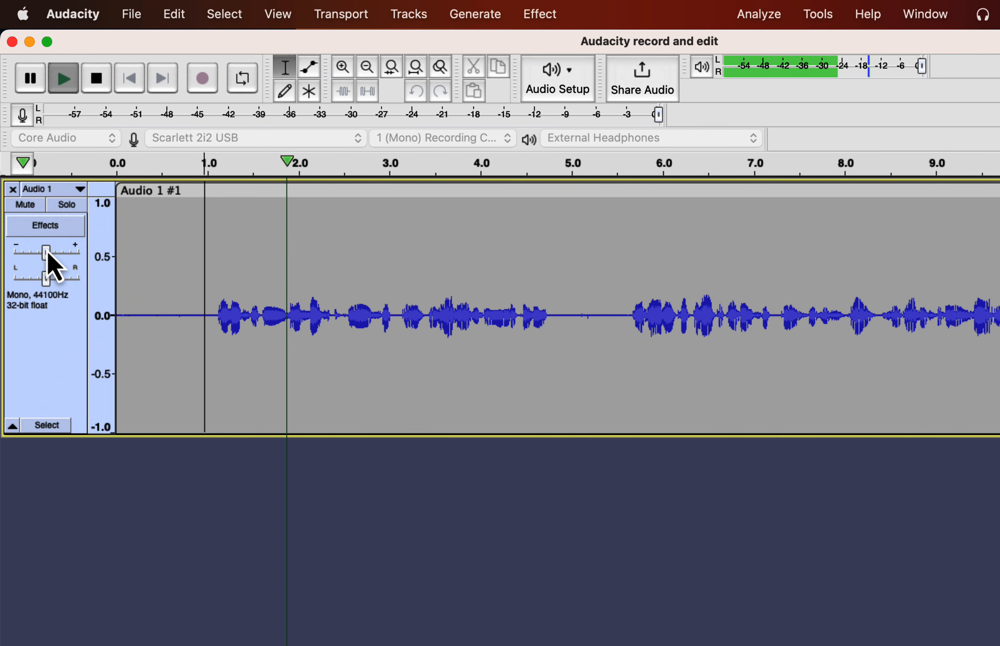
{"action": "mouse_move", "coordinate": [47, 261]}
{"action": "left_mouse_down"}
{"action": "mouse_move", "coordinate": [75, 253]}
{"action": "mouse_move", "coordinate": [46, 261]}
{"action": "left_mouse_up"}
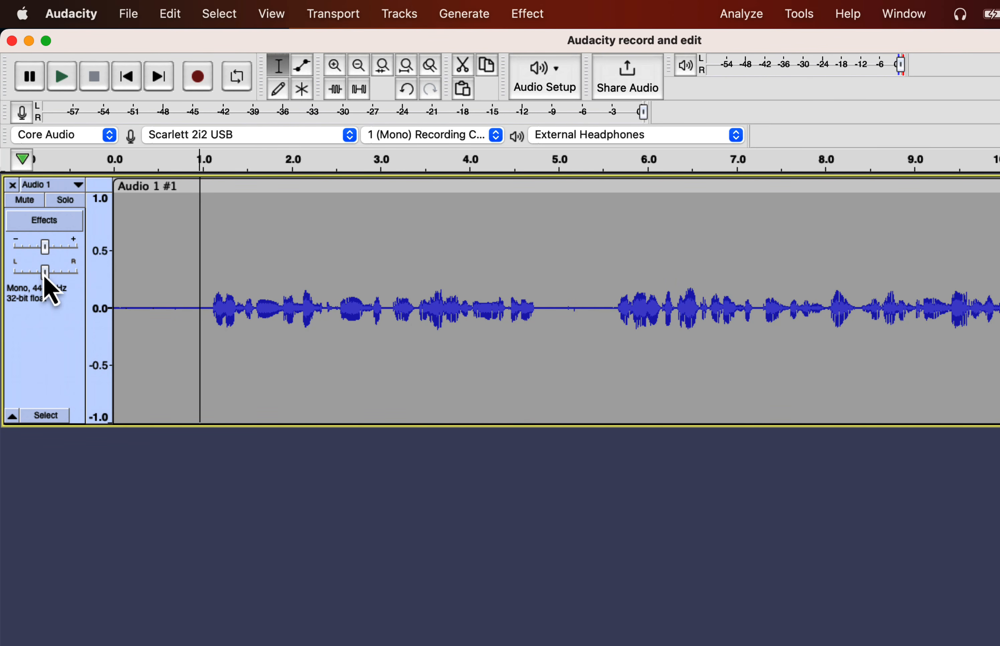
Play the audio while varying the track's pan, return the pan to Center, and stop playback.
{"action": "mouse_move", "coordinate": [45, 276]}
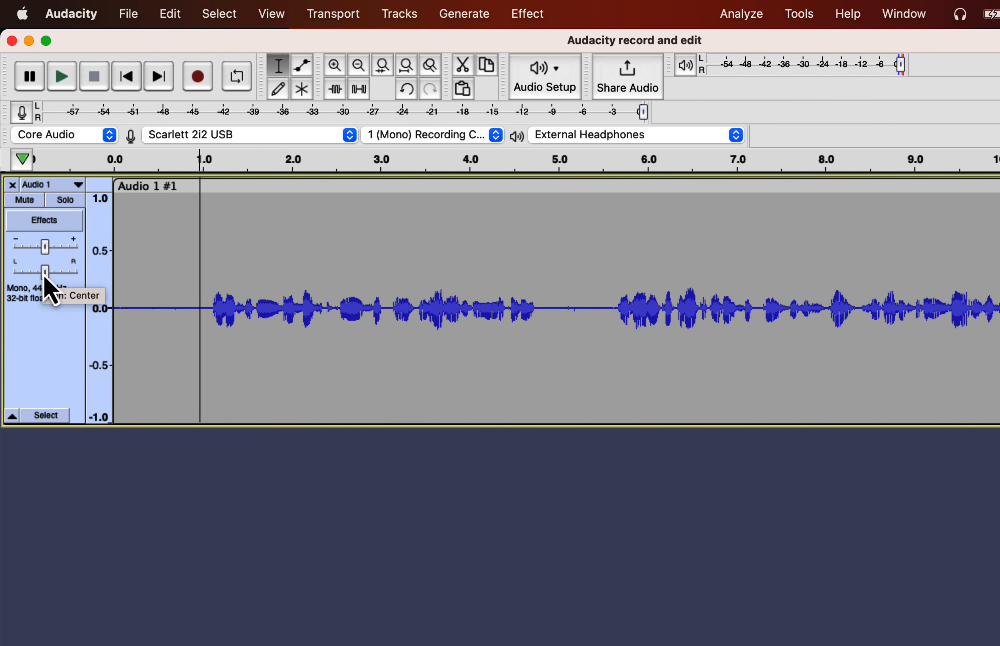
{"action": "key", "text": "space"}
{"action": "mouse_move", "coordinate": [45, 273]}
{"action": "left_mouse_down"}
{"action": "mouse_move", "coordinate": [83, 279]}
{"action": "mouse_move", "coordinate": [2, 280]}
{"action": "mouse_move", "coordinate": [45, 276]}
{"action": "left_mouse_up"}
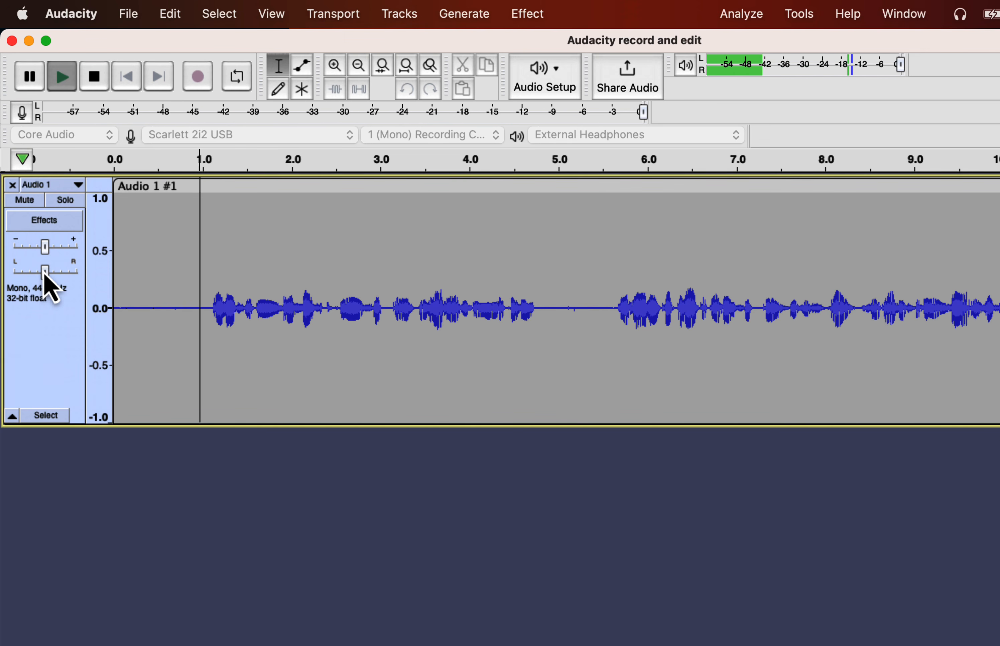
{"action": "key", "text": "space"}
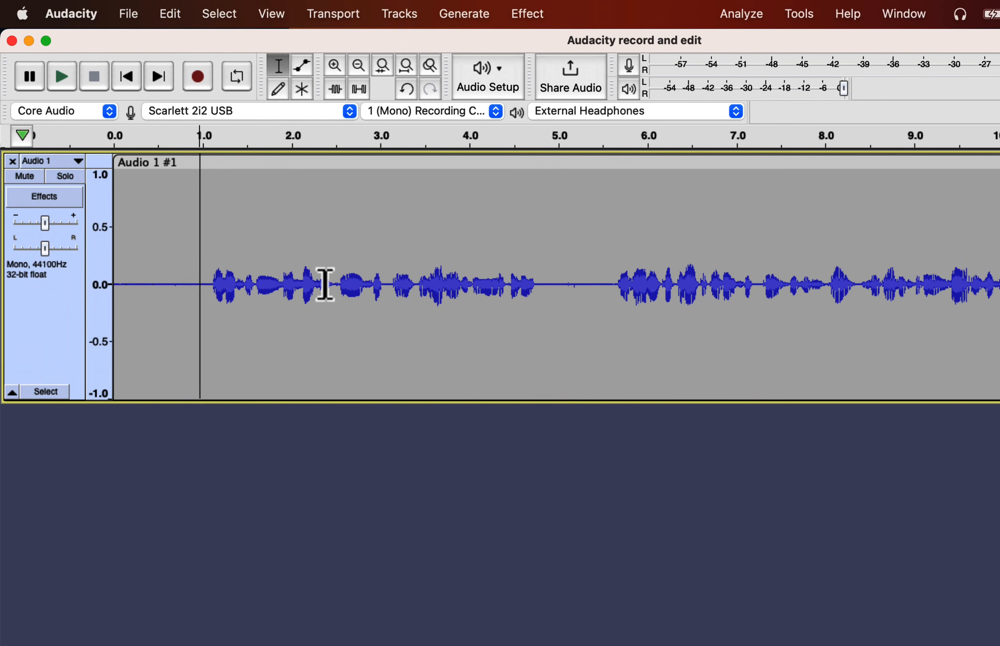
Select the audio from about 1.1 to 2.5 seconds and play it with looping enabled.
{"action": "left_click_drag", "start_coordinate": [334, 284], "coordinate": [211, 271]}
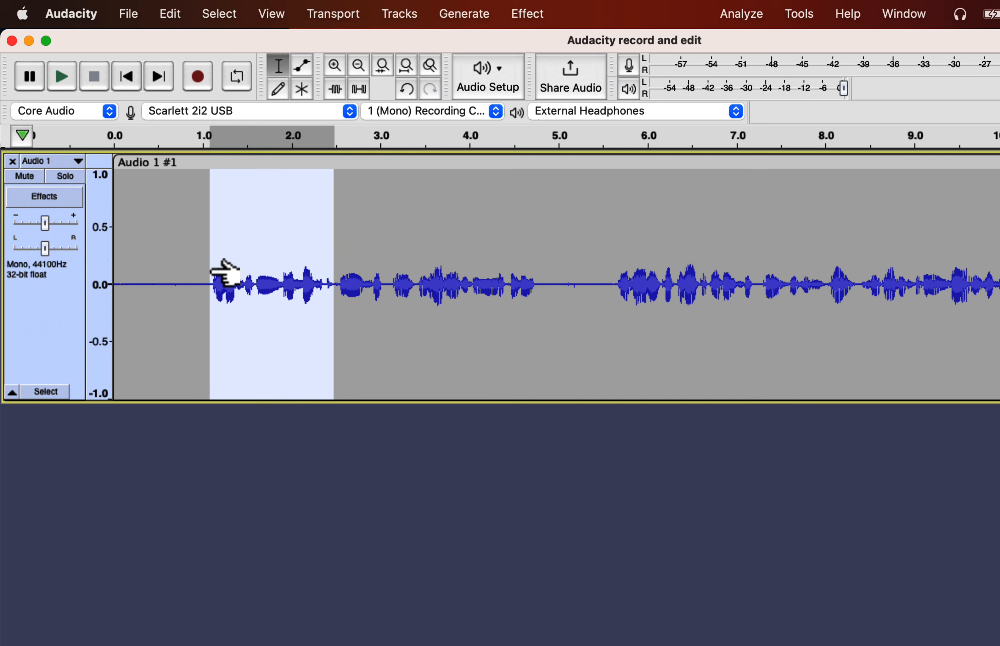
{"action": "left_click", "coordinate": [245, 84]}
{"action": "key", "text": "space"}
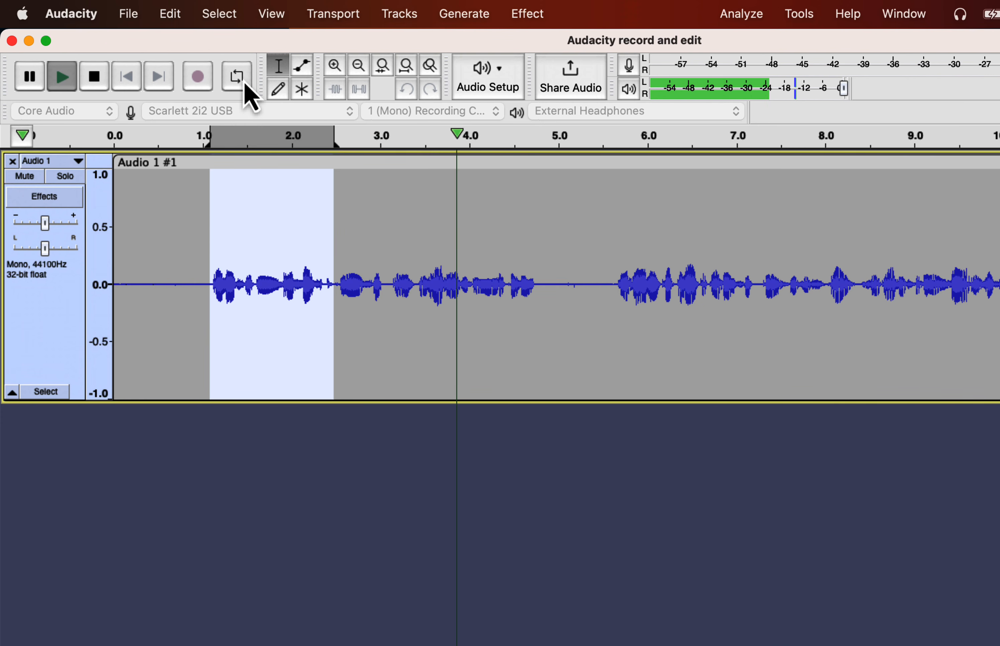
{"action": "key", "text": "space"}
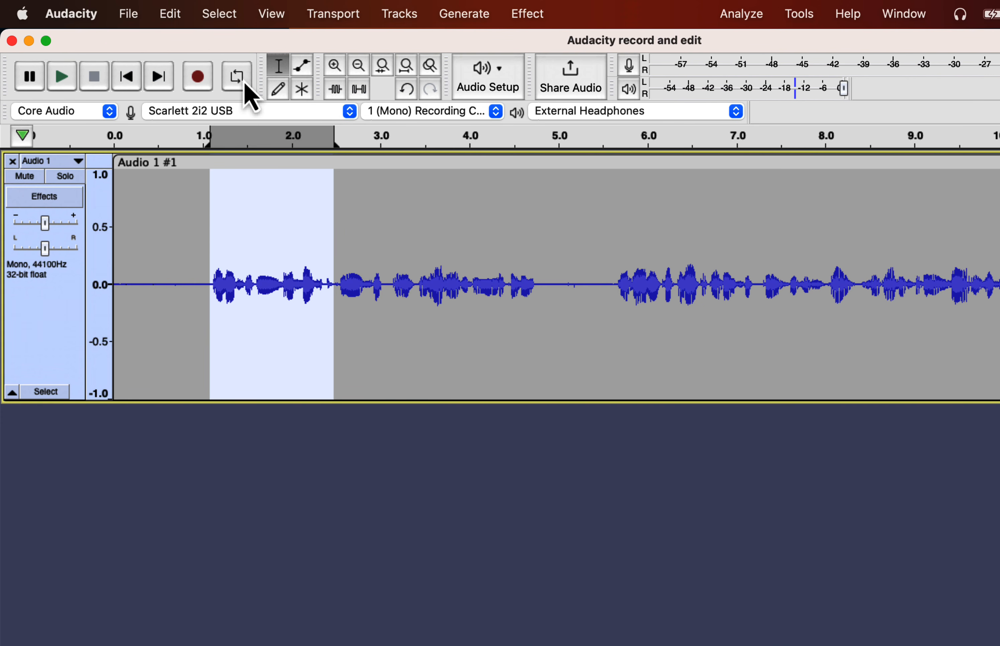
Extend the loop region's end to about 3.0 seconds, play the loop, and turn looping off.
{"action": "left_click_drag", "start_coordinate": [335, 144], "coordinate": [381, 142]}
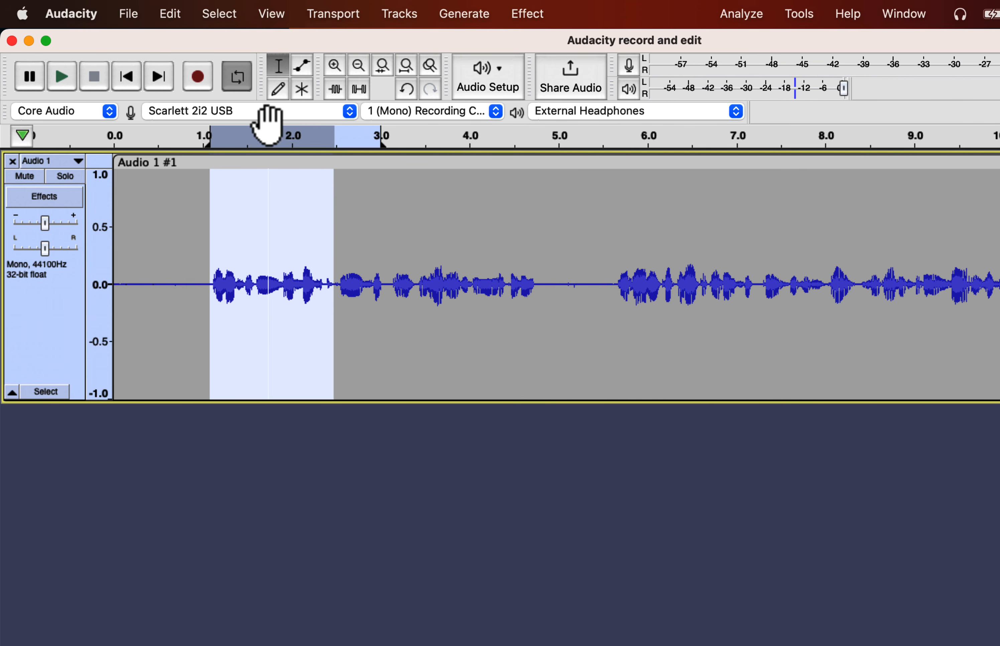
{"action": "left_click", "coordinate": [239, 77]}
{"action": "left_click", "coordinate": [239, 78]}
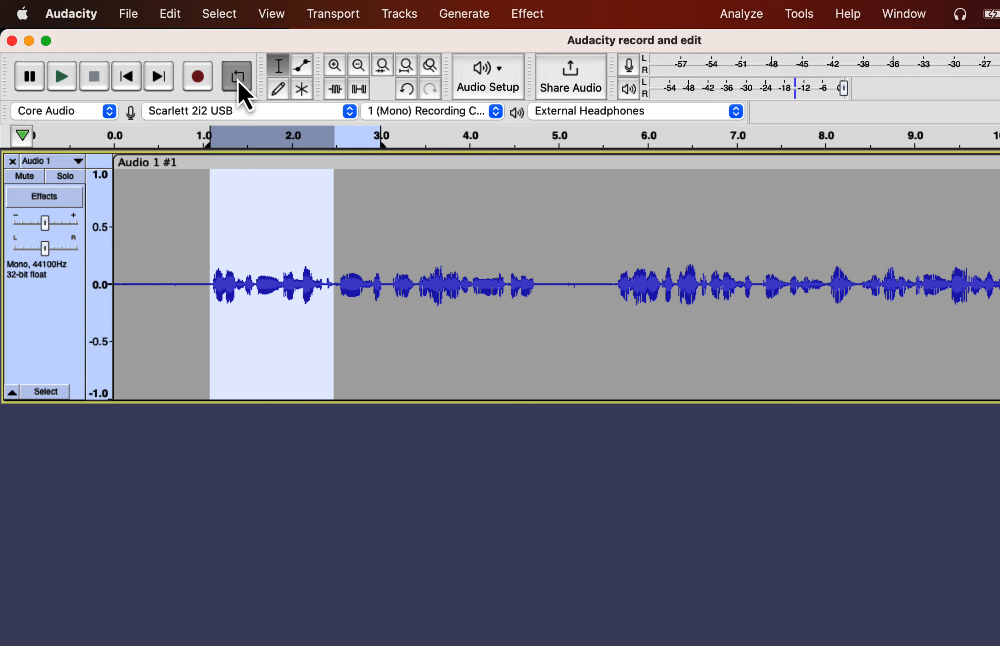
{"action": "key", "text": "space"}
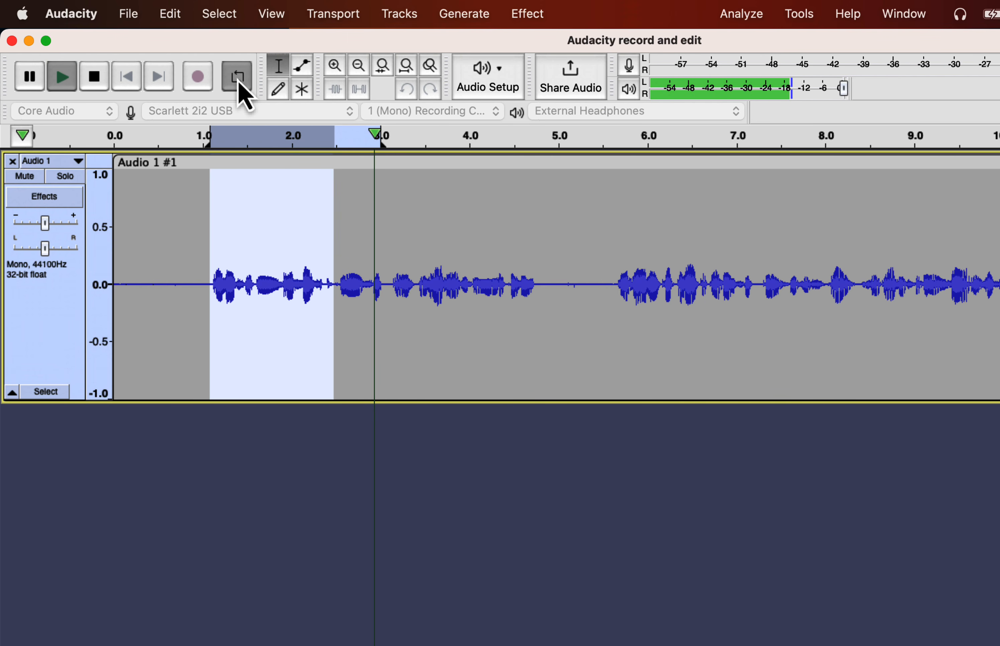
{"action": "key", "text": "space"}
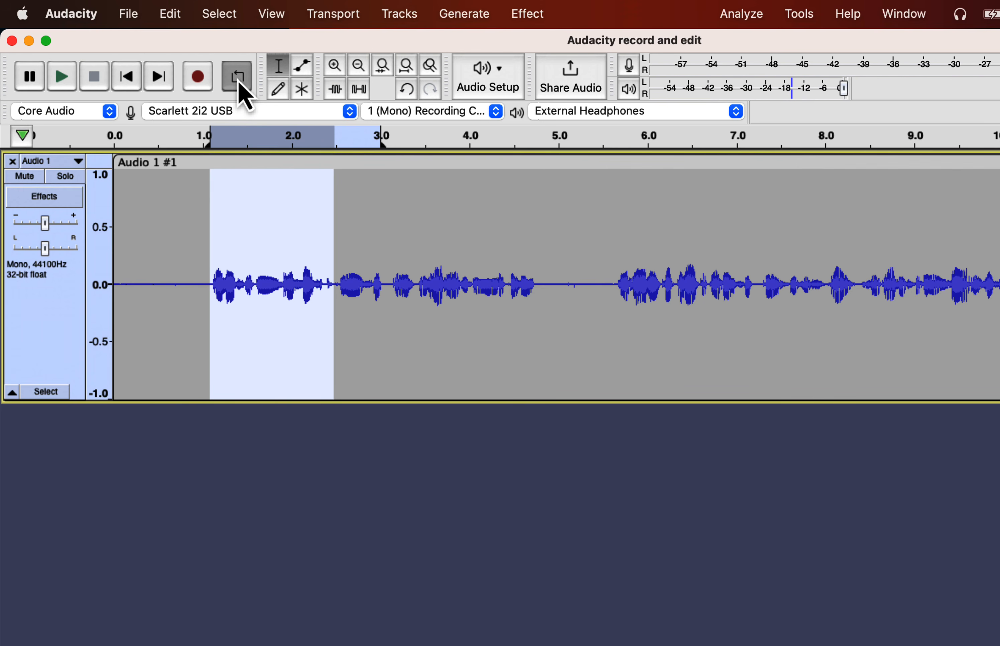
{"action": "left_click", "coordinate": [239, 83]}
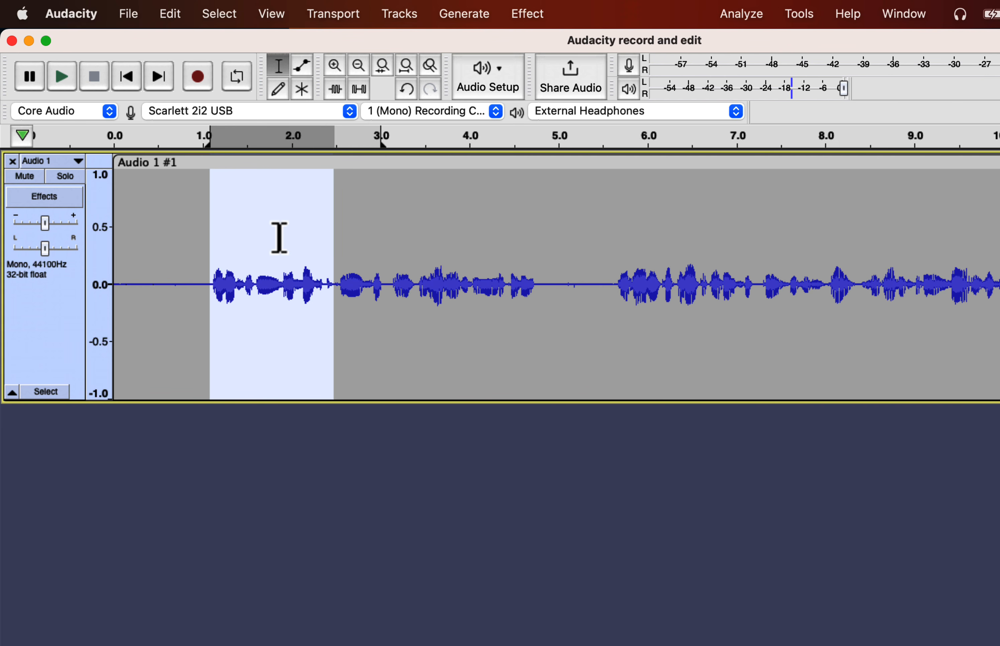
Plot the frequency spectrum of the selected audio and close the analysis.
{"action": "left_click", "coordinate": [741, 15]}
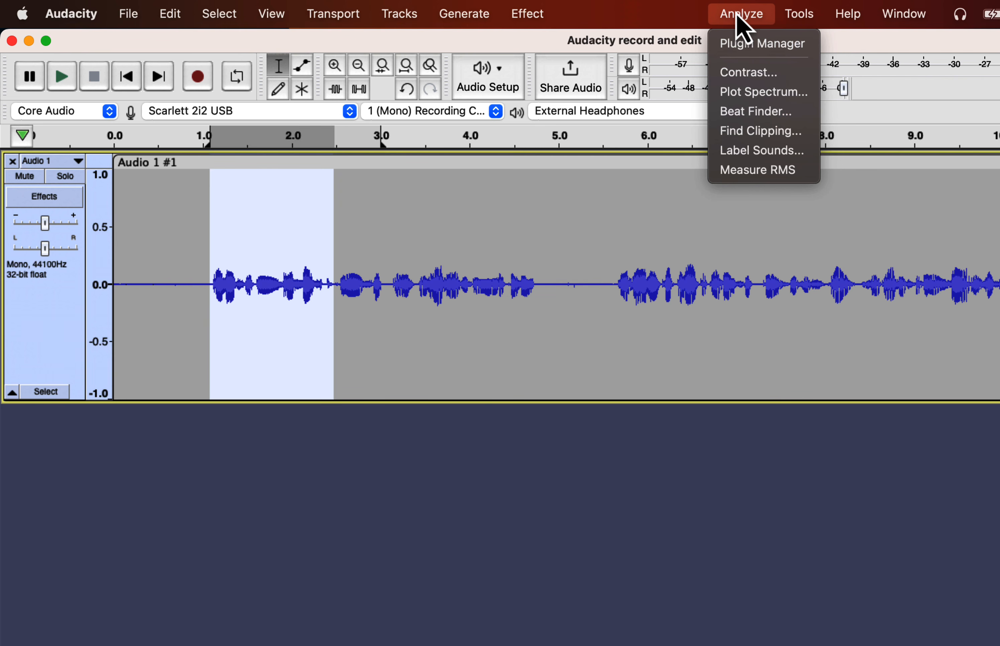
{"action": "left_click", "coordinate": [742, 96]}
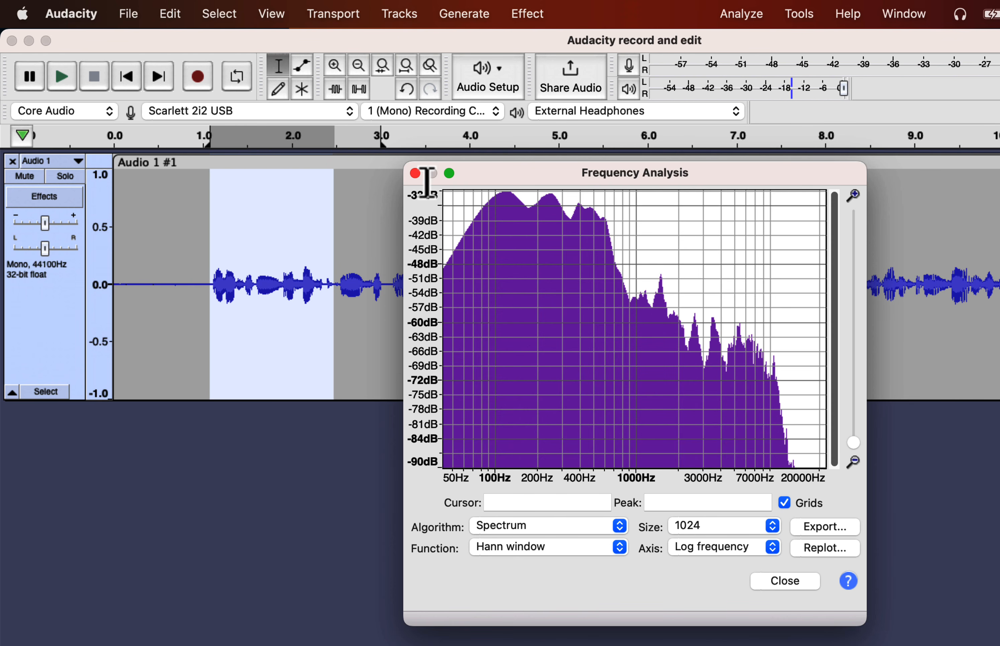
{"action": "left_click", "coordinate": [415, 173]}
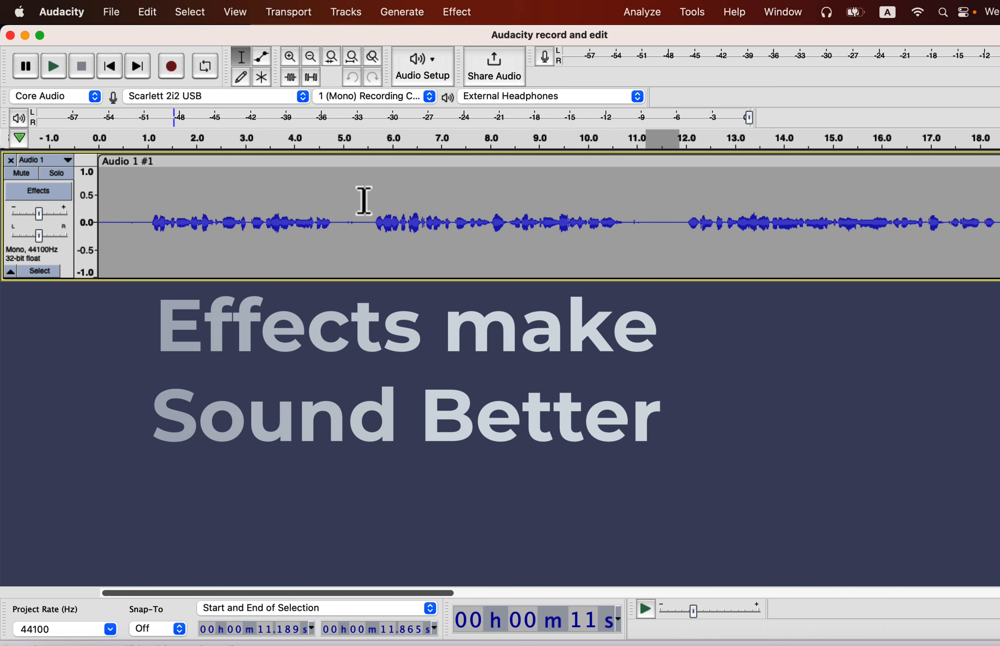
Examine the available effect categories, including noise repair, special, volume, fading and the third-party Apple and iZotope groups.
{"action": "left_click", "coordinate": [459, 12]}
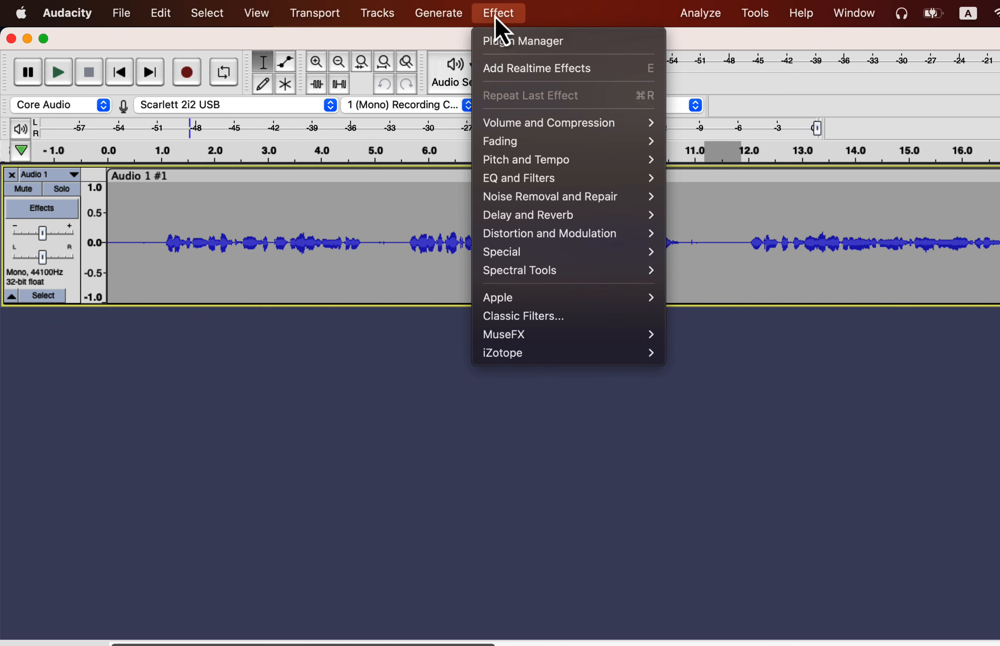
{"action": "mouse_move", "coordinate": [523, 201]}
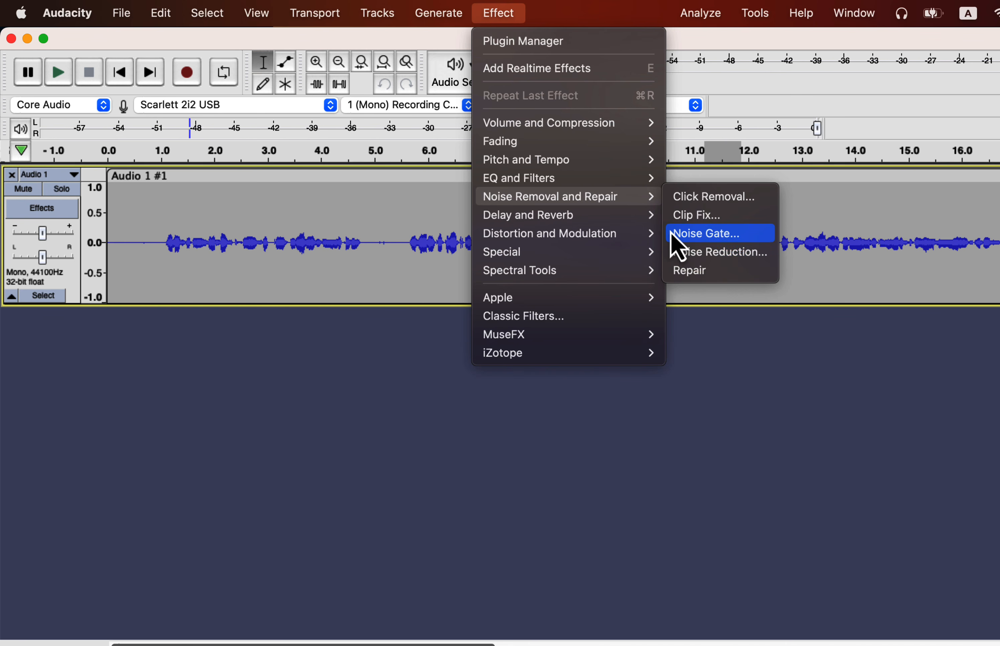
{"action": "mouse_move", "coordinate": [650, 217]}
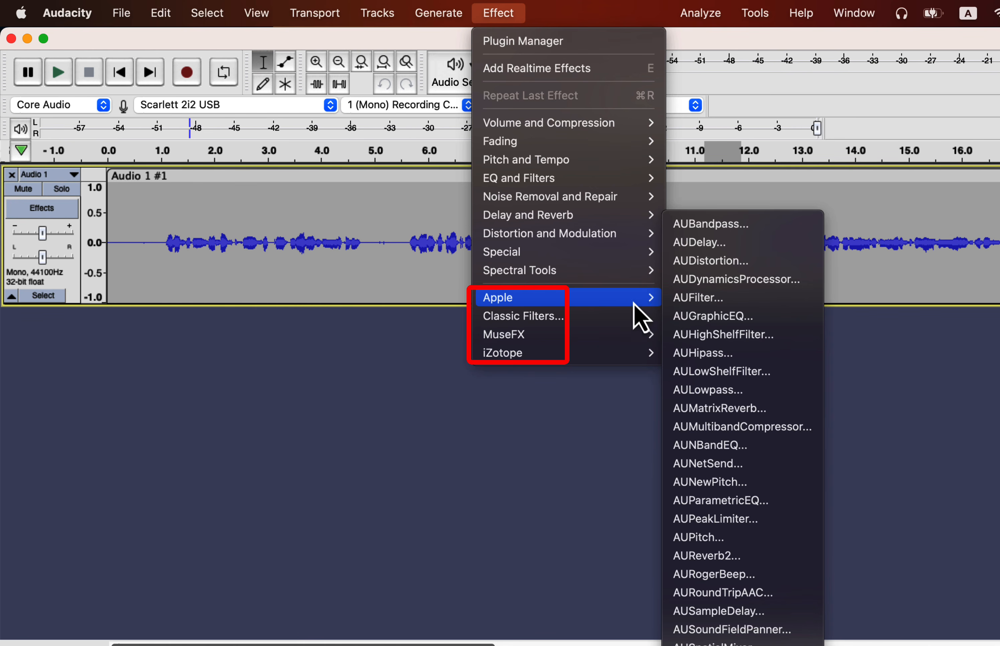
{"action": "mouse_move", "coordinate": [616, 342]}
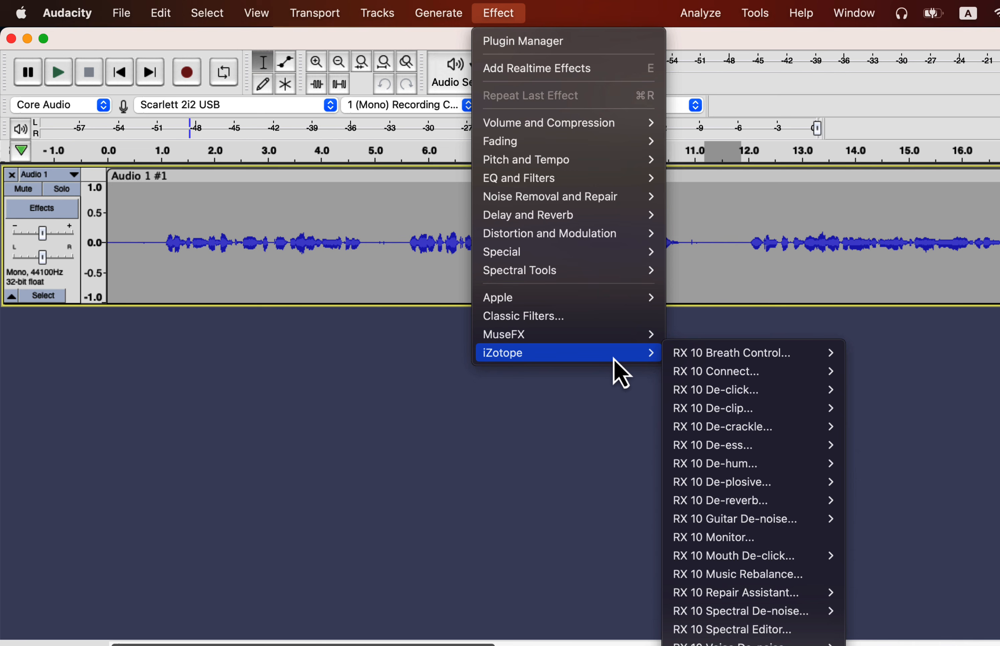
{"action": "mouse_move", "coordinate": [604, 274]}
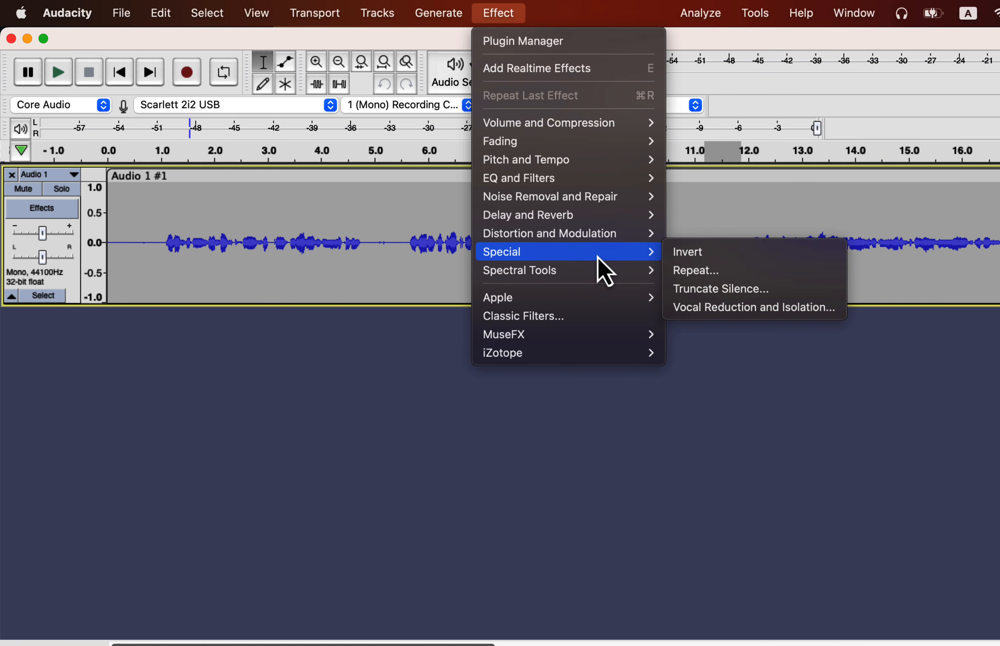
{"action": "mouse_move", "coordinate": [598, 238]}
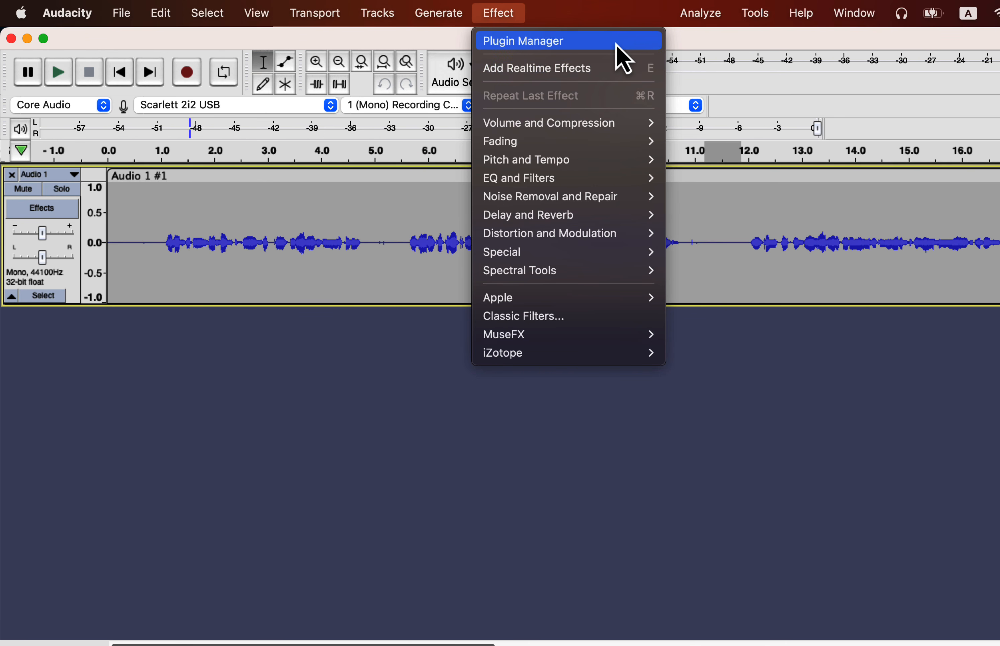
{"action": "mouse_move", "coordinate": [600, 127]}
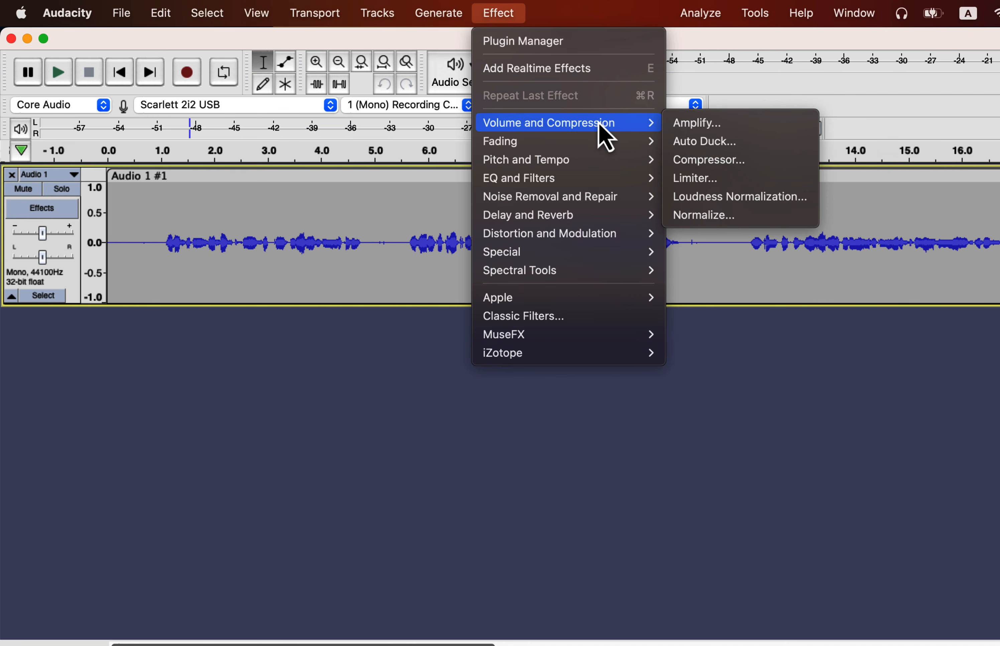
{"action": "mouse_move", "coordinate": [572, 145]}
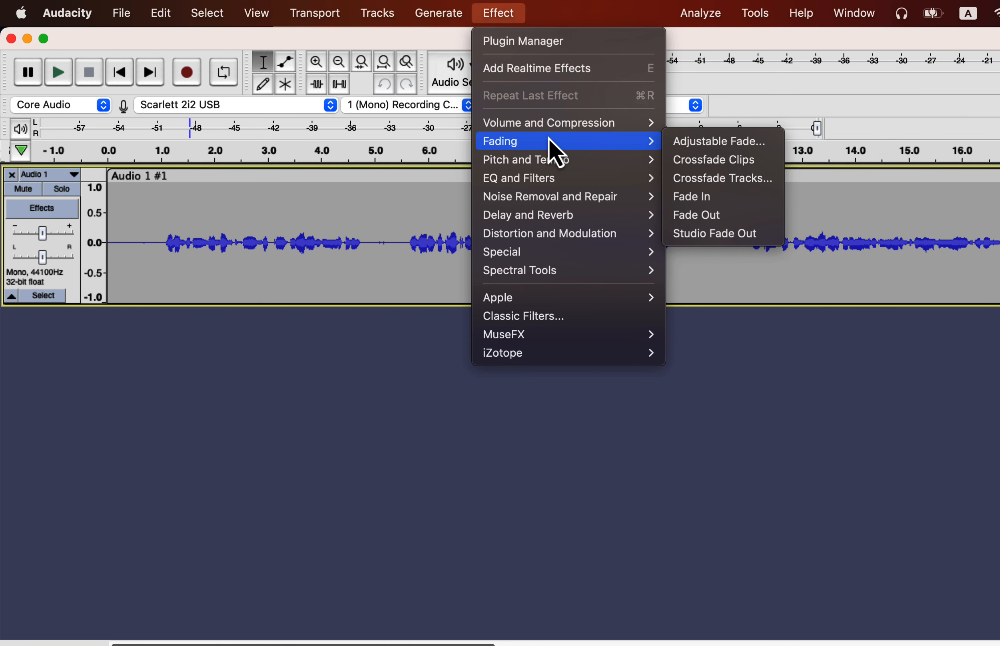
Set the effects preferences to Sorted by Effect Name and look through the resulting list of effects.
{"action": "left_click", "coordinate": [51, 17]}
{"action": "left_click", "coordinate": [64, 71]}
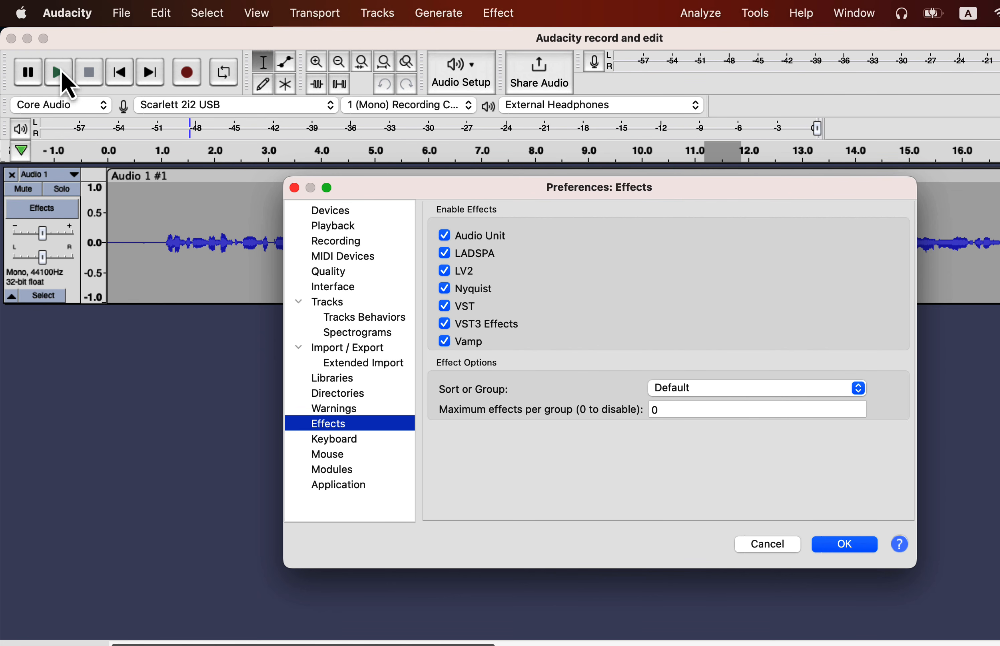
{"action": "left_click", "coordinate": [331, 410]}
{"action": "left_click", "coordinate": [344, 427]}
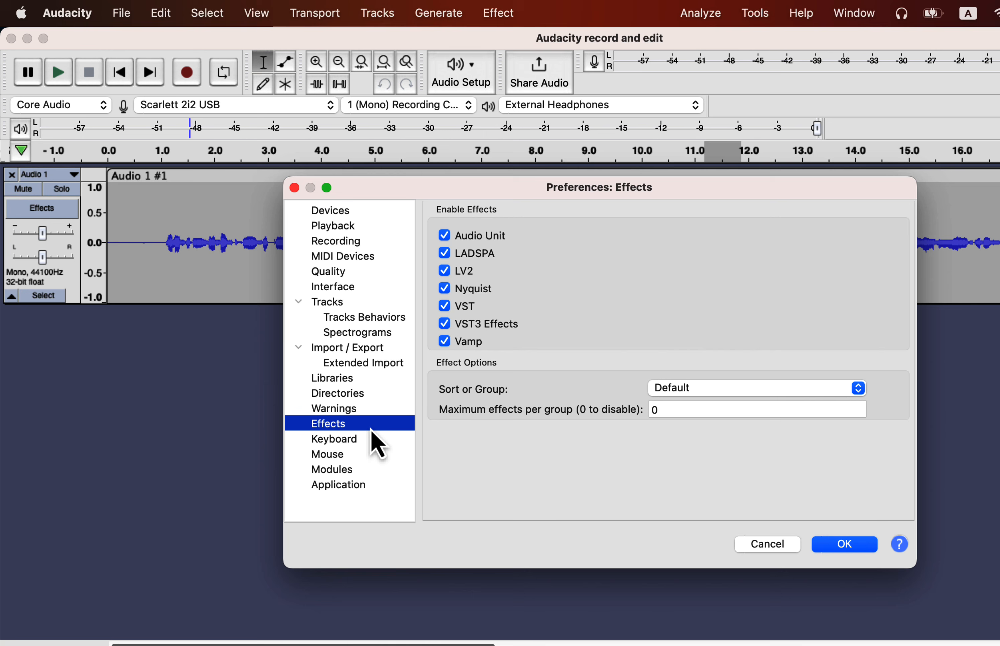
{"action": "left_click", "coordinate": [738, 390]}
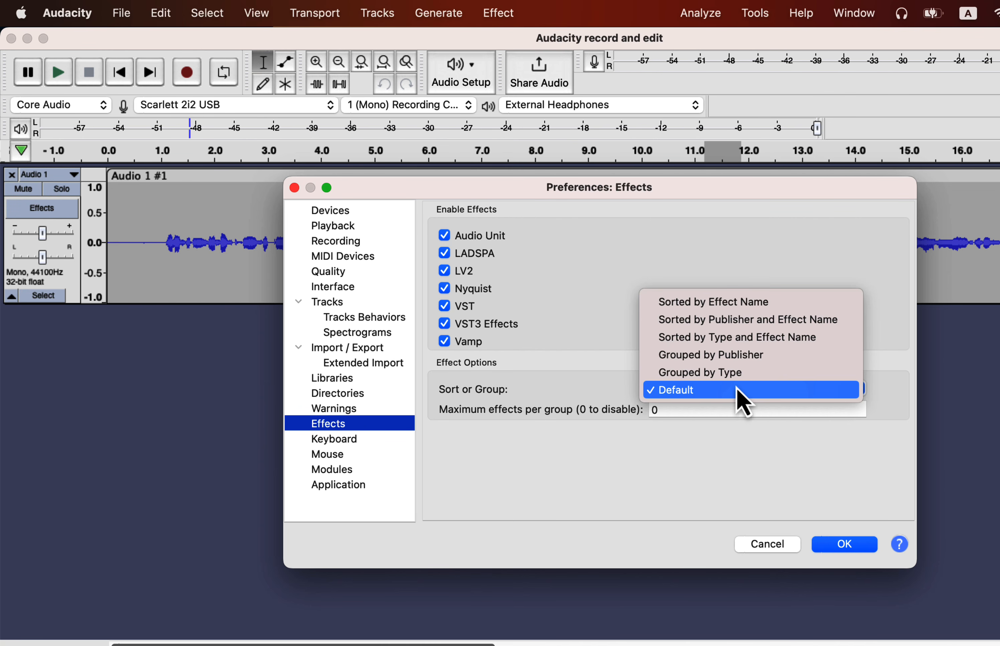
{"action": "left_click", "coordinate": [730, 302]}
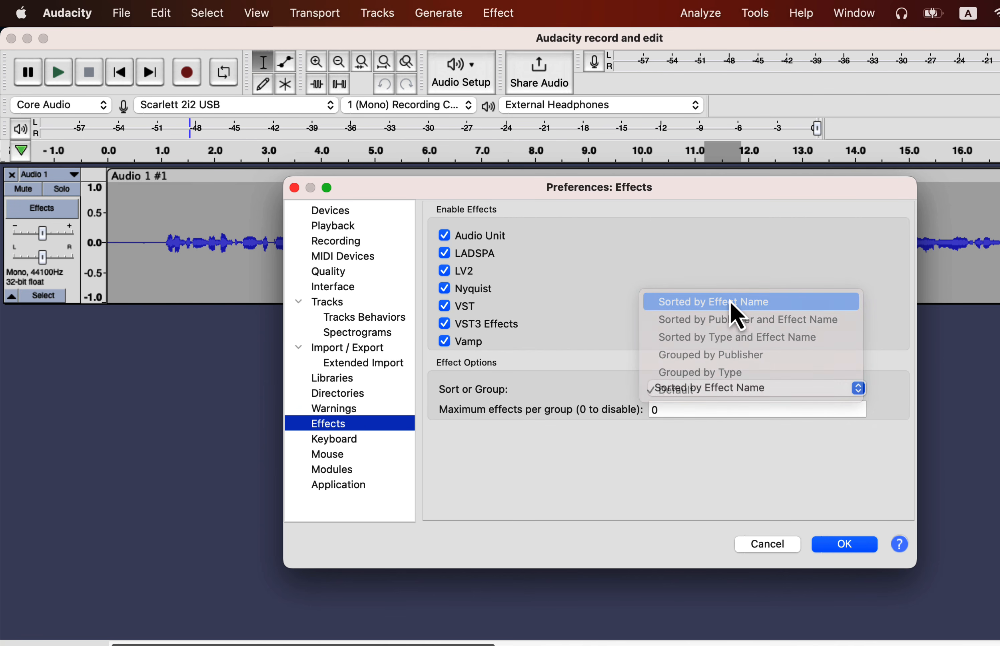
{"action": "left_click", "coordinate": [833, 548]}
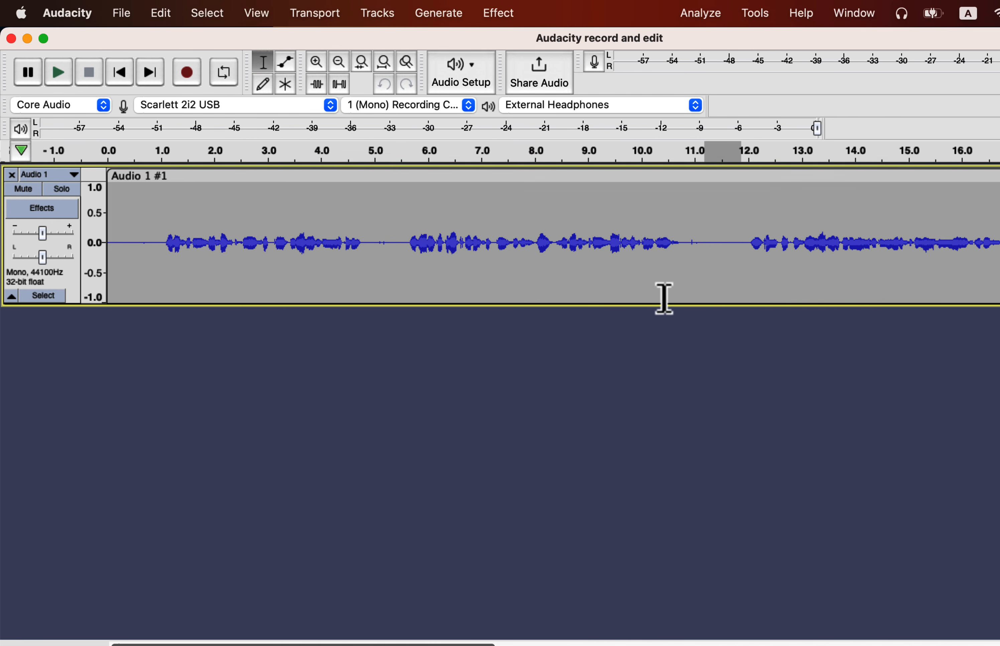
{"action": "left_click", "coordinate": [498, 13]}
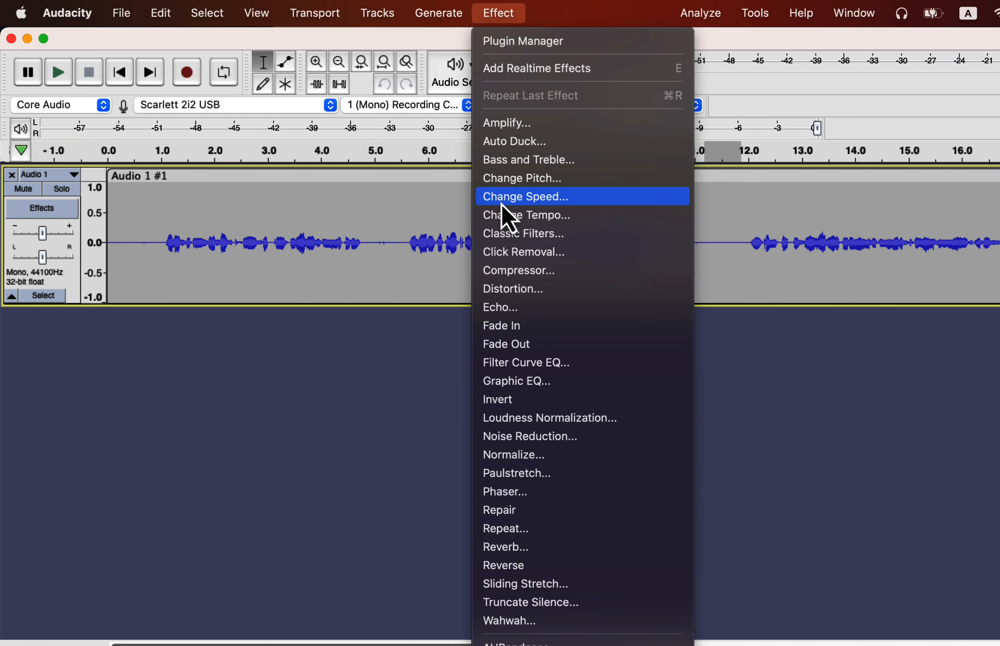
{"action": "scroll", "coordinate": [509, 219], "scroll_direction": "down", "scroll_amount": 3}
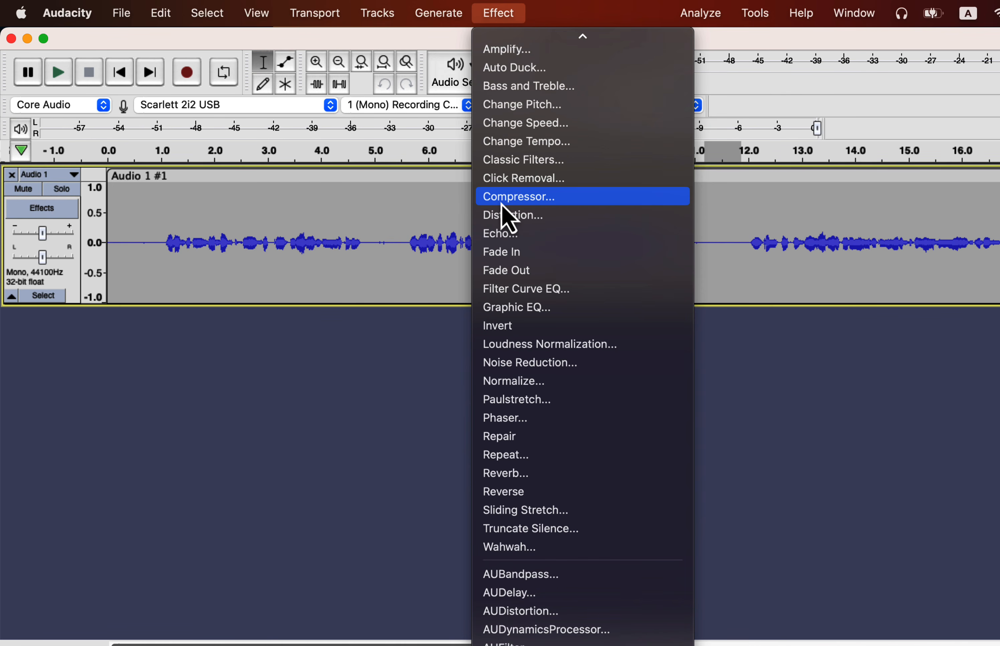
{"action": "scroll", "coordinate": [509, 220], "scroll_direction": "up", "scroll_amount": 3}
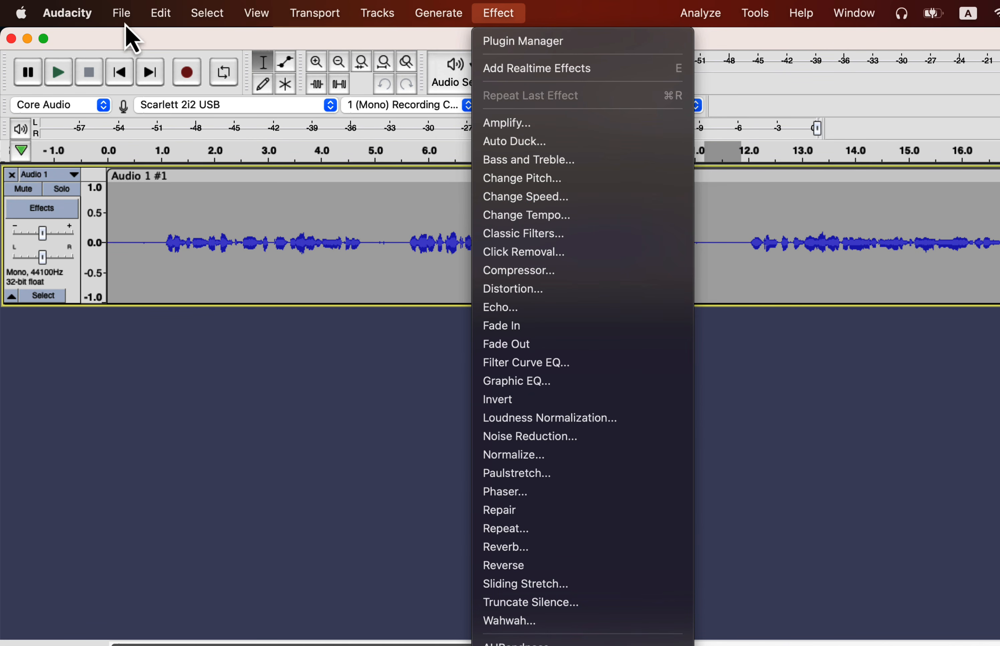
Set the effects' sort or group preference back to Default.
{"action": "mouse_move", "coordinate": [78, 22]}
{"action": "left_click", "coordinate": [71, 75]}
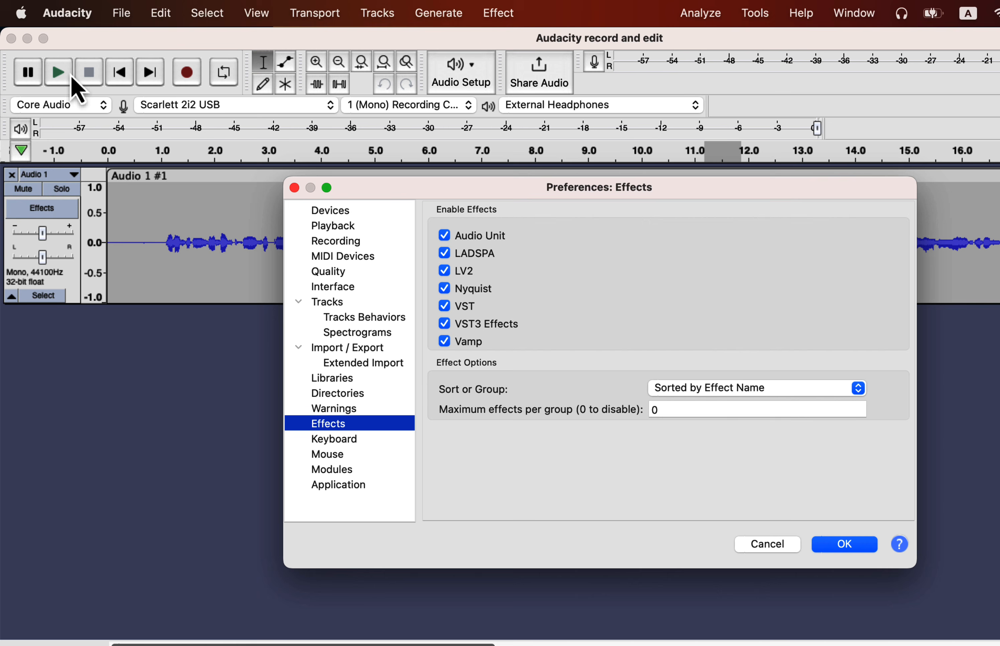
{"action": "left_click", "coordinate": [703, 389]}
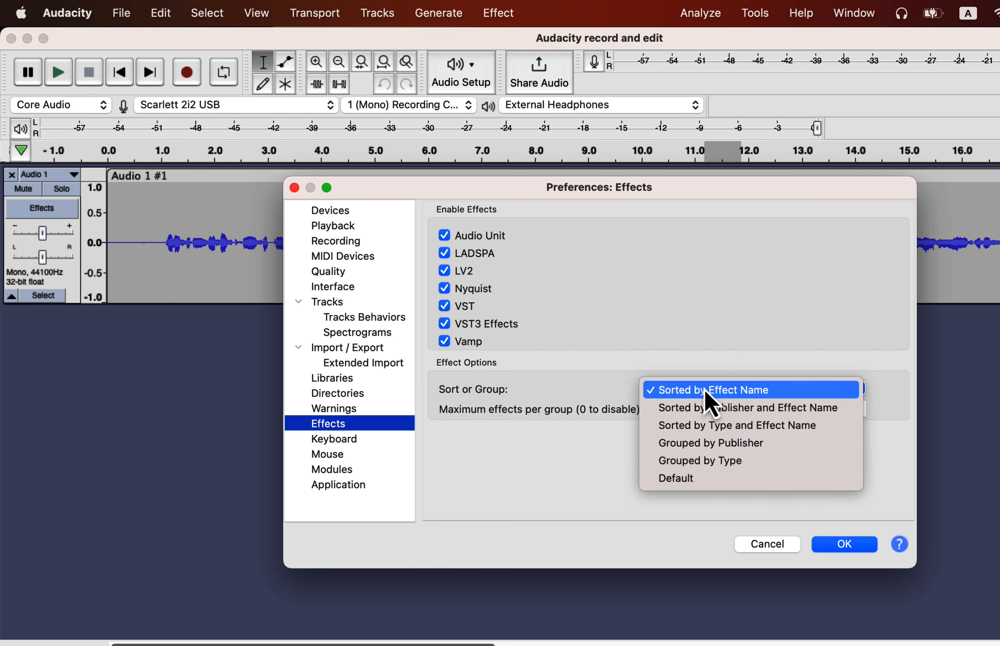
{"action": "left_click", "coordinate": [684, 477]}
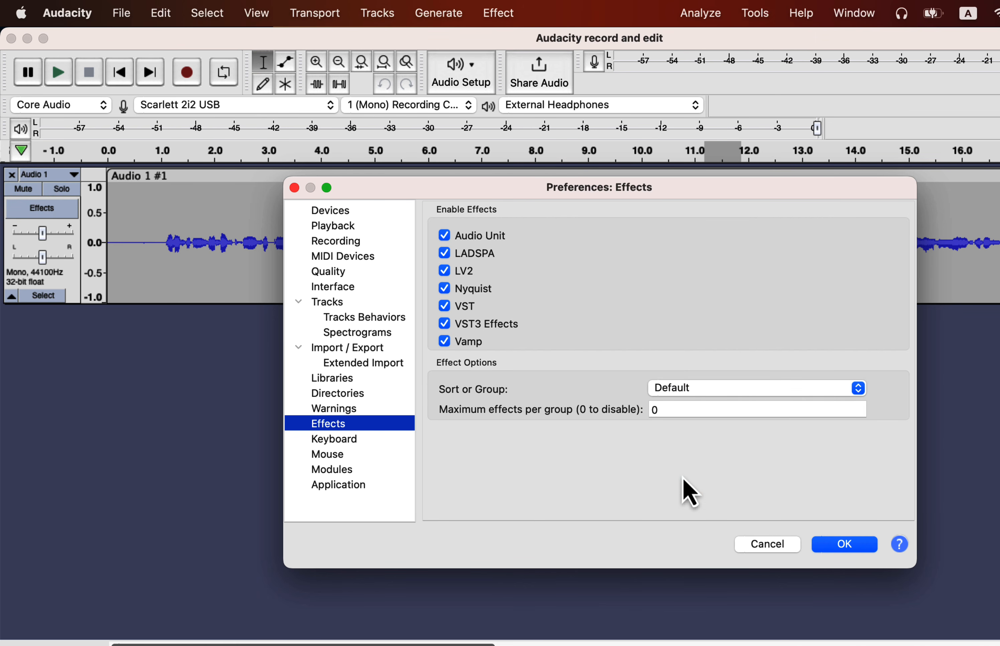
{"action": "left_click", "coordinate": [844, 546]}
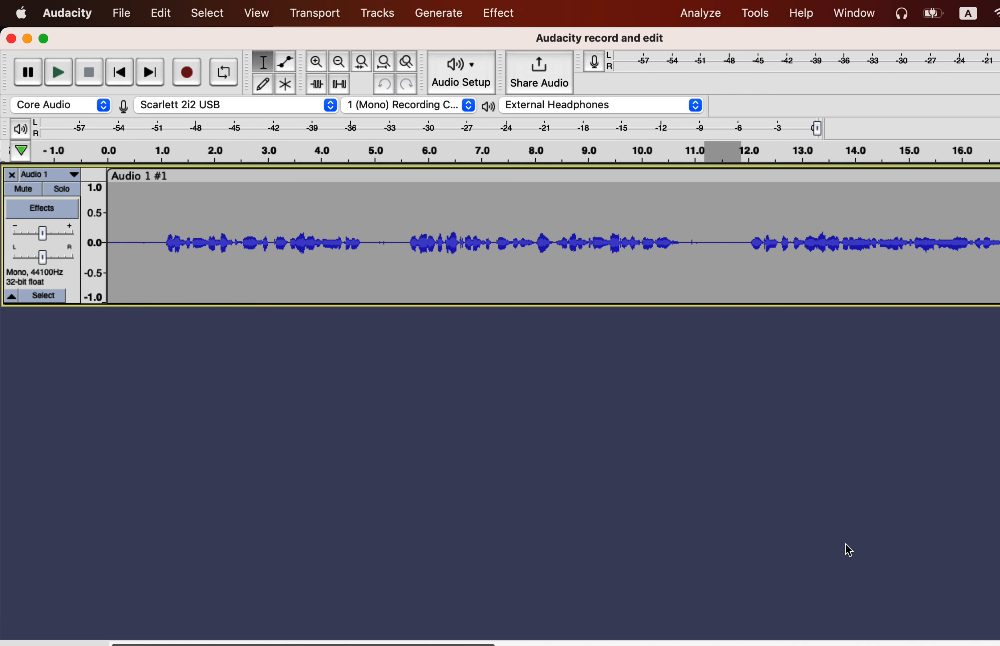
Duplicate the entire audio track and rename the duplicated clip to original.
{"action": "left_click", "coordinate": [500, 13]}
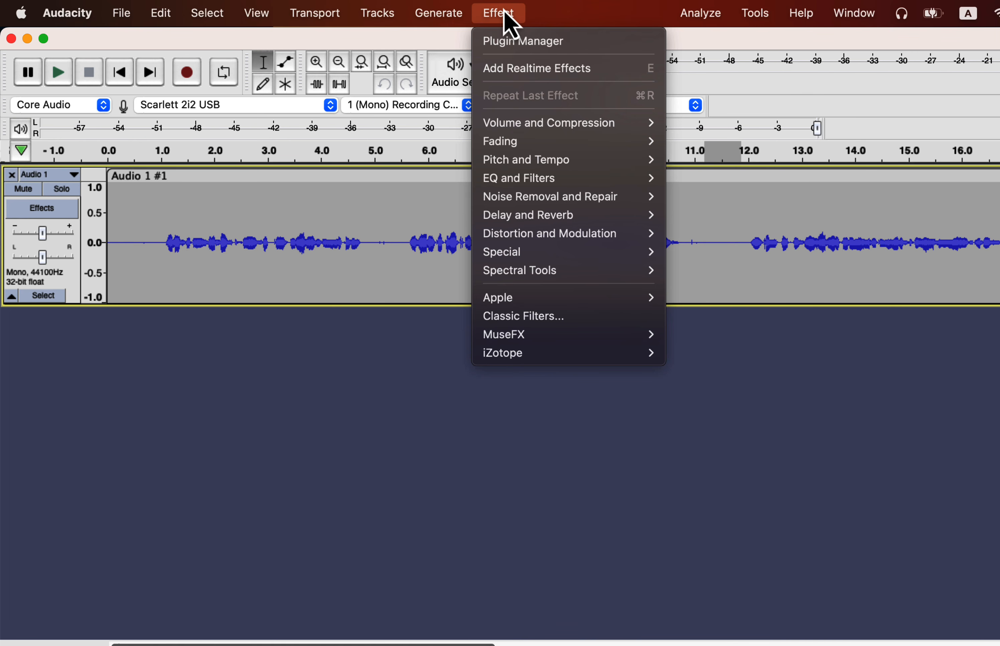
{"action": "left_click", "coordinate": [154, 372]}
{"action": "key", "text": "super+a"}
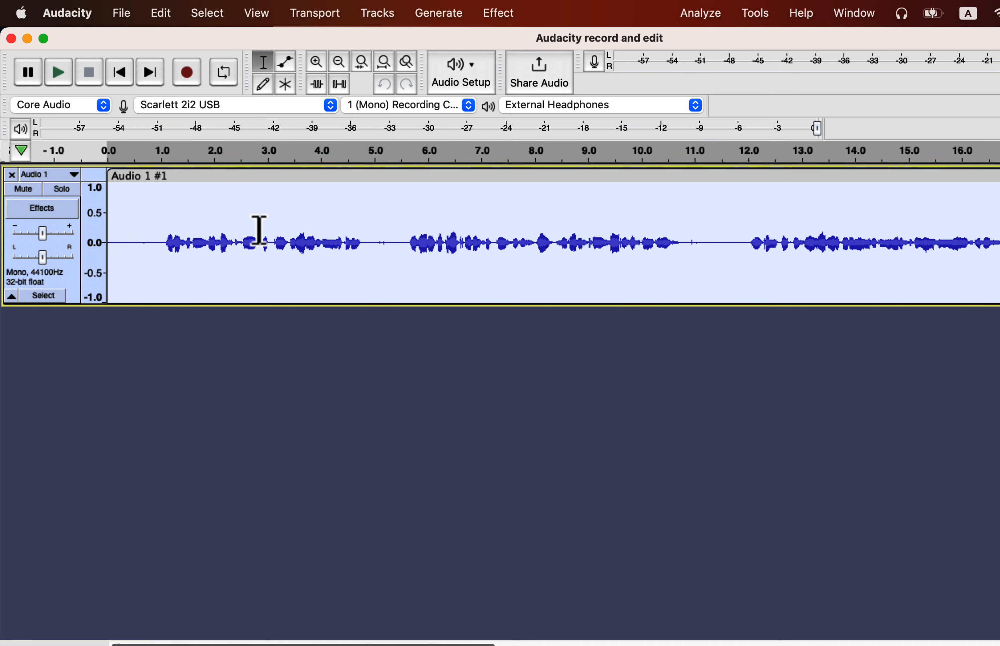
{"action": "key", "text": "super+d"}
{"action": "double_click", "coordinate": [163, 319]}
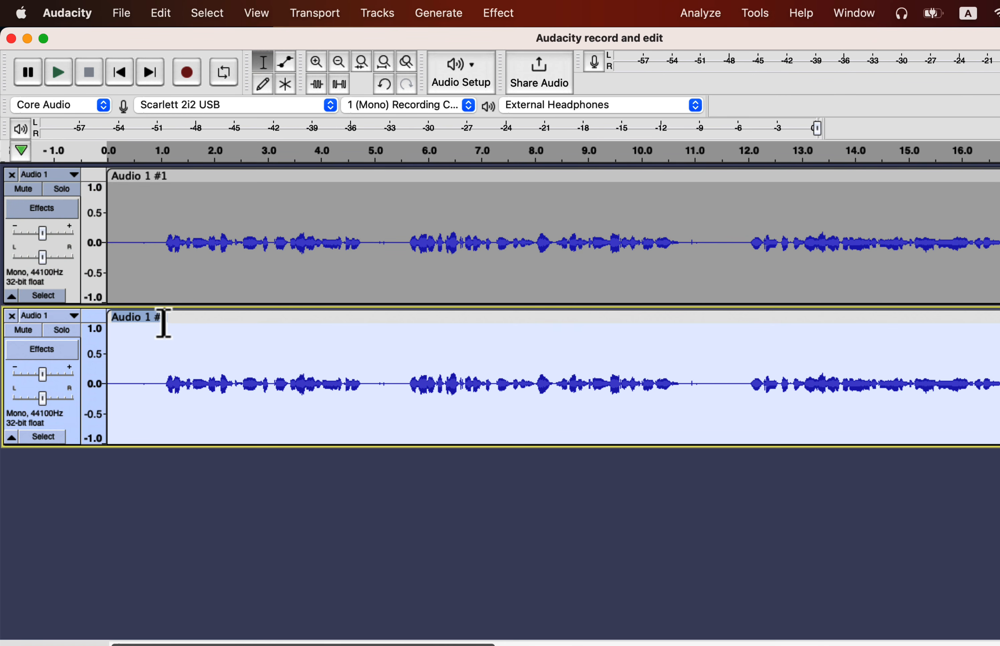
{"action": "type", "text": "original"}
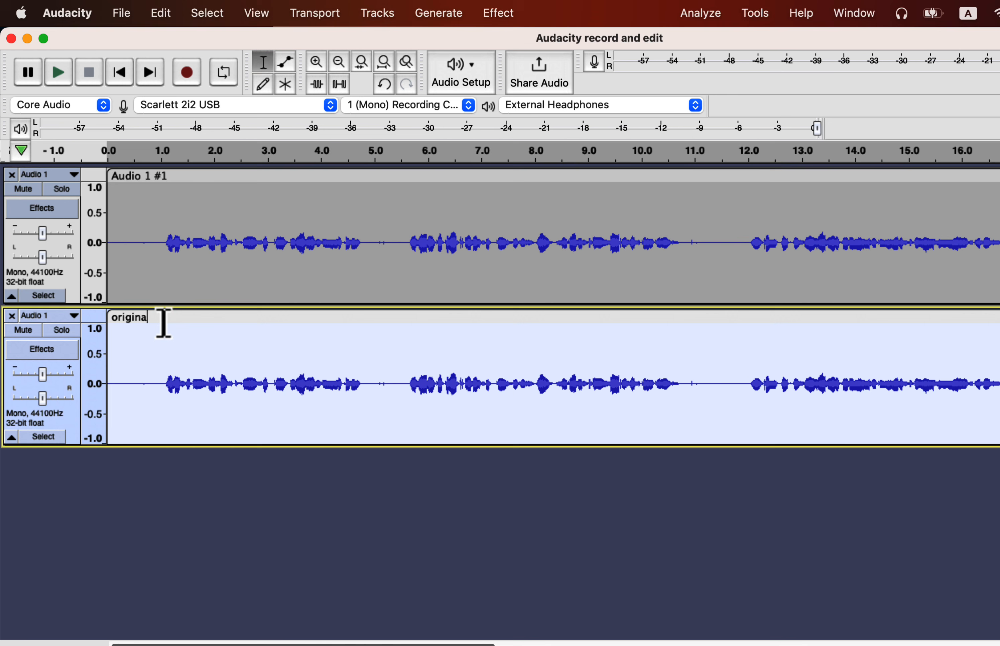
{"action": "key", "text": "Return"}
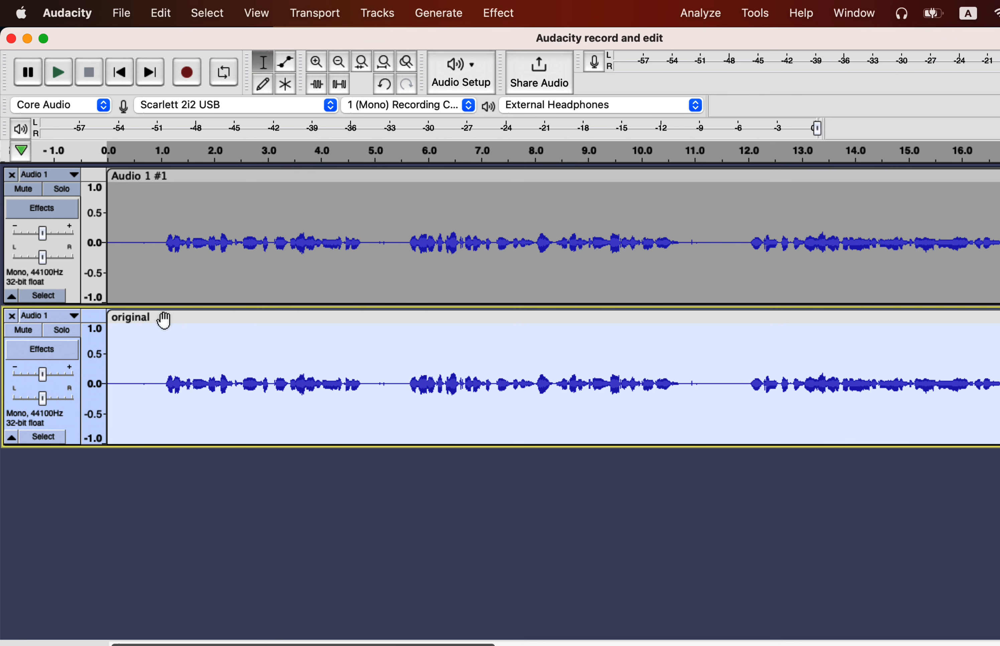
Mute the duplicate track, solo the Audio 1 #1 track, and open the Normalize effect for its audio.
{"action": "left_click", "coordinate": [27, 331]}
{"action": "left_click", "coordinate": [189, 224]}
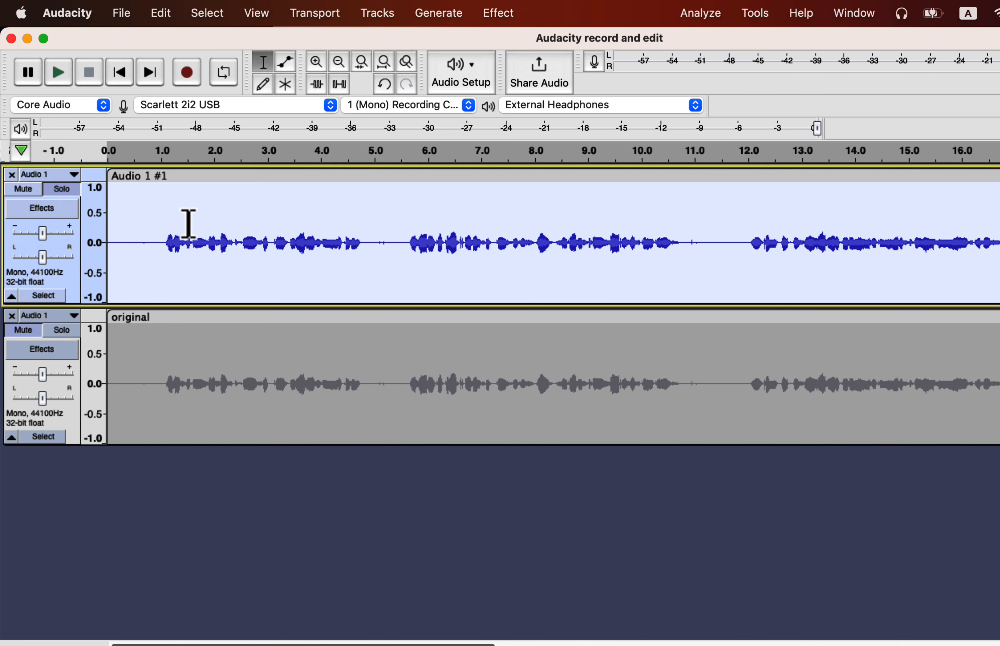
{"action": "left_click", "coordinate": [503, 17]}
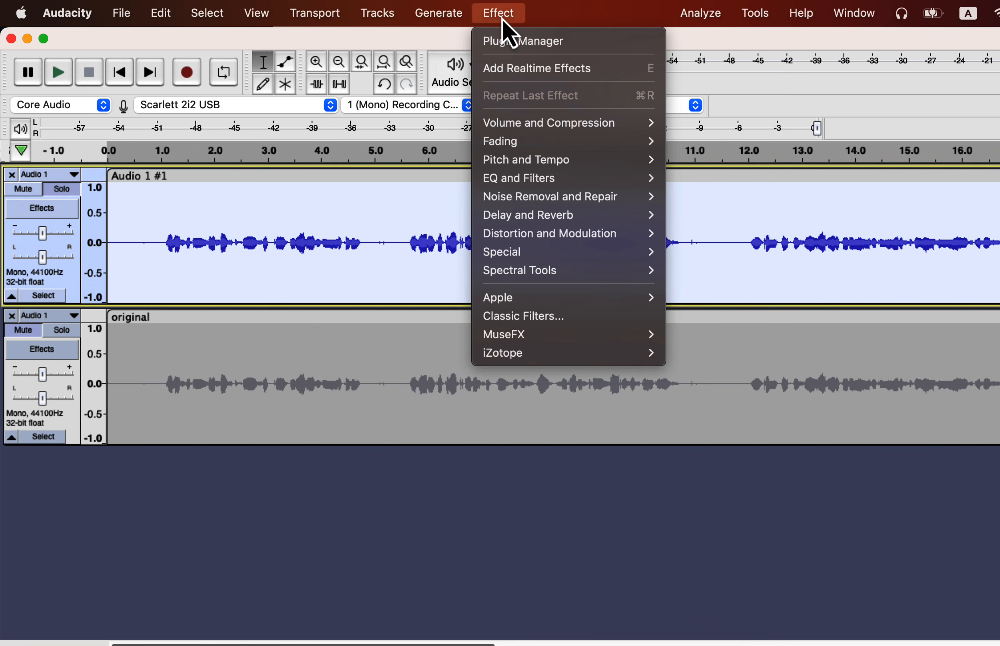
{"action": "mouse_move", "coordinate": [527, 128]}
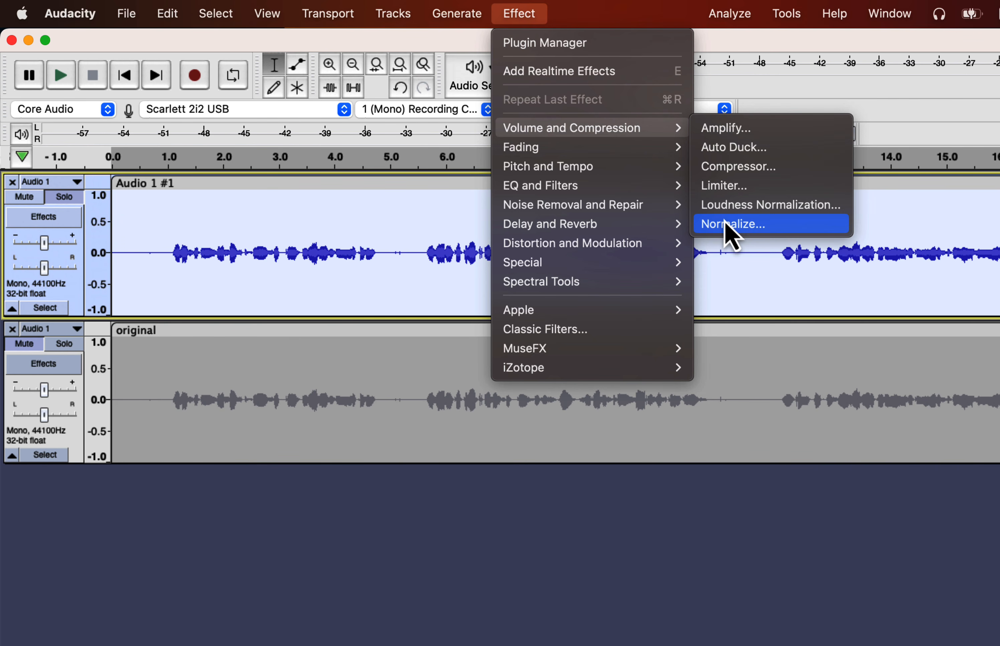
{"action": "left_click", "coordinate": [788, 226]}
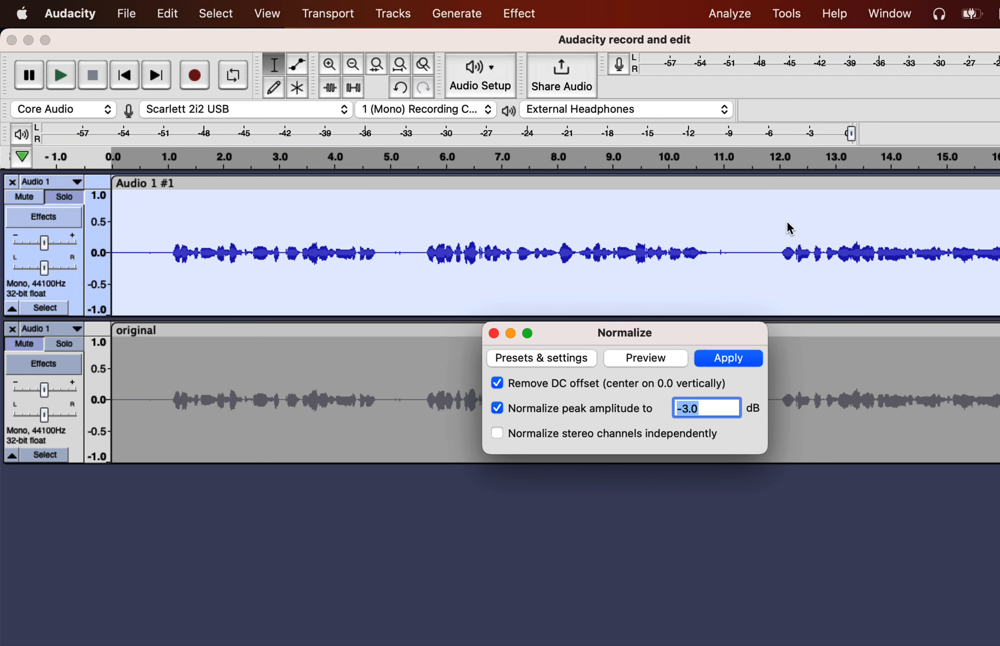
Load the factory Defaults preset in the Normalize effect.
{"action": "left_click", "coordinate": [563, 364]}
{"action": "mouse_move", "coordinate": [563, 450]}
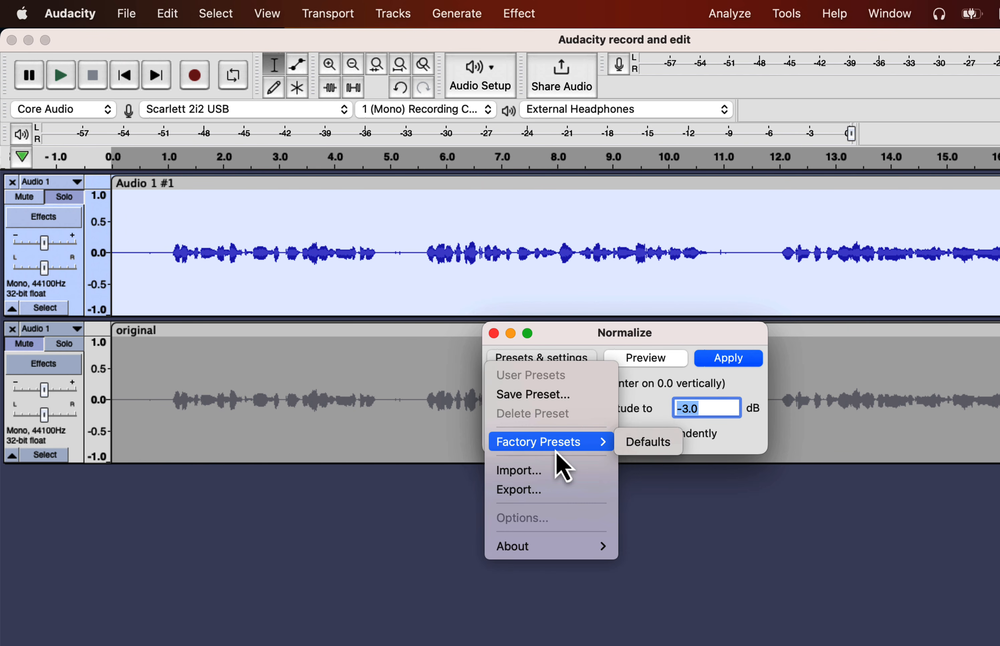
{"action": "left_click", "coordinate": [646, 448]}
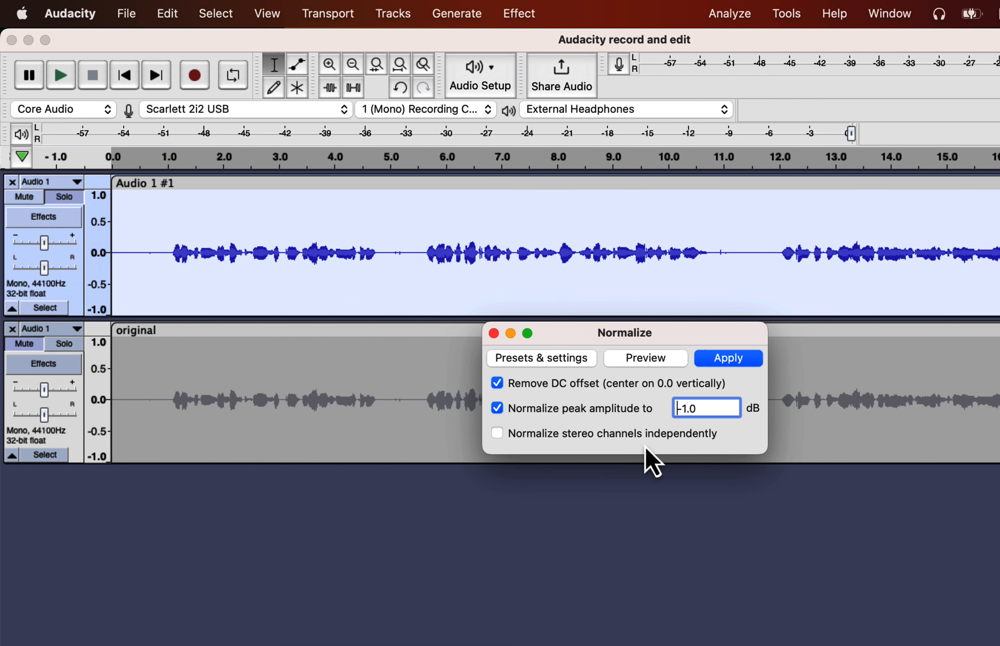
Set the Normalize peak amplitude to -3 dB and apply the effect to the Audio 1 #1 clip.
{"action": "double_click", "coordinate": [705, 407]}
{"action": "key", "text": "BackSpace"}
{"action": "key", "text": "BackSpace"}
{"action": "type", "text": "0"}
{"action": "key", "text": "BackSpace"}
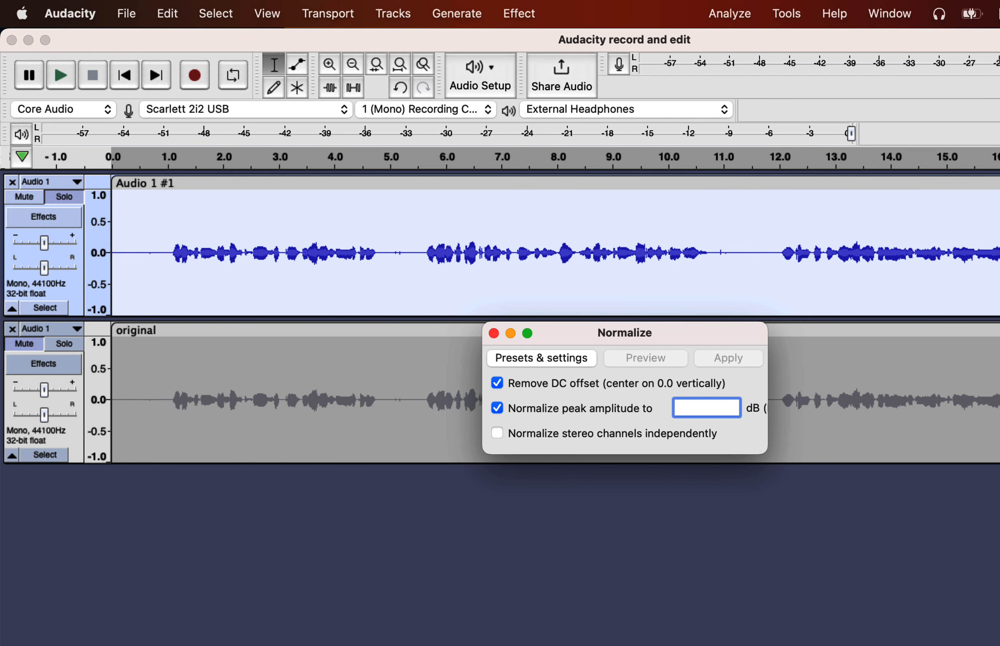
{"action": "type", "text": "8"}
{"action": "key", "text": "BackSpace"}
{"action": "key", "text": "BackSpace"}
{"action": "type", "text": "0"}
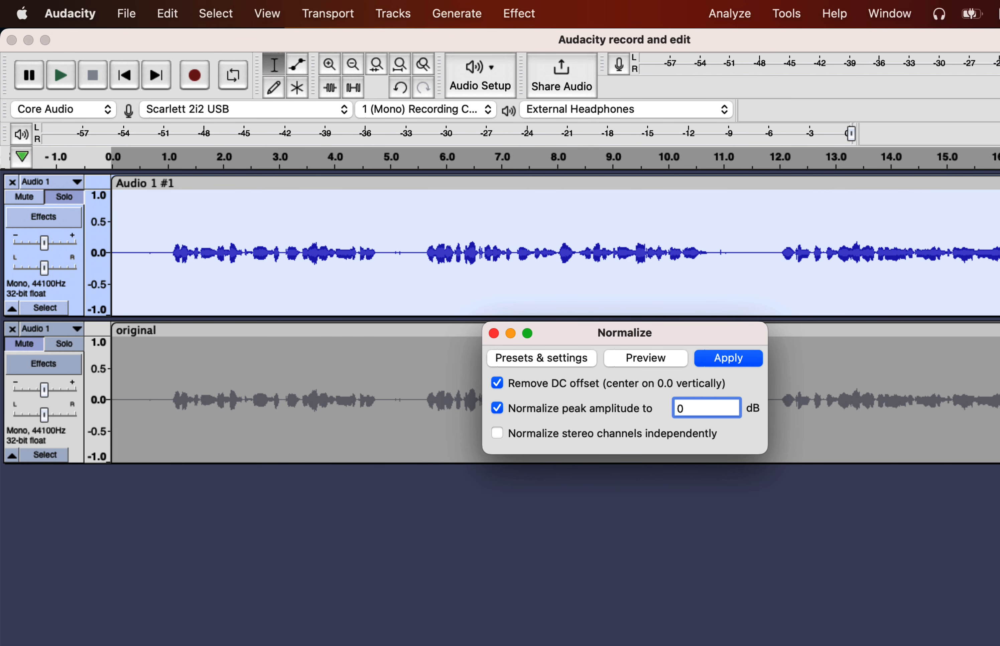
{"action": "key", "text": "BackSpace"}
{"action": "type", "text": "-3"}
{"action": "left_click", "coordinate": [716, 360]}
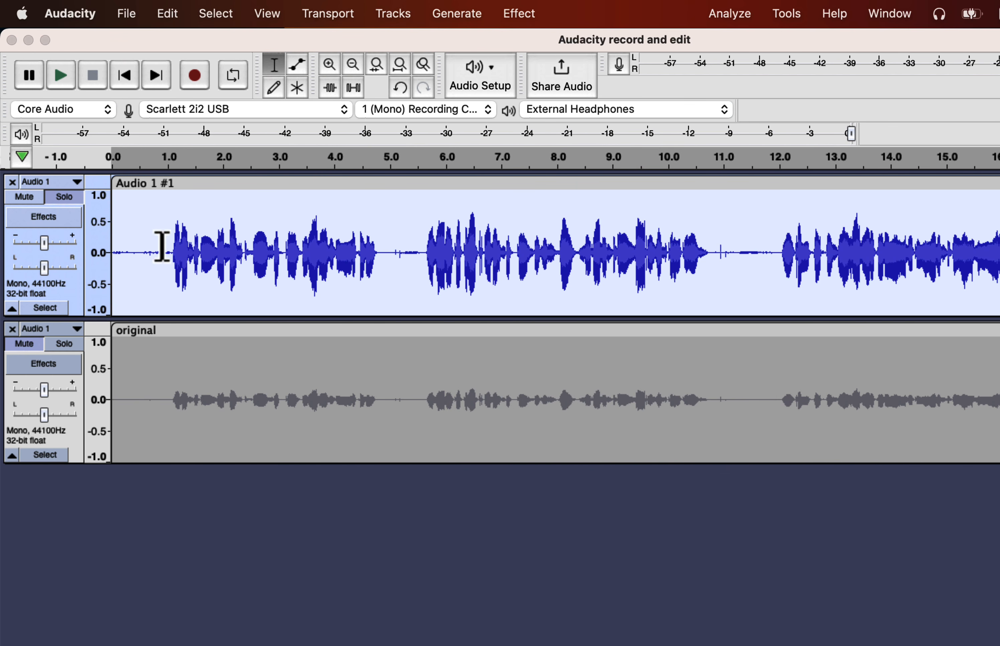
Play the normalized Audio 1 #1 track from its beginning.
{"action": "left_click", "coordinate": [115, 252]}
{"action": "key", "text": "space"}
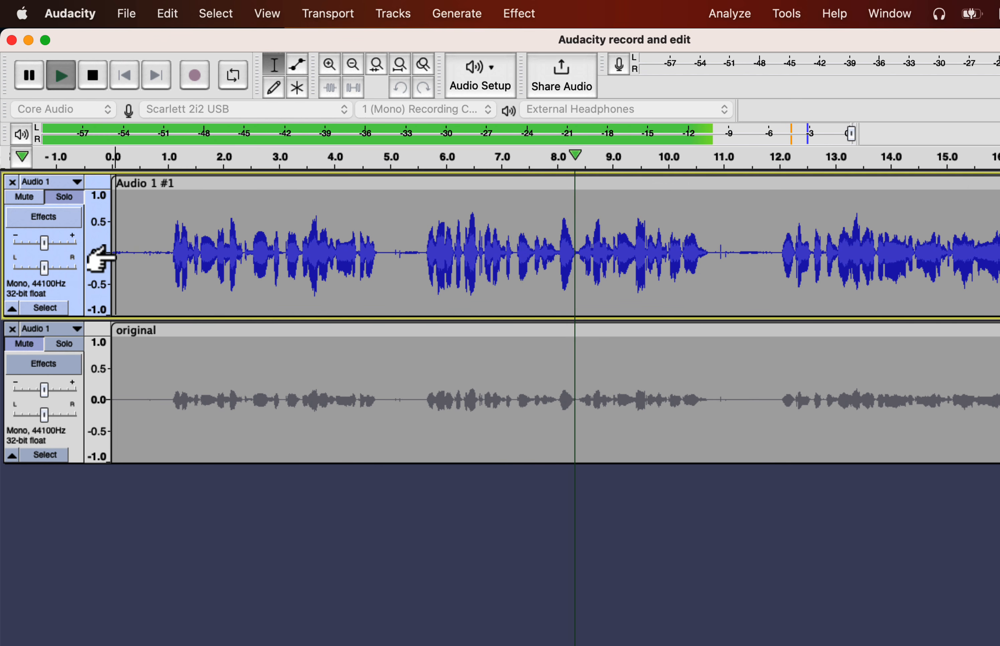
Stop the current playback, play a short passage of the Audio 1 #1 track from about 27 seconds, and stop it.
{"action": "key", "text": "space"}
{"action": "scroll", "coordinate": [157, 255], "scroll_direction": "right", "scroll_amount": 15}
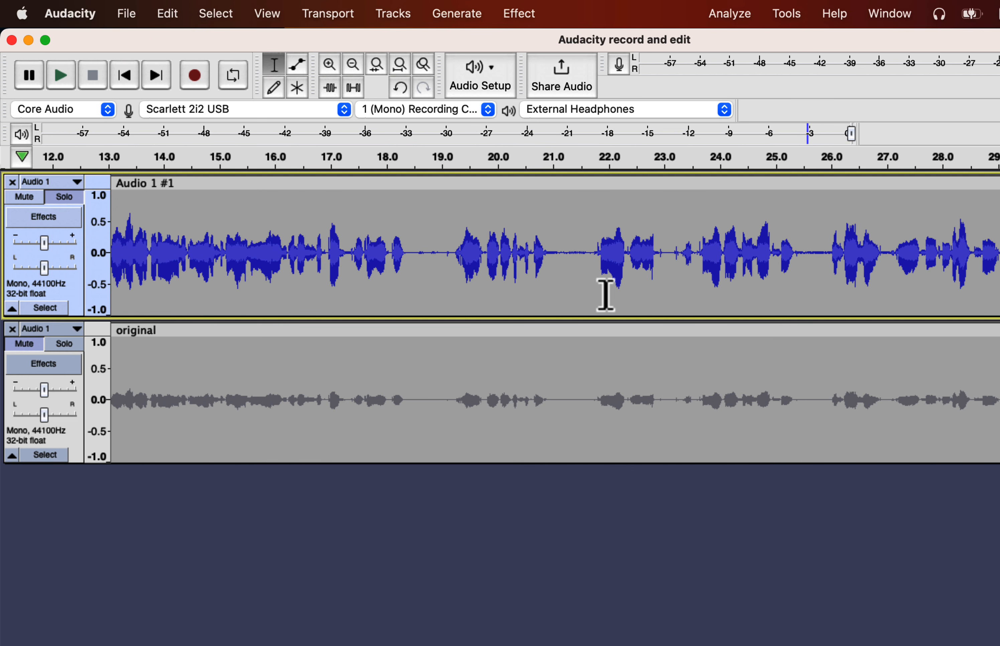
{"action": "left_click", "coordinate": [887, 254]}
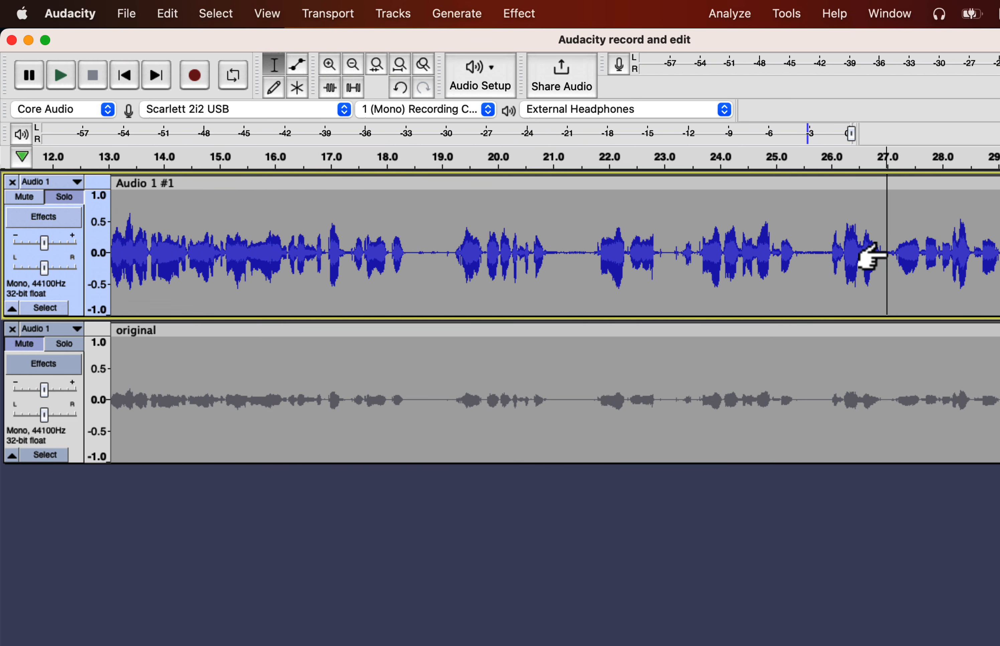
{"action": "key", "text": "space"}
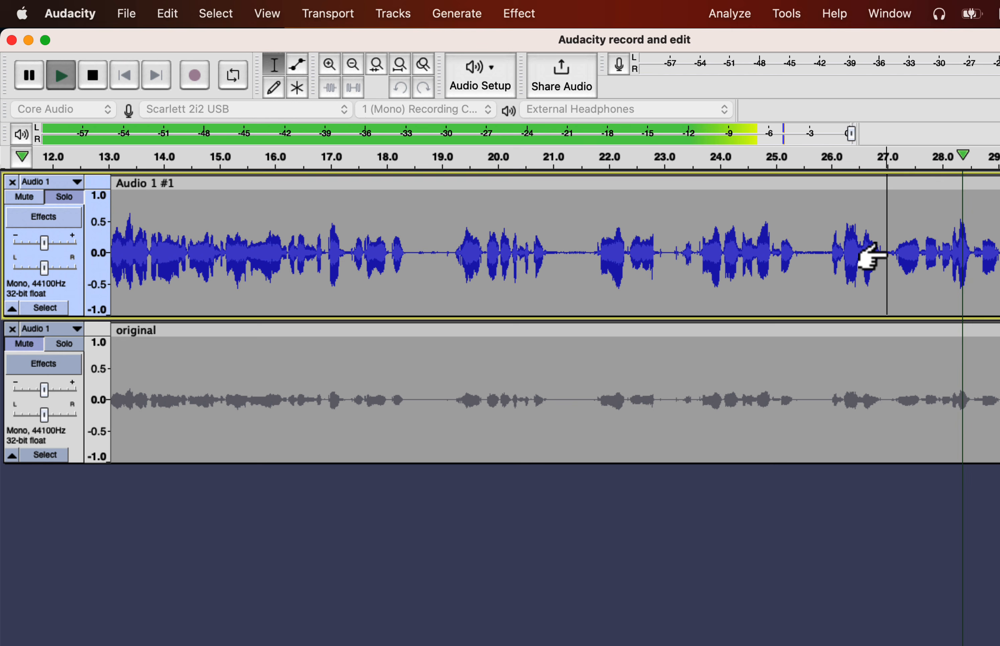
{"action": "key", "text": "space"}
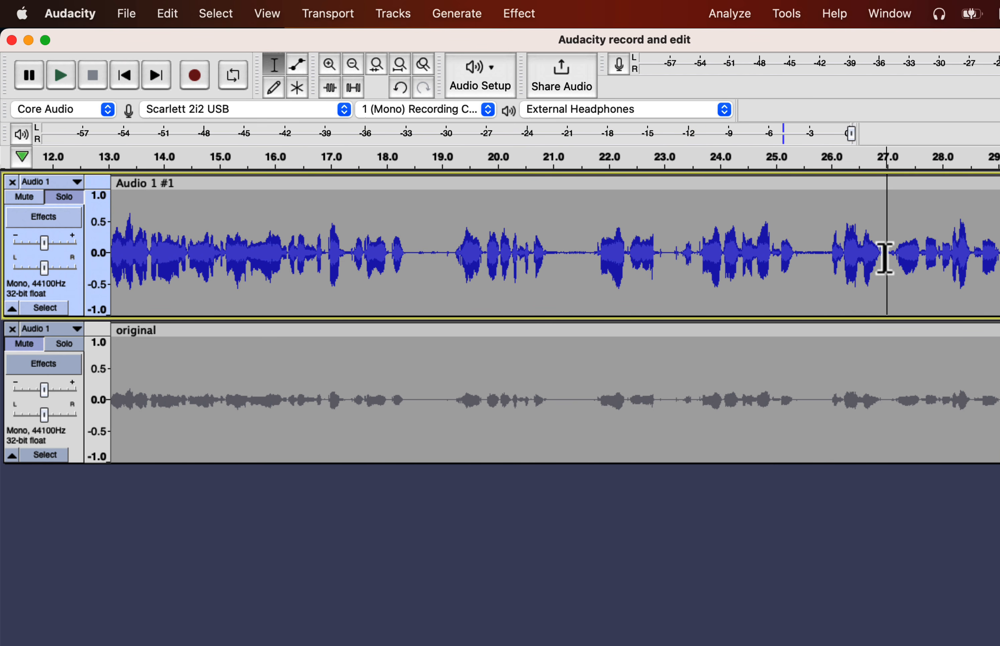
Play the Audio 1 #1 passage that starts at about 38 seconds and stop playback.
{"action": "scroll", "coordinate": [867, 283], "scroll_direction": "right", "scroll_amount": 10}
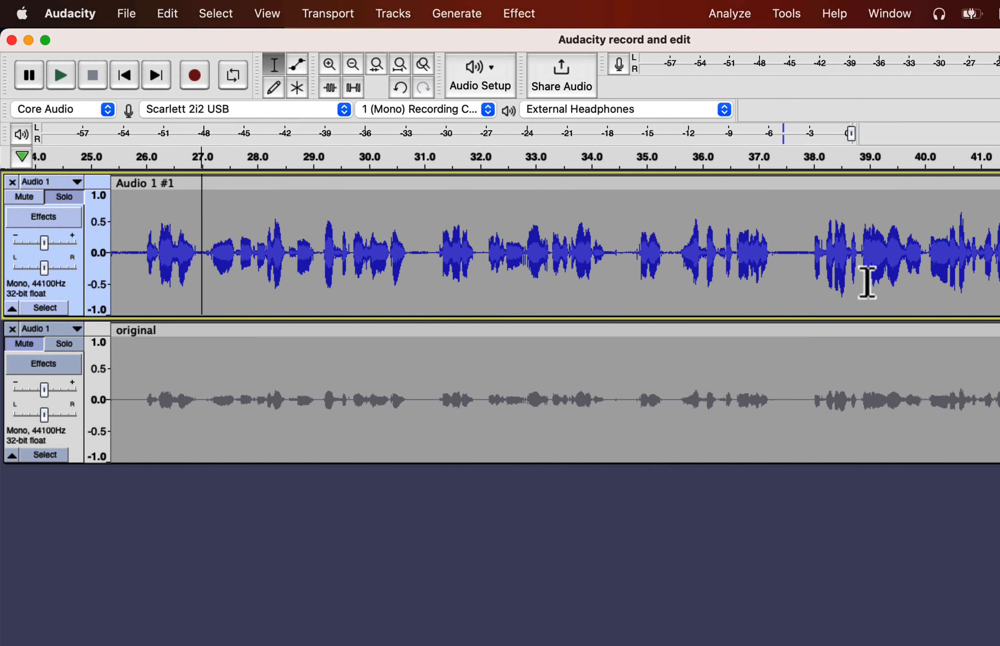
{"action": "scroll", "coordinate": [867, 282], "scroll_direction": "right", "scroll_amount": 5}
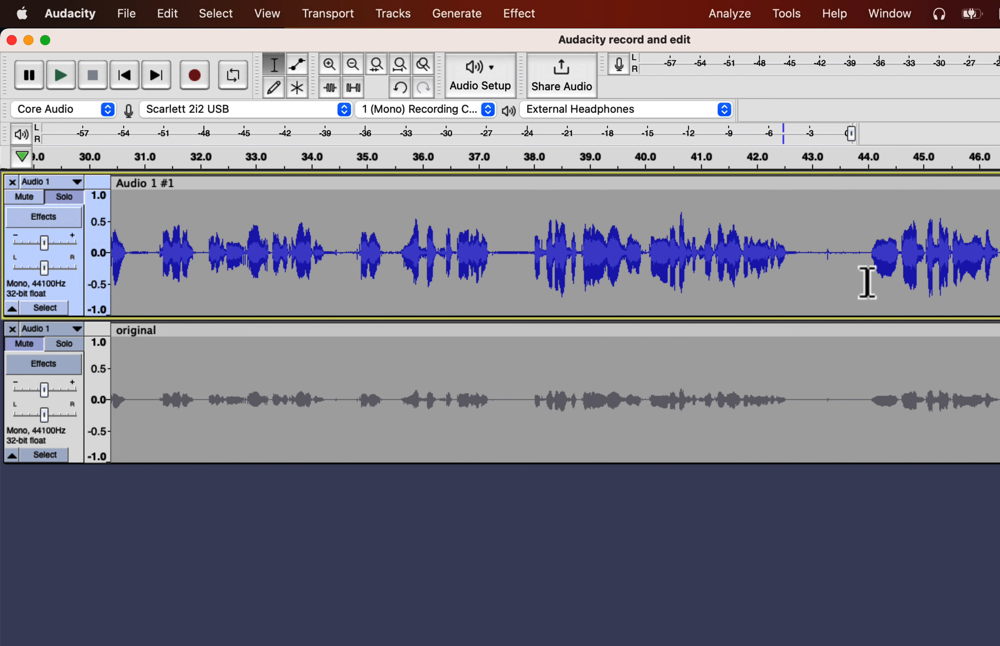
{"action": "left_click", "coordinate": [681, 228]}
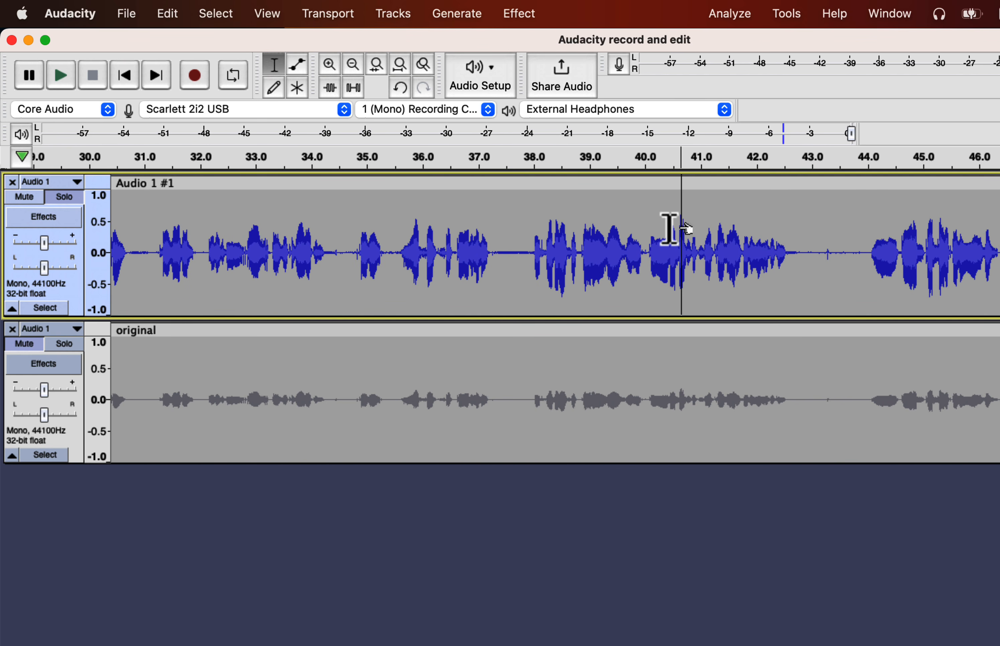
{"action": "left_click", "coordinate": [530, 235]}
{"action": "key", "text": "space"}
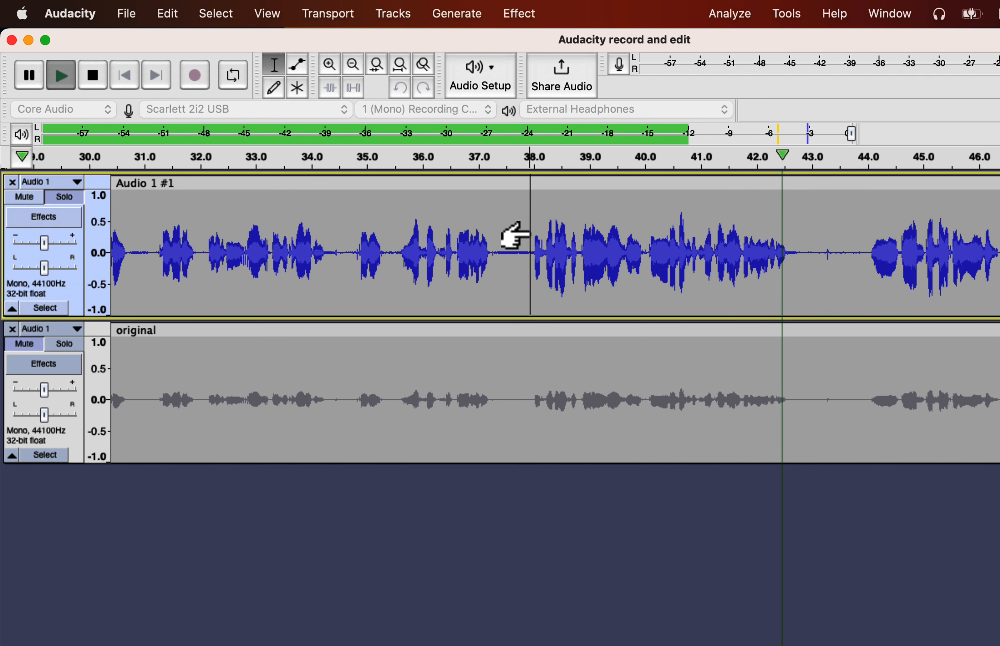
{"action": "key", "text": "space"}
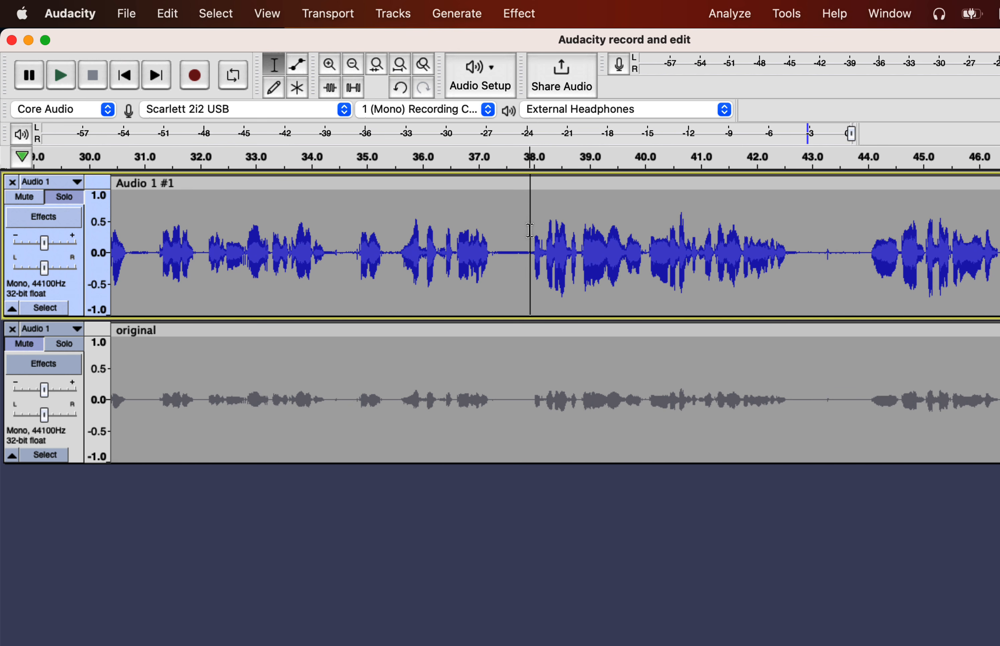
Select about the first second of the Audio 1 #1 track, before the speech begins, and play that selection.
{"action": "scroll", "coordinate": [525, 234], "scroll_direction": "right", "scroll_amount": 5}
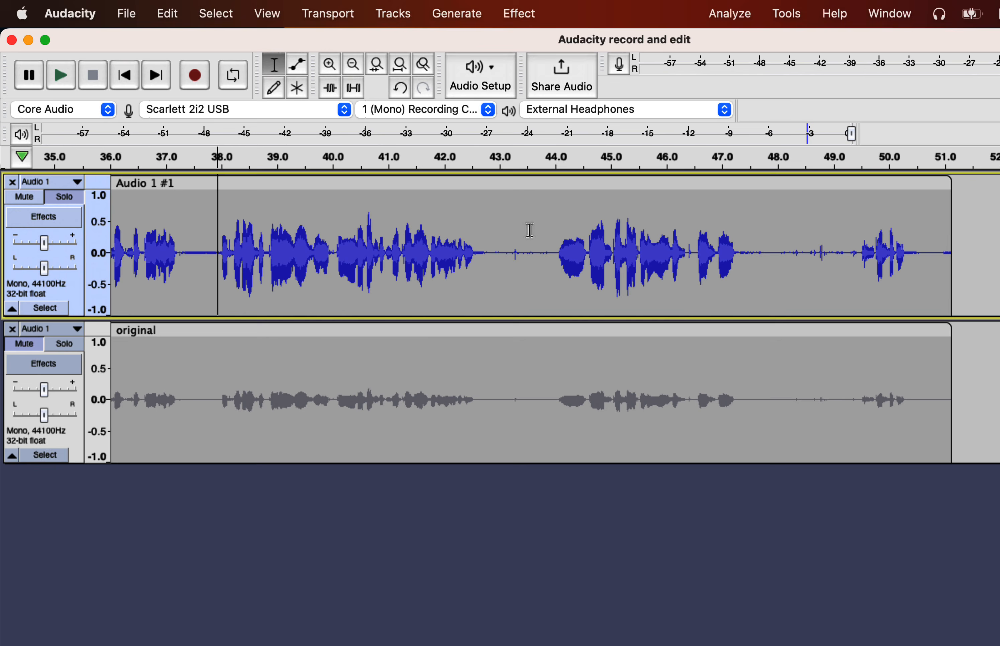
{"action": "scroll", "coordinate": [530, 230], "scroll_direction": "left", "scroll_amount": 20}
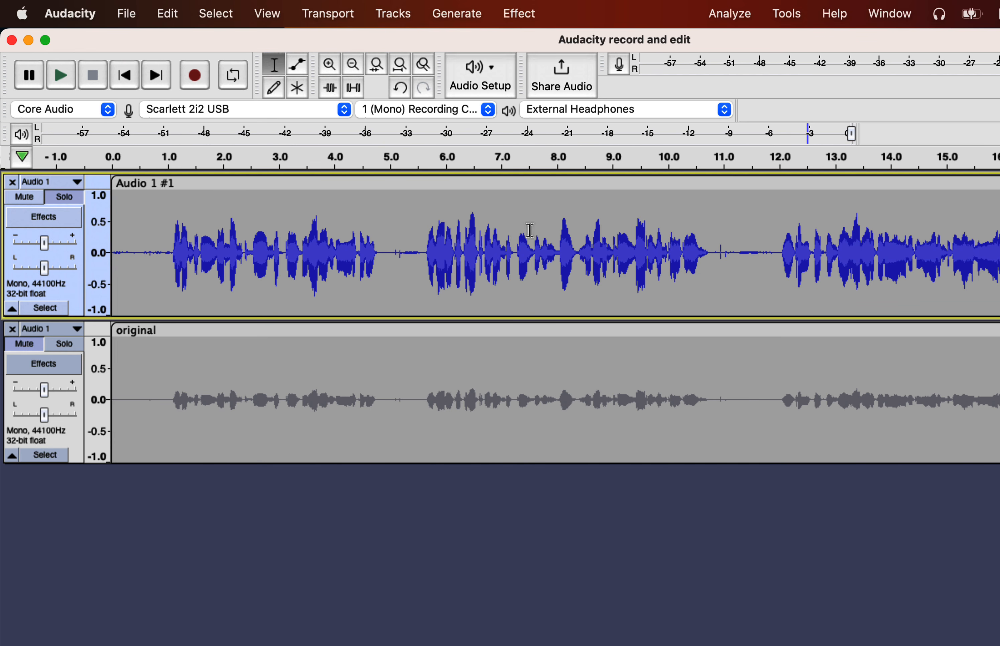
{"action": "left_click", "coordinate": [168, 252]}
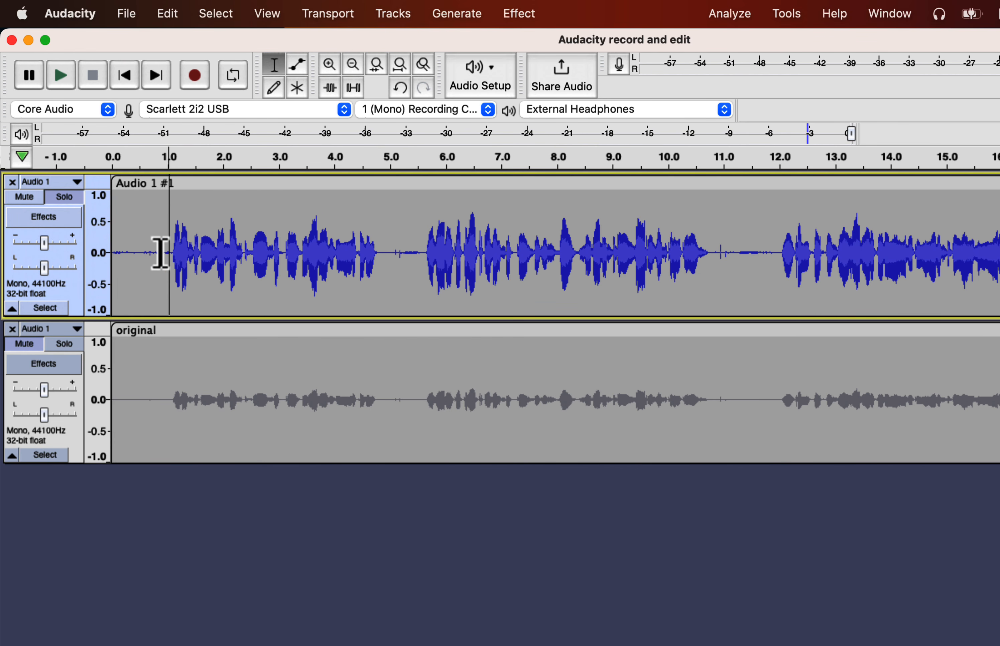
{"action": "left_click_drag", "start_coordinate": [160, 252], "coordinate": [101, 269]}
{"action": "key", "text": "space"}
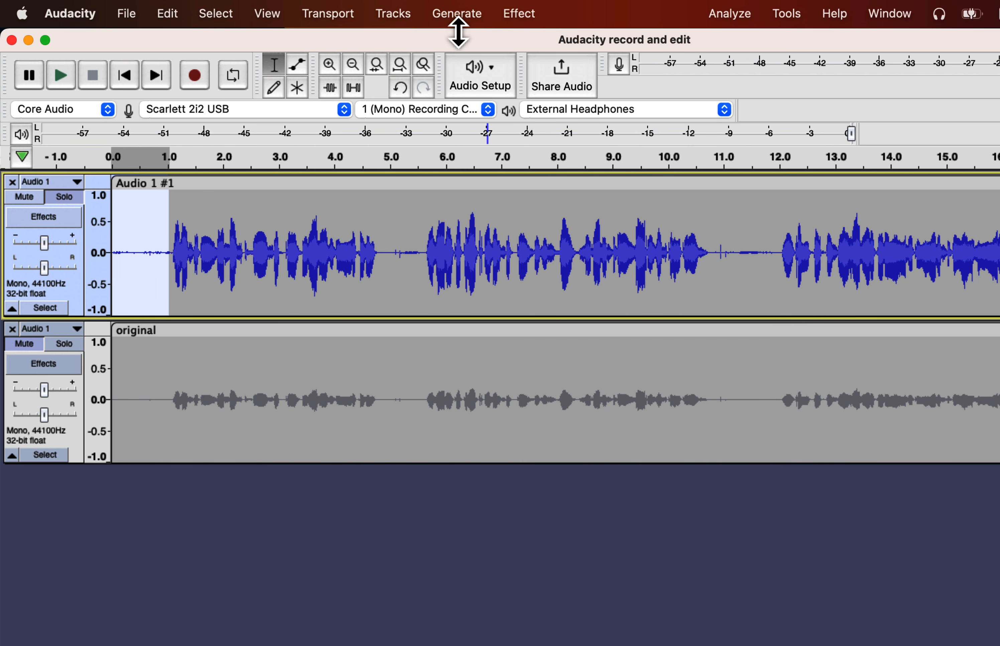
Capture a noise profile from the selected first second with the Noise Reduction effect.
{"action": "left_click", "coordinate": [519, 14]}
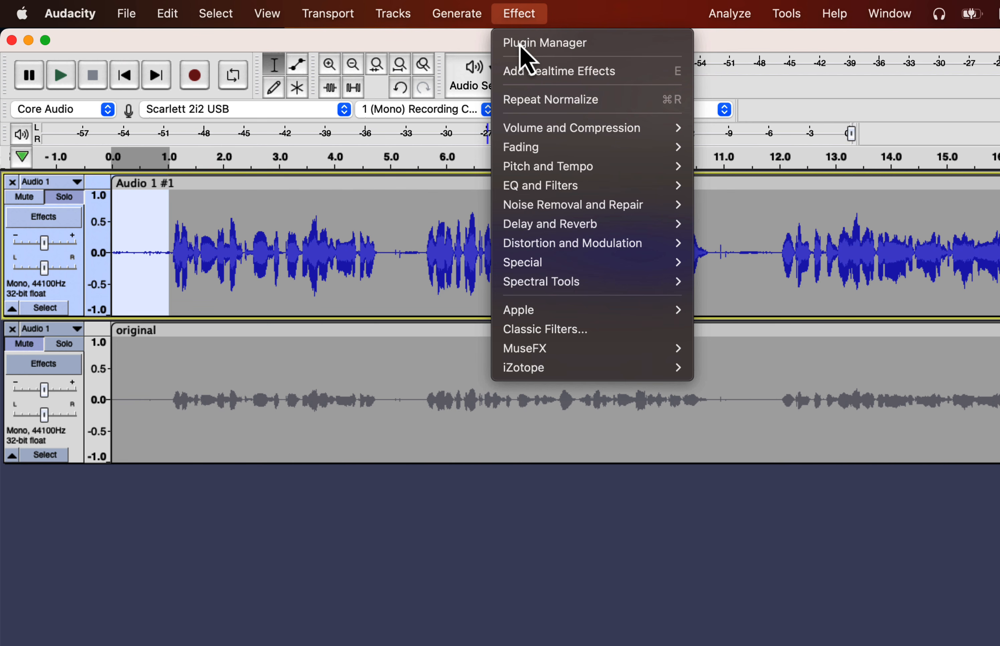
{"action": "mouse_move", "coordinate": [538, 206]}
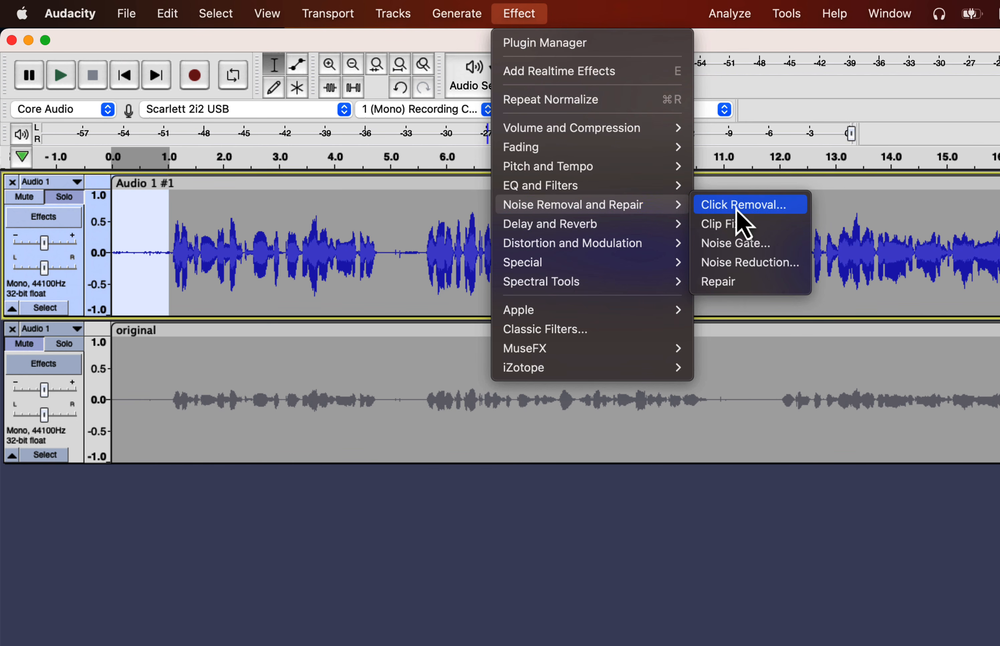
{"action": "left_click", "coordinate": [737, 264]}
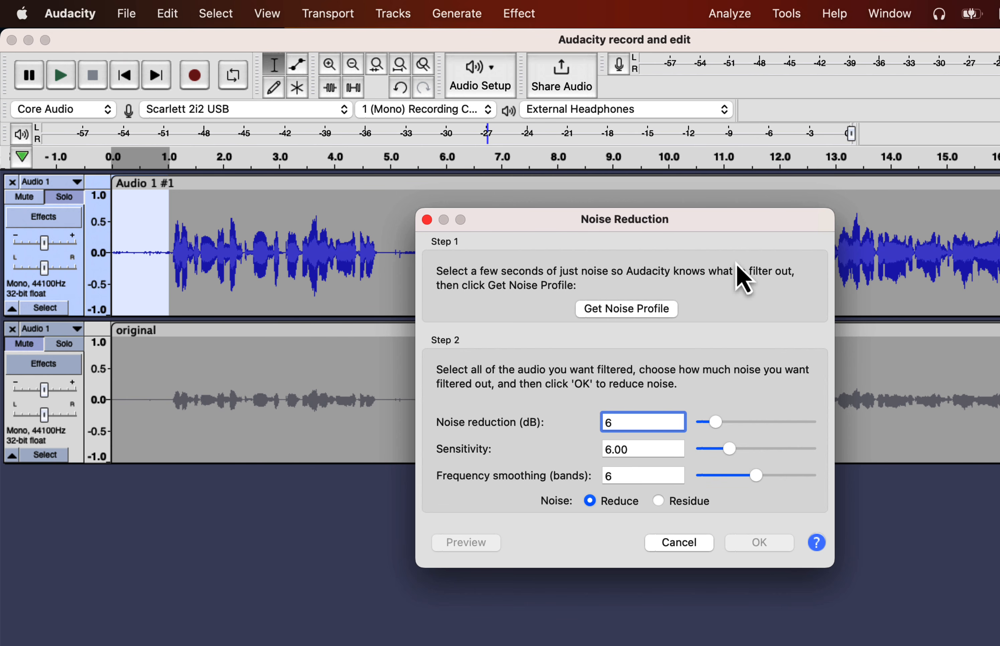
{"action": "left_click", "coordinate": [622, 311]}
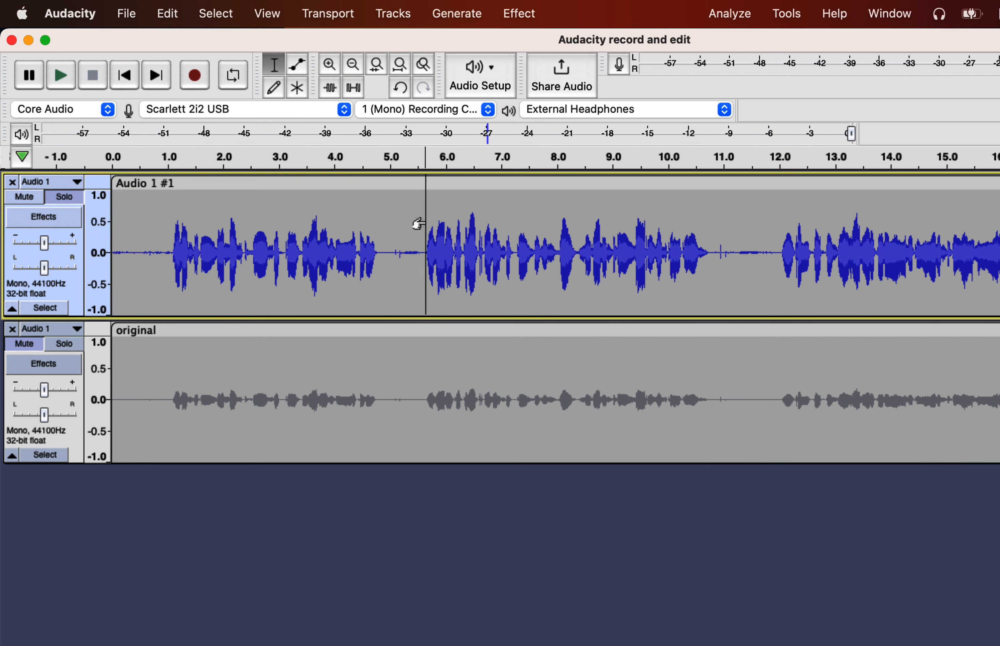
Select the entire Audio 1 #1 clip and reopen the Noise Reduction effect for it.
{"action": "double_click", "coordinate": [422, 223]}
{"action": "left_click", "coordinate": [519, 14]}
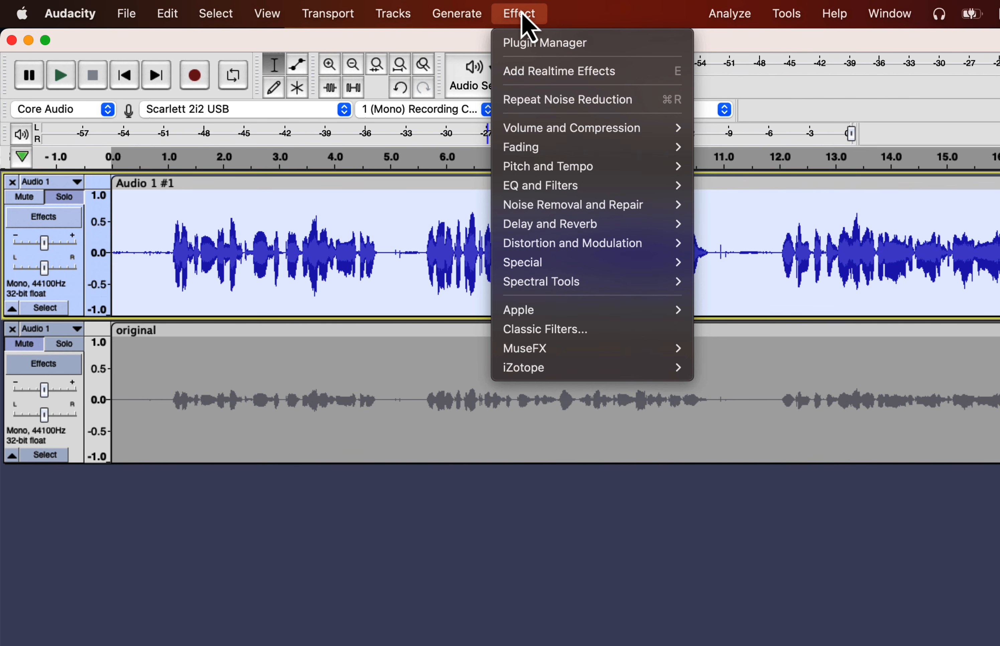
{"action": "mouse_move", "coordinate": [538, 208]}
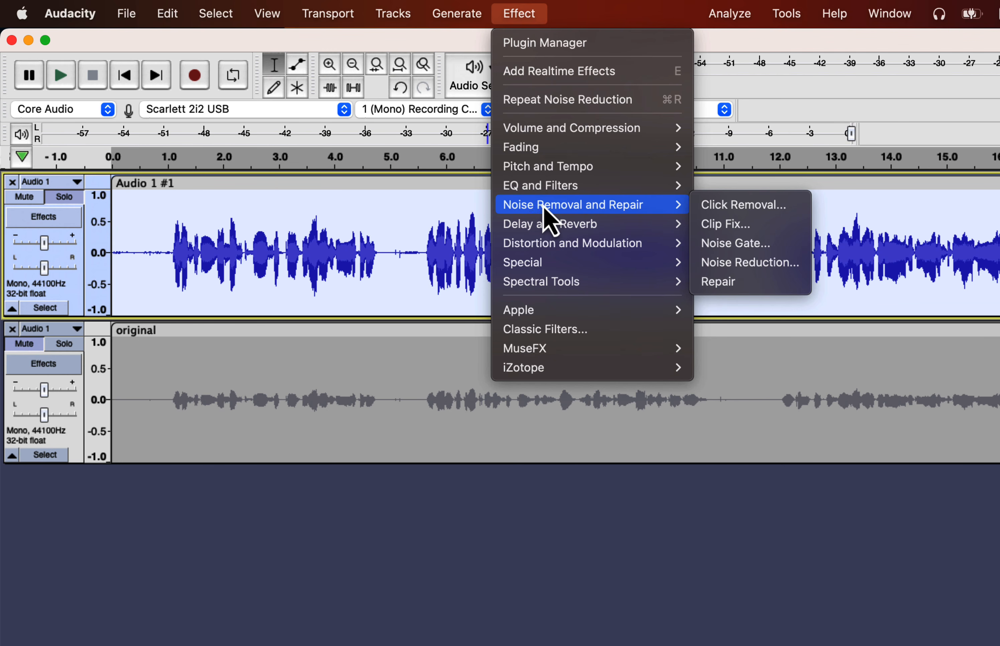
{"action": "left_click", "coordinate": [725, 264]}
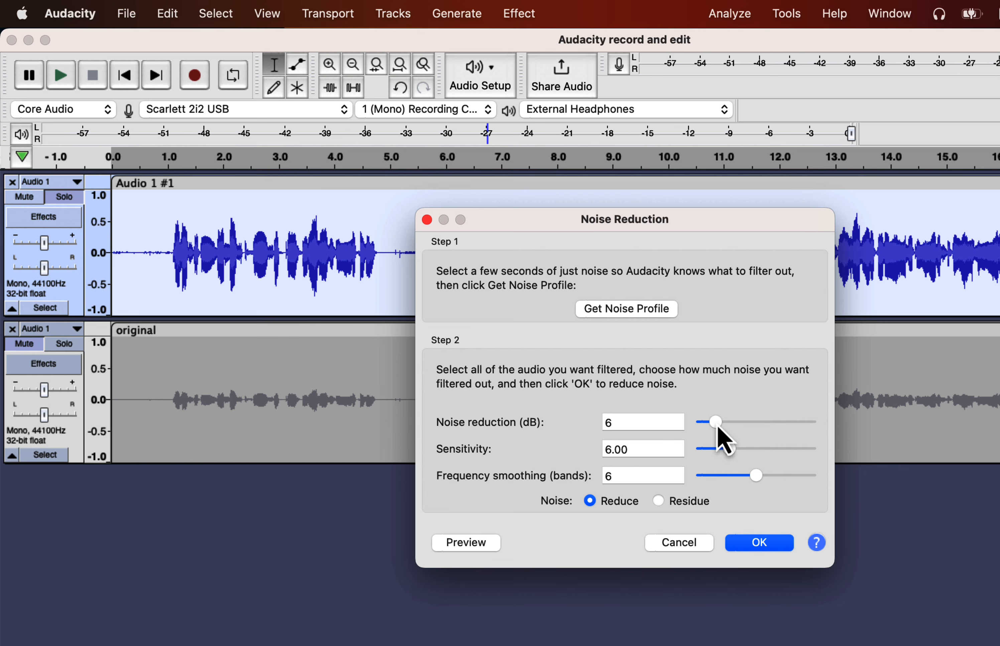
Examine the recommended spoken-word settings in the Audacity manual's Noise Reduction page, highlight them, and return to Audacity.
{"action": "left_click", "coordinate": [819, 546]}
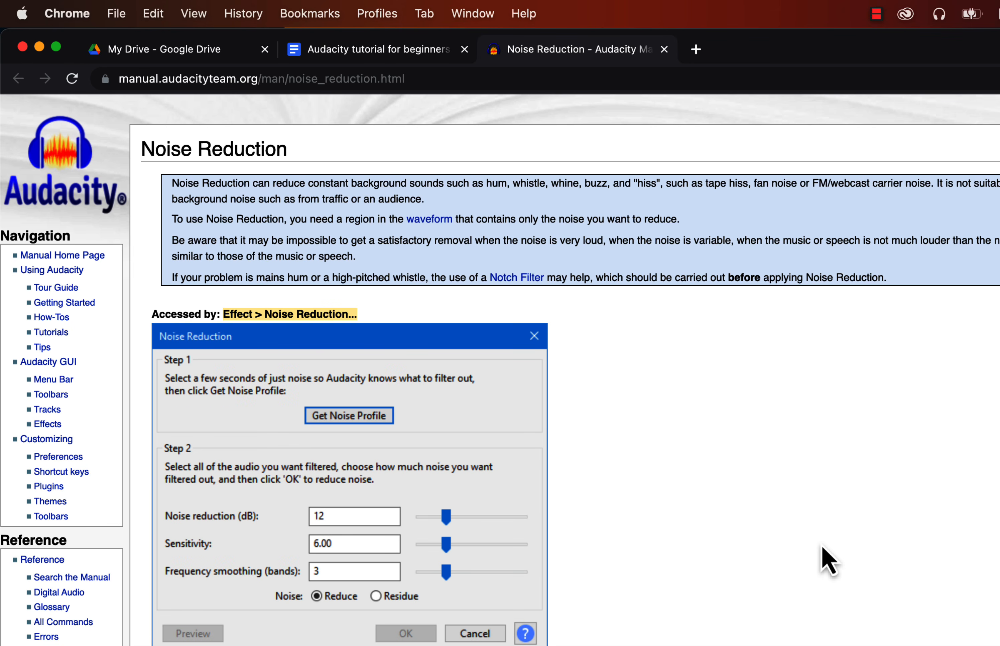
{"action": "scroll", "coordinate": [822, 546], "scroll_direction": "down", "scroll_amount": 6}
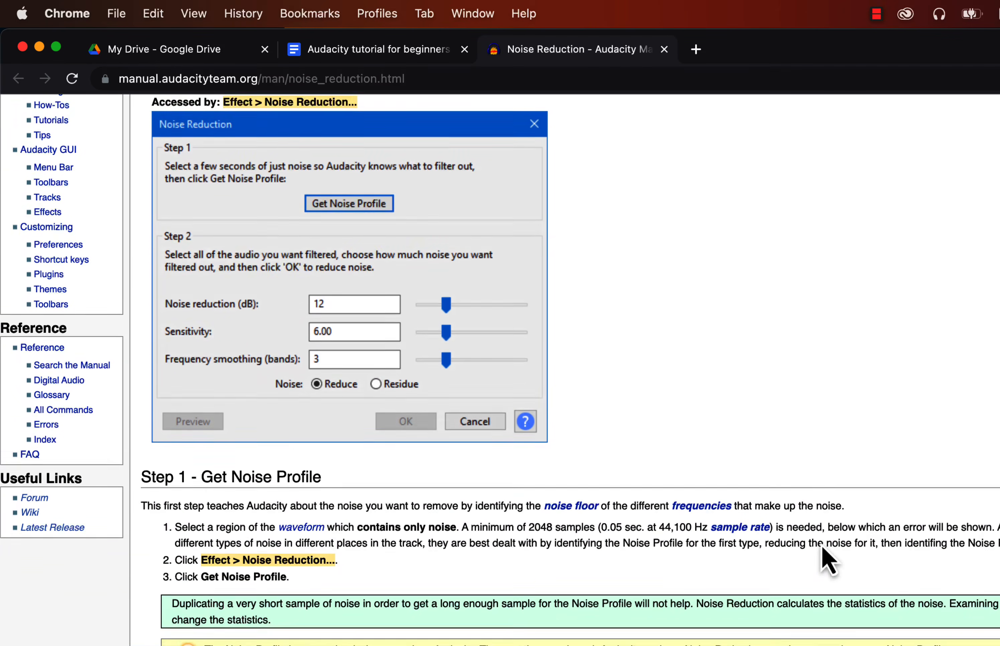
{"action": "scroll", "coordinate": [822, 547], "scroll_direction": "down", "scroll_amount": 15}
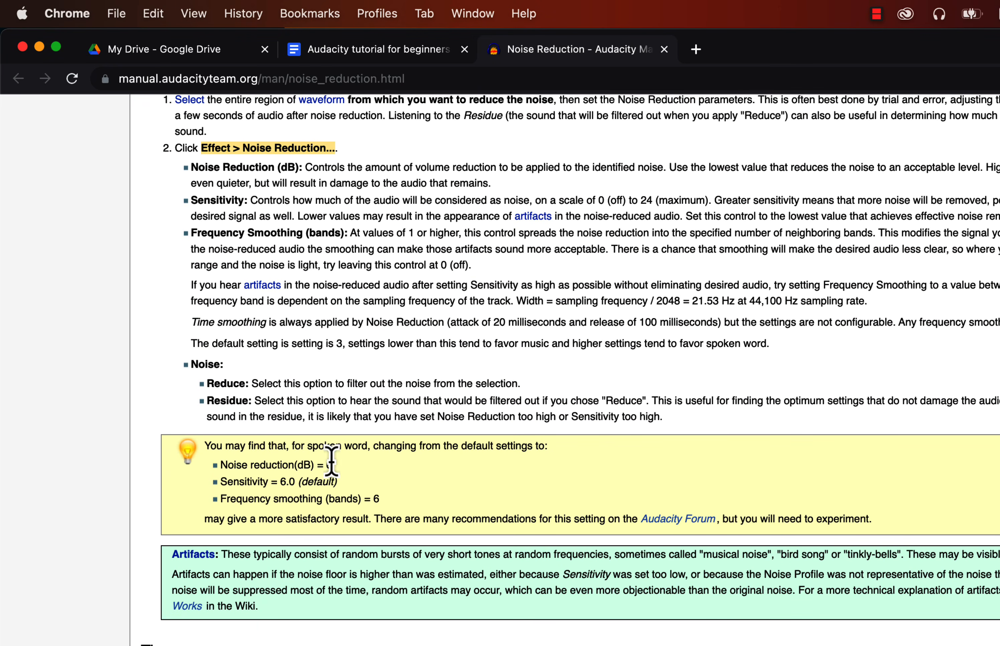
{"action": "left_click_drag", "start_coordinate": [220, 464], "coordinate": [400, 503]}
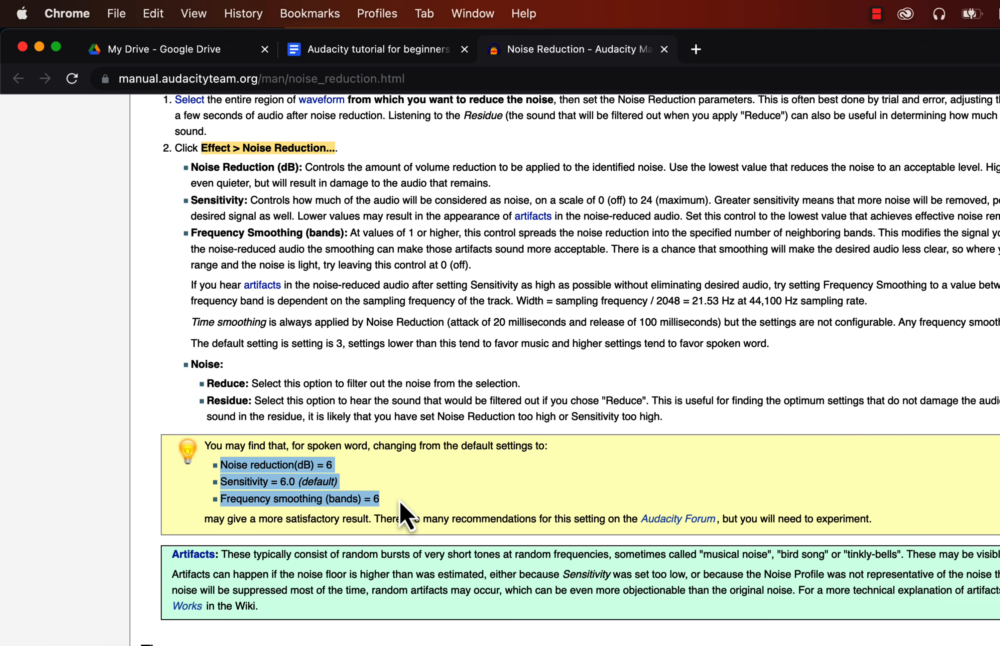
{"action": "key", "text": "super+Tab"}
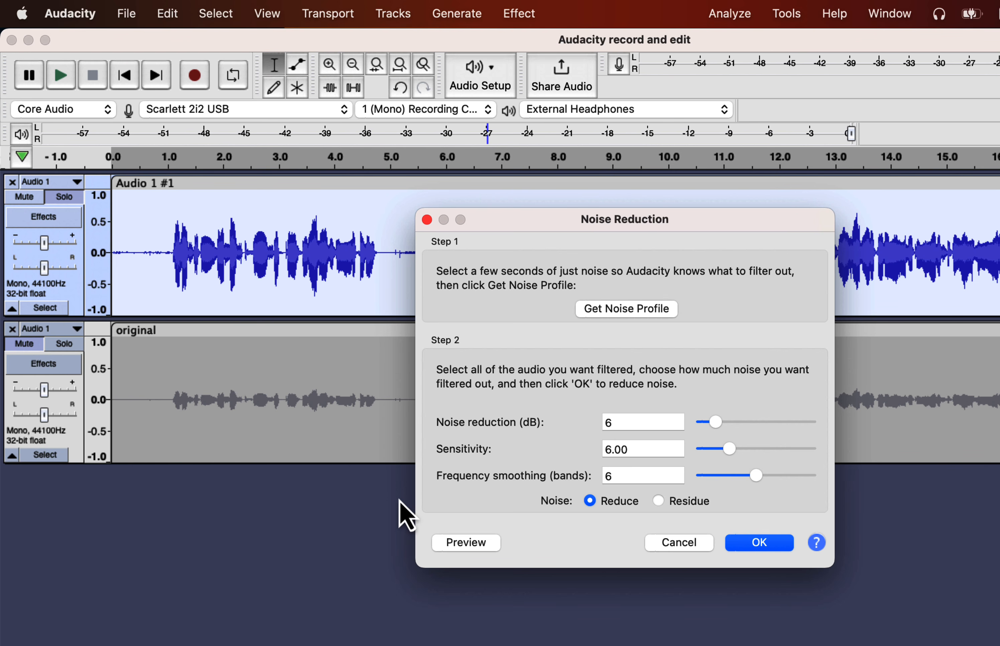
Set noise reduction to 12 dB, sensitivity to 6.00 and frequency smoothing to 6 bands, and apply the effect to the Audio 1 #1 clip.
{"action": "left_click", "coordinate": [719, 422]}
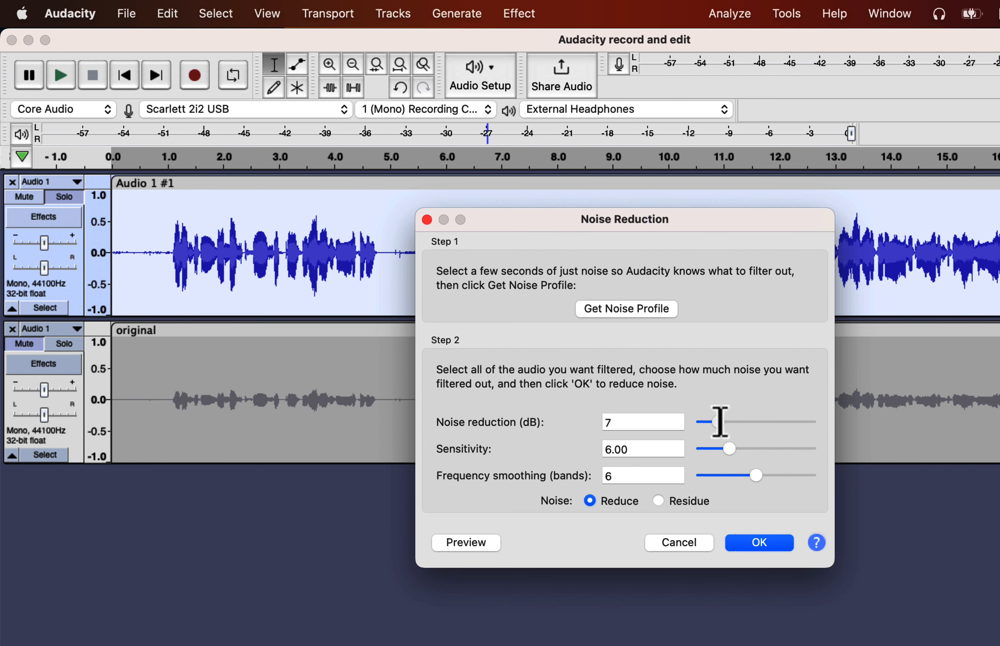
{"action": "left_click_drag", "start_coordinate": [720, 422], "coordinate": [726, 426]}
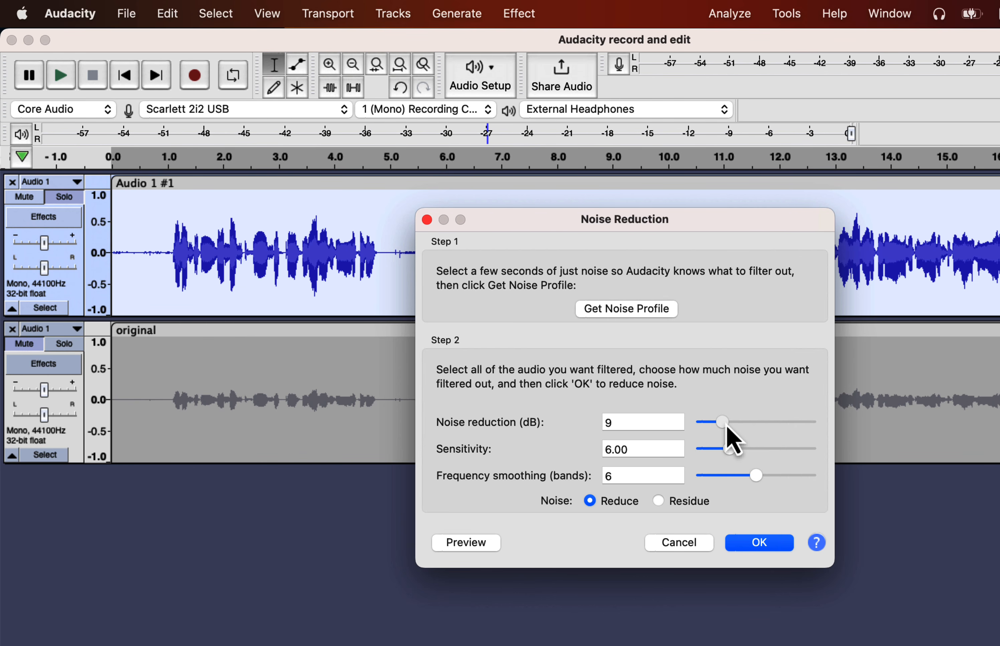
{"action": "left_click_drag", "start_coordinate": [727, 425], "coordinate": [733, 423]}
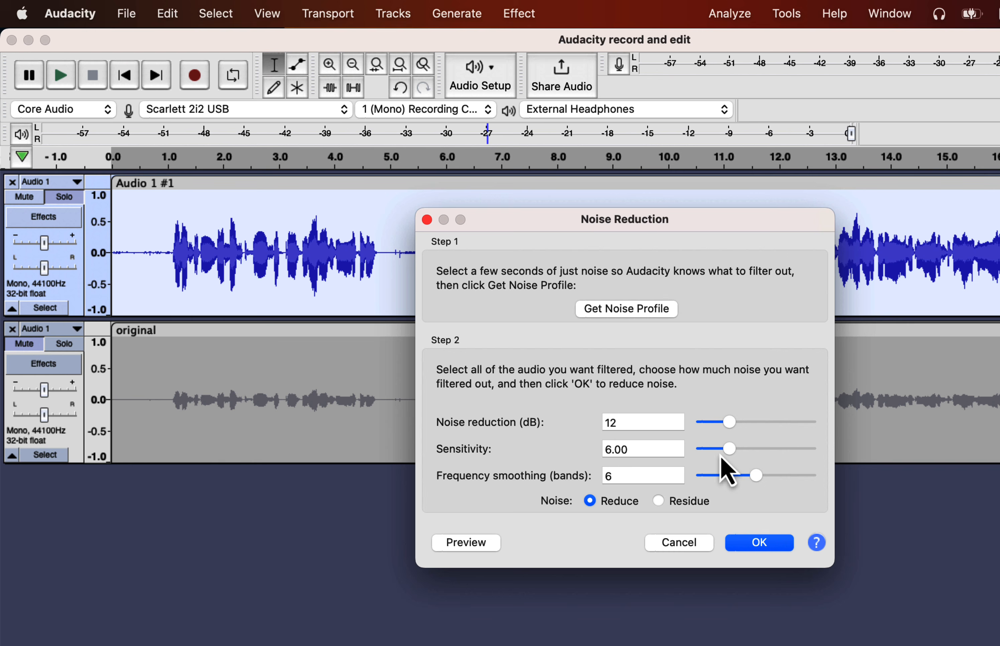
{"action": "left_click_drag", "start_coordinate": [729, 450], "coordinate": [694, 452]}
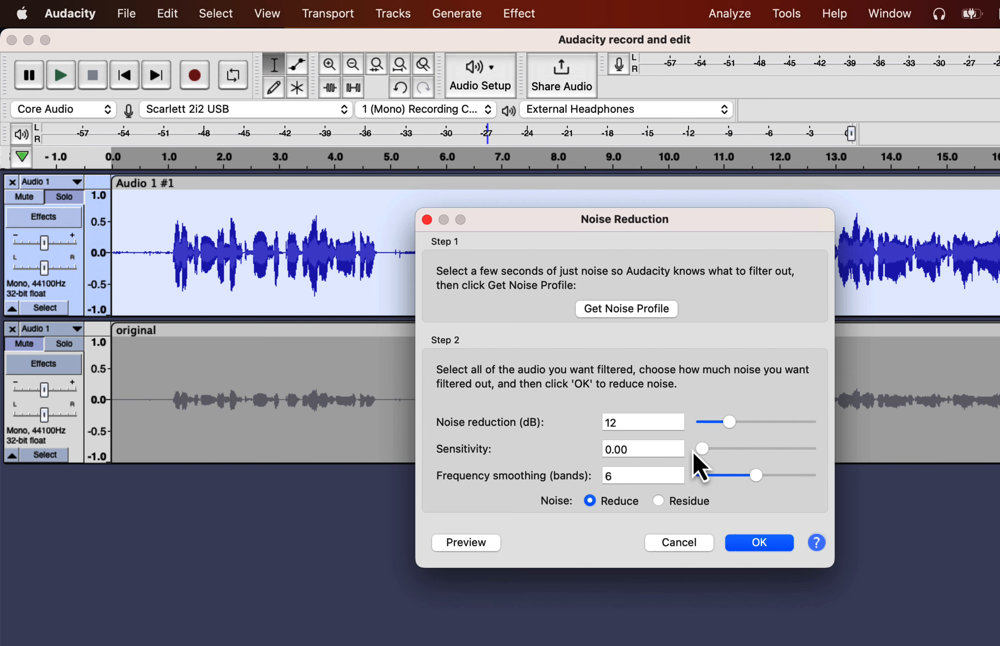
{"action": "left_click_drag", "start_coordinate": [704, 450], "coordinate": [732, 449]}
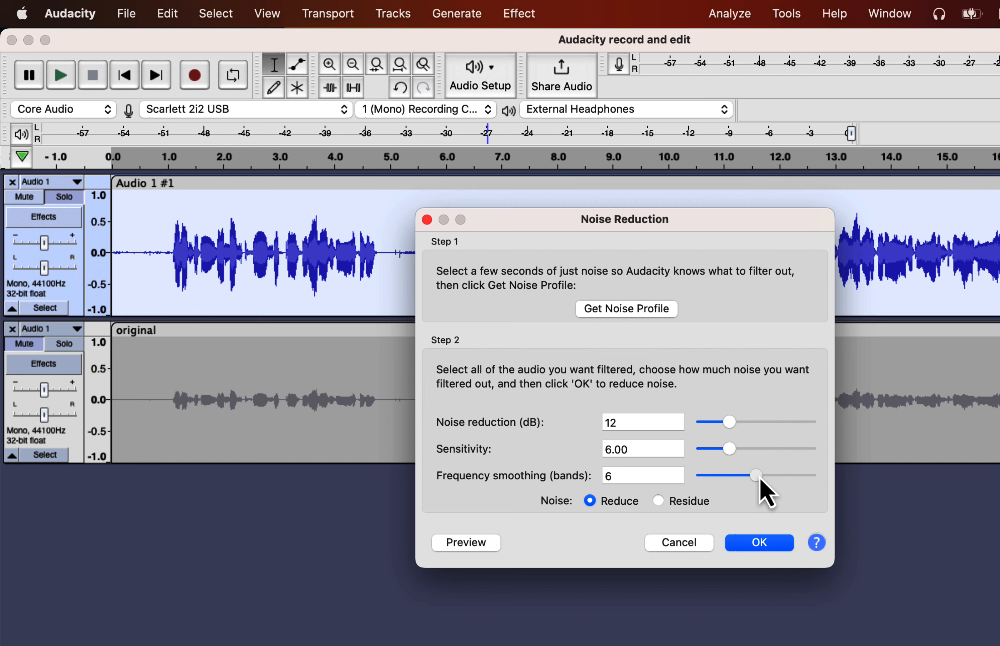
{"action": "left_click_drag", "start_coordinate": [758, 477], "coordinate": [736, 479]}
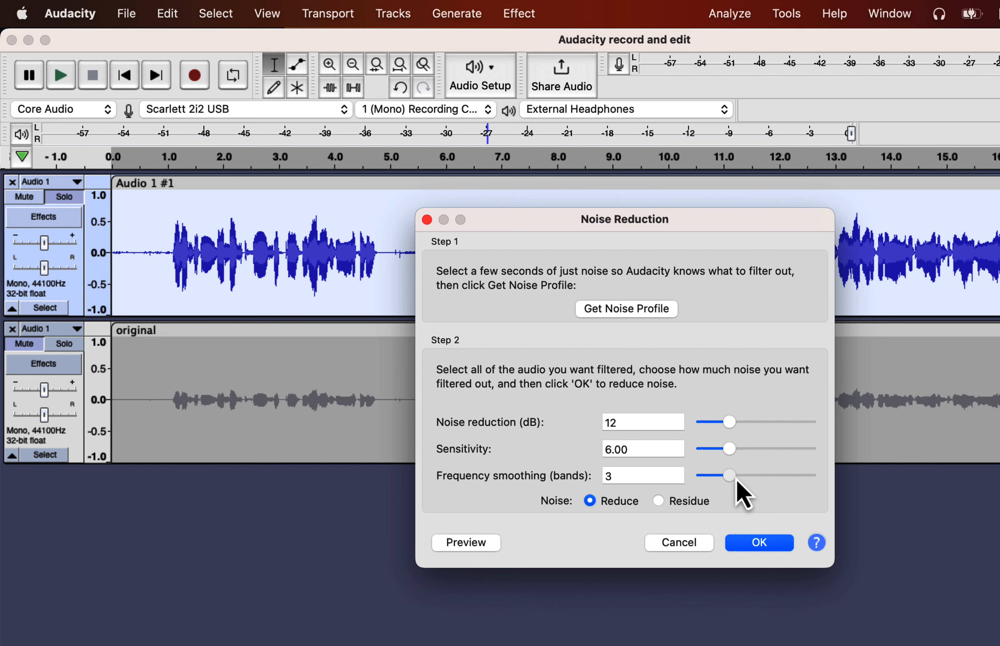
{"action": "mouse_move", "coordinate": [736, 479]}
{"action": "left_mouse_down"}
{"action": "mouse_move", "coordinate": [705, 479]}
{"action": "mouse_move", "coordinate": [761, 478]}
{"action": "left_mouse_up"}
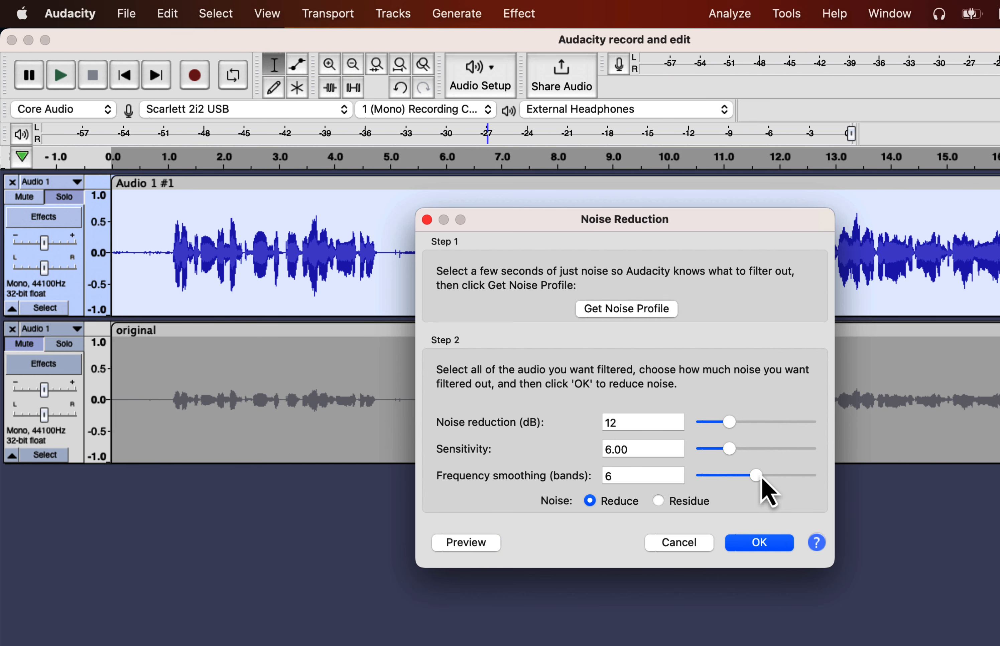
{"action": "left_click", "coordinate": [759, 544]}
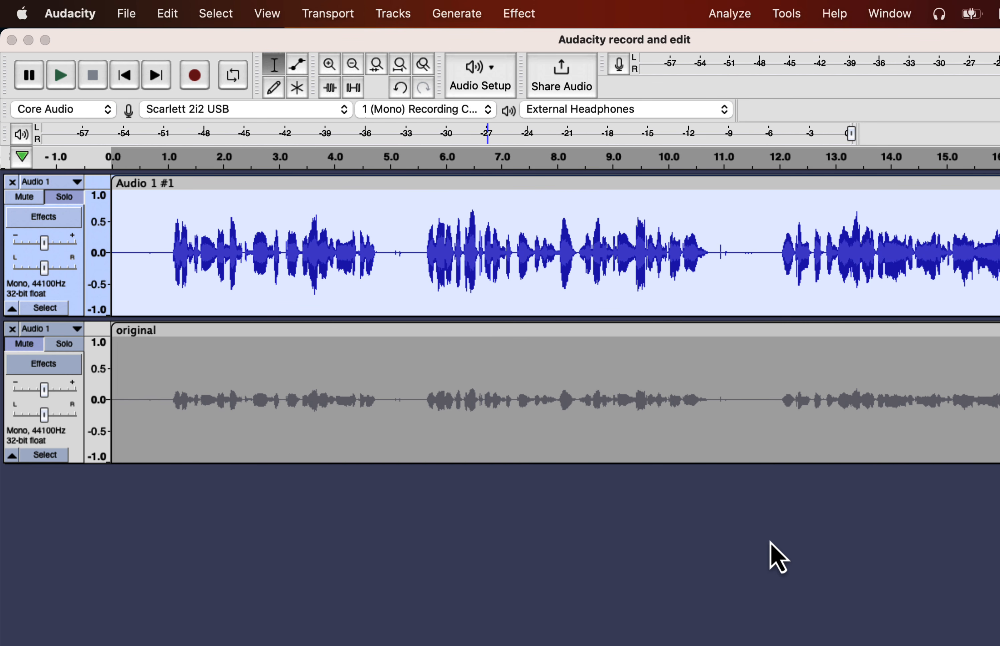
Select about the first second of the noise-reduced Audio 1 #1 track and play it to check the background noise.
{"action": "left_click", "coordinate": [166, 258]}
{"action": "left_click_drag", "start_coordinate": [159, 259], "coordinate": [106, 254]}
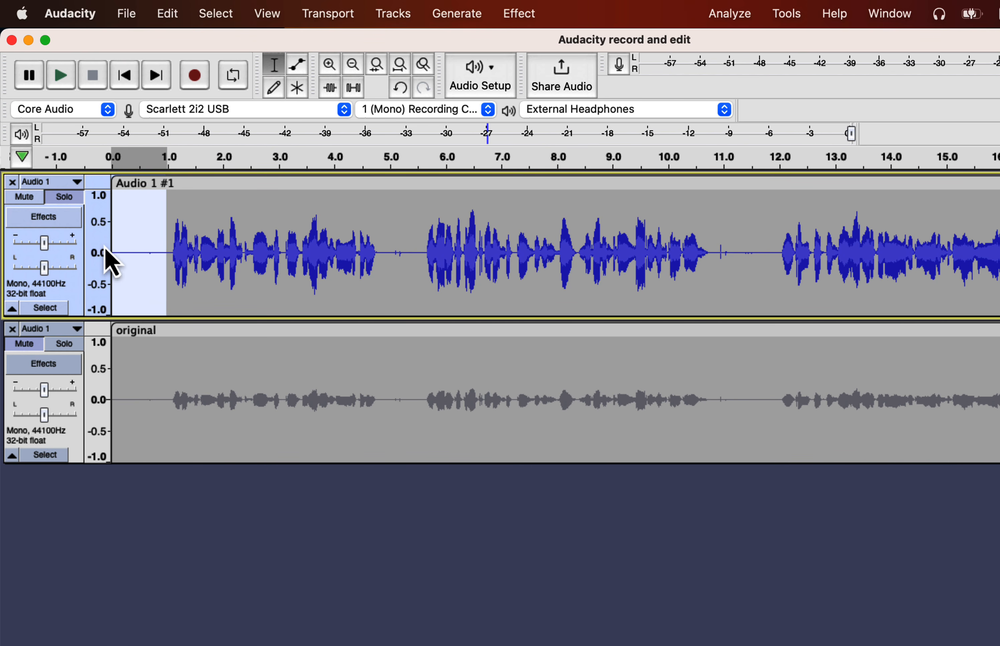
{"action": "key", "text": "space"}
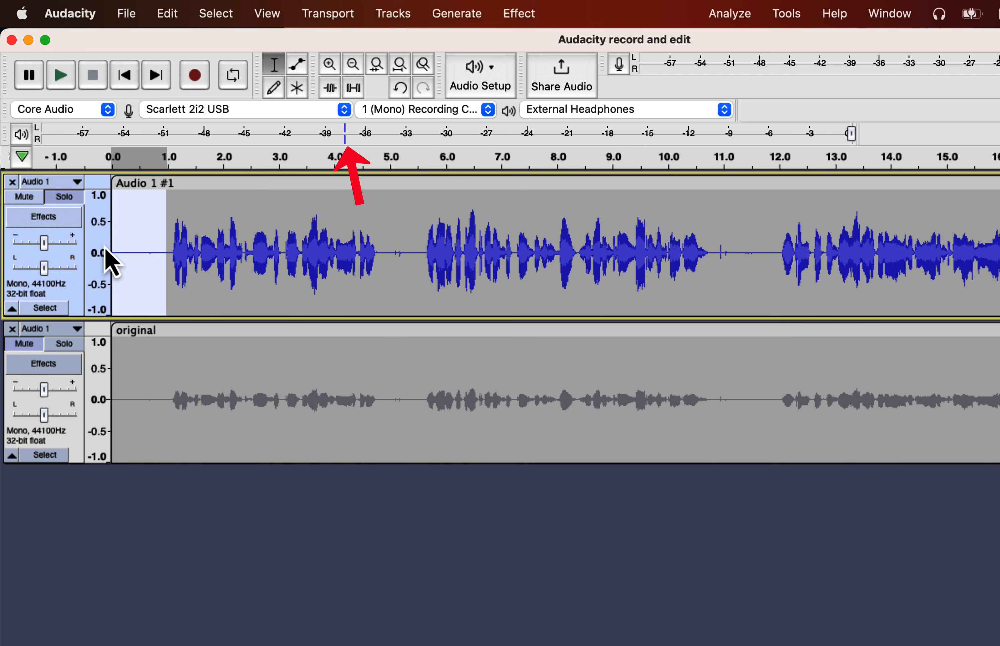
Select about 0.6 to 0.8 seconds of the Audio 1 #1 clip, play it, and fit the tracks to the window height.
{"action": "left_click_drag", "start_coordinate": [145, 257], "coordinate": [156, 259]}
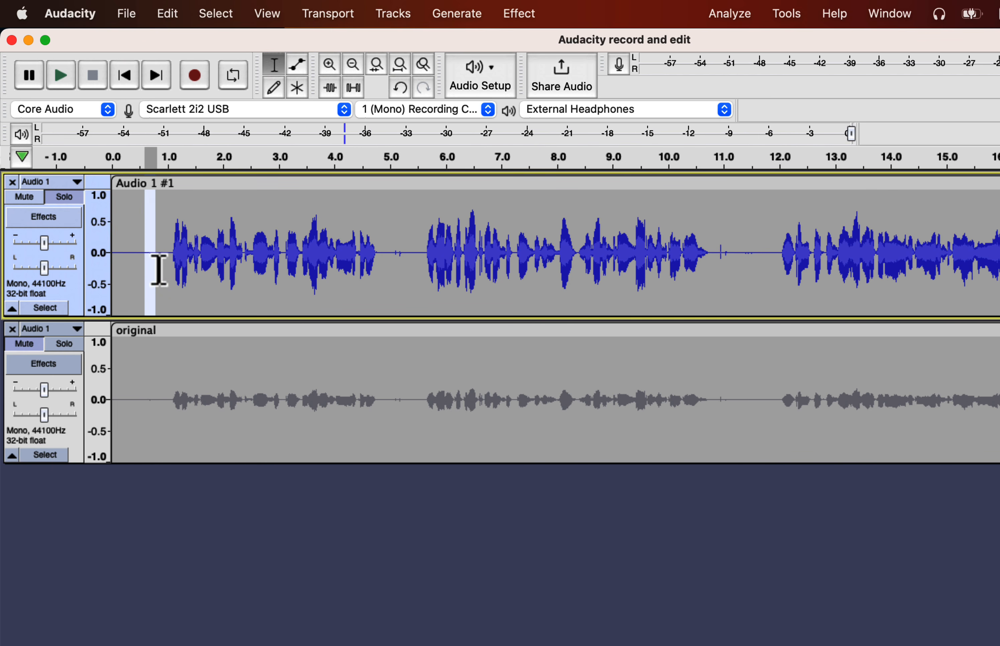
{"action": "key", "text": "space"}
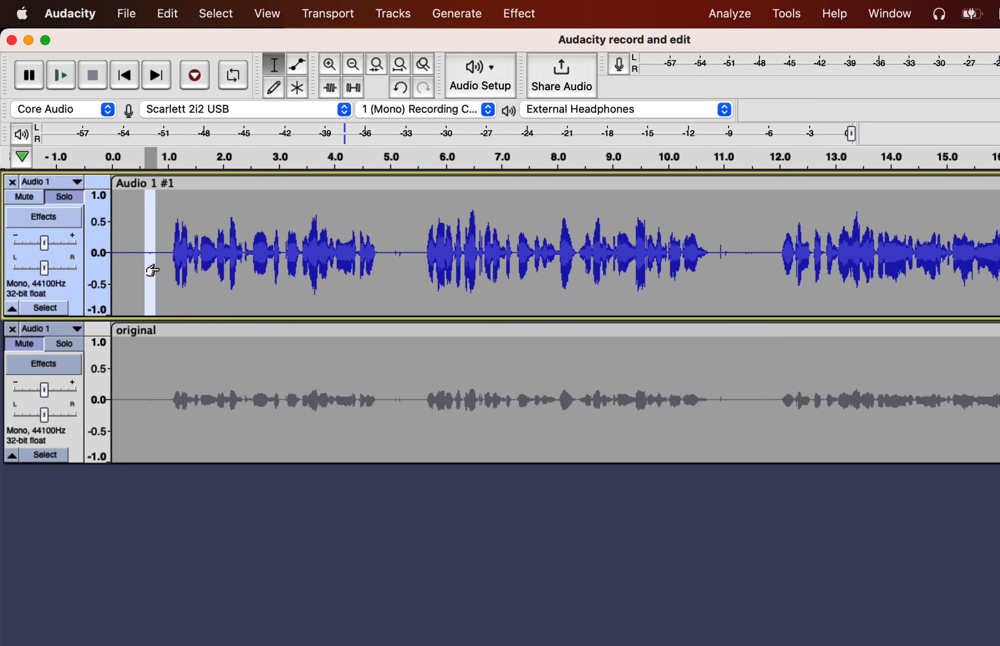
{"action": "key", "text": "super+shift+f"}
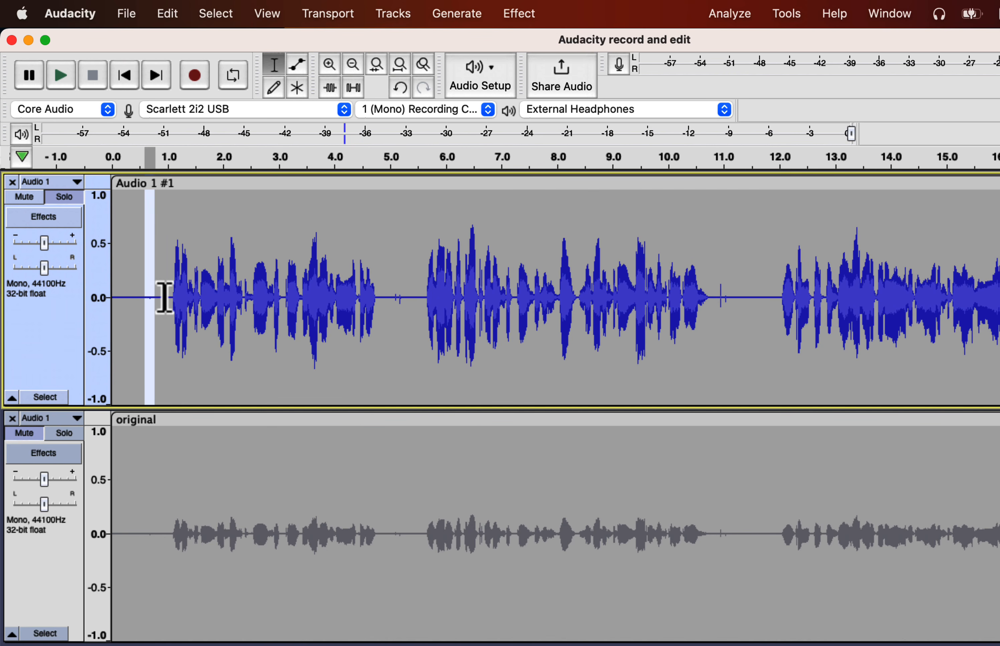
Try deleting the noise between about 0.5 and 0.8 seconds in the Audio 1 #1 clip, play the clip's start, and undo the deletion.
{"action": "left_click", "coordinate": [165, 297]}
{"action": "left_click", "coordinate": [143, 294]}
{"action": "left_click_drag", "start_coordinate": [142, 294], "coordinate": [160, 296]}
{"action": "key", "text": "space"}
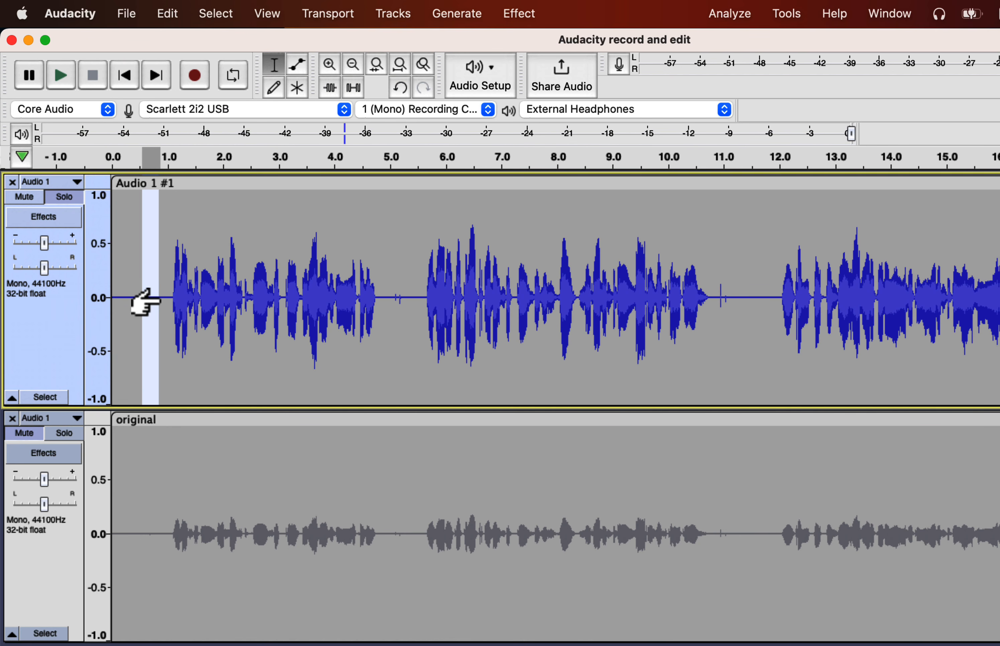
{"action": "key", "text": "Delete"}
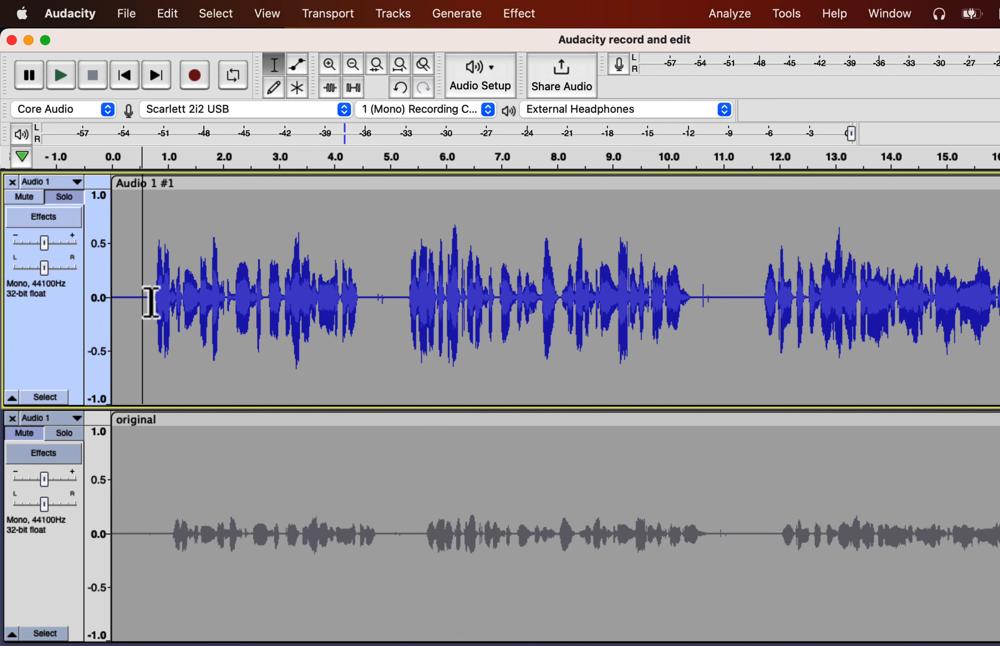
{"action": "left_click_drag", "start_coordinate": [151, 300], "coordinate": [108, 294]}
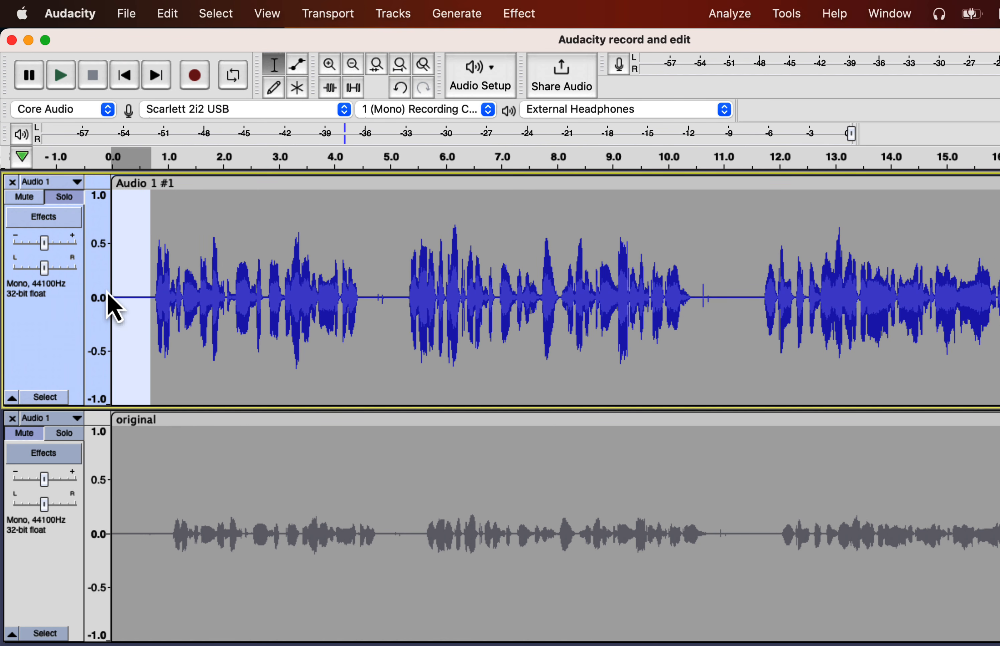
{"action": "key", "text": "space"}
{"action": "key", "text": "super+z"}
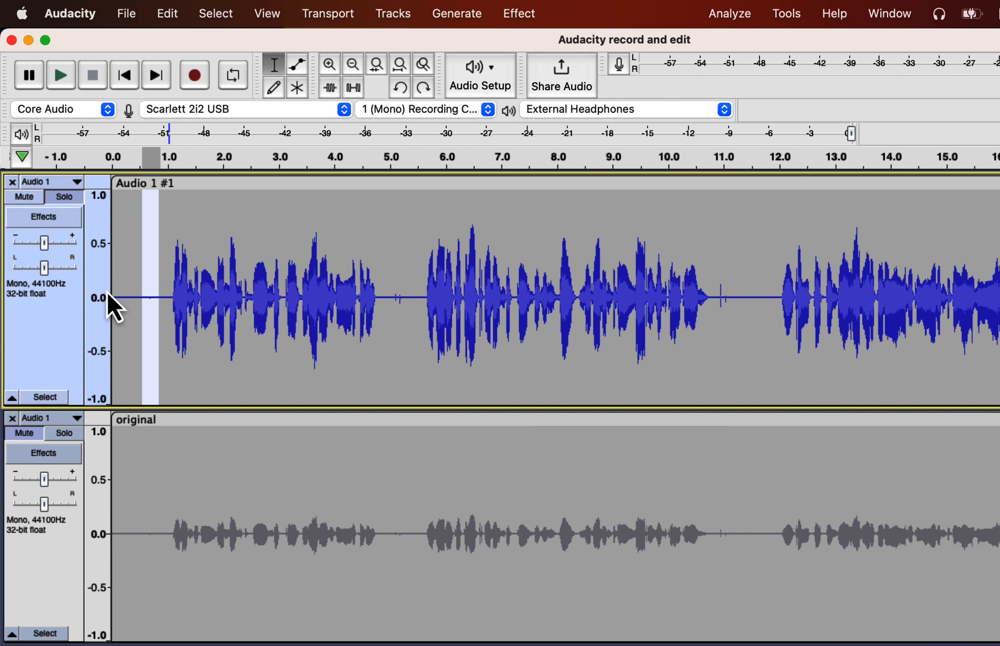
Play the noise-reduced Audio 1 #1 clip from its beginning to judge how the voice sounds.
{"action": "left_click", "coordinate": [108, 297]}
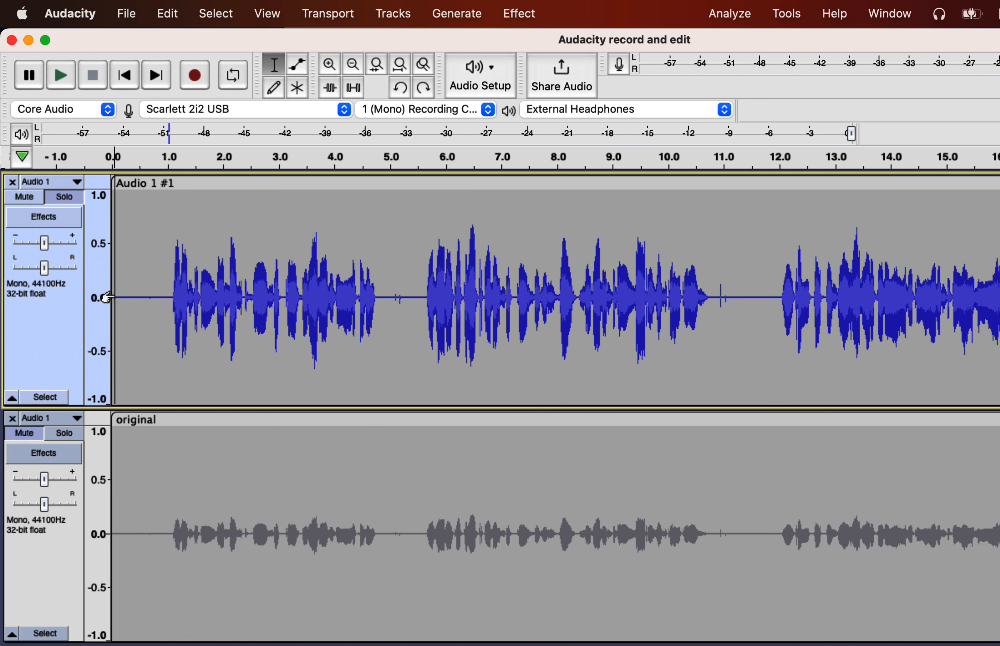
{"action": "key", "text": "space"}
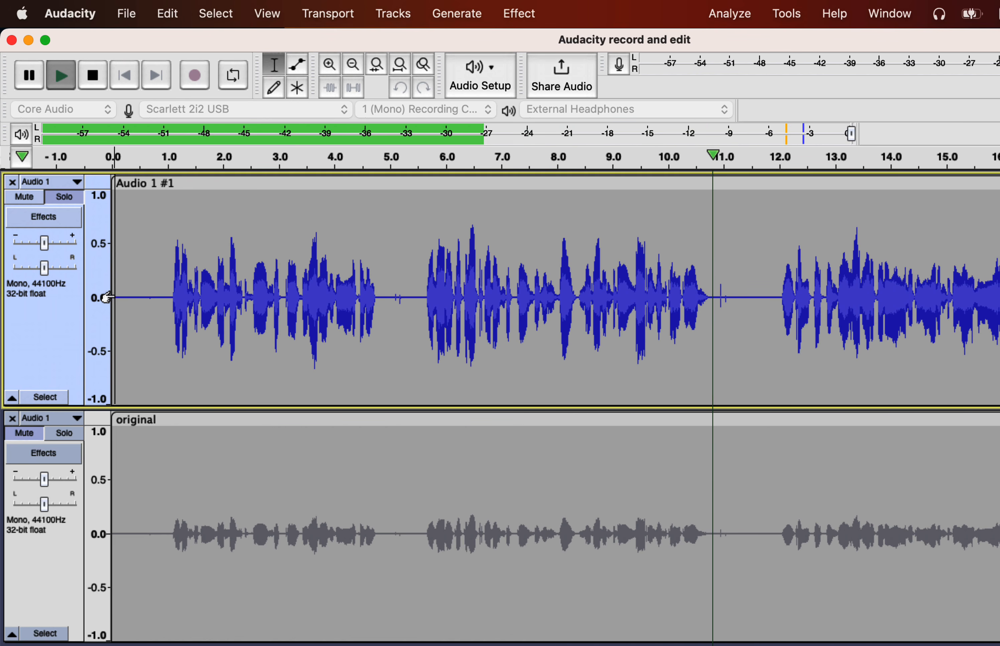
{"action": "key", "text": "space"}
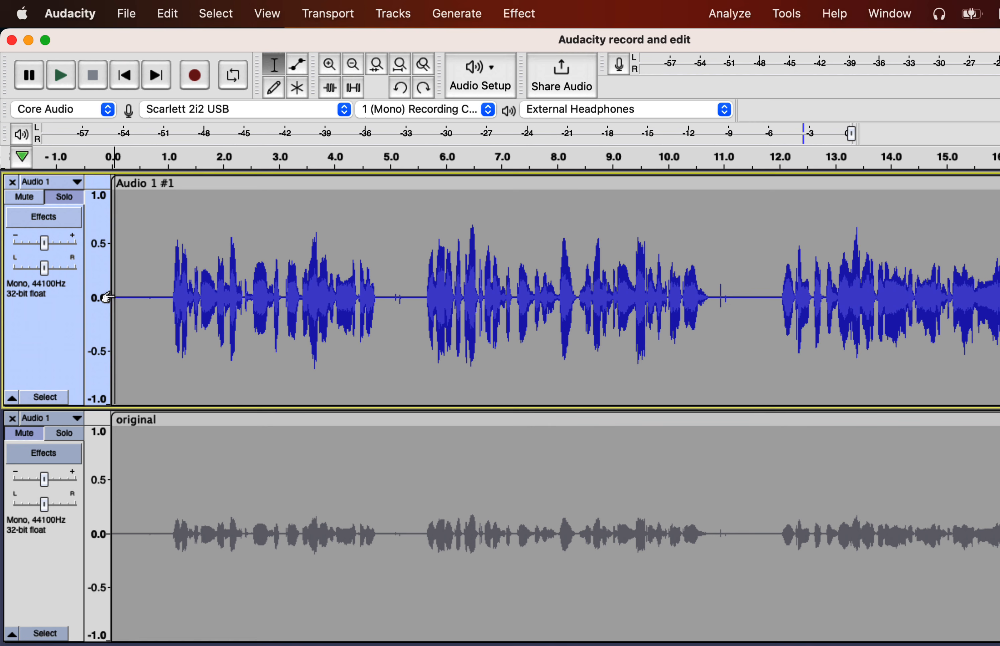
Revert the project through its history to the state right after the Normalize effect.
{"action": "left_click", "coordinate": [271, 17]}
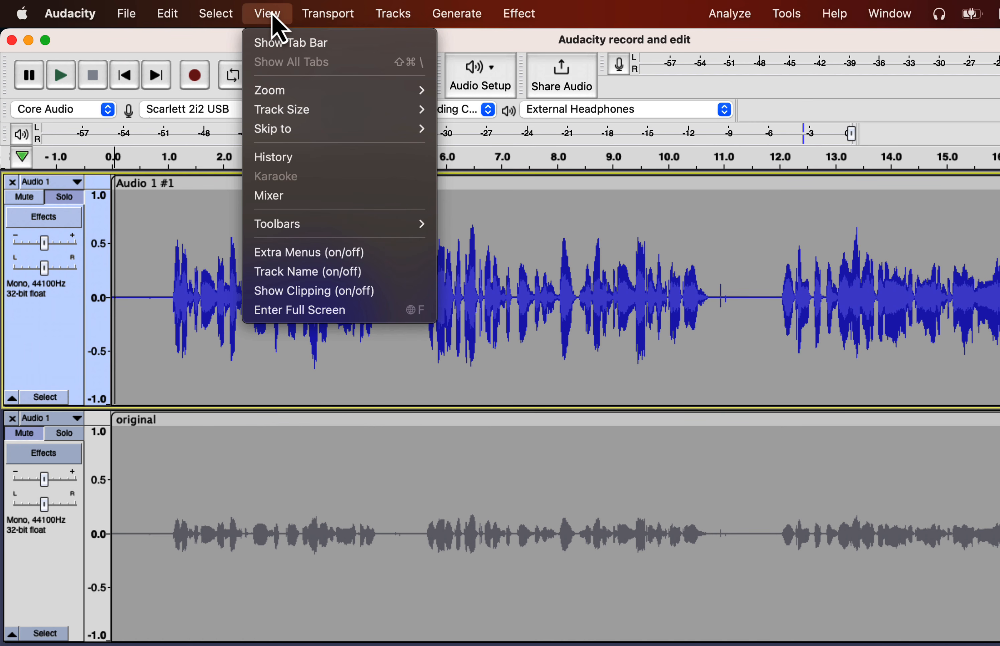
{"action": "left_click", "coordinate": [275, 158]}
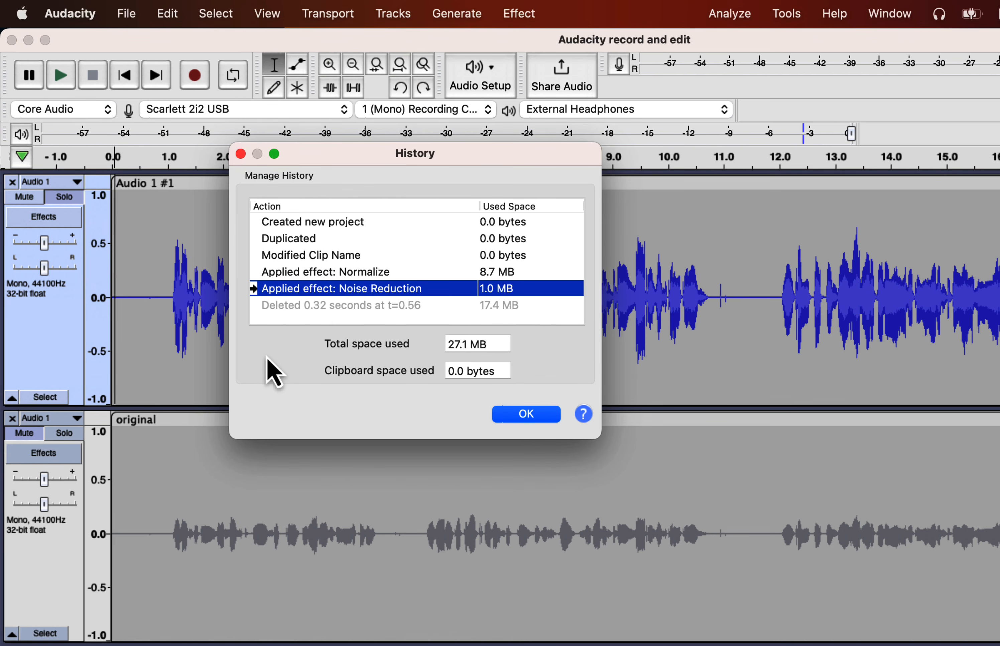
{"action": "left_click", "coordinate": [318, 277]}
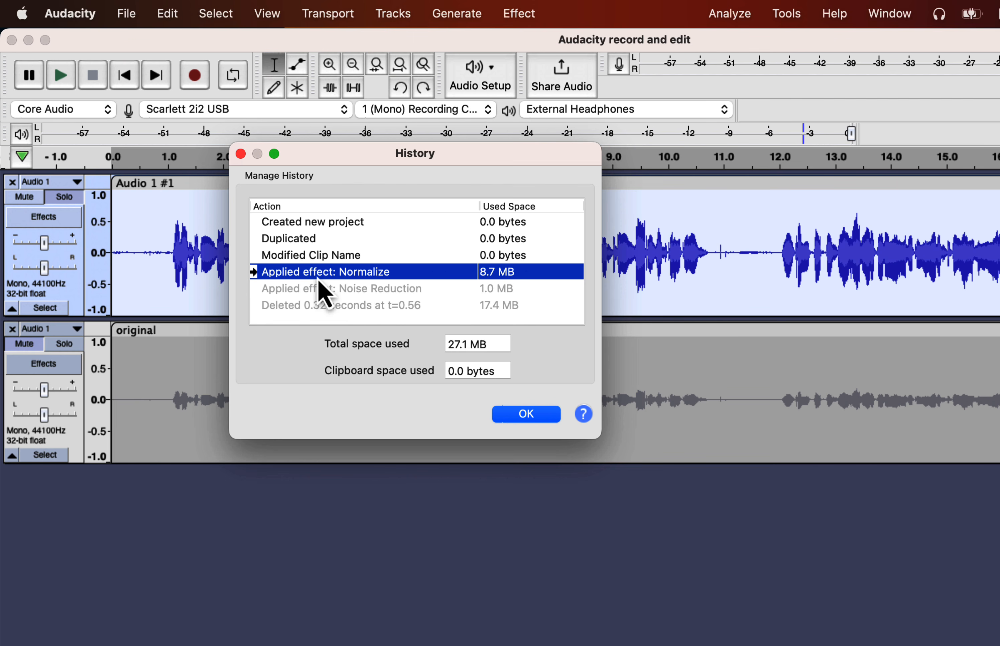
{"action": "left_click", "coordinate": [514, 416]}
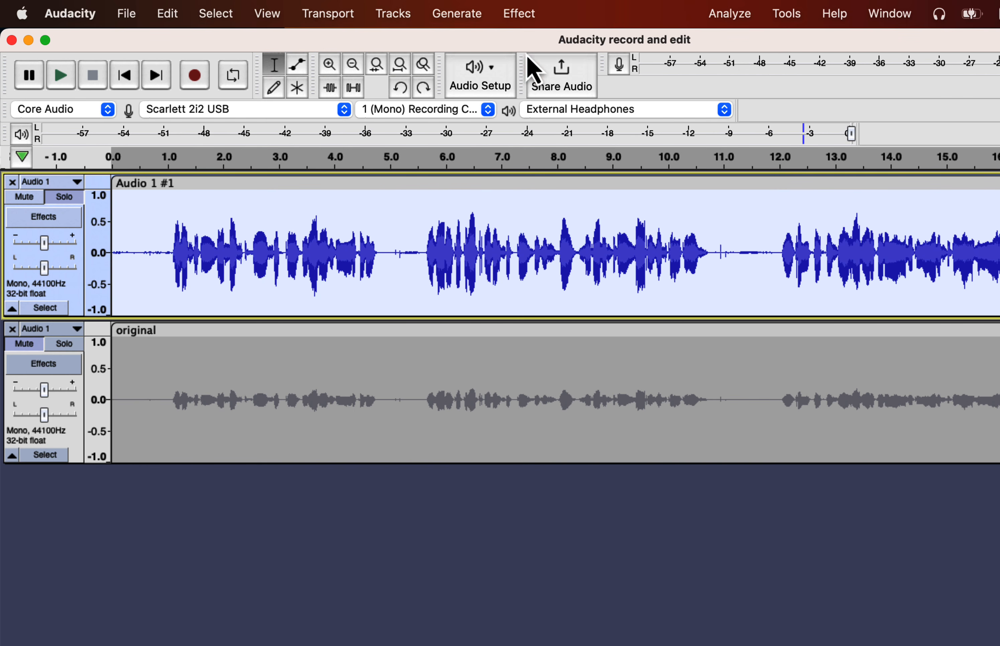
Reapply Noise Reduction to the Audio 1 #1 clip with the noise reduction amount lowered below 12 dB.
{"action": "left_click", "coordinate": [521, 13]}
{"action": "mouse_move", "coordinate": [537, 207]}
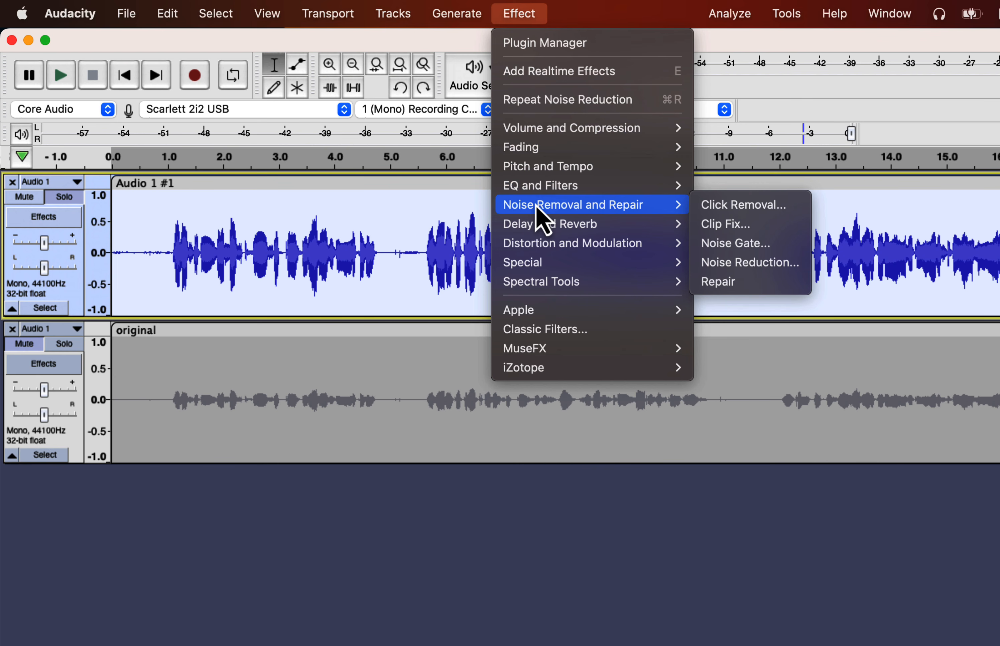
{"action": "left_click", "coordinate": [729, 264]}
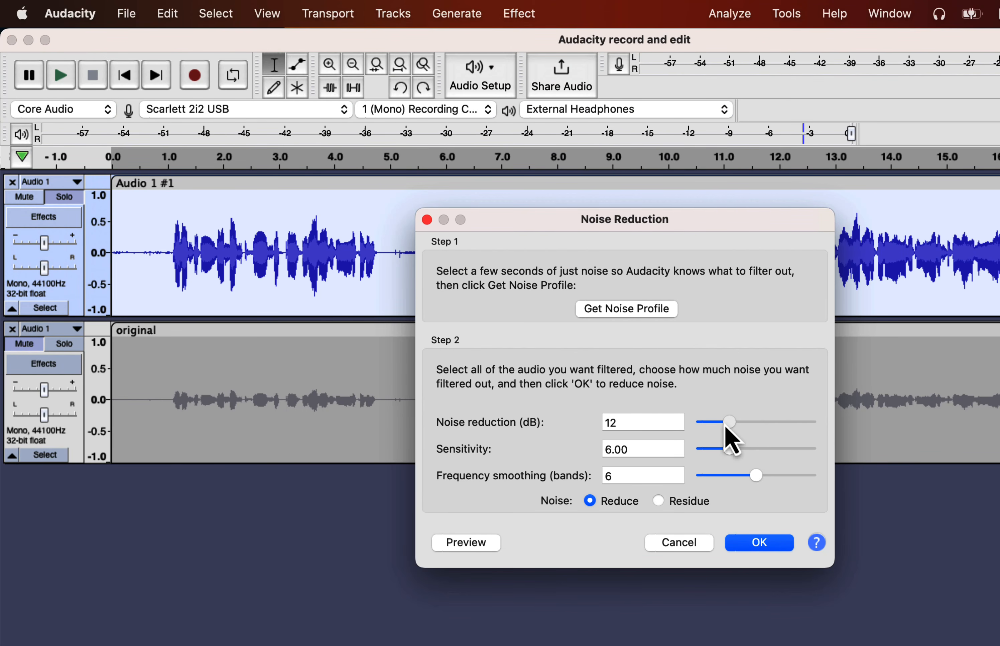
{"action": "left_click_drag", "start_coordinate": [730, 423], "coordinate": [714, 425]}
{"action": "left_click", "coordinate": [740, 543]}
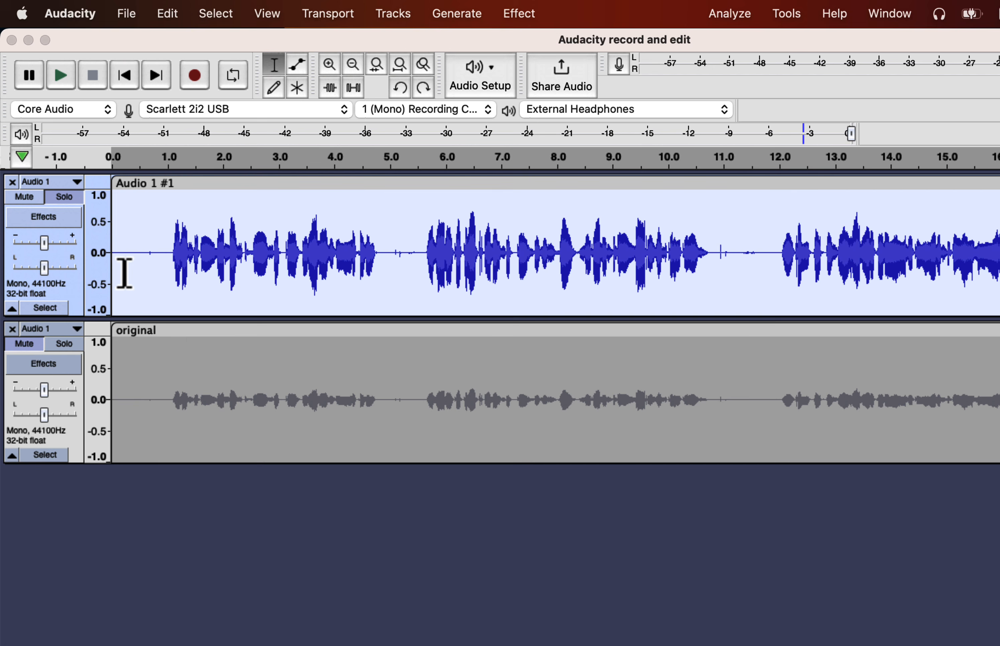
Play the Audio 1 #1 clip from near its start to check the gentler noise reduction.
{"action": "left_click", "coordinate": [118, 263]}
{"action": "key", "text": "space"}
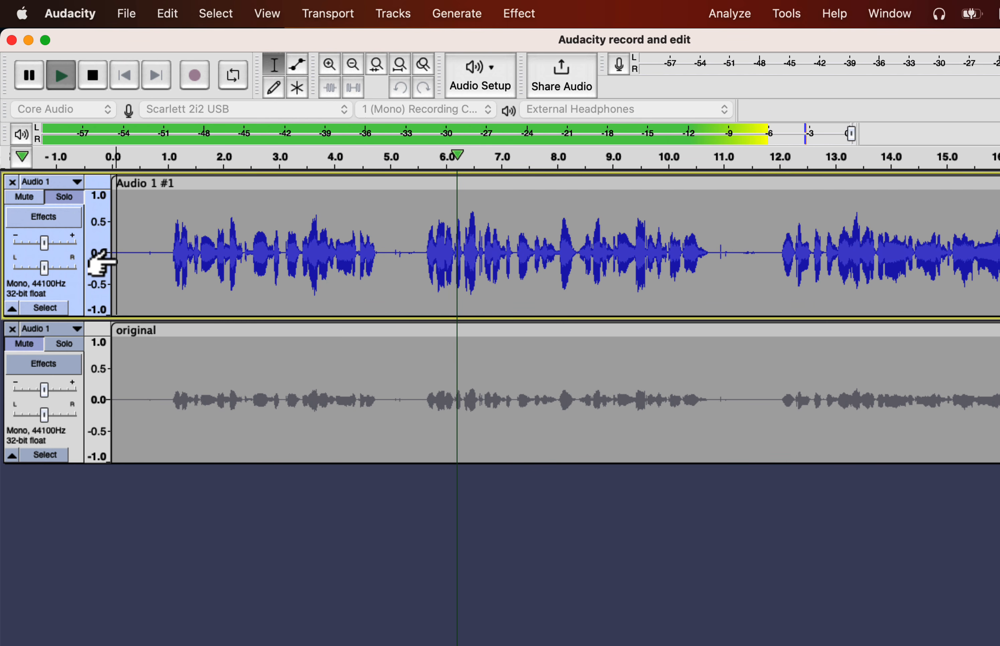
{"action": "key", "text": "space"}
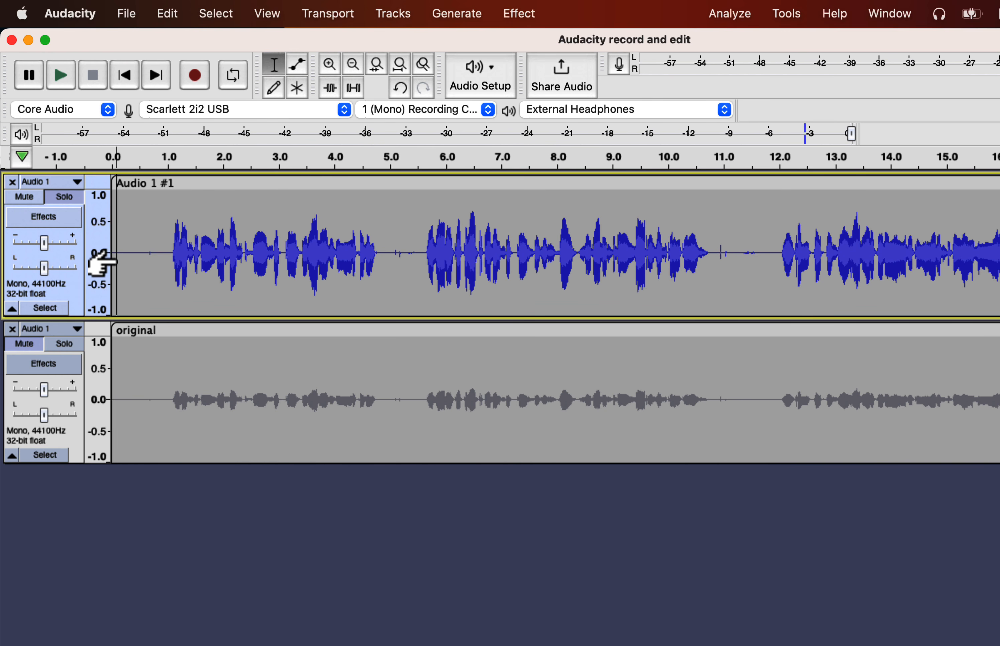
Open Filter Curve EQ for the whole Audio 1 #1 clip, load the Defaults factory preset and flatten the curve.
{"action": "double_click", "coordinate": [161, 241]}
{"action": "left_click", "coordinate": [518, 14]}
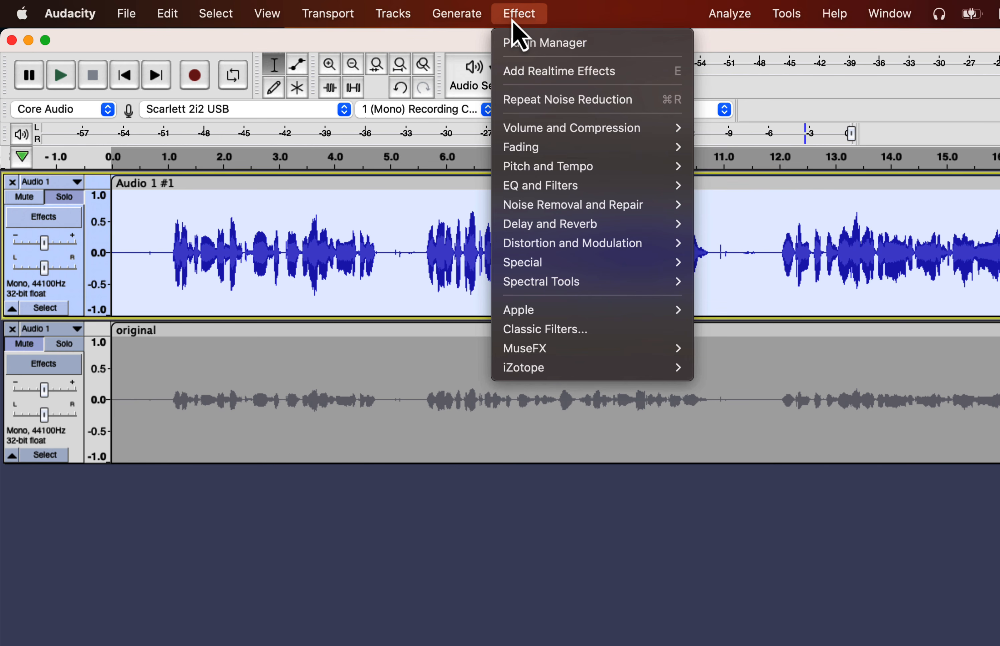
{"action": "mouse_move", "coordinate": [535, 189]}
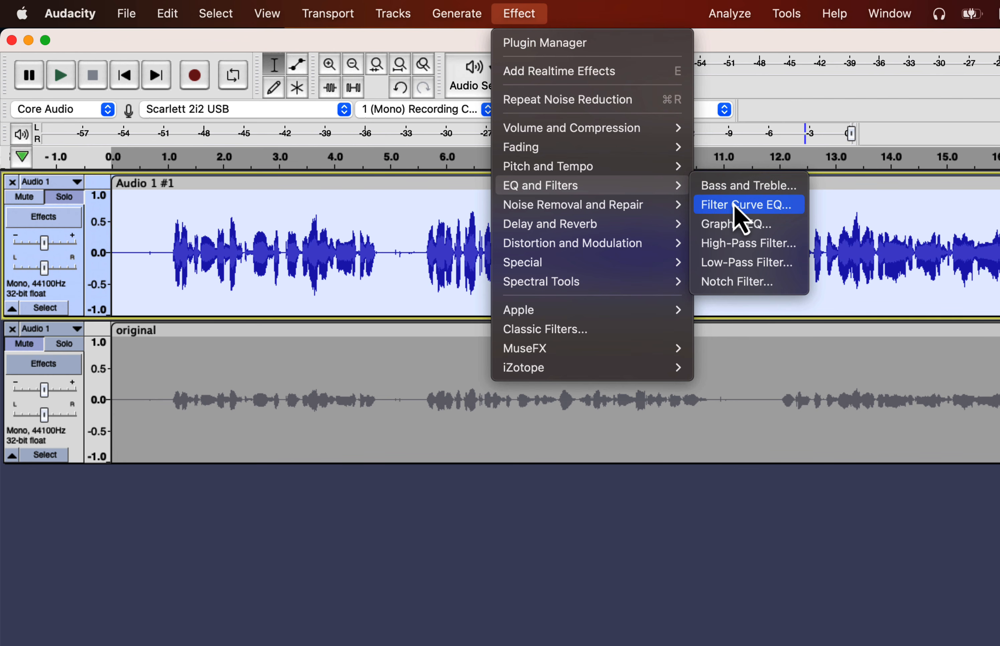
{"action": "left_click", "coordinate": [789, 209]}
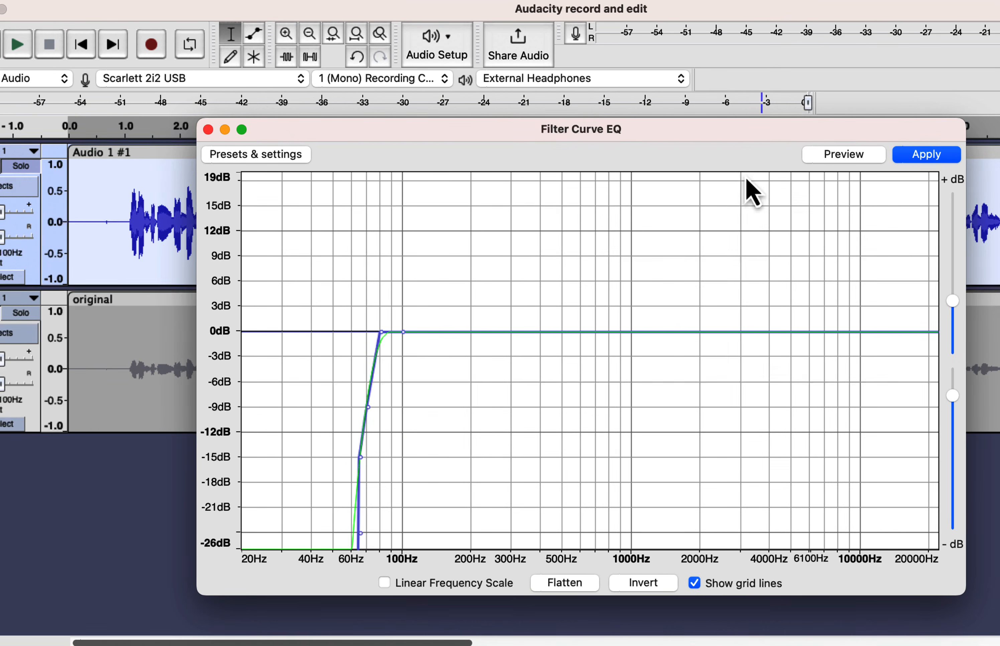
{"action": "left_click", "coordinate": [299, 156]}
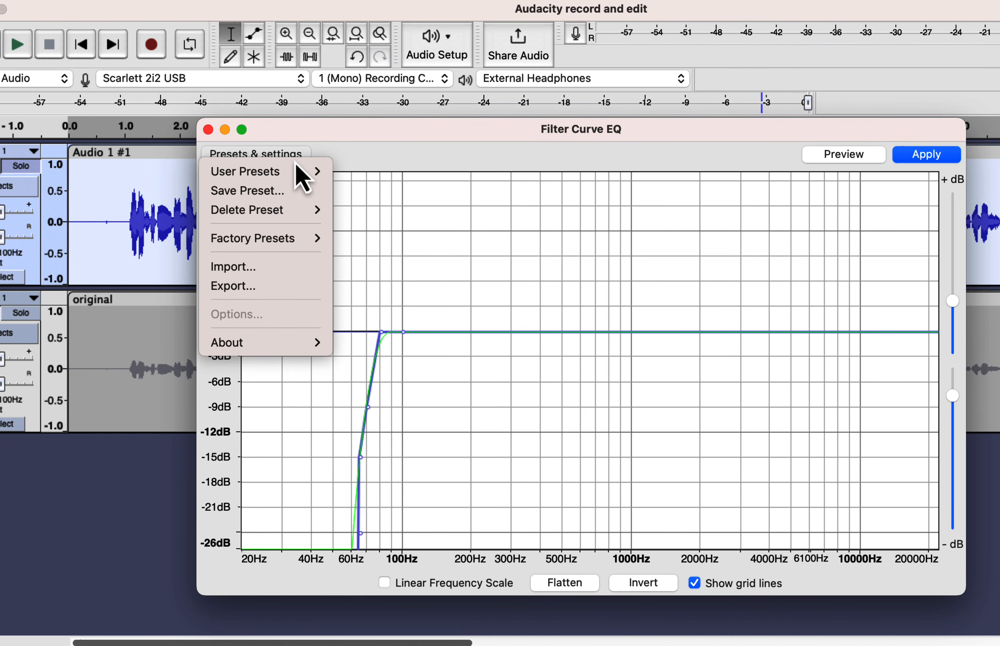
{"action": "mouse_move", "coordinate": [289, 243]}
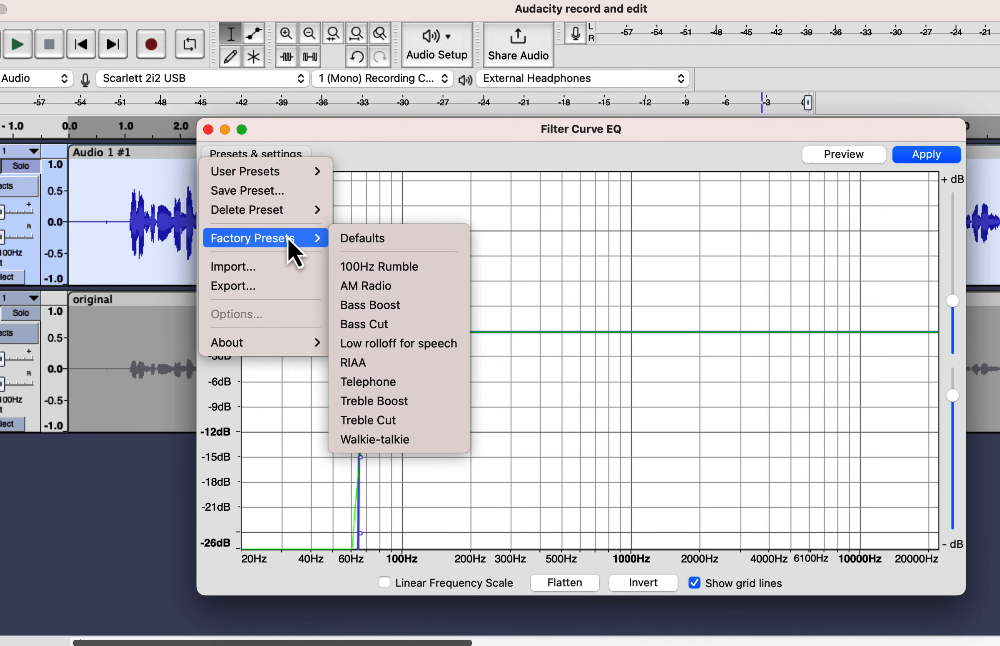
{"action": "left_click", "coordinate": [383, 241]}
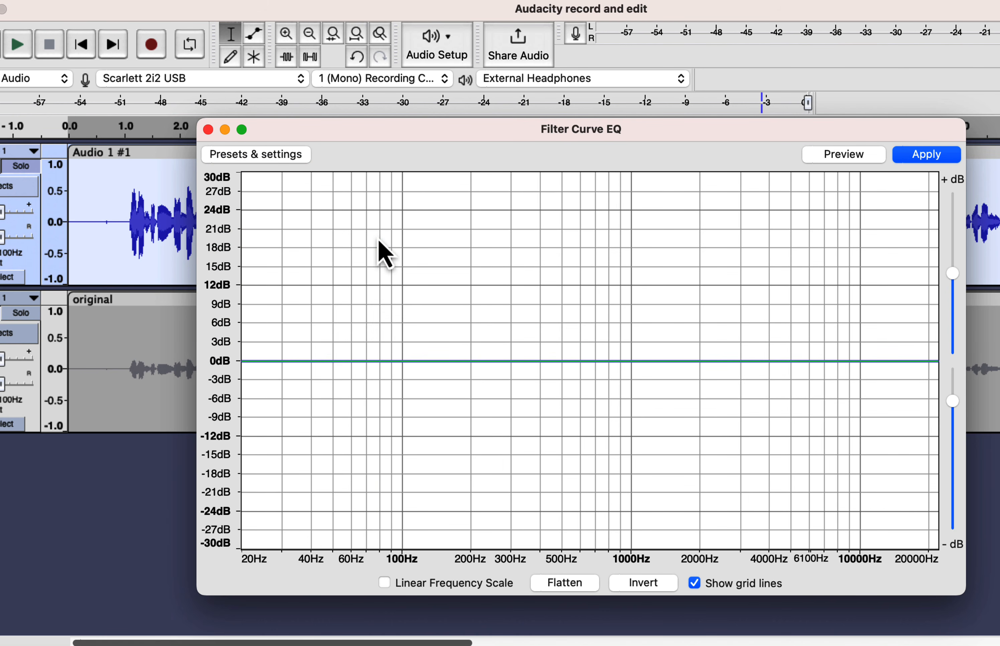
{"action": "left_click", "coordinate": [572, 590]}
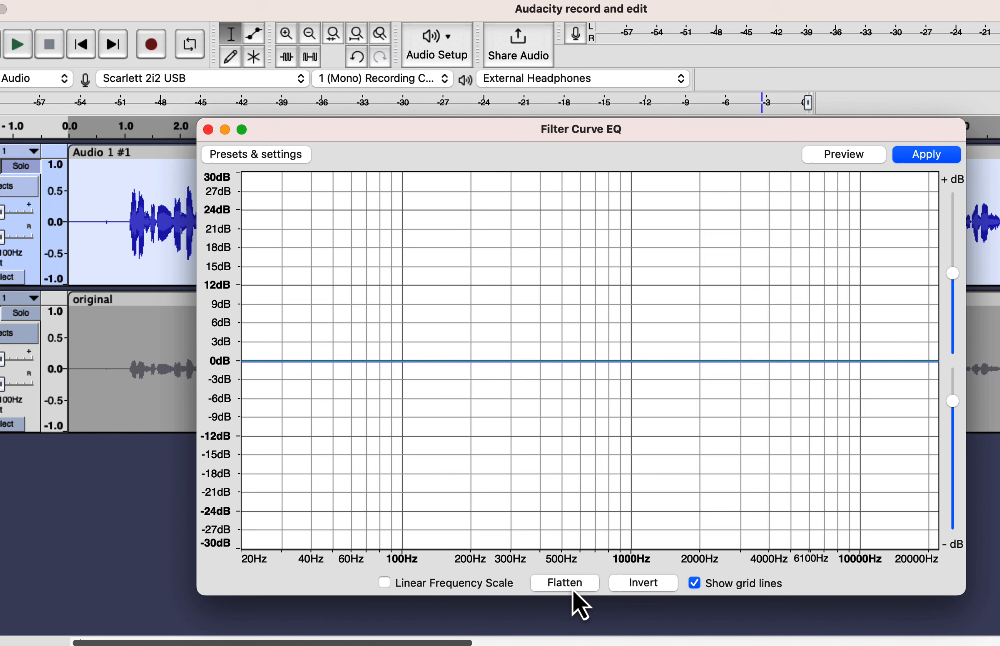
Load the Treble Boost factory preset and lower its boost above about 5000 Hz to about 6 dB.
{"action": "left_click", "coordinate": [271, 157]}
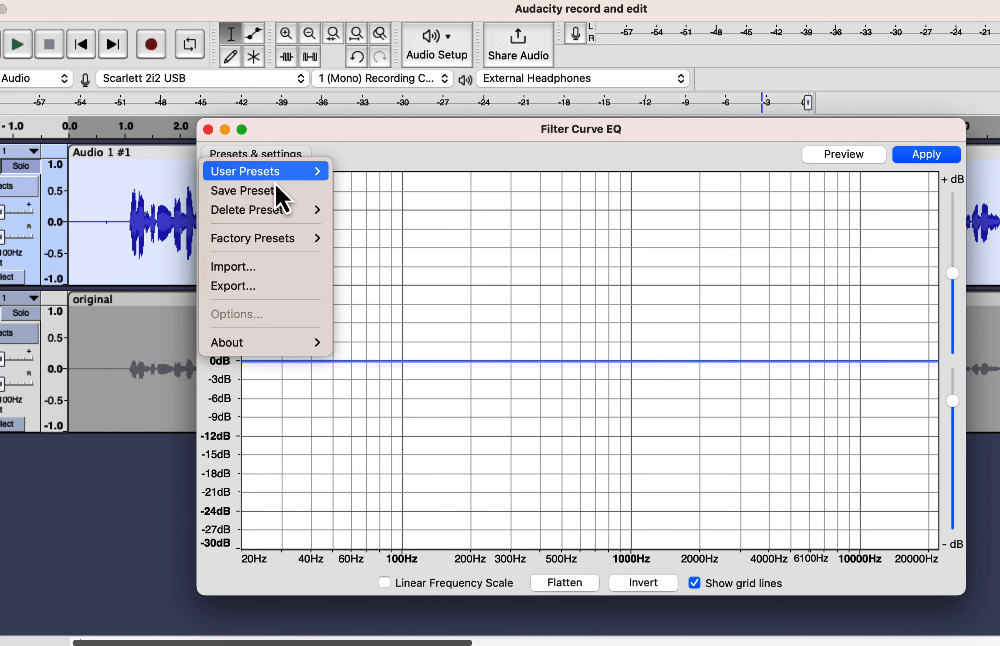
{"action": "mouse_move", "coordinate": [291, 246]}
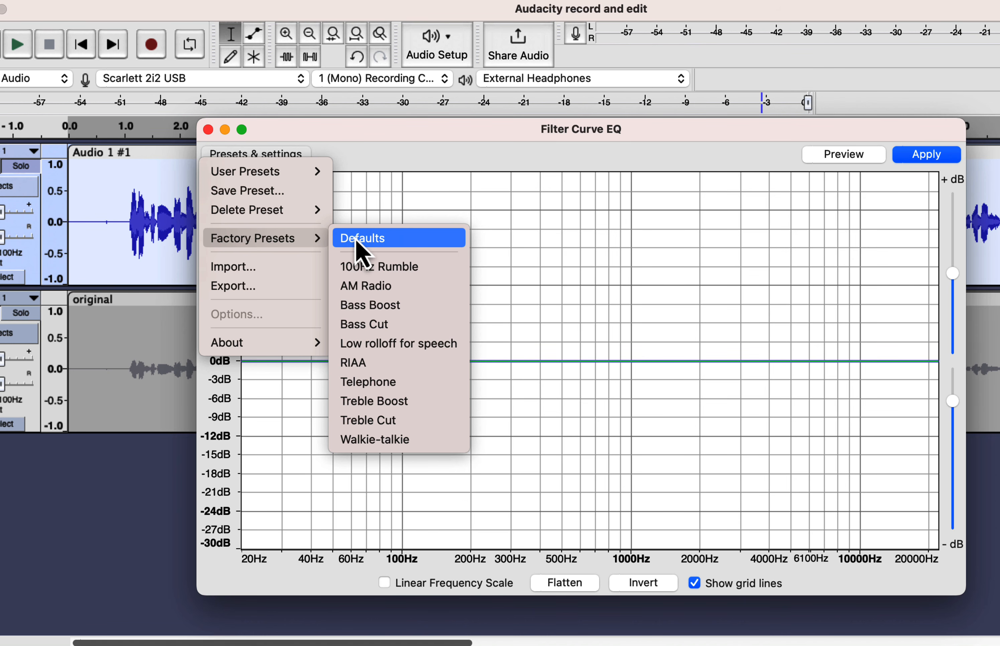
{"action": "left_click", "coordinate": [381, 401]}
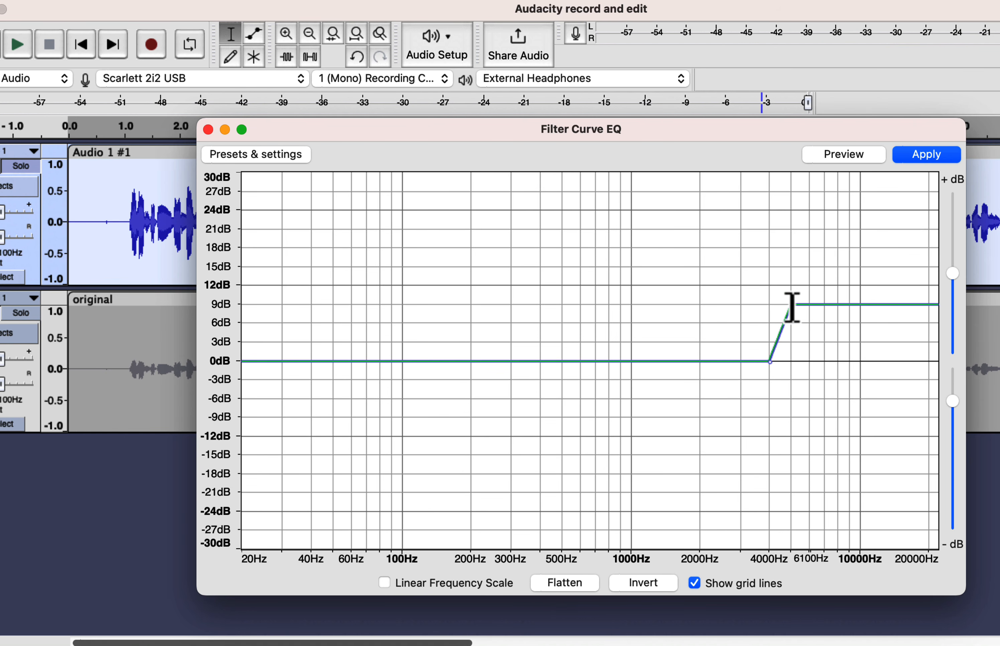
{"action": "mouse_move", "coordinate": [789, 306]}
{"action": "left_mouse_down"}
{"action": "mouse_move", "coordinate": [792, 325]}
{"action": "mouse_move", "coordinate": [822, 329]}
{"action": "mouse_move", "coordinate": [793, 324]}
{"action": "left_mouse_up"}
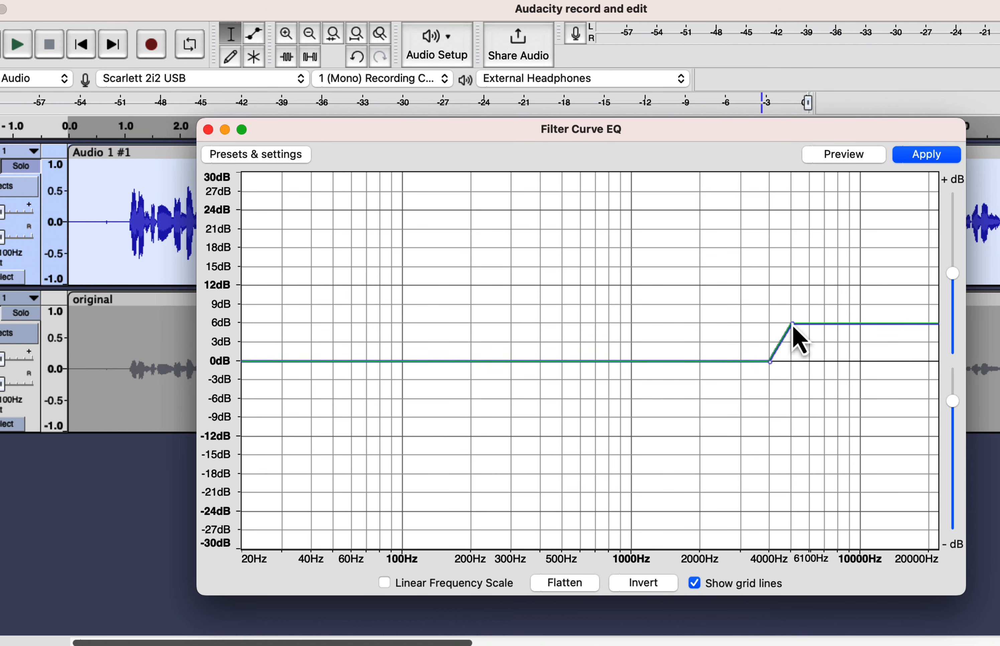
Add a high-frequency roll-off from about 16000 Hz down to about -18 dB at 20000 Hz and apply the equalization.
{"action": "left_click", "coordinate": [907, 324]}
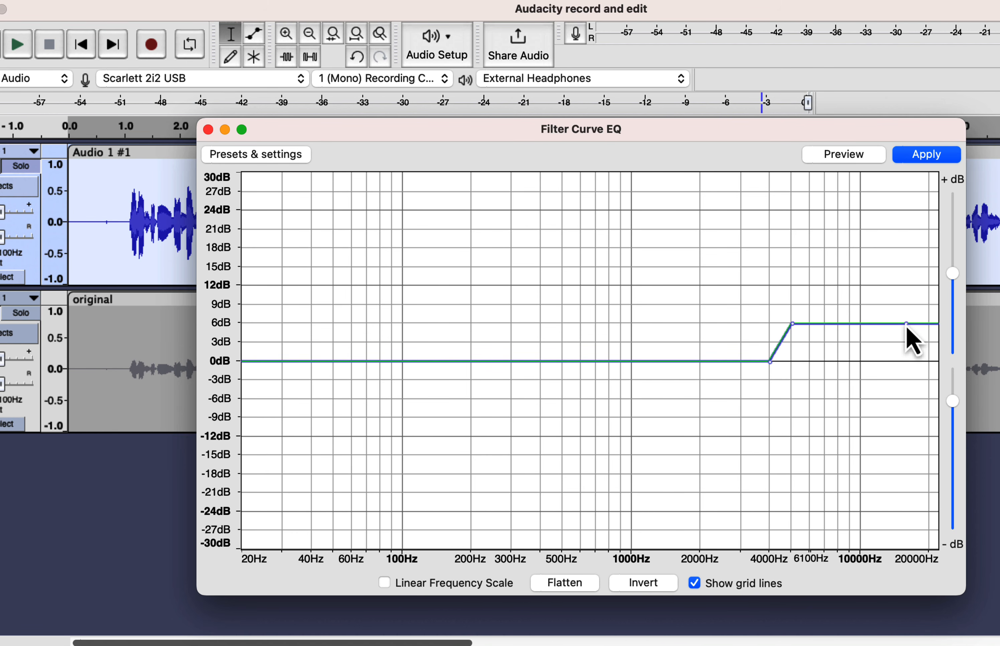
{"action": "left_click", "coordinate": [934, 324]}
{"action": "left_click_drag", "start_coordinate": [933, 325], "coordinate": [929, 469]}
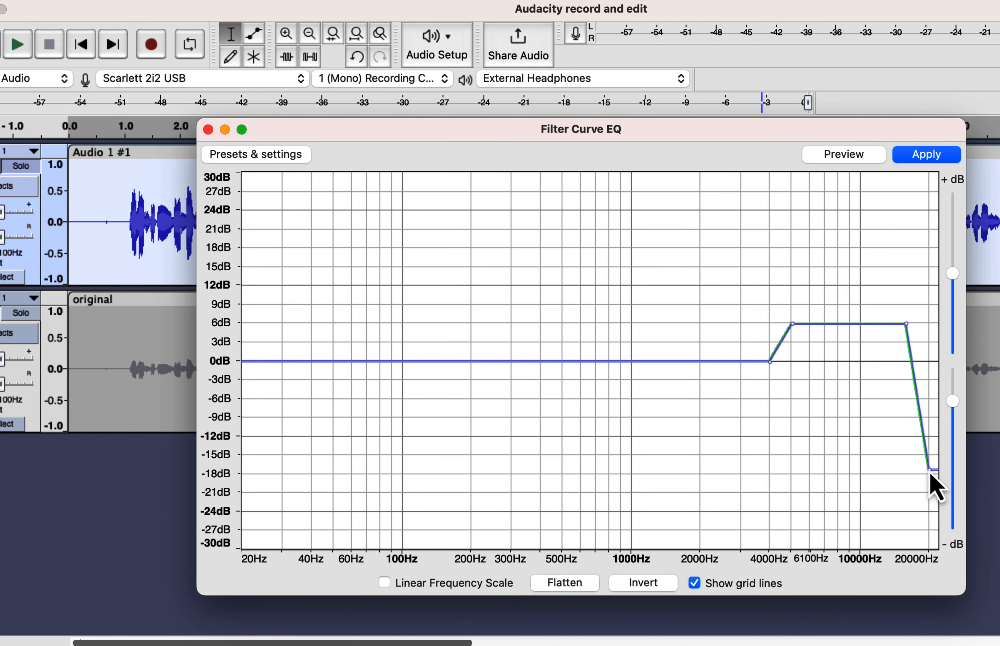
{"action": "left_click", "coordinate": [924, 158]}
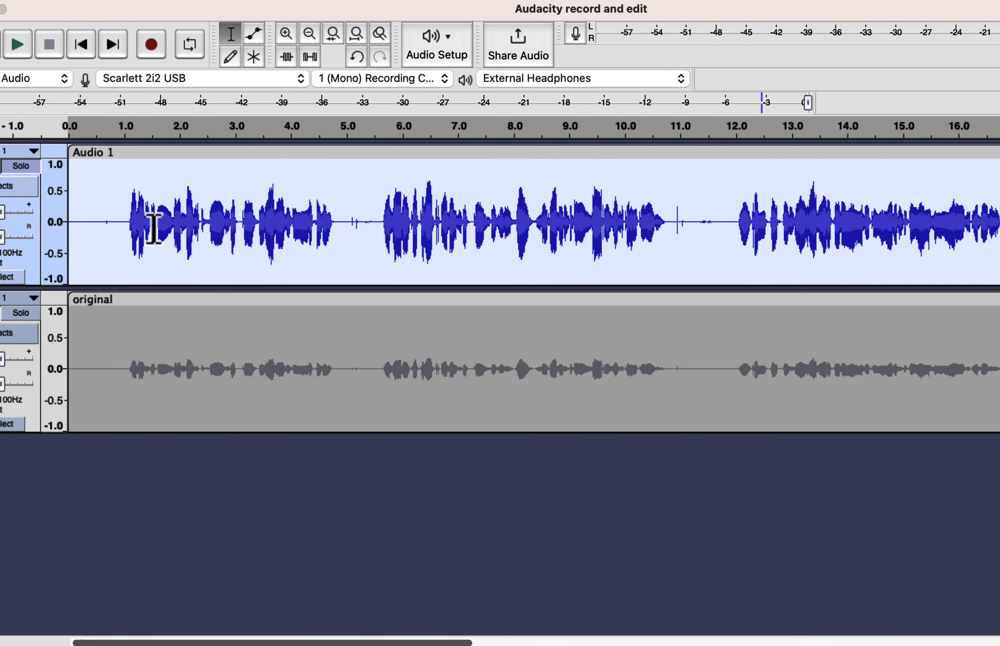
Play the equalized Audio 1 clip from near its start to hear the treble boost.
{"action": "left_click", "coordinate": [79, 215]}
{"action": "key", "text": "space"}
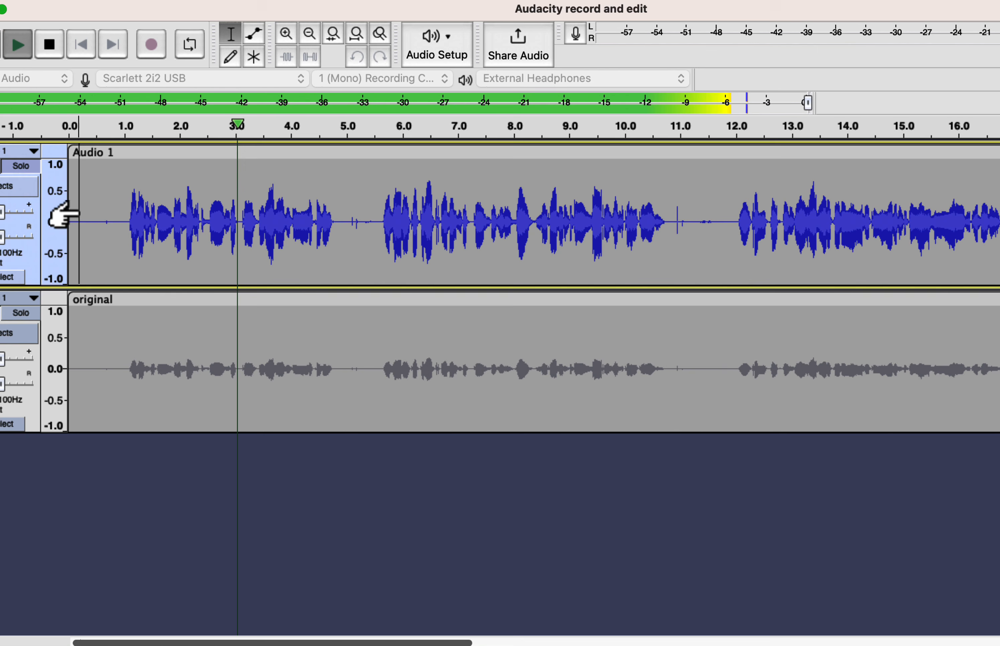
{"action": "key", "text": "space"}
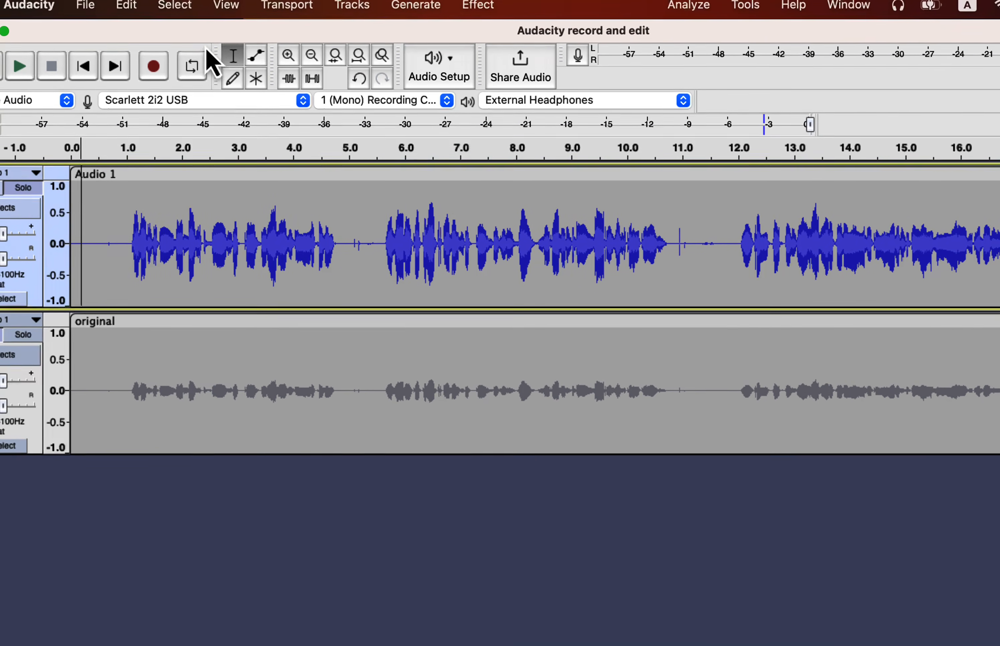
Use the project History to return the audio to its state before the treble equalization.
{"action": "left_click", "coordinate": [225, 14]}
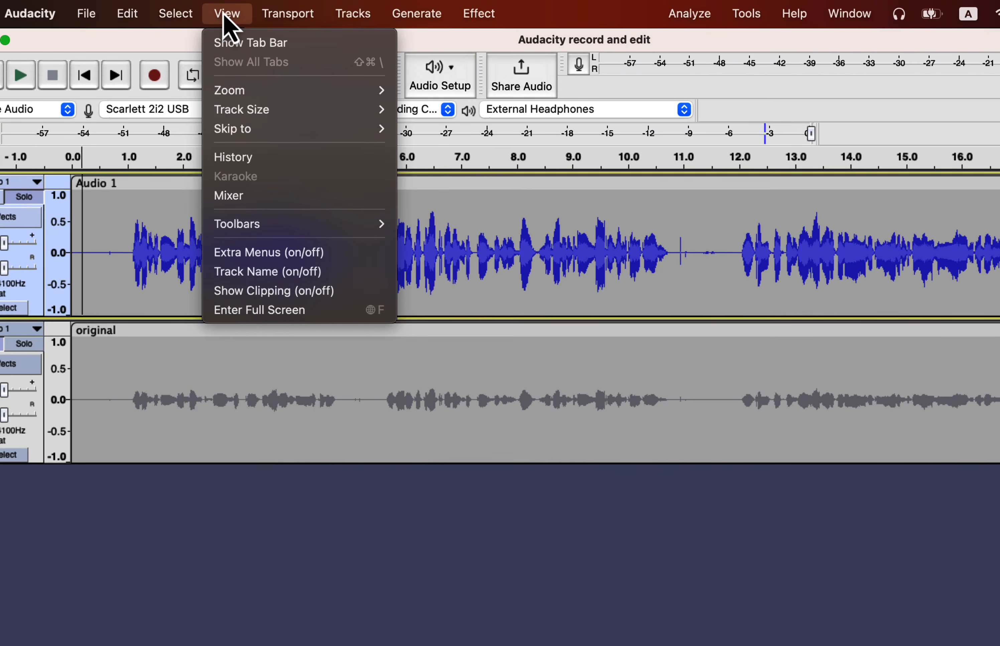
{"action": "left_click", "coordinate": [245, 157]}
{"action": "left_click", "coordinate": [266, 289]}
{"action": "left_click", "coordinate": [486, 415]}
Open Filter Curve EQ for the whole Audio 1 #1 clip and load the Low rolloff for speech factory preset.
{"action": "double_click", "coordinate": [398, 254]}
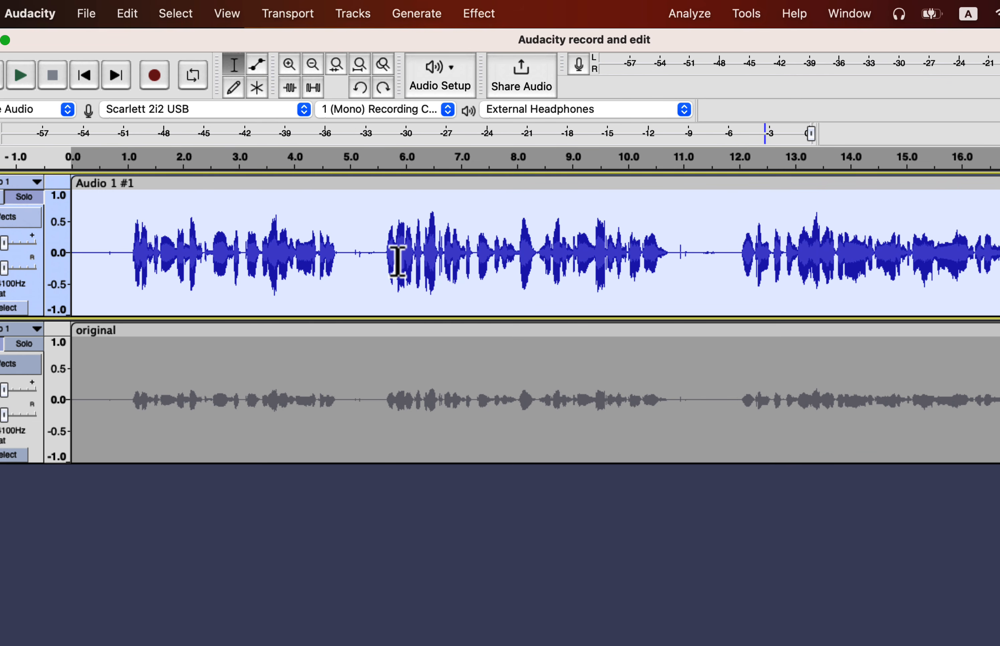
{"action": "left_click", "coordinate": [487, 15]}
{"action": "mouse_move", "coordinate": [496, 186]}
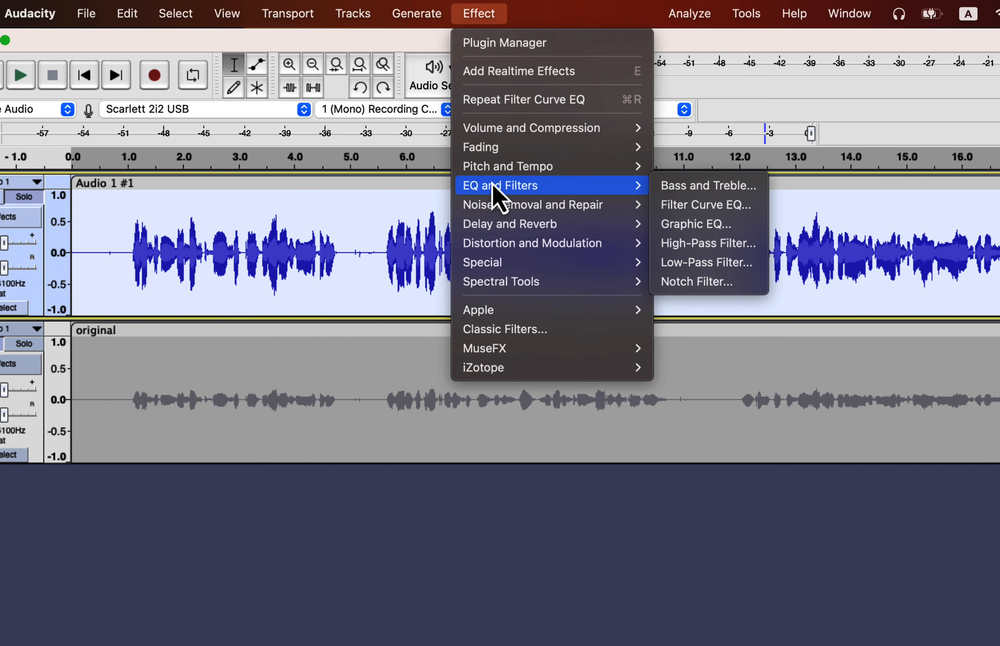
{"action": "left_click", "coordinate": [717, 212]}
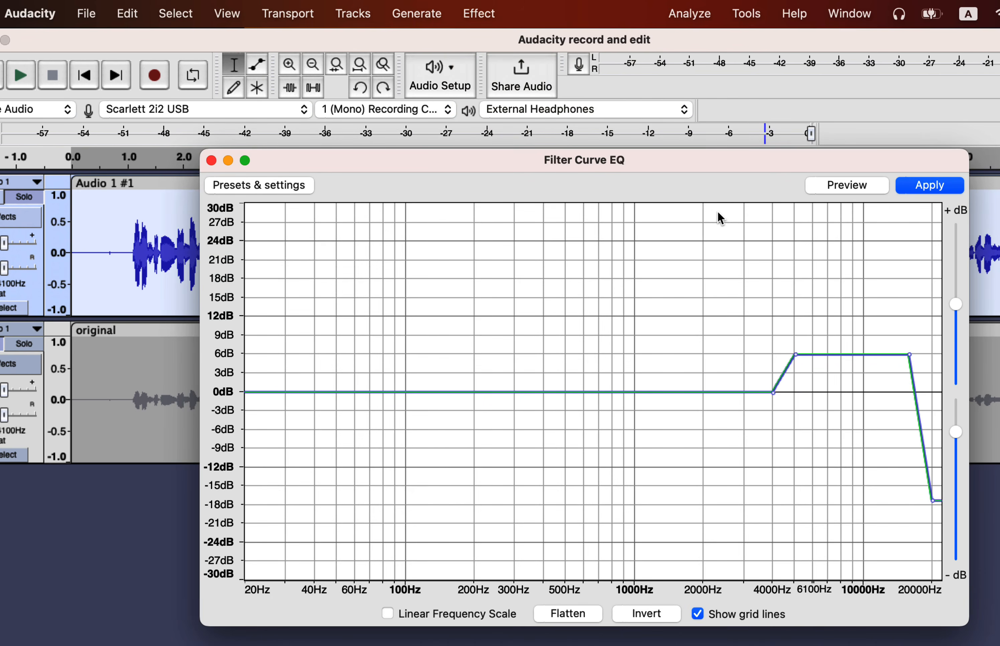
{"action": "left_click", "coordinate": [301, 194]}
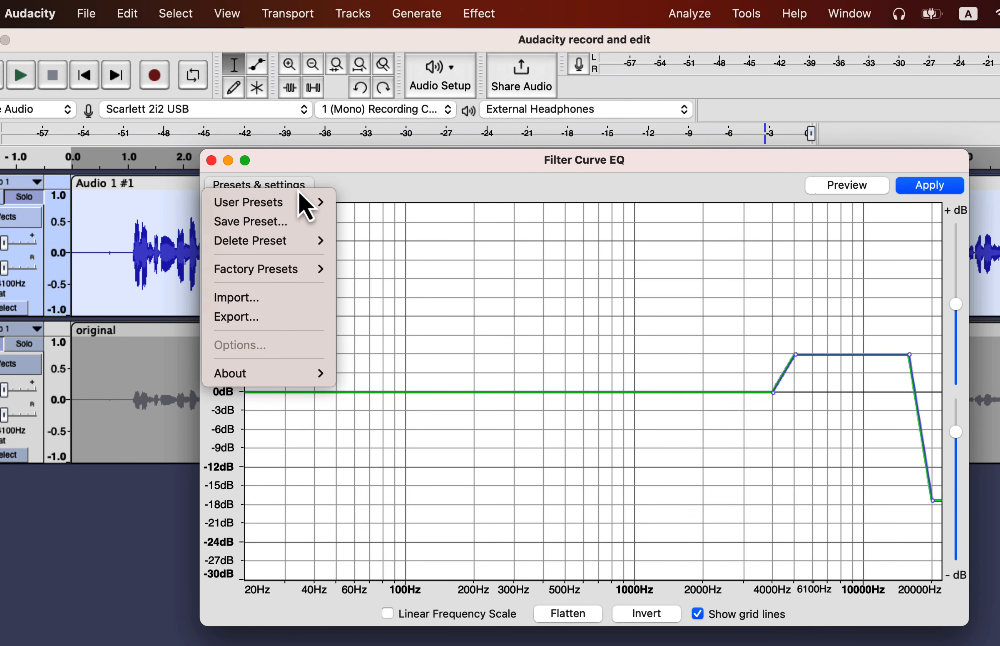
{"action": "mouse_move", "coordinate": [304, 271]}
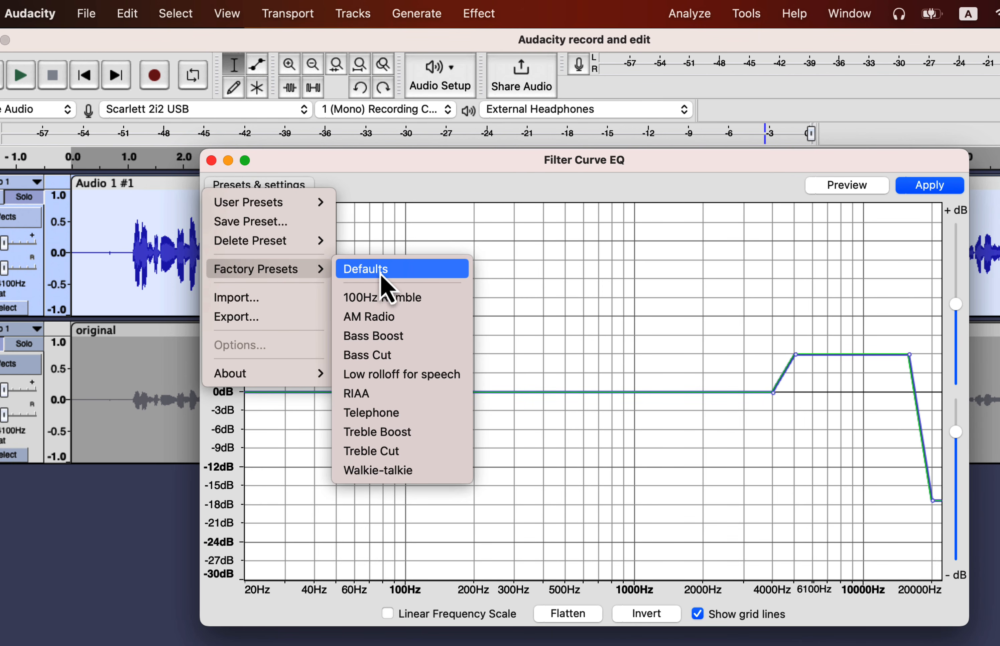
{"action": "left_click", "coordinate": [389, 375]}
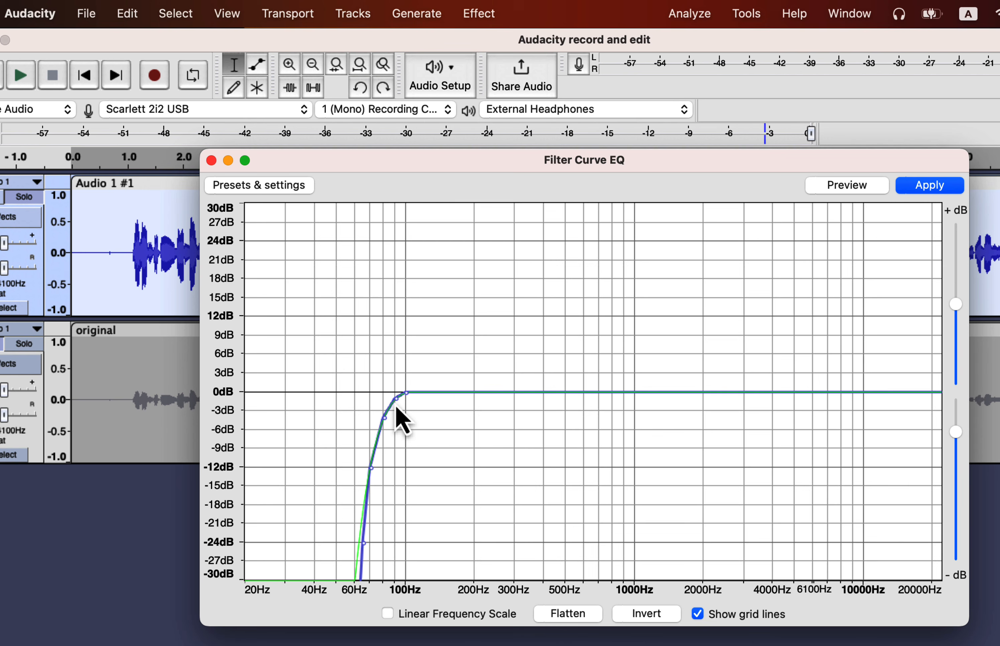
Reshape the low roll-off to about 0 dB at 80 Hz, -8 dB at 70 Hz and -27 dB at 60 Hz.
{"action": "left_click", "coordinate": [396, 403]}
{"action": "left_click_drag", "start_coordinate": [395, 402], "coordinate": [384, 395]}
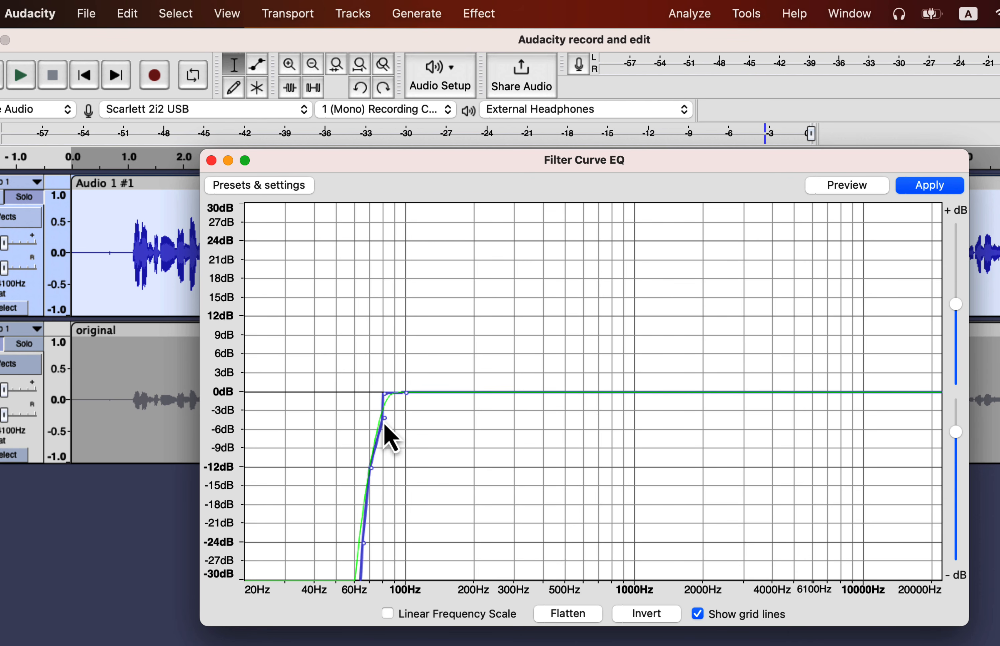
{"action": "left_click", "coordinate": [382, 421]}
{"action": "left_click_drag", "start_coordinate": [382, 420], "coordinate": [369, 431]}
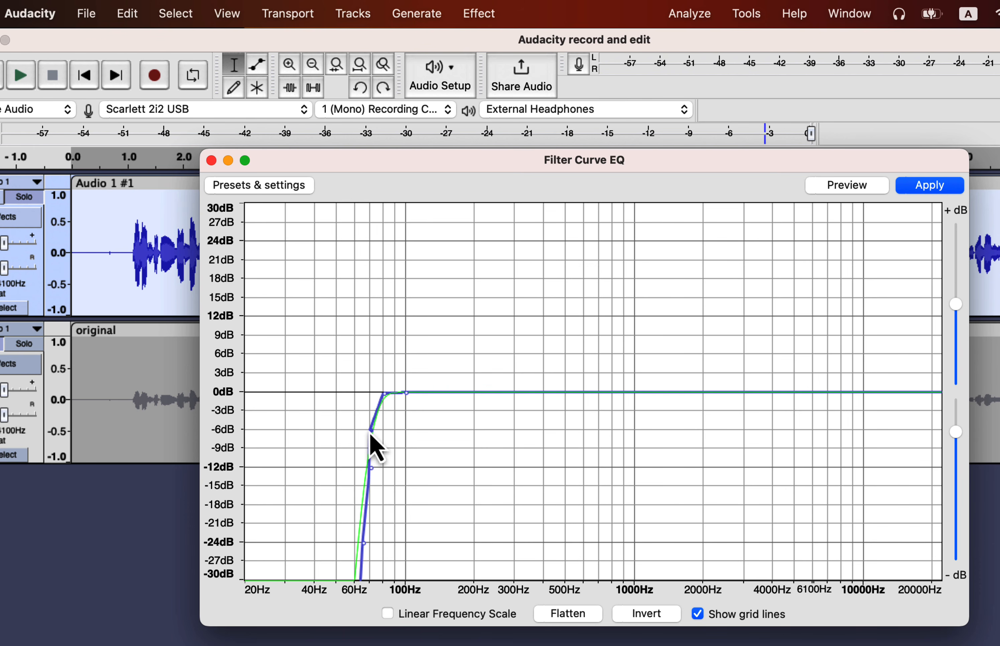
{"action": "left_click_drag", "start_coordinate": [369, 432], "coordinate": [369, 447]}
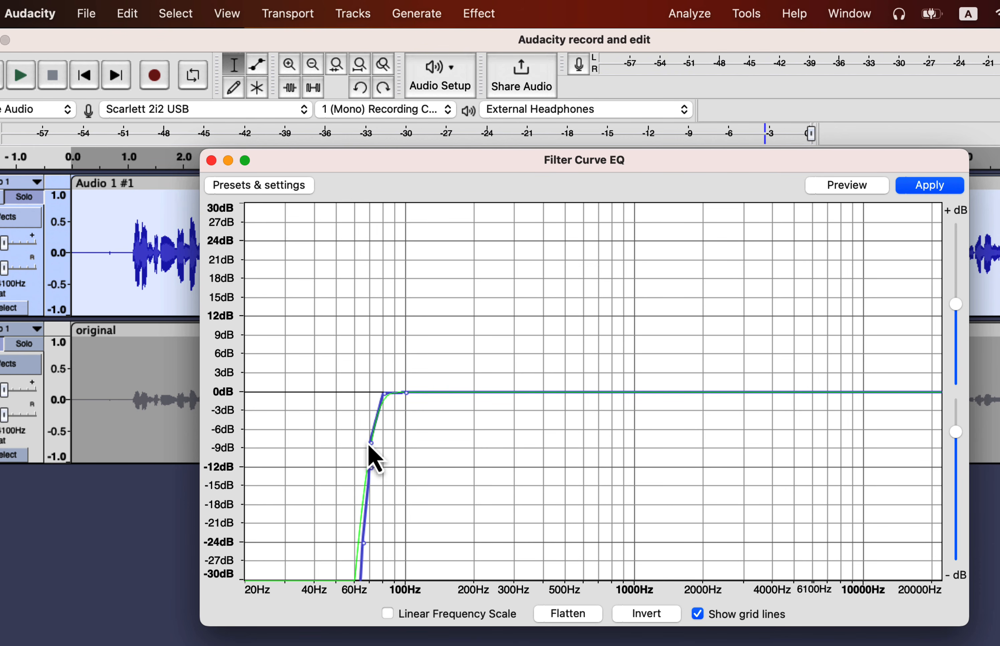
{"action": "left_click", "coordinate": [365, 481]}
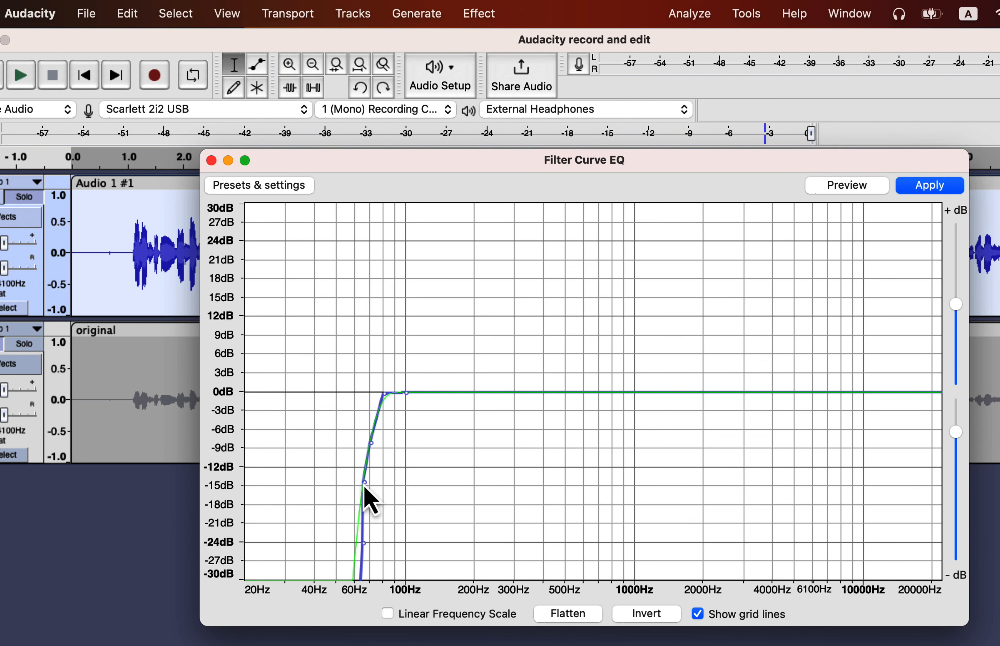
{"action": "left_click_drag", "start_coordinate": [362, 544], "coordinate": [355, 560]}
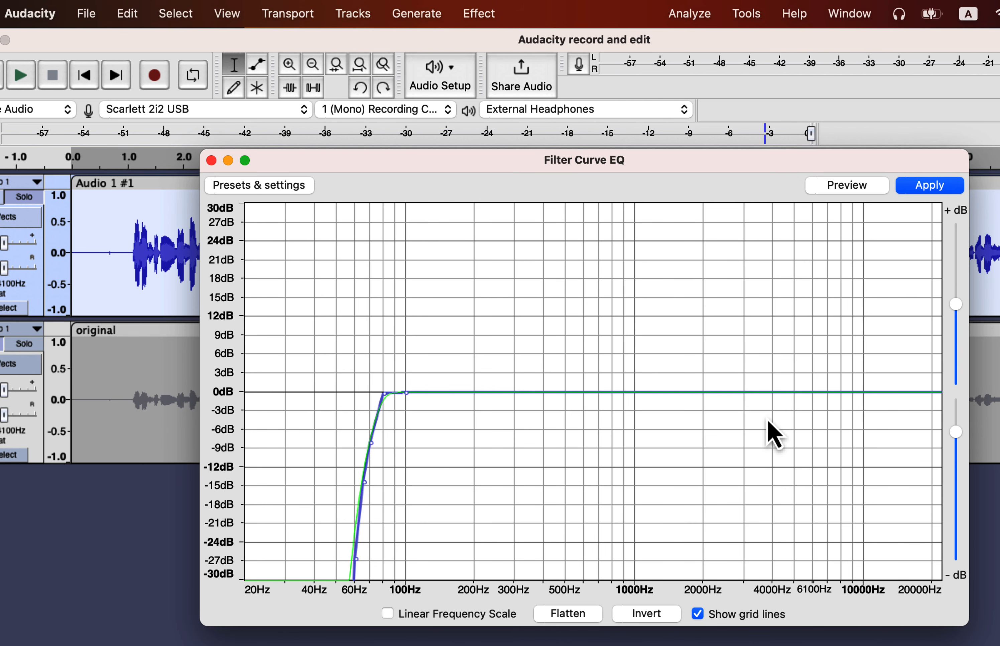
Boost the curve about 6 dB above about 5000 Hz and roll it off from about 16500 Hz to about -22 dB near 18500 Hz.
{"action": "left_click", "coordinate": [773, 393]}
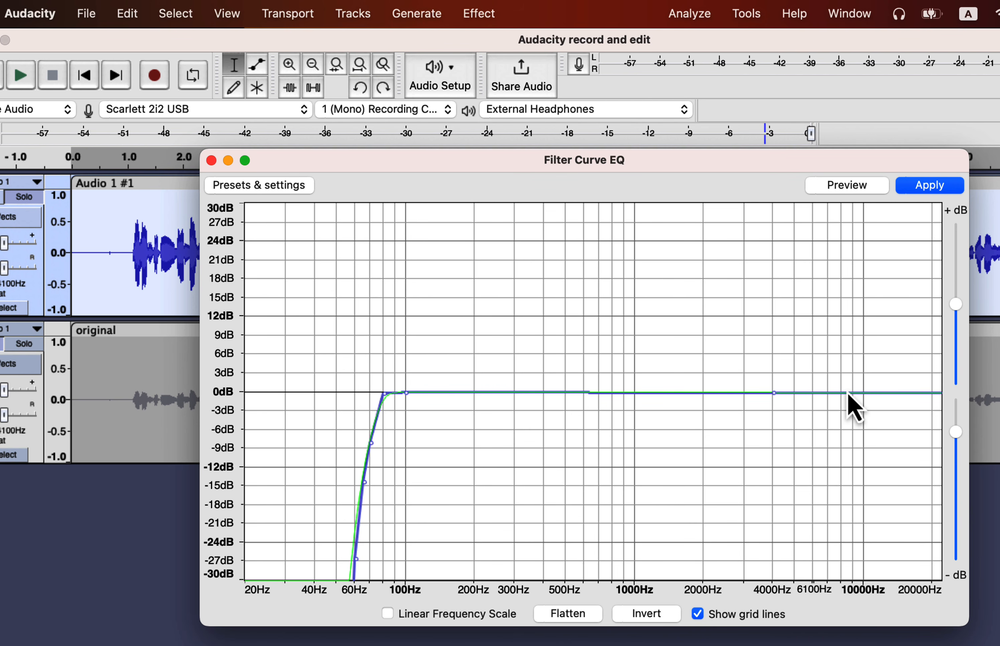
{"action": "left_click", "coordinate": [796, 394]}
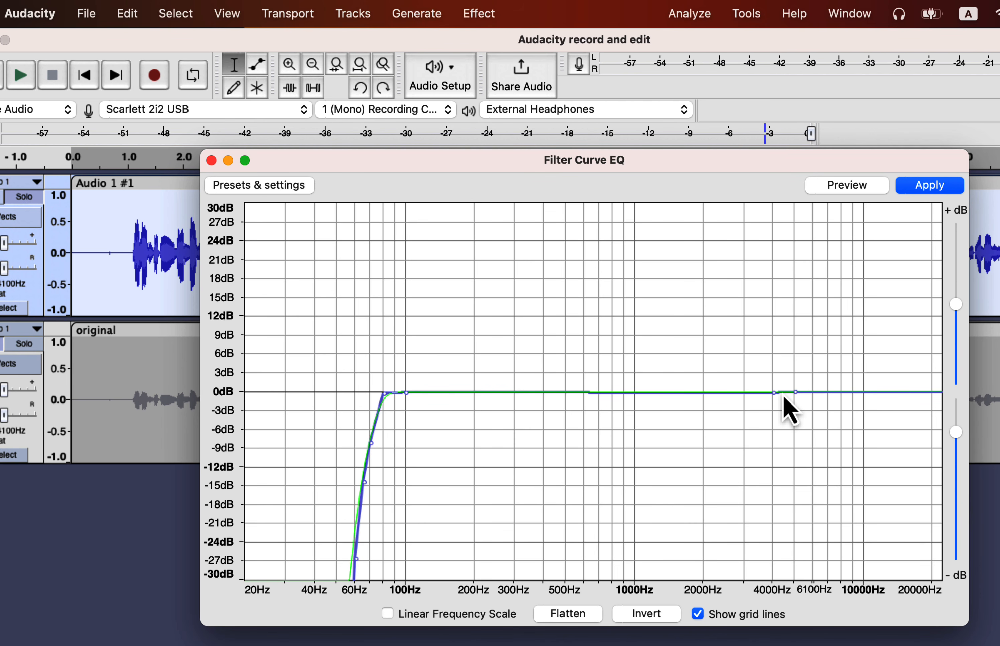
{"action": "left_click_drag", "start_coordinate": [774, 396], "coordinate": [796, 354]}
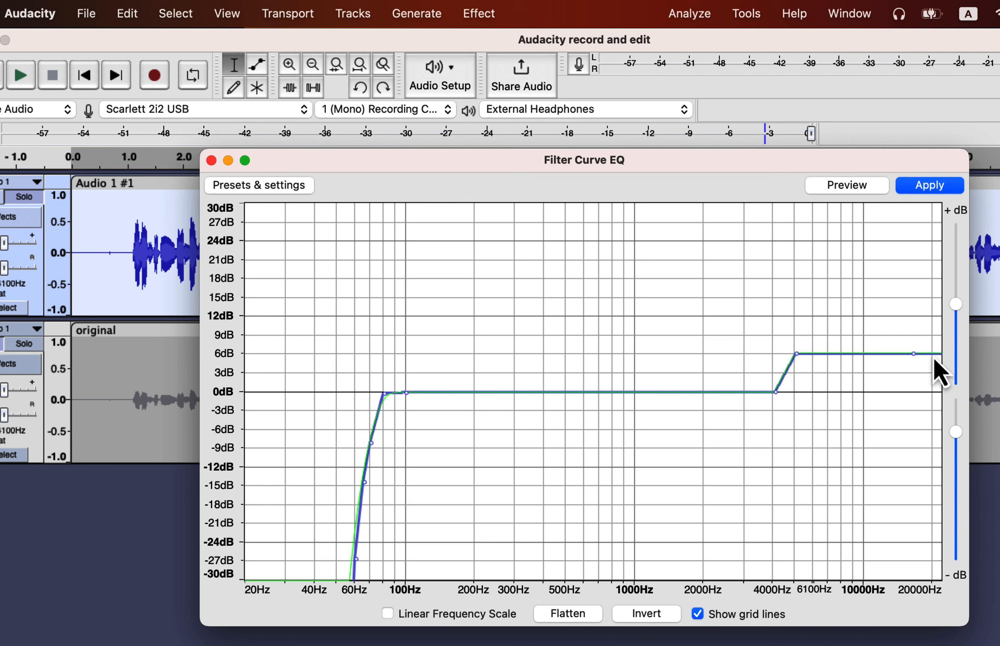
{"action": "left_click_drag", "start_coordinate": [934, 359], "coordinate": [925, 538]}
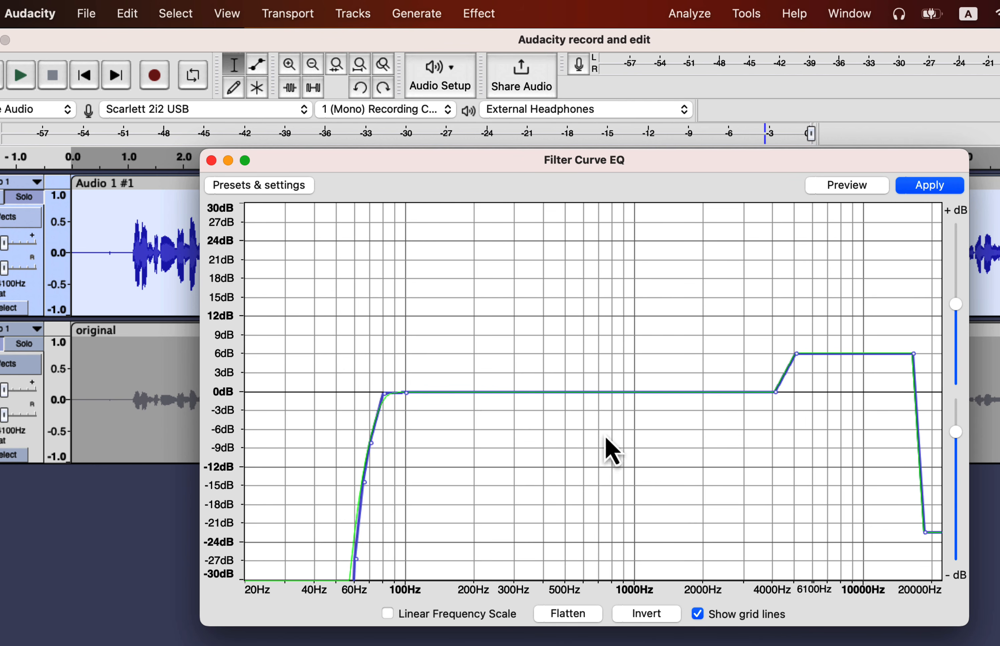
Open the preset management options for the current Filter Curve EQ curve.
{"action": "left_click", "coordinate": [294, 188]}
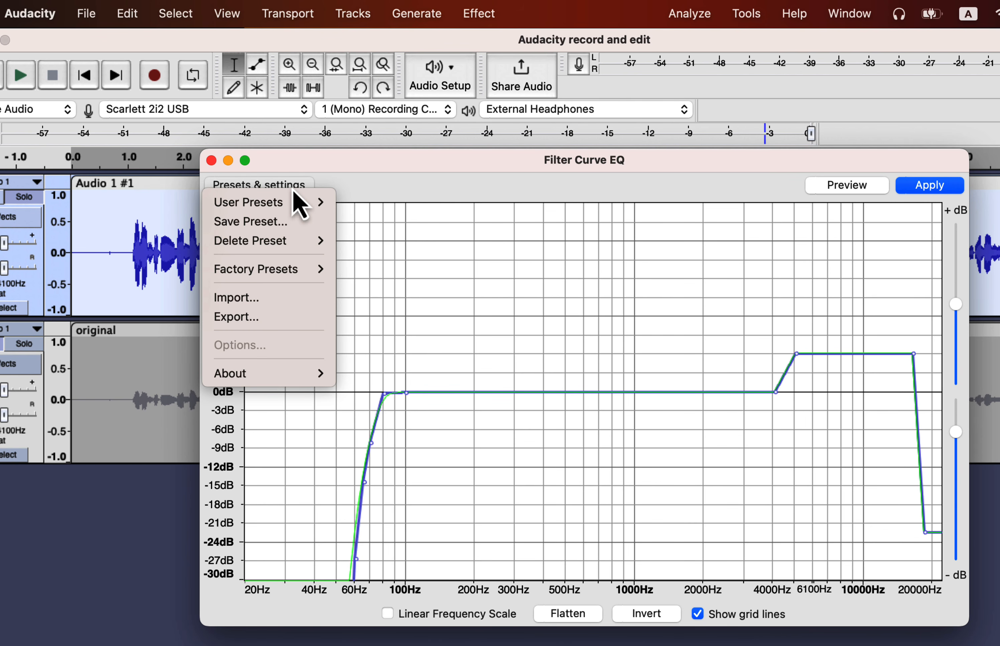
Save the current Filter Curve EQ curve as the preset "My Best EQ 1" and check it among the user presets.
{"action": "left_click", "coordinate": [264, 221]}
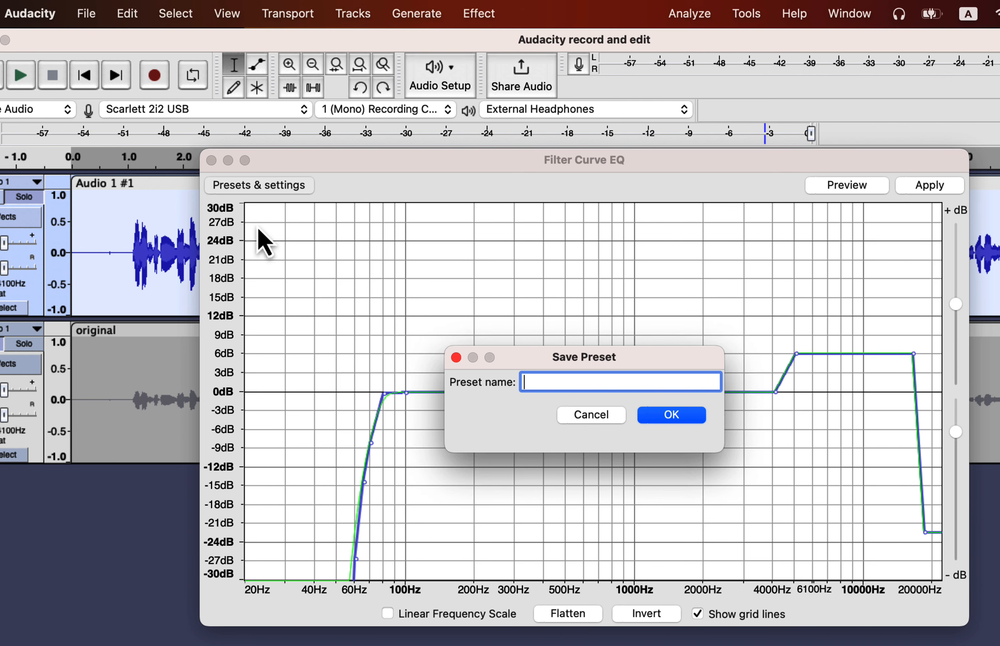
{"action": "type", "text": "My Best EQ 1"}
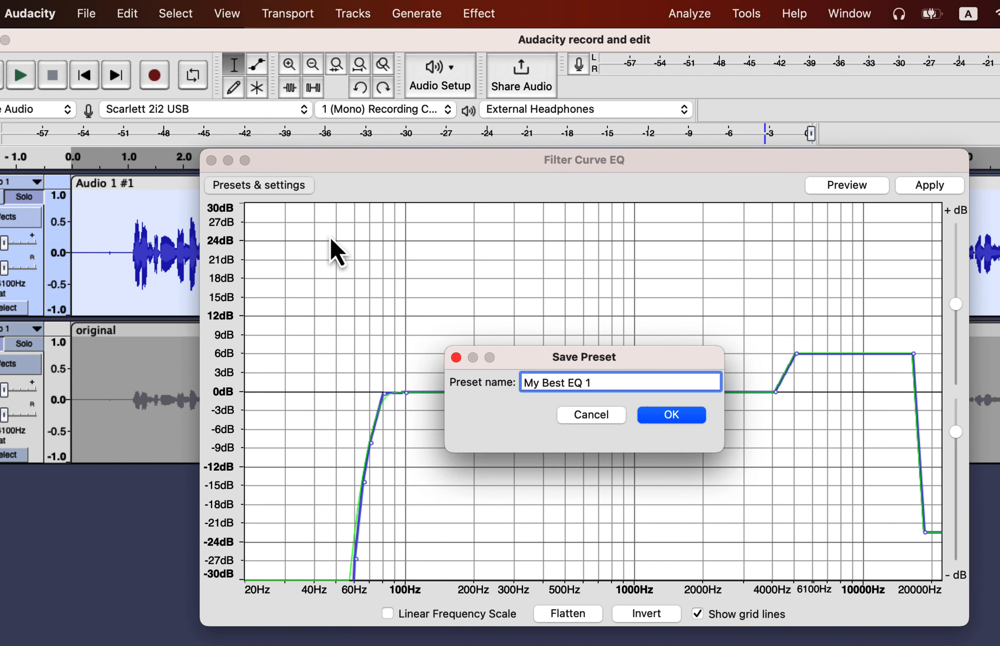
{"action": "left_click", "coordinate": [652, 418]}
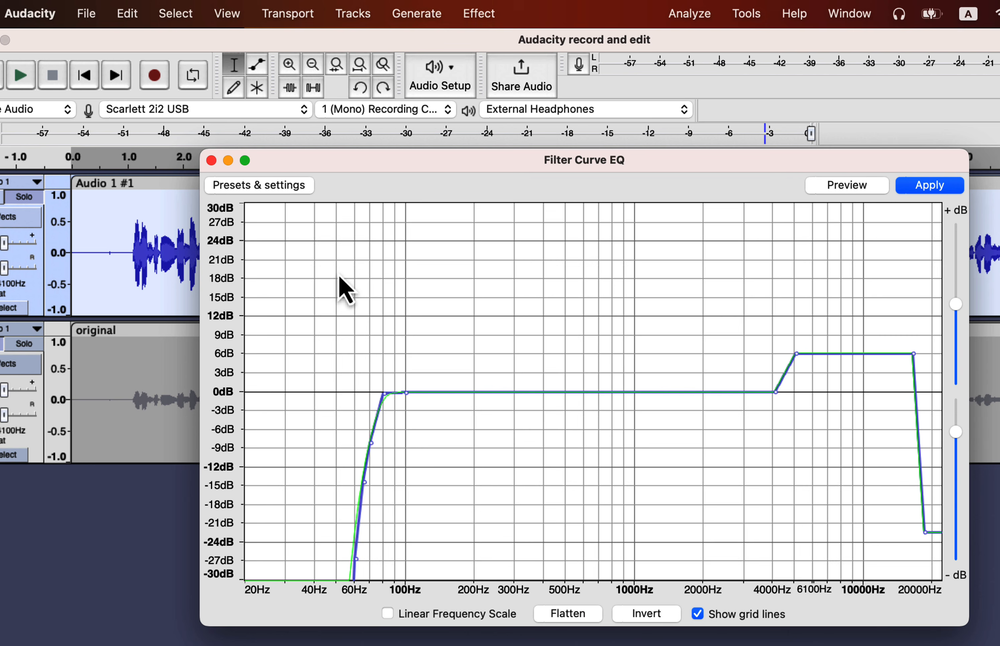
{"action": "left_click", "coordinate": [257, 189]}
{"action": "mouse_move", "coordinate": [257, 204]}
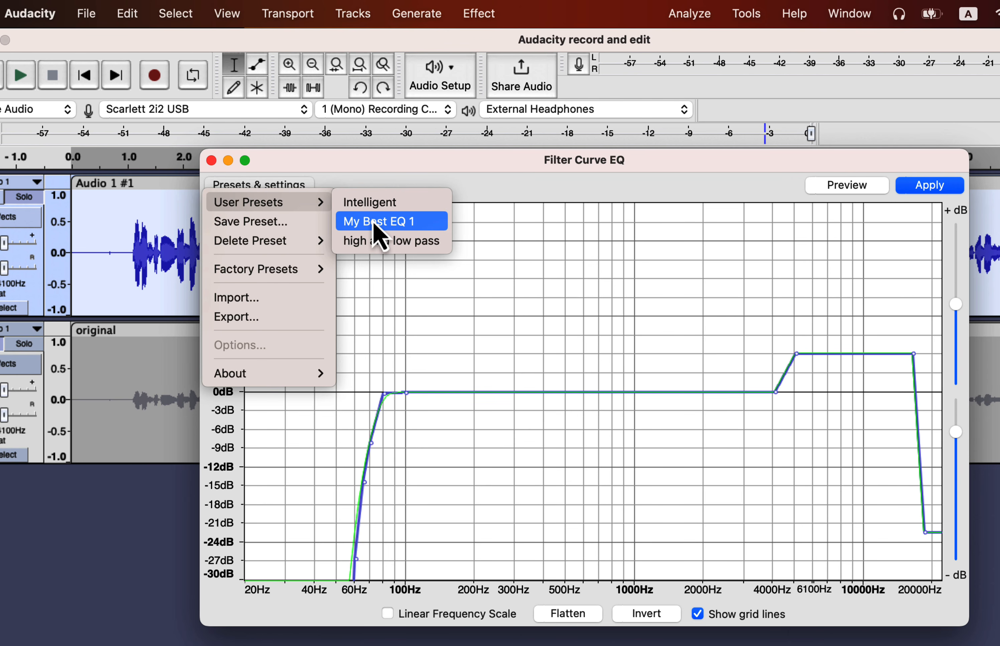
{"action": "left_click", "coordinate": [487, 176]}
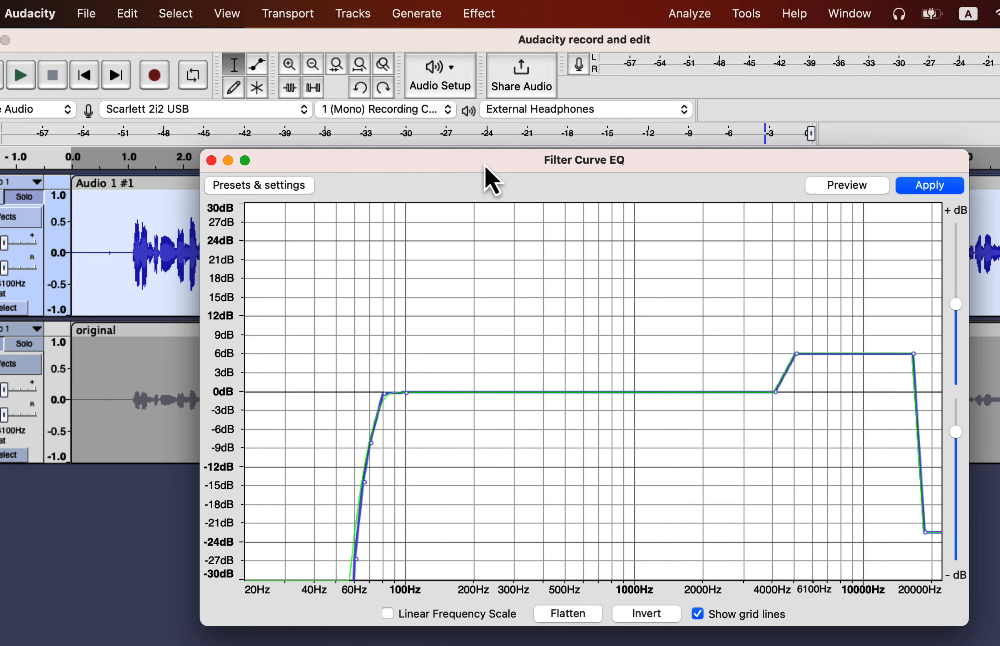
Apply the Filter Curve EQ to the Audio 1 track and play back the processed audio.
{"action": "left_click", "coordinate": [927, 184]}
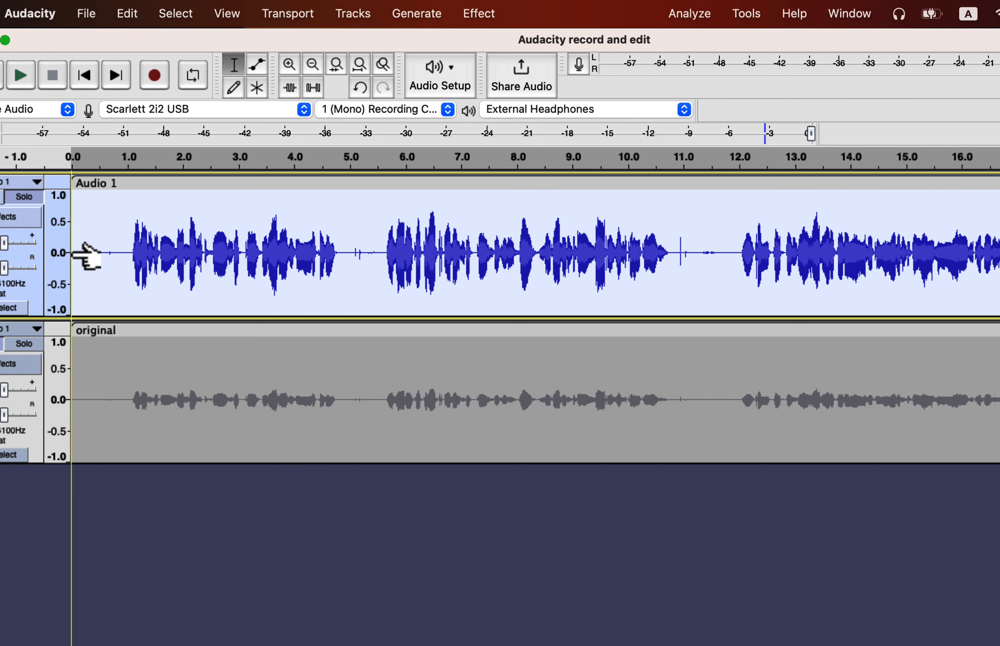
{"action": "key", "text": "space"}
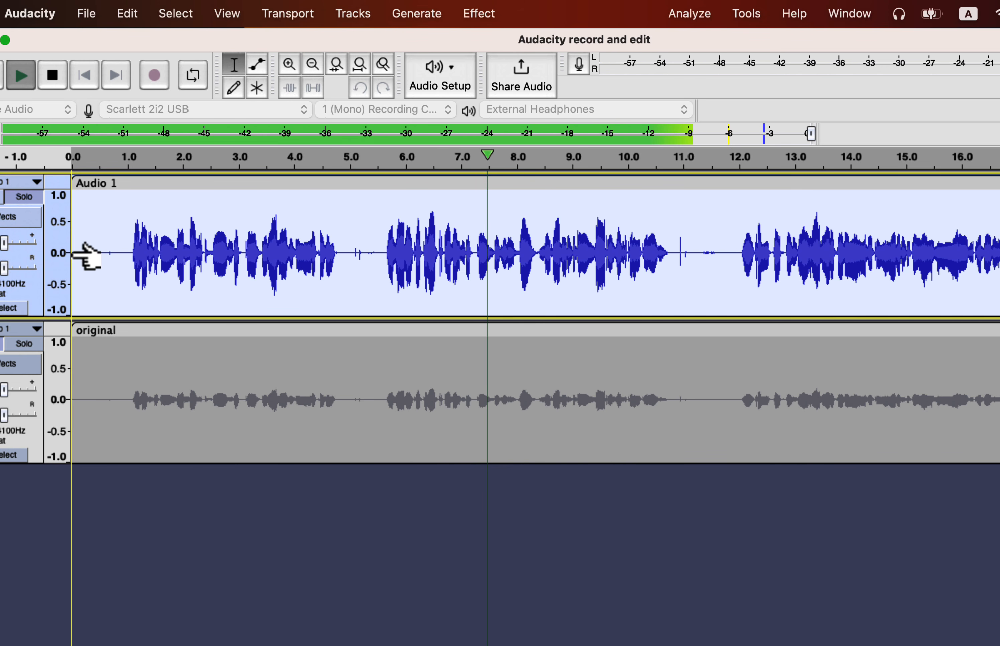
{"action": "key", "text": "space"}
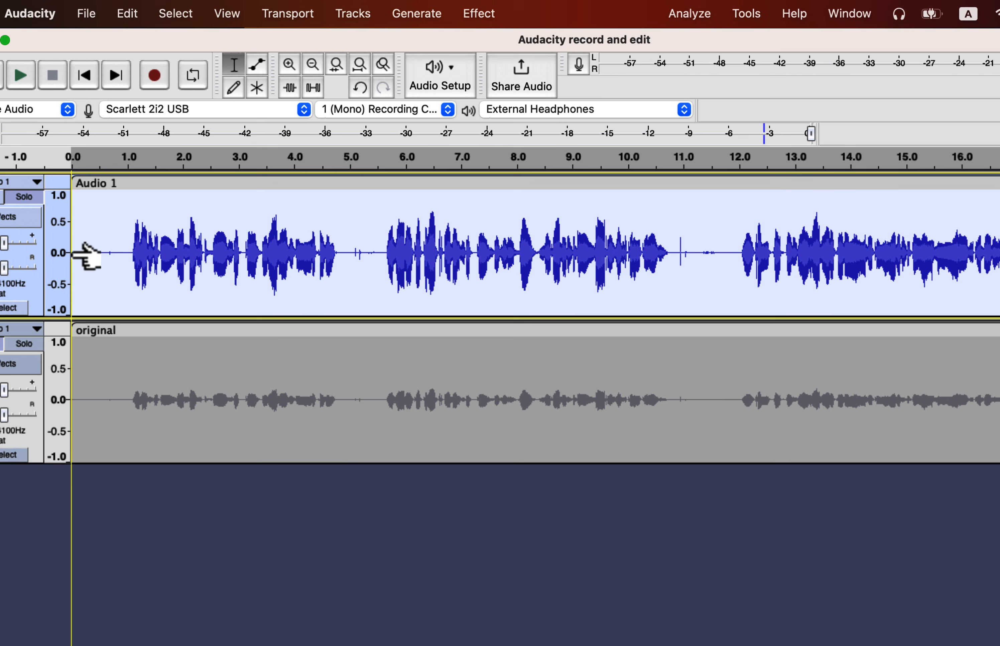
Compare the original and processed tracks by soloing each one alternately during playback.
{"action": "left_click", "coordinate": [27, 355]}
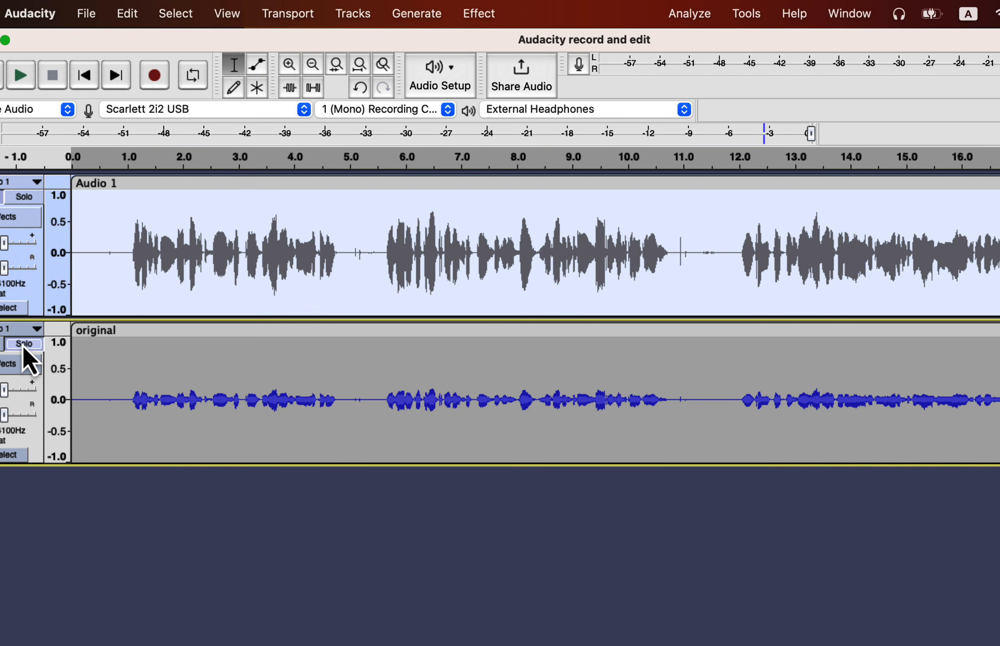
{"action": "left_click", "coordinate": [83, 378]}
{"action": "key", "text": "space"}
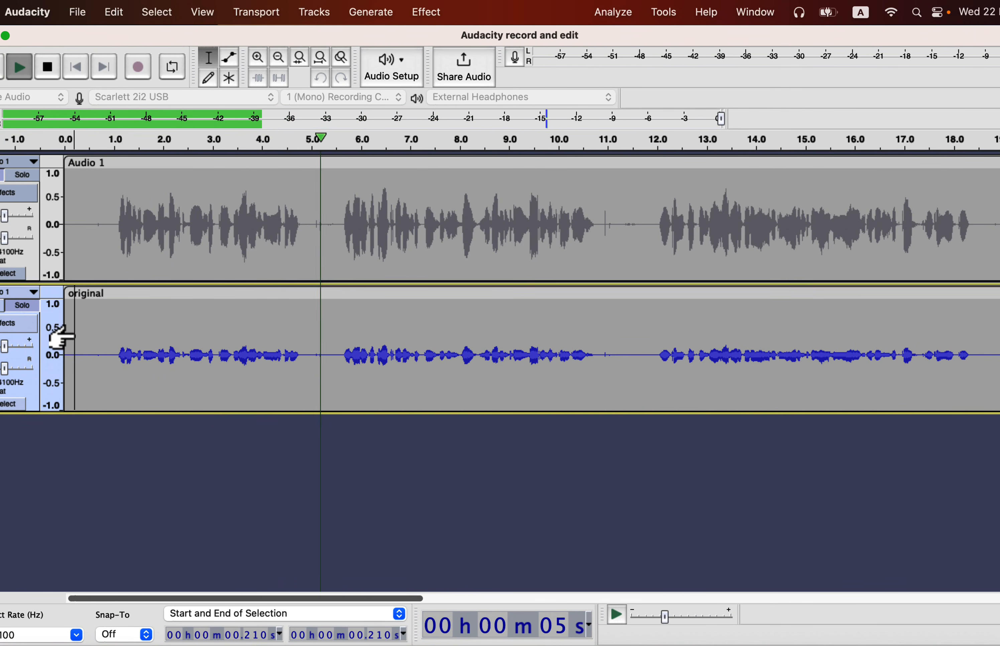
{"action": "left_click", "coordinate": [28, 179]}
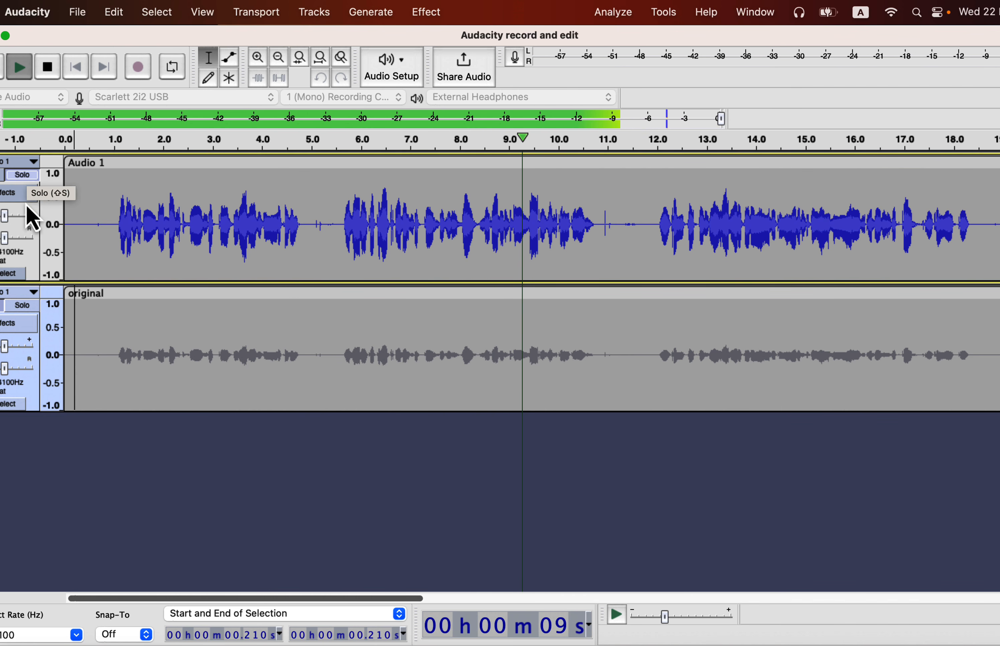
{"action": "left_click", "coordinate": [23, 306]}
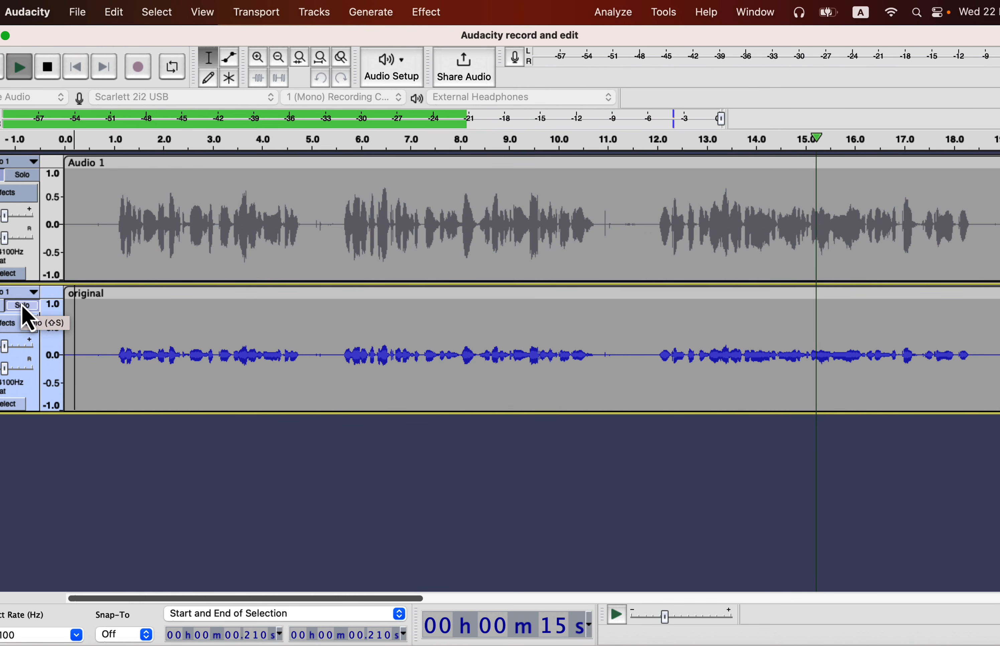
{"action": "left_click", "coordinate": [24, 176]}
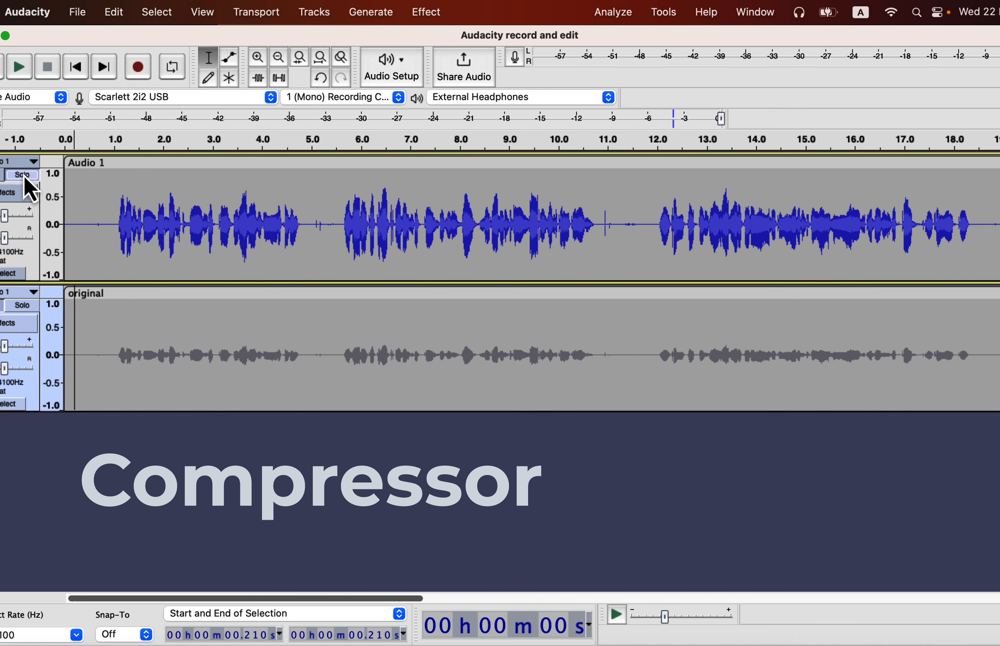
Open the Compressor effect for the entire Audio 1 clip and load its factory default preset.
{"action": "double_click", "coordinate": [140, 207]}
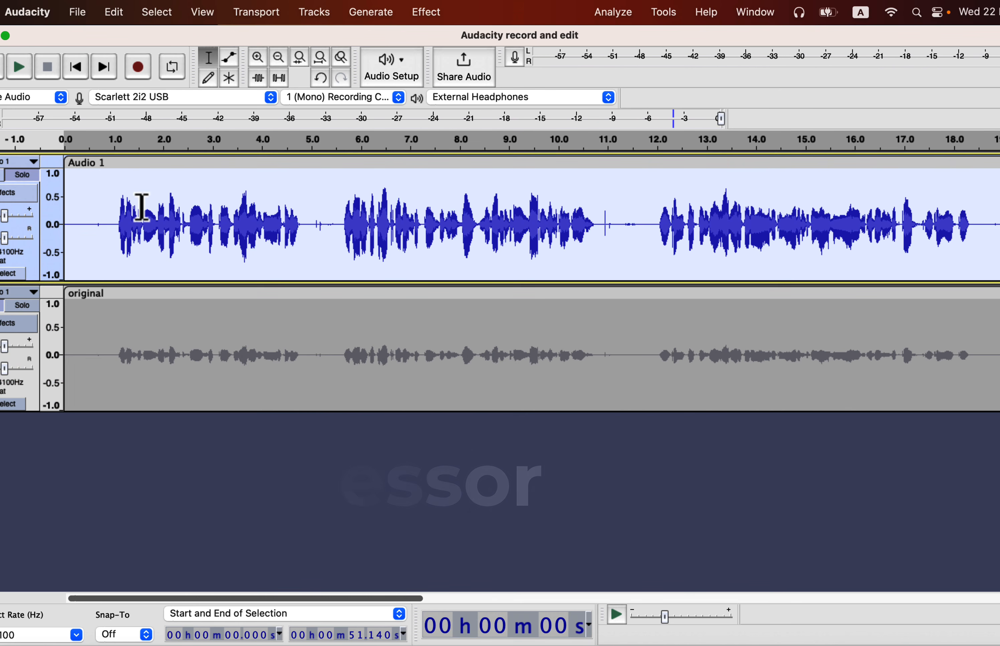
{"action": "left_click", "coordinate": [447, 15]}
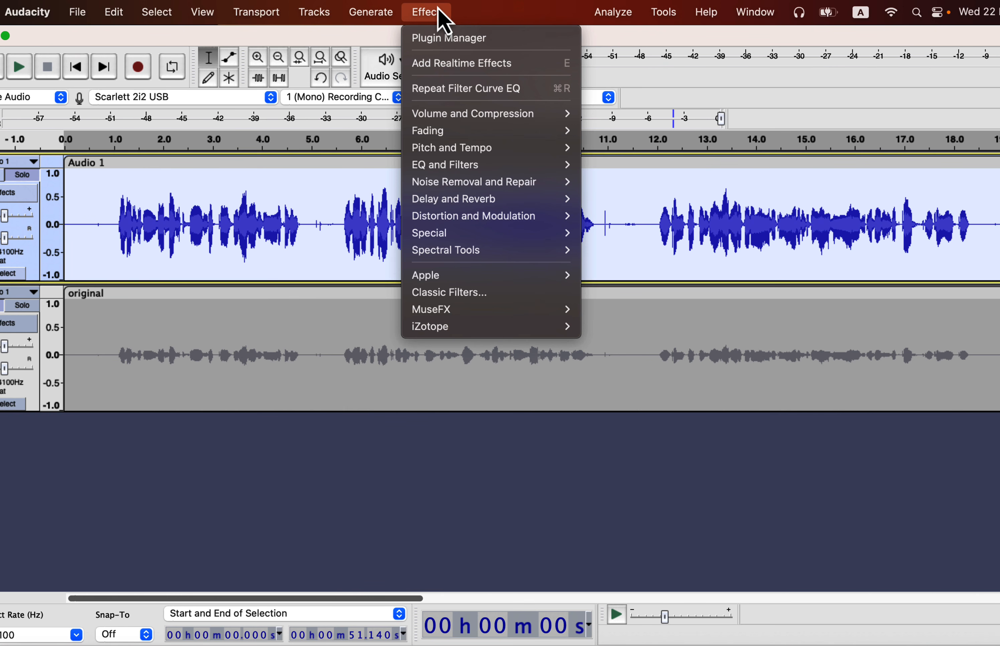
{"action": "mouse_move", "coordinate": [444, 116]}
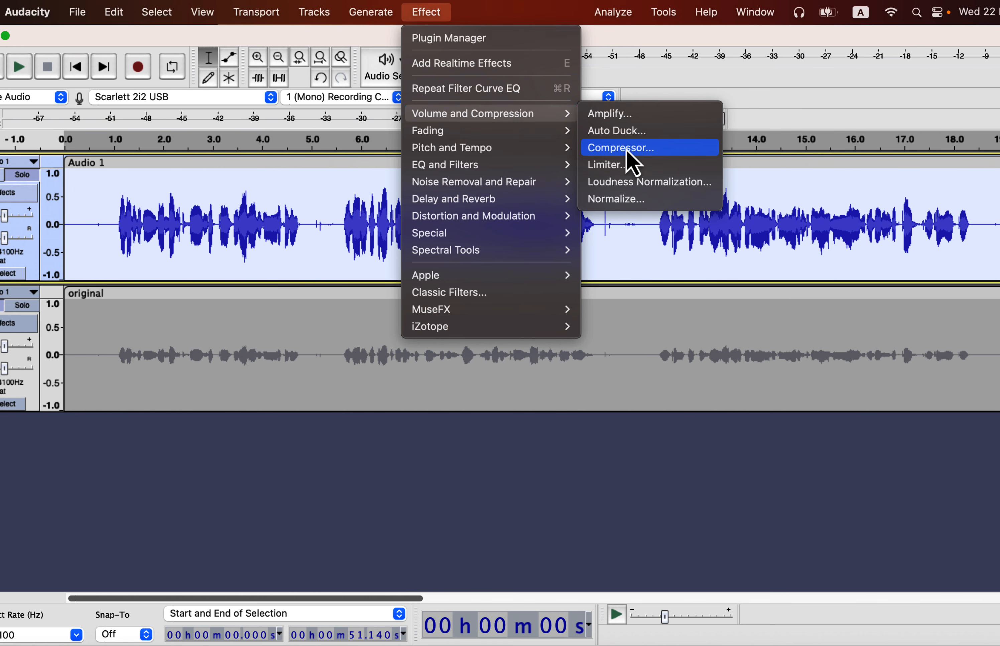
{"action": "left_click", "coordinate": [655, 148]}
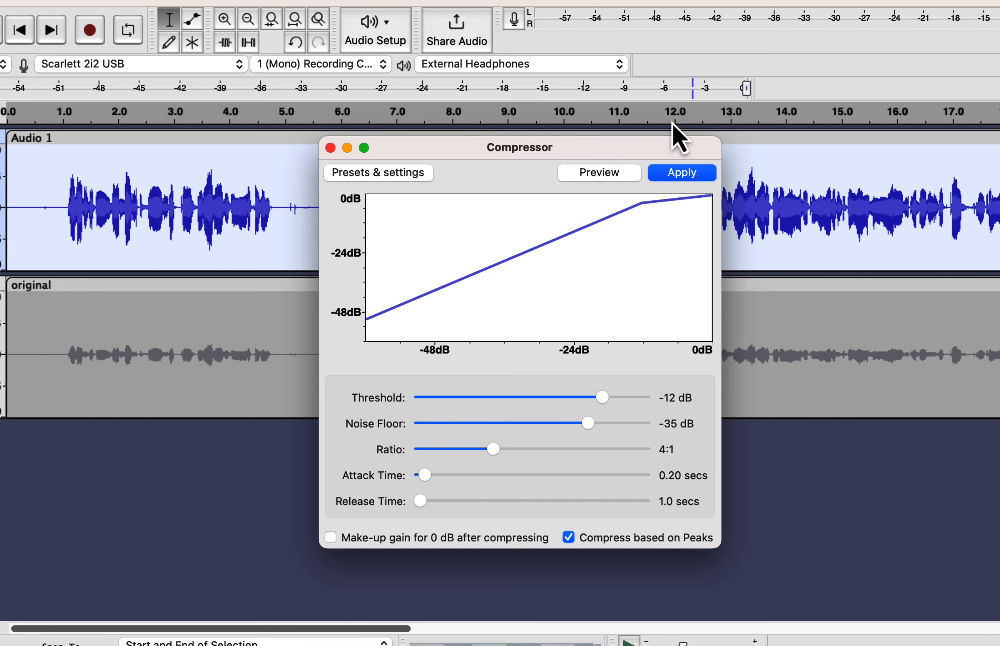
{"action": "left_click", "coordinate": [406, 173]}
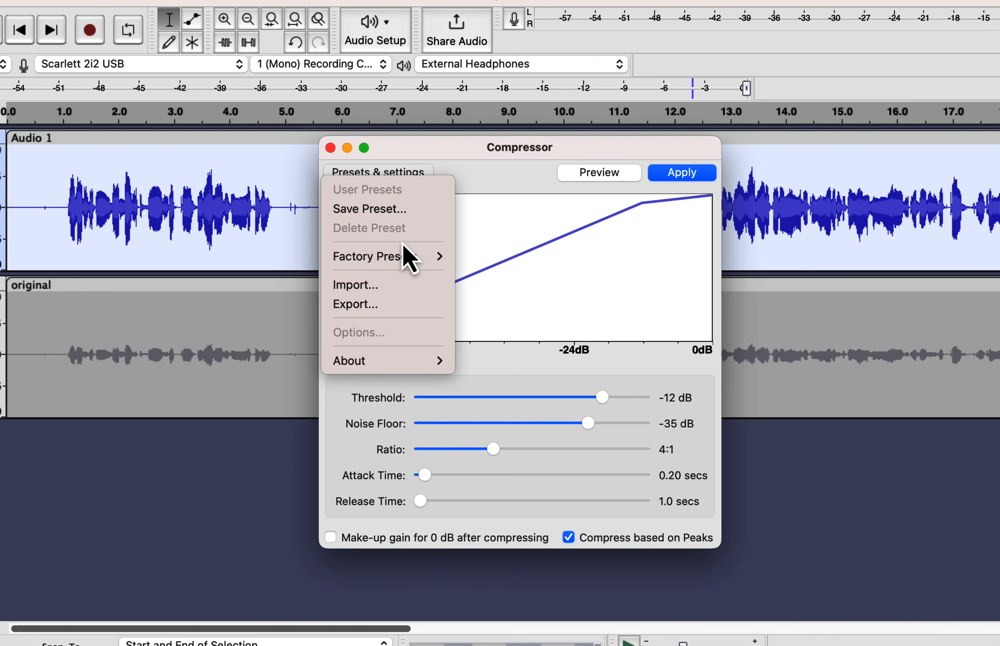
{"action": "mouse_move", "coordinate": [402, 257]}
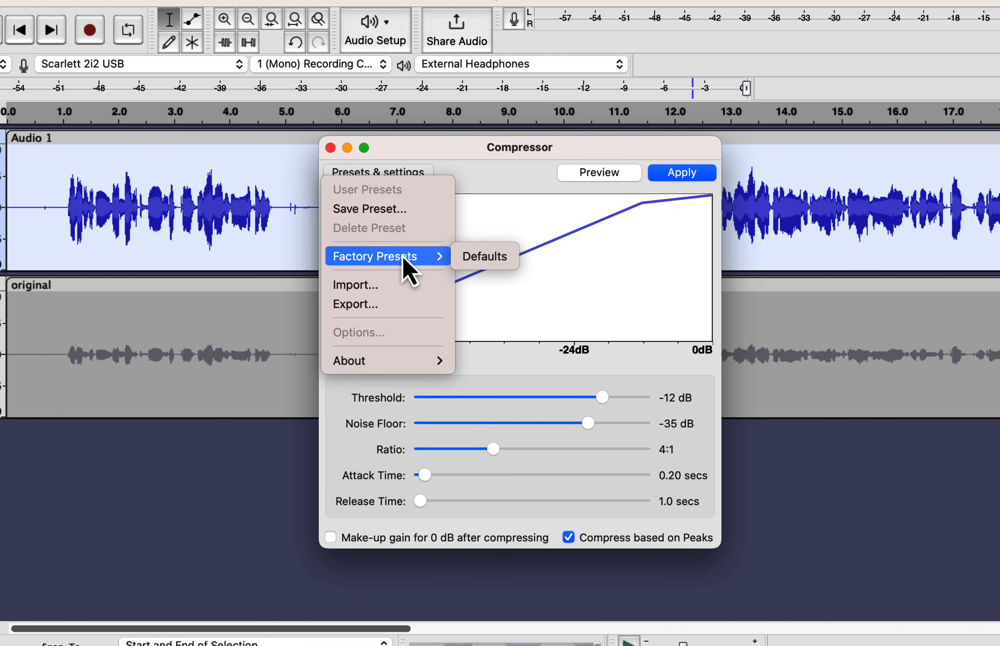
{"action": "left_click", "coordinate": [482, 258]}
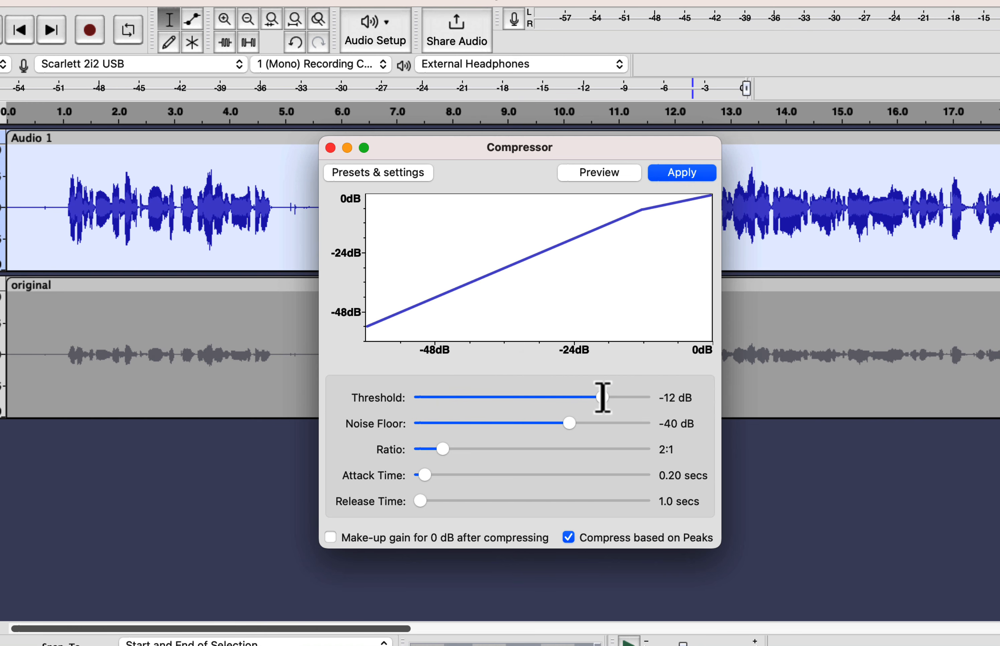
Try a Compressor threshold of -8 dB, restore the factory defaults and close the effect without applying it.
{"action": "mouse_move", "coordinate": [603, 398]}
{"action": "left_mouse_down"}
{"action": "mouse_move", "coordinate": [577, 397]}
{"action": "mouse_move", "coordinate": [616, 402]}
{"action": "left_mouse_up"}
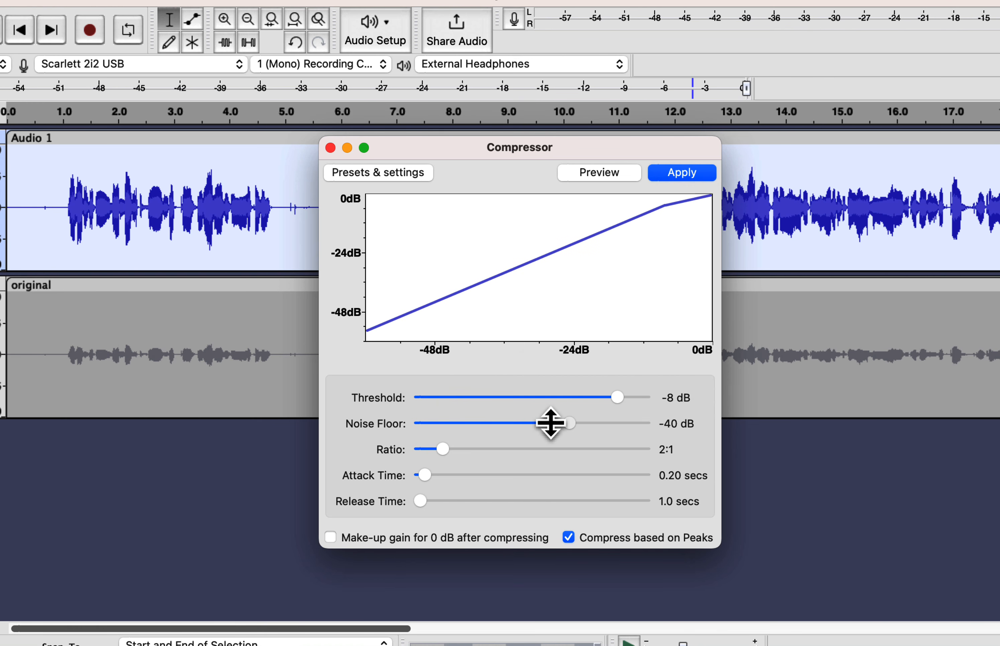
{"action": "mouse_move", "coordinate": [551, 424]}
{"action": "left_mouse_down"}
{"action": "mouse_move", "coordinate": [596, 419]}
{"action": "mouse_move", "coordinate": [554, 421]}
{"action": "left_mouse_up"}
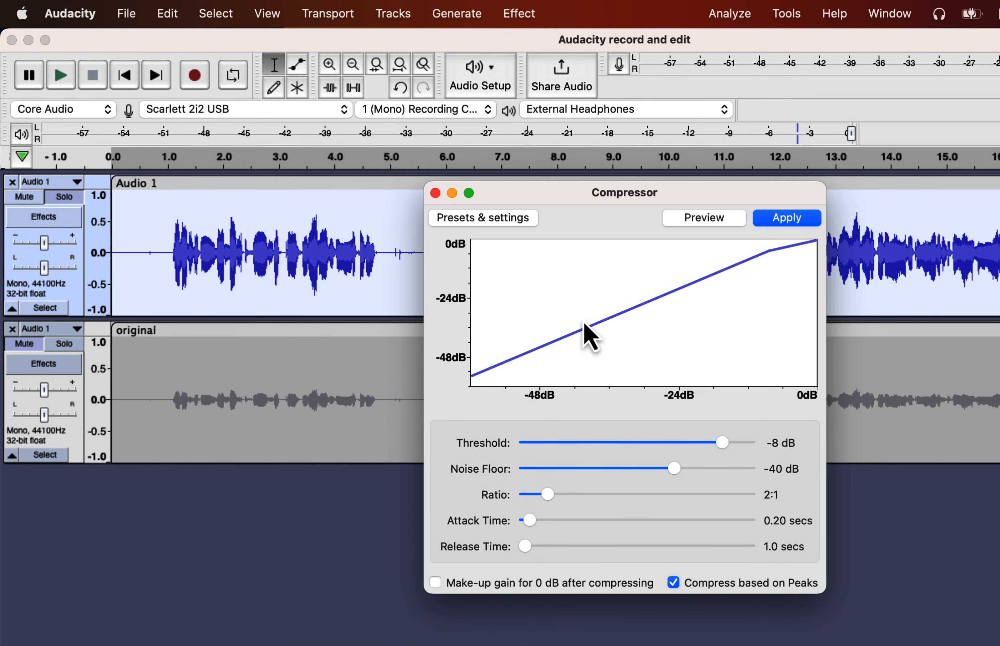
{"action": "left_click", "coordinate": [519, 221]}
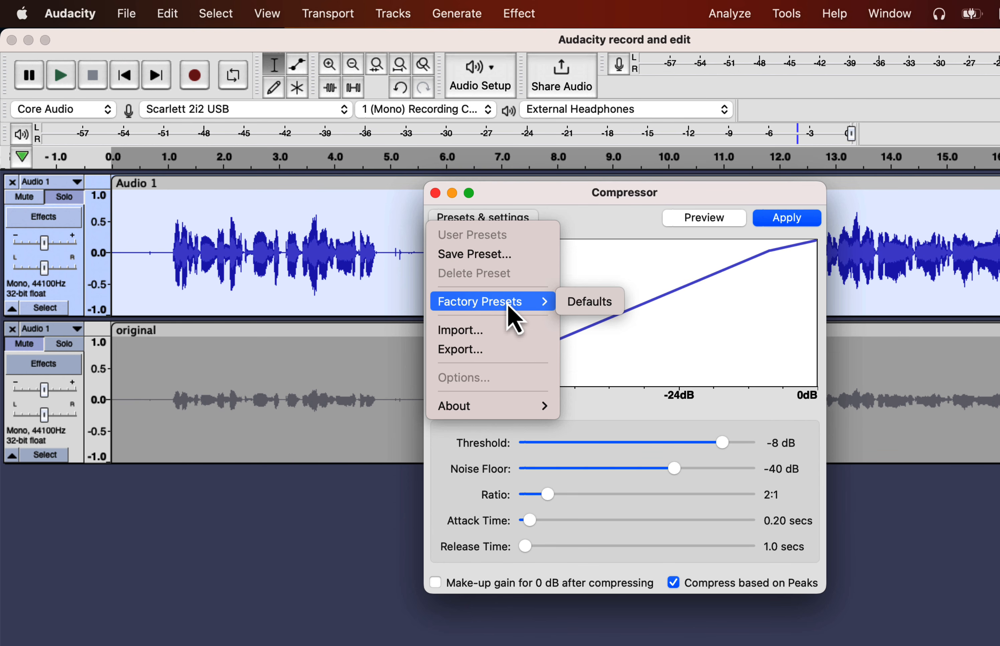
{"action": "left_click", "coordinate": [571, 309]}
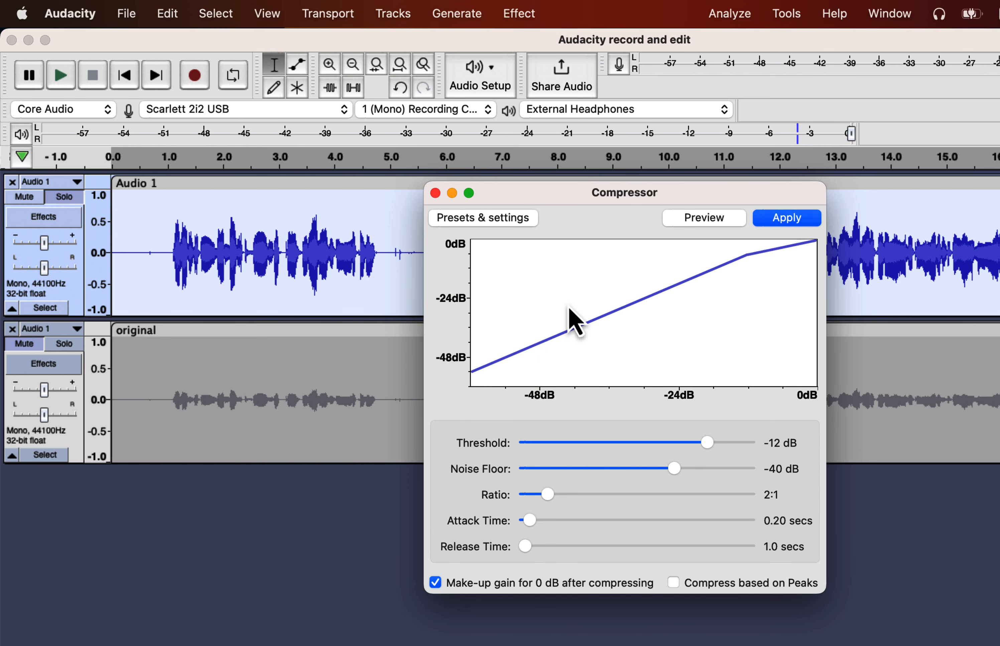
{"action": "left_click", "coordinate": [435, 193]}
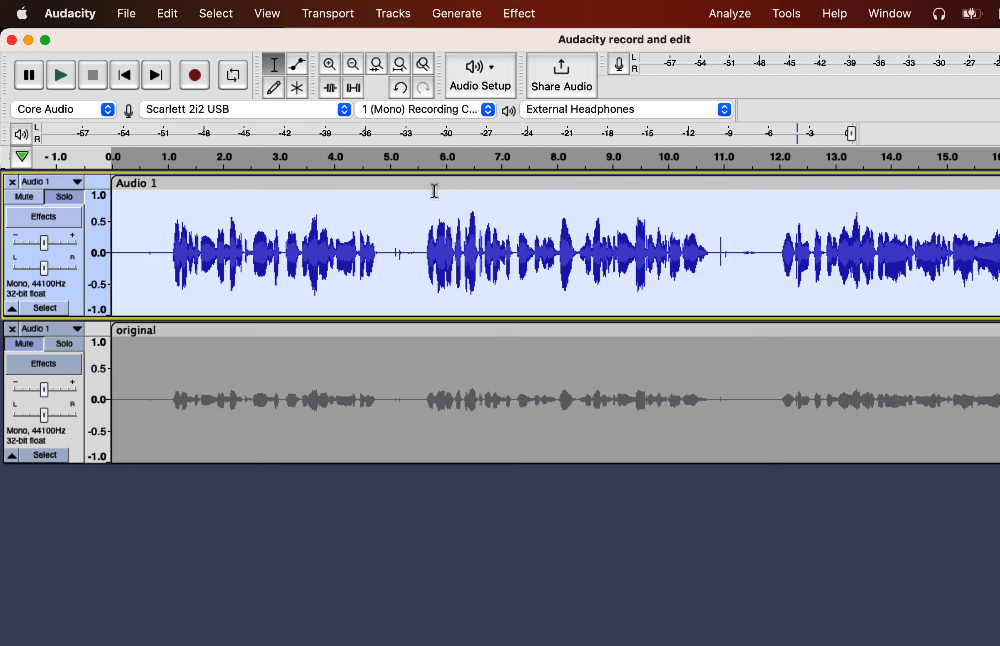
Revert the project through its history to the "Modified Clip Name" state, before any effects were applied.
{"action": "left_click", "coordinate": [267, 15]}
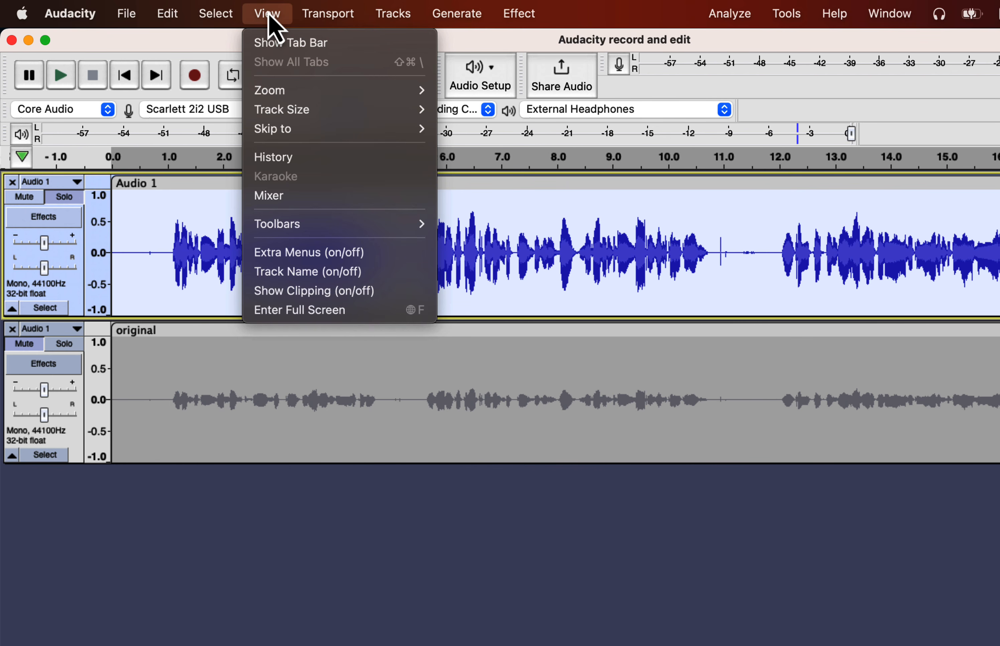
{"action": "left_click", "coordinate": [269, 159]}
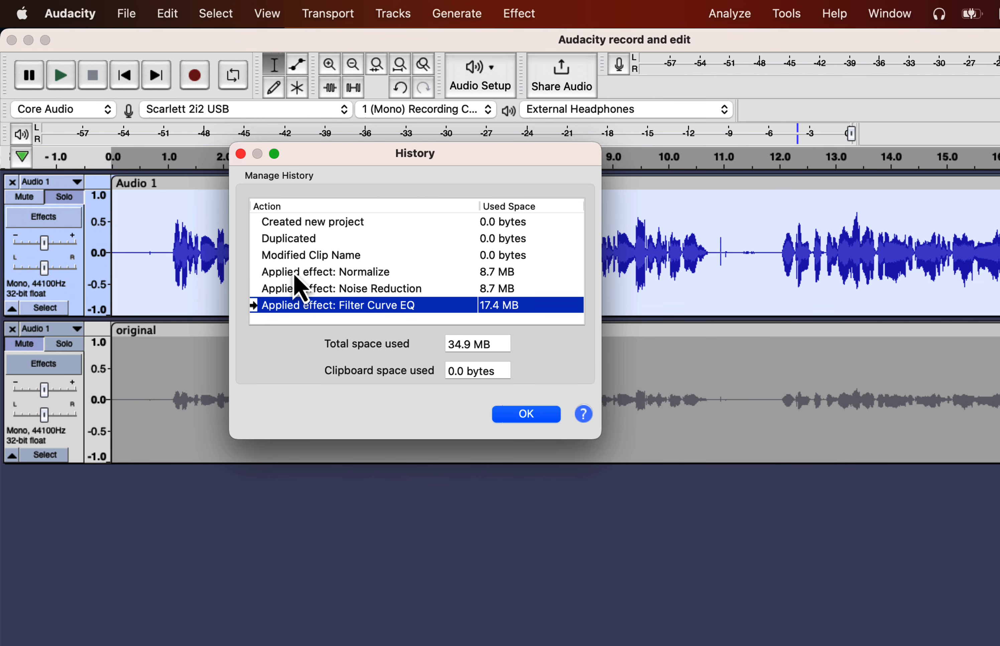
{"action": "left_click", "coordinate": [295, 257]}
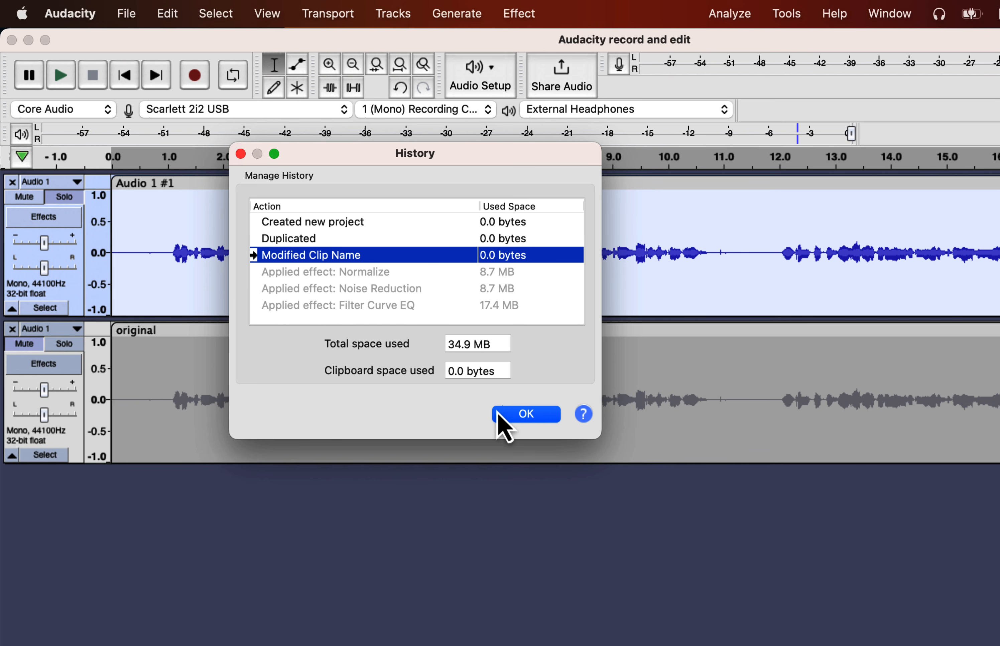
{"action": "left_click", "coordinate": [506, 414]}
Apply Noise Reduction to the entire Audio 1 #1 clip with 6 dB reduction, sensitivity 6.00 and 6 frequency smoothing bands.
{"action": "left_click", "coordinate": [312, 300]}
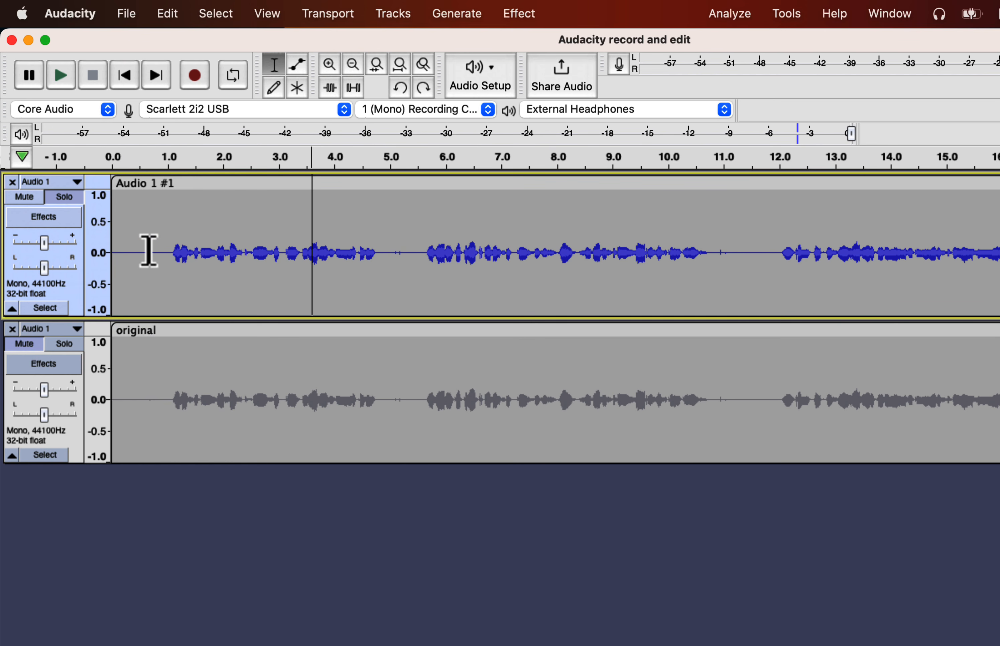
{"action": "left_click_drag", "start_coordinate": [167, 253], "coordinate": [108, 260]}
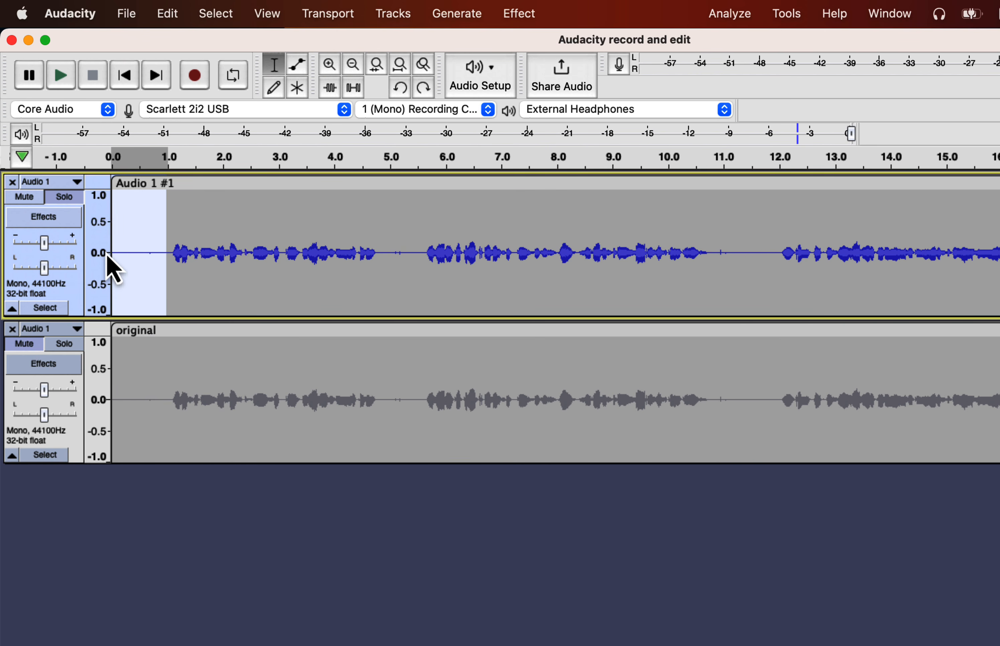
{"action": "double_click", "coordinate": [206, 229]}
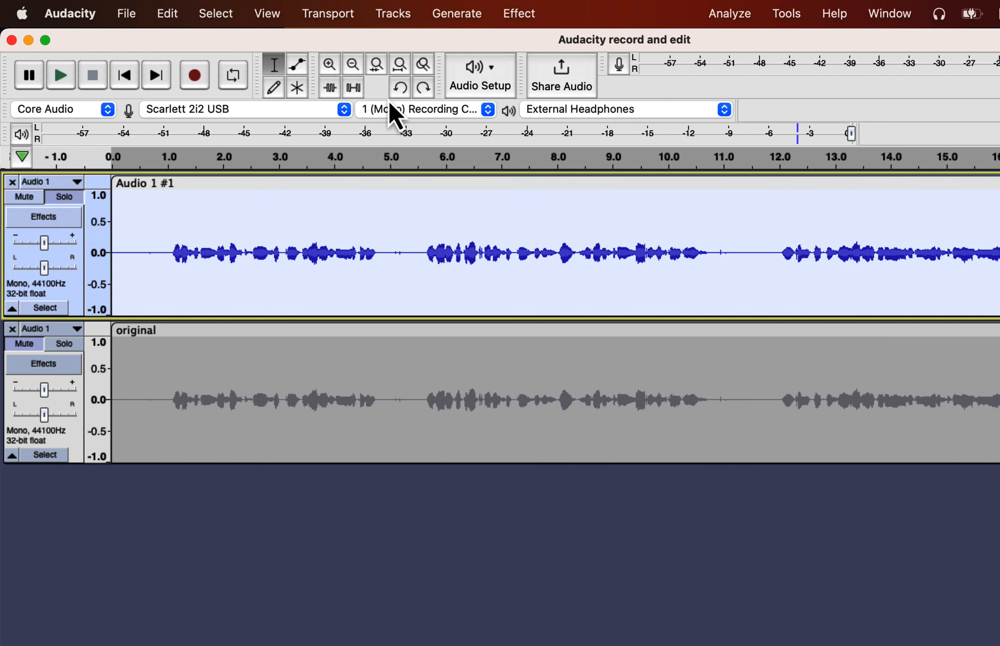
{"action": "left_click", "coordinate": [524, 20]}
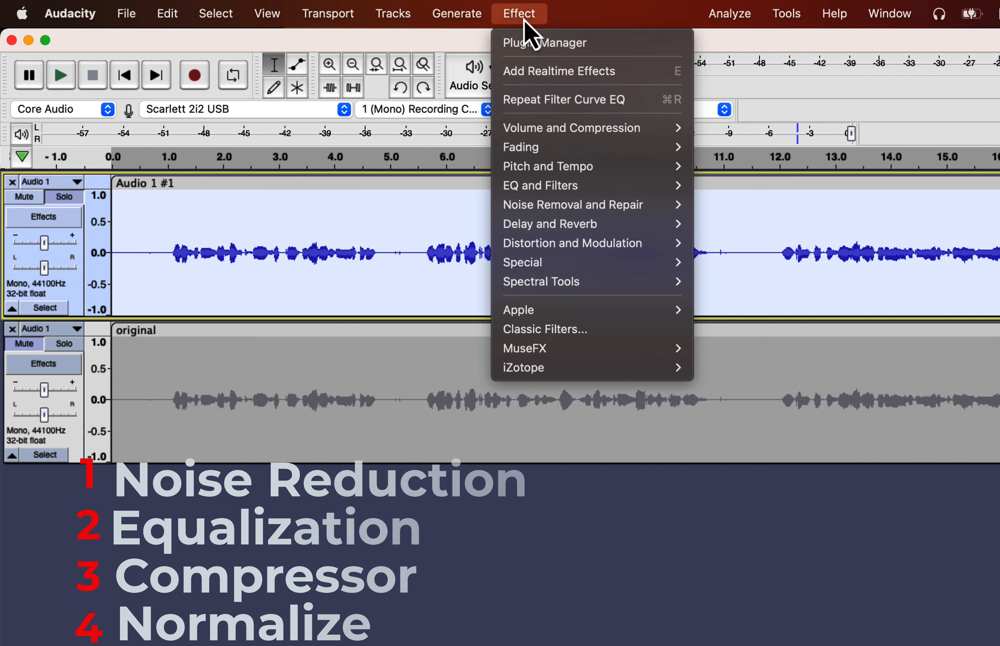
{"action": "mouse_move", "coordinate": [540, 207]}
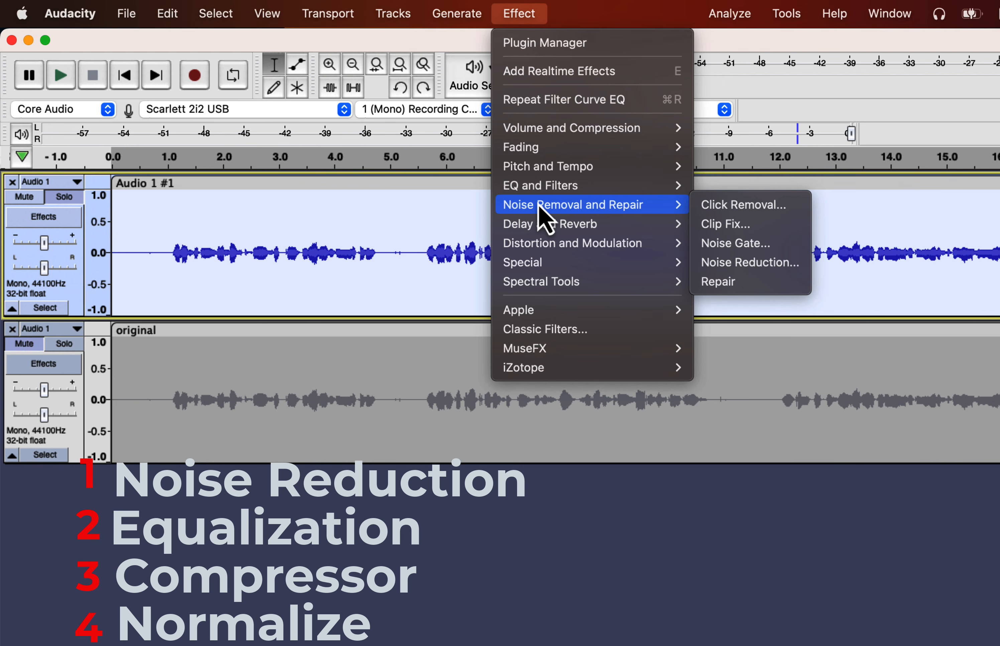
{"action": "left_click", "coordinate": [724, 262]}
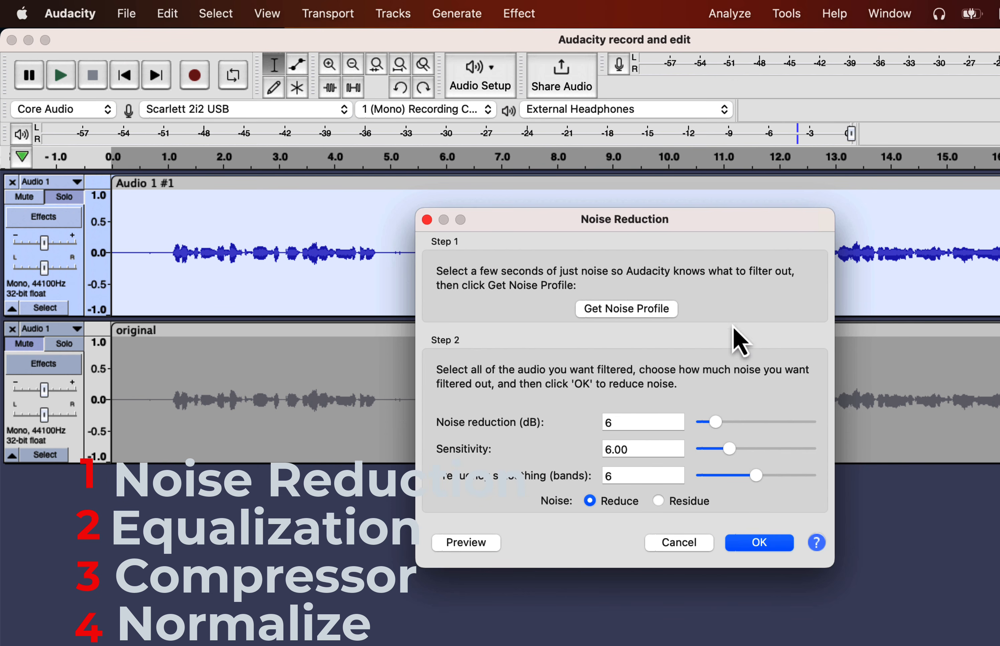
{"action": "left_click", "coordinate": [754, 546]}
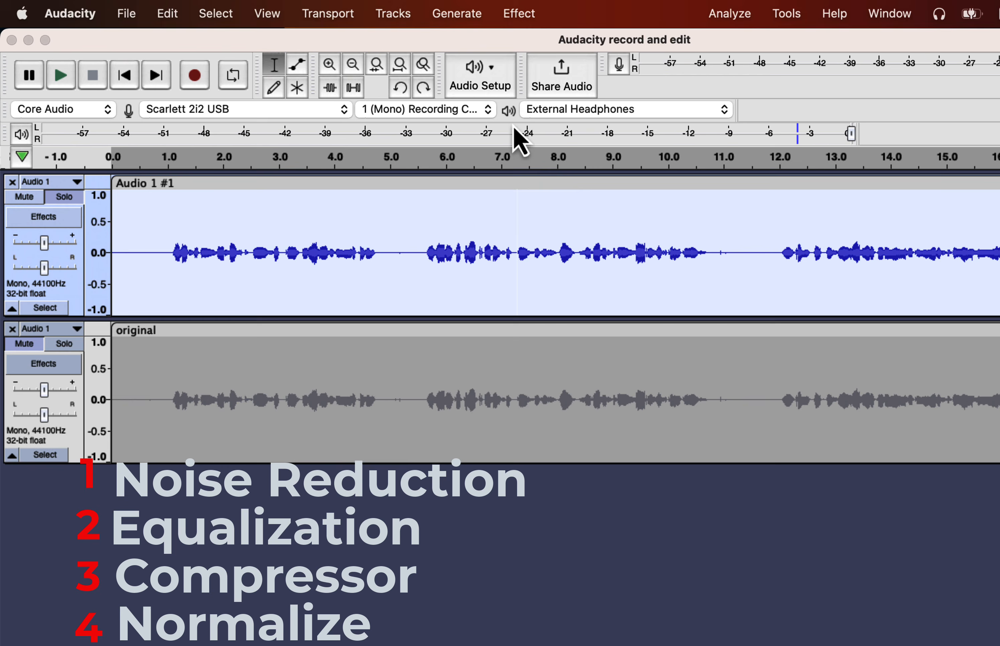
Apply Filter Curve EQ to the entire Audio 1 #1 clip using the loaded low-cut curve with a 6 dB treble boost.
{"action": "left_click", "coordinate": [519, 13]}
{"action": "mouse_move", "coordinate": [521, 189]}
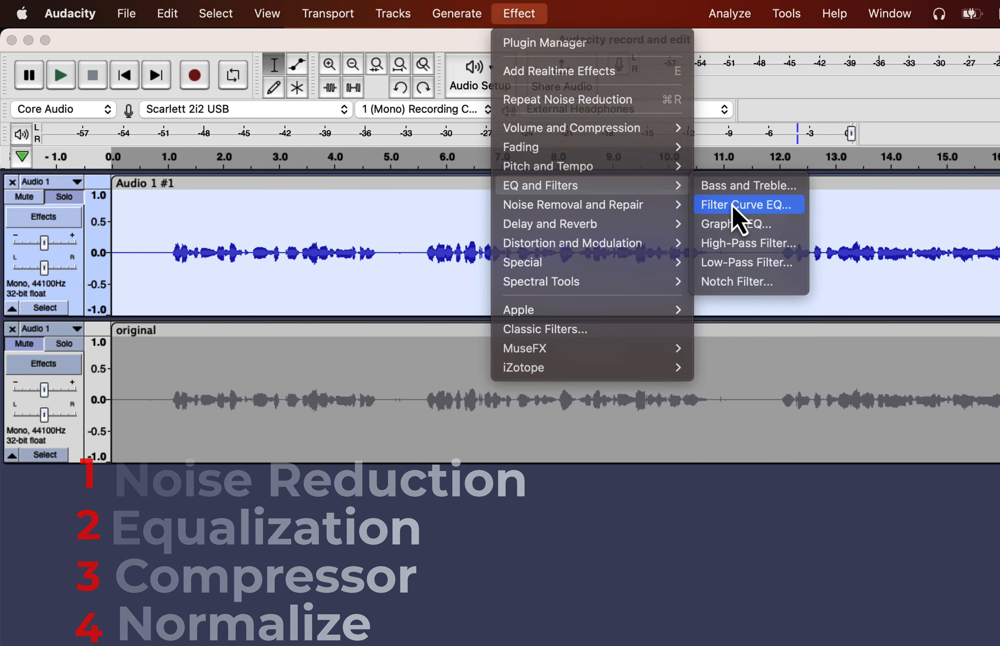
{"action": "left_click", "coordinate": [740, 205]}
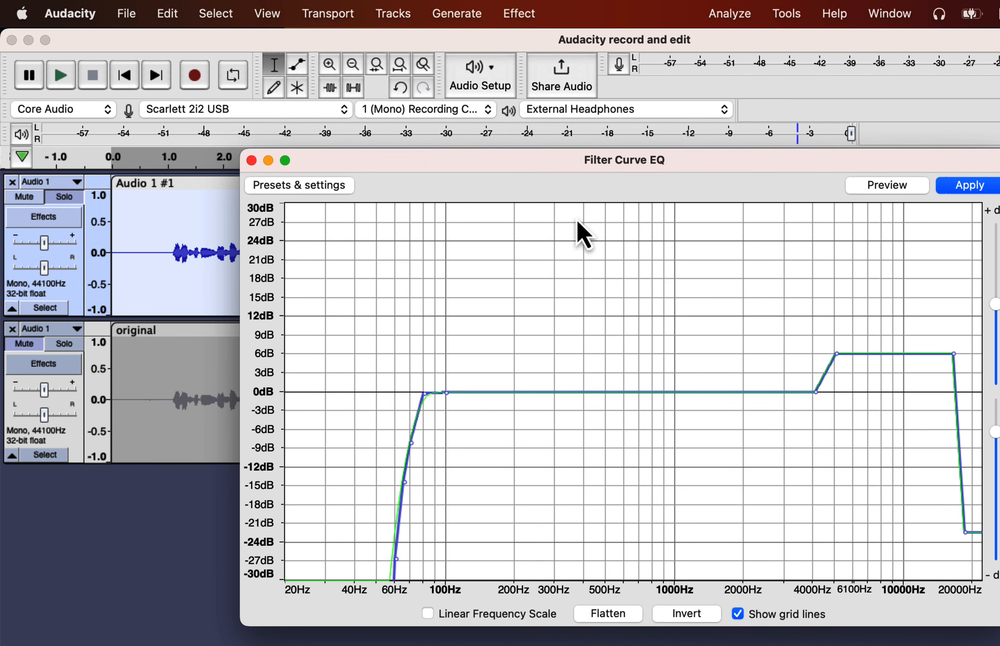
{"action": "left_click", "coordinate": [966, 185]}
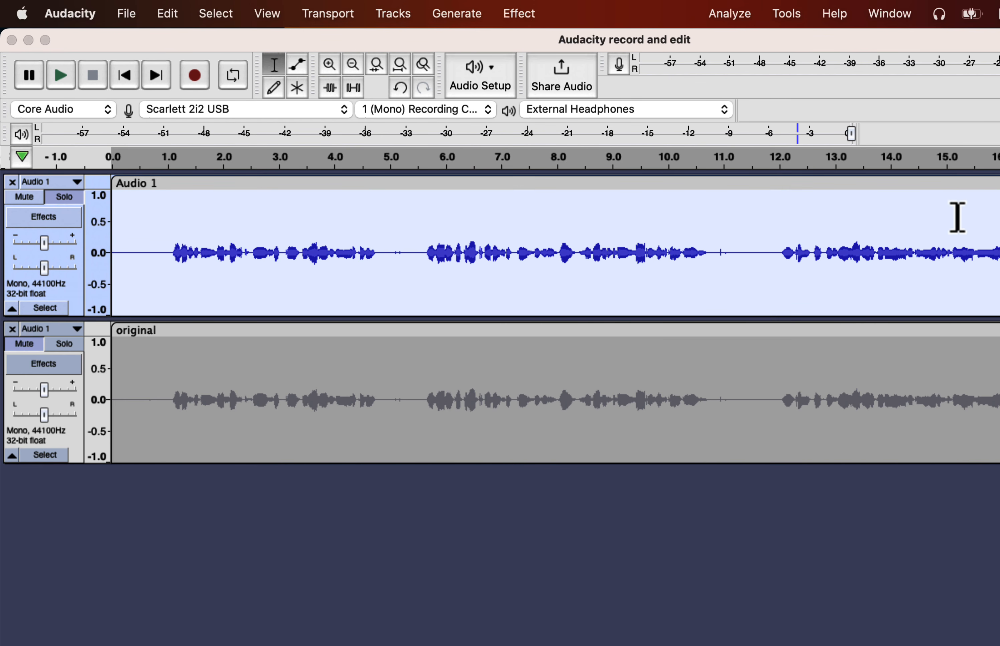
Look along the Audio 1 waveform, fit both tracks to the window height and play Audio 1 from about 5.4 s.
{"action": "scroll", "coordinate": [955, 217], "scroll_direction": "right", "scroll_amount": 15}
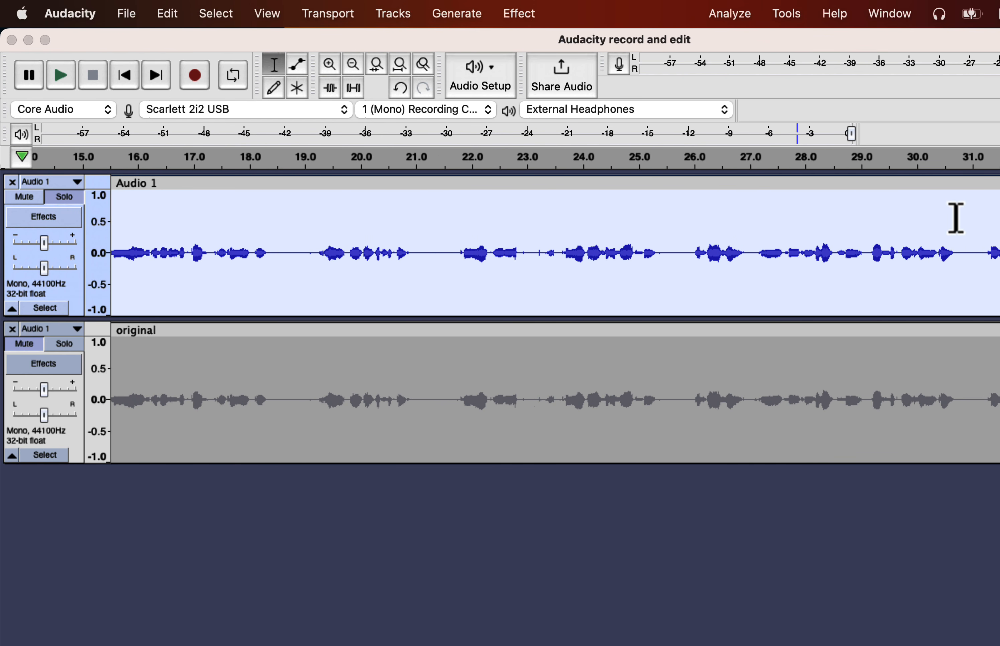
{"action": "scroll", "coordinate": [955, 218], "scroll_direction": "right", "scroll_amount": 5}
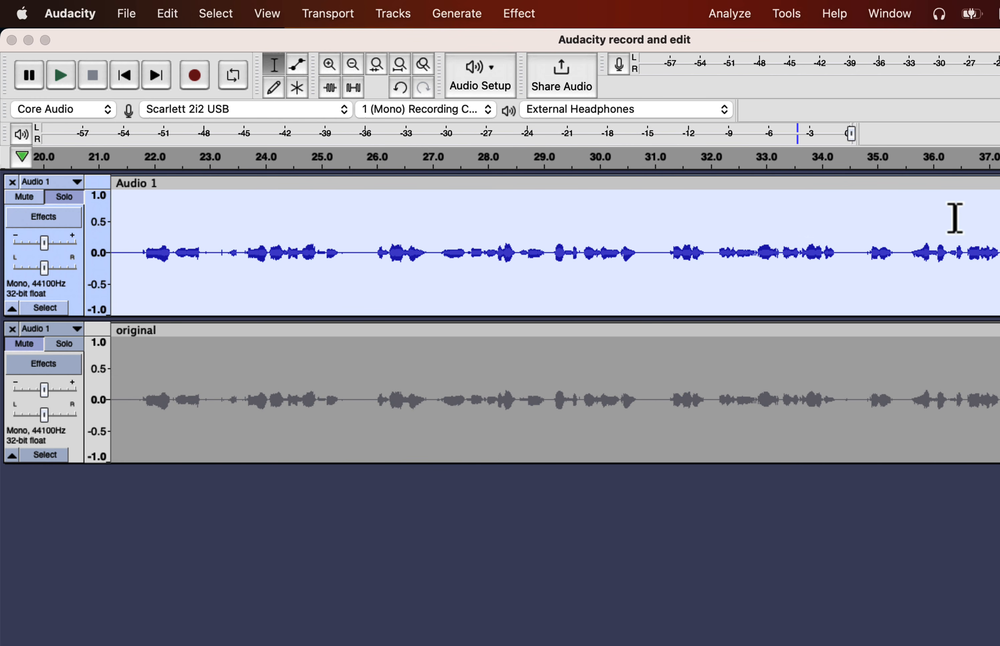
{"action": "scroll", "coordinate": [954, 218], "scroll_direction": "right", "scroll_amount": 12}
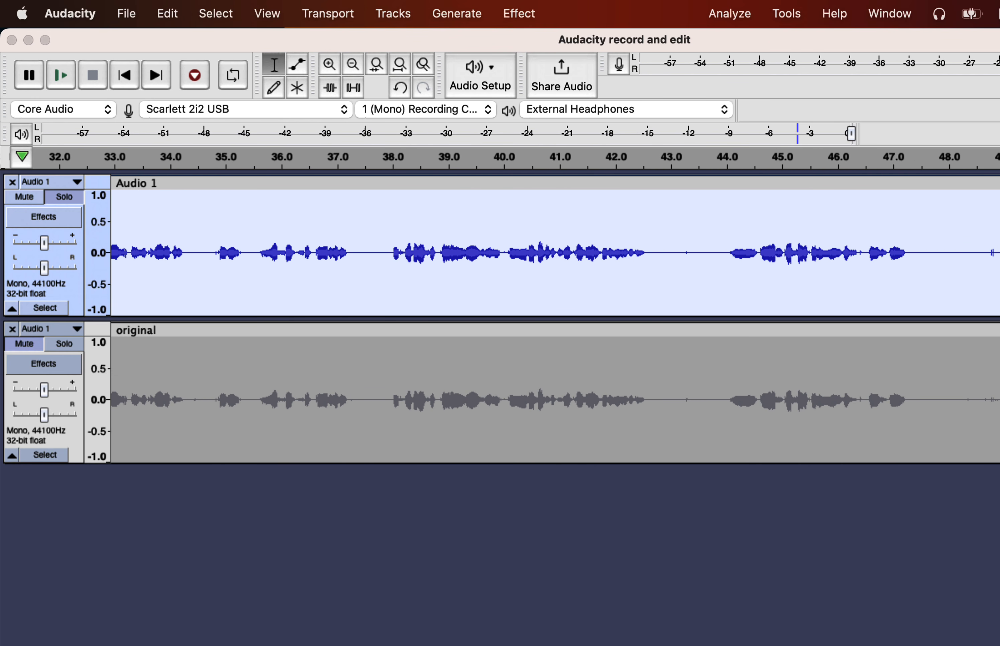
{"action": "key", "text": "shift+super+f"}
{"action": "scroll", "coordinate": [773, 290], "scroll_direction": "left", "scroll_amount": 17}
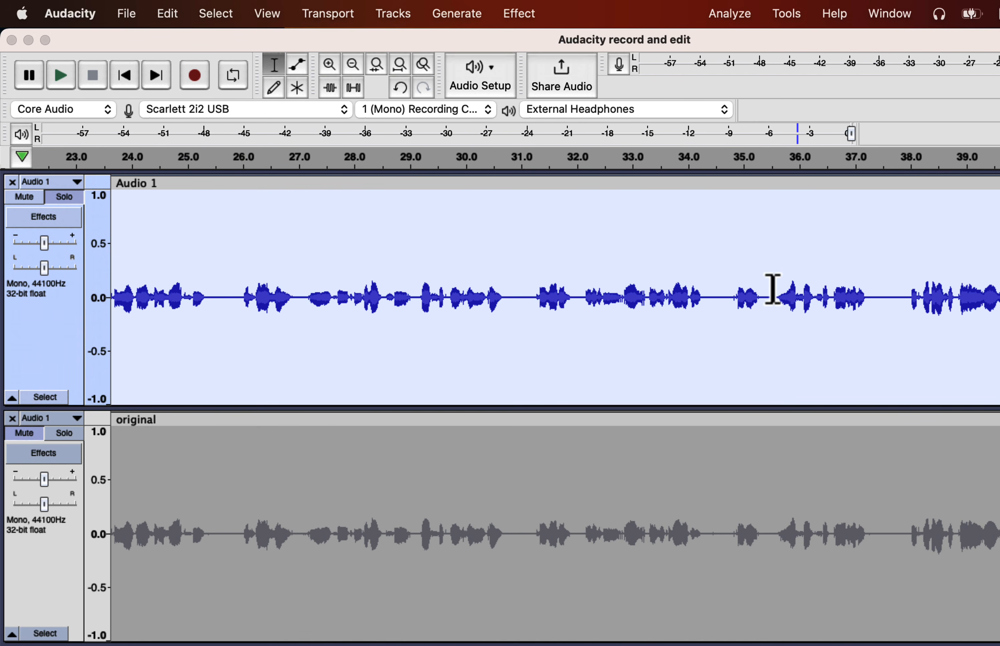
{"action": "scroll", "coordinate": [773, 290], "scroll_direction": "left", "scroll_amount": 15}
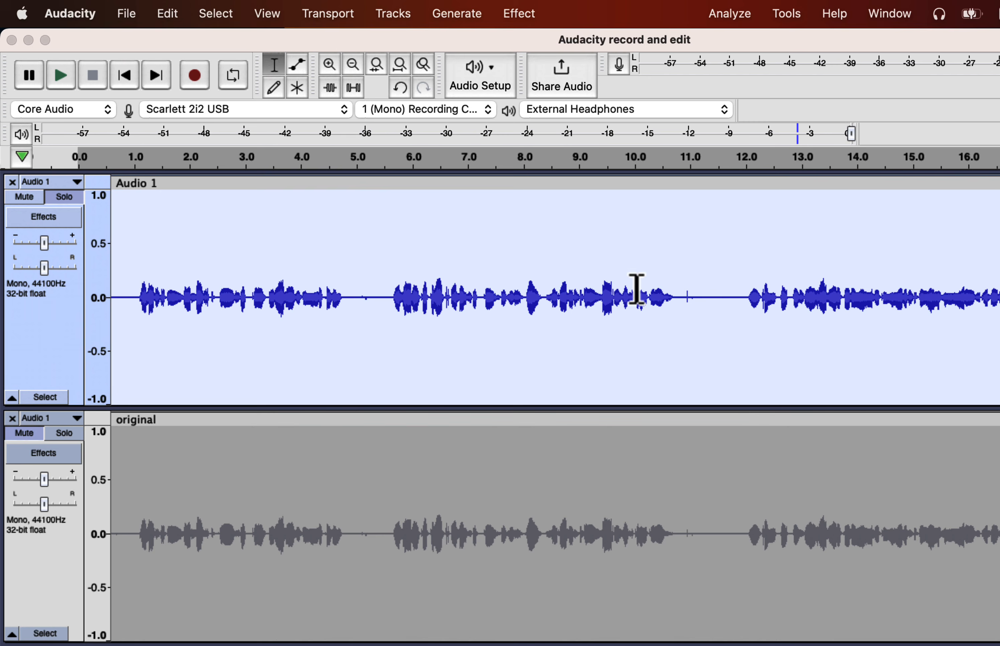
{"action": "left_click", "coordinate": [379, 290]}
{"action": "key", "text": "space"}
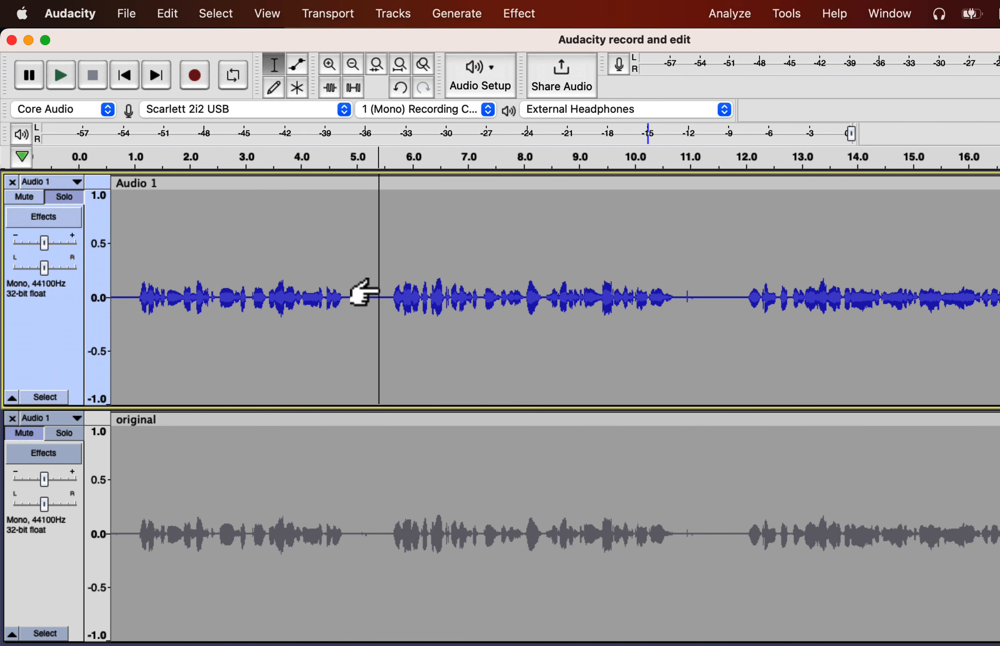
Select the silent first second of Audio 1 and play it to check the background noise.
{"action": "scroll", "coordinate": [157, 290], "scroll_direction": "left", "scroll_amount": 2}
{"action": "left_click_drag", "start_coordinate": [167, 292], "coordinate": [107, 296]}
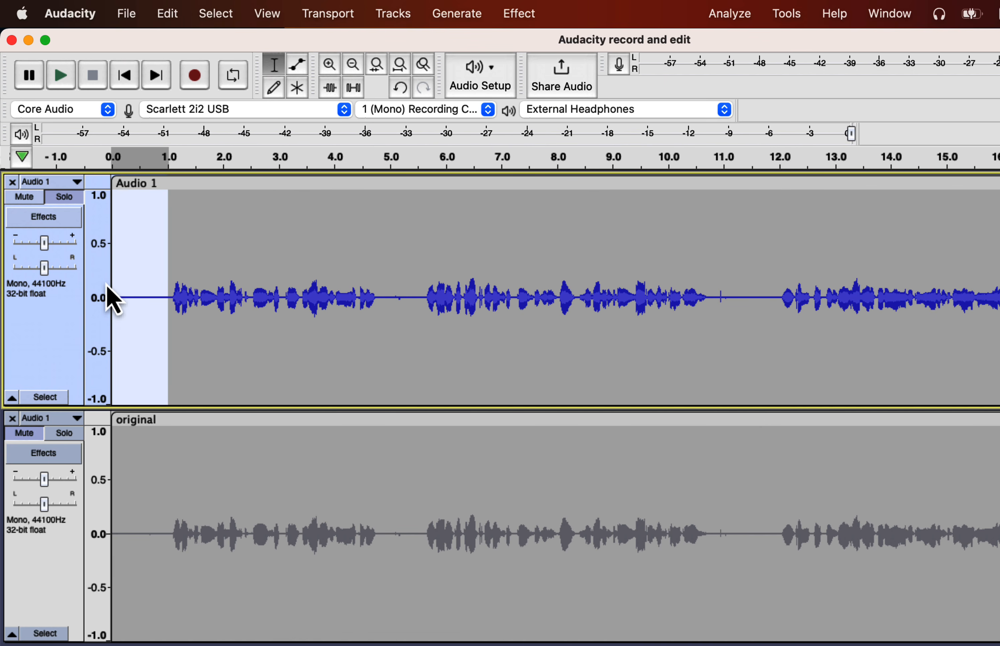
{"action": "key", "text": "space"}
{"action": "key", "text": "space"}
Apply the Compressor to the entire Audio 1 clip with threshold -18 dB, noise floor -35 dB, ratio 4:1, attack 0.20 and release 1.0 secs.
{"action": "double_click", "coordinate": [223, 267]}
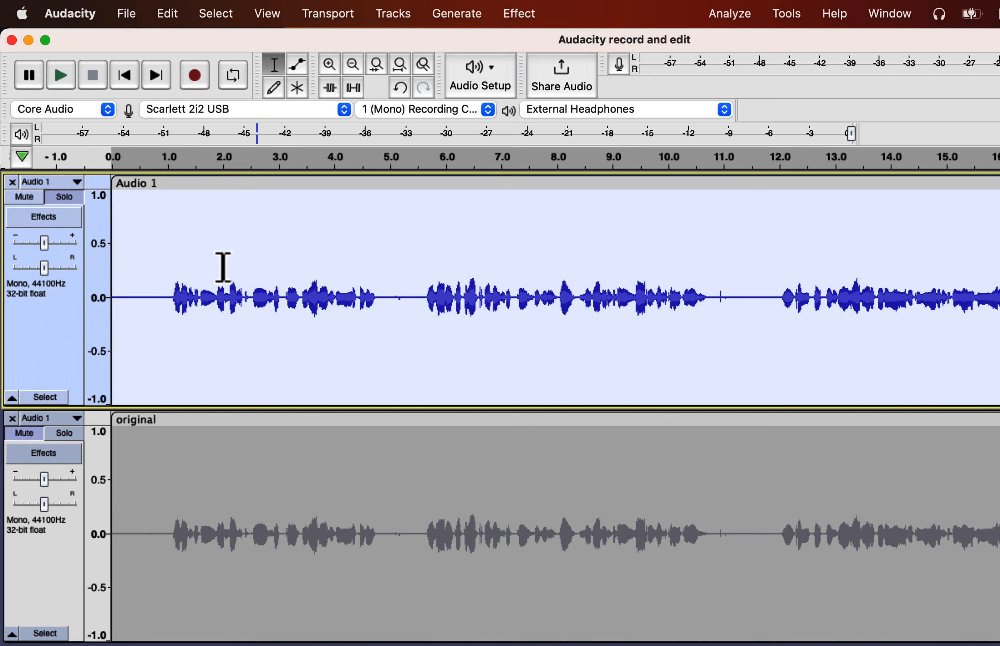
{"action": "left_click", "coordinate": [530, 18]}
{"action": "mouse_move", "coordinate": [616, 132]}
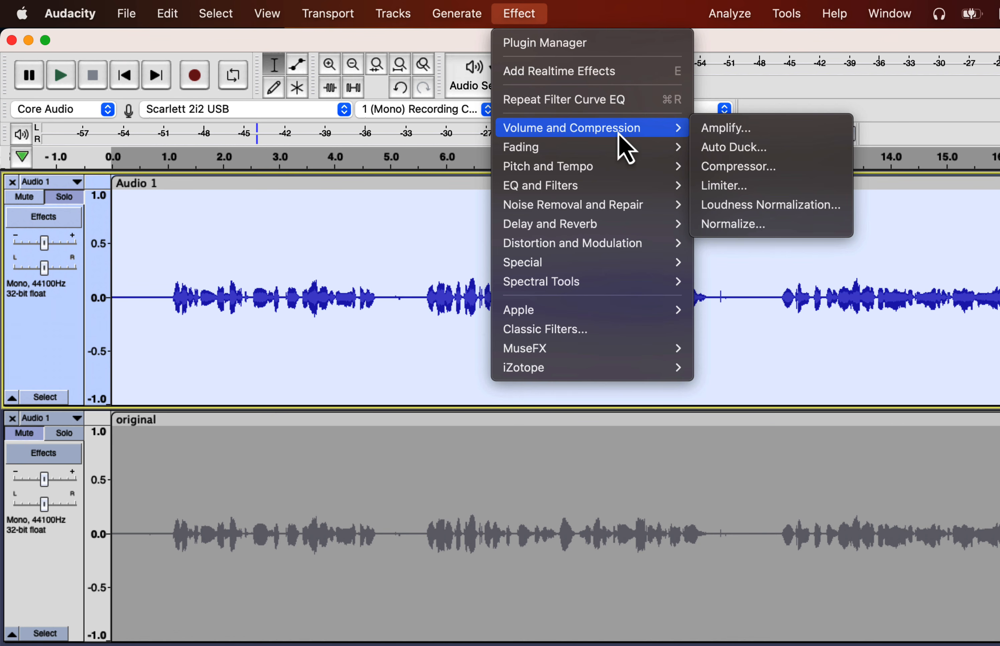
{"action": "left_click", "coordinate": [726, 166]}
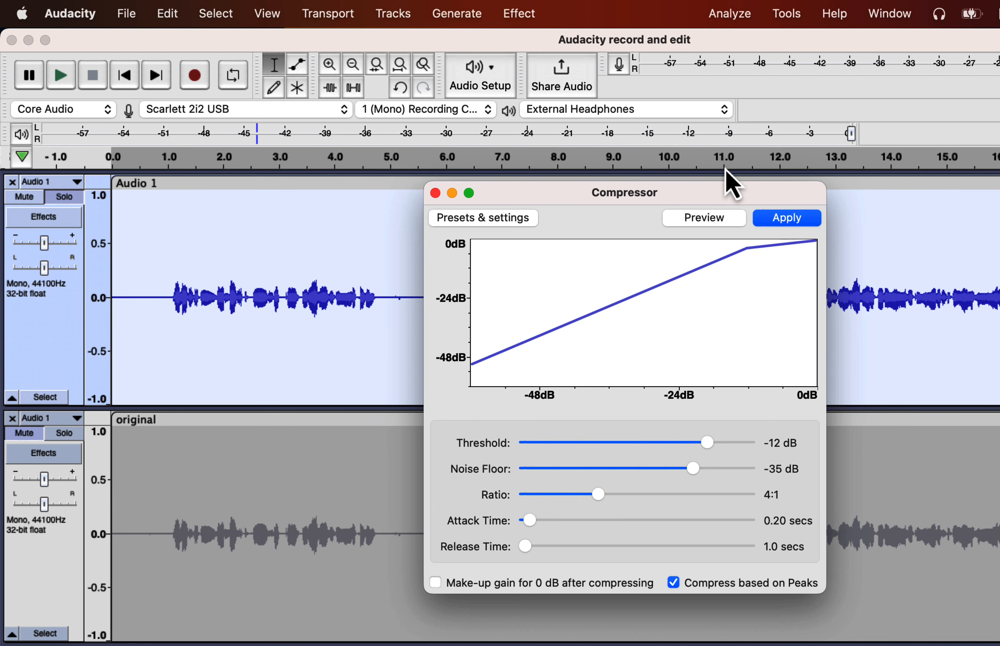
{"action": "left_click_drag", "start_coordinate": [708, 444], "coordinate": [688, 444]}
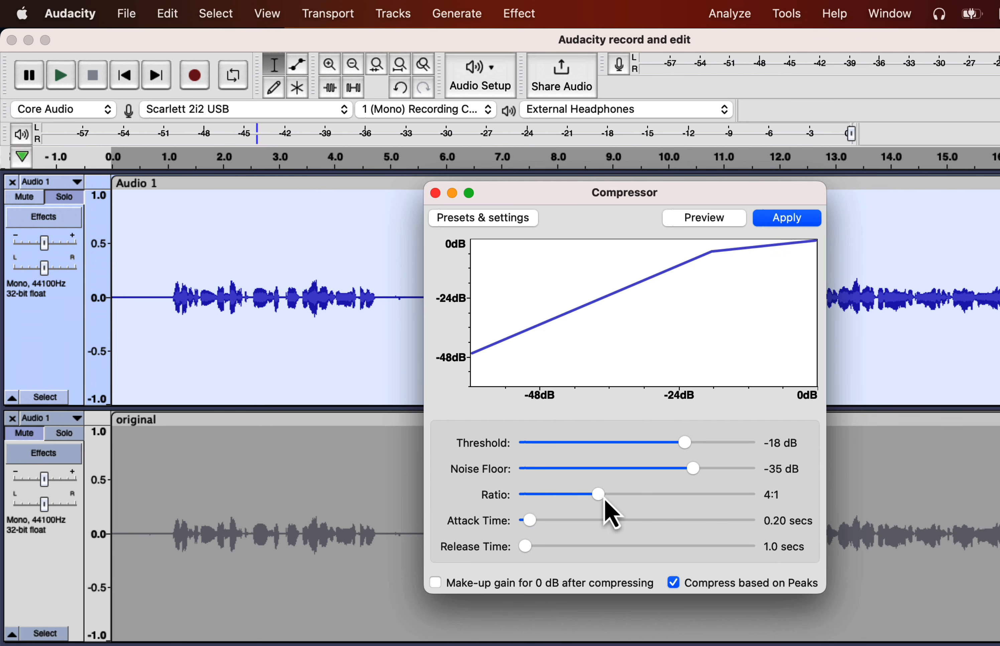
{"action": "mouse_move", "coordinate": [601, 502]}
{"action": "left_mouse_down"}
{"action": "mouse_move", "coordinate": [571, 496]}
{"action": "mouse_move", "coordinate": [600, 491]}
{"action": "left_mouse_up"}
{"action": "left_click", "coordinate": [777, 222]}
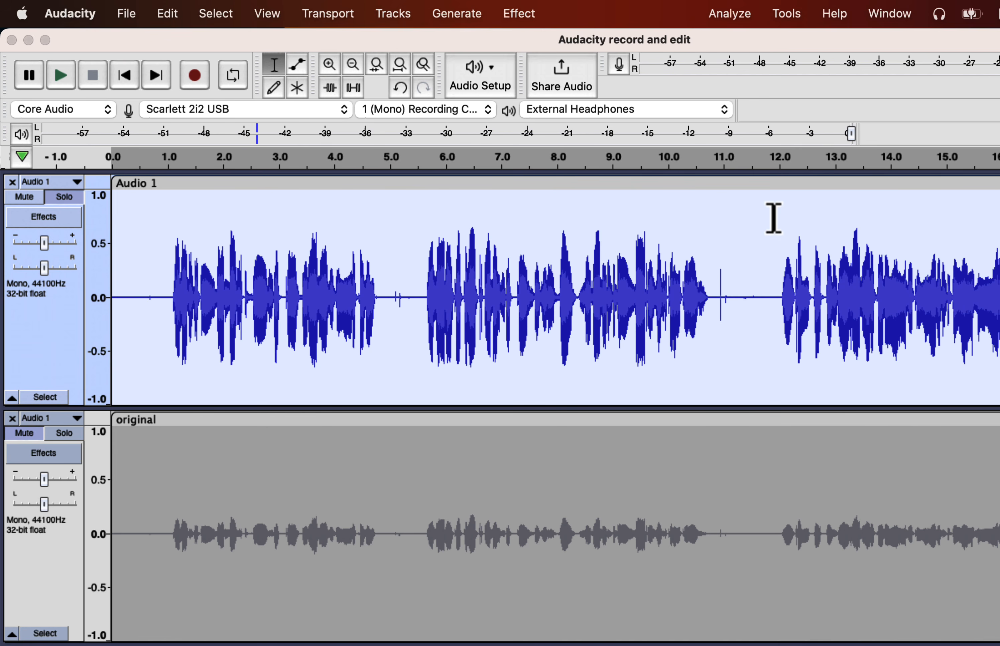
Play the compressed Audio 1 clip from about 0.1 s for a few seconds.
{"action": "left_click", "coordinate": [119, 279]}
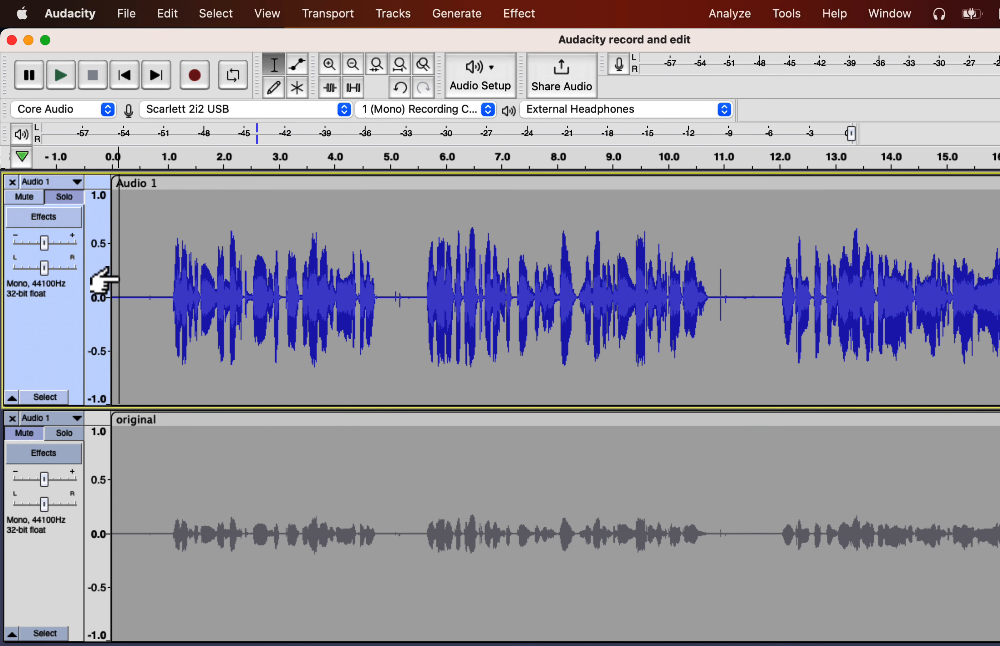
{"action": "key", "text": "space"}
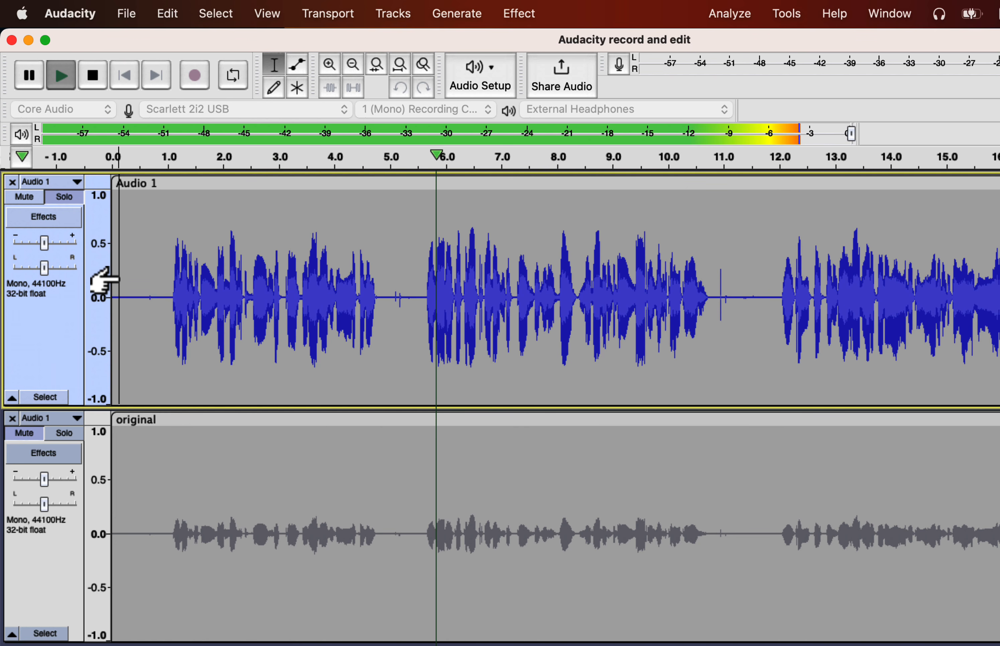
{"action": "key", "text": "space"}
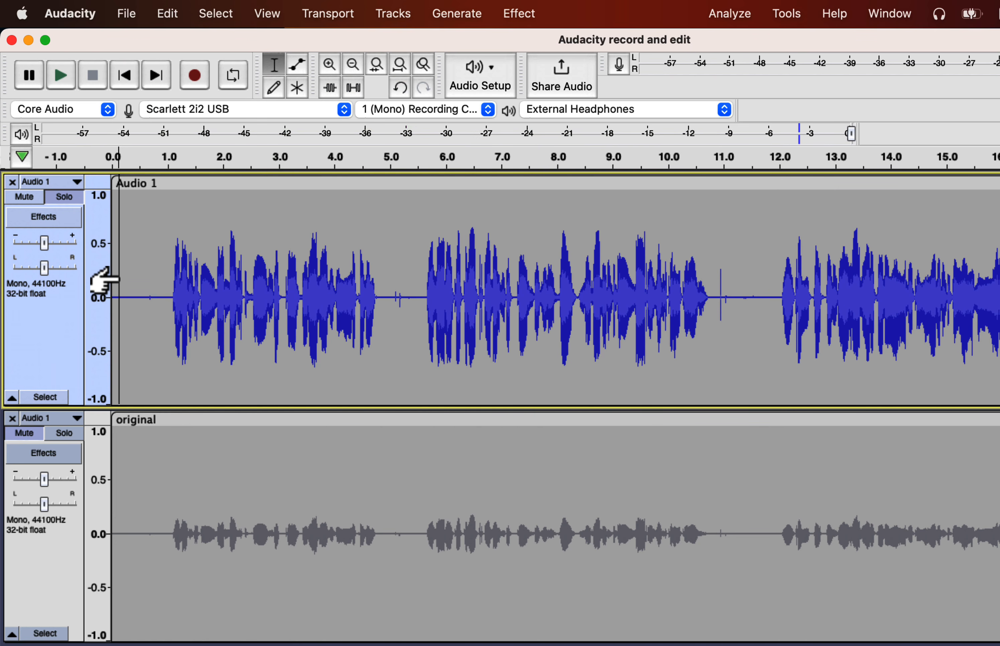
Normalize the entire Audio 1 clip to a peak amplitude of -3.0 dB with DC offset removal.
{"action": "double_click", "coordinate": [138, 267]}
{"action": "left_click", "coordinate": [521, 14]}
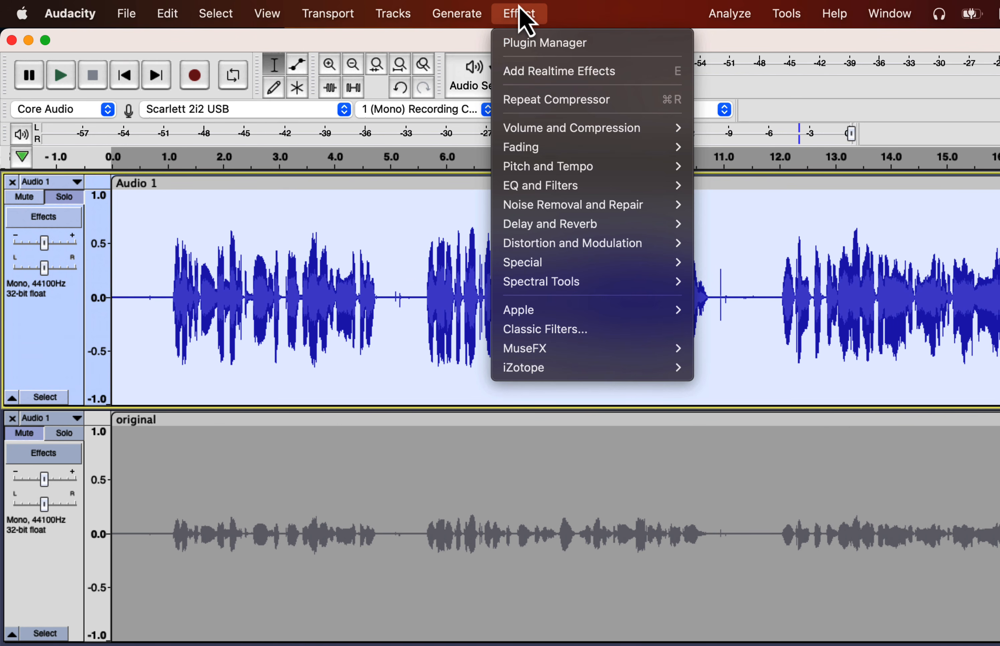
{"action": "mouse_move", "coordinate": [672, 128]}
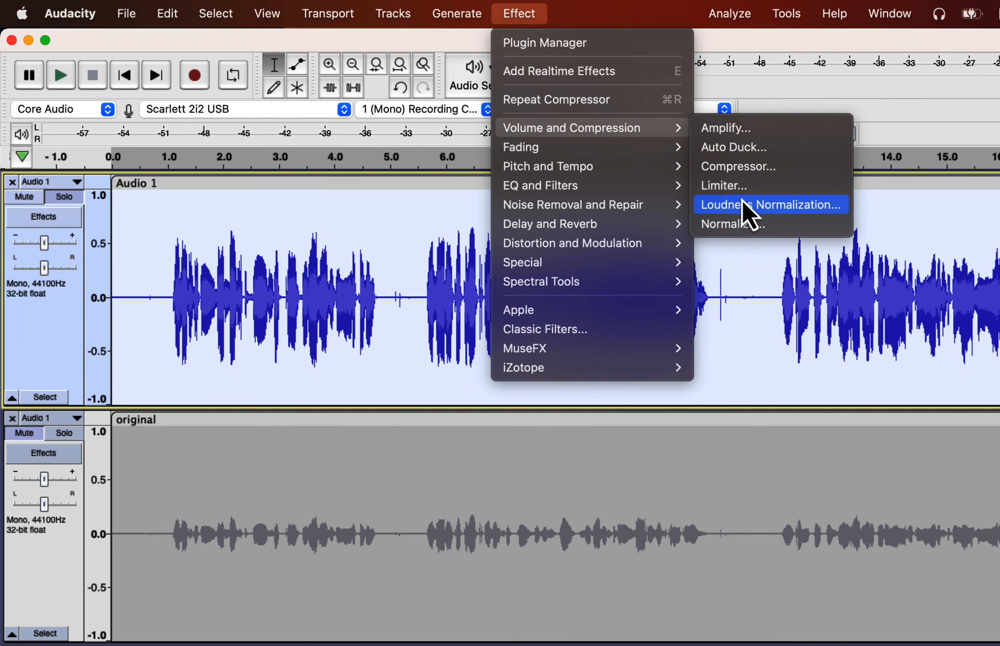
{"action": "left_click", "coordinate": [743, 227]}
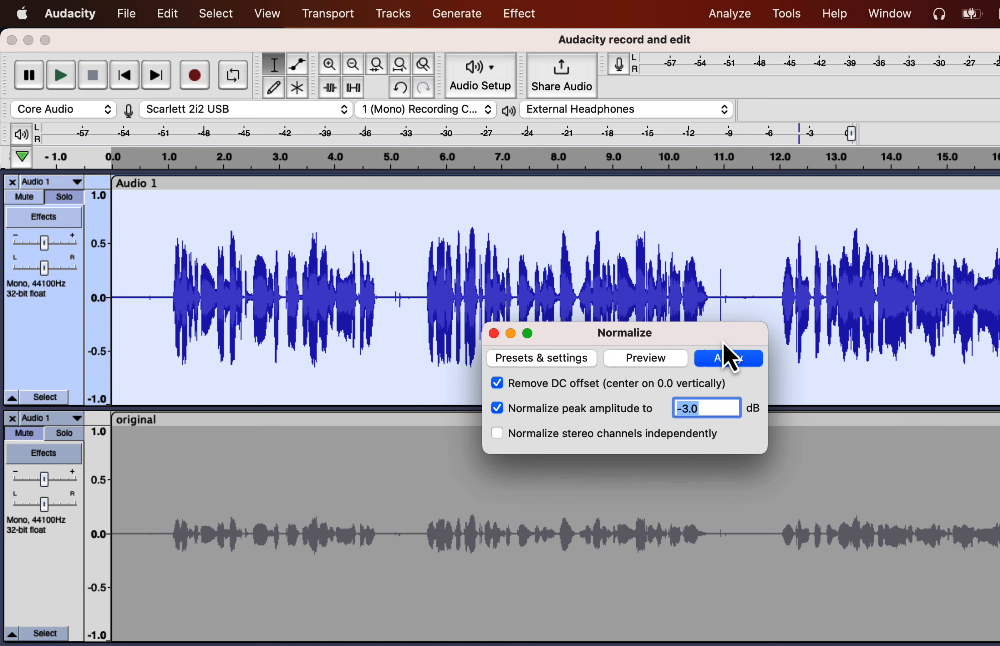
{"action": "left_click", "coordinate": [725, 356]}
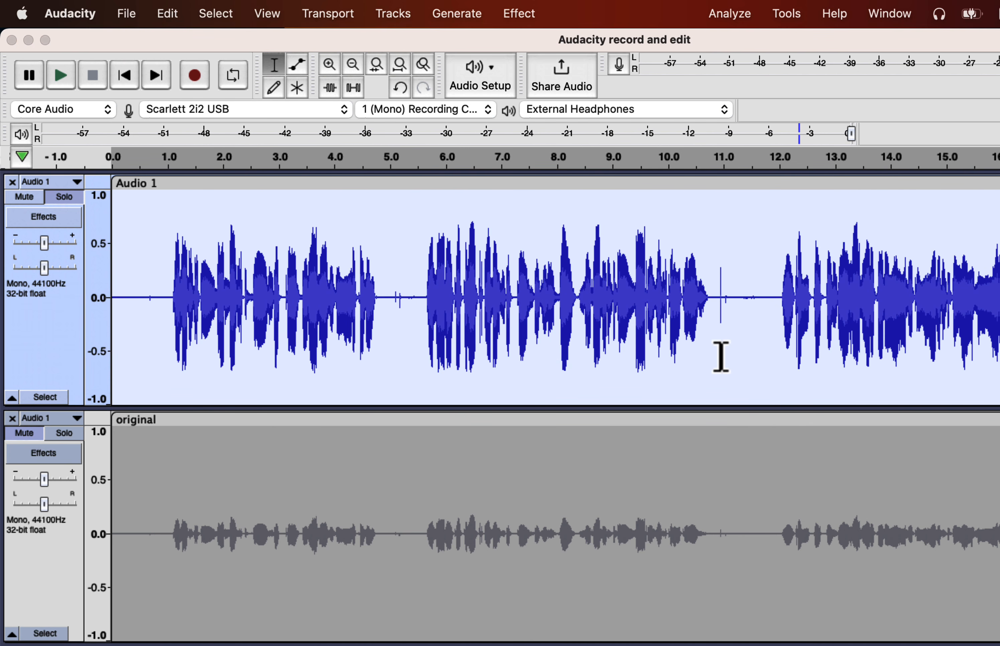
Play the normalized Audio 1 clip from the pause at about 11.6 s.
{"action": "scroll", "coordinate": [511, 286], "scroll_direction": "right", "scroll_amount": 10}
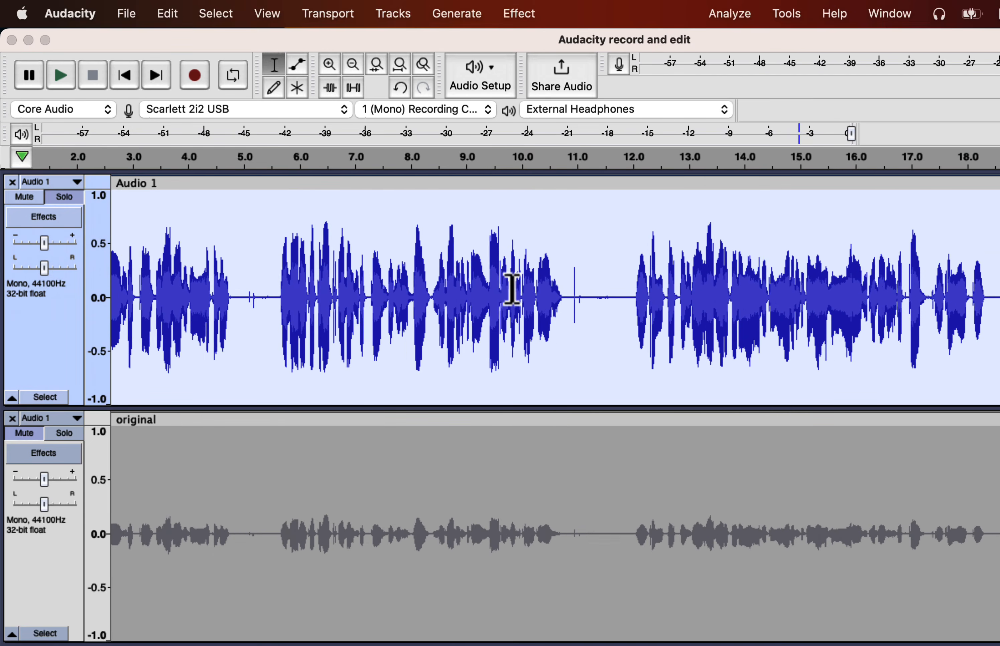
{"action": "left_click", "coordinate": [410, 278]}
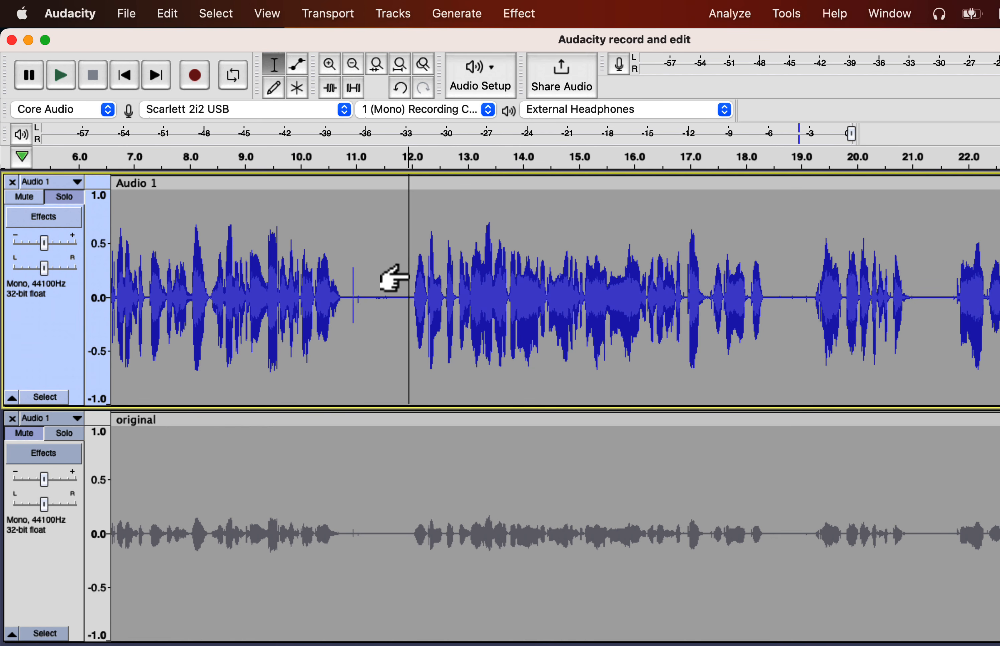
{"action": "left_click", "coordinate": [388, 282]}
{"action": "key", "text": "space"}
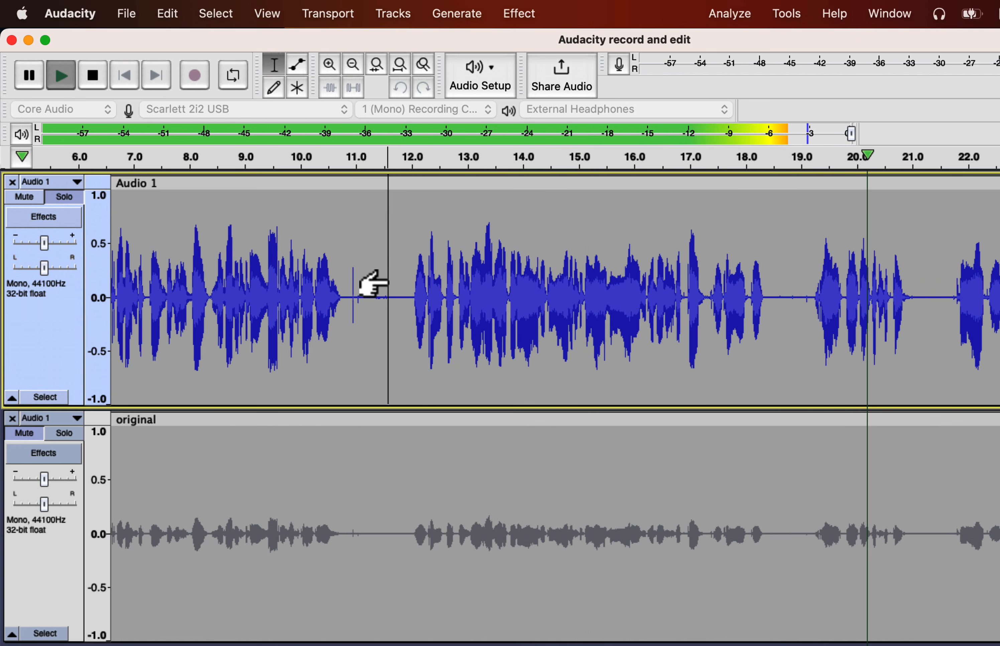
{"action": "key", "text": "space"}
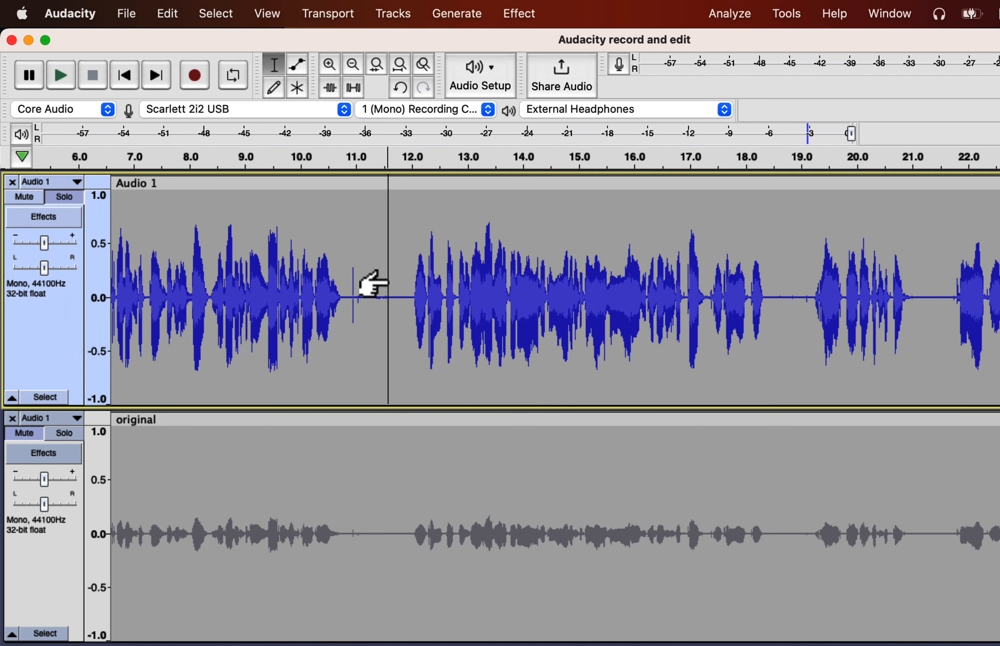
Apply Loudness Normalization to the entire Audio 1 clip based on perceived loudness, treating mono as dual-mono.
{"action": "double_click", "coordinate": [387, 279]}
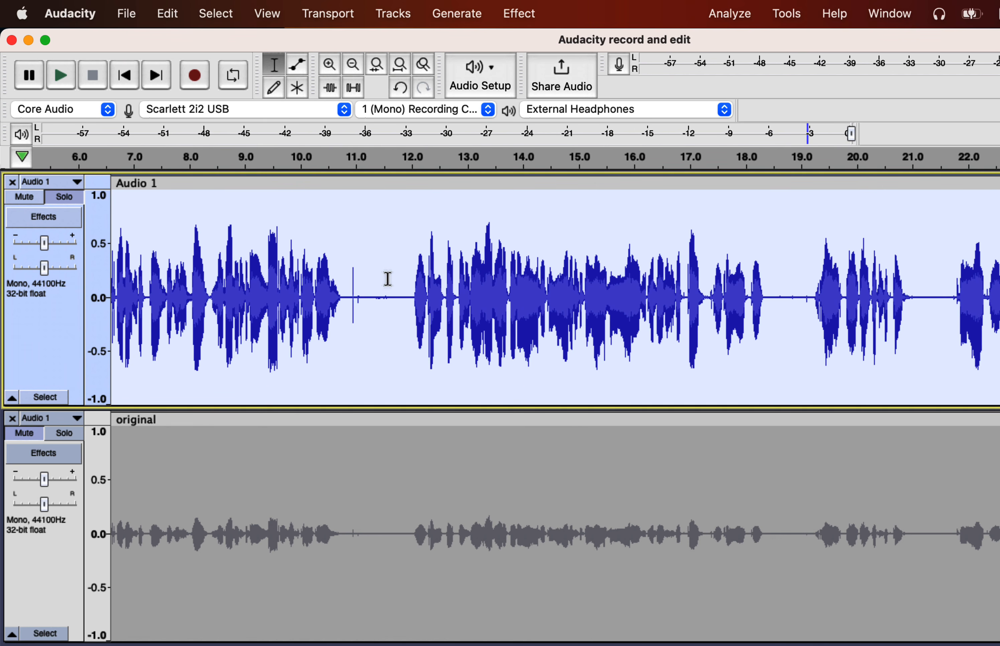
{"action": "left_click", "coordinate": [542, 18]}
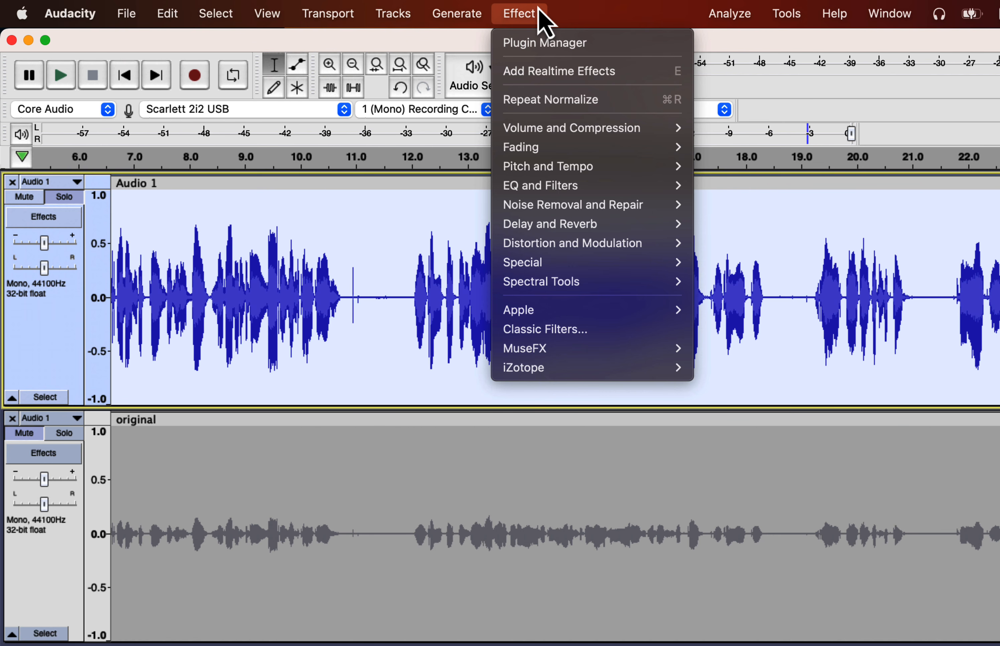
{"action": "mouse_move", "coordinate": [597, 128]}
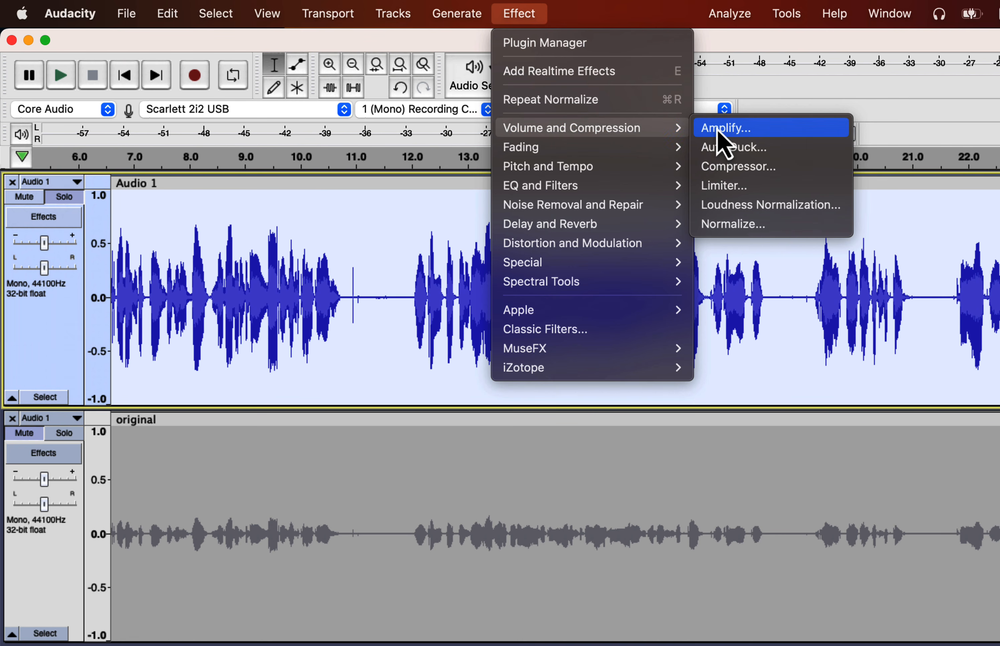
{"action": "left_click", "coordinate": [786, 206]}
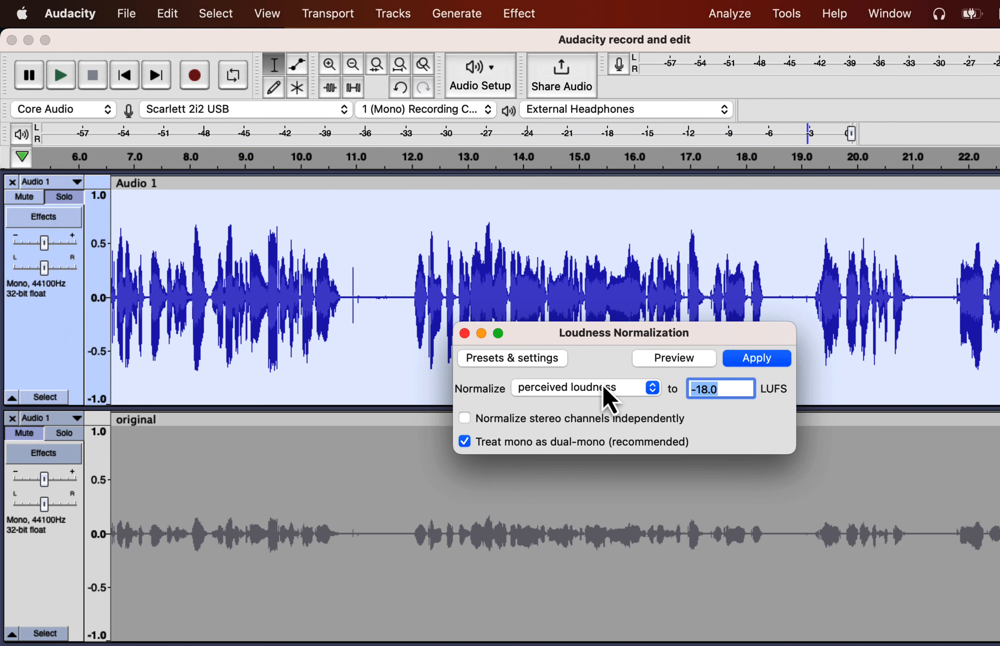
{"action": "left_click", "coordinate": [584, 389]}
{"action": "left_click", "coordinate": [567, 409]}
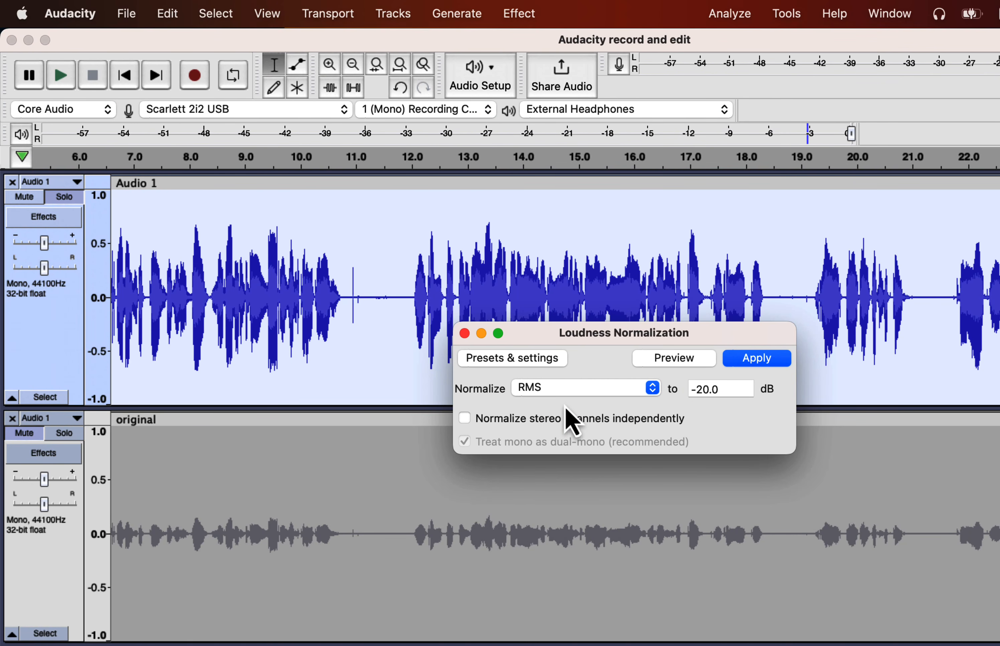
{"action": "left_click", "coordinate": [582, 389]}
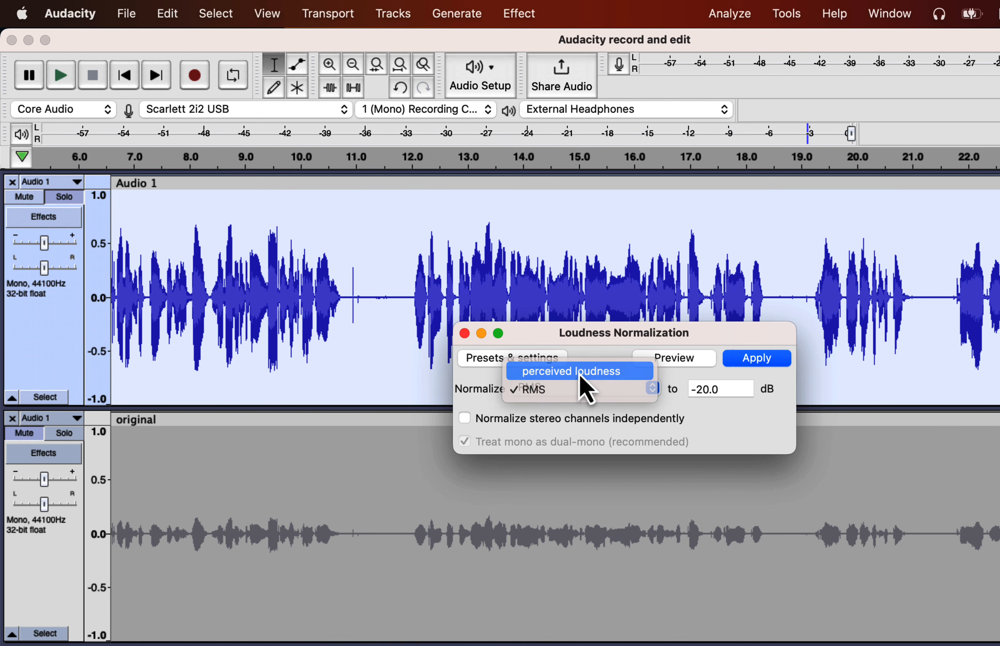
{"action": "left_click", "coordinate": [579, 374]}
{"action": "left_click", "coordinate": [716, 389]}
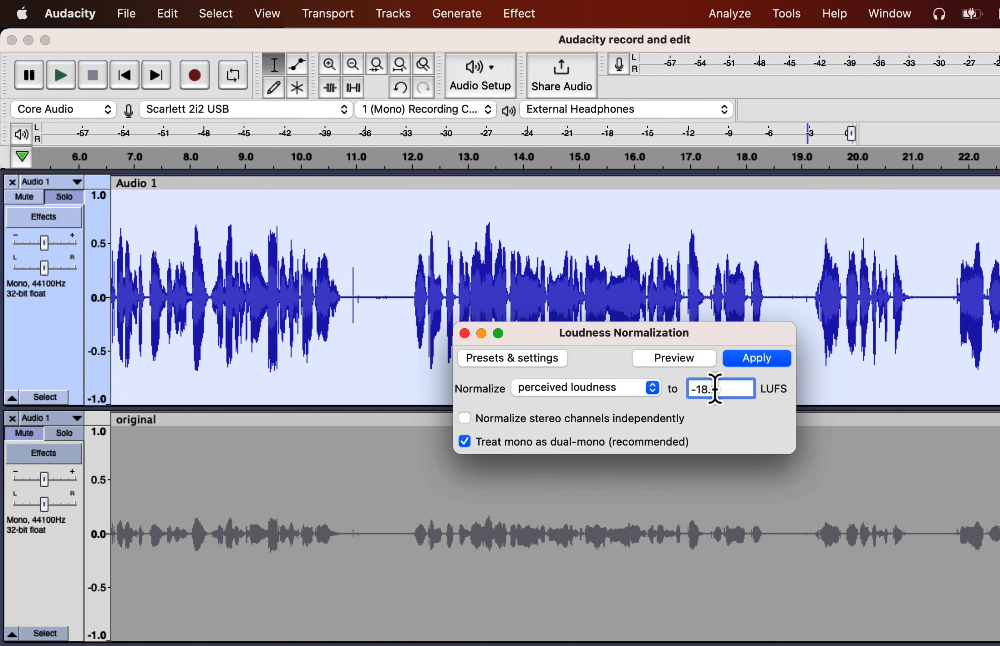
{"action": "left_click_drag", "start_coordinate": [715, 389], "coordinate": [750, 388]}
{"action": "left_click", "coordinate": [772, 360]}
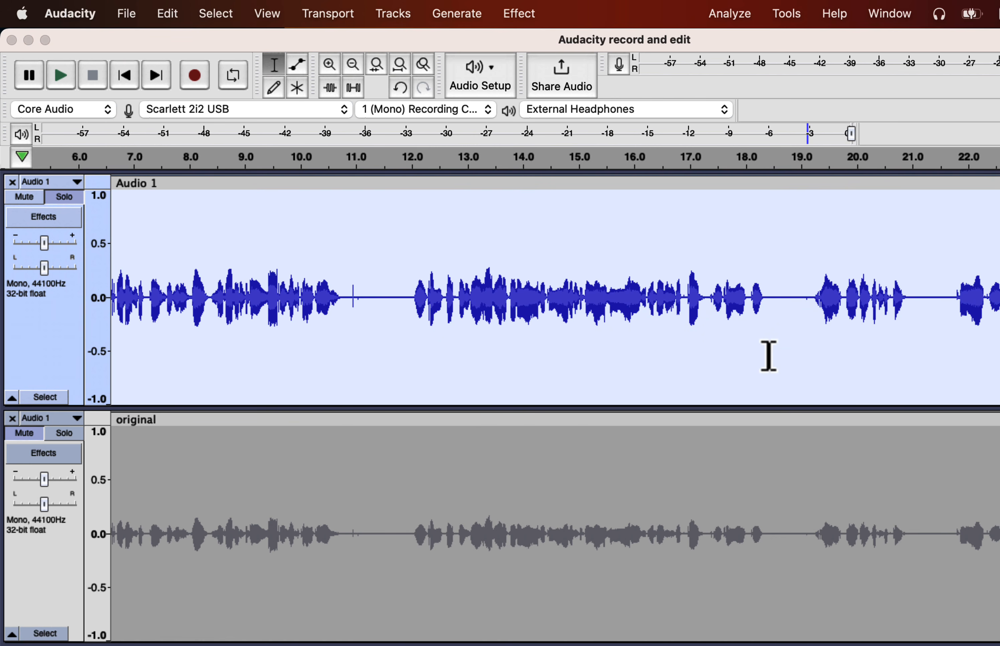
Play the loudness-normalized Audio 1 clip from near its start for a couple of seconds.
{"action": "scroll", "coordinate": [769, 356], "scroll_direction": "left", "scroll_amount": 5}
{"action": "left_click", "coordinate": [126, 299]}
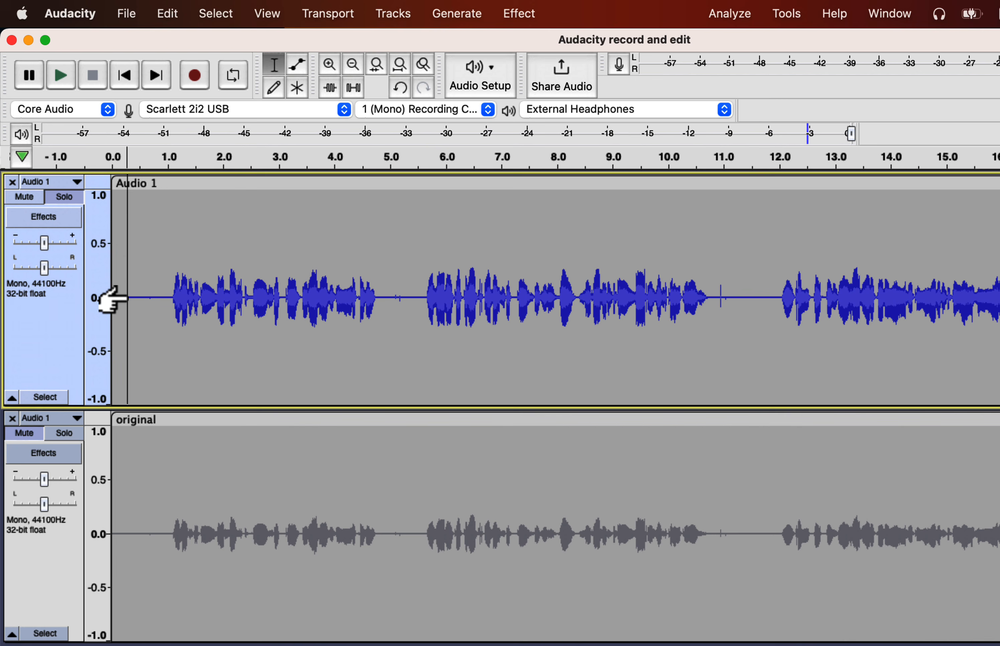
{"action": "key", "text": "space"}
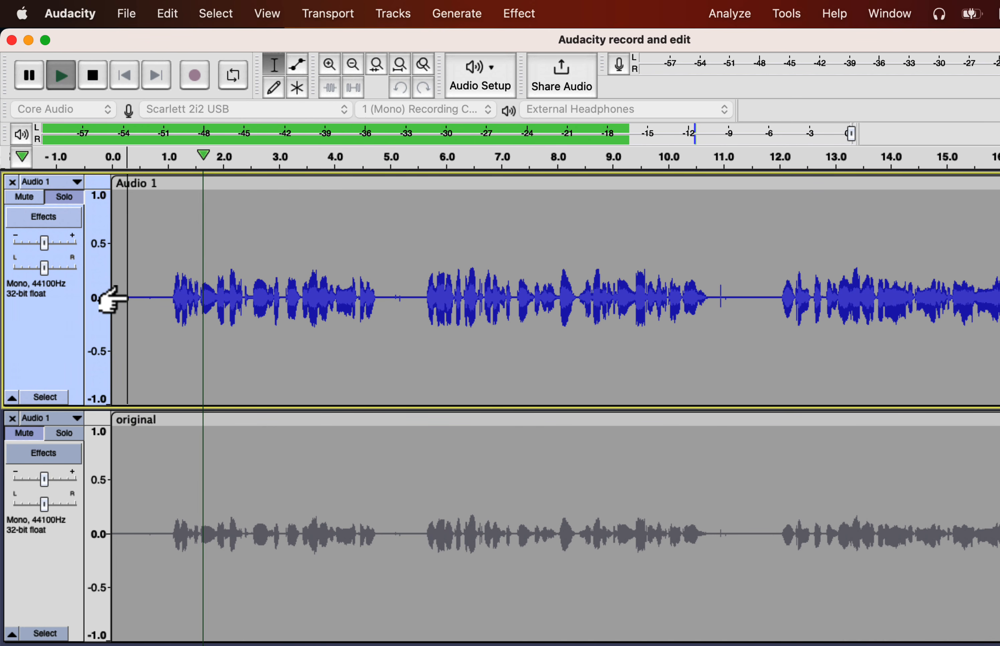
{"action": "key", "text": "space"}
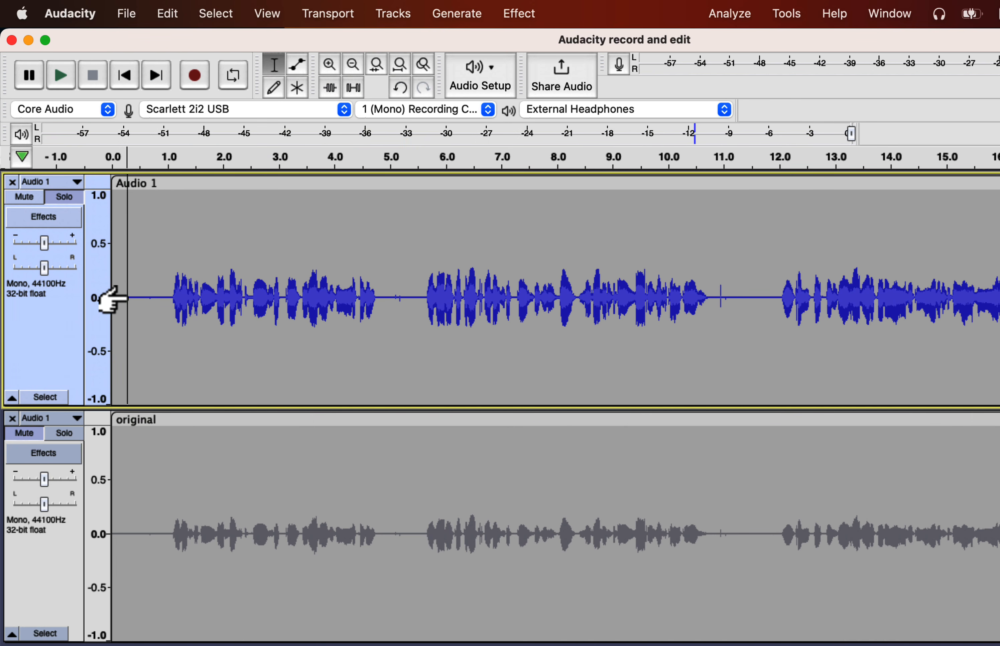
Normalize the perceived loudness of the entire Audio 1 clip to -18 LUFS, treating mono as dual-mono.
{"action": "double_click", "coordinate": [194, 258]}
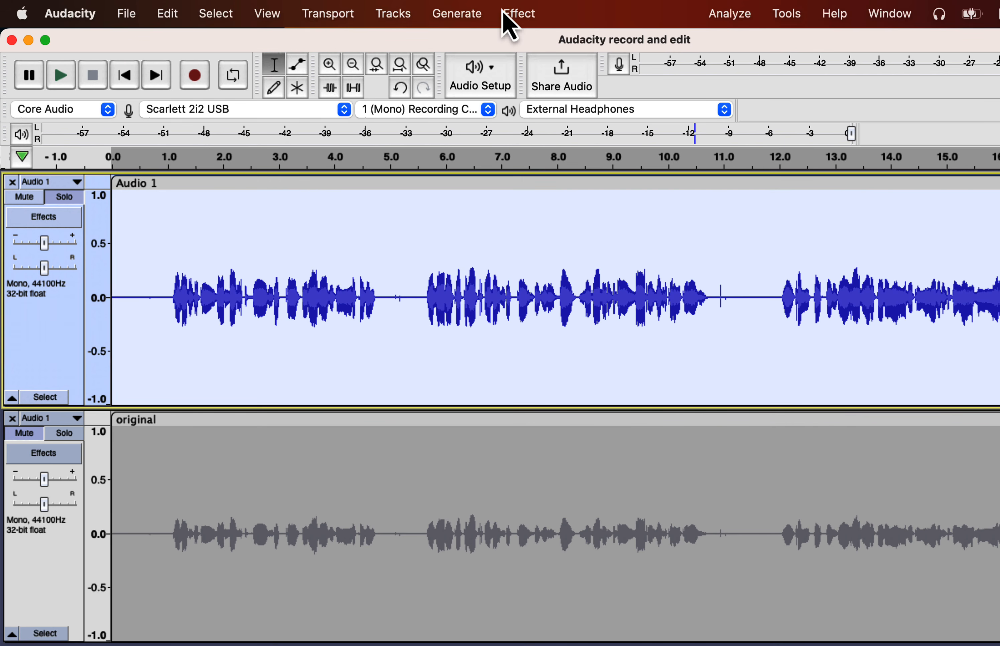
{"action": "left_click", "coordinate": [505, 16]}
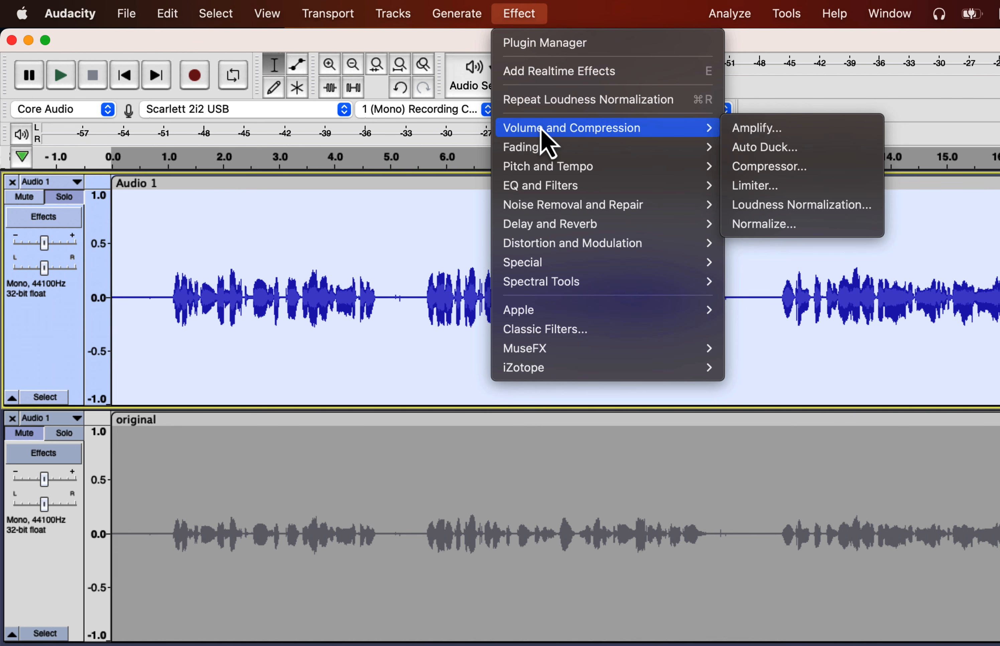
{"action": "mouse_move", "coordinate": [707, 131]}
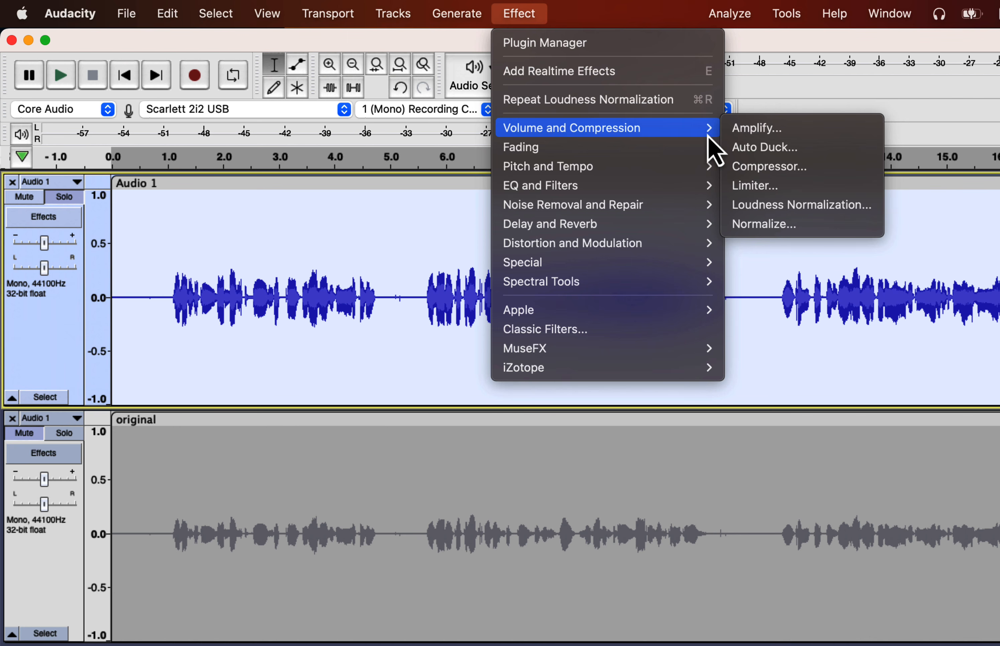
{"action": "left_click", "coordinate": [778, 204]}
{"action": "left_click", "coordinate": [711, 390]}
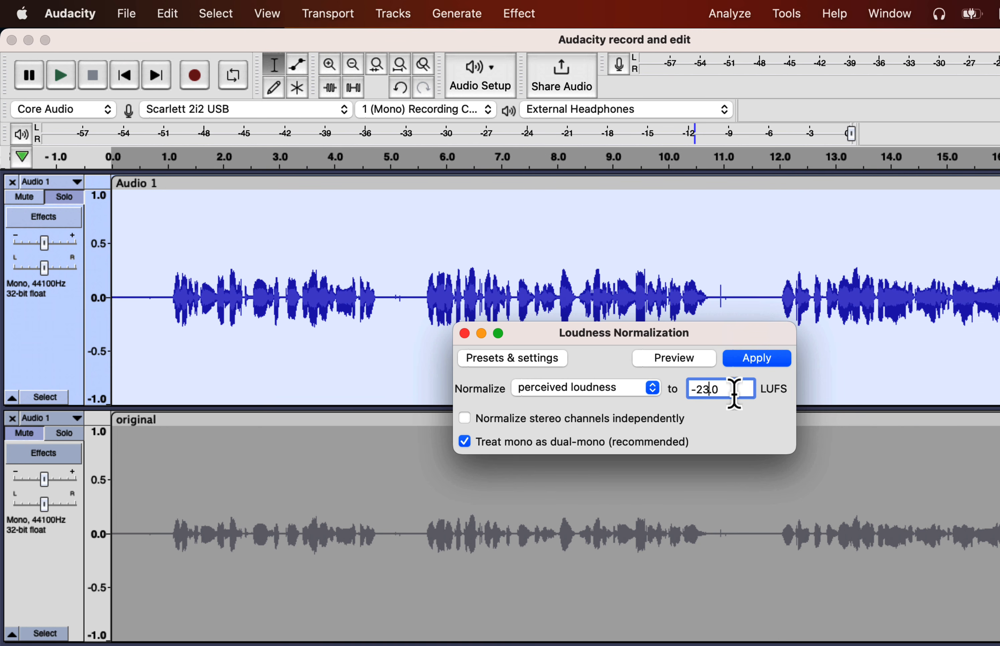
{"action": "key", "text": "BackSpace"}
{"action": "type", "text": "18"}
{"action": "key", "text": "Return"}
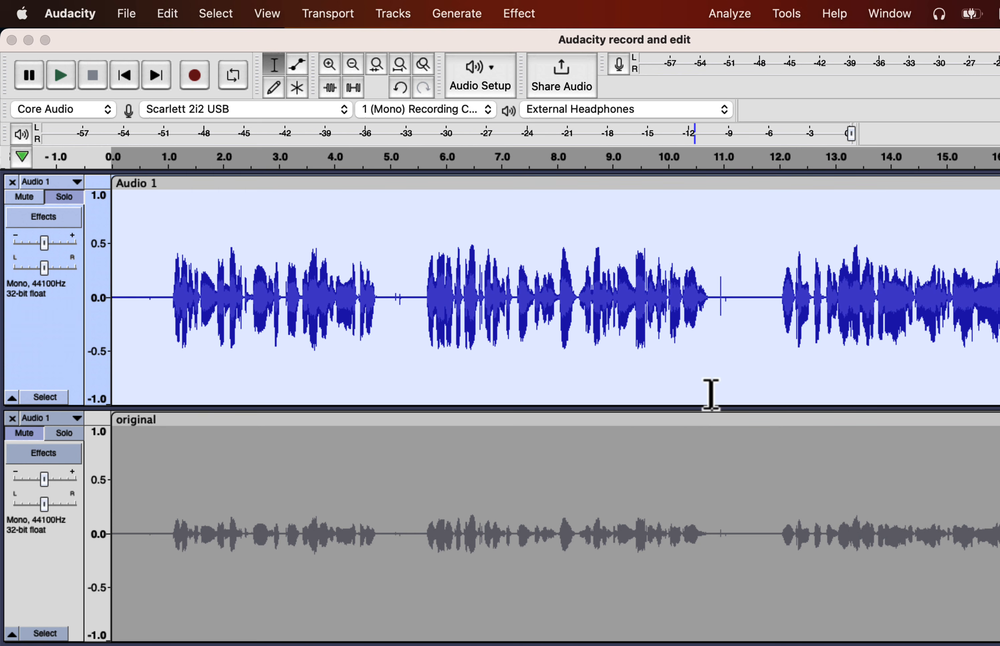
Apply Reverb to the entire Audio 1 clip using the Large Room factory preset.
{"action": "left_click", "coordinate": [521, 6]}
{"action": "mouse_move", "coordinate": [538, 225]}
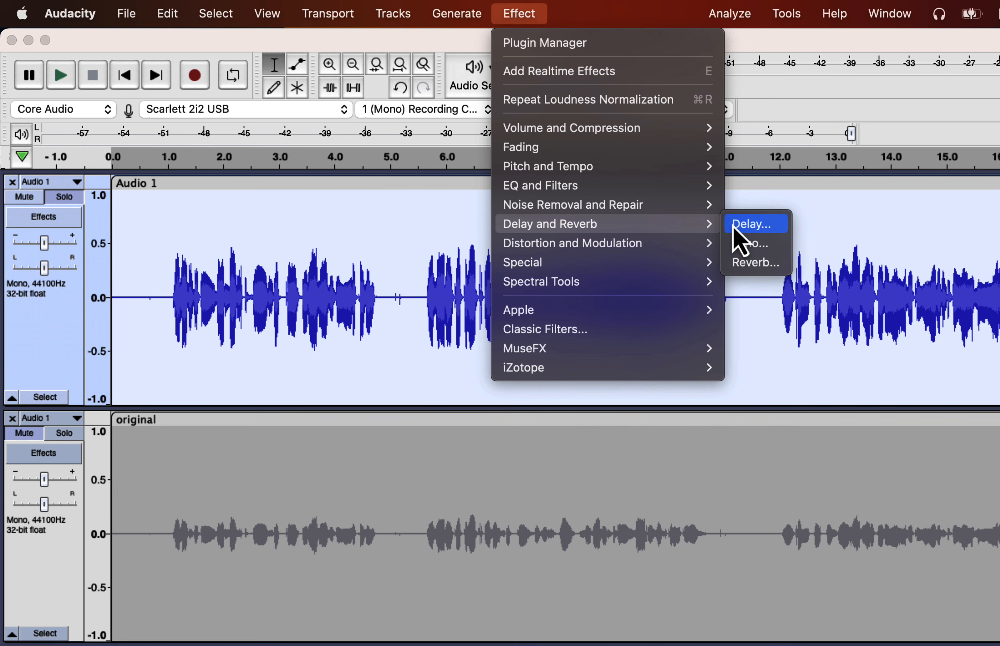
{"action": "left_click", "coordinate": [751, 263]}
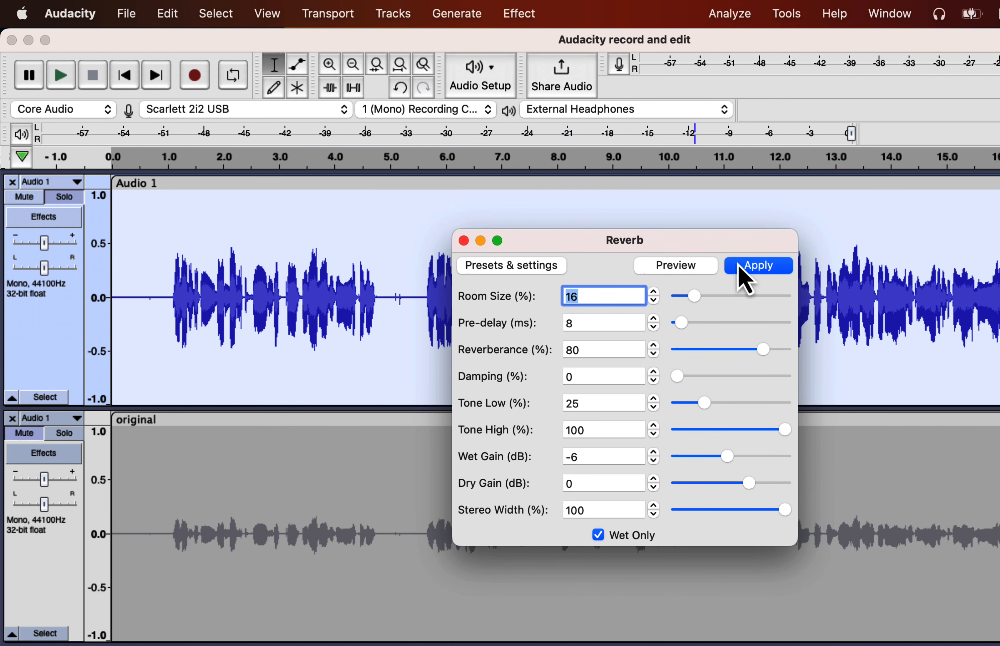
{"action": "left_click", "coordinate": [527, 266]}
{"action": "mouse_move", "coordinate": [539, 353]}
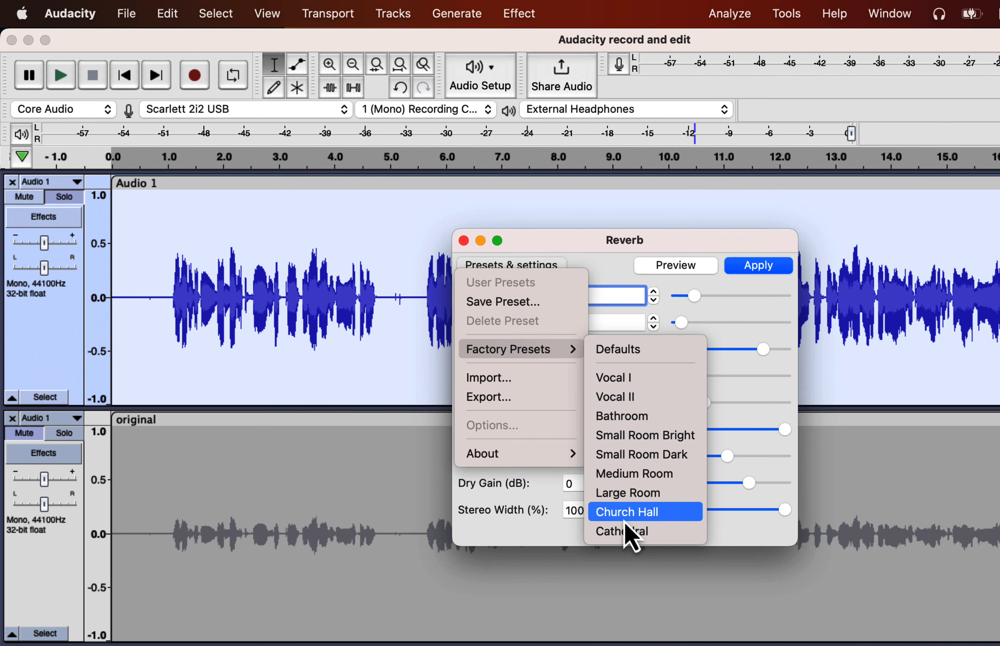
{"action": "left_click", "coordinate": [626, 494]}
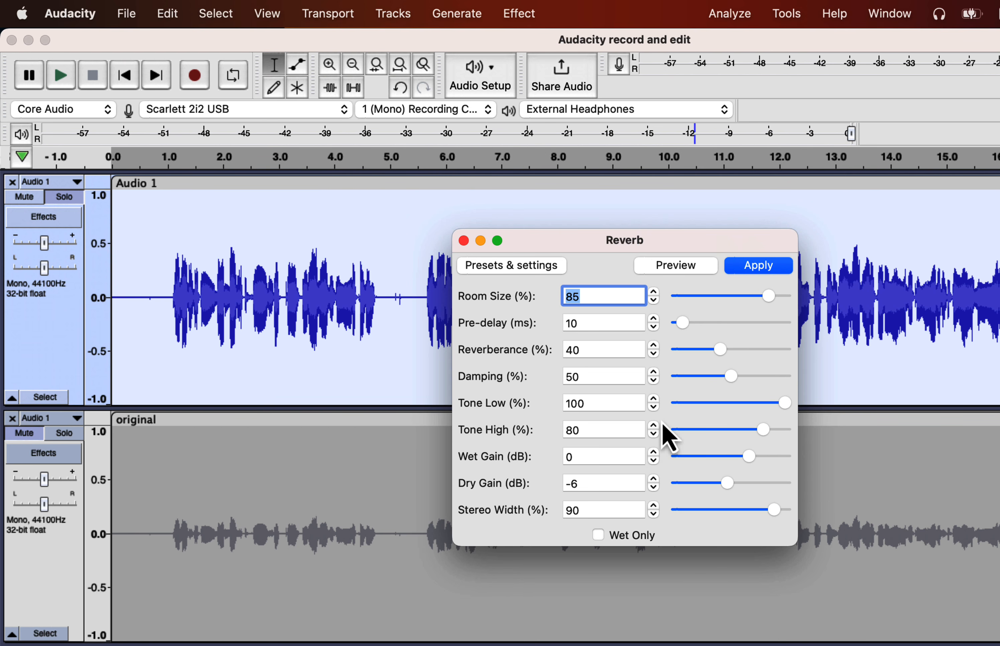
{"action": "left_click", "coordinate": [756, 266]}
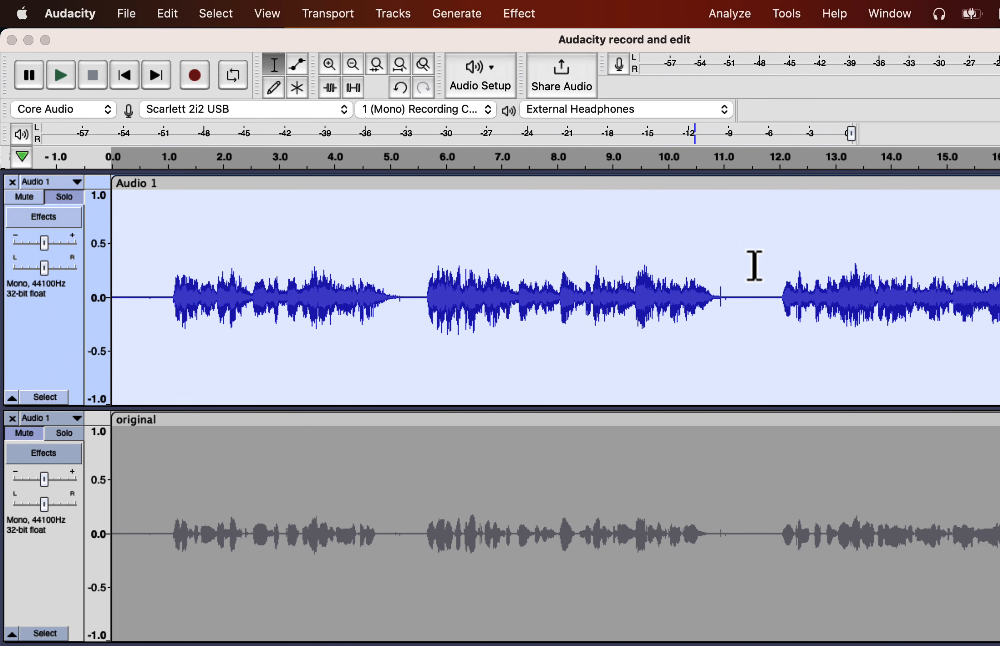
Play Audio 1 with the Large Room reverb from the start for a few seconds and undo the reverb.
{"action": "left_click", "coordinate": [115, 298]}
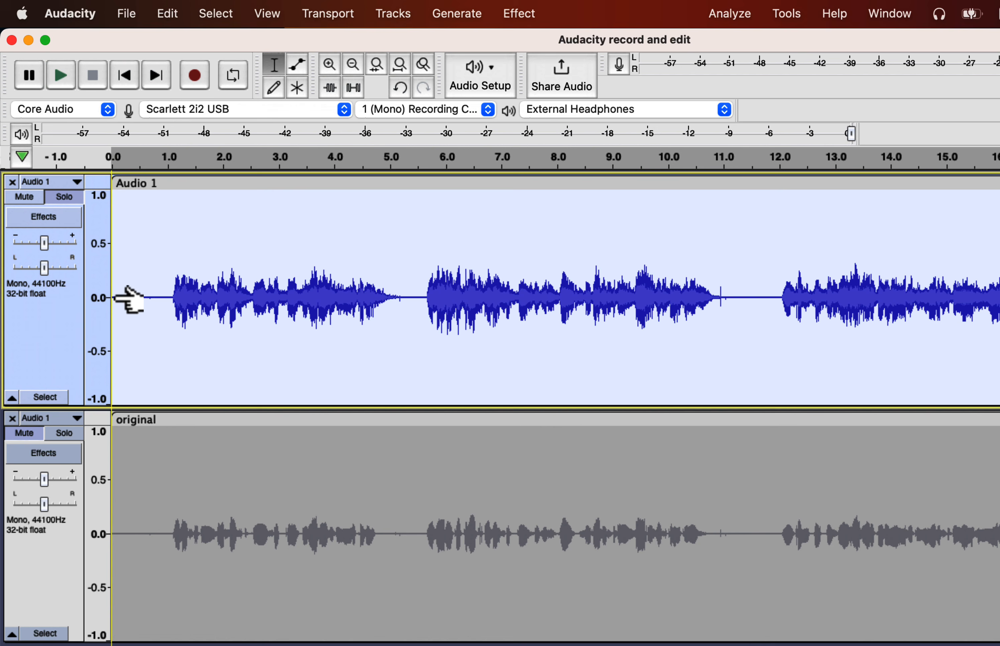
{"action": "key", "text": "space"}
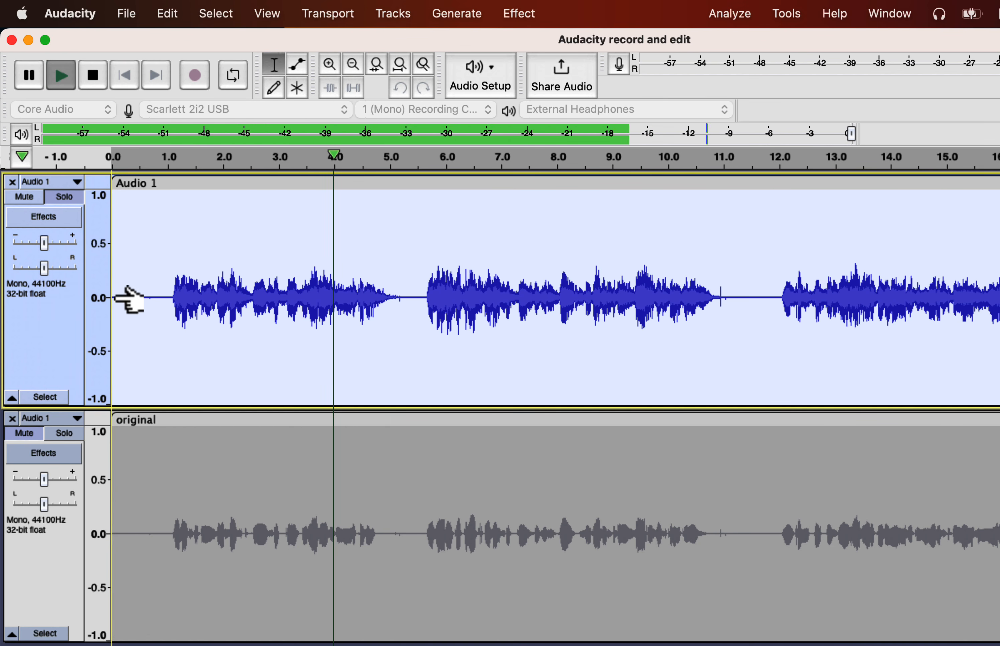
{"action": "key", "text": "space"}
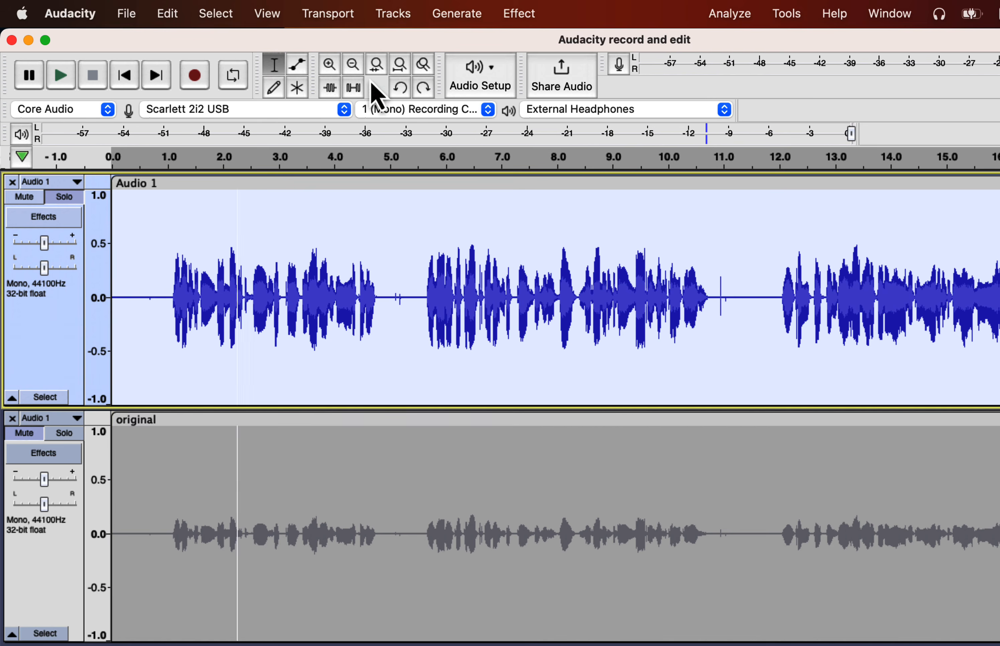
Apply Reverb to the entire Audio 1 clip using the Cathedral factory preset.
{"action": "left_click", "coordinate": [519, 14]}
{"action": "mouse_move", "coordinate": [529, 224]}
{"action": "left_click", "coordinate": [723, 263]}
{"action": "left_click", "coordinate": [512, 264]}
{"action": "mouse_move", "coordinate": [517, 351]}
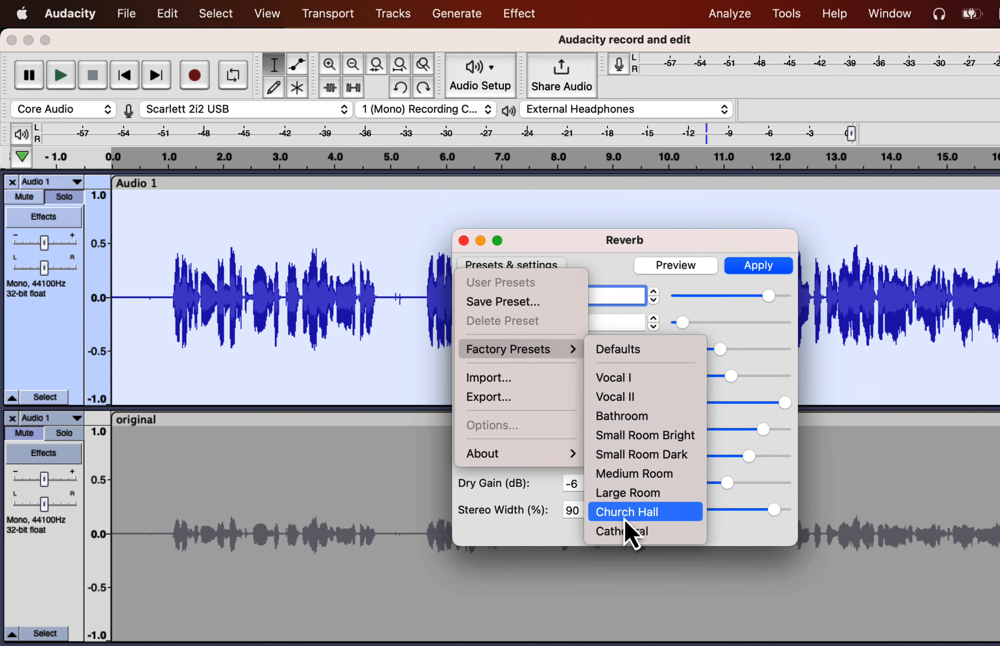
{"action": "left_click", "coordinate": [626, 532]}
{"action": "key", "text": "Return"}
Play Audio 1 with the Cathedral reverb from near the start and undo the reverb.
{"action": "key", "text": "space"}
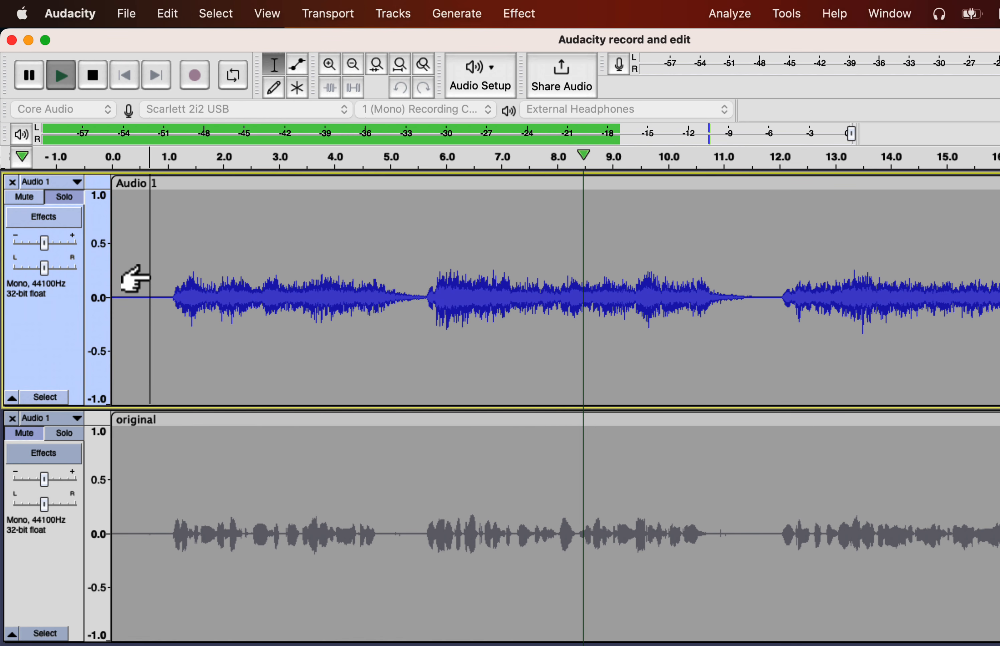
{"action": "key", "text": "space"}
{"action": "key", "text": "super+z"}
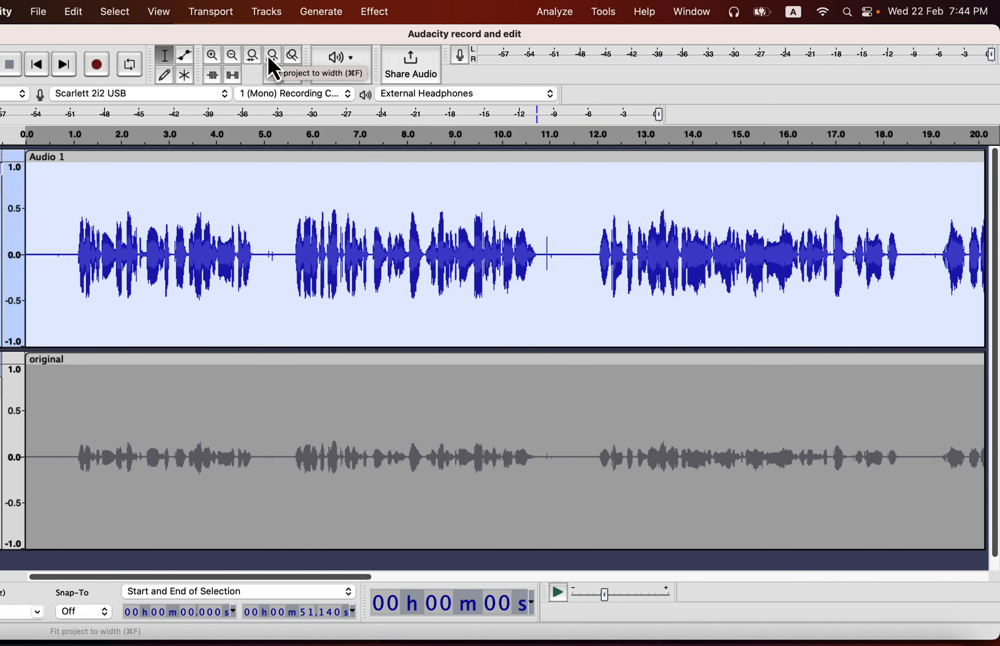
Fit the project to width and truncate silences in Audio 1 below -28 dB lasting 0.5 seconds to 0.3 seconds.
{"action": "left_click", "coordinate": [273, 63]}
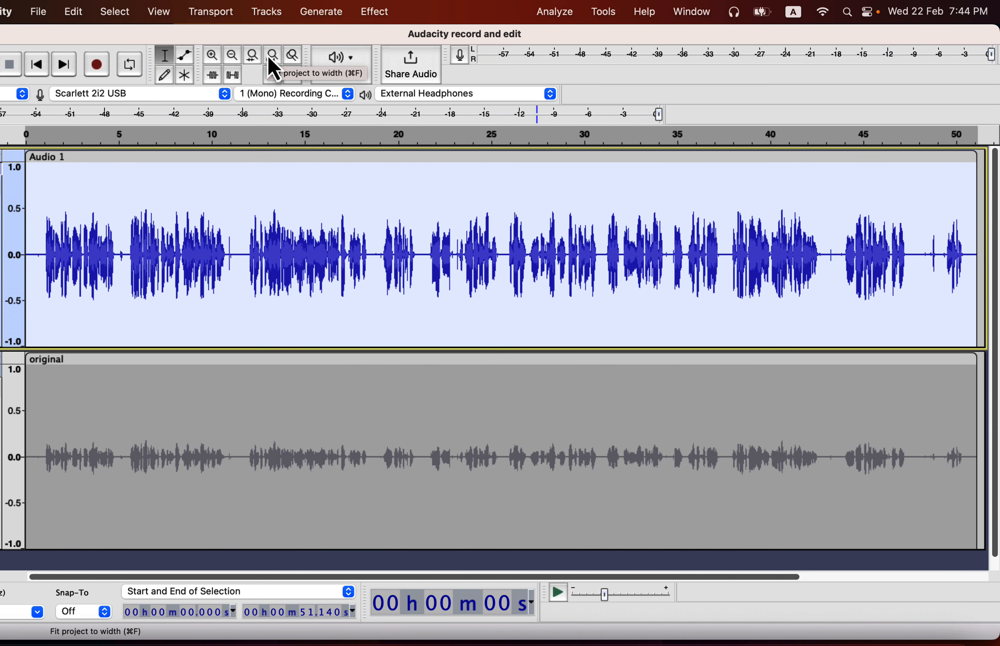
{"action": "left_click", "coordinate": [375, 13]}
{"action": "mouse_move", "coordinate": [389, 229]}
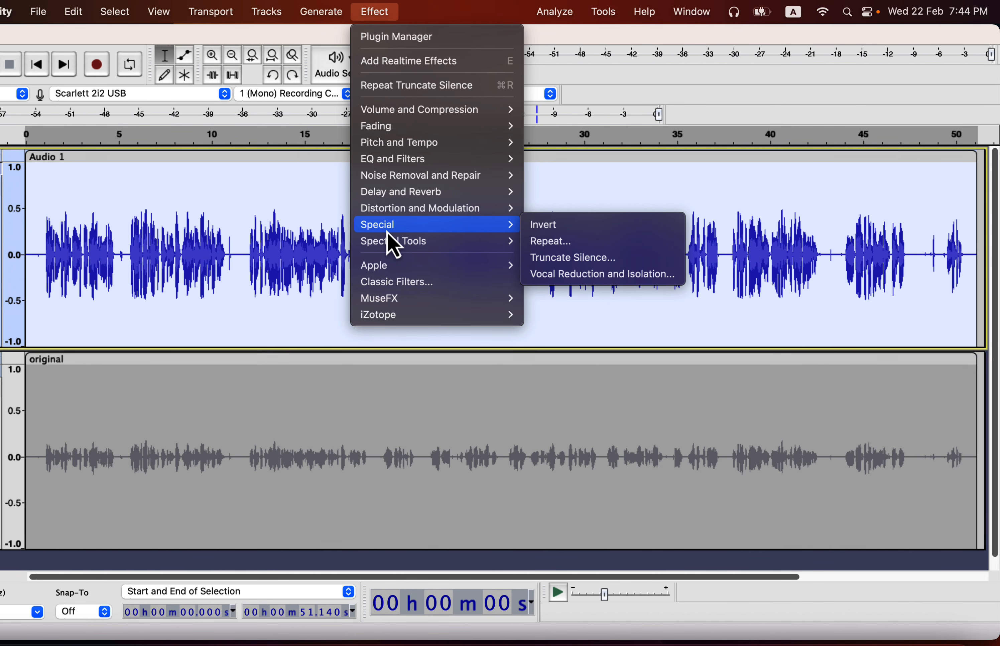
{"action": "left_click", "coordinate": [563, 259]}
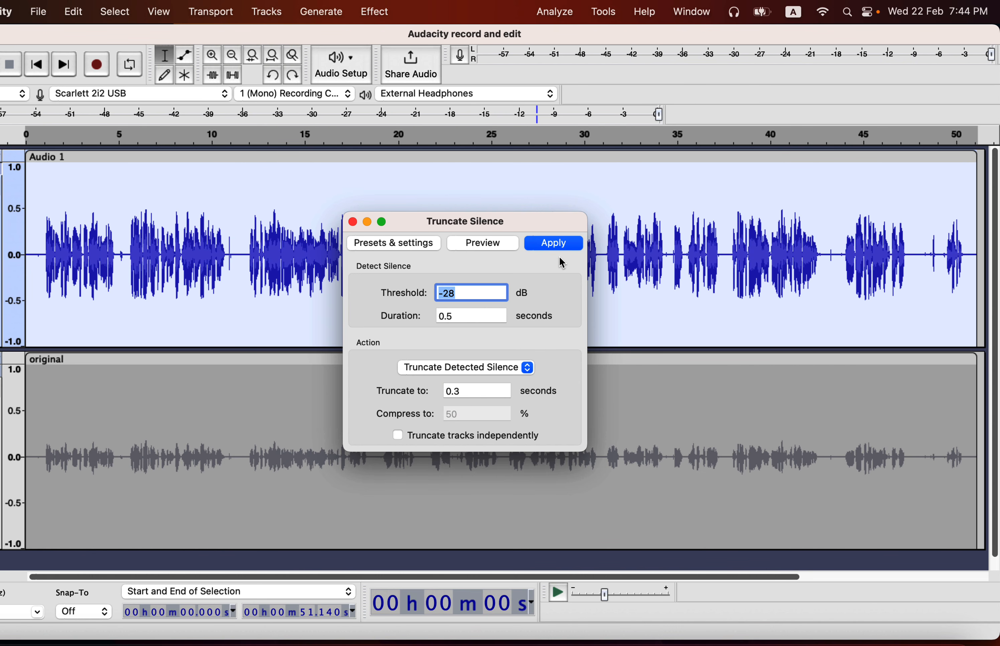
{"action": "left_click", "coordinate": [556, 248]}
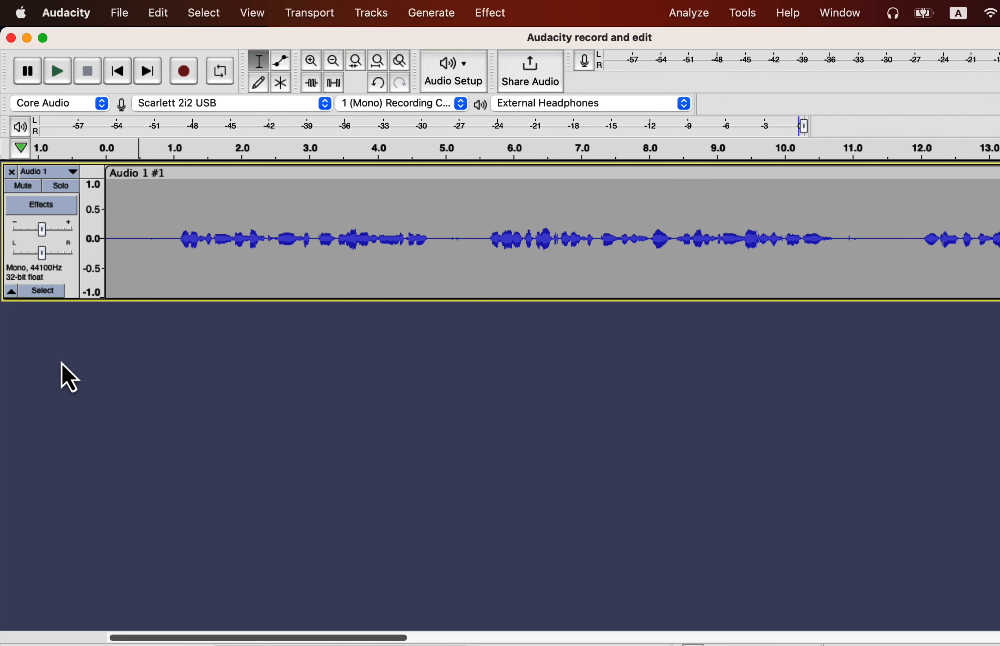
Open the realtime effects for Audio 1, check the MuseFX effects offered, and open the website for getting more effects.
{"action": "left_click", "coordinate": [41, 205]}
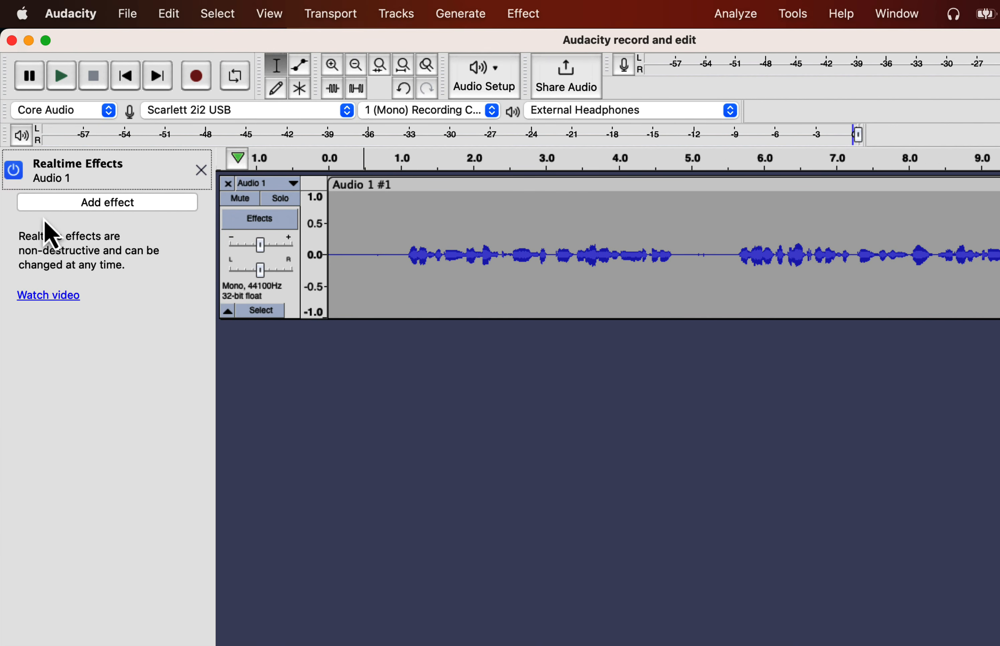
{"action": "left_click", "coordinate": [114, 204]}
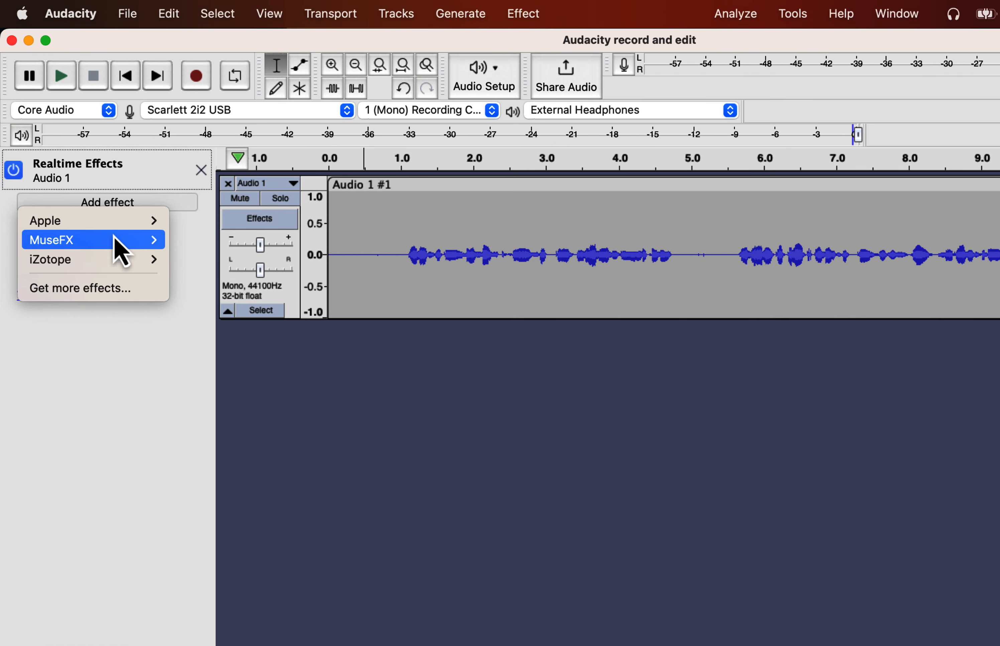
{"action": "mouse_move", "coordinate": [114, 244]}
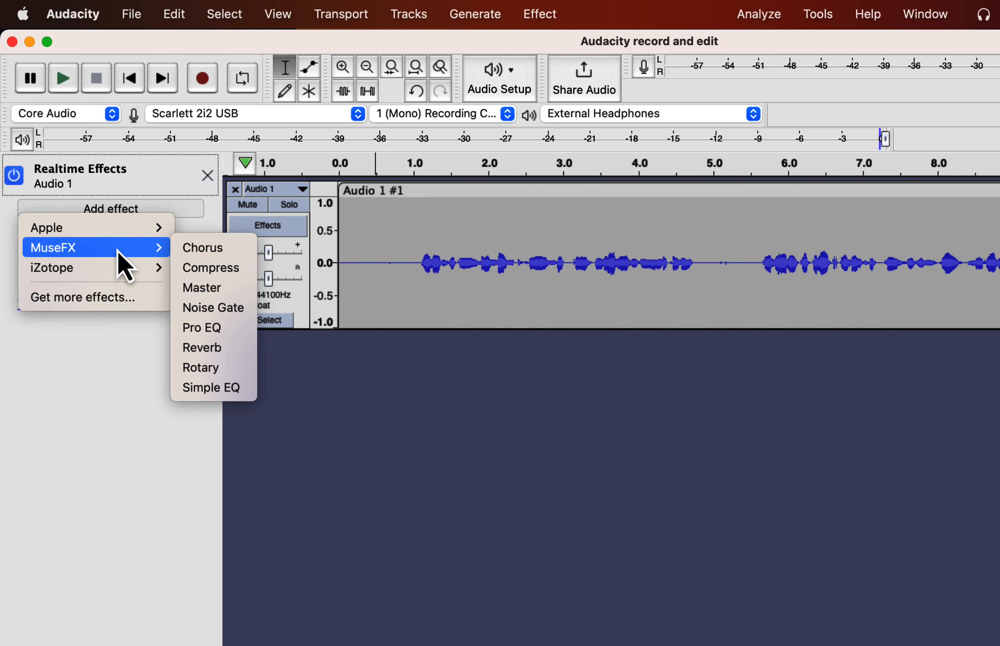
{"action": "left_click", "coordinate": [106, 298]}
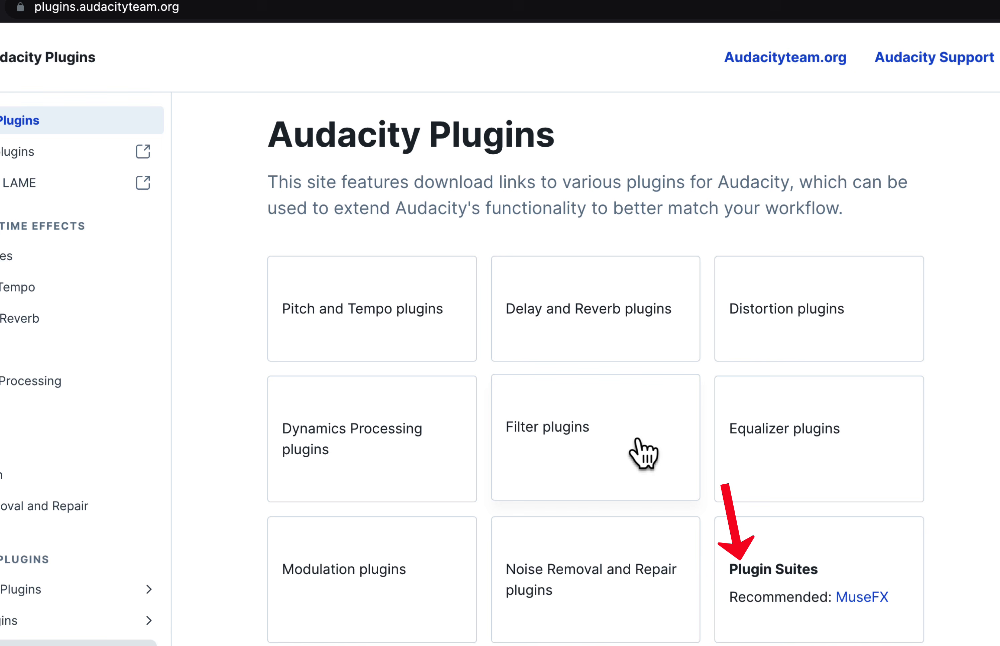
Open the recommended MuseFX suite on the plugins site, review its included effects, and follow the Muse Hub download link.
{"action": "left_click", "coordinate": [863, 596]}
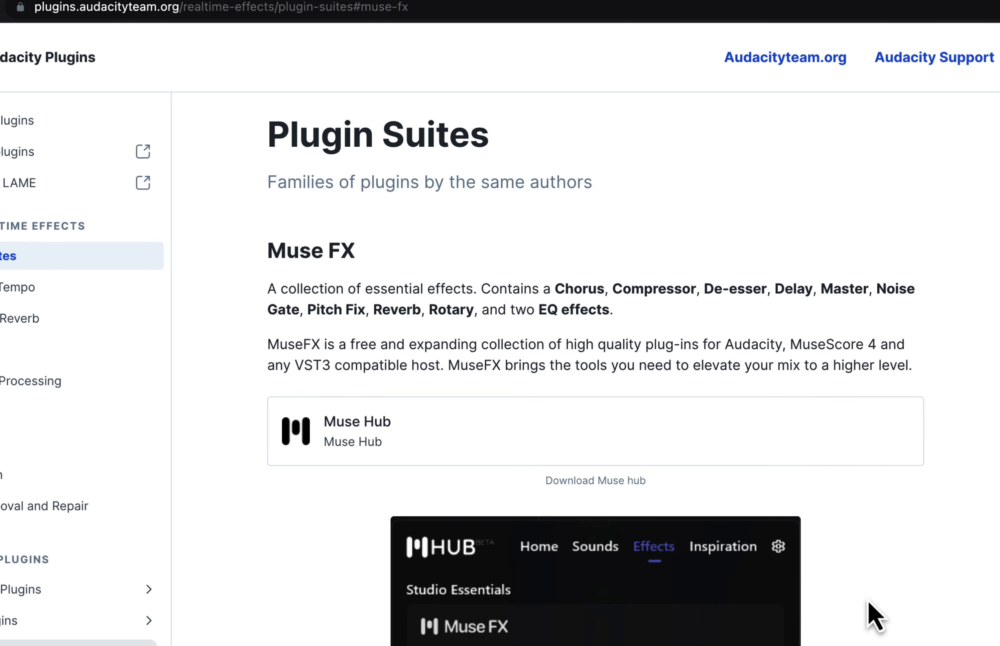
{"action": "left_click_drag", "start_coordinate": [554, 289], "coordinate": [651, 330]}
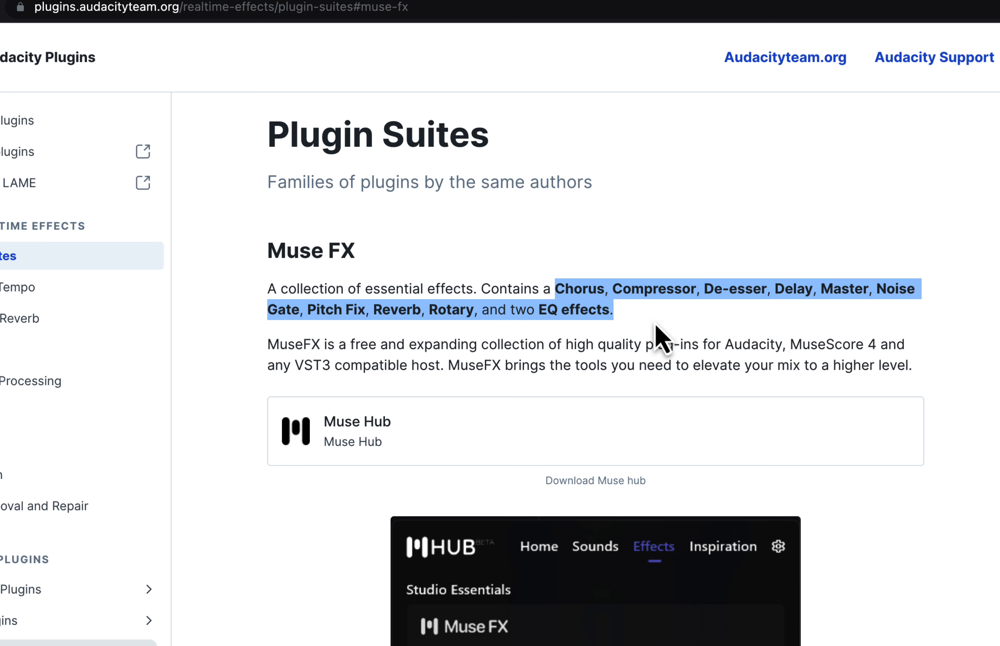
{"action": "scroll", "coordinate": [656, 325], "scroll_direction": "down", "scroll_amount": 6}
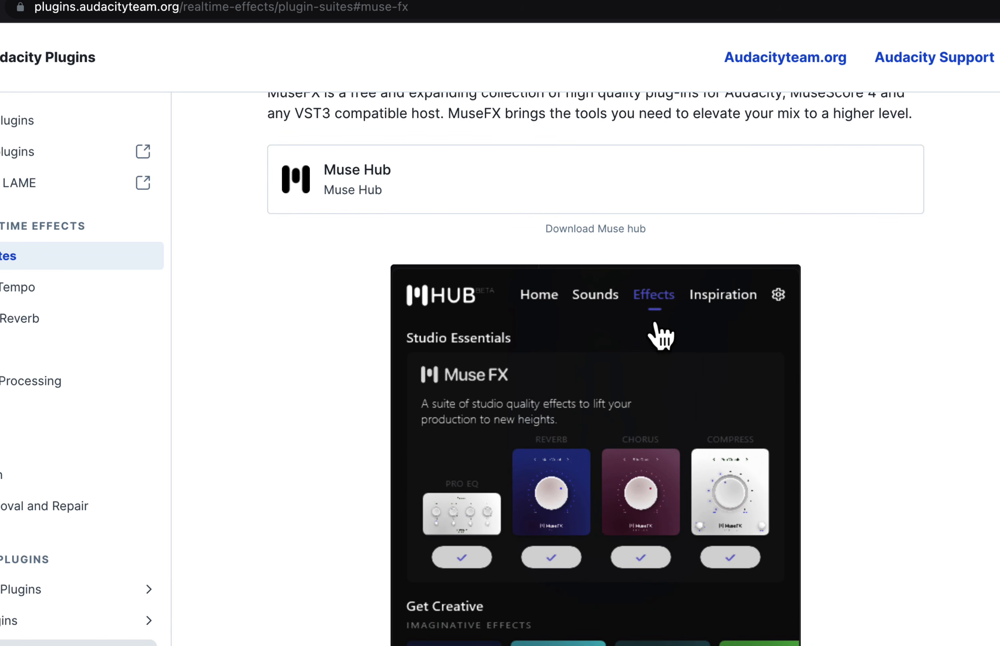
{"action": "left_click", "coordinate": [366, 170]}
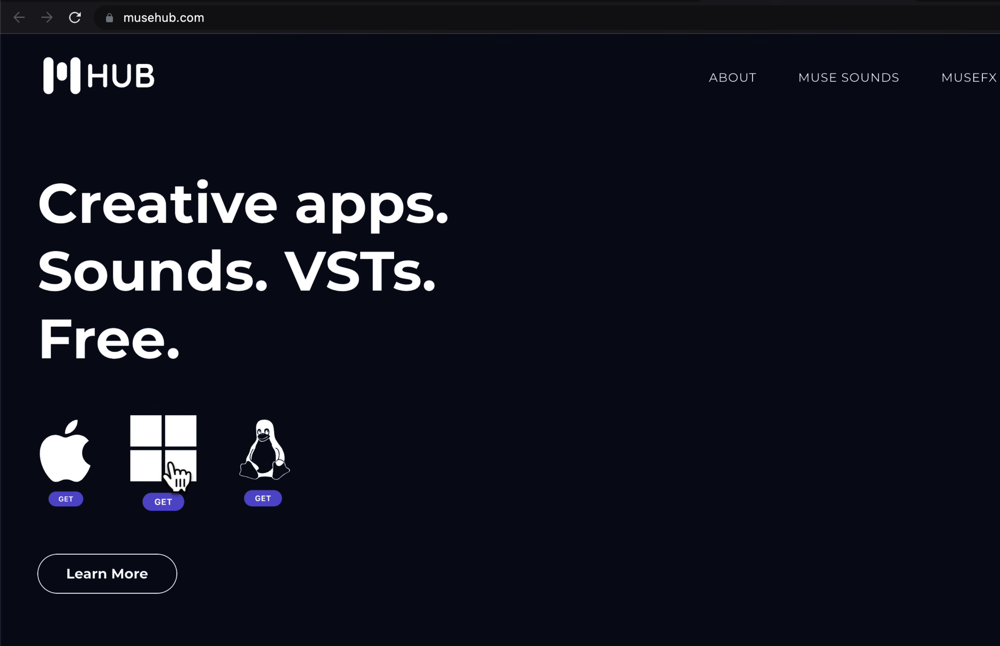
Launch the installed Muse Hub app and bring up its window with the Home page.
{"action": "key", "text": "super+space"}
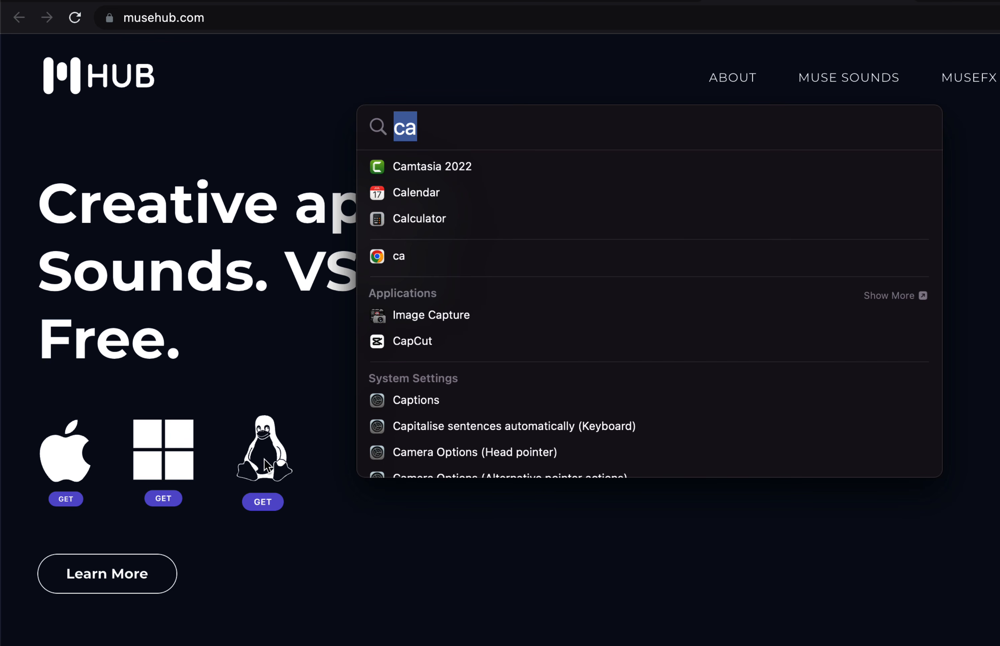
{"action": "type", "text": "mus"}
{"action": "key", "text": "Return"}
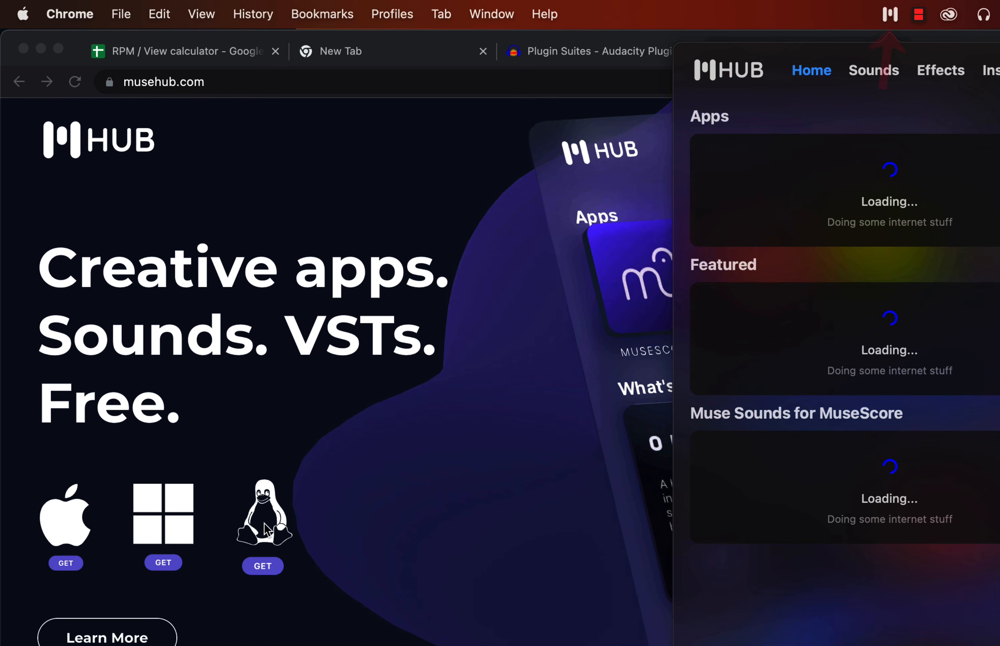
{"action": "left_click", "coordinate": [890, 19]}
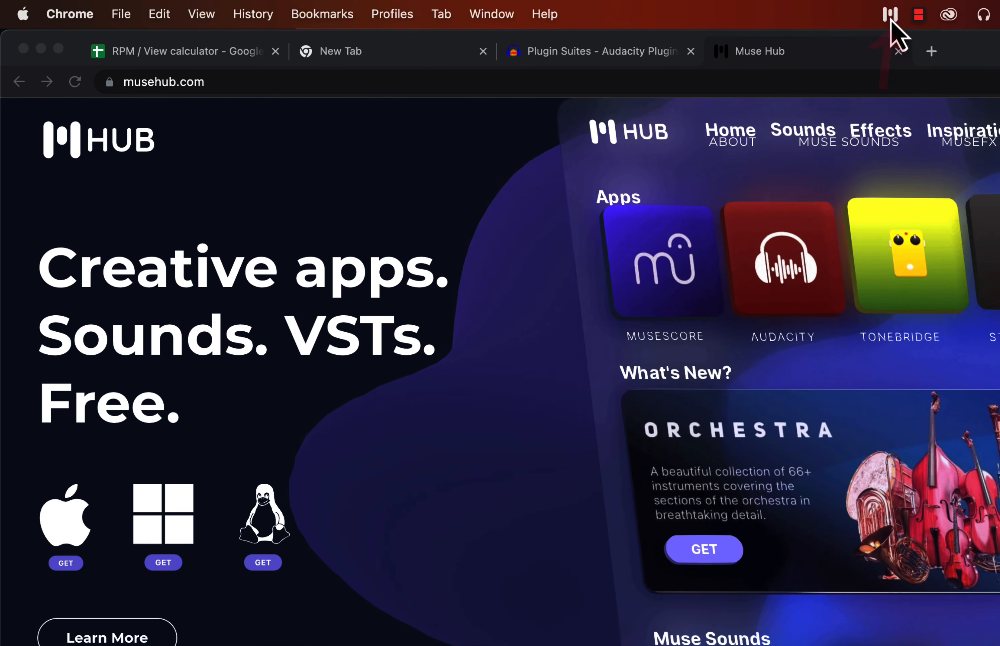
{"action": "left_click", "coordinate": [890, 19]}
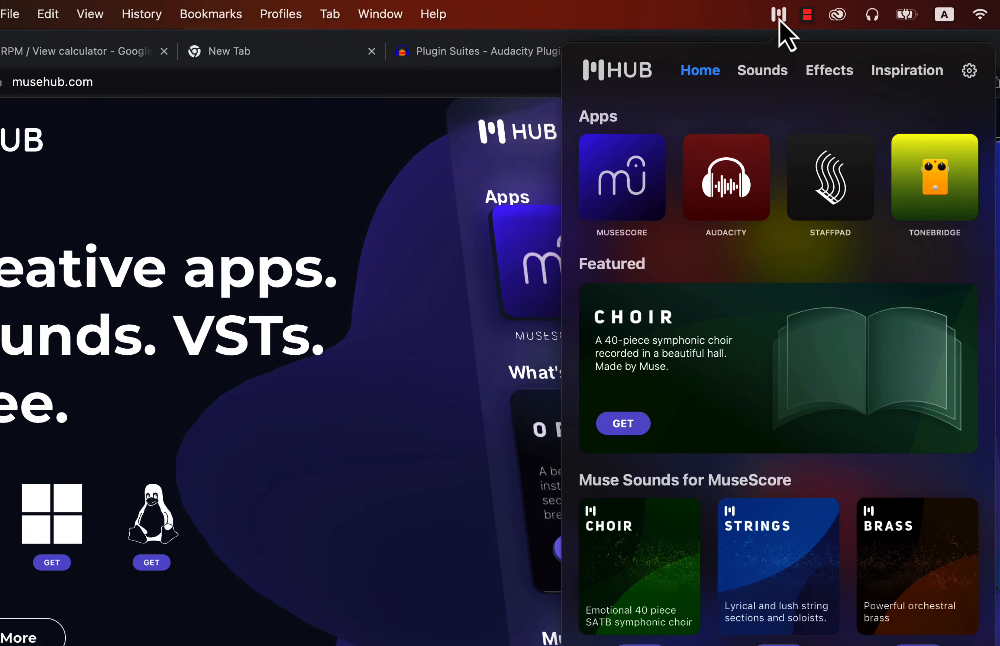
Get the De-Ess effect from Muse Hub's Effects page and browse the other Get Creative effects.
{"action": "left_click", "coordinate": [913, 71]}
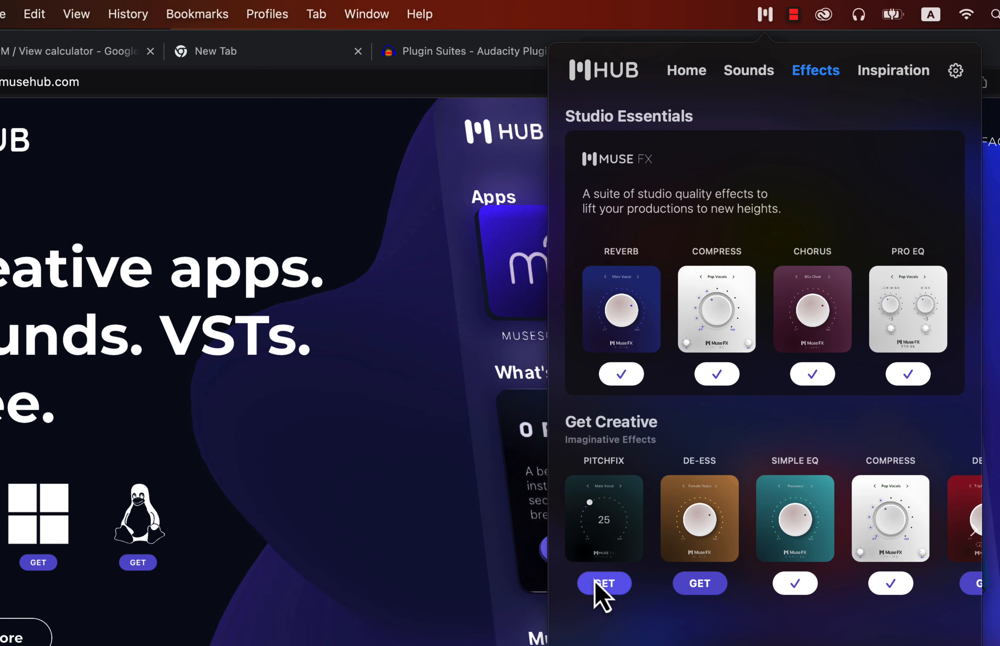
{"action": "left_click", "coordinate": [699, 588]}
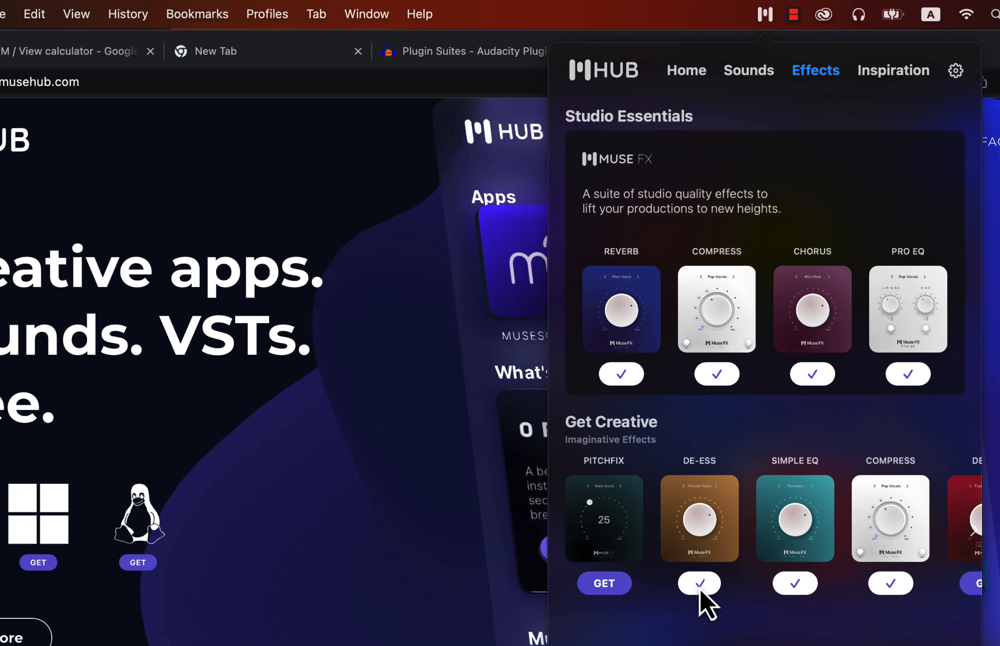
{"action": "left_click", "coordinate": [977, 527]}
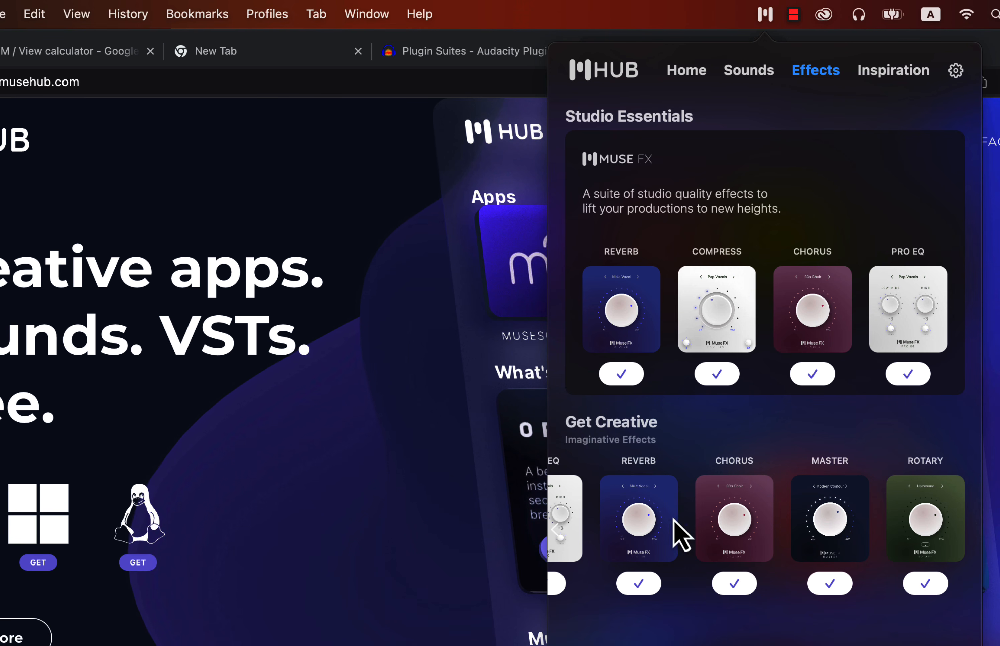
{"action": "left_click", "coordinate": [555, 532]}
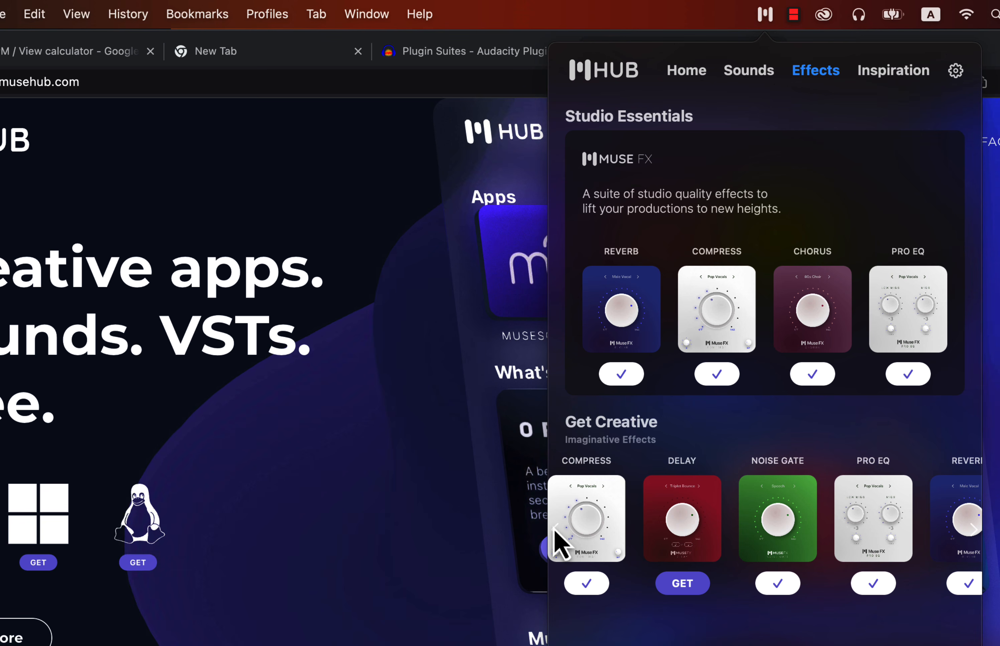
Switch to Audacity, duplicate the whole Audio 1 track, and mute the duplicate beneath the original.
{"action": "key", "text": "super+Tab"}
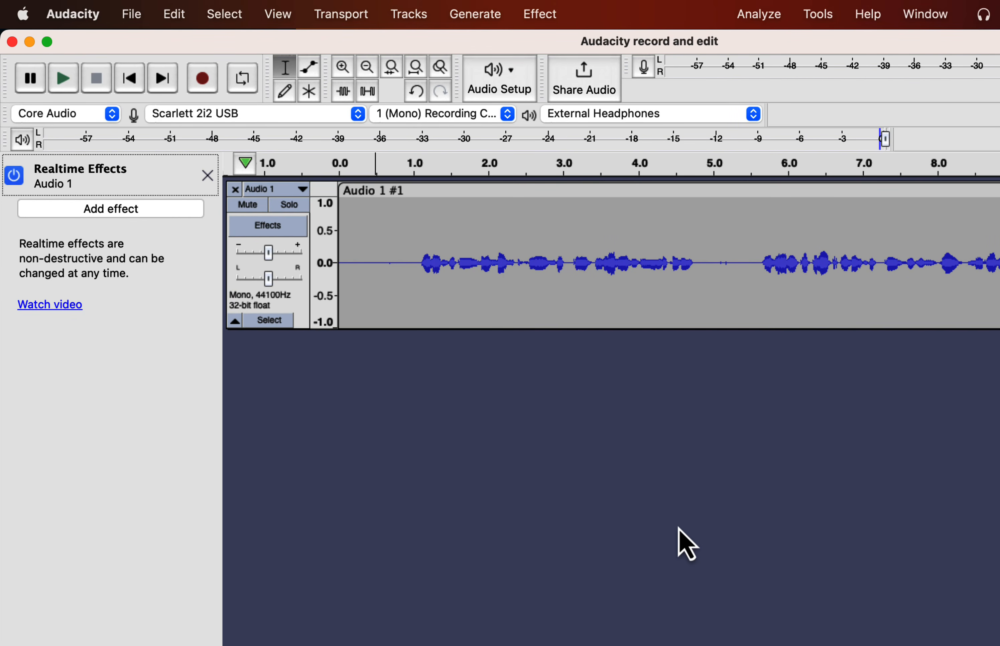
{"action": "double_click", "coordinate": [390, 248]}
{"action": "key", "text": "super+d"}
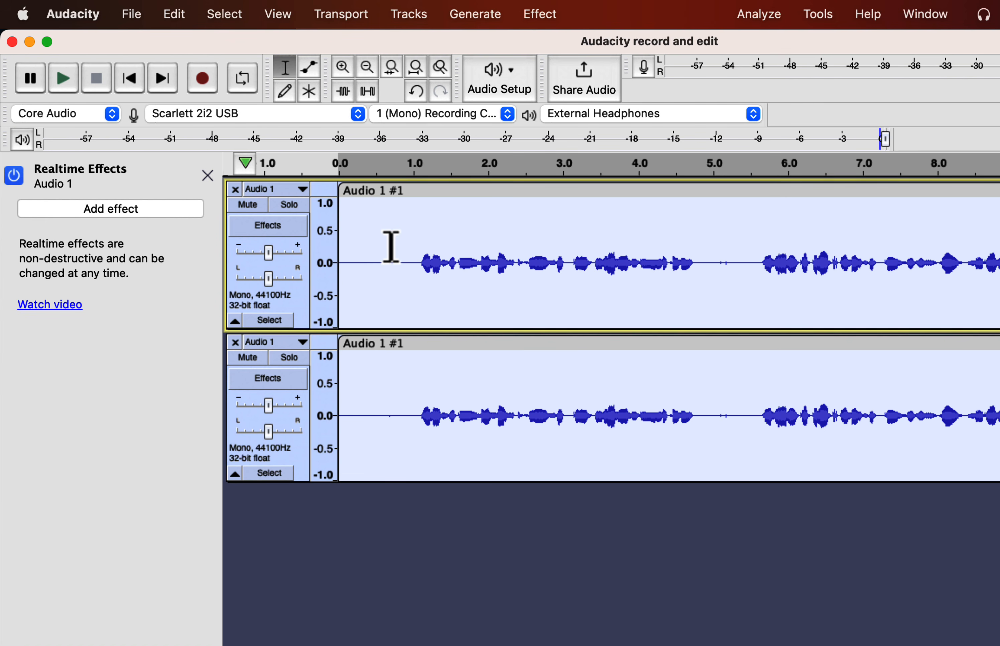
{"action": "left_click", "coordinate": [390, 247]}
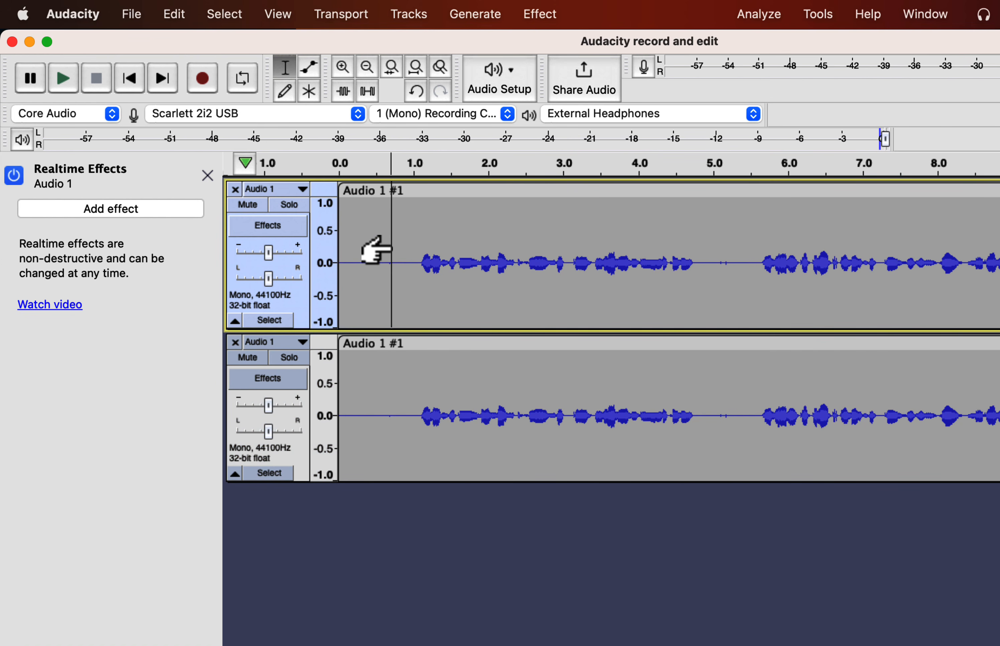
{"action": "left_click", "coordinate": [251, 359]}
{"action": "left_click", "coordinate": [371, 237]}
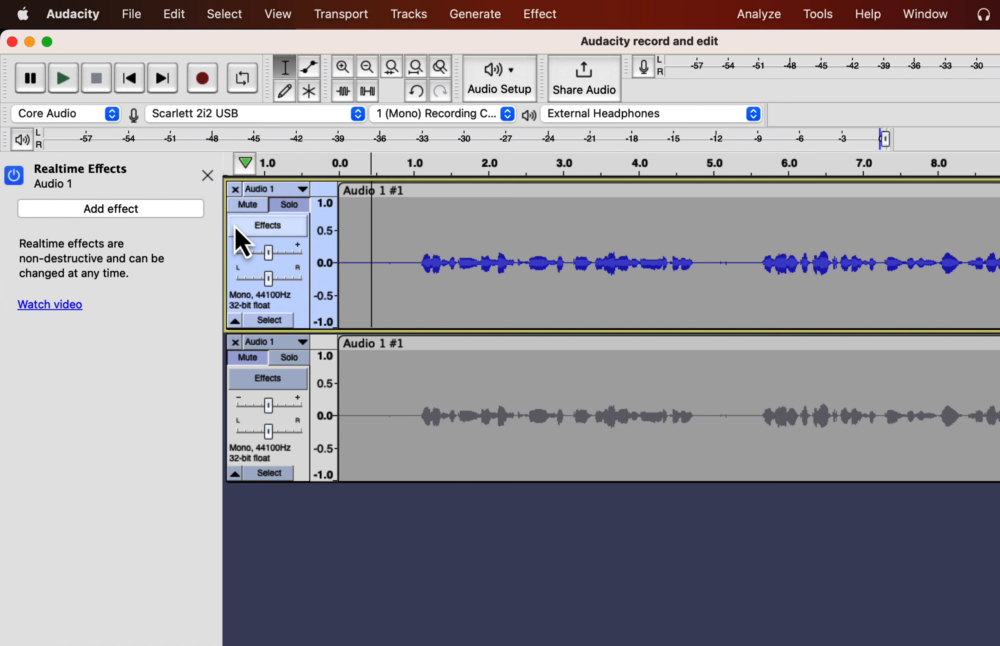
Add the MuseFX Compress realtime effect to the upper Audio 1 track and choose its Pop Vocals preset.
{"action": "left_click", "coordinate": [152, 211]}
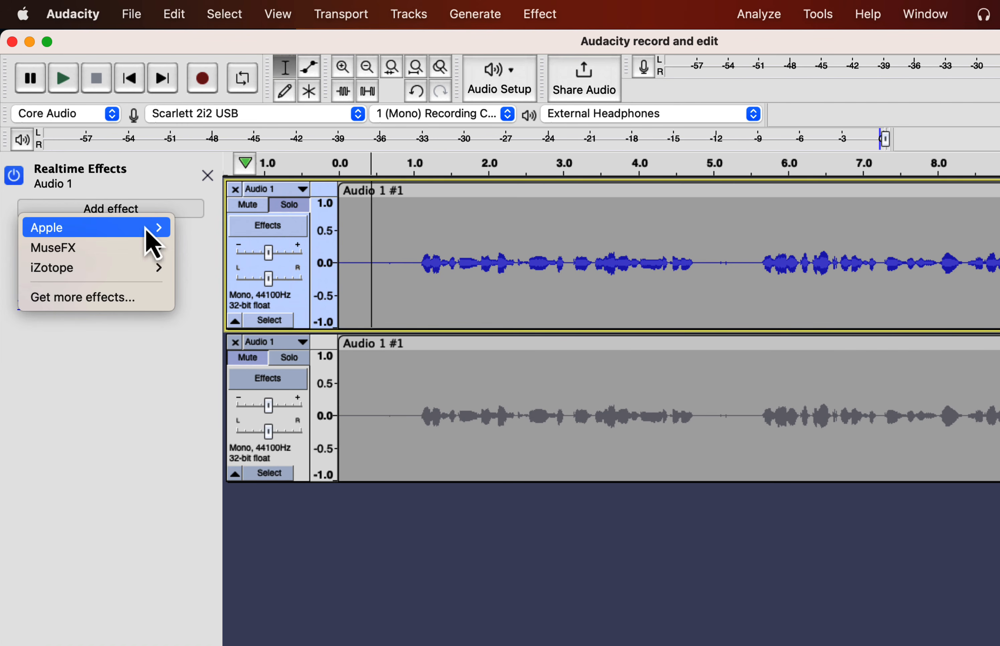
{"action": "mouse_move", "coordinate": [145, 244]}
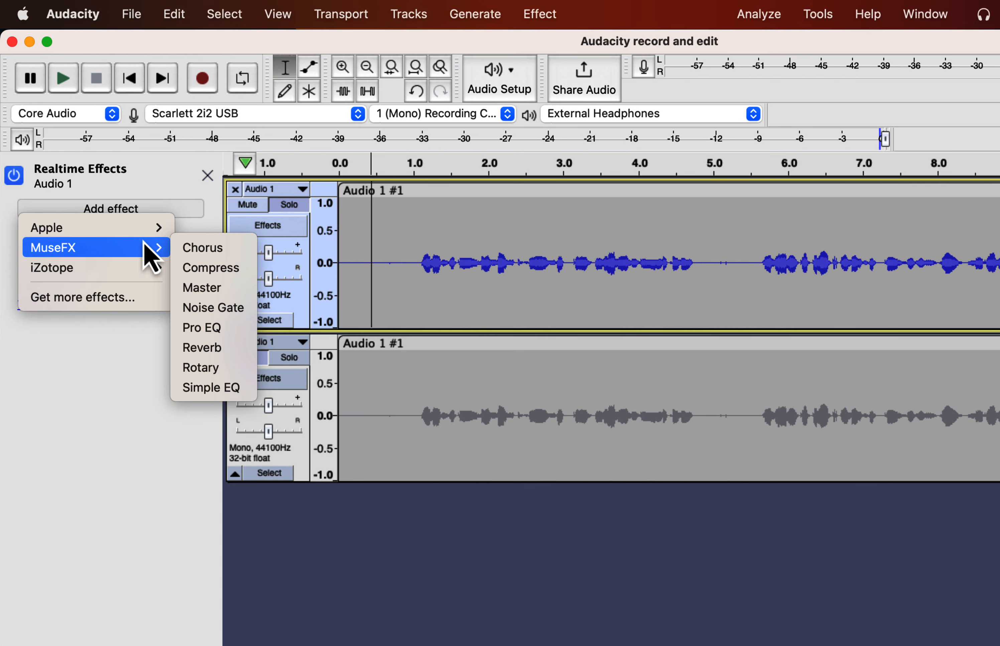
{"action": "left_click", "coordinate": [211, 268]}
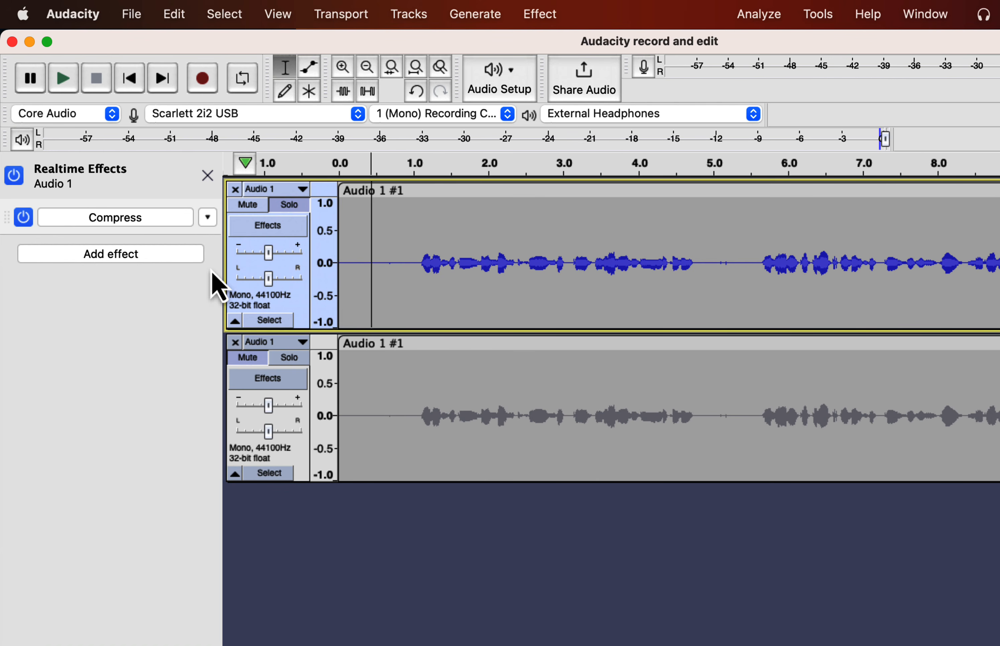
{"action": "left_click", "coordinate": [159, 227]}
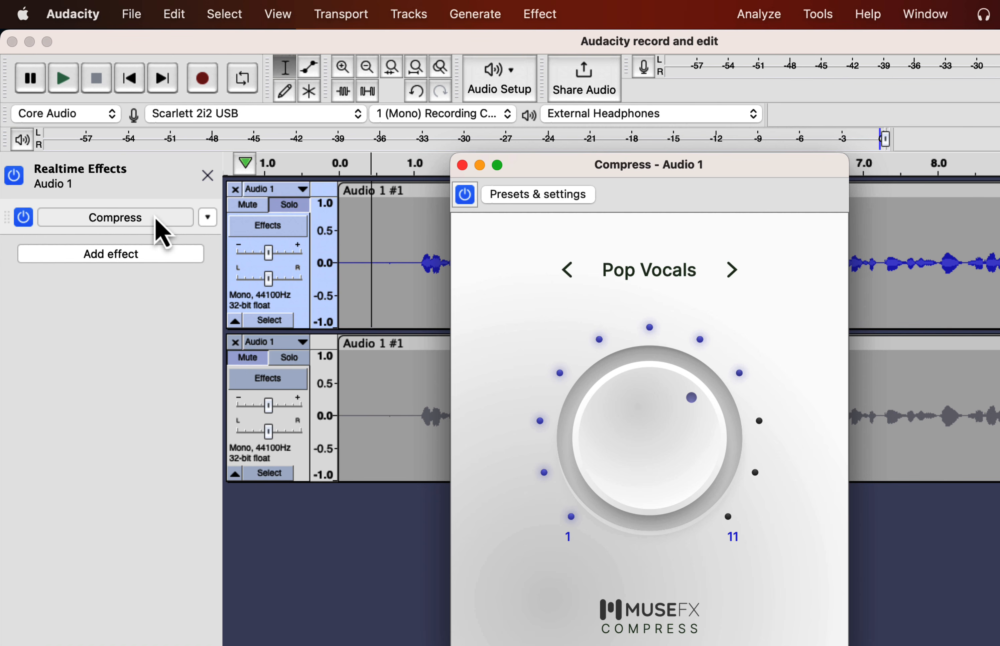
{"action": "left_click", "coordinate": [647, 281]}
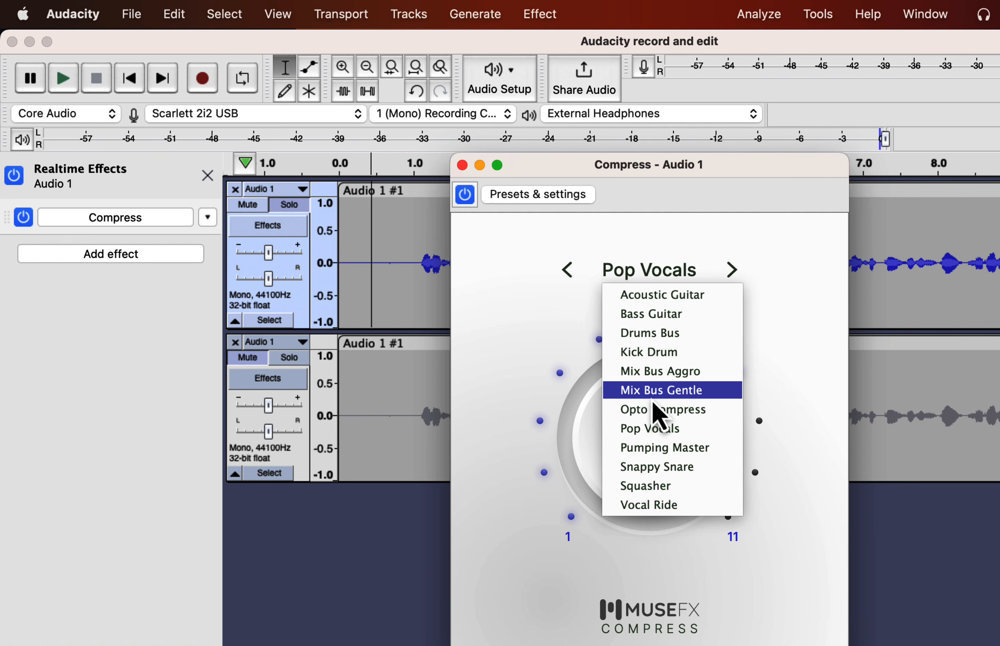
{"action": "left_click", "coordinate": [652, 430]}
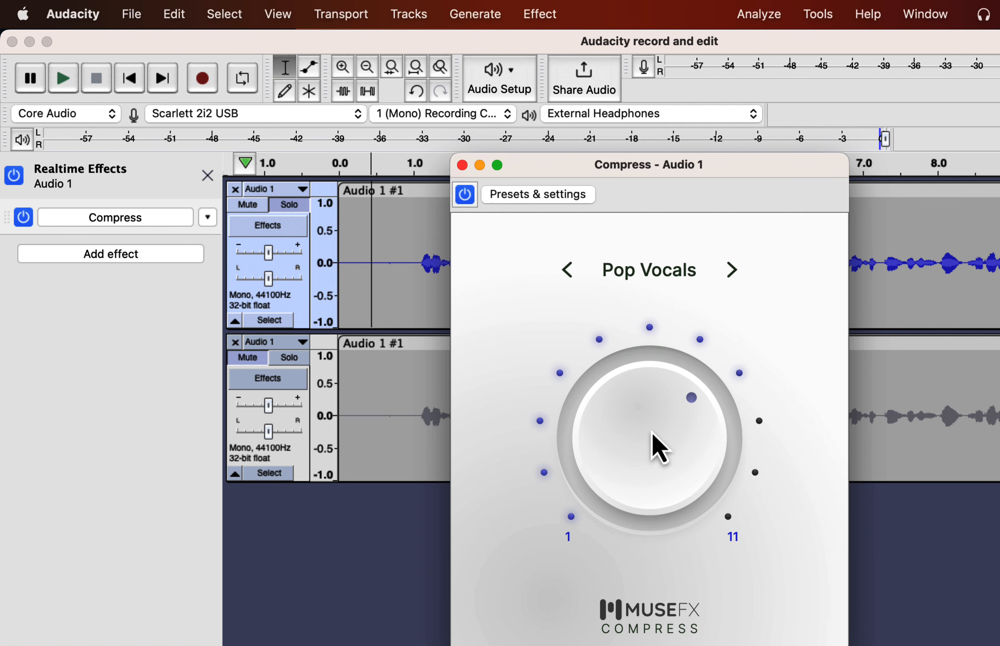
Turn the Compress amount down to about 2 and restore the factory Defaults preset.
{"action": "left_click_drag", "start_coordinate": [692, 410], "coordinate": [804, 512]}
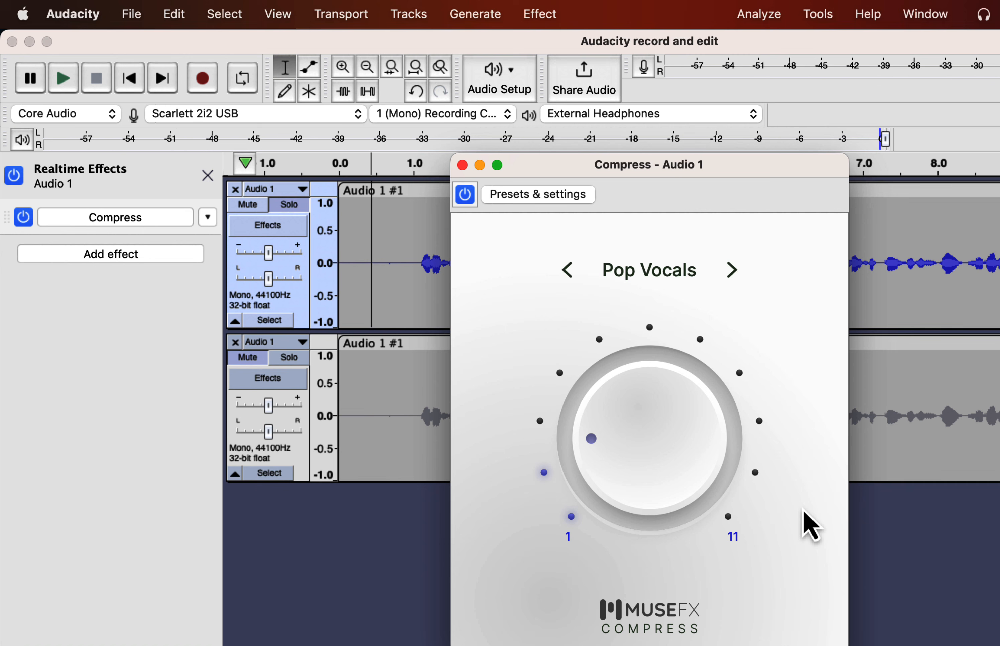
{"action": "left_click", "coordinate": [564, 192]}
{"action": "mouse_move", "coordinate": [576, 285]}
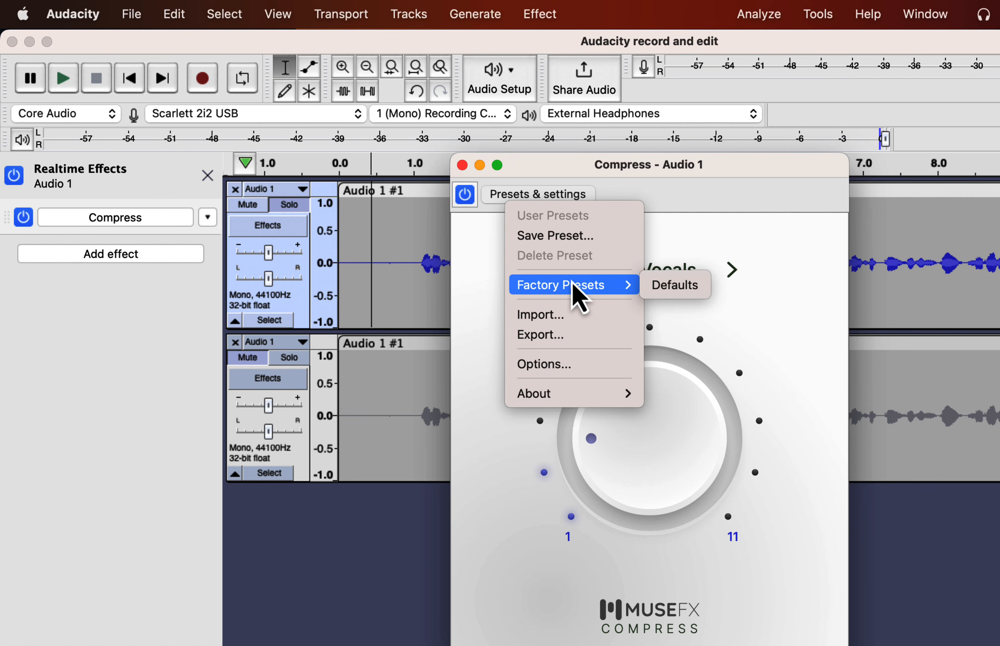
{"action": "left_click", "coordinate": [675, 287]}
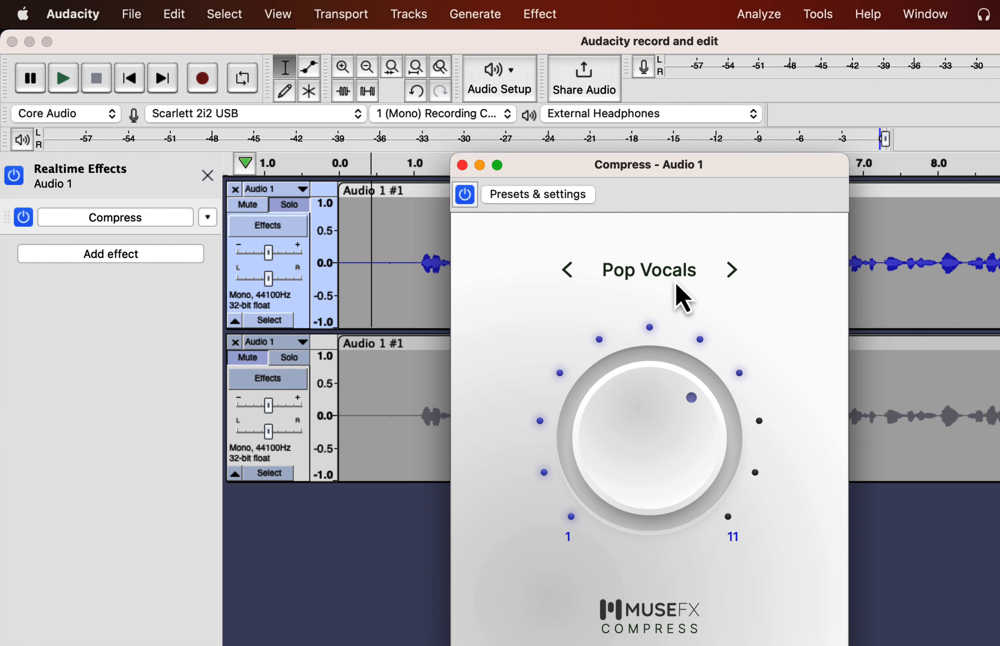
Play Audio 1 from near its start and audition the Compress presets Acoustic Guitar, Bass Guitar, Vocal Ride and Snappy Snare.
{"action": "left_click", "coordinate": [348, 257]}
{"action": "key", "text": "space"}
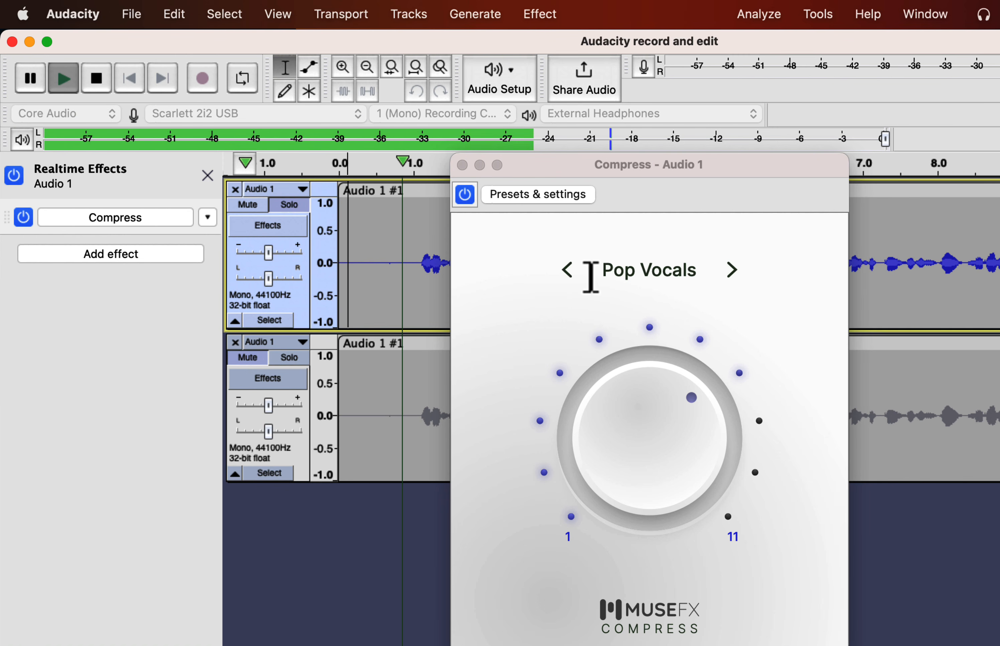
{"action": "left_click", "coordinate": [636, 272]}
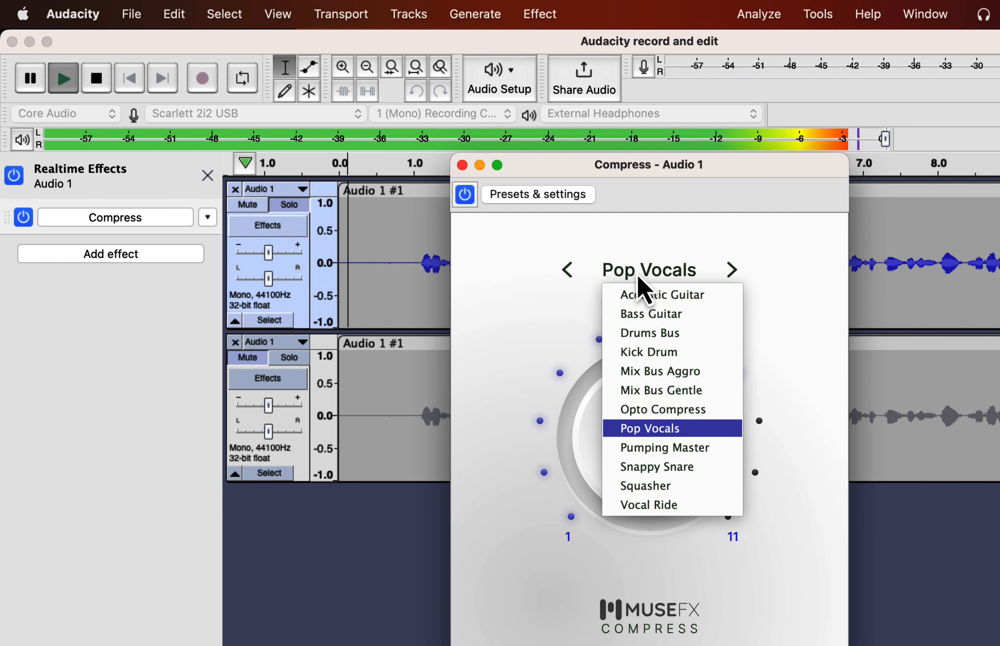
{"action": "left_click", "coordinate": [639, 296]}
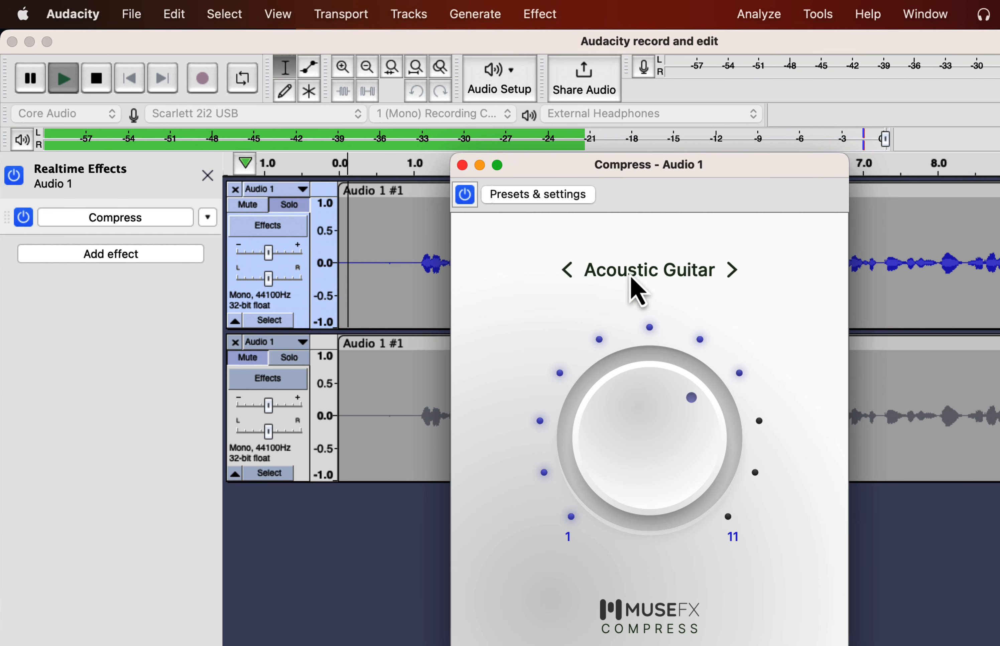
{"action": "left_click", "coordinate": [633, 281]}
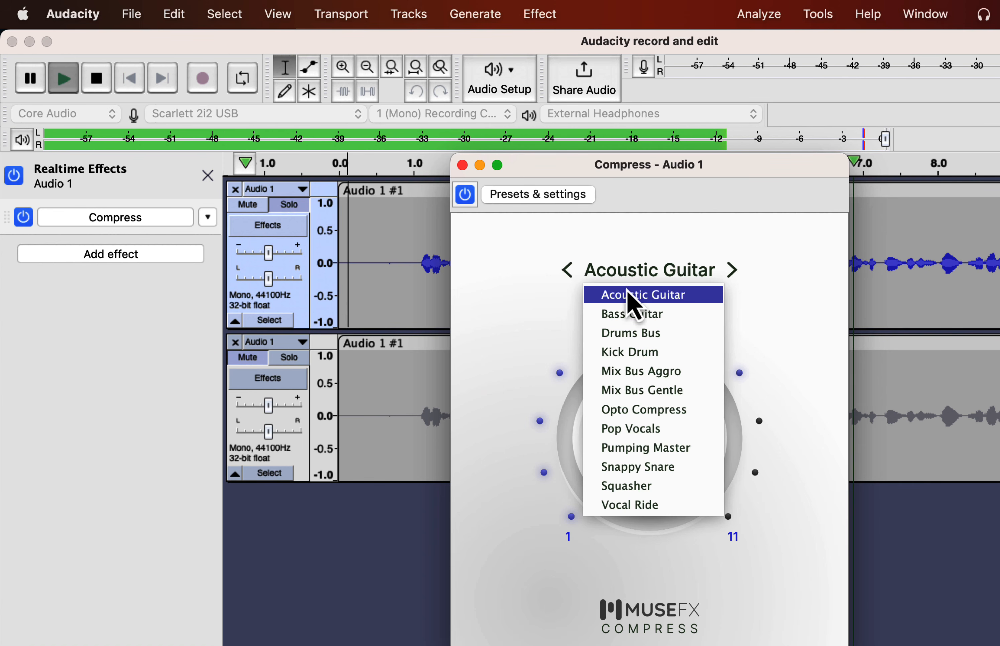
{"action": "left_click", "coordinate": [630, 314]}
{"action": "left_click", "coordinate": [634, 275]}
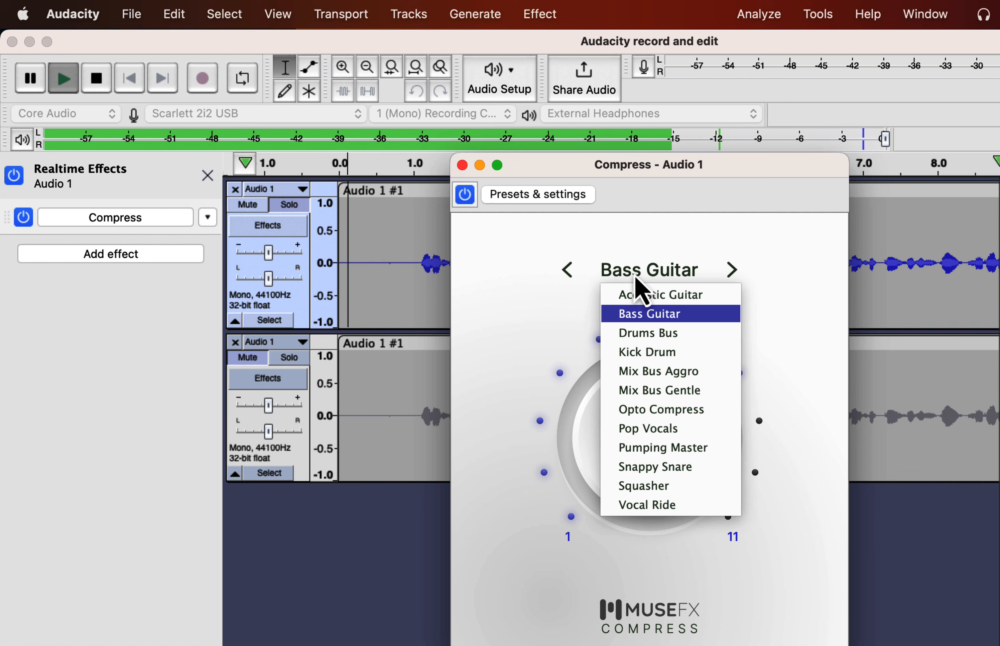
{"action": "left_click", "coordinate": [635, 506]}
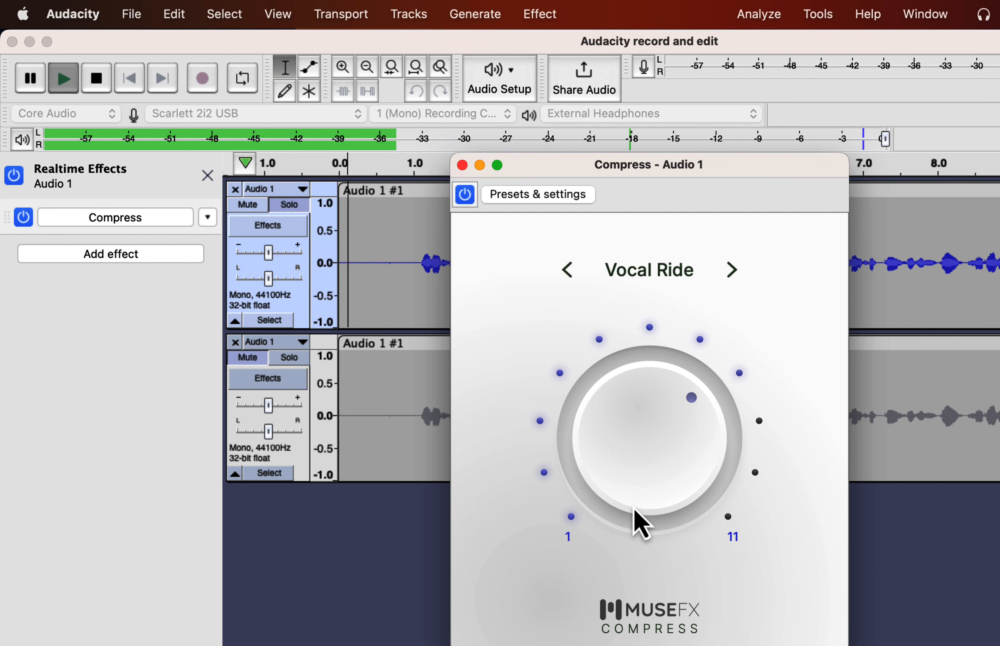
{"action": "left_click", "coordinate": [667, 278]}
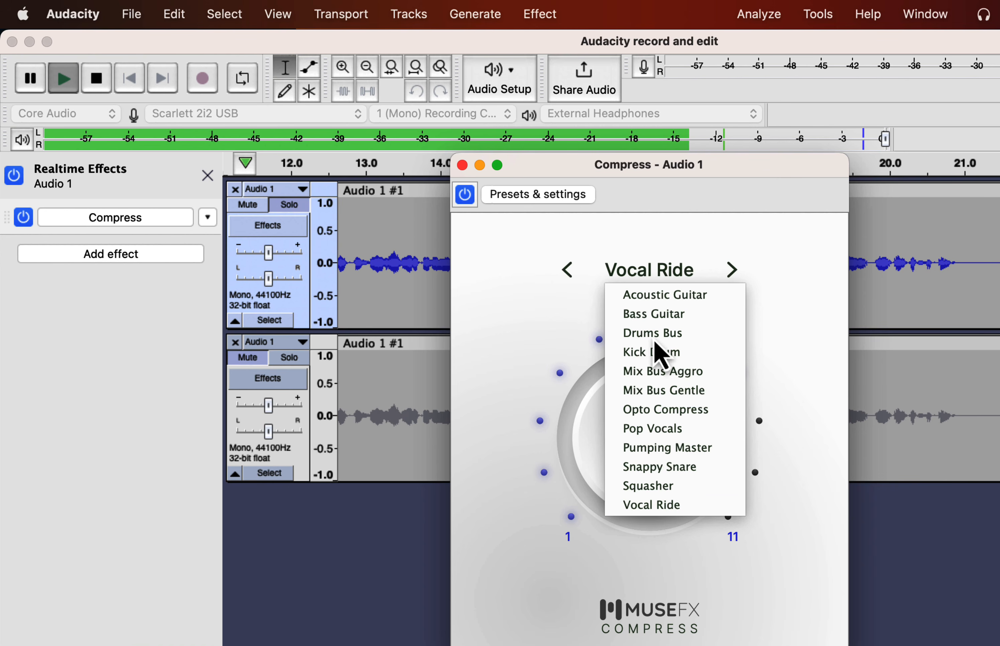
{"action": "left_click", "coordinate": [638, 468]}
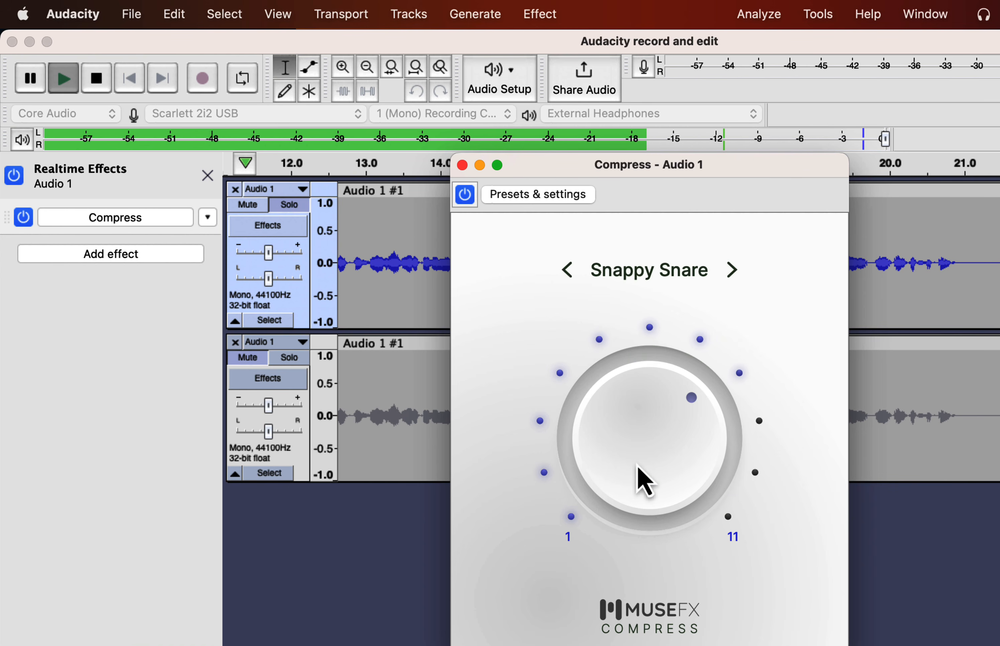
Set Compress to the Pop Vocals preset with its amount at about 6, stop playback, and close the effect window.
{"action": "left_click", "coordinate": [642, 281]}
{"action": "left_click", "coordinate": [636, 431]}
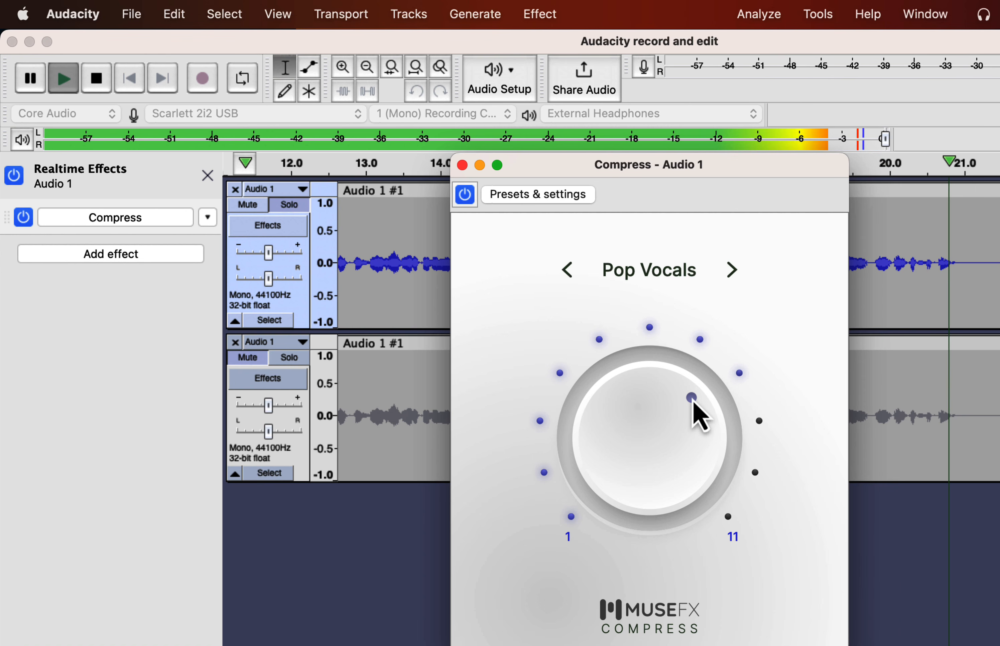
{"action": "left_click_drag", "start_coordinate": [698, 415], "coordinate": [745, 446]}
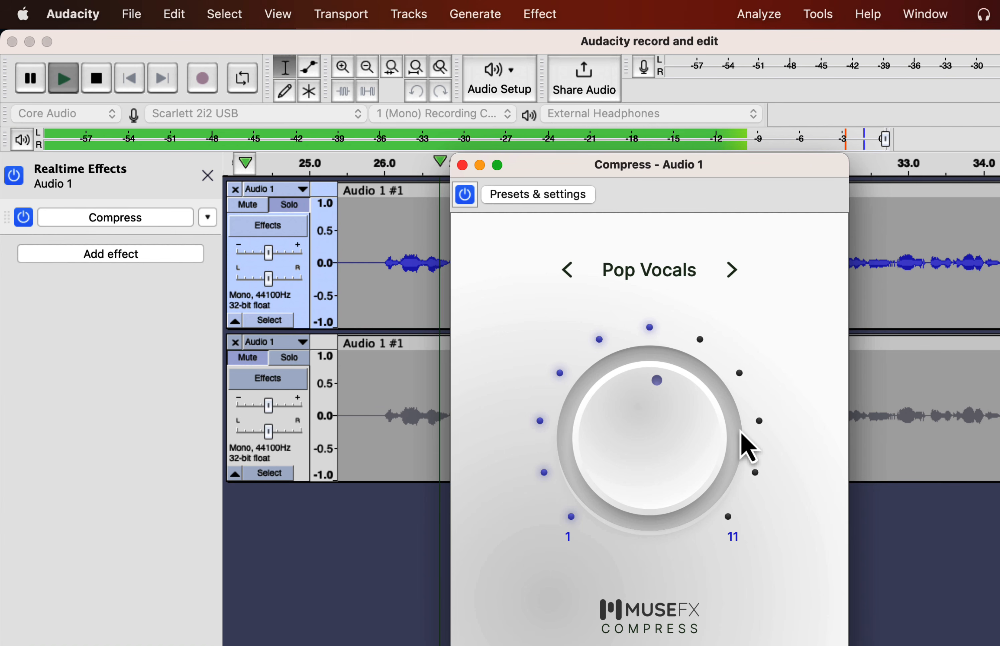
{"action": "key", "text": "space"}
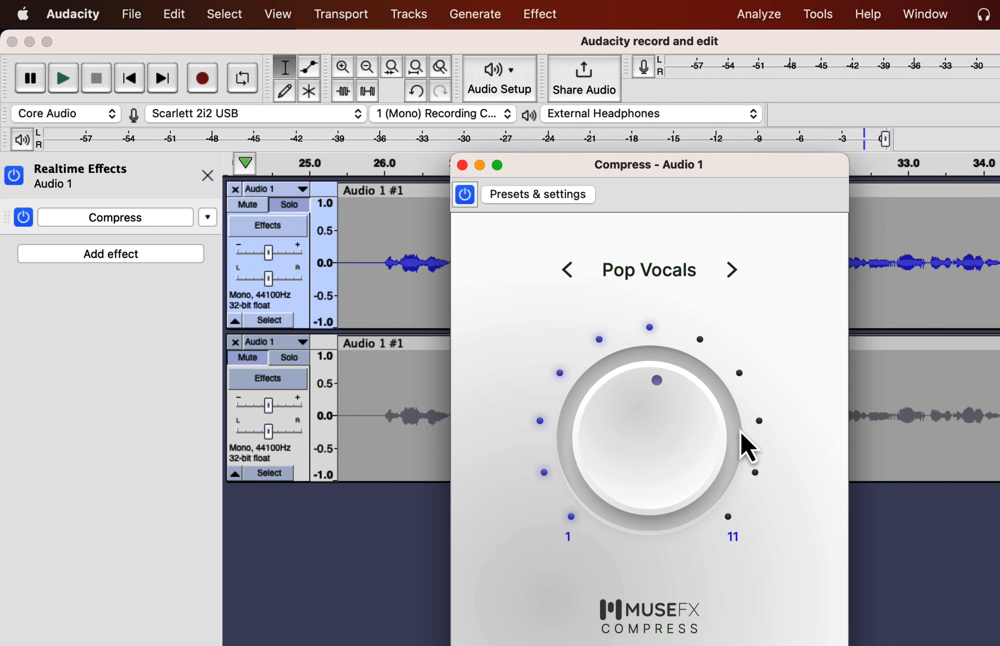
{"action": "left_click", "coordinate": [461, 165]}
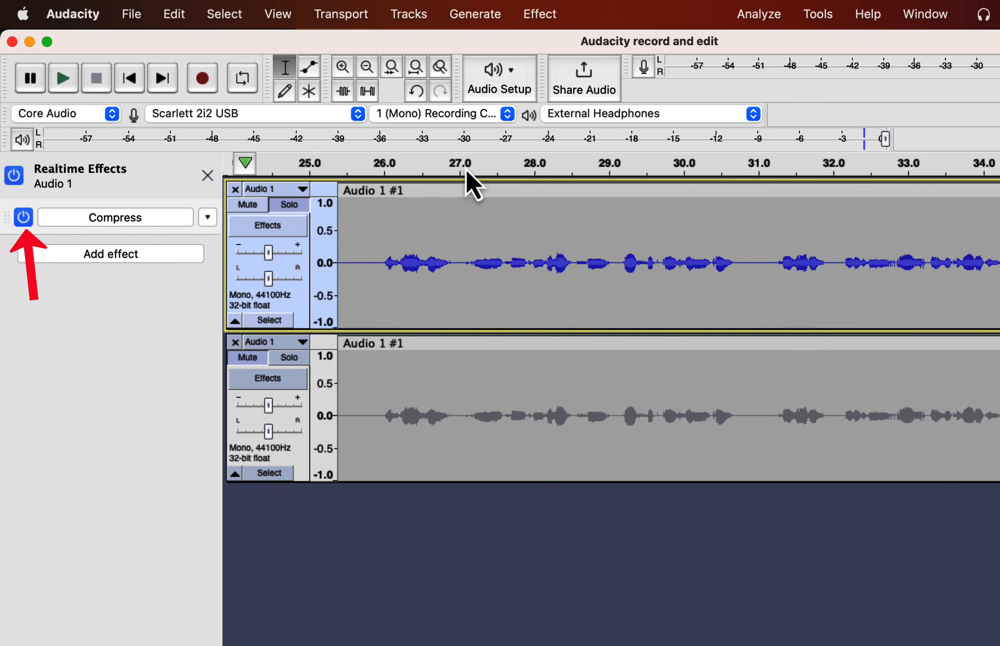
Add MuseFX Simple EQ after Compress on Audio 1, open its settings, and review the presets while keeping Presence.
{"action": "left_click", "coordinate": [129, 255]}
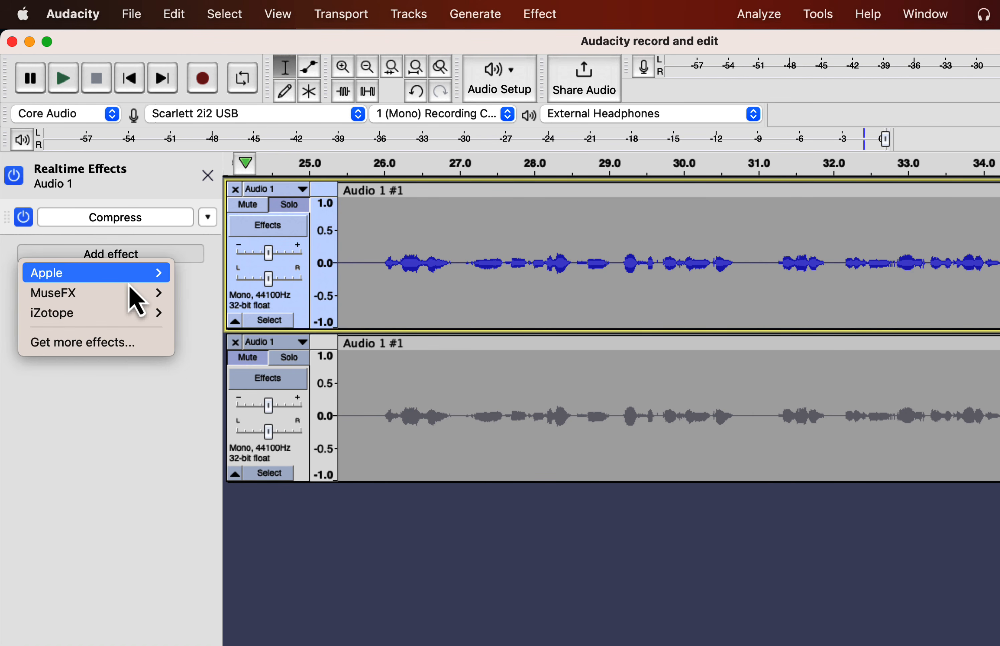
{"action": "mouse_move", "coordinate": [128, 300]}
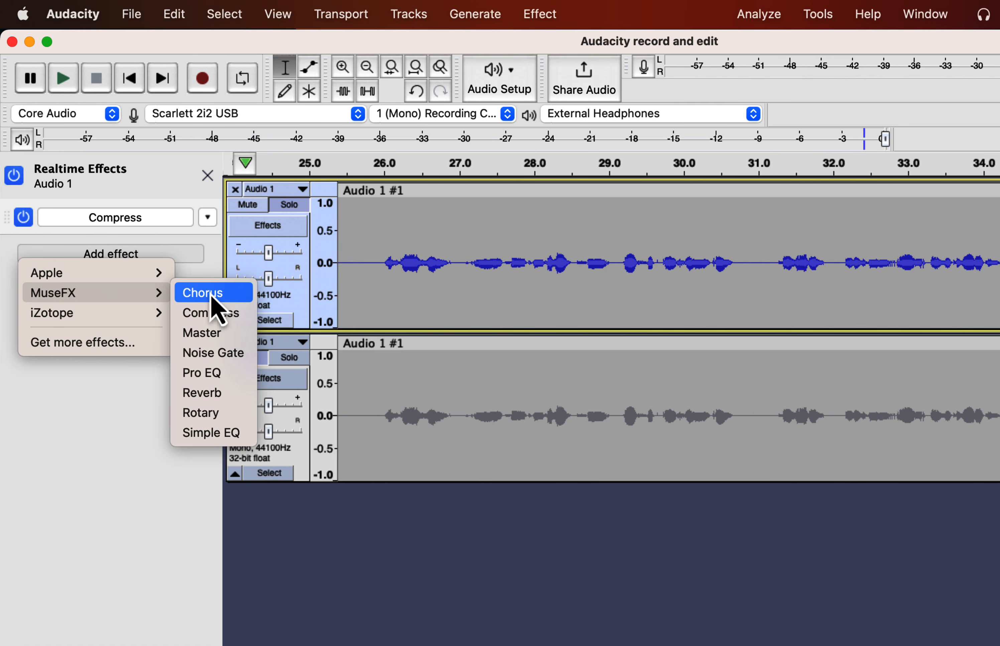
{"action": "left_click", "coordinate": [235, 433]}
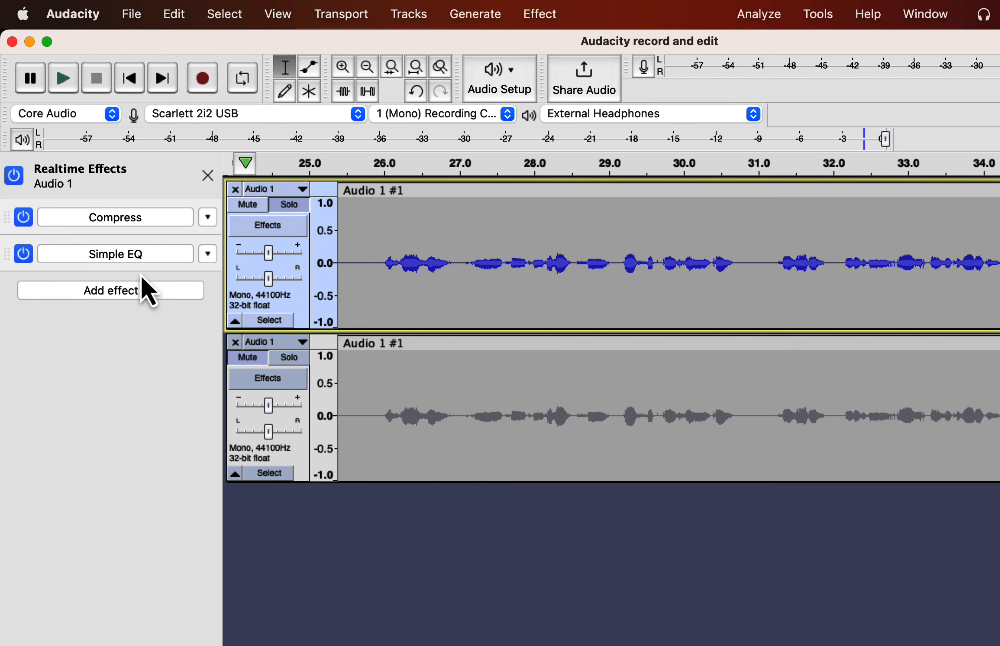
{"action": "left_click", "coordinate": [134, 261]}
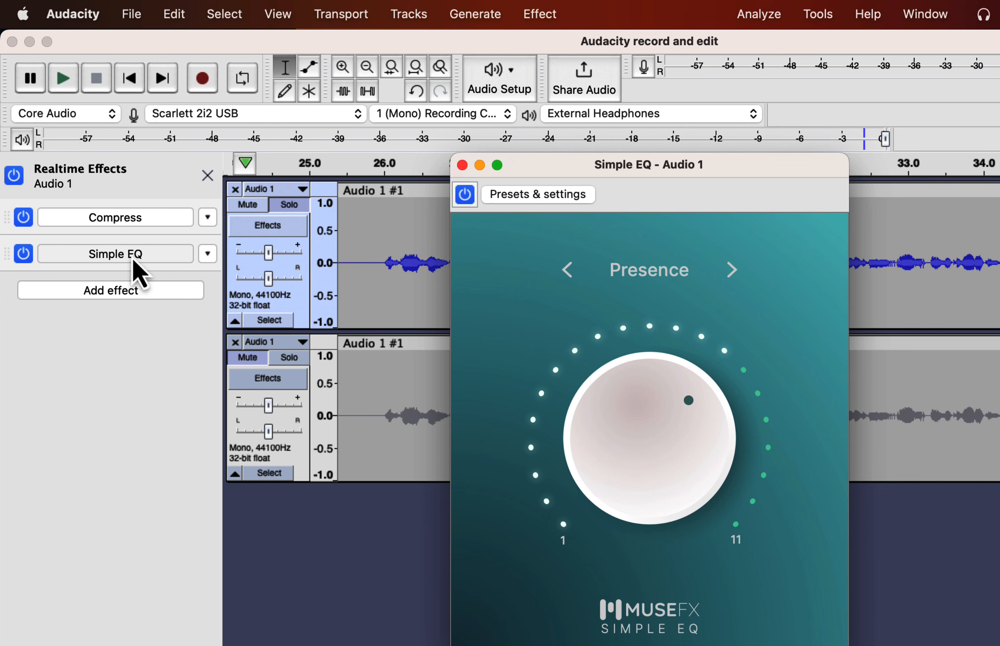
{"action": "left_click", "coordinate": [671, 274]}
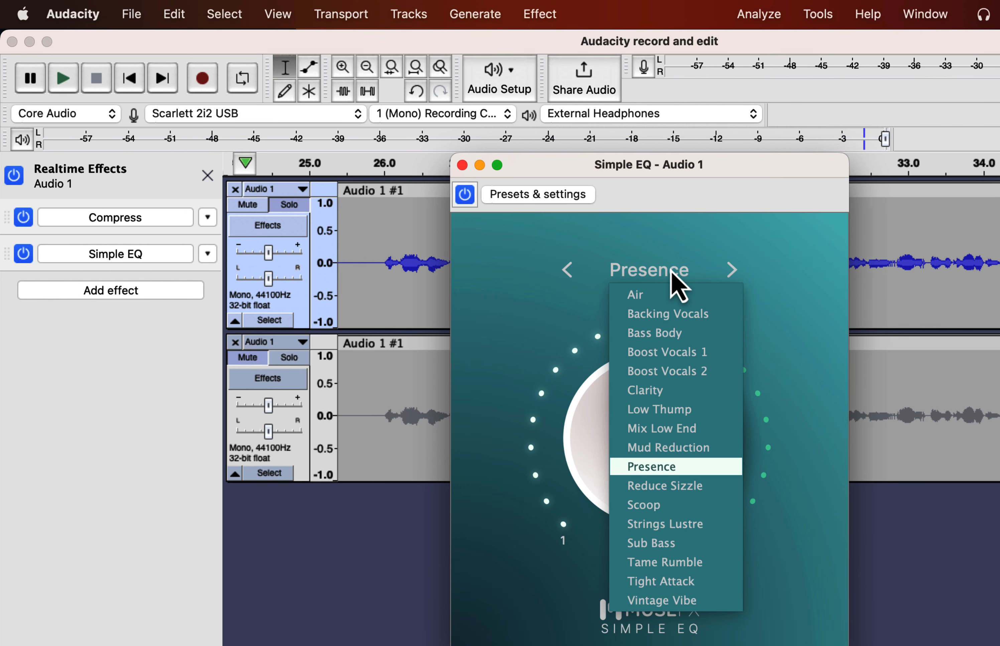
{"action": "left_click", "coordinate": [671, 271]}
{"action": "left_click", "coordinate": [672, 271]}
{"action": "left_click", "coordinate": [507, 270]}
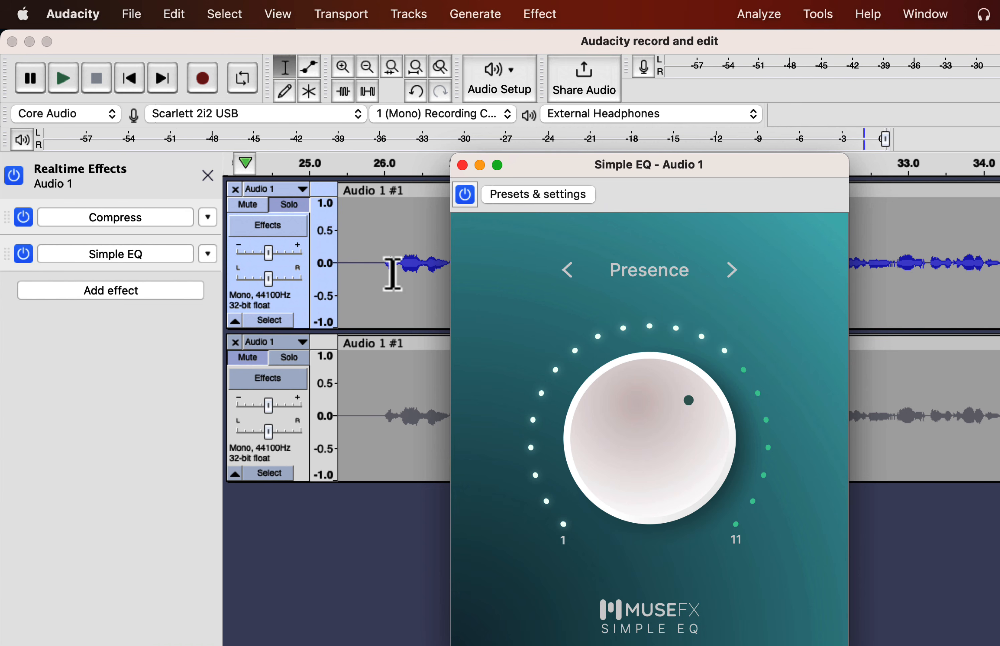
Play Audio 1 from its start, compare the sound with Simple EQ bypassed and re-enabled, and stop playback.
{"action": "scroll", "coordinate": [392, 273], "scroll_direction": "left", "scroll_amount": 20}
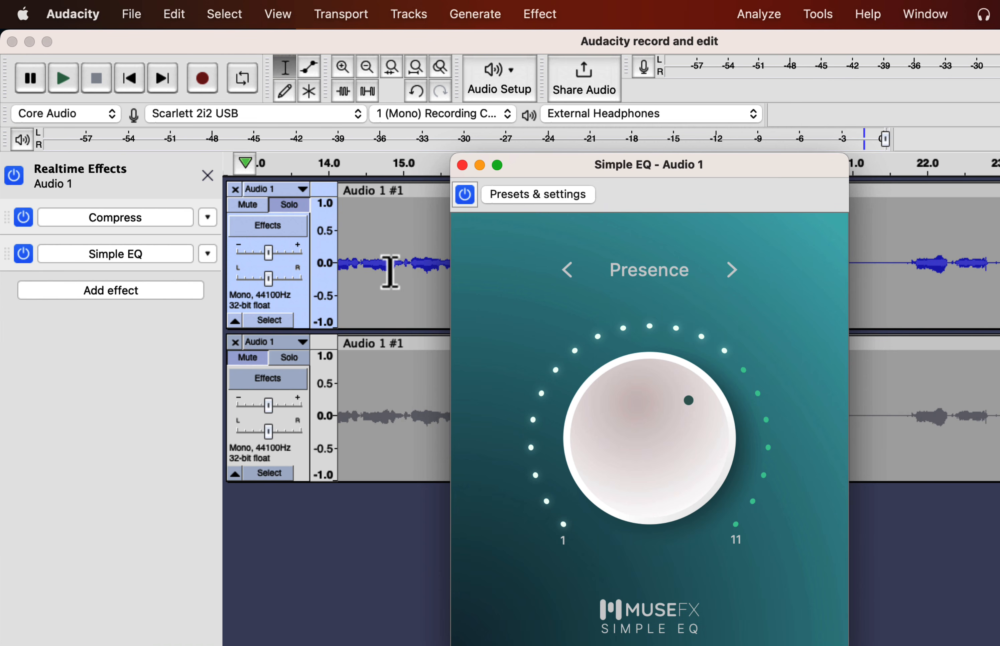
{"action": "left_click", "coordinate": [19, 257]}
{"action": "left_click", "coordinate": [19, 258]}
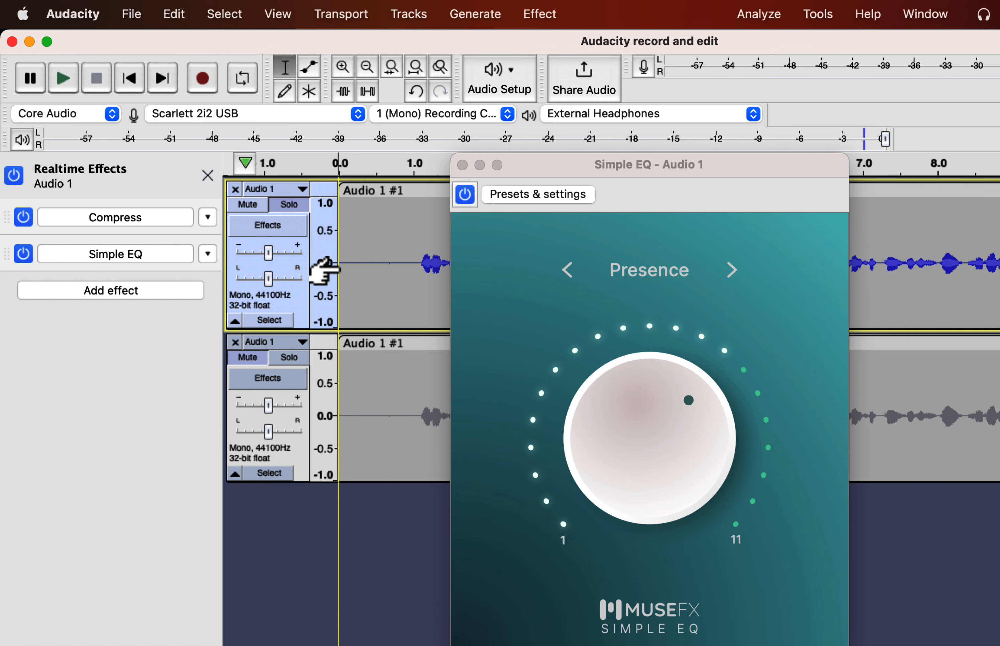
{"action": "key", "text": "space"}
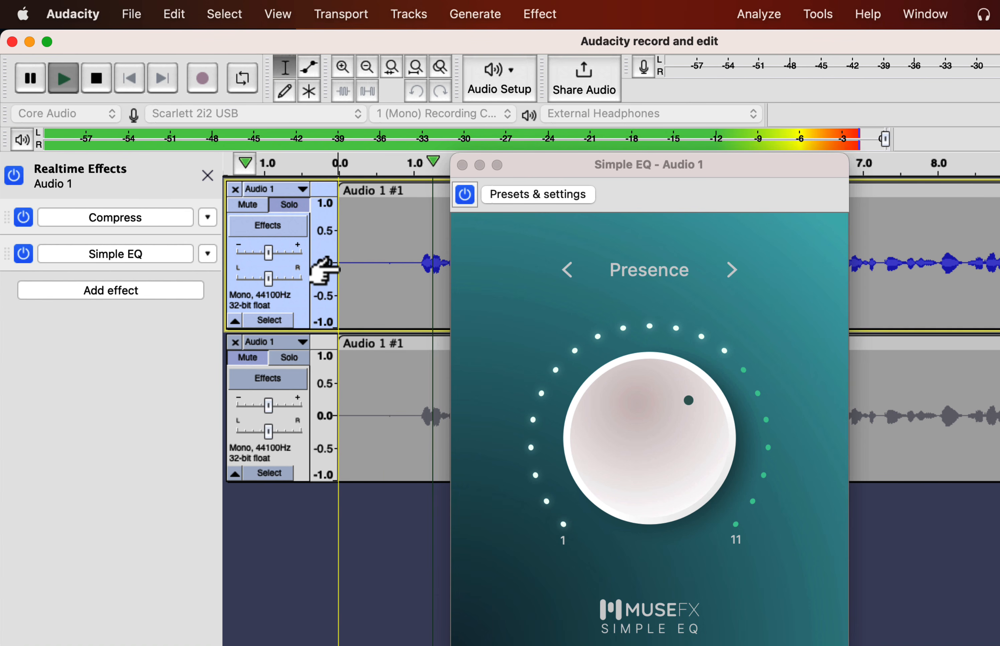
{"action": "left_click", "coordinate": [21, 258]}
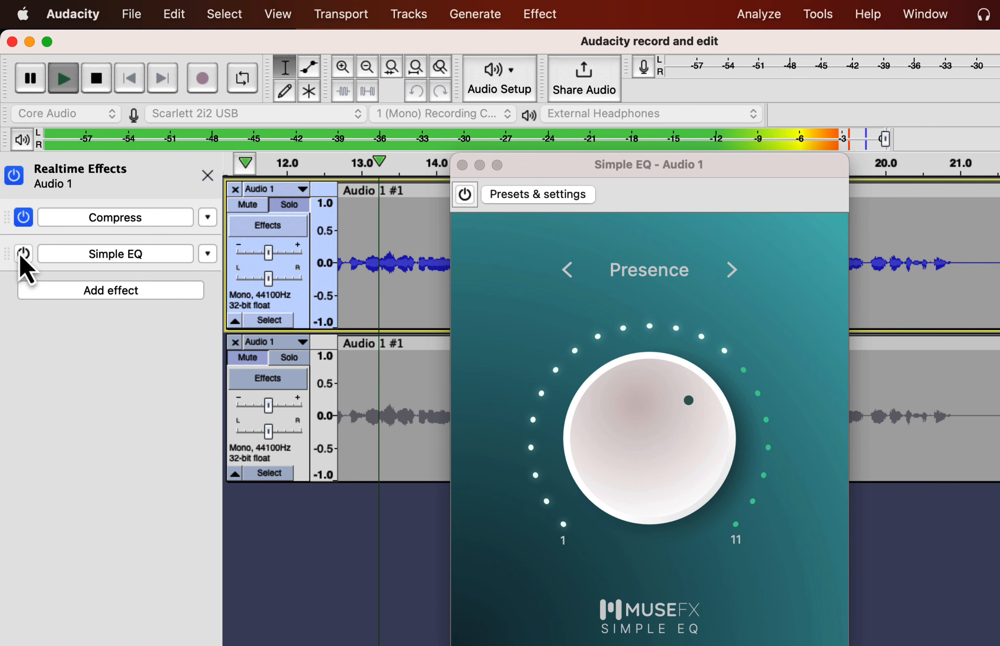
{"action": "left_click", "coordinate": [21, 258]}
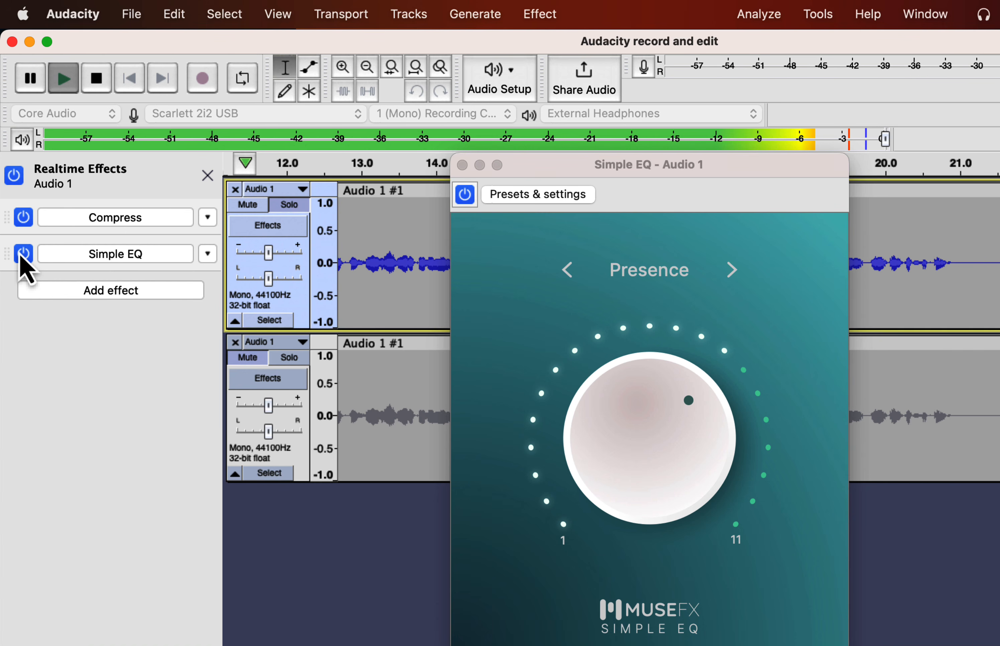
{"action": "key", "text": "space"}
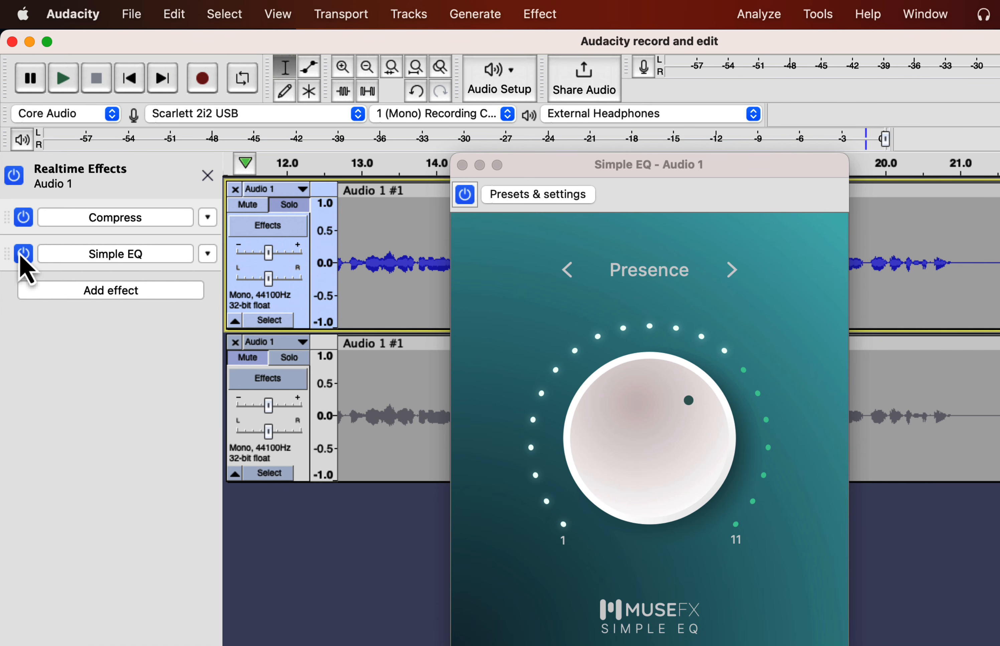
Close the Simple EQ settings window and replace Simple EQ with MuseFX Pro EQ on Audio 1.
{"action": "left_click", "coordinate": [642, 271]}
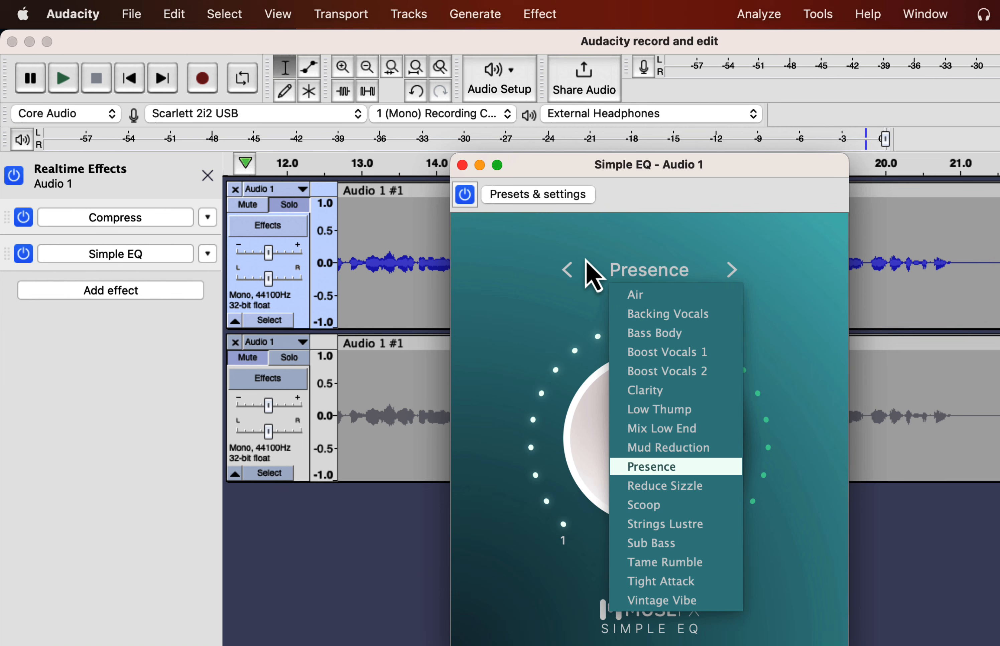
{"action": "left_click", "coordinate": [534, 269]}
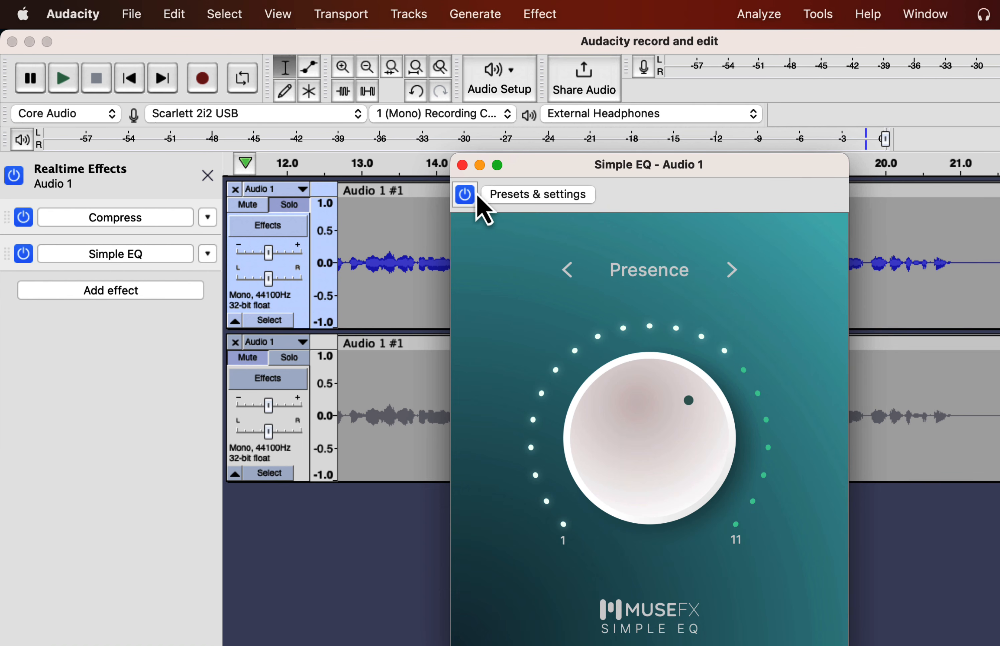
{"action": "left_click", "coordinate": [462, 166]}
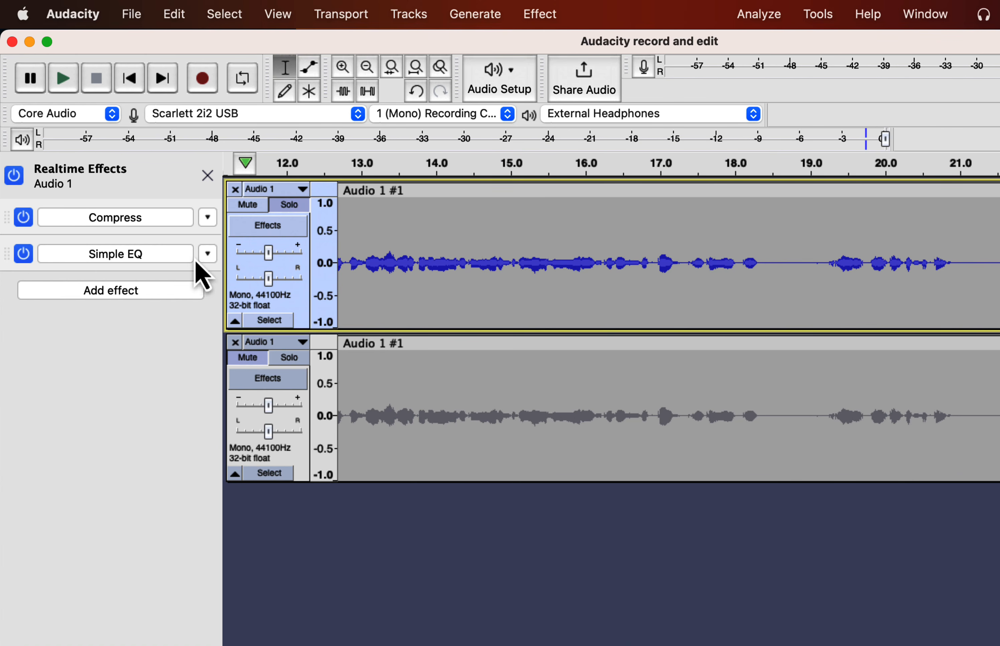
{"action": "left_click", "coordinate": [210, 254]}
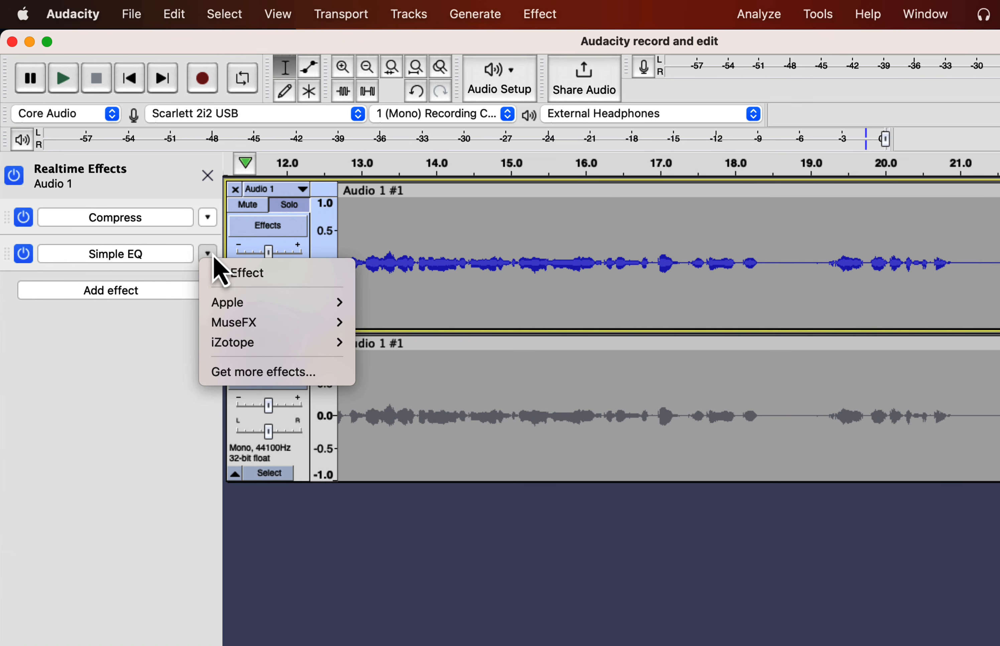
{"action": "mouse_move", "coordinate": [244, 323]}
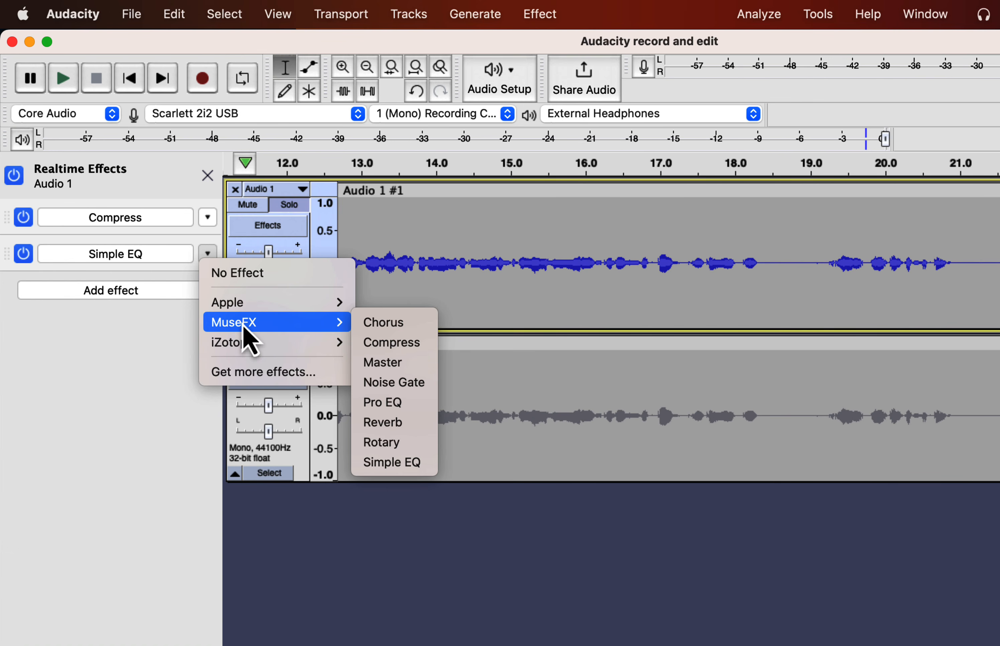
{"action": "left_click", "coordinate": [397, 404]}
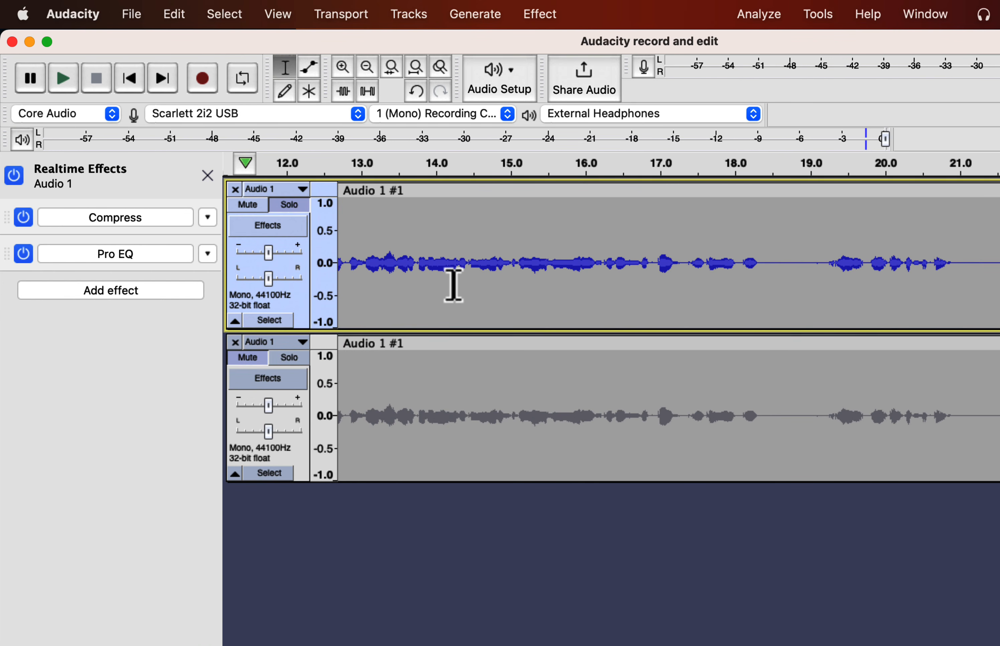
Open the Pro EQ settings clear of the track controls and play Audio 1 from near its start.
{"action": "scroll", "coordinate": [453, 286], "scroll_direction": "left", "scroll_amount": 10}
{"action": "left_click", "coordinate": [350, 261]}
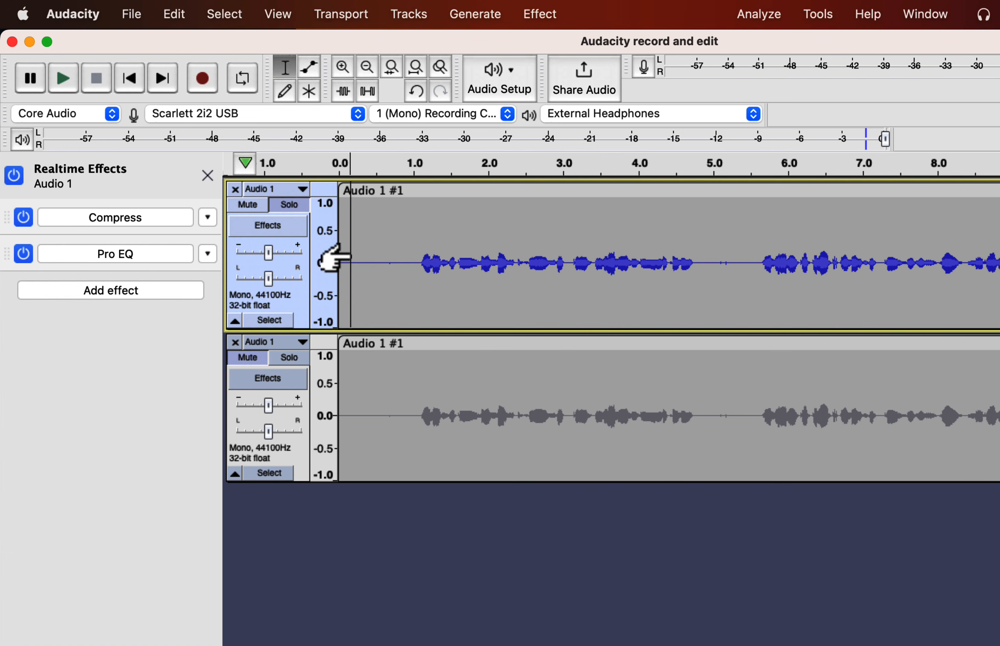
{"action": "left_click", "coordinate": [174, 252]}
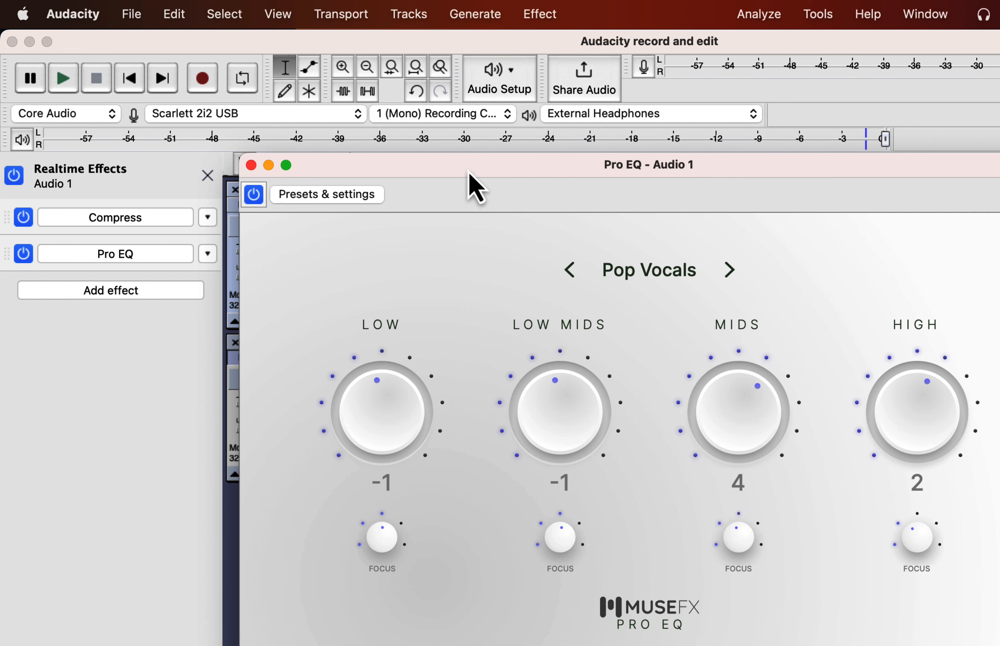
{"action": "left_click_drag", "start_coordinate": [466, 170], "coordinate": [606, 166]}
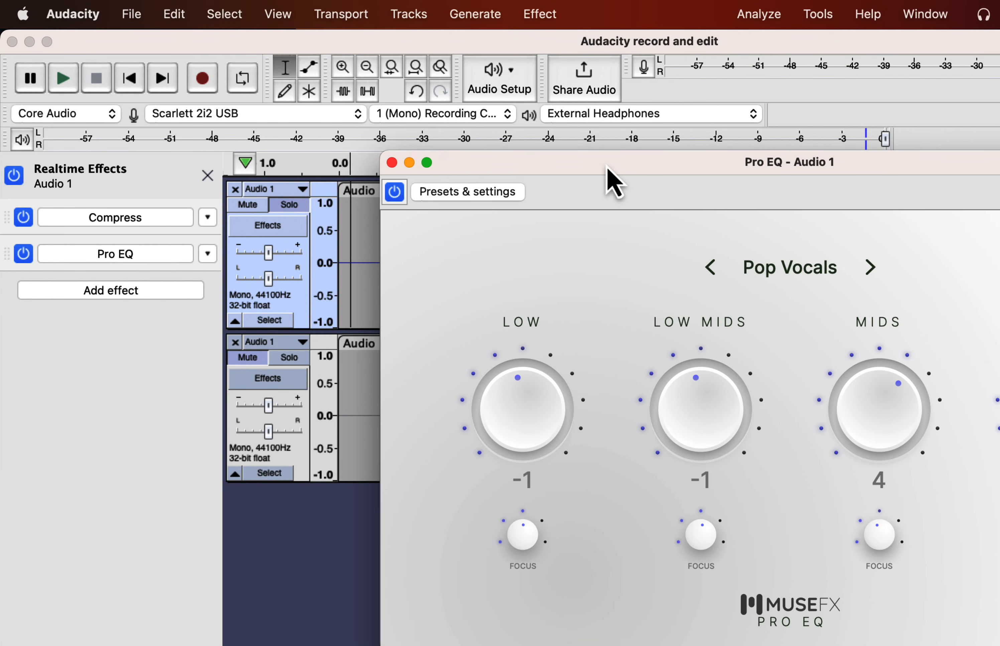
{"action": "key", "text": "space"}
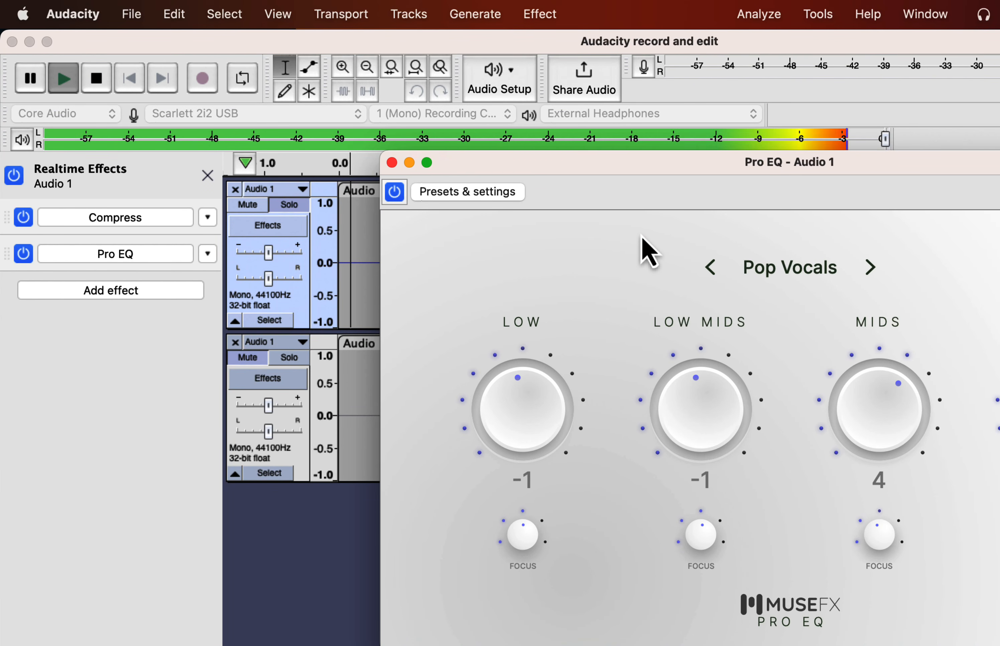
Audition the Pro EQ presets Pop Strings, Pop Vocals and Country Vocals during playback.
{"action": "left_click", "coordinate": [795, 273]}
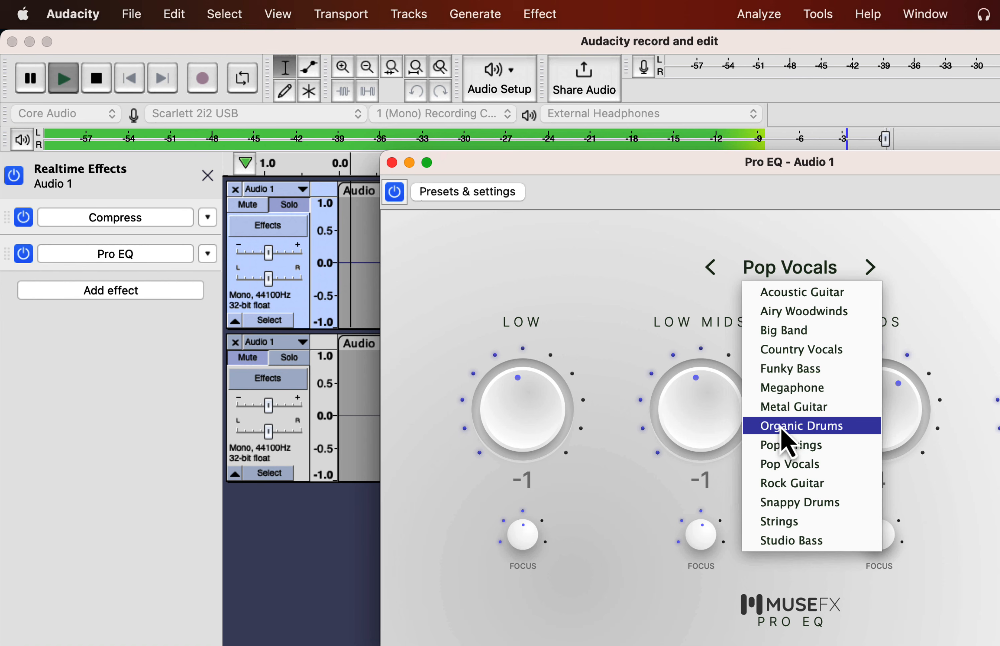
{"action": "left_click", "coordinate": [782, 446]}
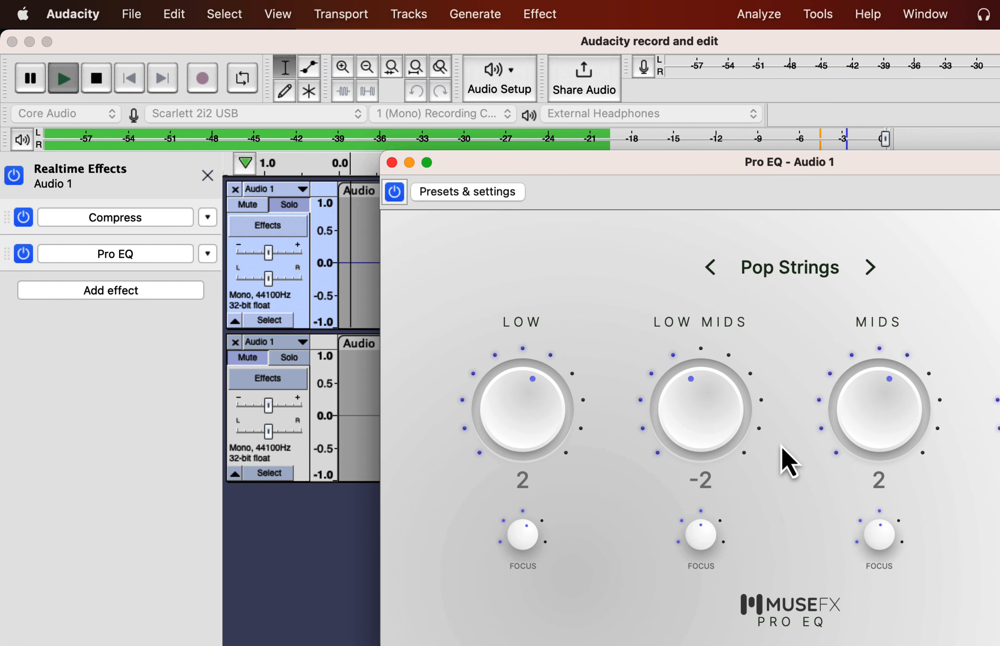
{"action": "left_click", "coordinate": [779, 275]}
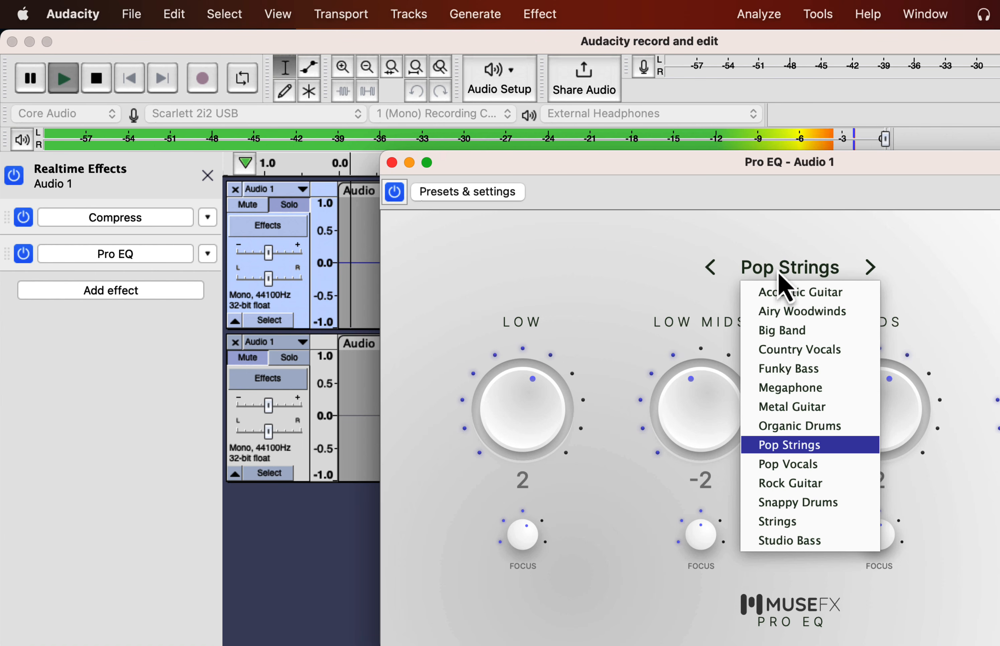
{"action": "left_click", "coordinate": [783, 464]}
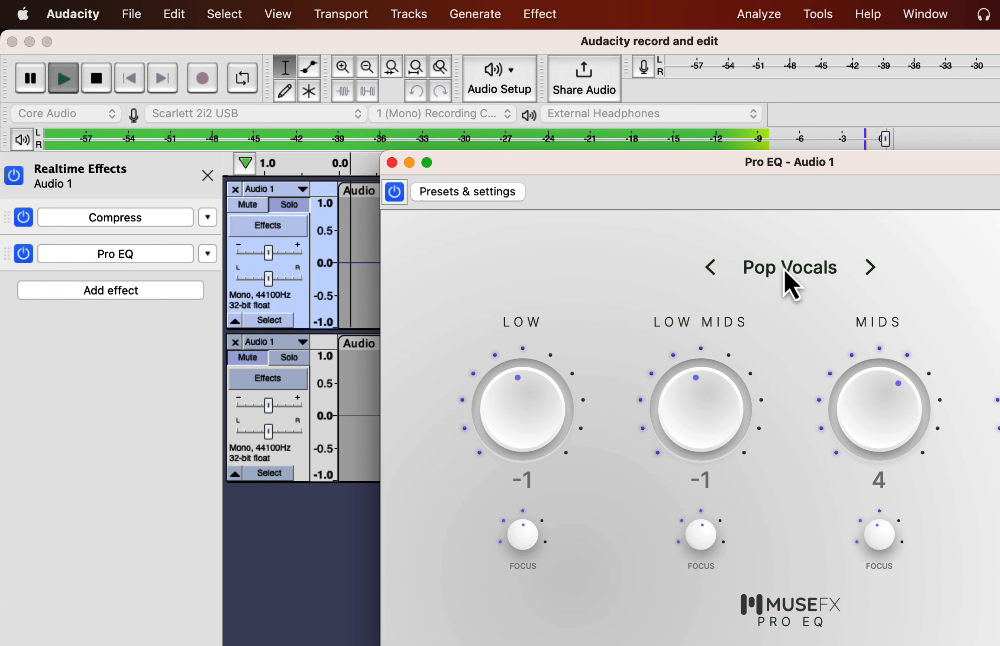
{"action": "left_click", "coordinate": [790, 277]}
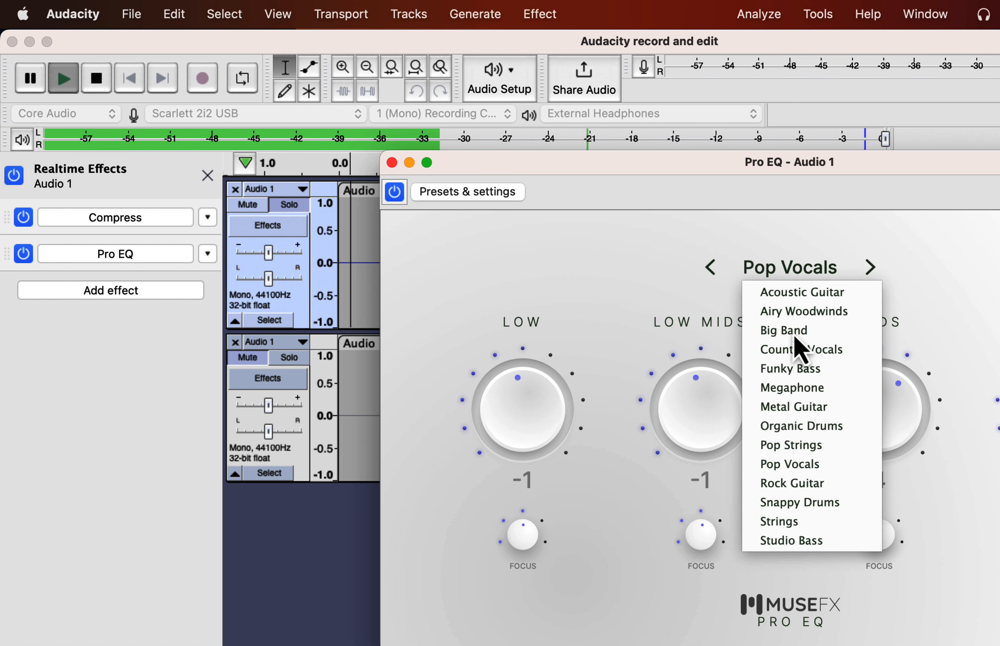
{"action": "left_click", "coordinate": [796, 348]}
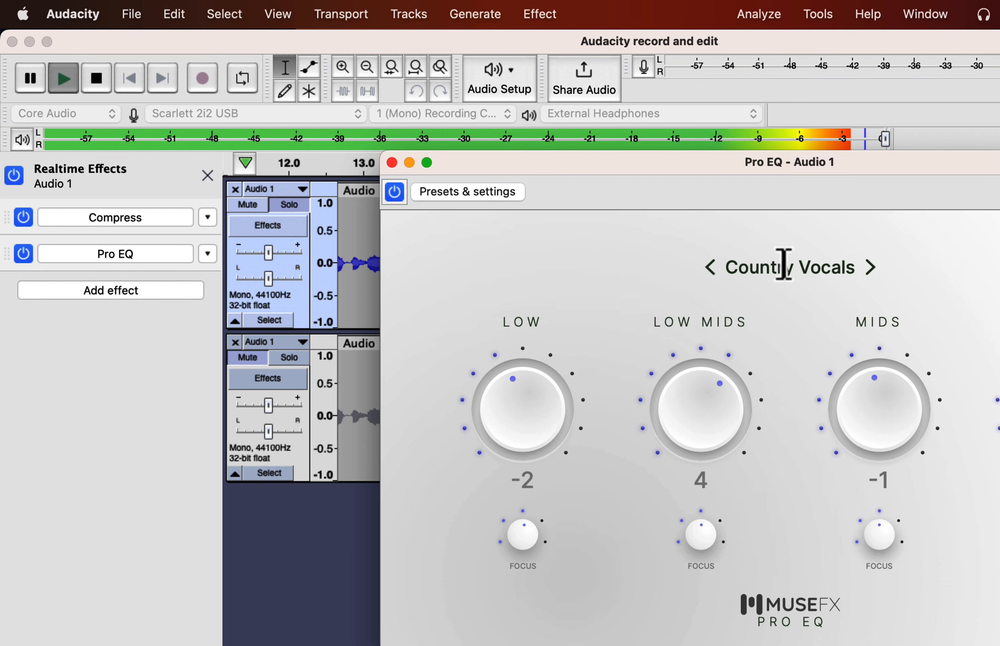
Set Pro EQ to the Pop Vocals preset, stop playback, and close its settings window.
{"action": "left_click", "coordinate": [788, 269]}
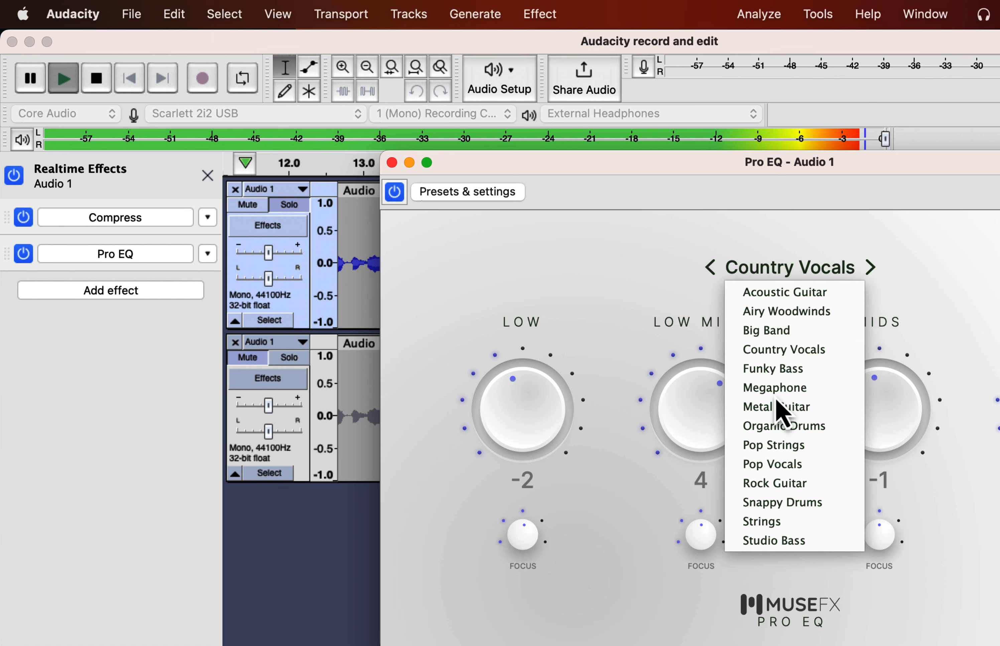
{"action": "left_click", "coordinate": [778, 466]}
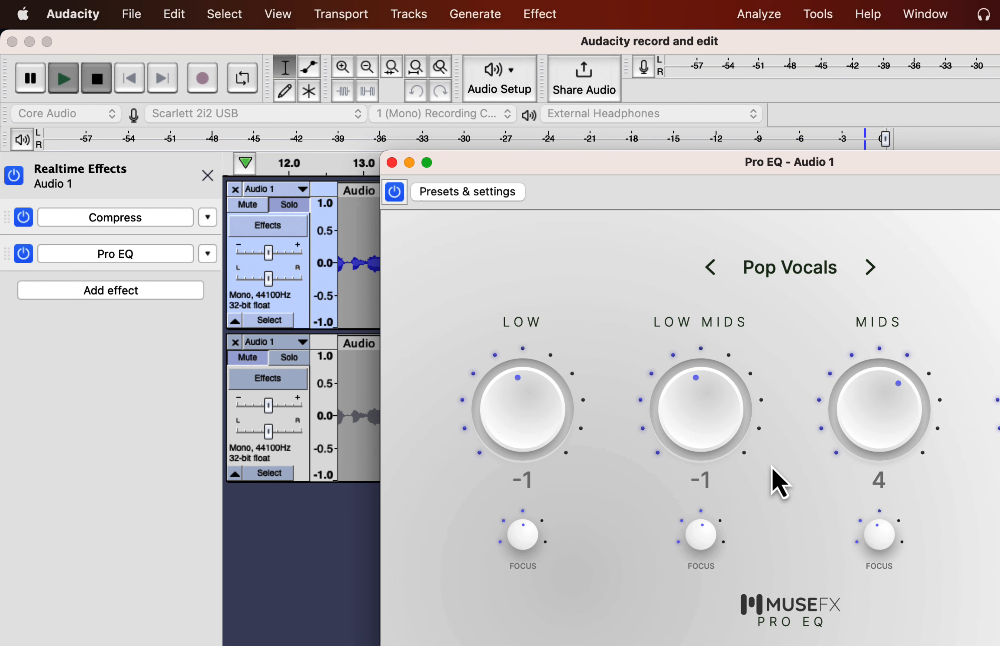
{"action": "left_click", "coordinate": [392, 163]}
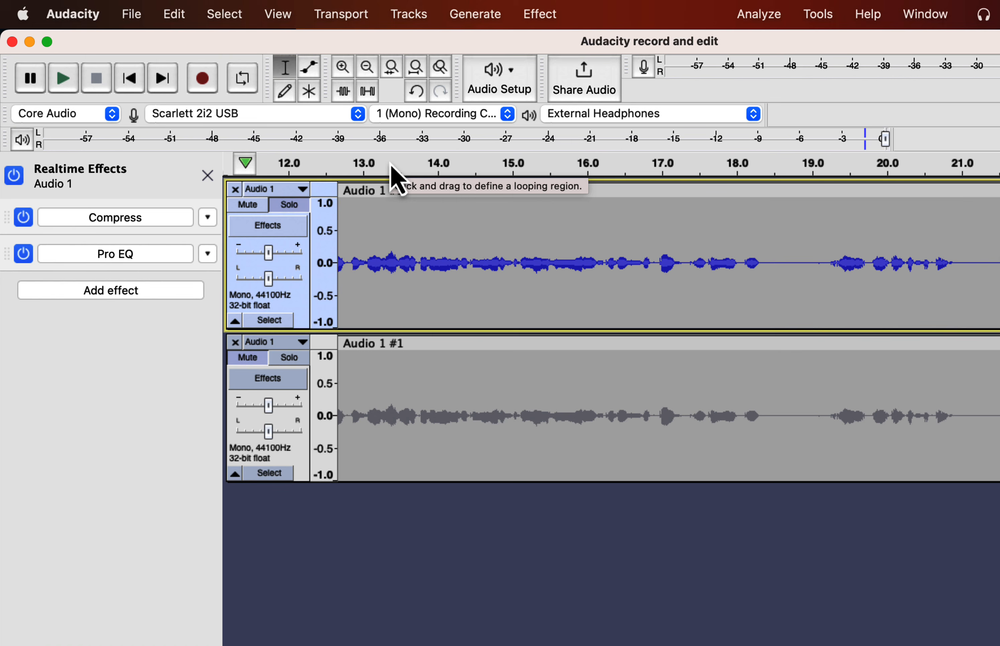
Add MuseFX Noise Gate after Pro EQ on Audio 1 and open its settings.
{"action": "left_click", "coordinate": [106, 290]}
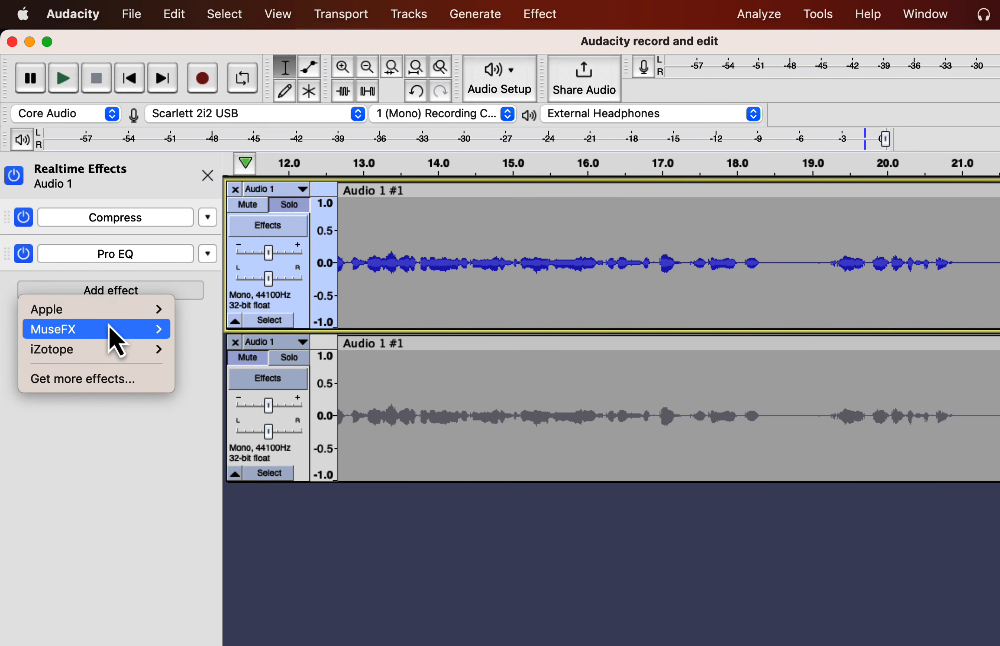
{"action": "mouse_move", "coordinate": [110, 331]}
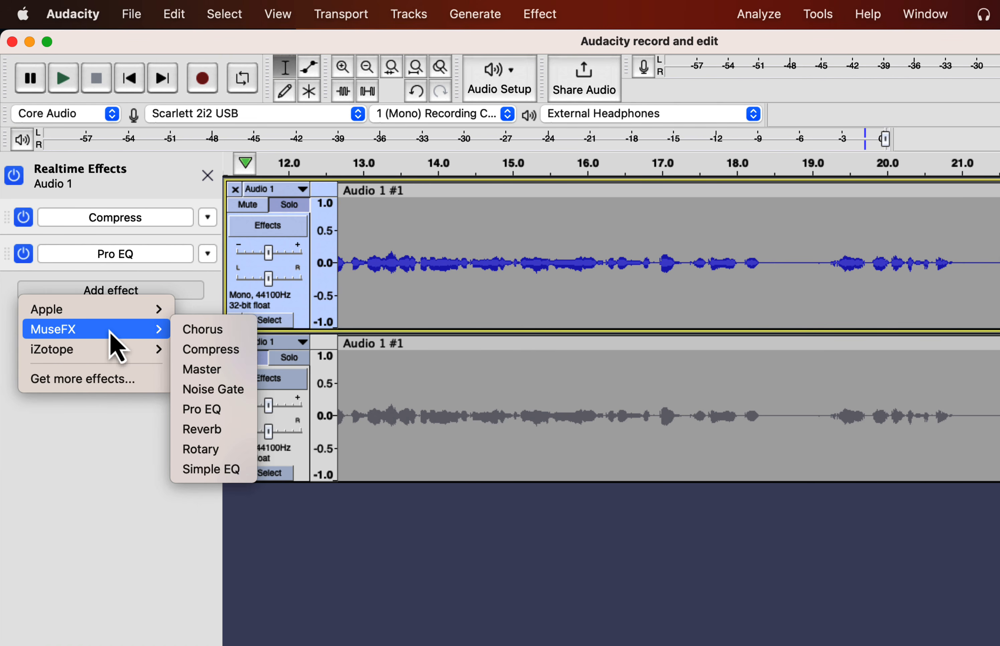
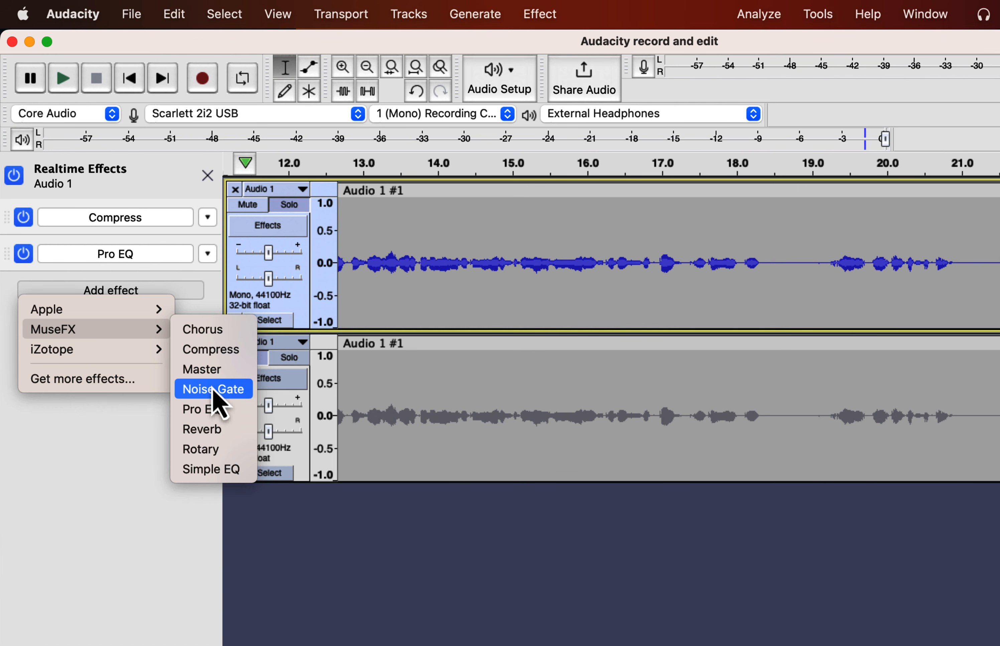
{"action": "left_click", "coordinate": [214, 391]}
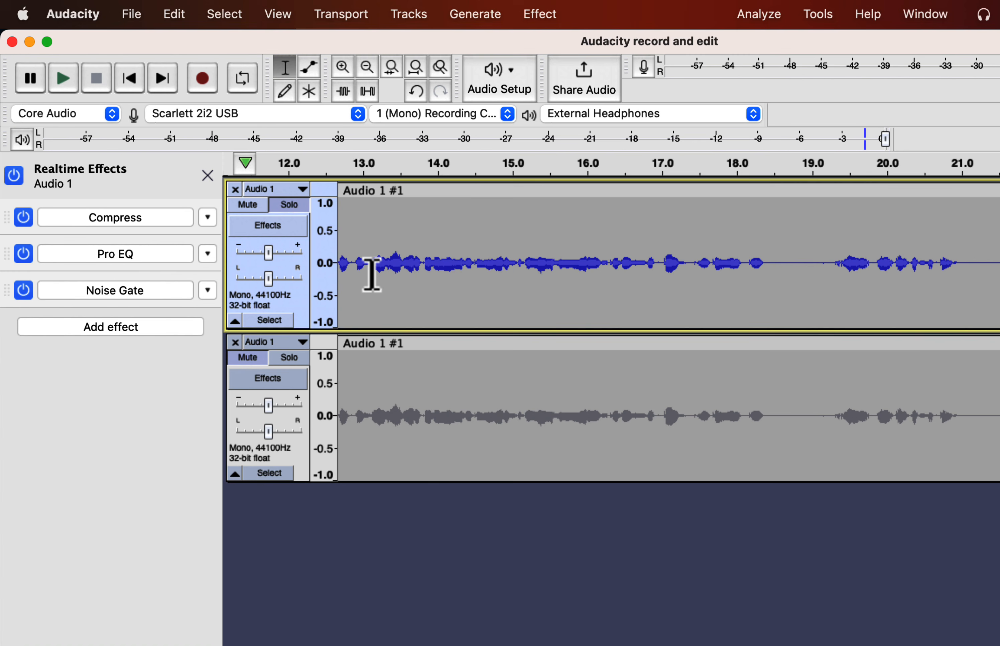
{"action": "key", "text": "Home"}
{"action": "left_click", "coordinate": [134, 292]}
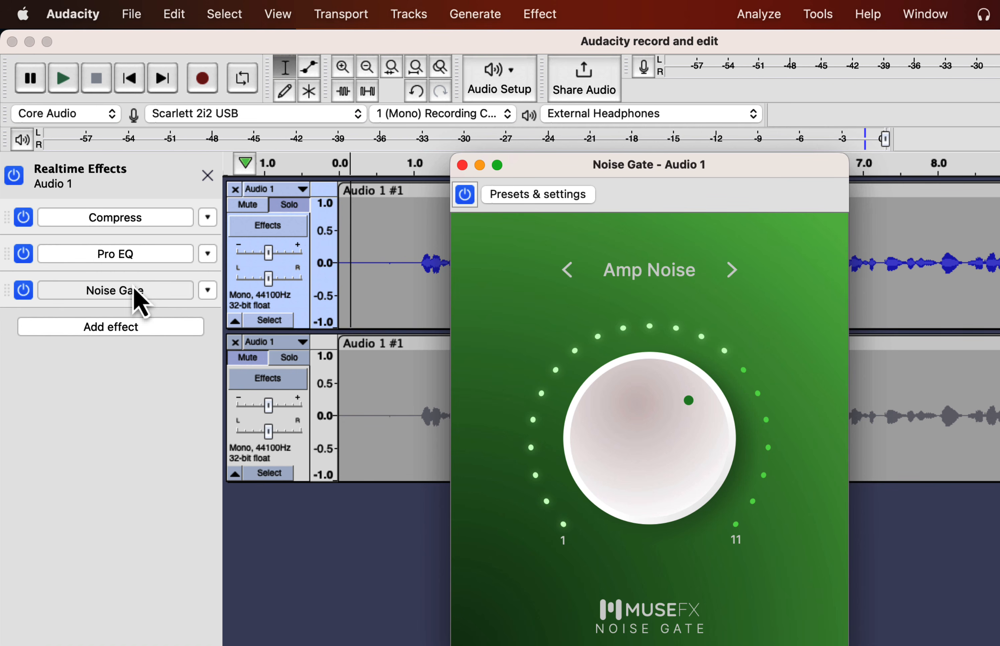
Play Audio 1 from near its start, switch the Noise Gate to the Speech preset, and stop playback.
{"action": "left_click", "coordinate": [343, 266]}
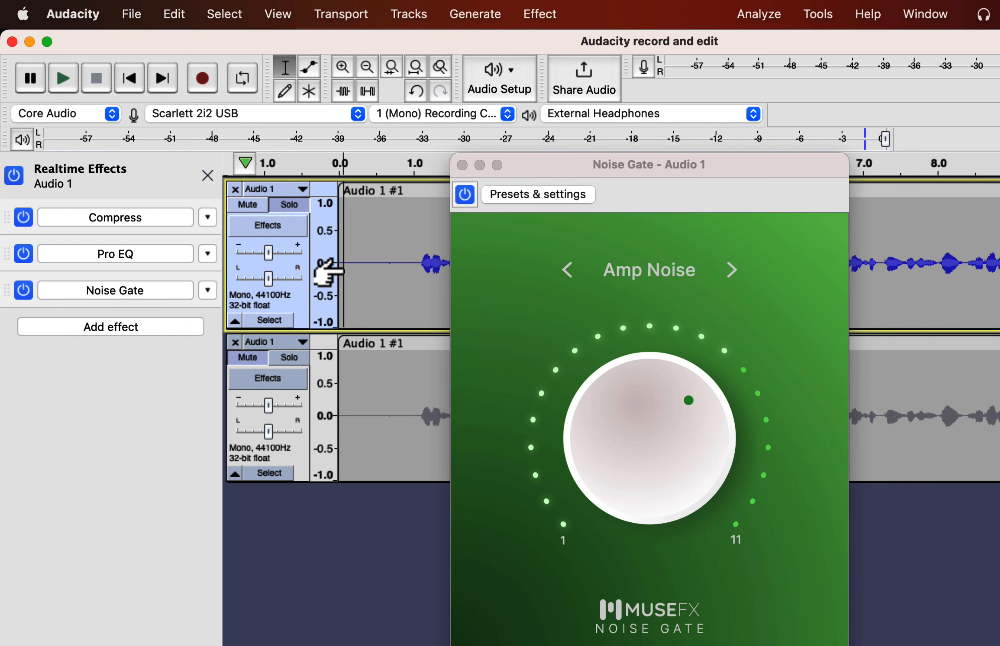
{"action": "key", "text": "space"}
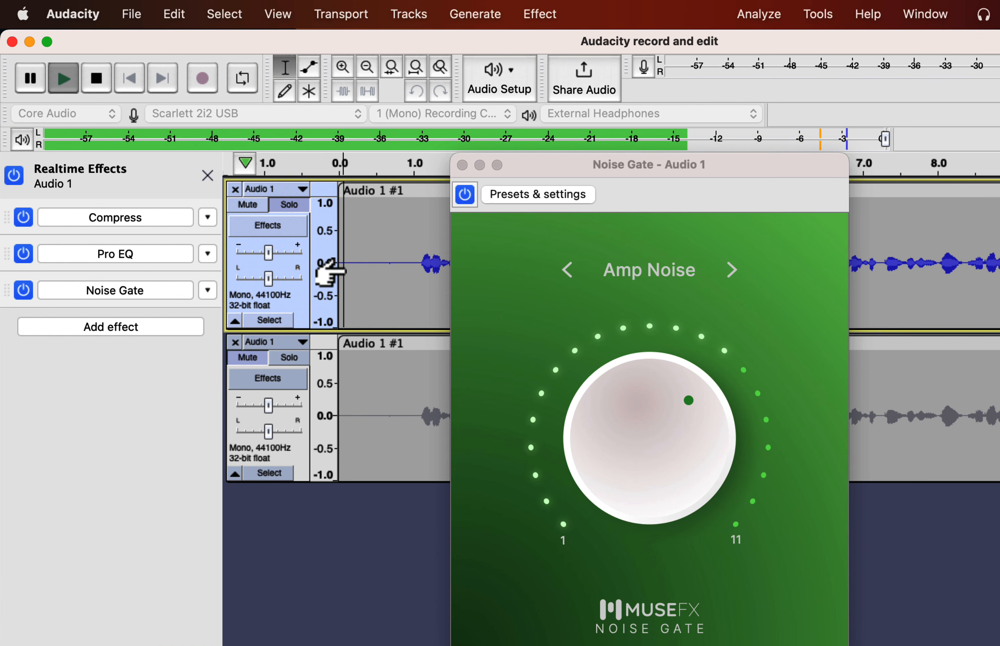
{"action": "left_click", "coordinate": [632, 281]}
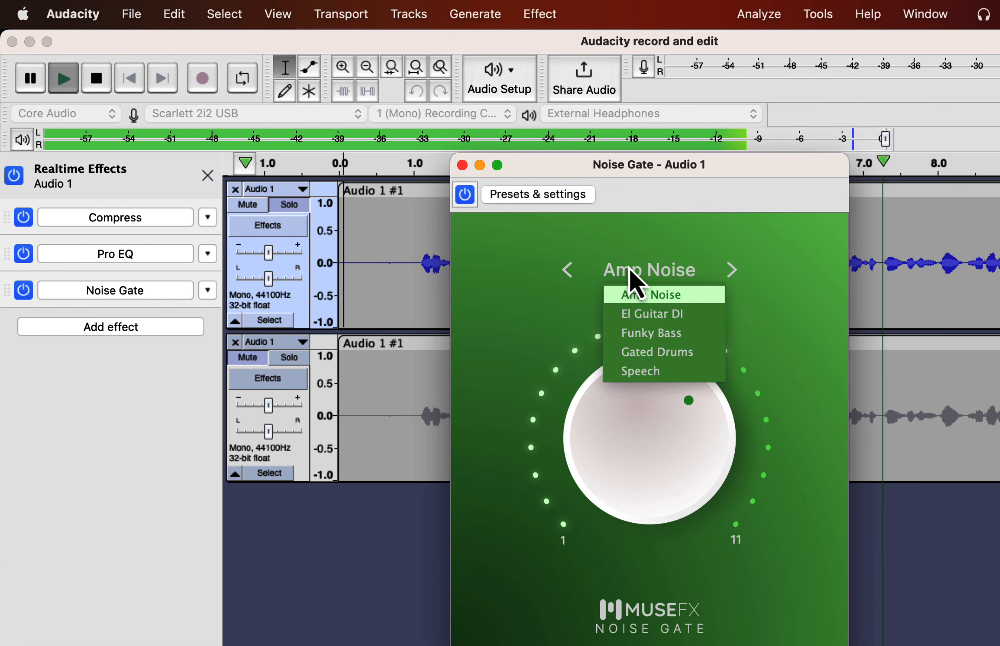
{"action": "left_click", "coordinate": [645, 375]}
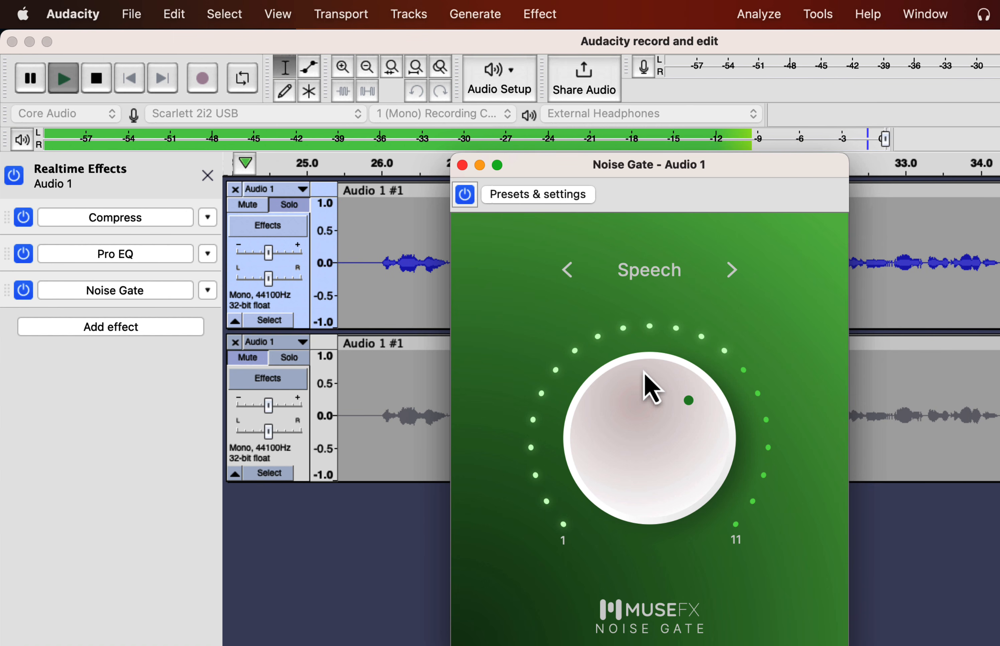
{"action": "key", "text": "space"}
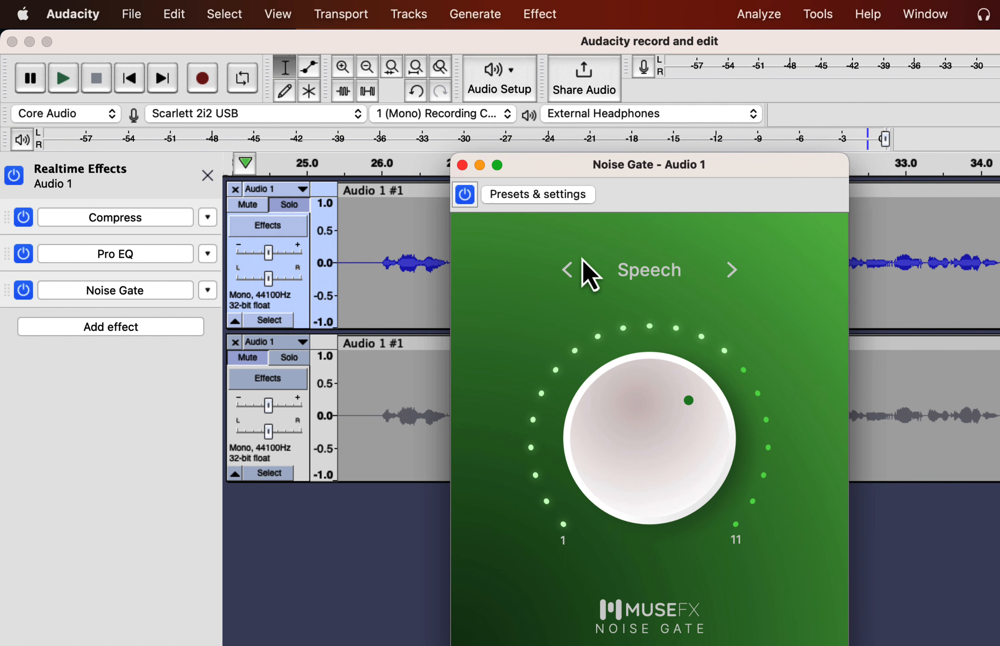
Close the Noise Gate settings, switch the effect off, and remove it from Audio 1's realtime effects.
{"action": "left_click", "coordinate": [462, 165]}
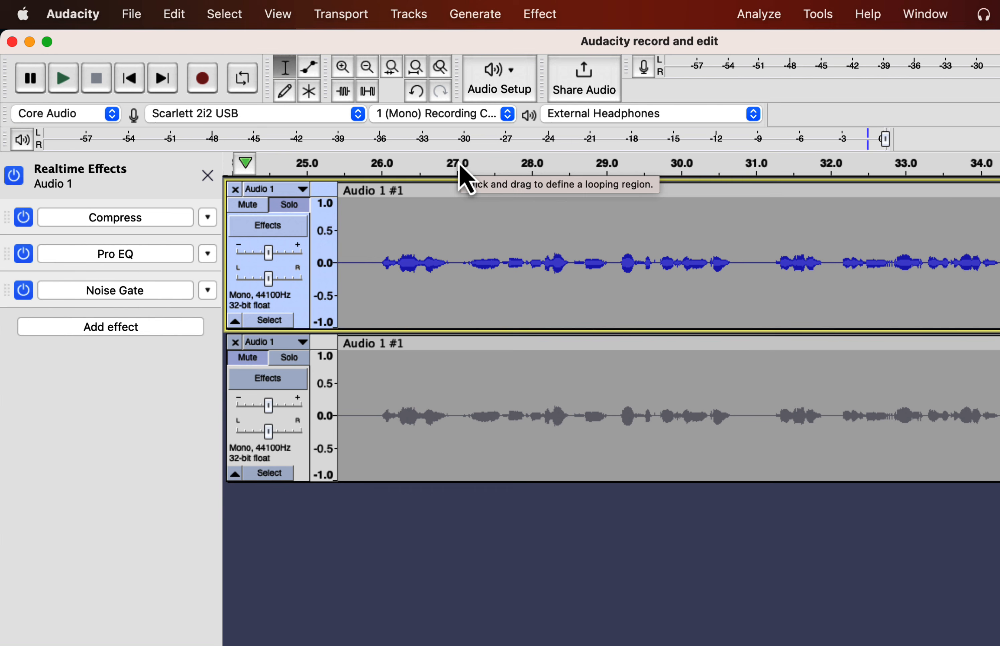
{"action": "left_click", "coordinate": [23, 292]}
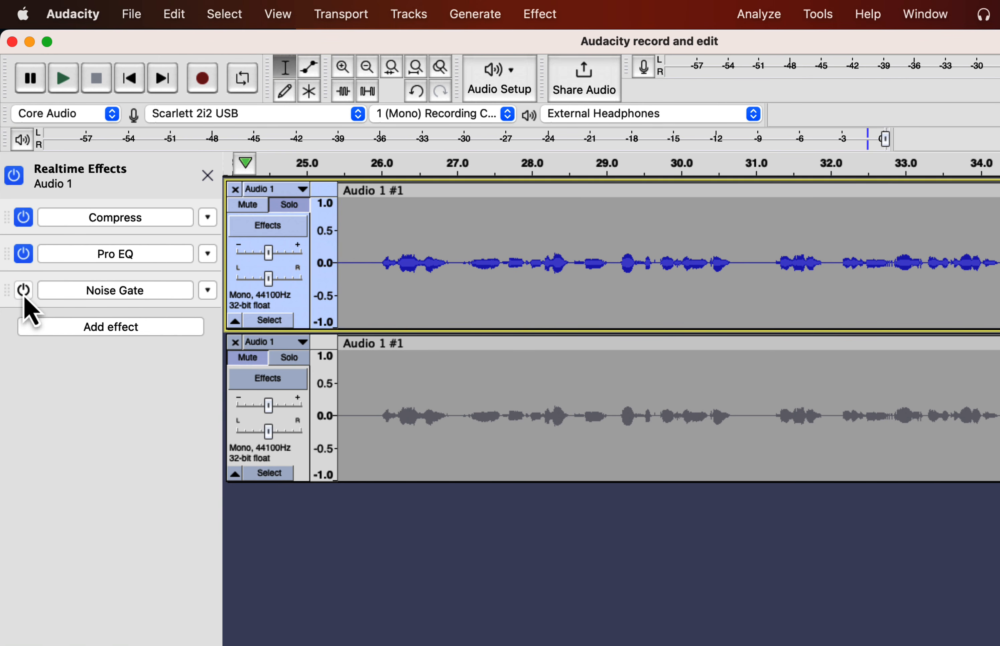
{"action": "left_click", "coordinate": [208, 290]}
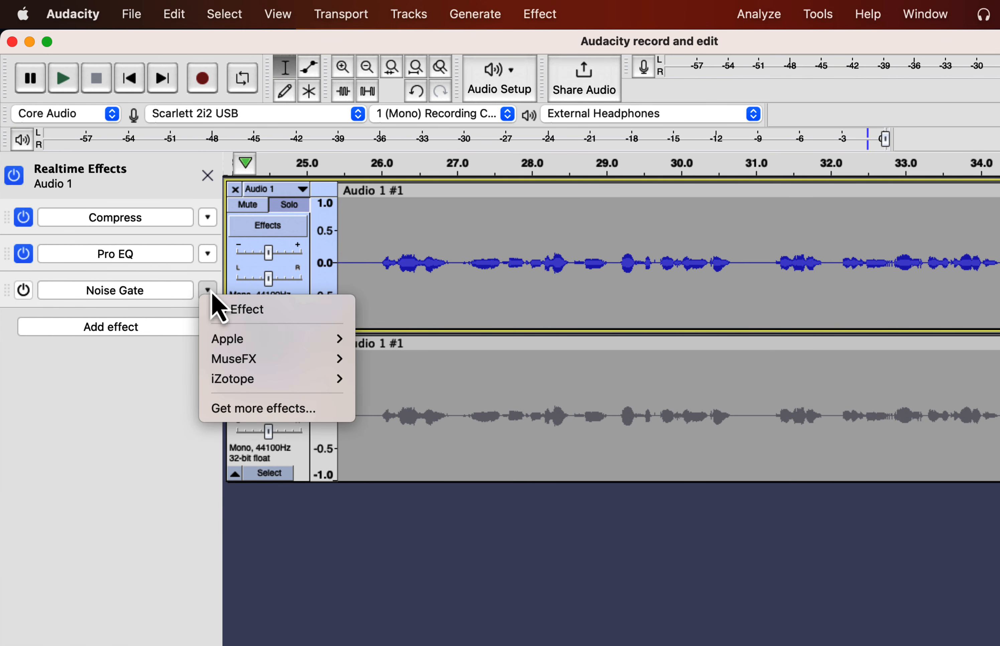
{"action": "left_click", "coordinate": [217, 309]}
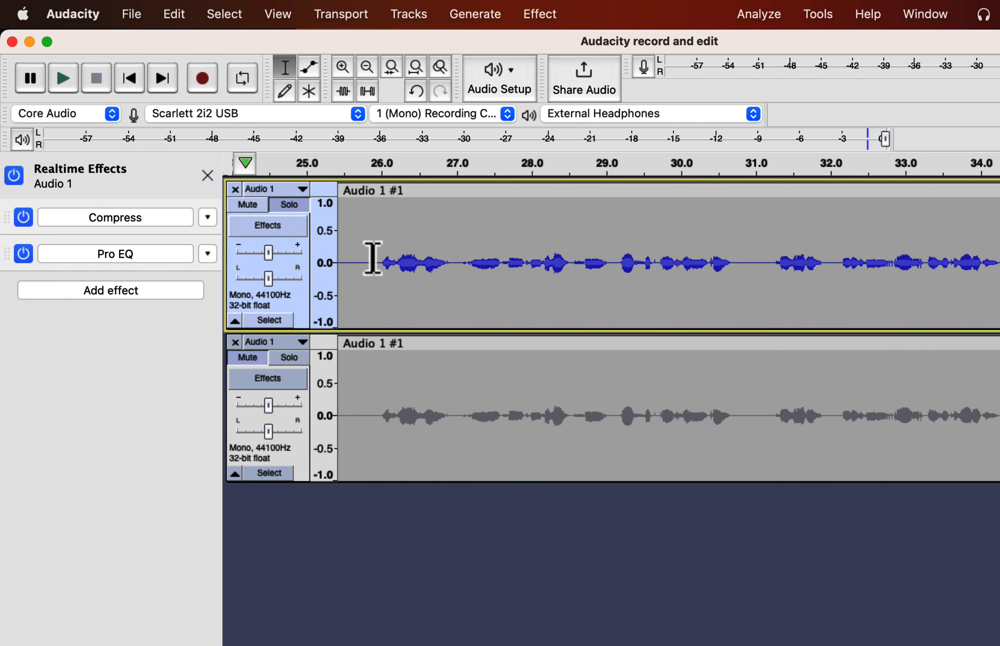
Add MuseFX Reverb after Pro EQ on Audio 1 and set its preset to Vocal Booth.
{"action": "scroll", "coordinate": [372, 257], "scroll_direction": "left", "scroll_amount": 5}
{"action": "scroll", "coordinate": [372, 258], "scroll_direction": "left", "scroll_amount": 10}
{"action": "left_click", "coordinate": [119, 295]}
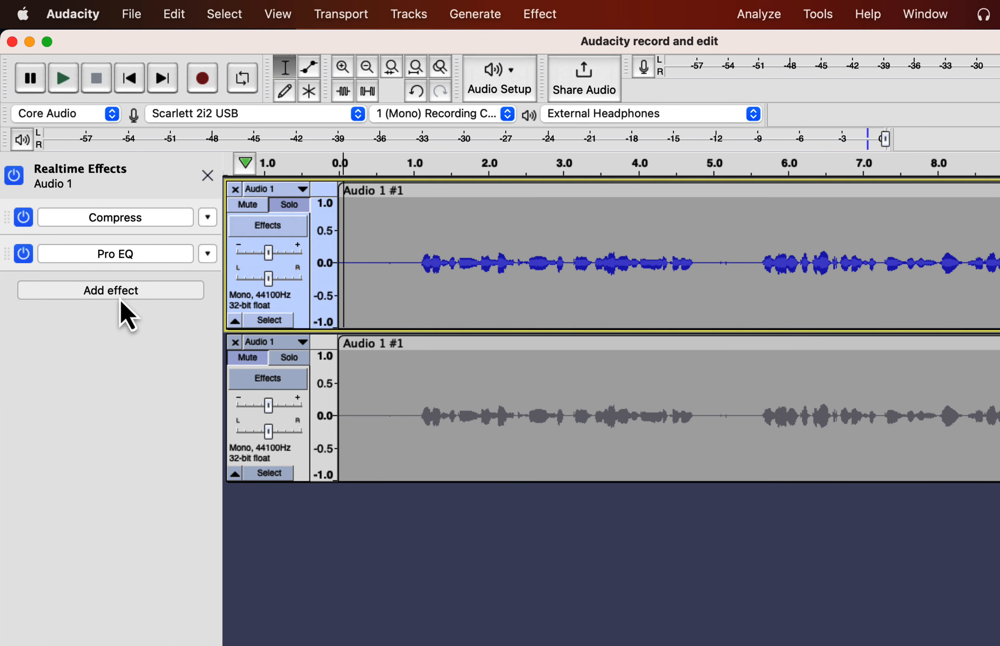
{"action": "mouse_move", "coordinate": [120, 331]}
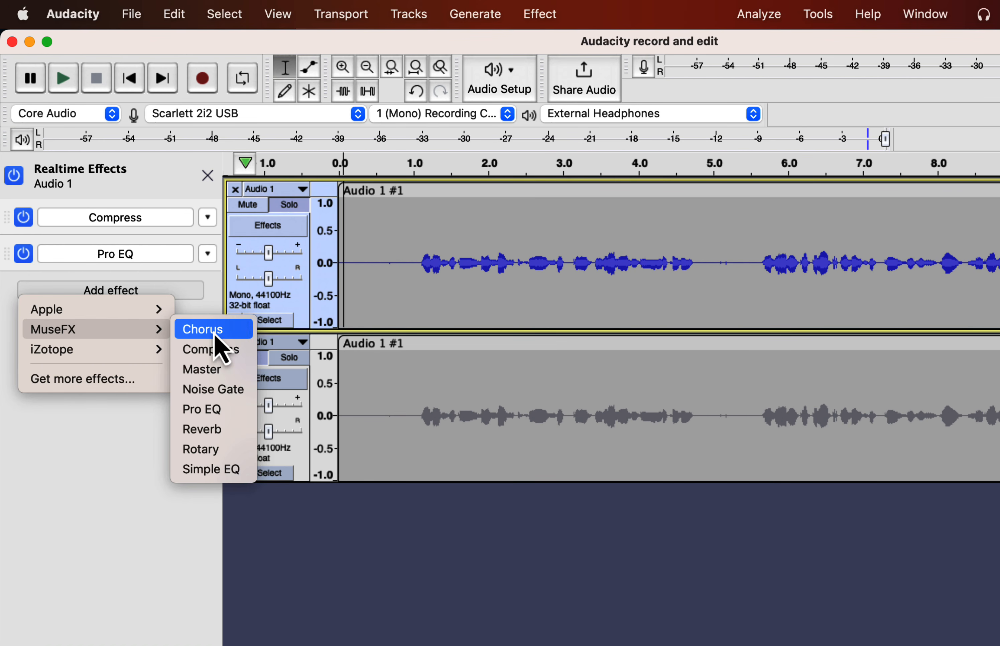
{"action": "left_click", "coordinate": [215, 429]}
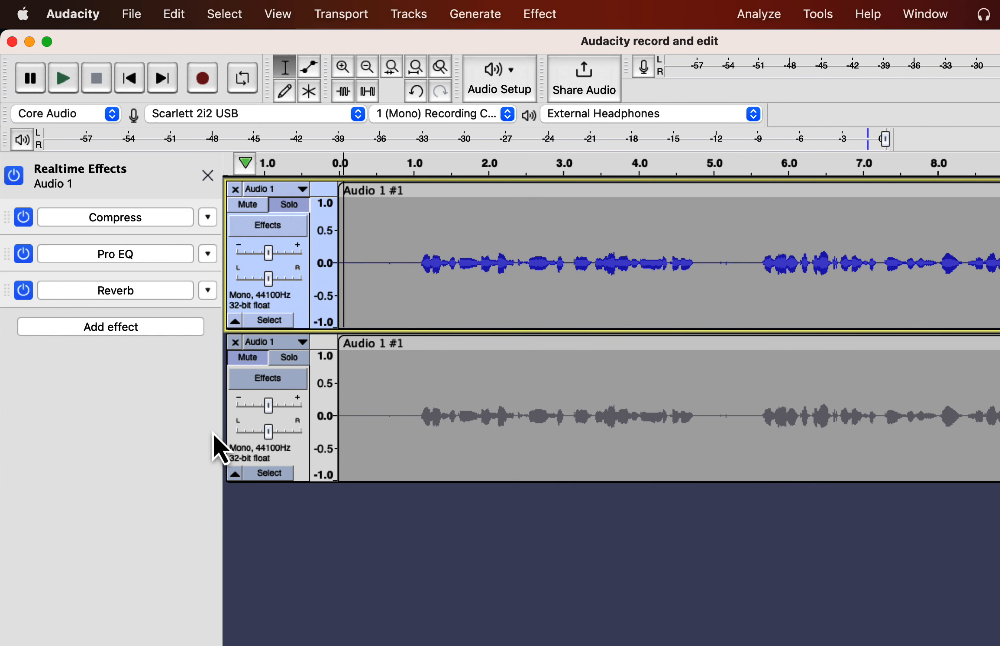
{"action": "left_click", "coordinate": [155, 290]}
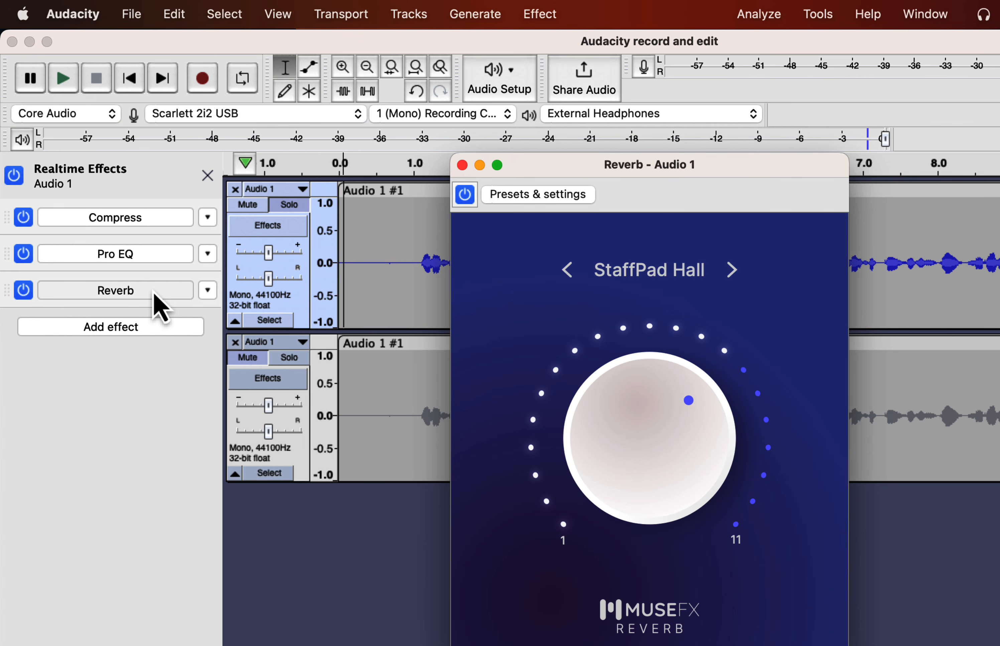
{"action": "left_click", "coordinate": [645, 265]}
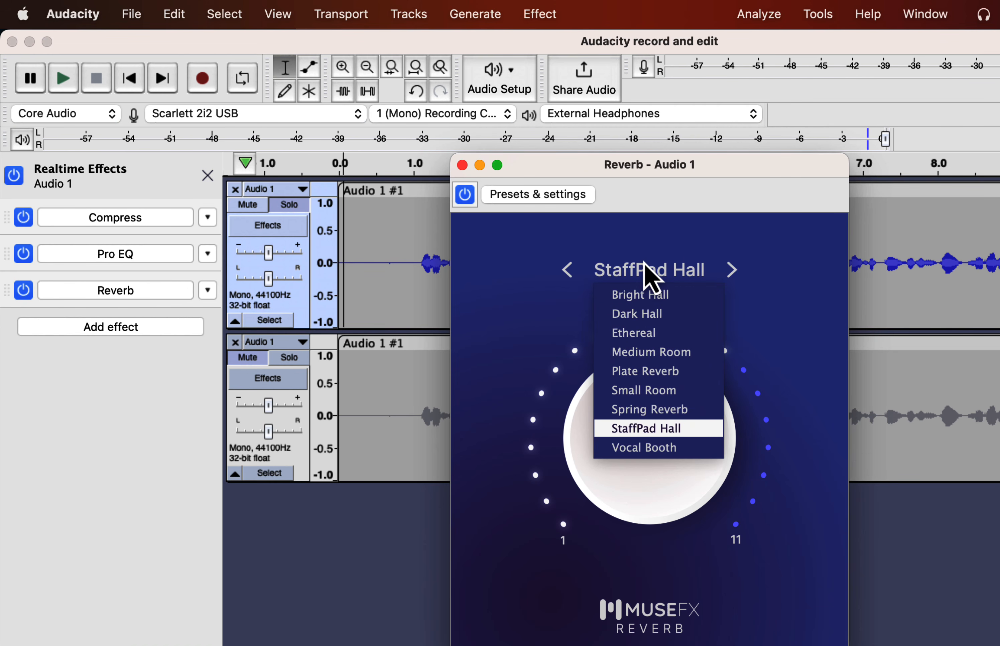
{"action": "left_click", "coordinate": [622, 448]}
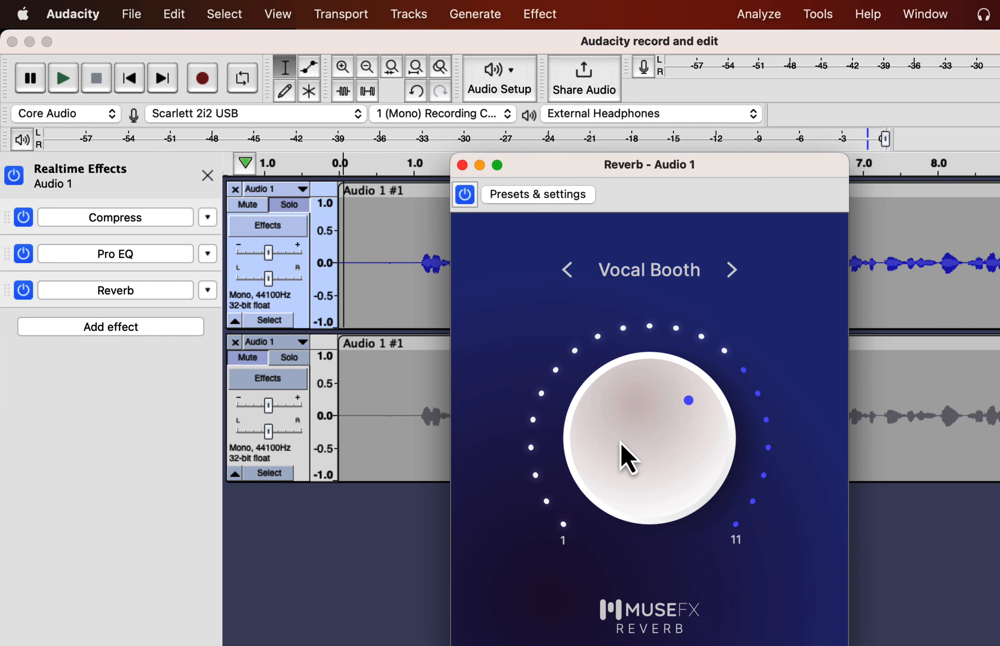
Play Audio 1 from its start with Reverb switched off and on for comparison, and close the Reverb settings after stopping.
{"action": "left_click", "coordinate": [330, 256]}
{"action": "key", "text": "space"}
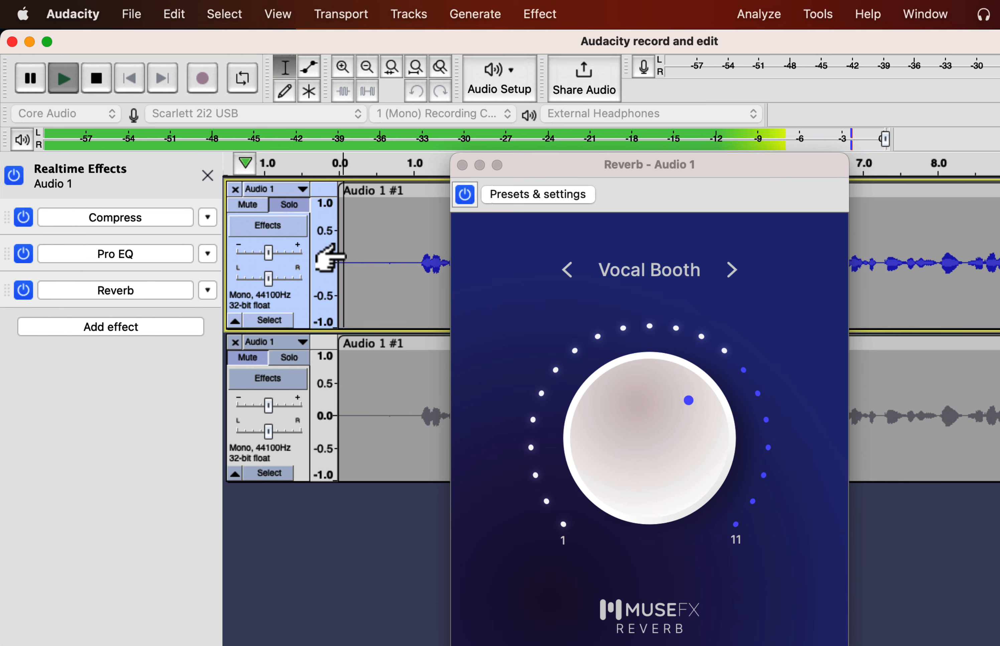
{"action": "left_click", "coordinate": [24, 290]}
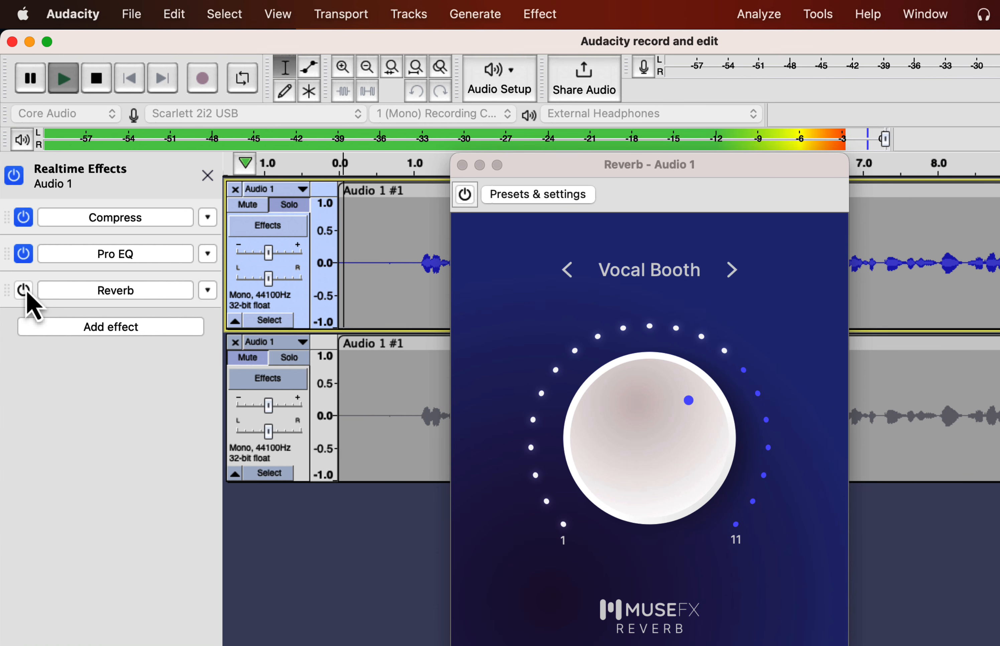
{"action": "left_click", "coordinate": [24, 291]}
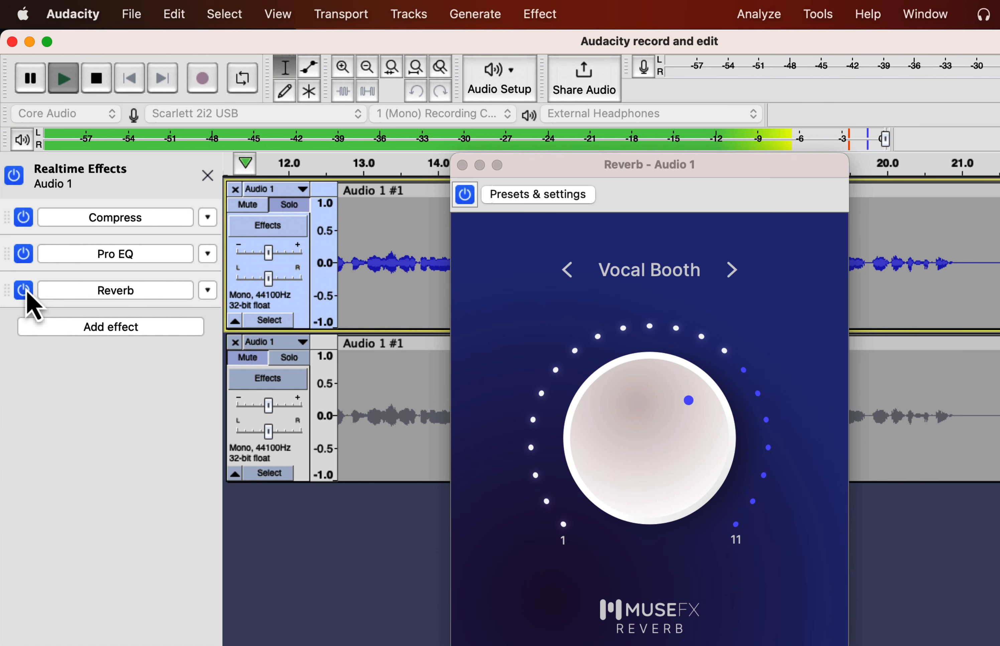
{"action": "key", "text": "space"}
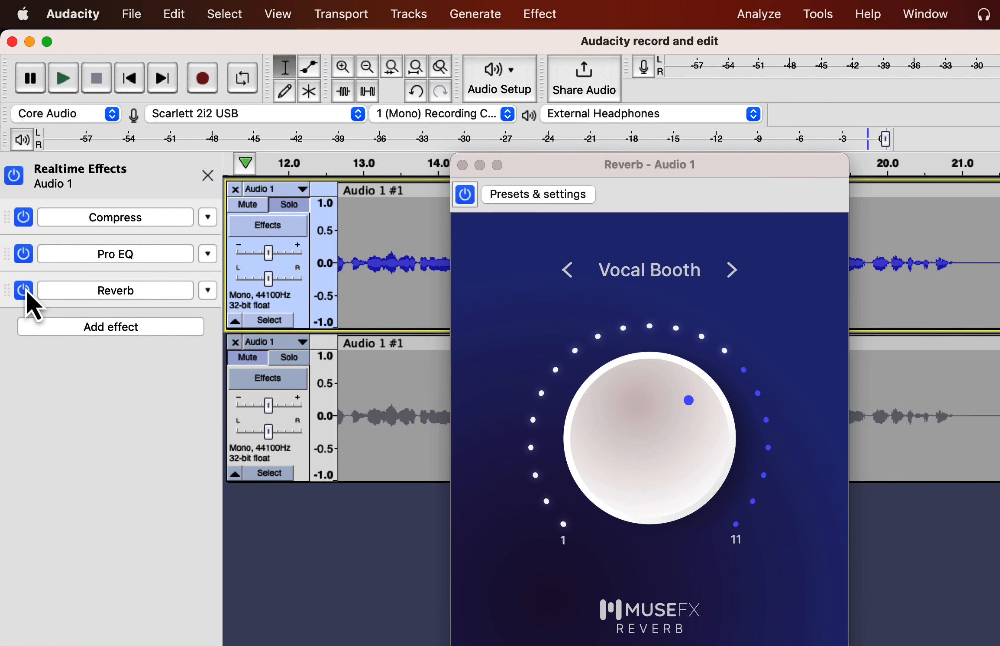
{"action": "left_click", "coordinate": [462, 165]}
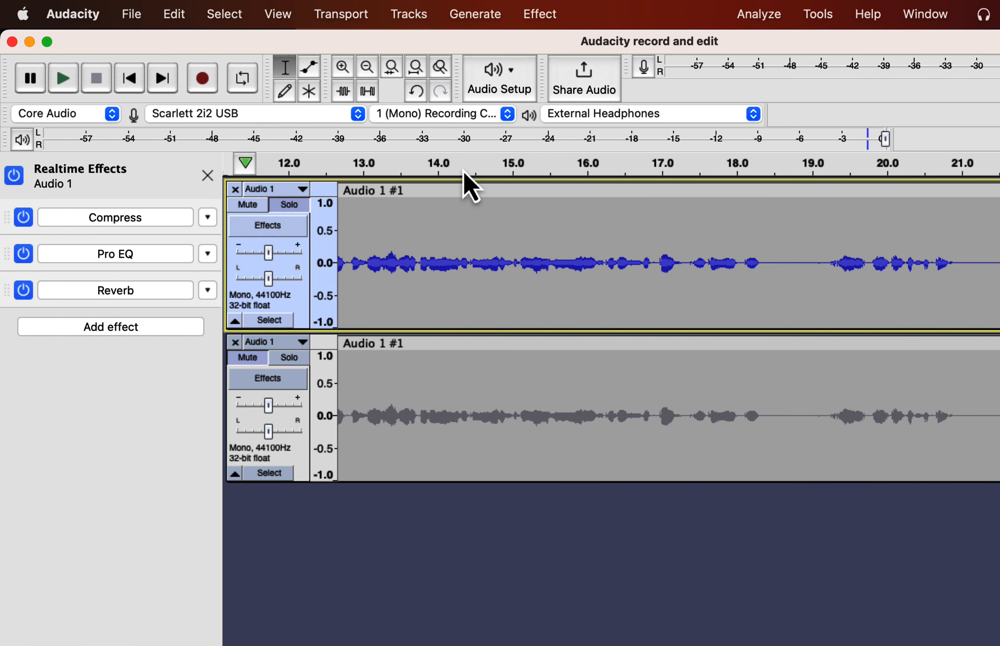
Add a second MuseFX Reverb after the first one on Audio 1 and open its settings.
{"action": "left_click", "coordinate": [122, 330]}
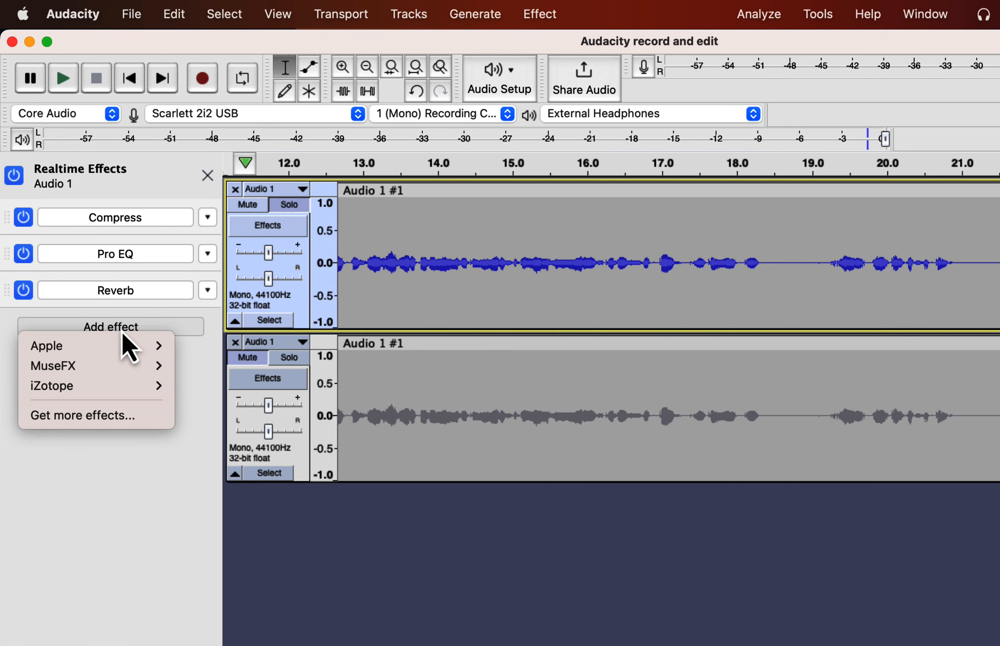
{"action": "mouse_move", "coordinate": [120, 366]}
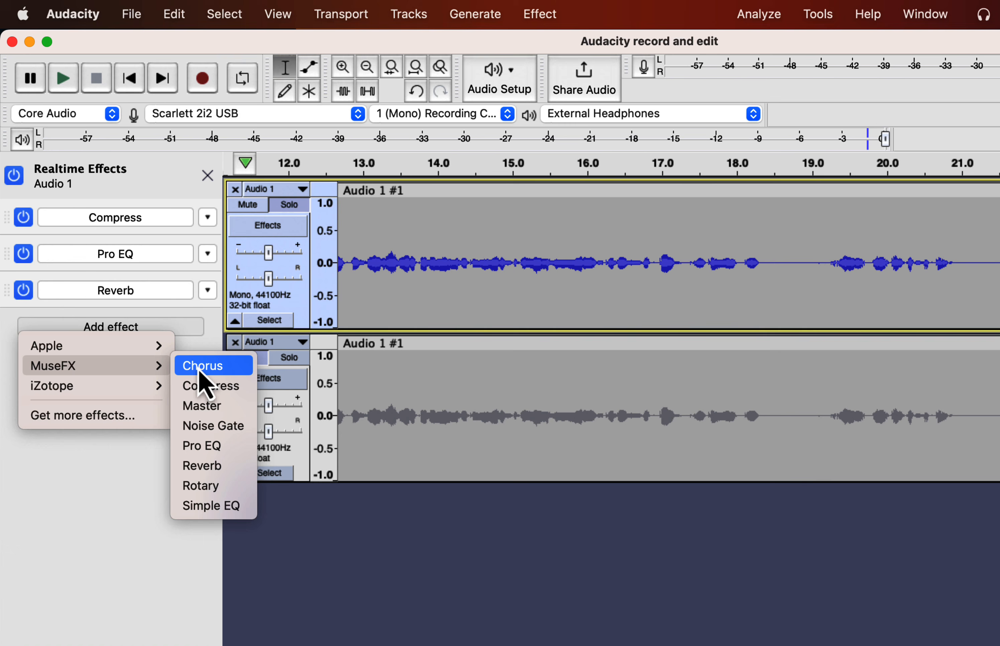
{"action": "left_click", "coordinate": [205, 466]}
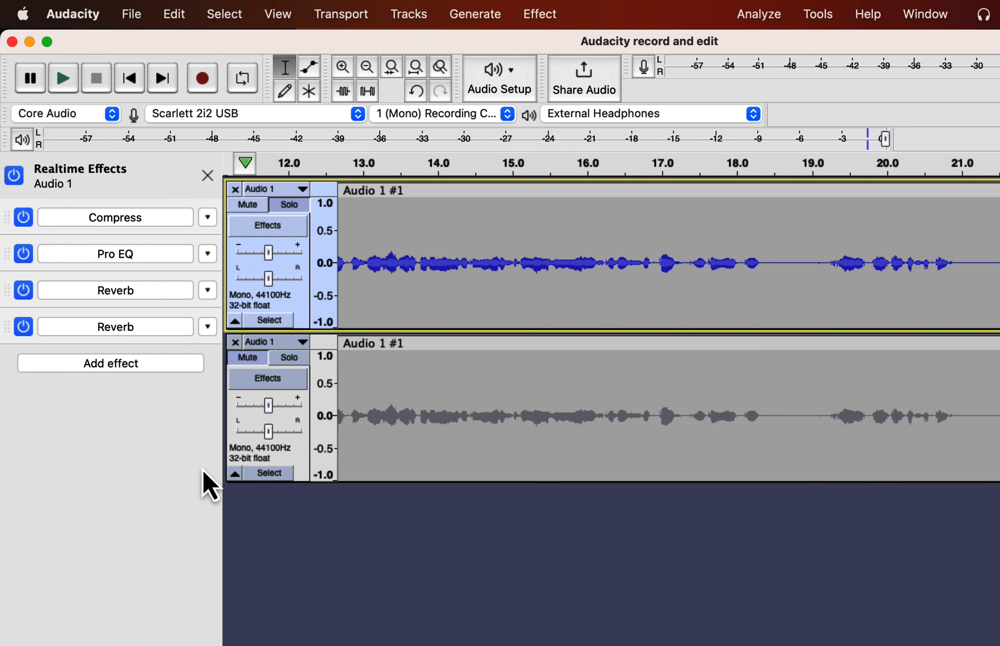
{"action": "left_click", "coordinate": [134, 330]}
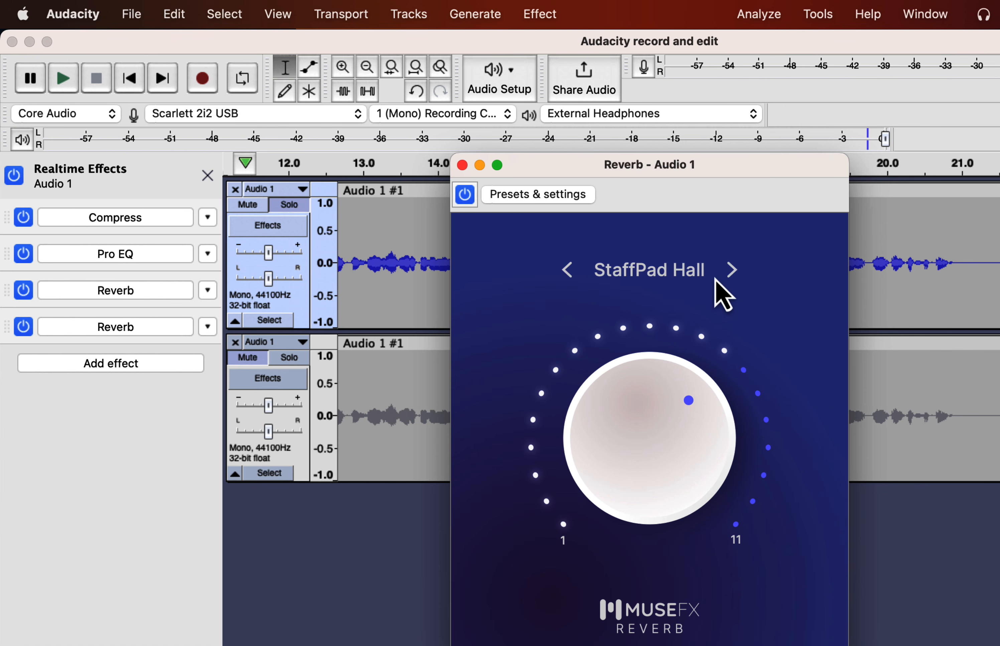
Play Audio 1 from the start and audition the second Reverb's Bright Hall, Ethereal, Spring Reverb and Plate Reverb presets.
{"action": "key", "text": "Home"}
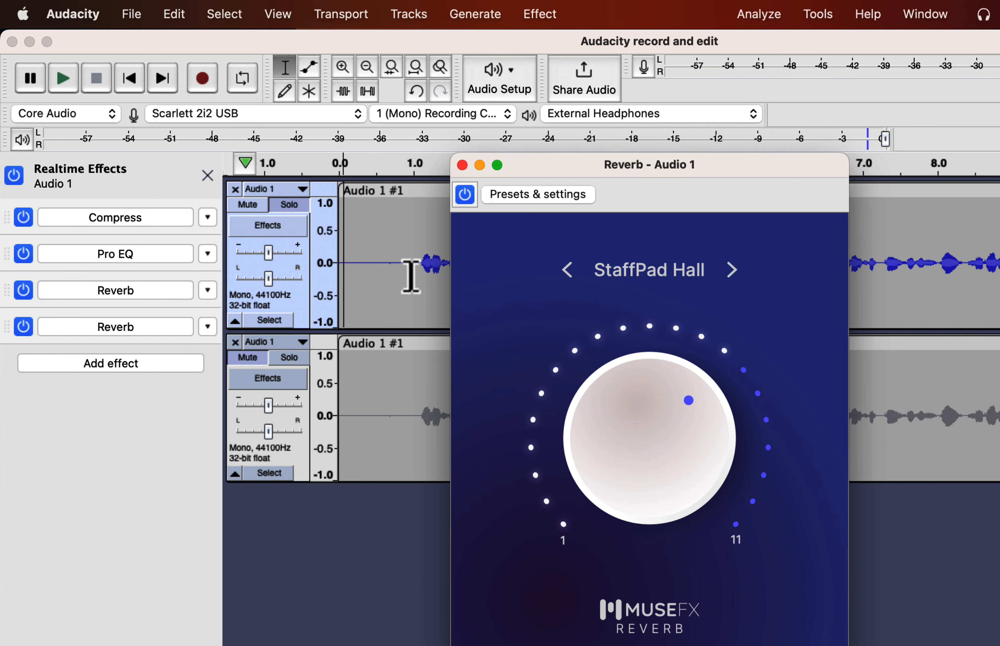
{"action": "key", "text": "space"}
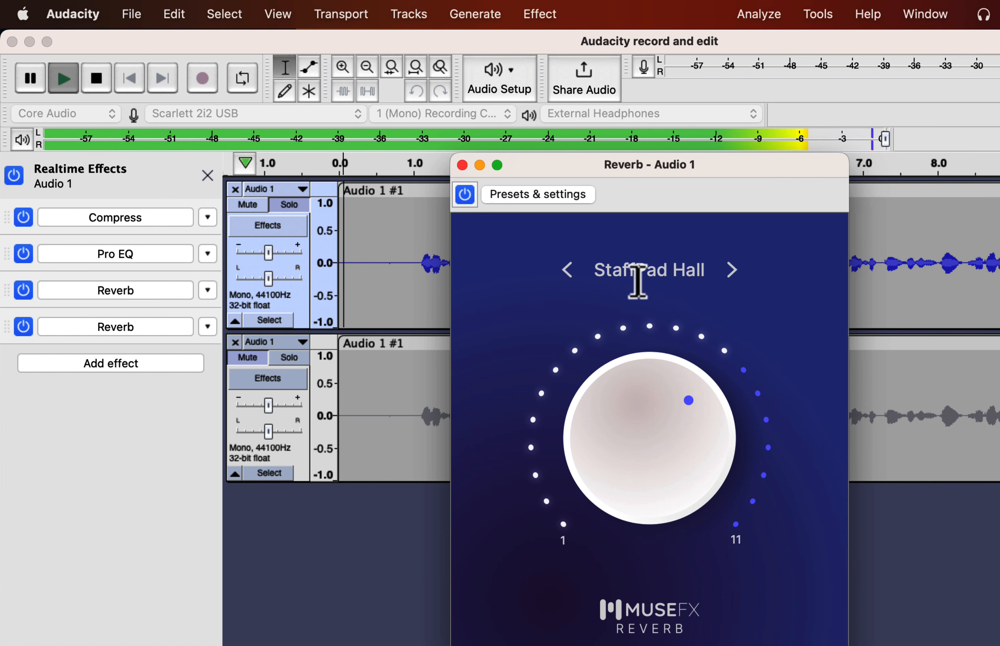
{"action": "left_click", "coordinate": [637, 282]}
{"action": "left_click", "coordinate": [639, 293]}
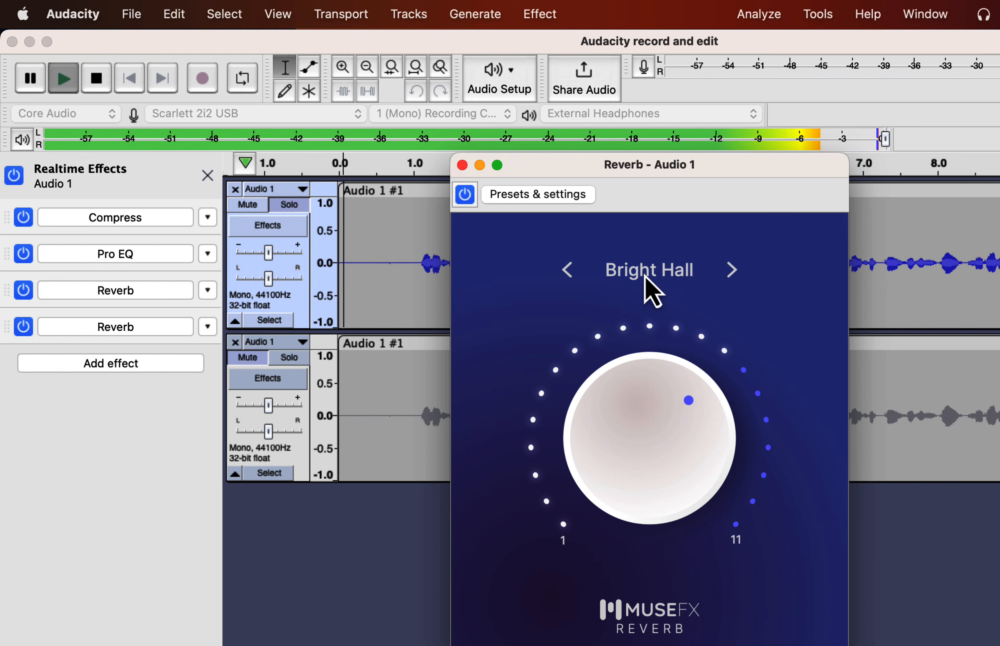
{"action": "left_click", "coordinate": [646, 277]}
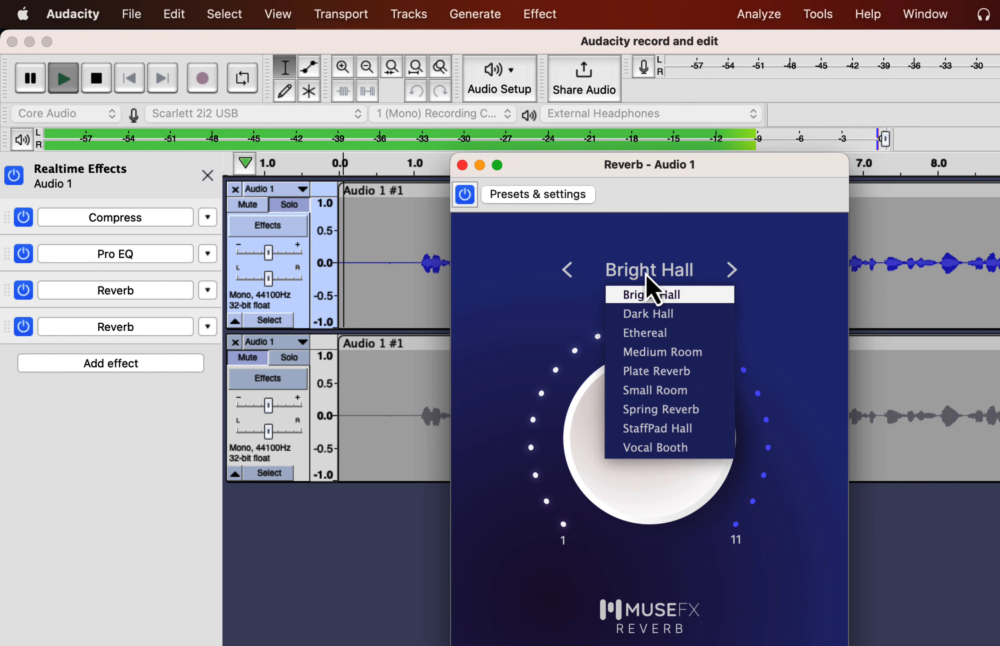
{"action": "left_click", "coordinate": [641, 338]}
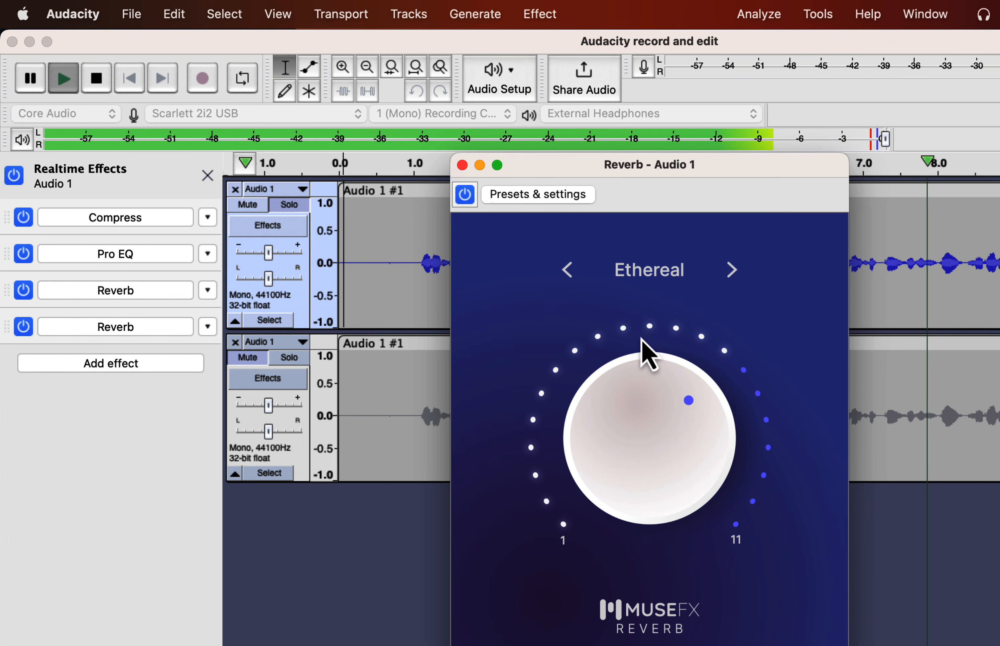
{"action": "left_click", "coordinate": [655, 277]}
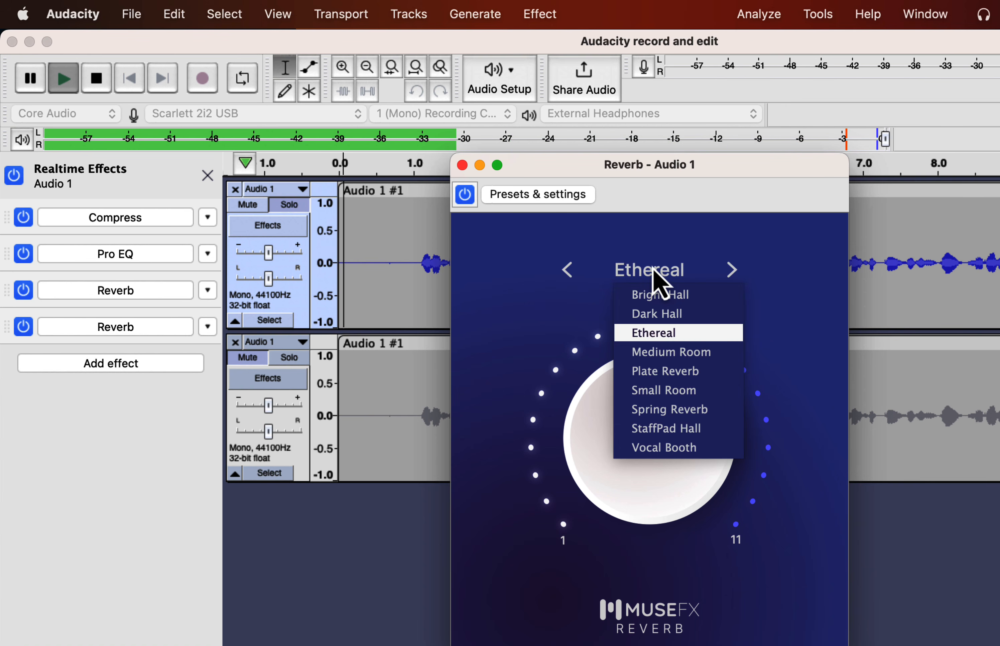
{"action": "left_click", "coordinate": [648, 412]}
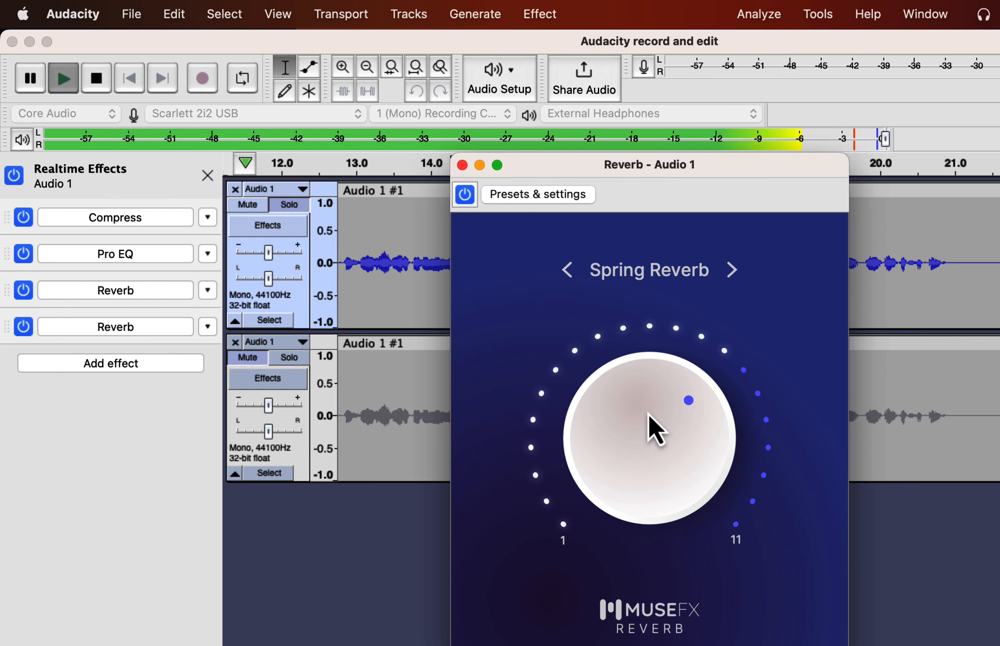
{"action": "left_click", "coordinate": [649, 279]}
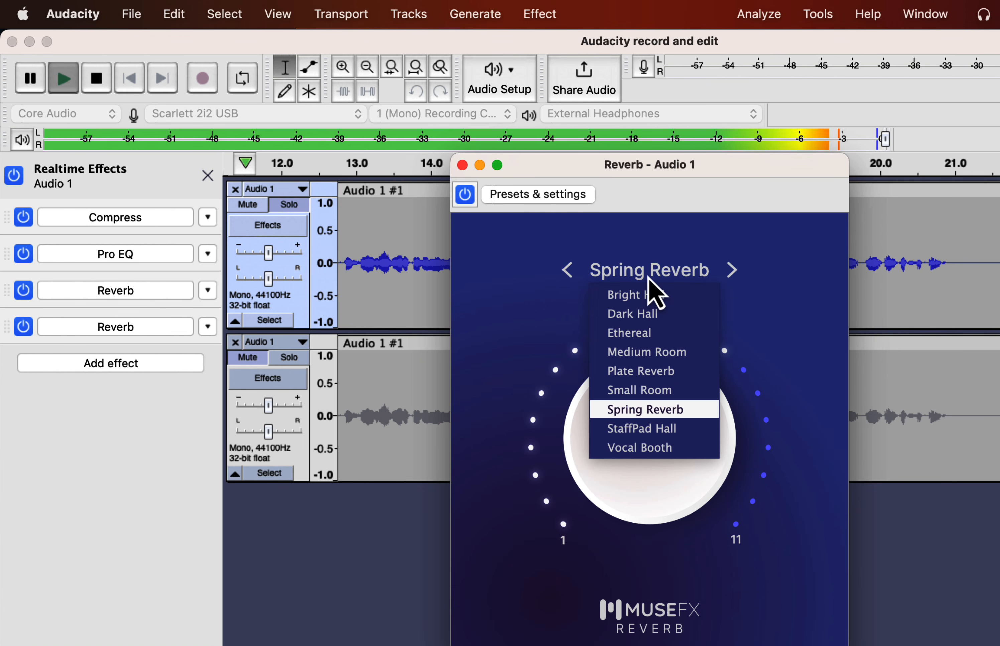
{"action": "left_click", "coordinate": [634, 372]}
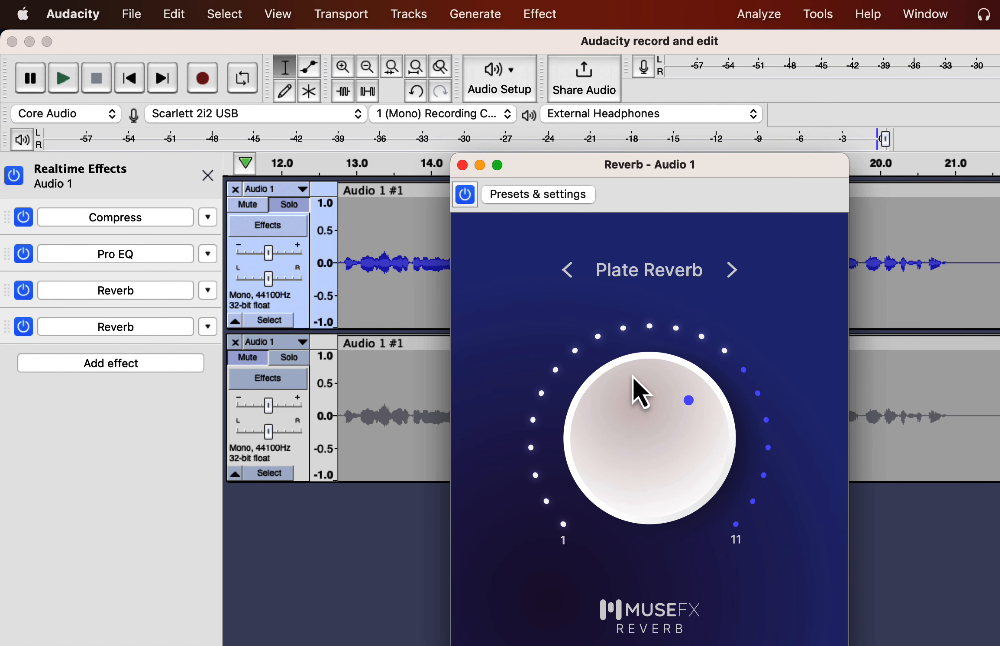
Close the second Reverb's settings and remove that effect from Audio 1's realtime effects.
{"action": "left_click", "coordinate": [463, 166]}
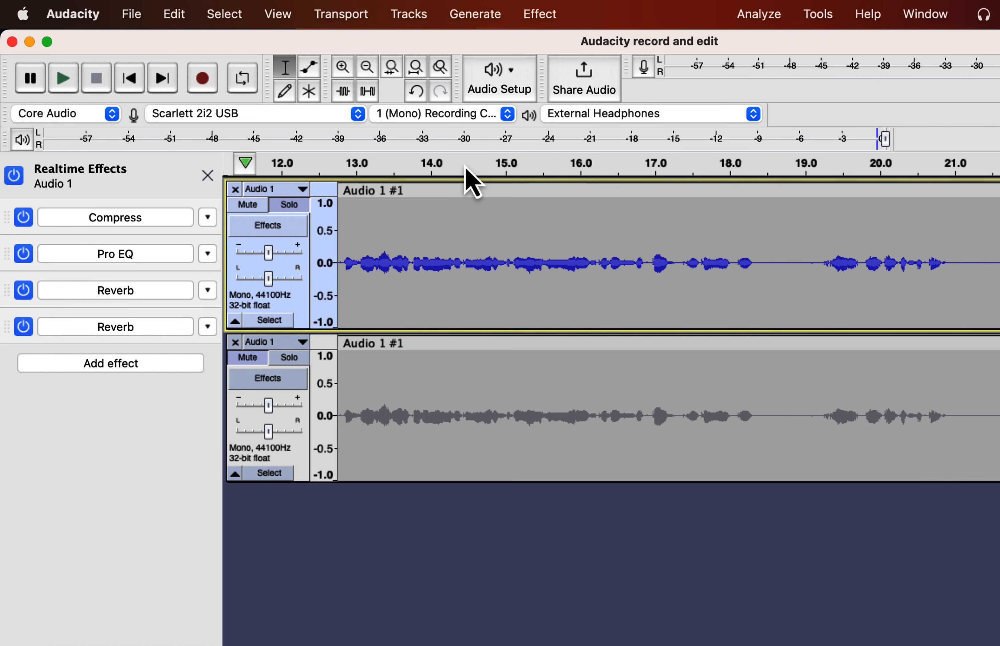
{"action": "left_click", "coordinate": [208, 327]}
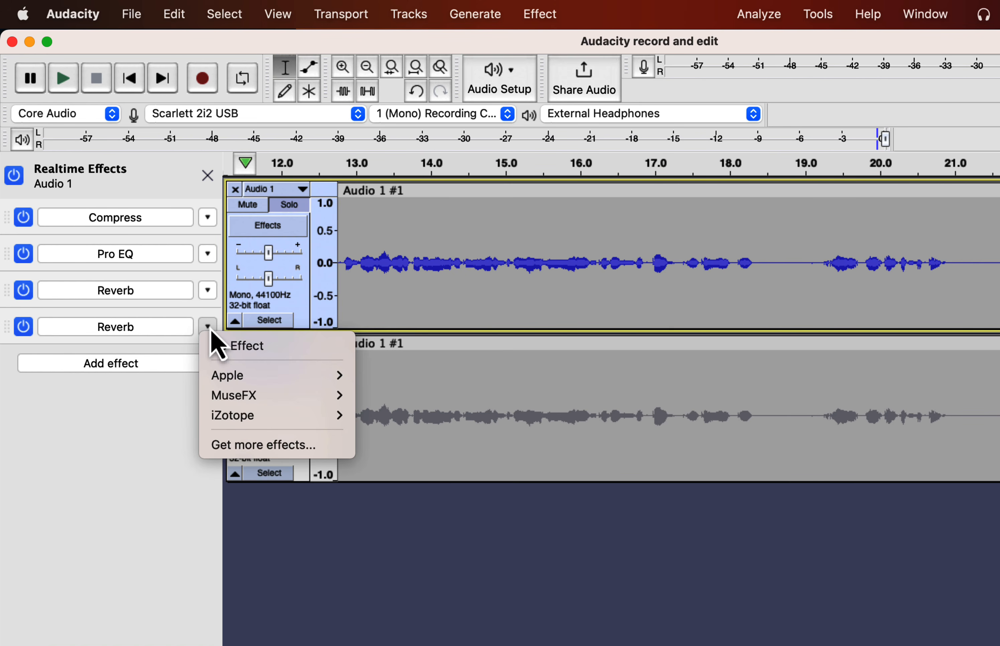
{"action": "left_click", "coordinate": [234, 348]}
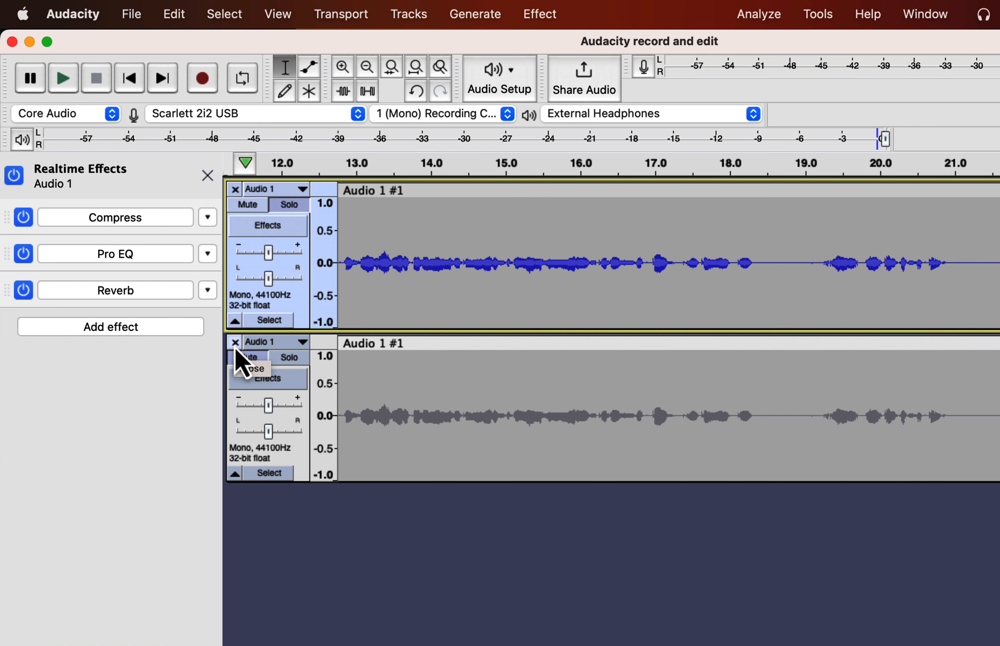
Solo the lower Audio 1 track, and return solo to the upper track with its whole clip selected.
{"action": "double_click", "coordinate": [471, 259]}
{"action": "scroll", "coordinate": [470, 259], "scroll_direction": "left", "scroll_amount": 15}
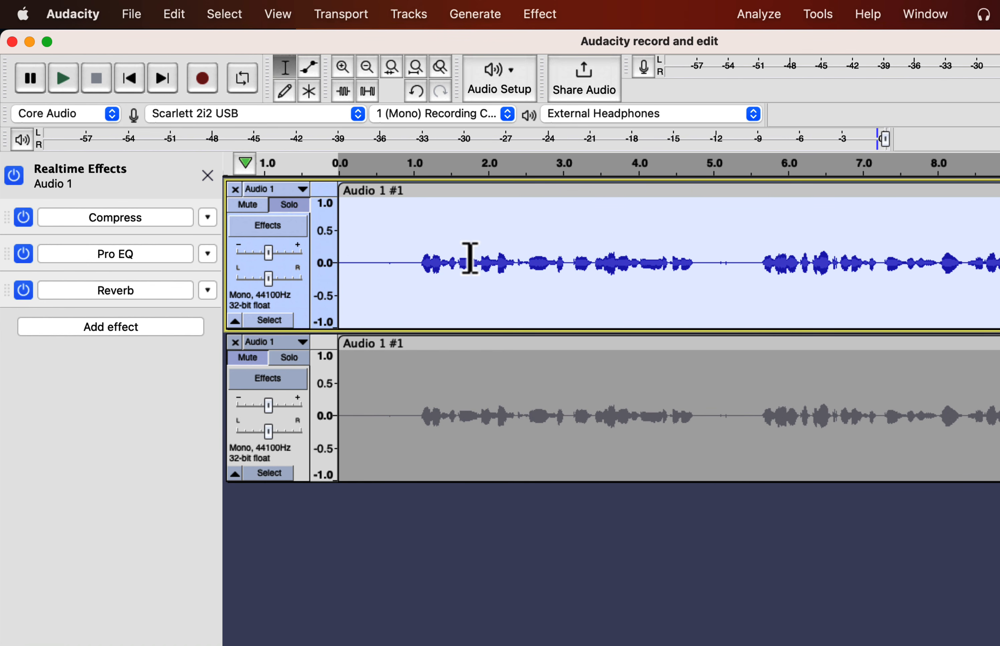
{"action": "left_click", "coordinate": [420, 393]}
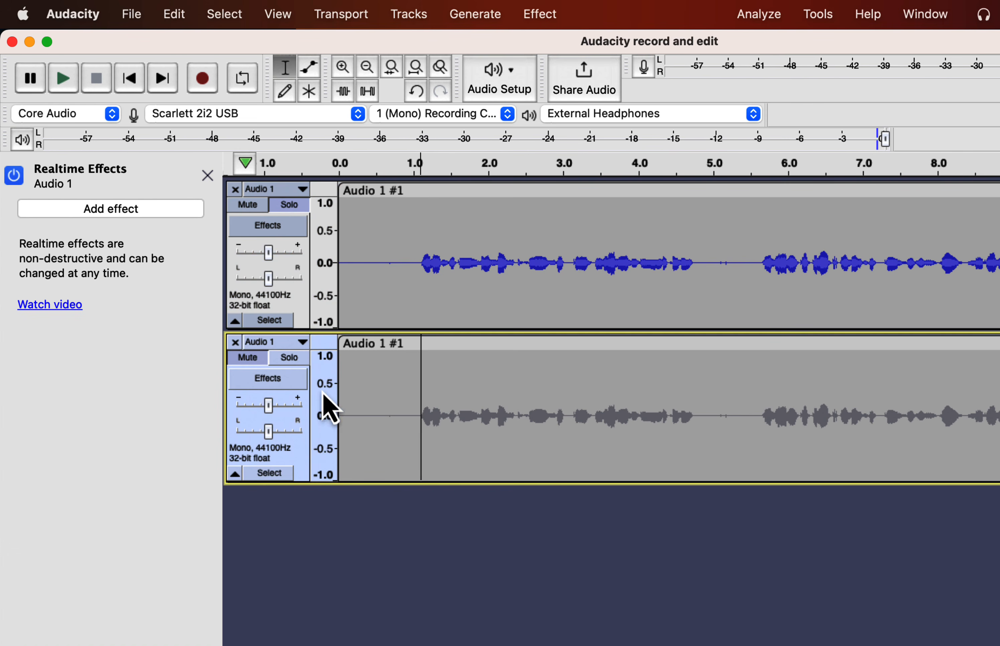
{"action": "left_click", "coordinate": [285, 361]}
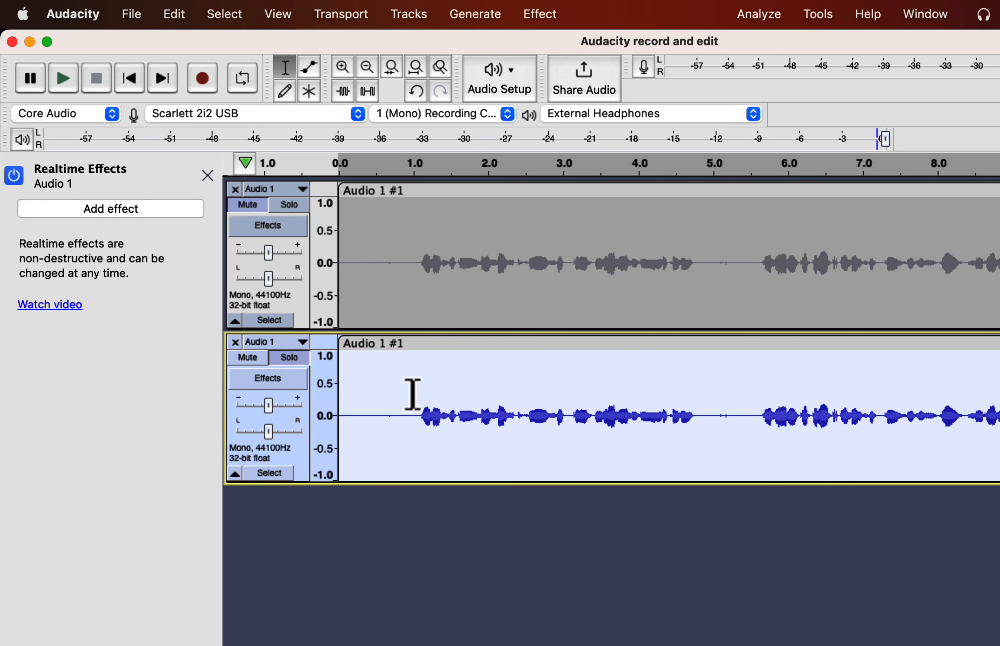
{"action": "left_click", "coordinate": [423, 268]}
{"action": "left_click", "coordinate": [294, 204]}
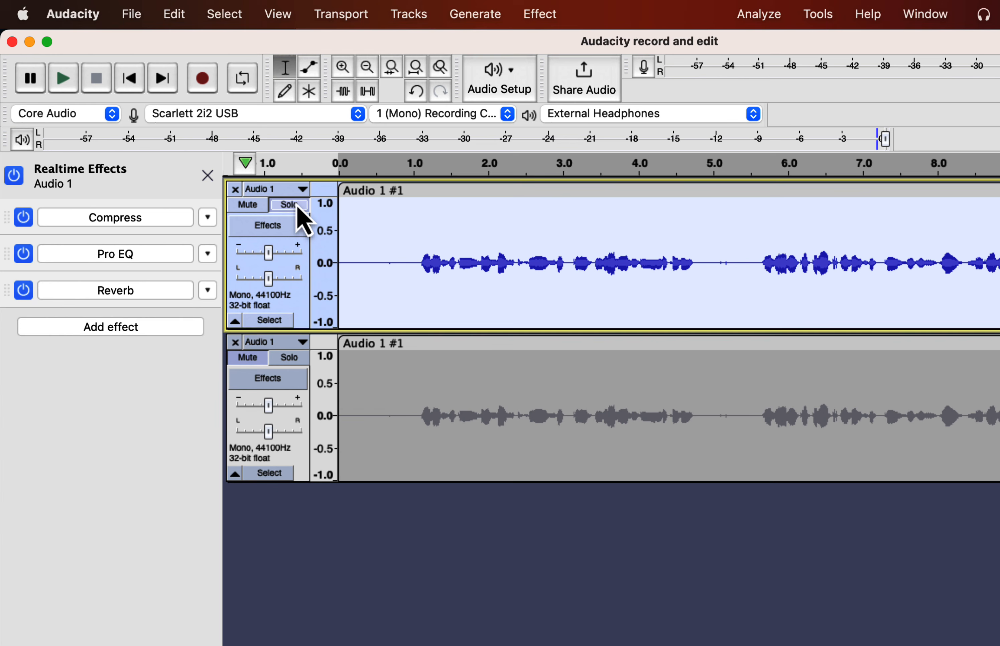
Select the whole upper Audio 1 clip and export it as the WAV file "reak time effects" in Audacity Exports Primary.
{"action": "left_click", "coordinate": [492, 244]}
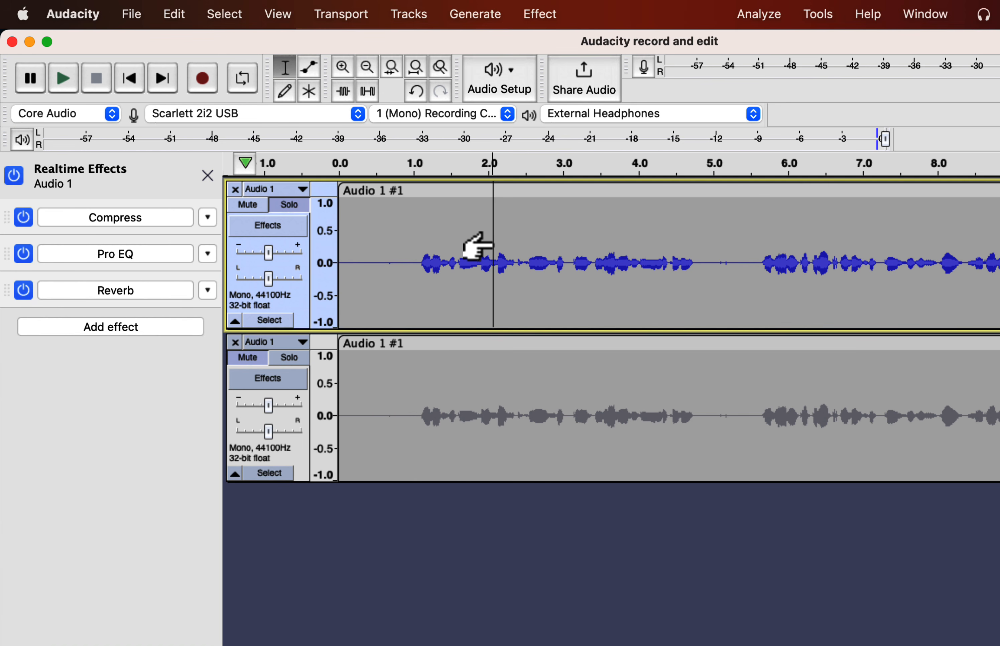
{"action": "double_click", "coordinate": [493, 243]}
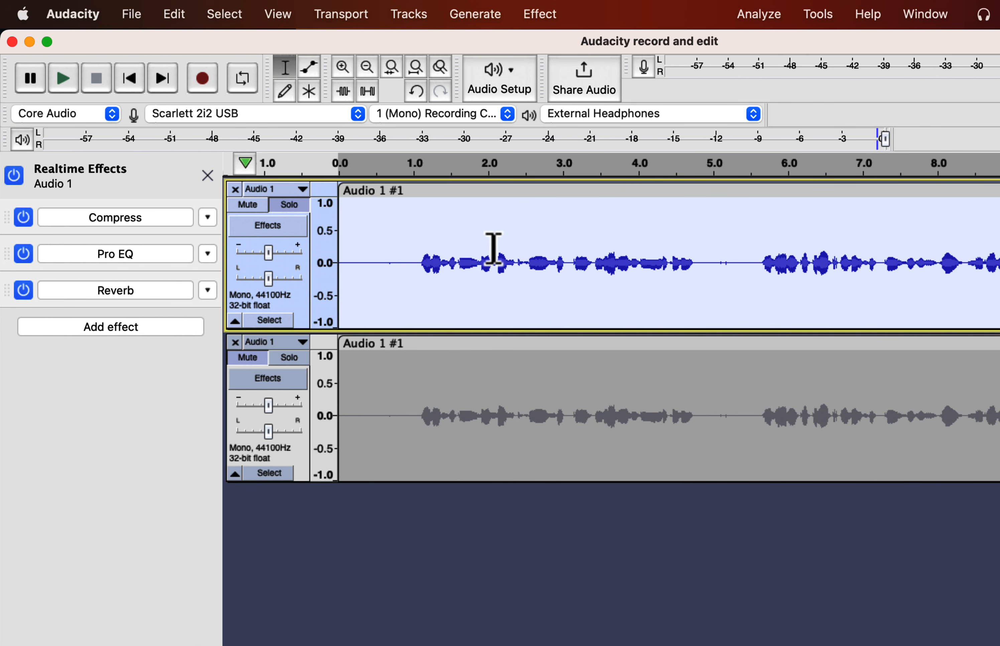
{"action": "left_click", "coordinate": [131, 14]}
{"action": "mouse_move", "coordinate": [154, 170]}
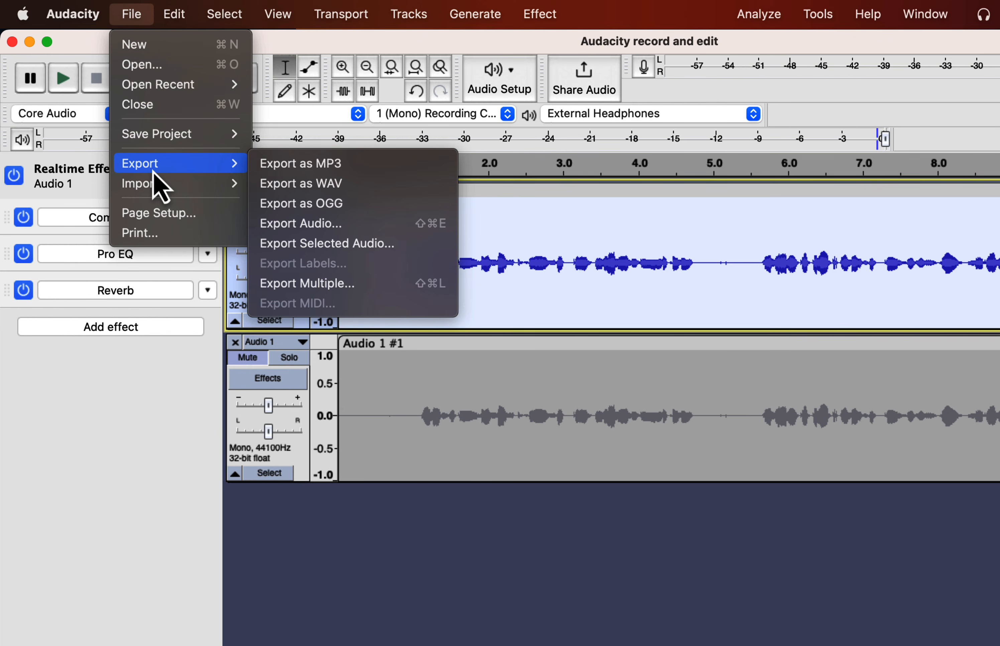
{"action": "left_click", "coordinate": [299, 184]}
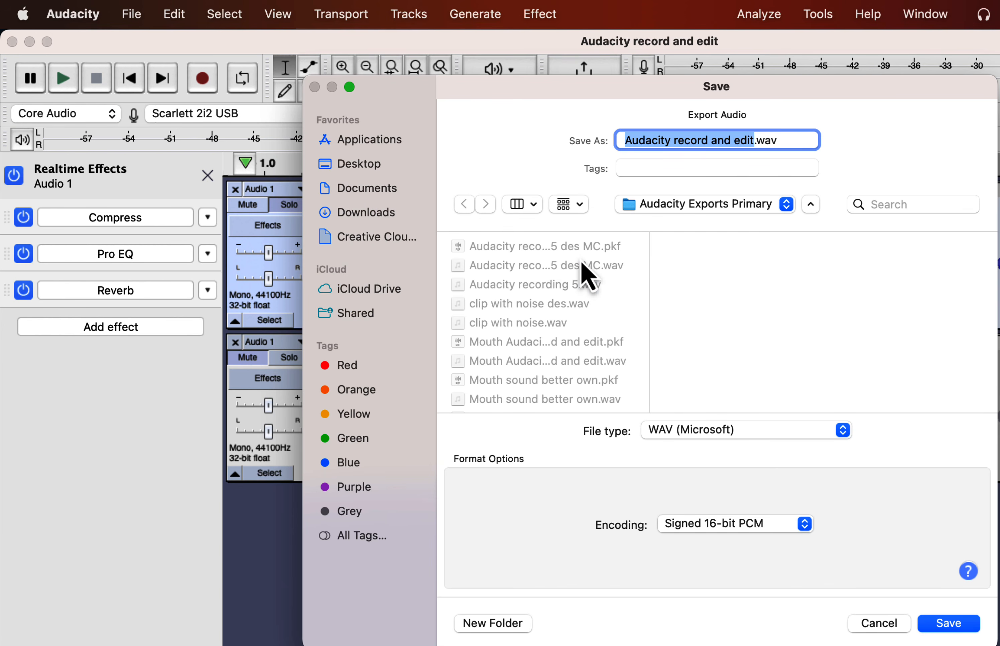
{"action": "type", "text": "re"}
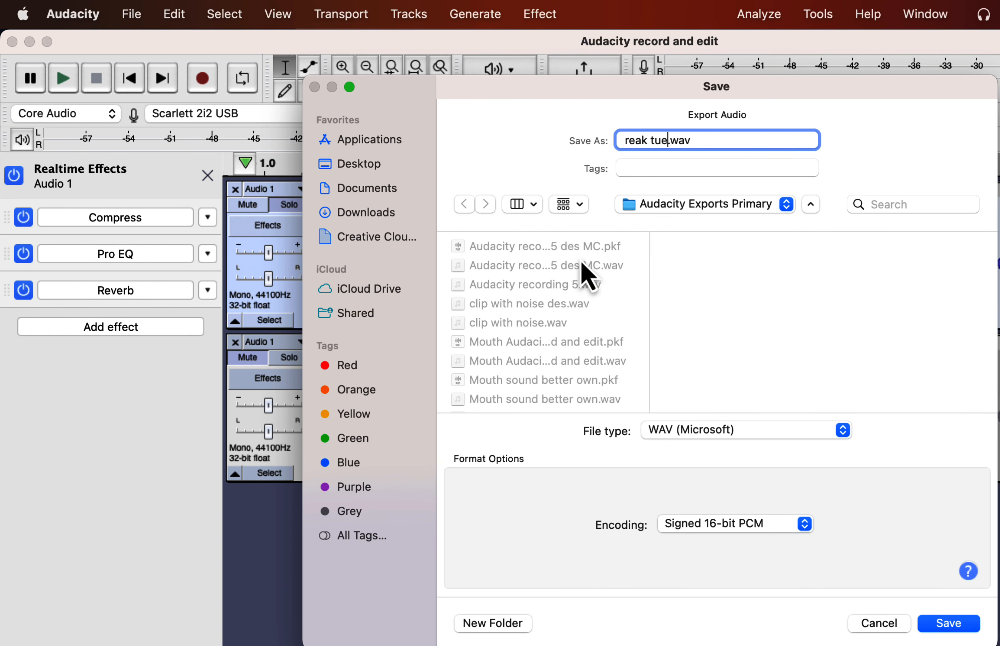
{"action": "type", "text": "ak ti"}
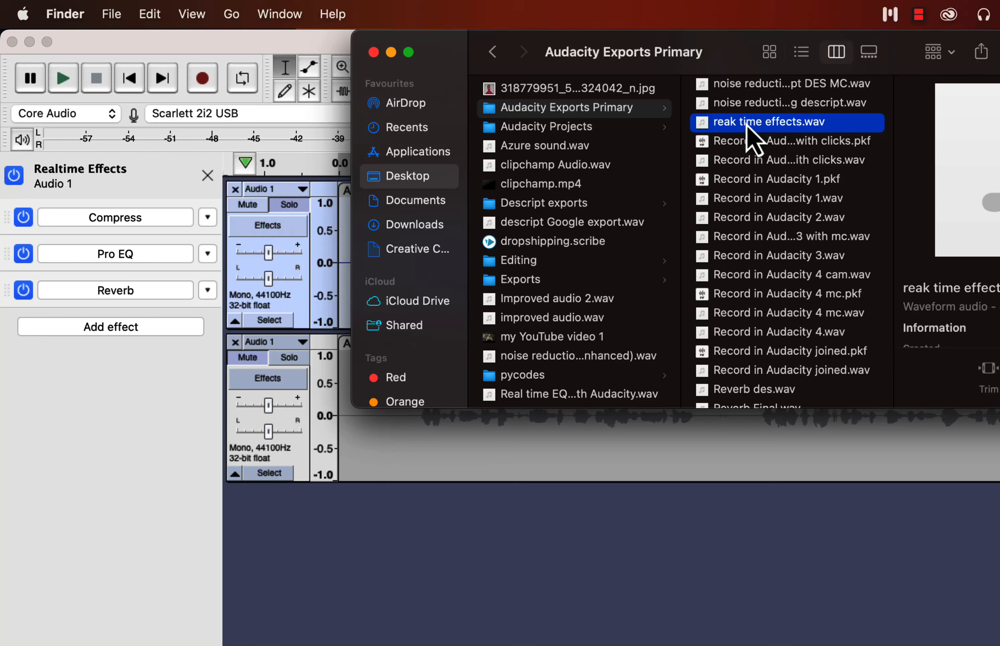
Import reak time effects.wav from Finder's Audacity Exports Primary folder into the project as a new track, close Finder and solo that track.
{"action": "left_click_drag", "start_coordinate": [752, 139], "coordinate": [409, 587]}
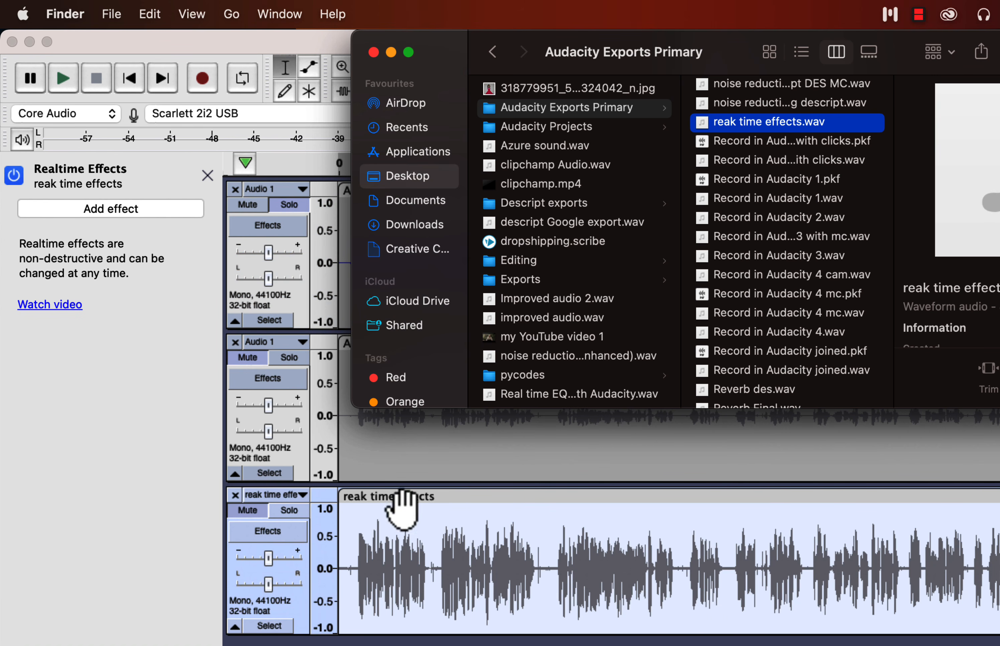
{"action": "left_click", "coordinate": [374, 52]}
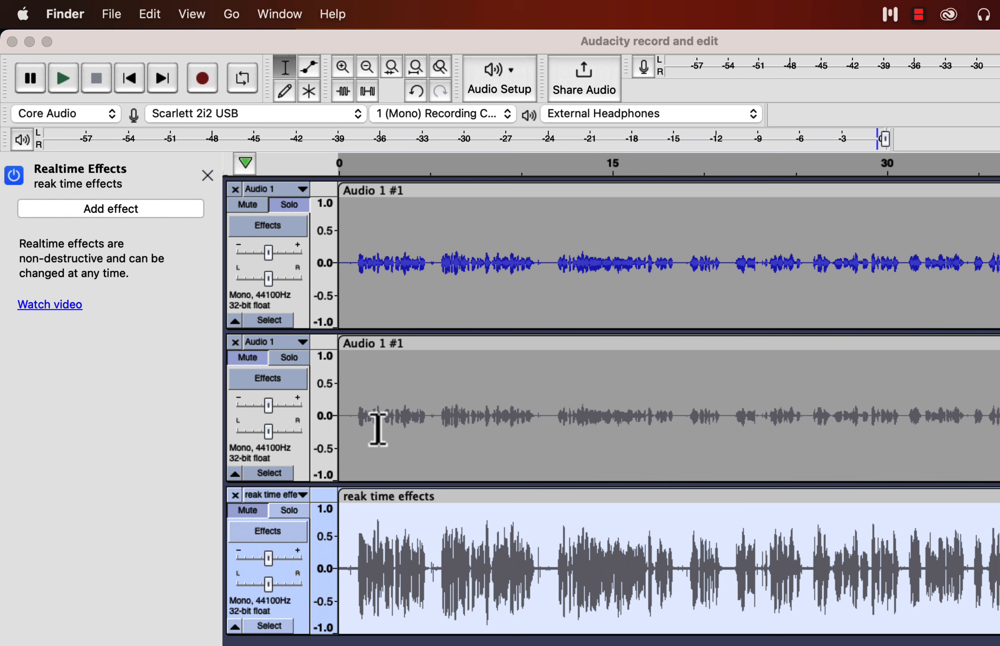
{"action": "left_click", "coordinate": [380, 566]}
{"action": "left_click", "coordinate": [290, 511]}
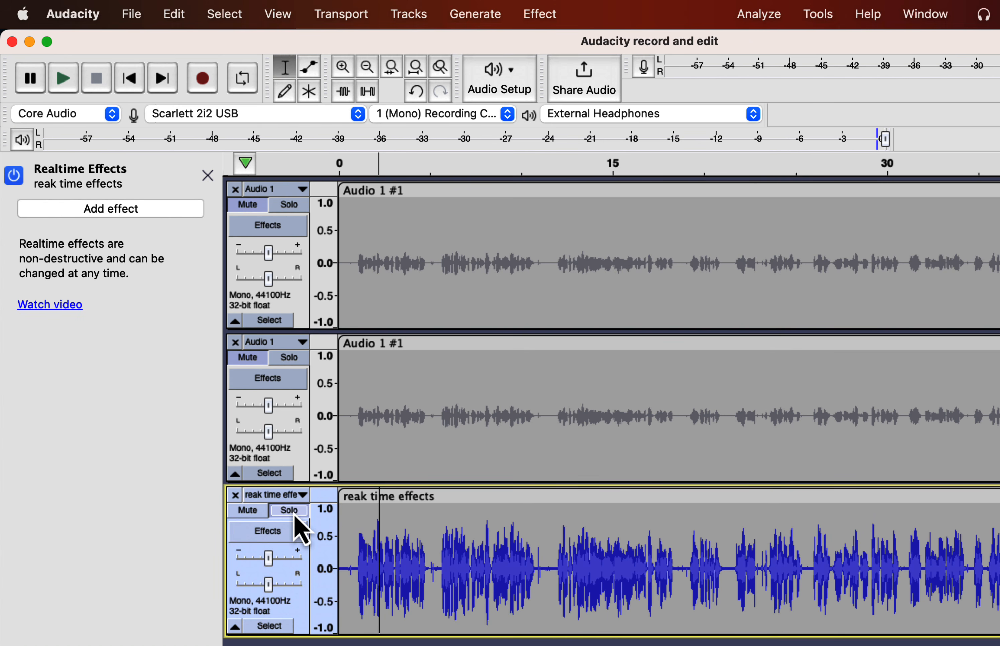
Play from near the start and compare the imported track with both Audio 1 tracks by switching solo between them.
{"action": "left_click", "coordinate": [348, 548]}
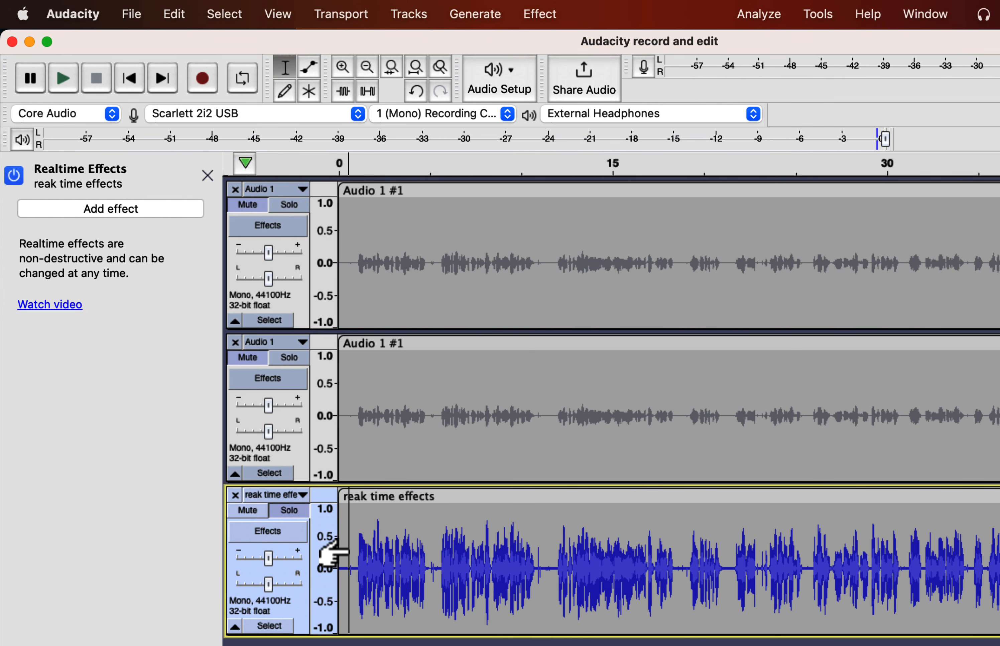
{"action": "key", "text": "space"}
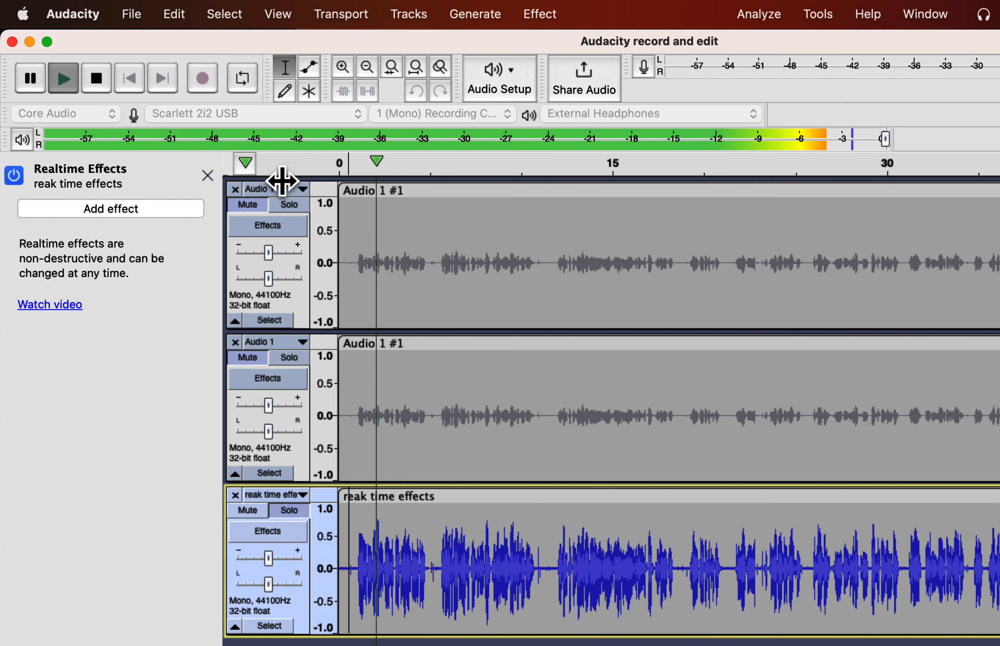
{"action": "left_click", "coordinate": [290, 206]}
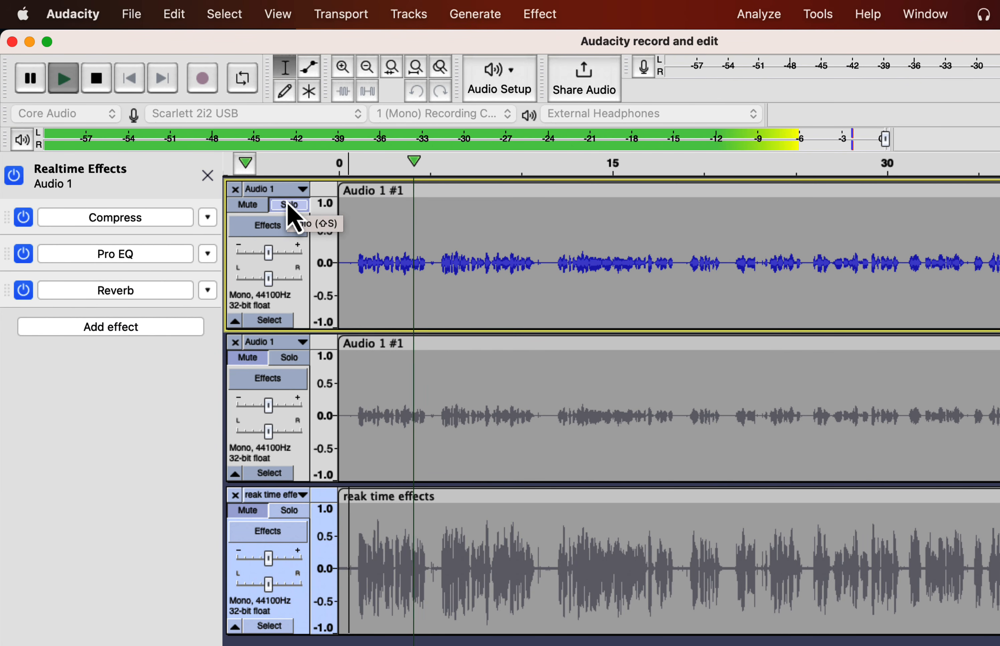
{"action": "left_click", "coordinate": [289, 357]}
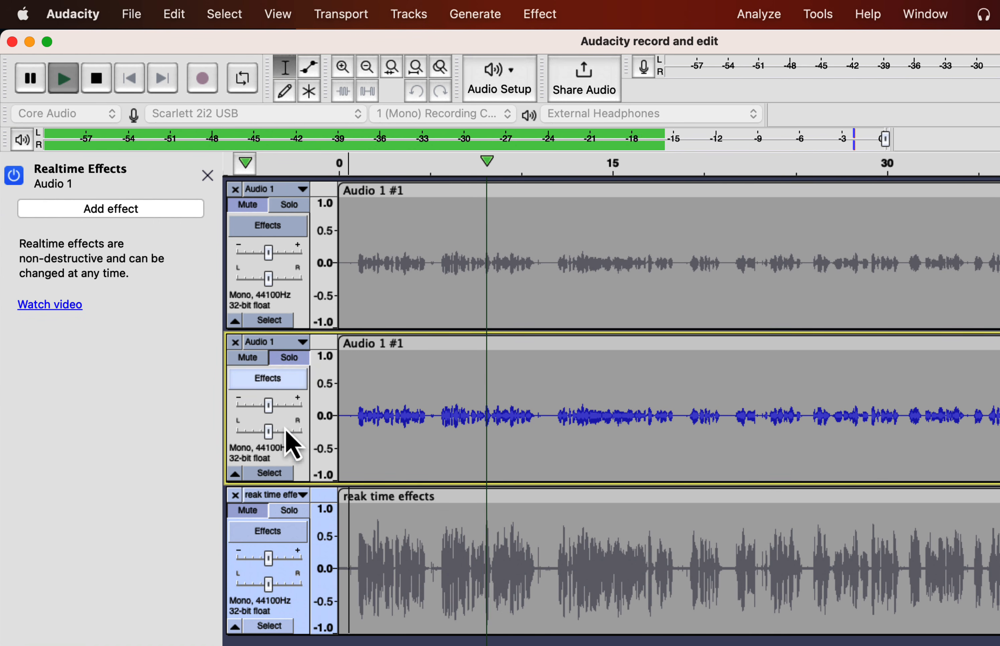
{"action": "left_click", "coordinate": [291, 516]}
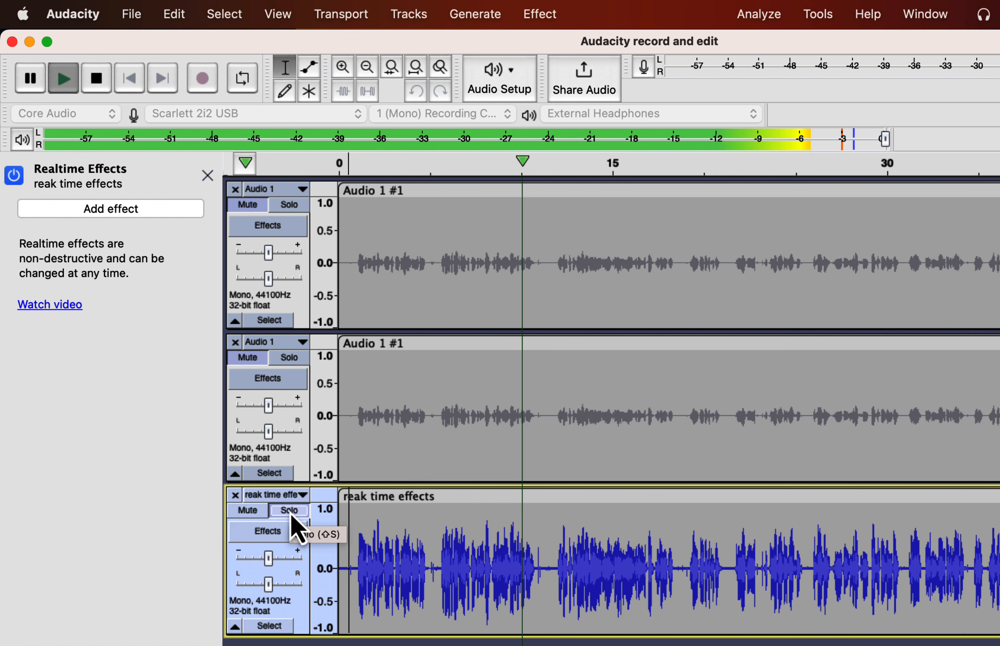
{"action": "left_click", "coordinate": [294, 360]}
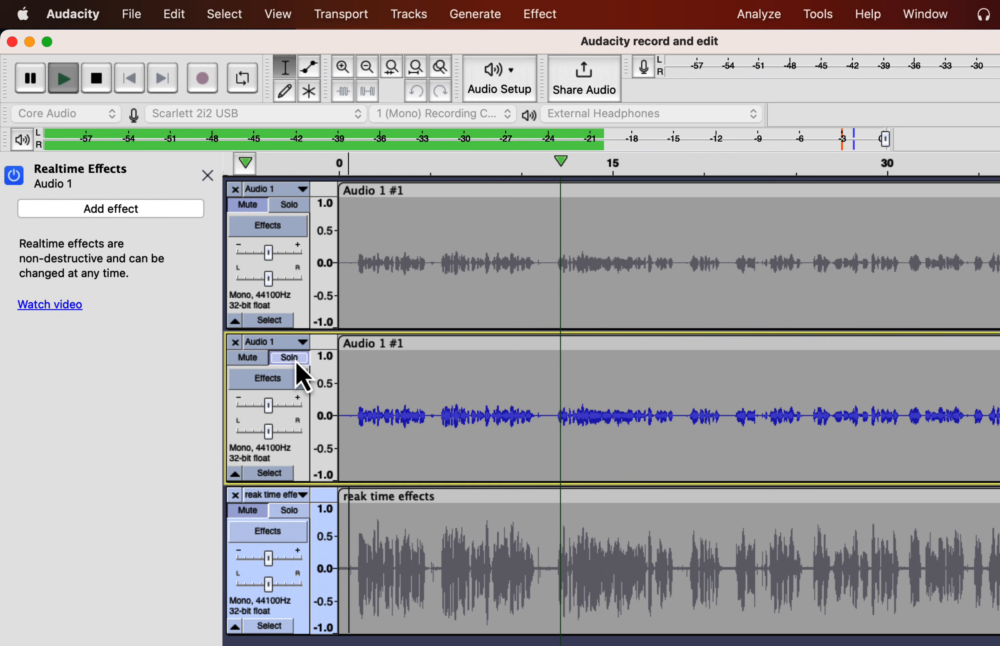
{"action": "left_click", "coordinate": [291, 205]}
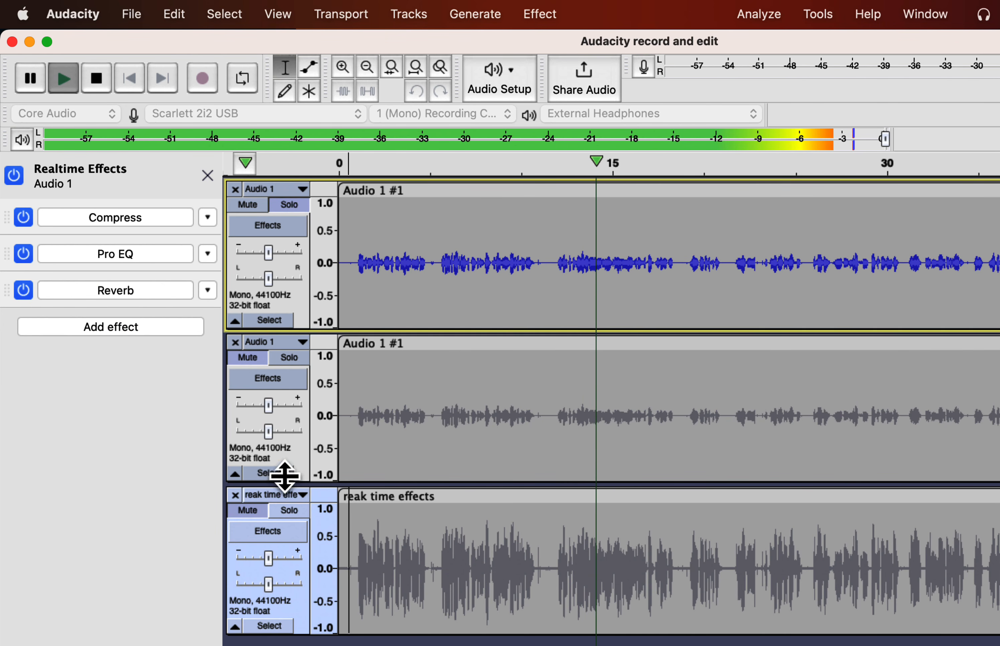
{"action": "left_click", "coordinate": [288, 517]}
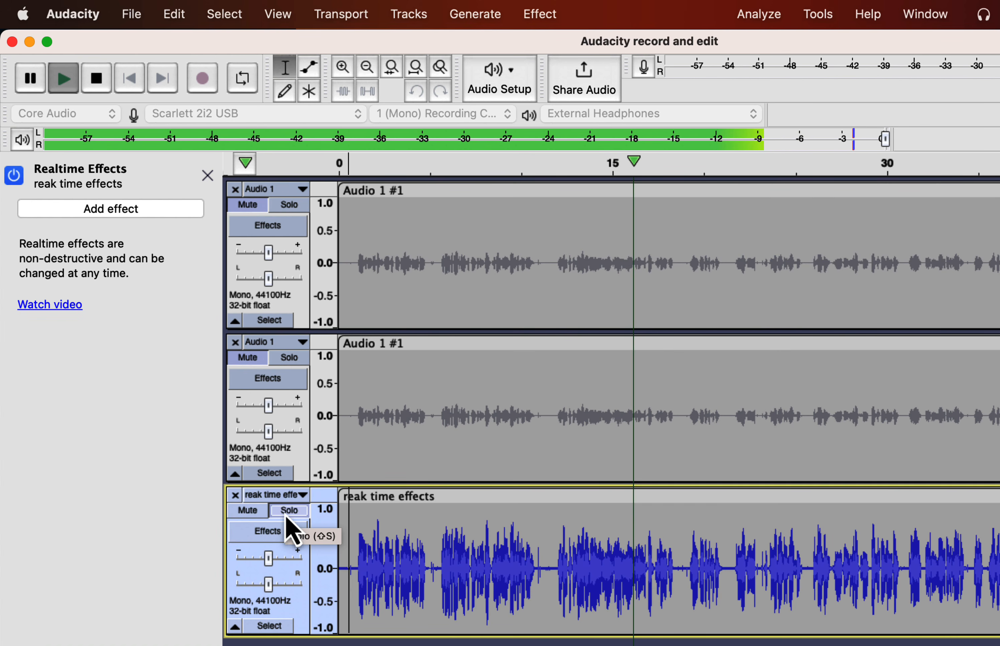
{"action": "key", "text": "space"}
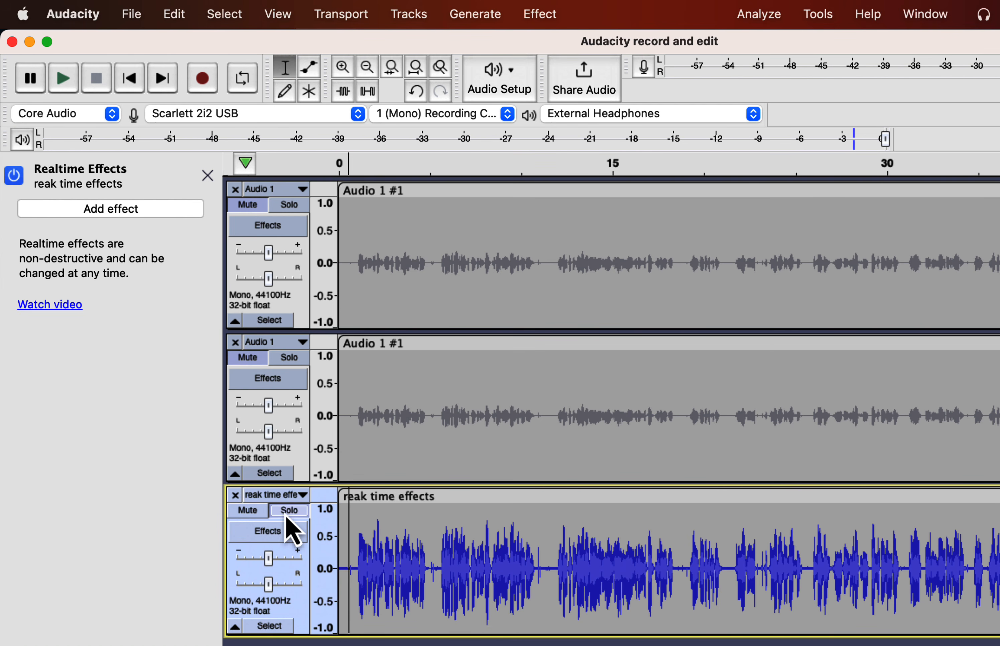
Select and solo the upper Audio 1 track and apply its realtime effects with Mix and Render.
{"action": "left_click", "coordinate": [382, 243]}
{"action": "left_click", "coordinate": [289, 206]}
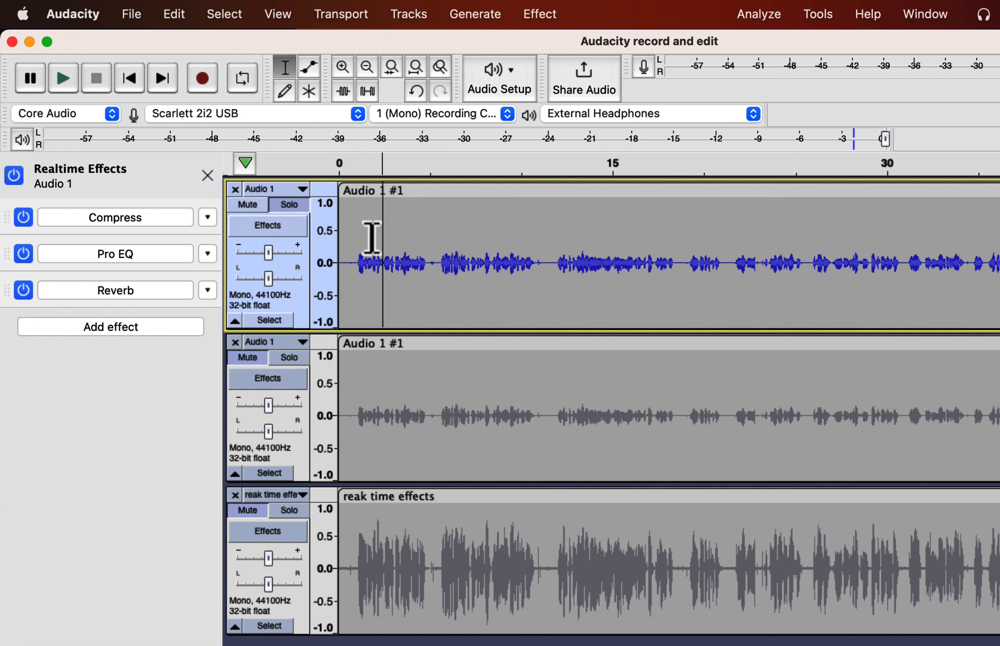
{"action": "left_click", "coordinate": [419, 15]}
{"action": "mouse_move", "coordinate": [425, 78]}
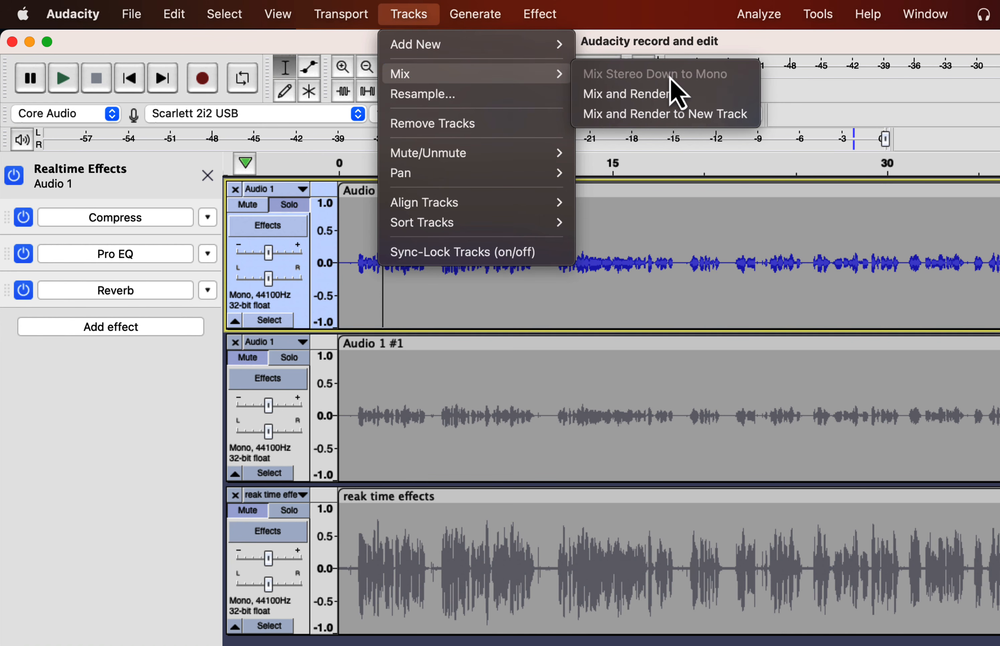
{"action": "left_click", "coordinate": [669, 102]}
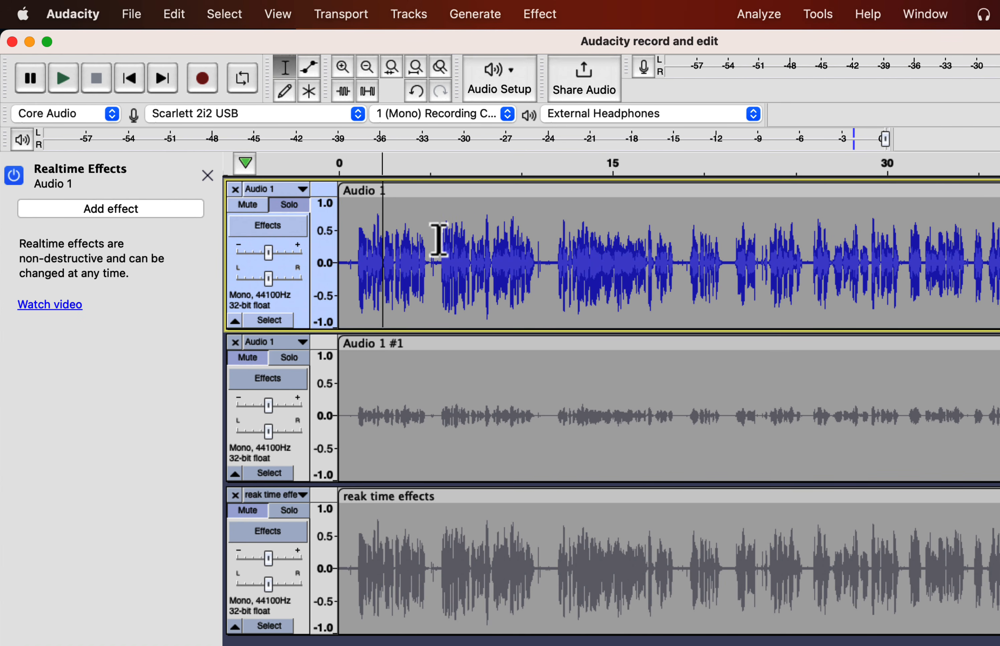
Select the opening section on the rendered Audio 1 and on the reak time effects track for comparison, and unmute the imported track.
{"action": "left_click_drag", "start_coordinate": [355, 242], "coordinate": [441, 245]}
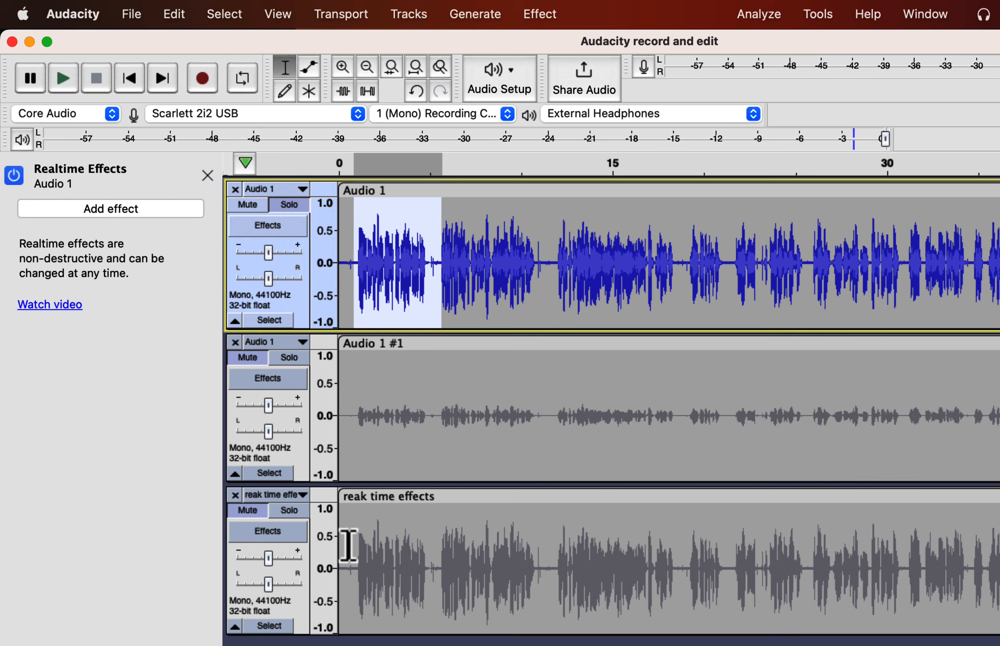
{"action": "left_click_drag", "start_coordinate": [348, 543], "coordinate": [437, 549]}
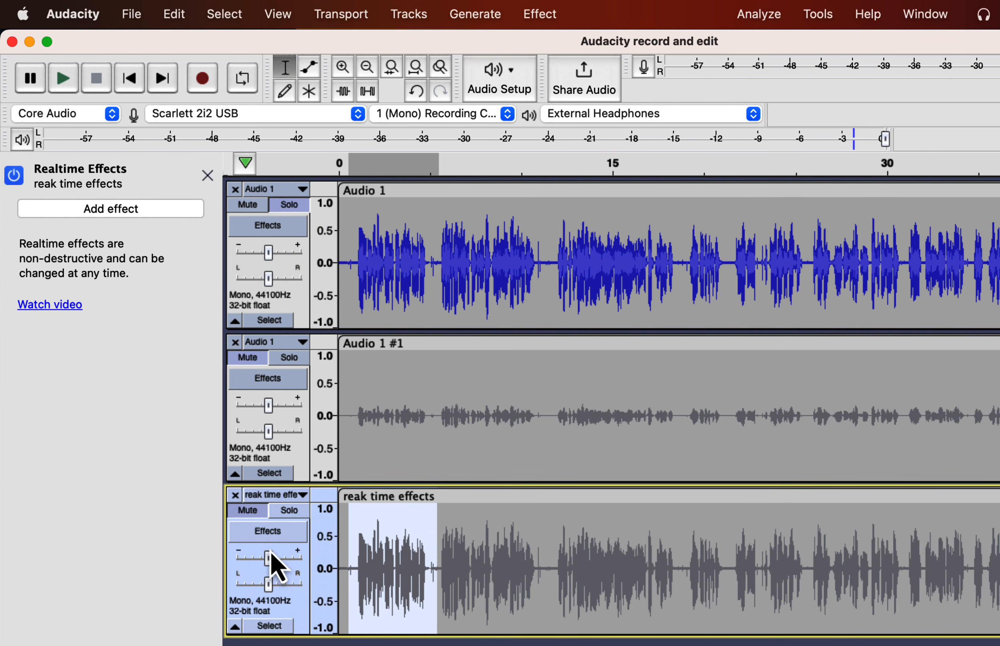
{"action": "left_click", "coordinate": [248, 512]}
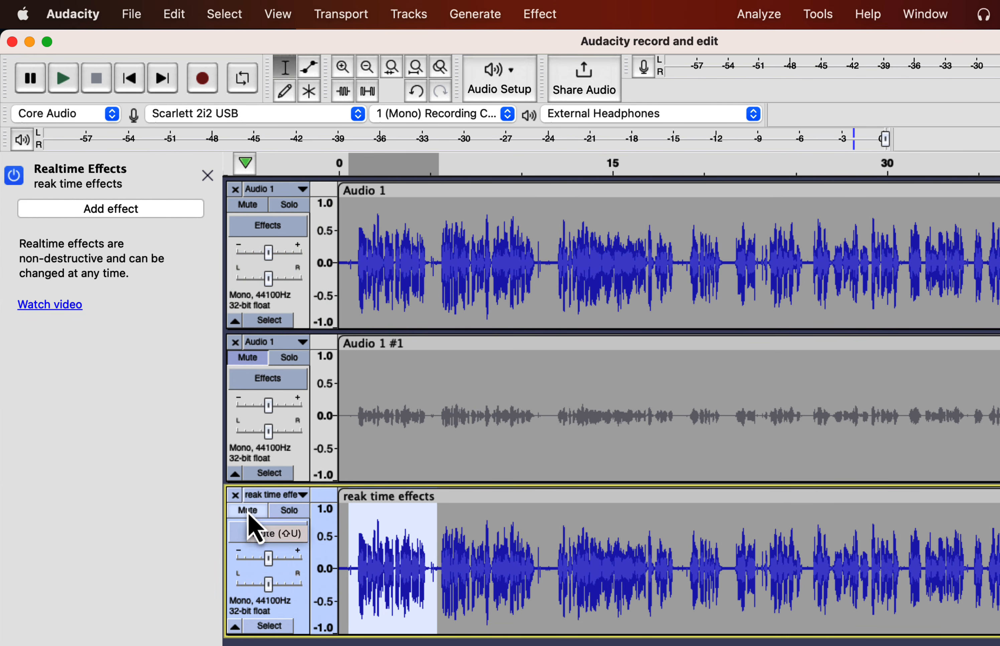
{"action": "left_click", "coordinate": [419, 263]}
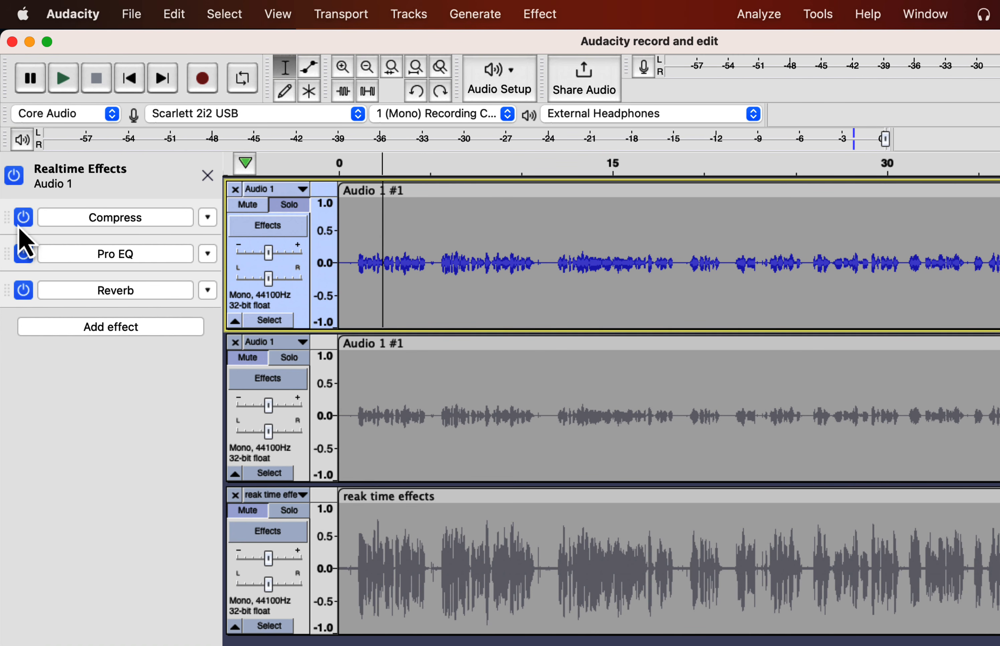
Move Reverb above Compress so it comes first in Audio 1's realtime effects chain.
{"action": "mouse_move", "coordinate": [8, 230]}
{"action": "left_mouse_down"}
{"action": "mouse_move", "coordinate": [12, 290]}
{"action": "mouse_move", "coordinate": [15, 240]}
{"action": "left_mouse_up"}
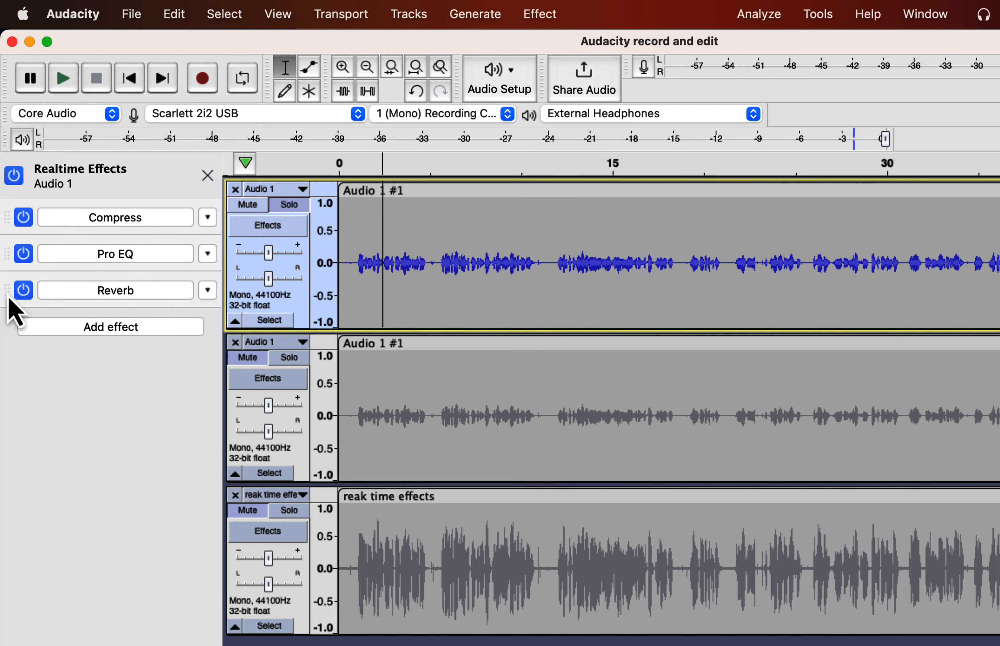
{"action": "left_click_drag", "start_coordinate": [8, 292], "coordinate": [10, 228]}
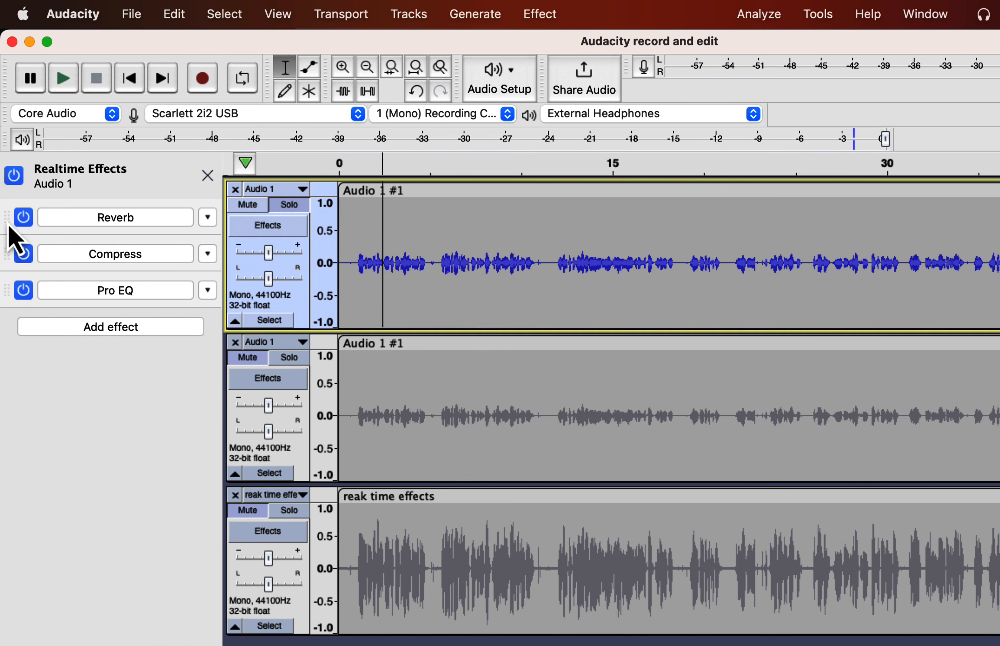
Open the Plugin Manager, look through the full effects list, select Pro EQ, and filter the list to disabled plugins.
{"action": "left_click", "coordinate": [534, 21]}
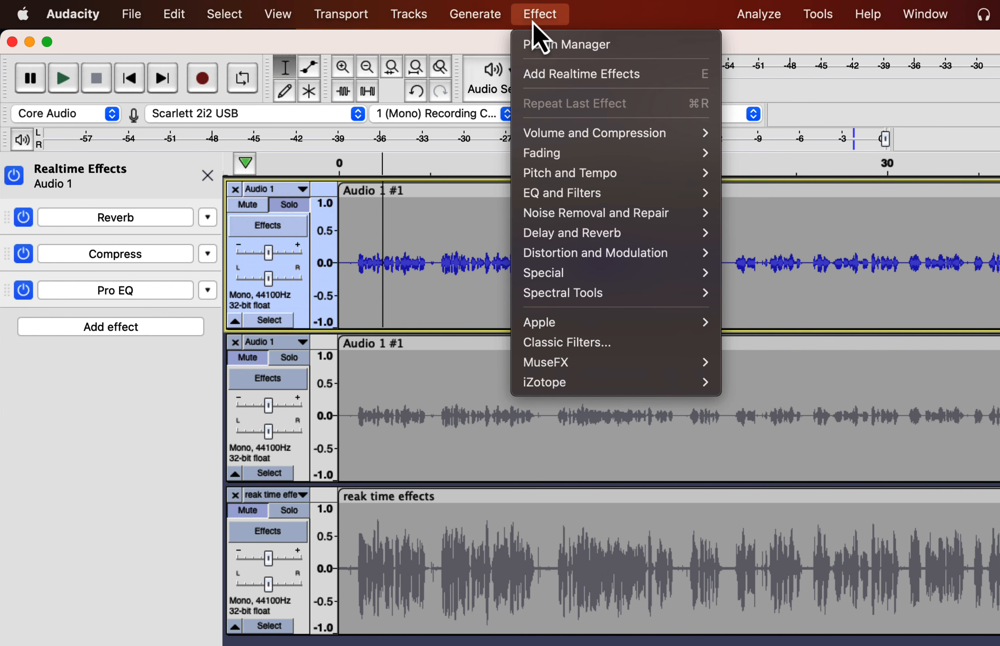
{"action": "left_click", "coordinate": [546, 46]}
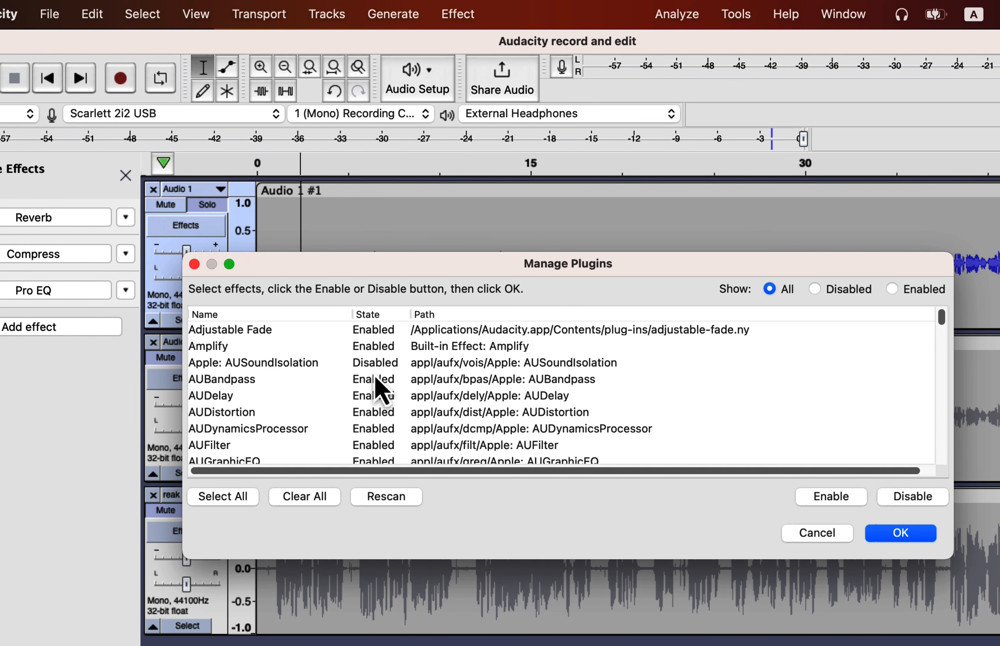
{"action": "scroll", "coordinate": [375, 381], "scroll_direction": "down", "scroll_amount": 1}
{"action": "scroll", "coordinate": [376, 381], "scroll_direction": "down", "scroll_amount": 20}
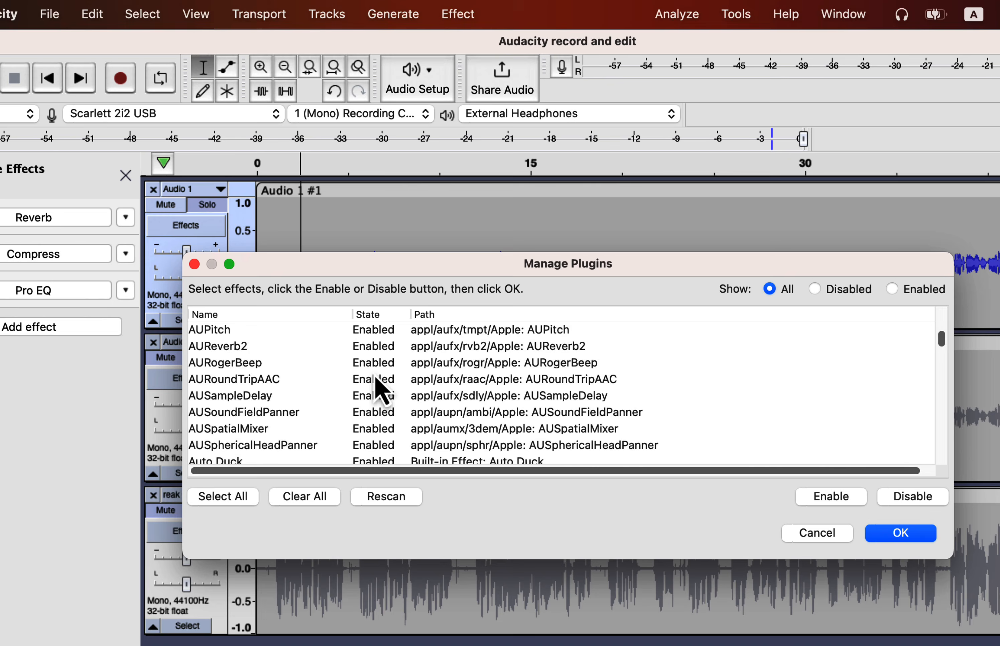
{"action": "scroll", "coordinate": [380, 390], "scroll_direction": "down", "scroll_amount": 20}
{"action": "scroll", "coordinate": [380, 391], "scroll_direction": "up", "scroll_amount": 20}
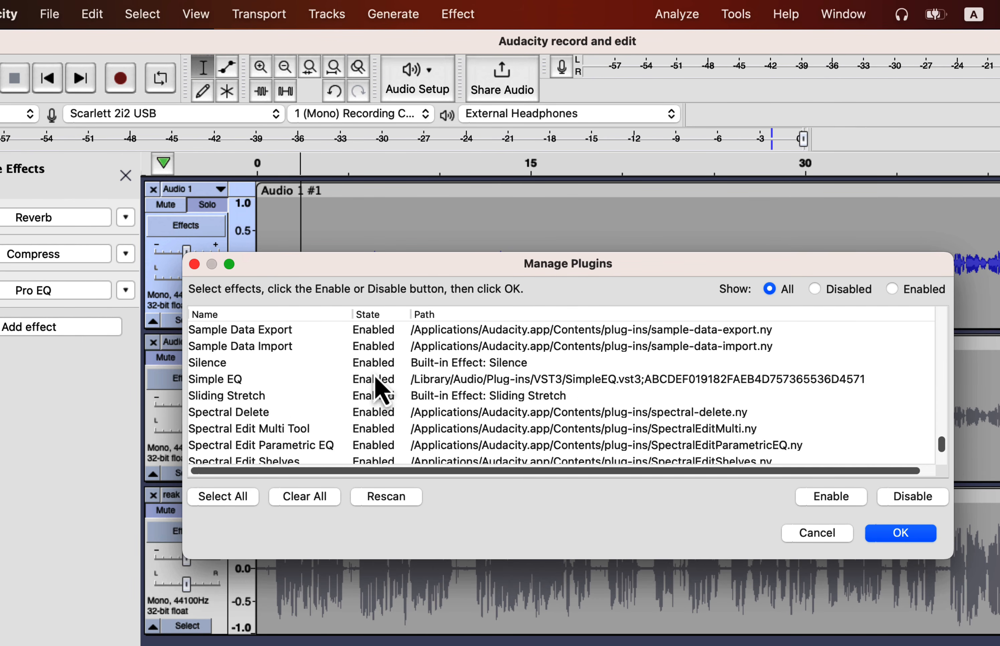
{"action": "scroll", "coordinate": [381, 391], "scroll_direction": "up", "scroll_amount": 10}
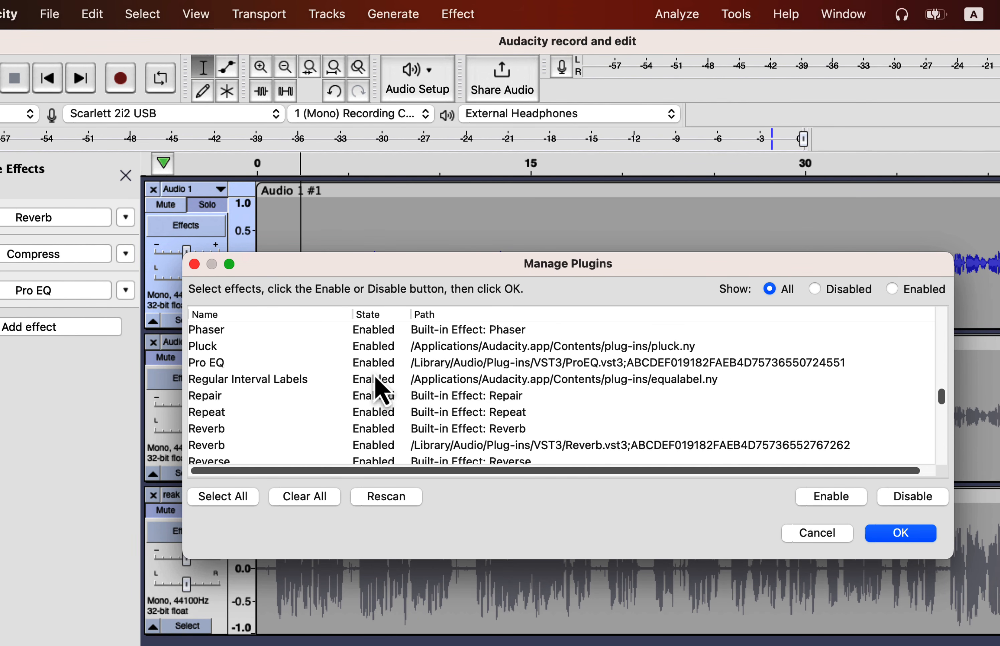
{"action": "left_click", "coordinate": [384, 333]}
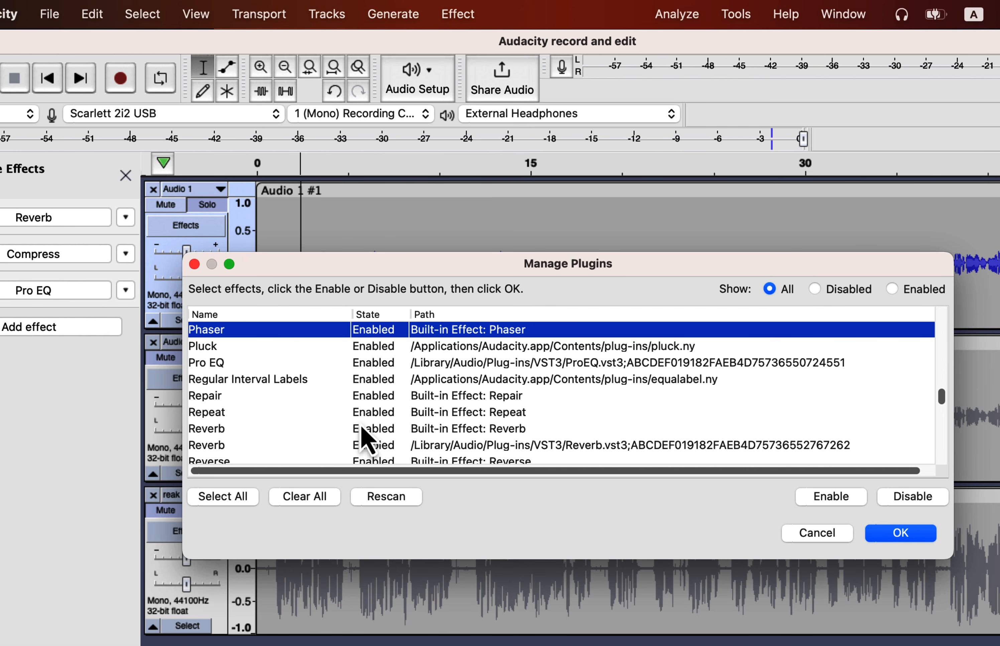
{"action": "left_click", "coordinate": [290, 364]}
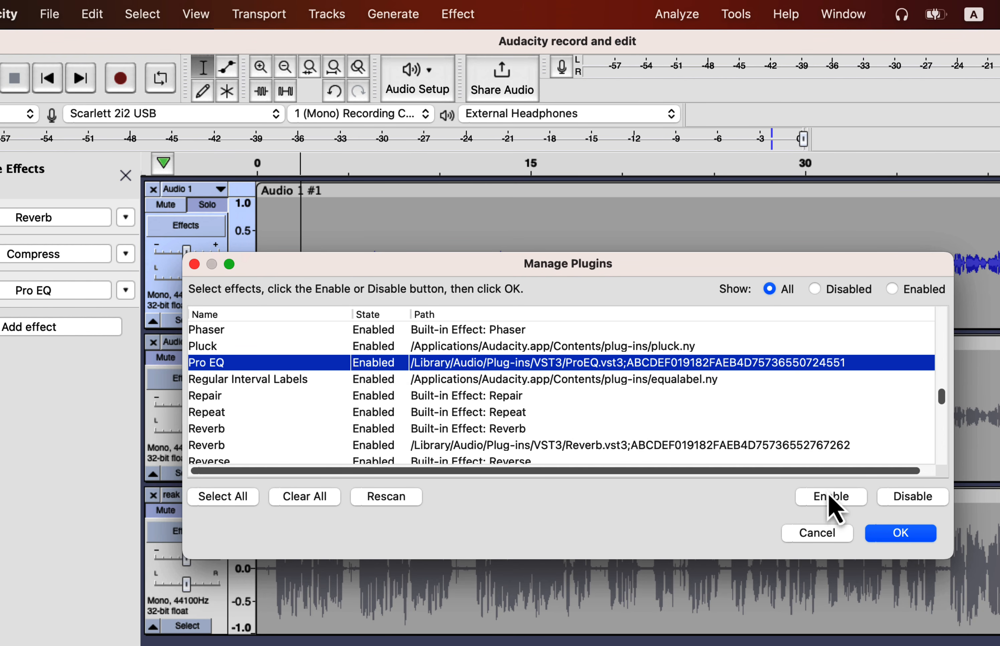
{"action": "left_click", "coordinate": [829, 295]}
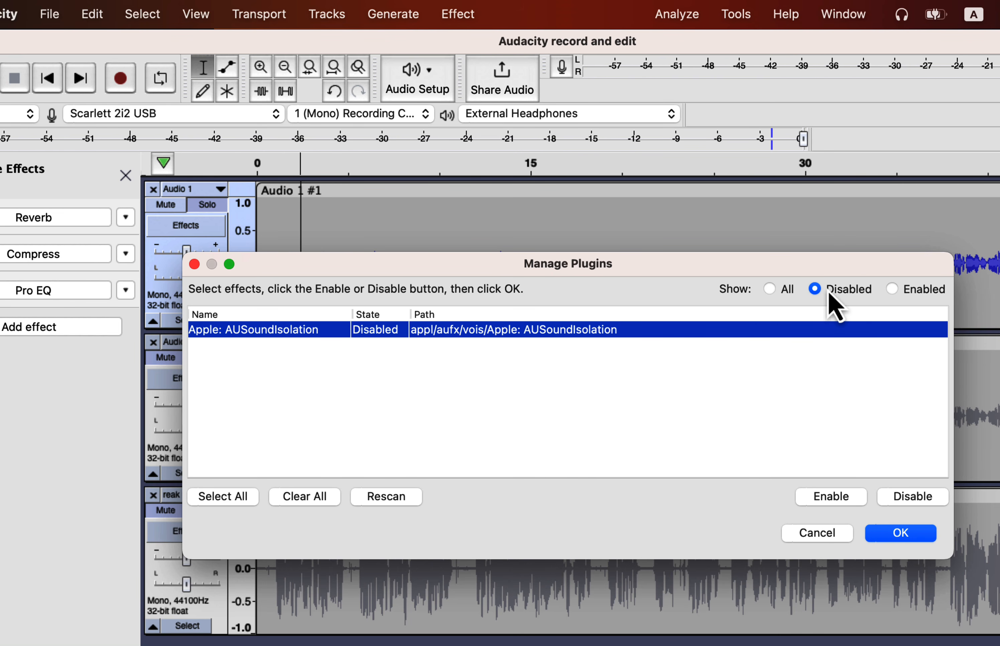
Enable the disabled Apple: AUSoundIsolation plugin, show all plugins again and close the Plugin Manager.
{"action": "left_click", "coordinate": [817, 496]}
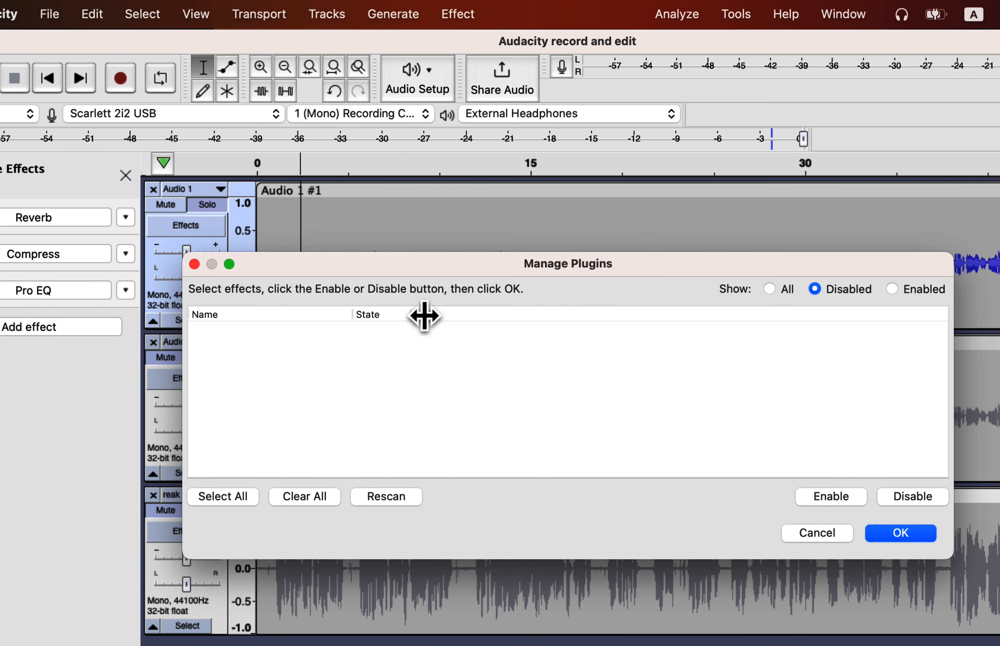
{"action": "left_click", "coordinate": [770, 290]}
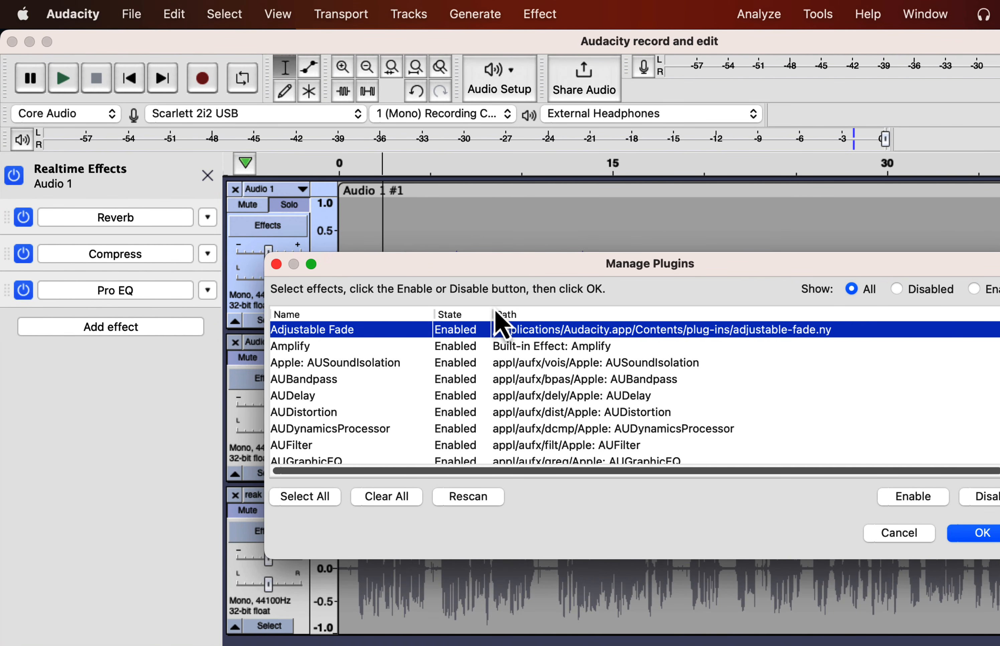
{"action": "left_click", "coordinate": [276, 264]}
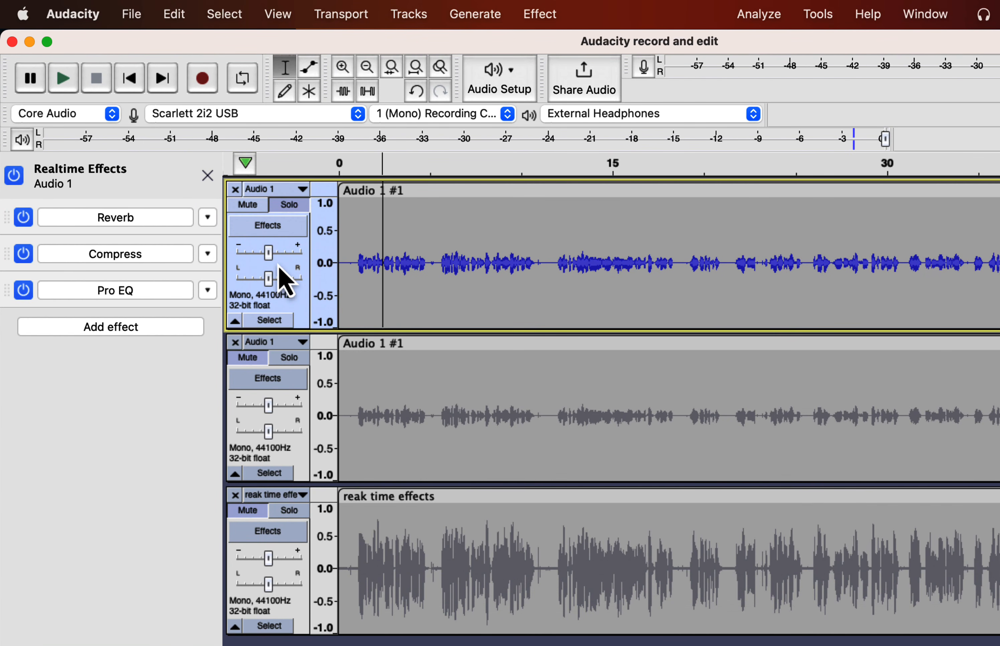
Open the Audacity Plugins website through the realtime effects' Get more effects option and browse its Equalizer plugins.
{"action": "left_click", "coordinate": [126, 330]}
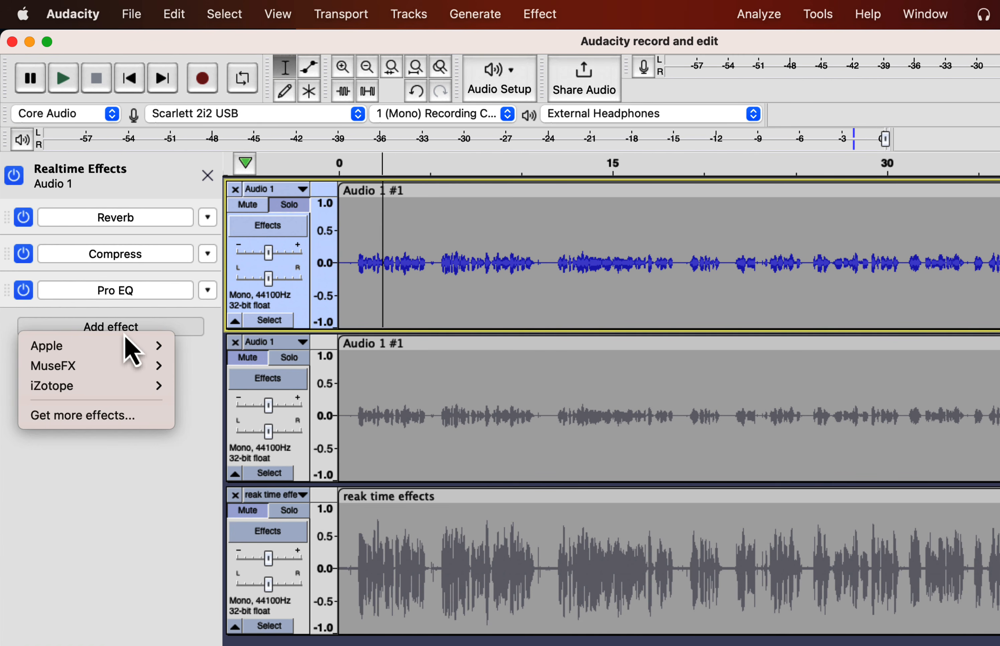
{"action": "left_click", "coordinate": [116, 425]}
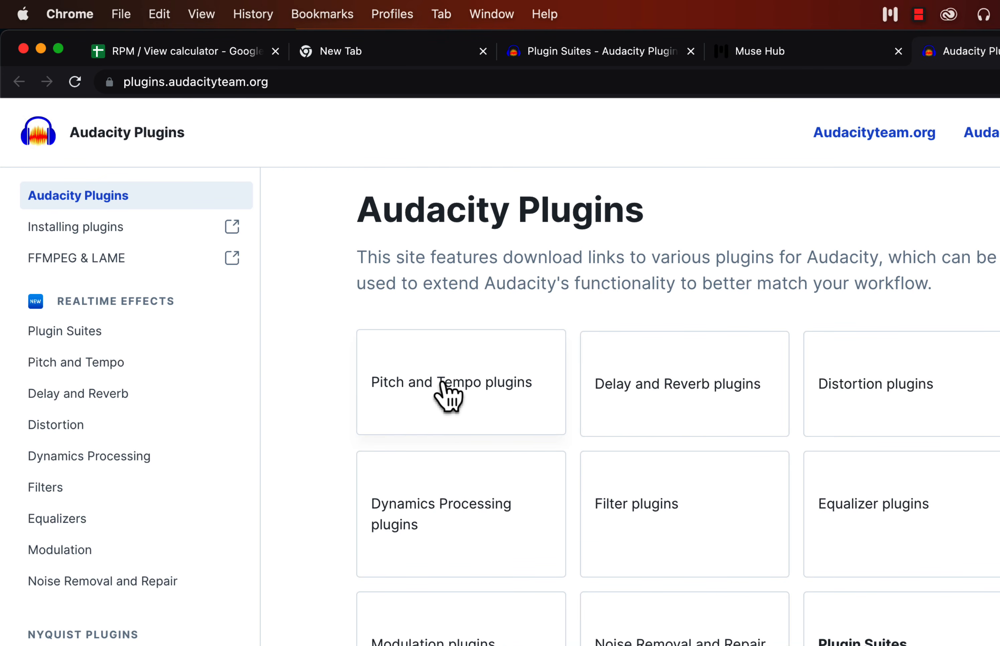
{"action": "left_click", "coordinate": [829, 531]}
{"action": "scroll", "coordinate": [764, 483], "scroll_direction": "down", "scroll_amount": 6}
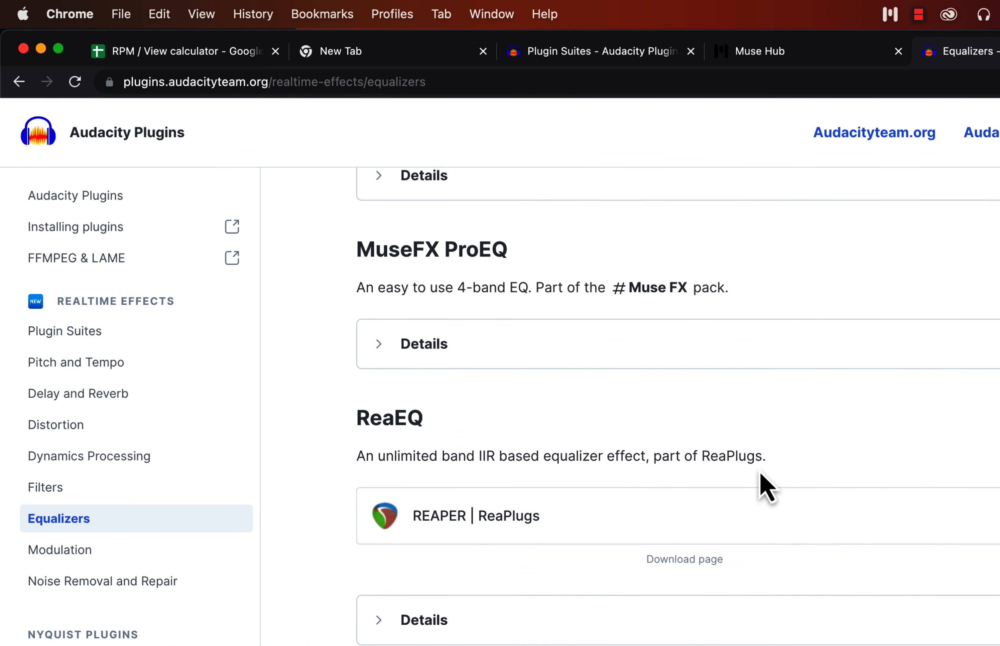
Read the details of the ReaEQ and Voxengo Marvel GEQ equalizers and look over the plugins listed below them.
{"action": "left_click", "coordinate": [389, 607]}
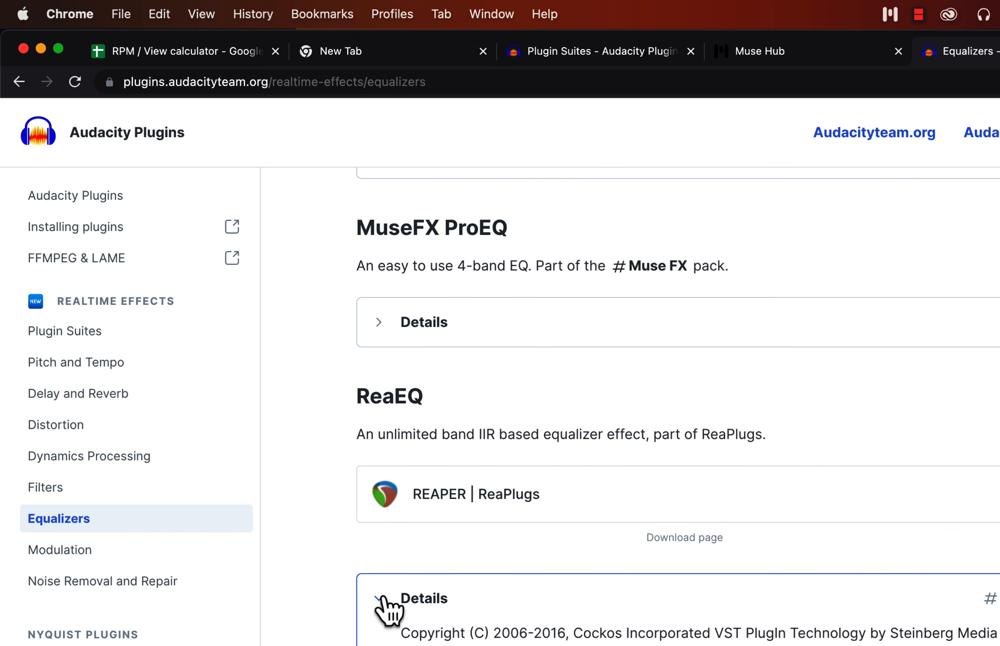
{"action": "scroll", "coordinate": [384, 613], "scroll_direction": "down", "scroll_amount": 10}
{"action": "scroll", "coordinate": [384, 605], "scroll_direction": "down", "scroll_amount": 9}
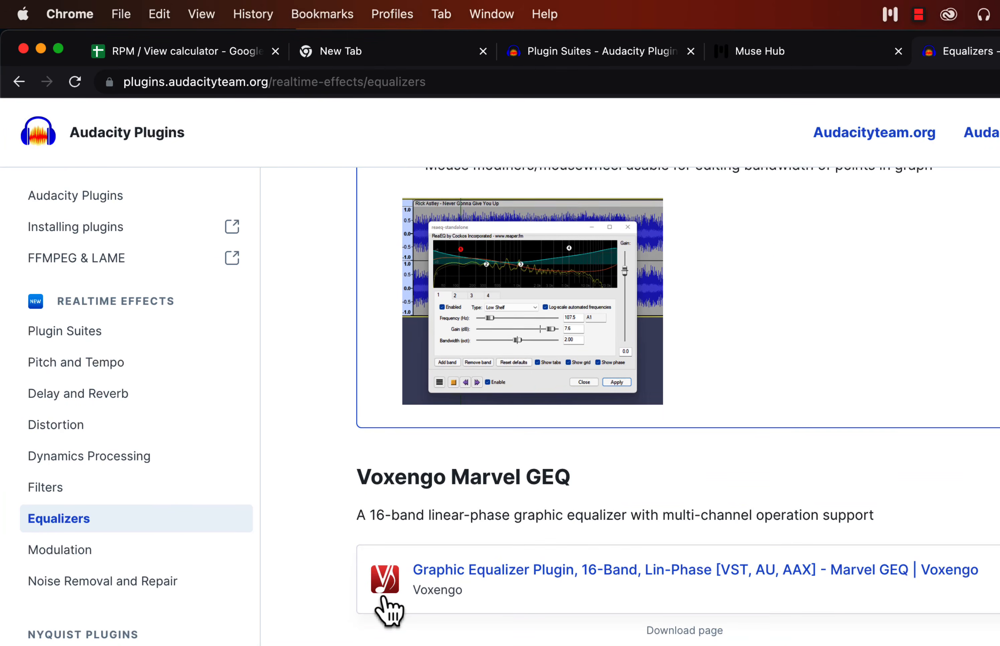
{"action": "left_click", "coordinate": [376, 594]}
{"action": "scroll", "coordinate": [376, 606], "scroll_direction": "down", "scroll_amount": 16}
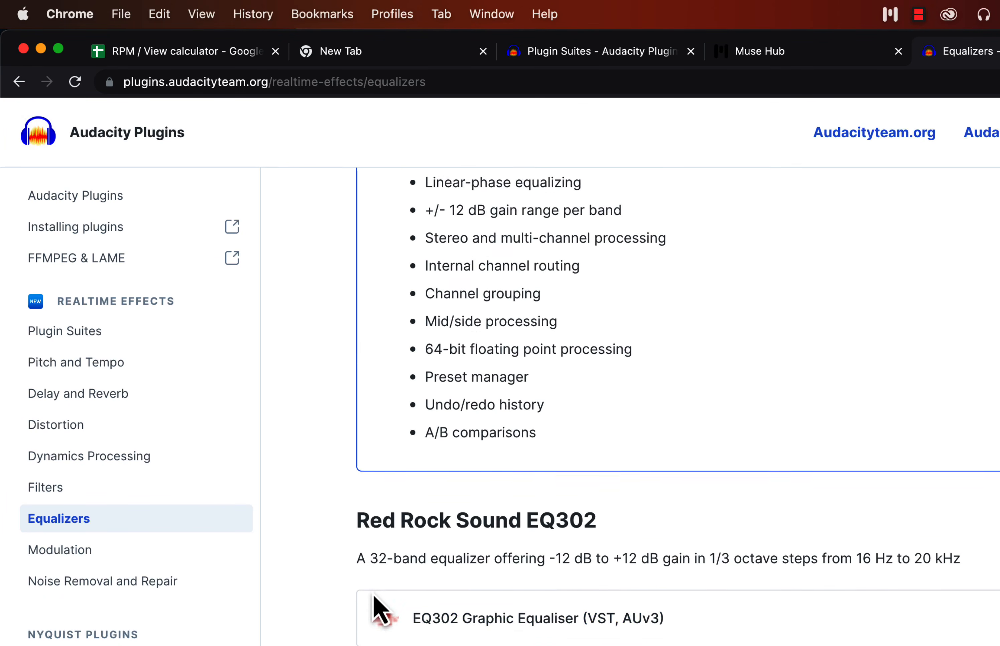
{"action": "scroll", "coordinate": [361, 621], "scroll_direction": "down", "scroll_amount": 1}
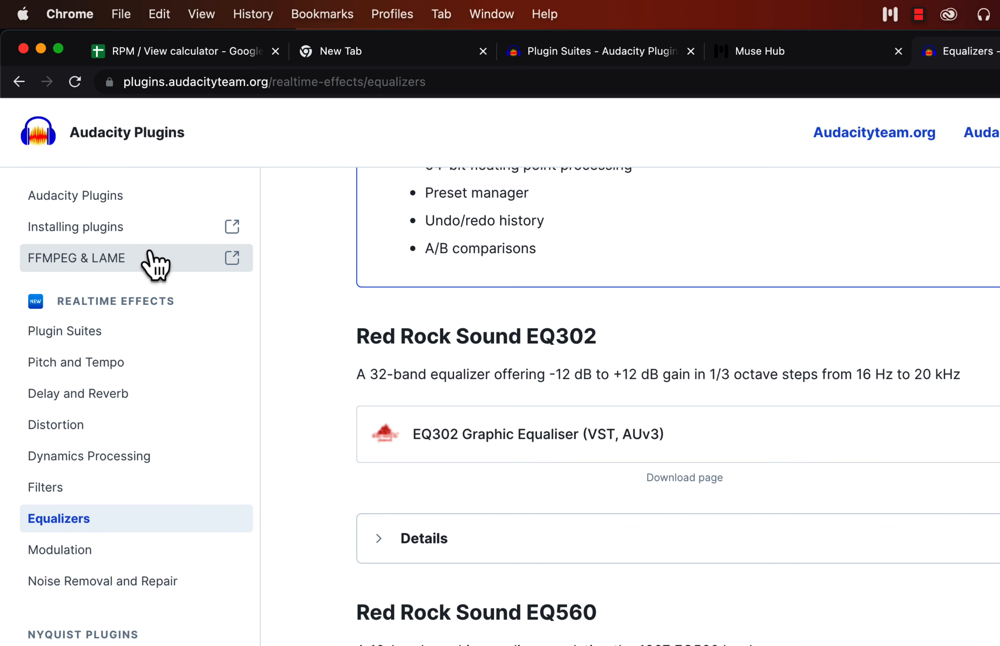
Open the Installing plugins guide and look up the manual installation locations for macOS and Linux.
{"action": "left_click", "coordinate": [134, 228]}
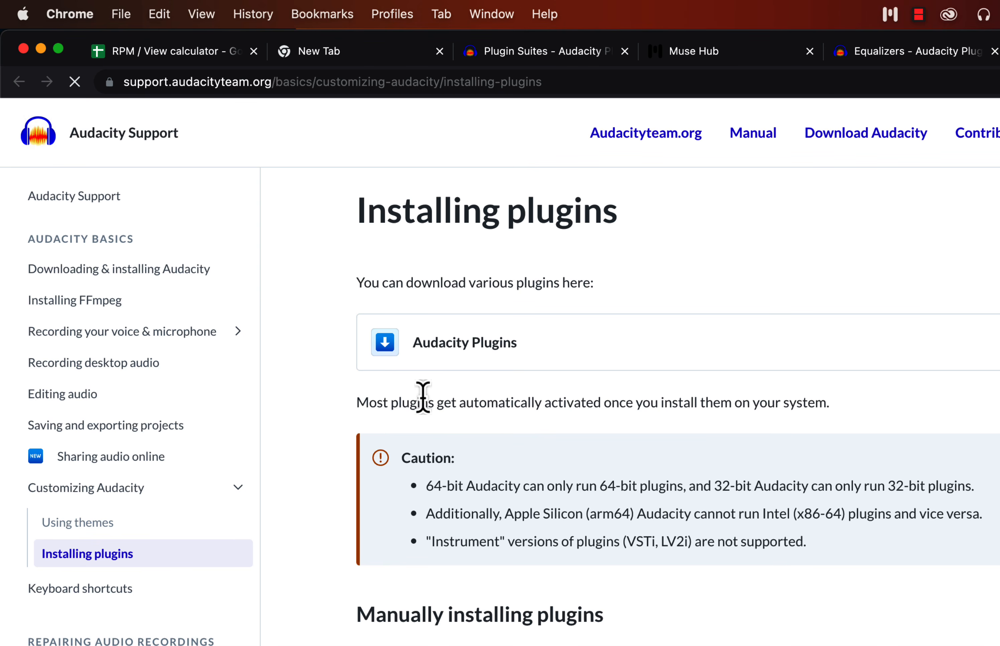
{"action": "scroll", "coordinate": [423, 408], "scroll_direction": "down", "scroll_amount": 6}
{"action": "scroll", "coordinate": [422, 397], "scroll_direction": "down", "scroll_amount": 3}
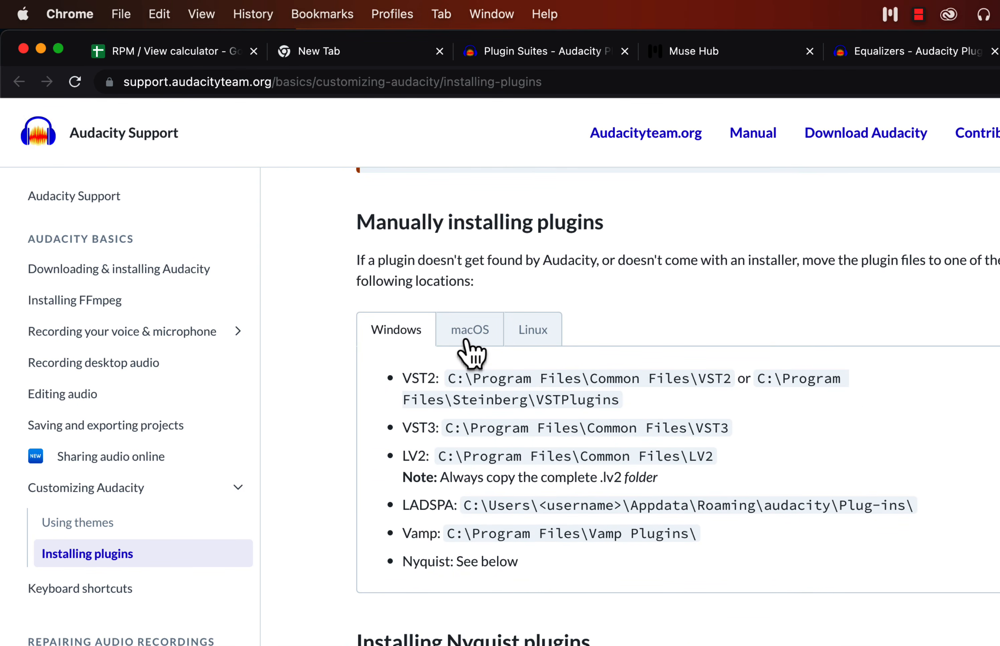
{"action": "left_click", "coordinate": [469, 352]}
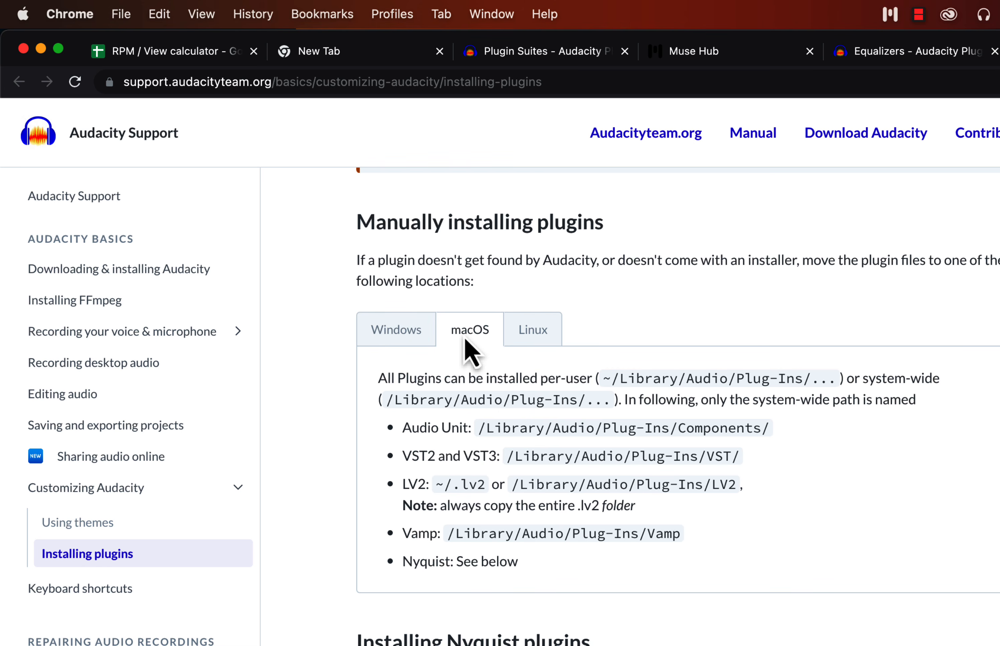
{"action": "left_click", "coordinate": [523, 331]}
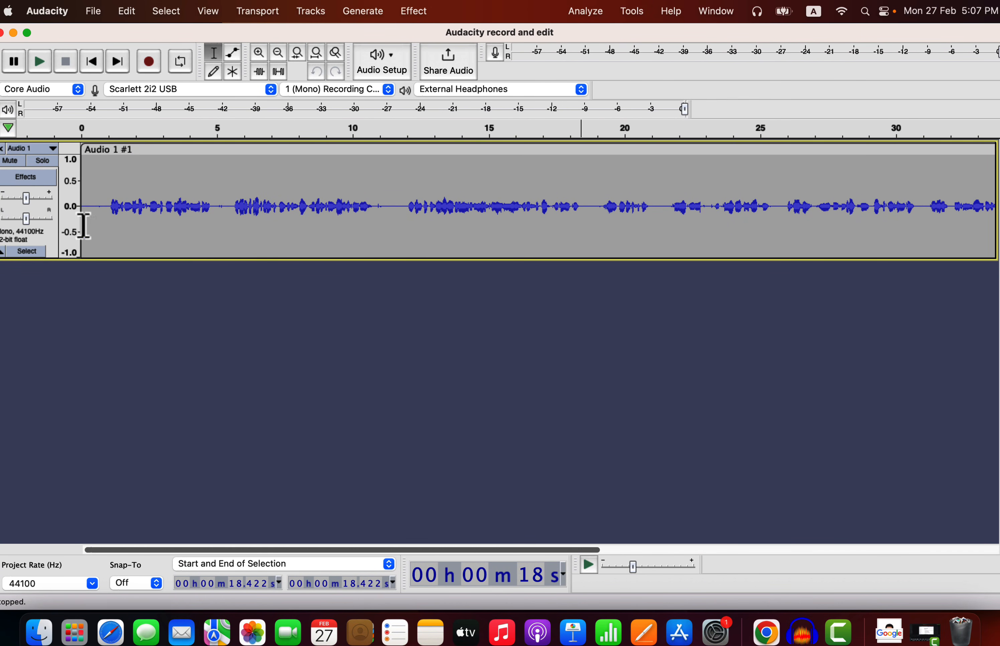
Back in Audacity, record a short take on the existing Audio 1 track, appended after its first clip.
{"action": "left_click", "coordinate": [126, 197]}
{"action": "scroll", "coordinate": [126, 197], "scroll_direction": "down", "scroll_amount": 2}
{"action": "scroll", "coordinate": [126, 196], "scroll_direction": "down", "scroll_amount": 2}
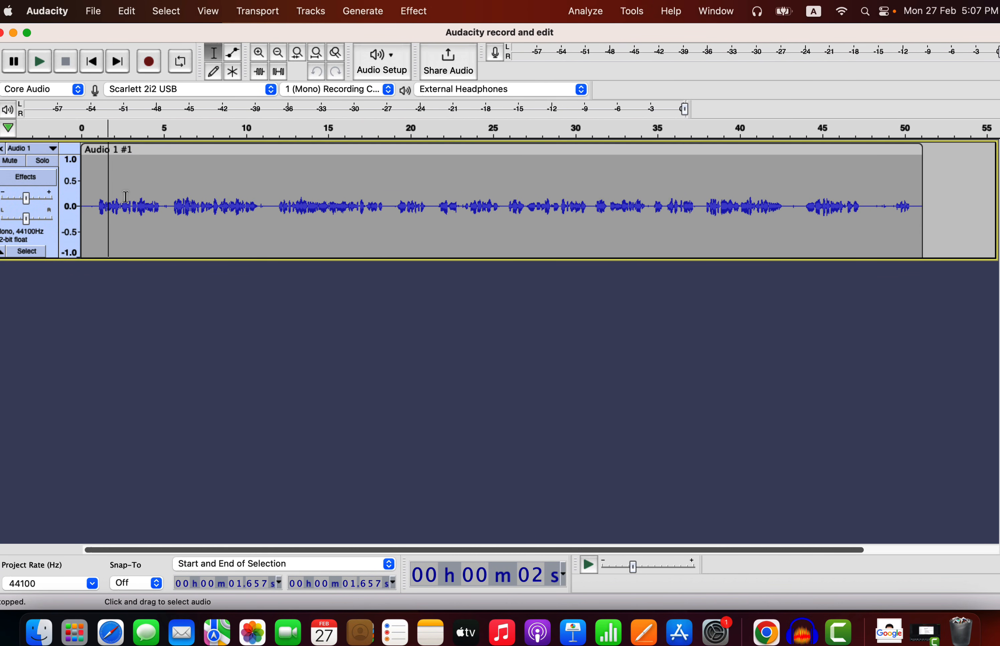
{"action": "left_click", "coordinate": [149, 62]}
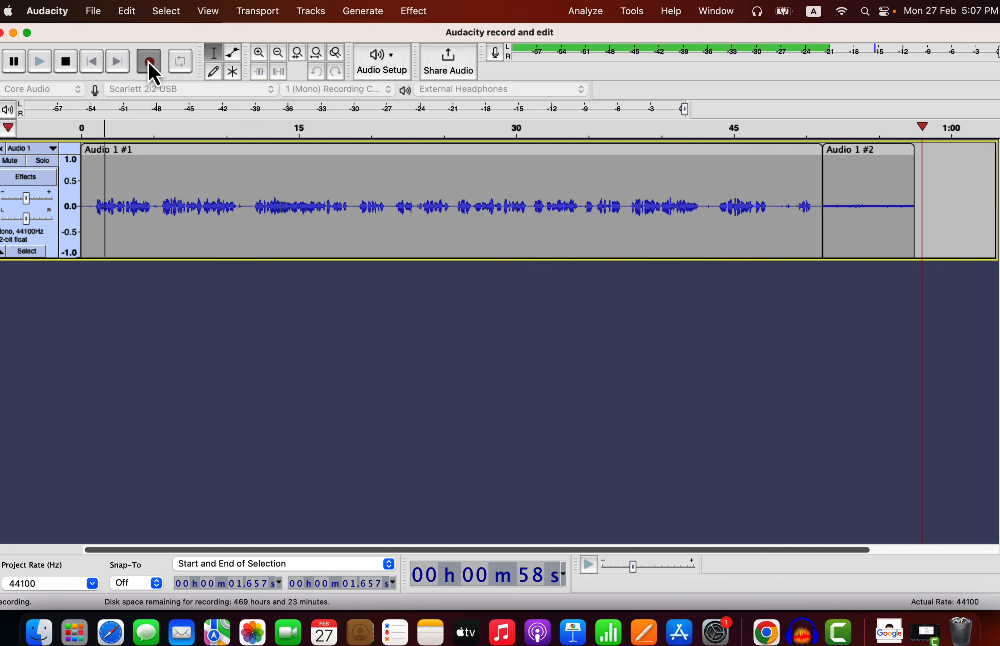
{"action": "left_click", "coordinate": [66, 62]}
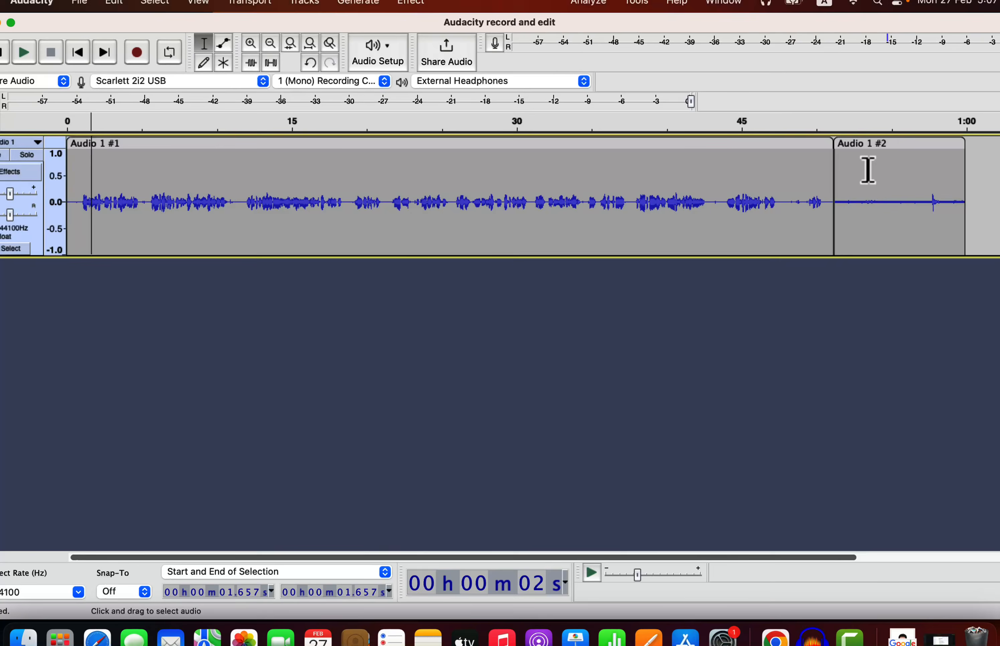
Move the newly recorded second clip slightly away from the first clip on Audio 1 and delete it.
{"action": "left_click_drag", "start_coordinate": [882, 141], "coordinate": [898, 143]}
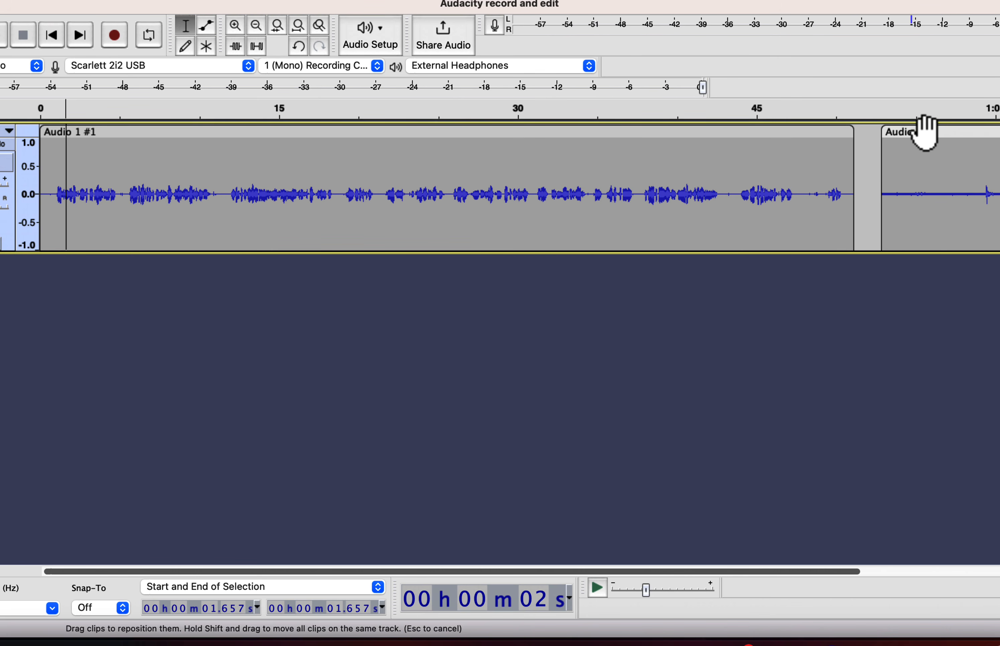
{"action": "left_click", "coordinate": [931, 133]}
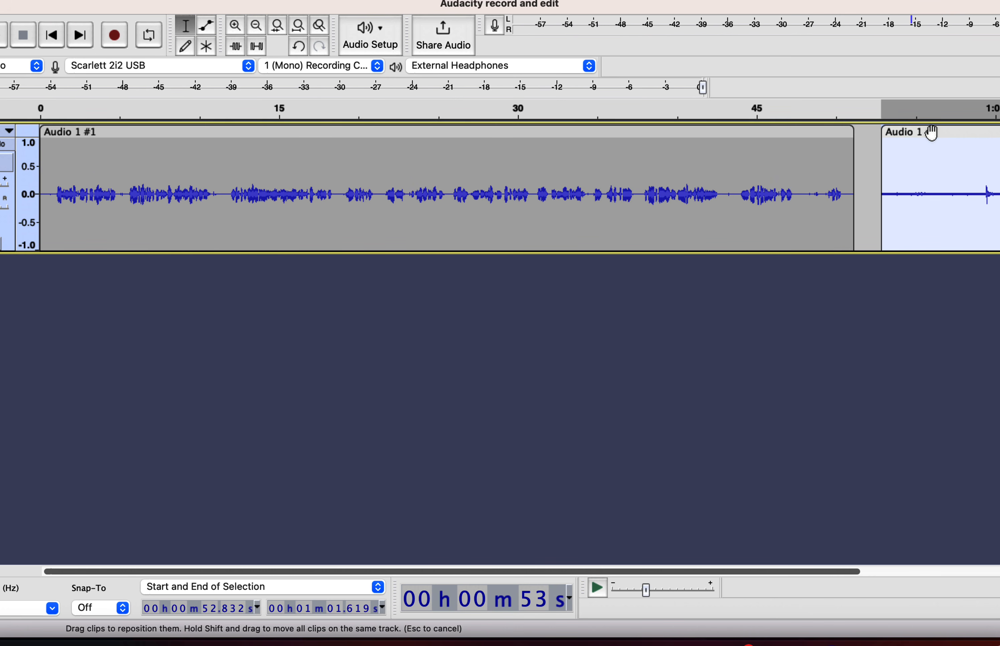
{"action": "key", "text": "Delete"}
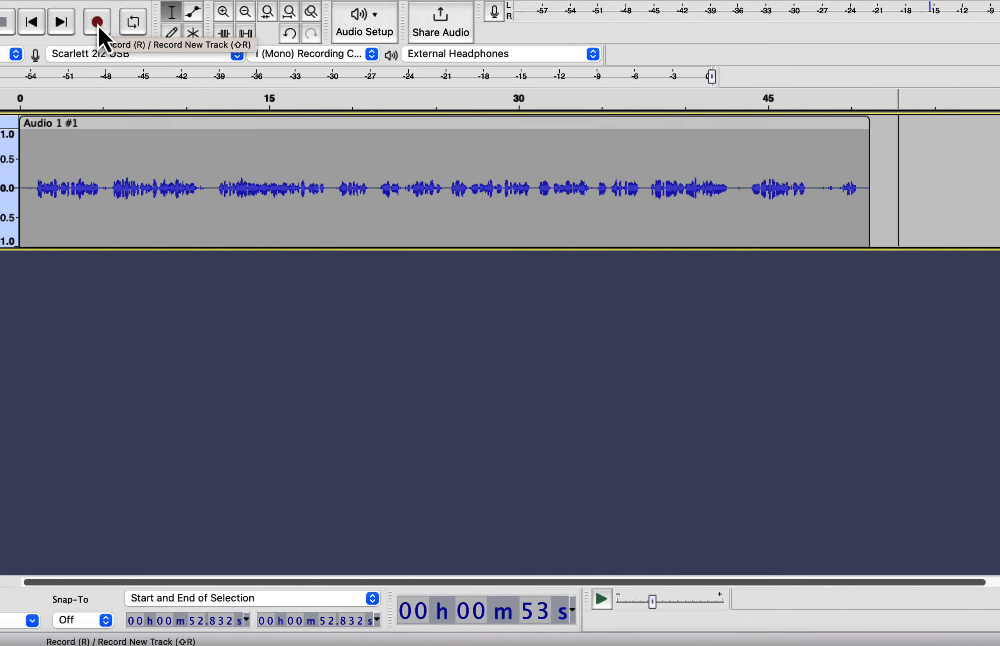
Record a short take on a new track from the cursor at 52.832 s and delete that track.
{"action": "left_click", "coordinate": [98, 25]}
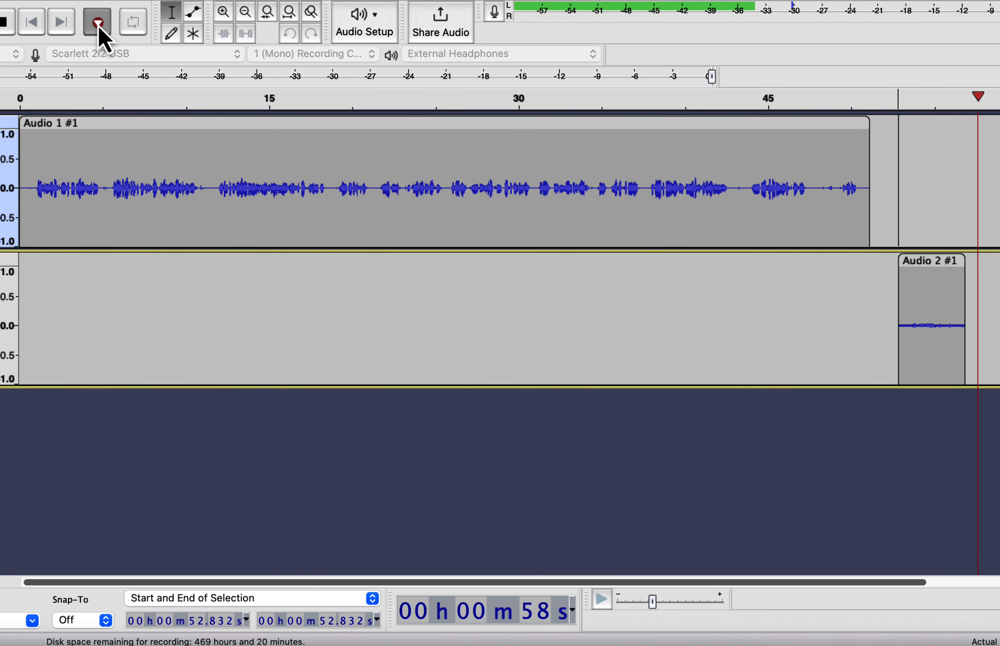
{"action": "key", "text": "space"}
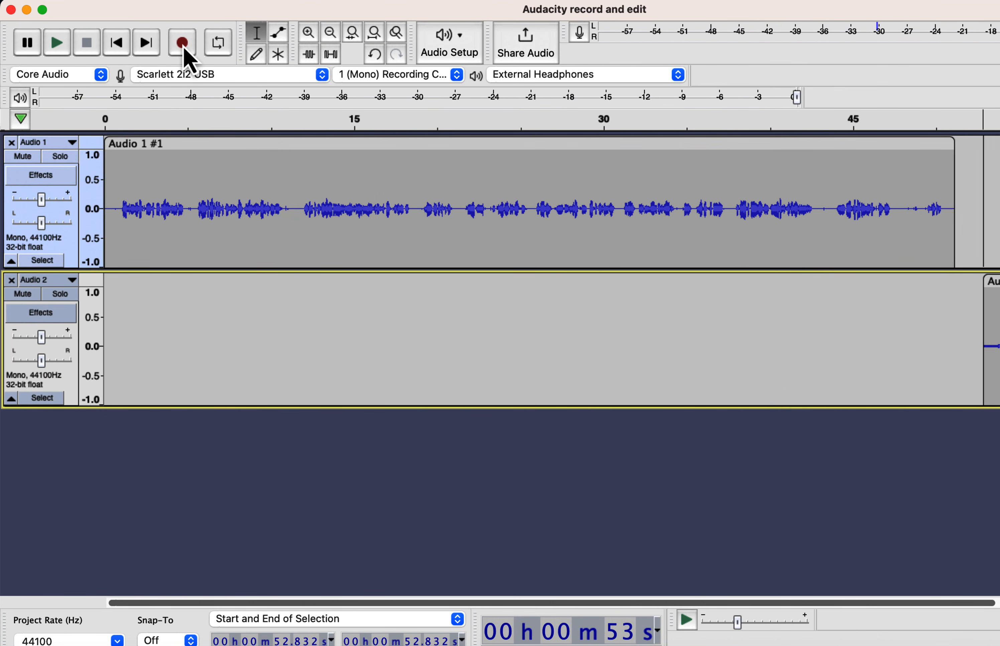
{"action": "left_click", "coordinate": [12, 280]}
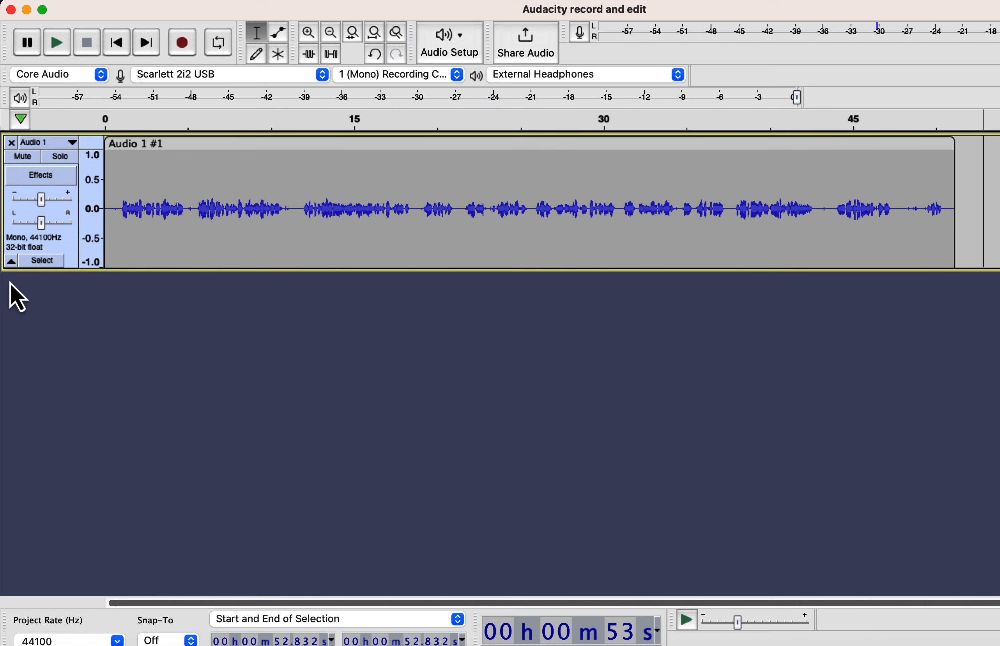
Record a take about 15 s long on a new track from the very start of the timeline and delete that track.
{"action": "left_click", "coordinate": [103, 263]}
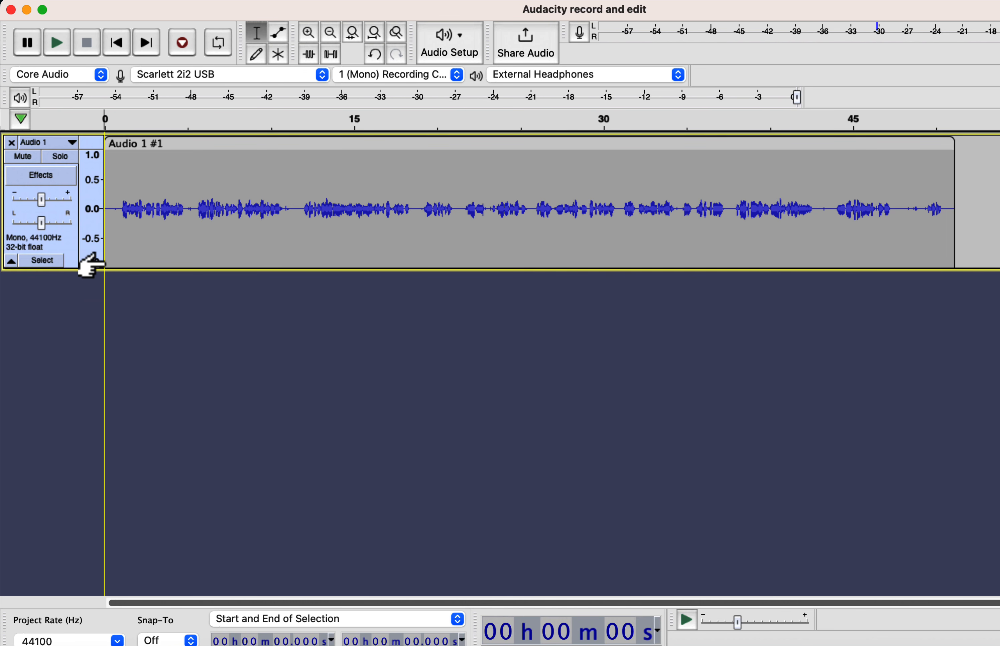
{"action": "key", "text": "r"}
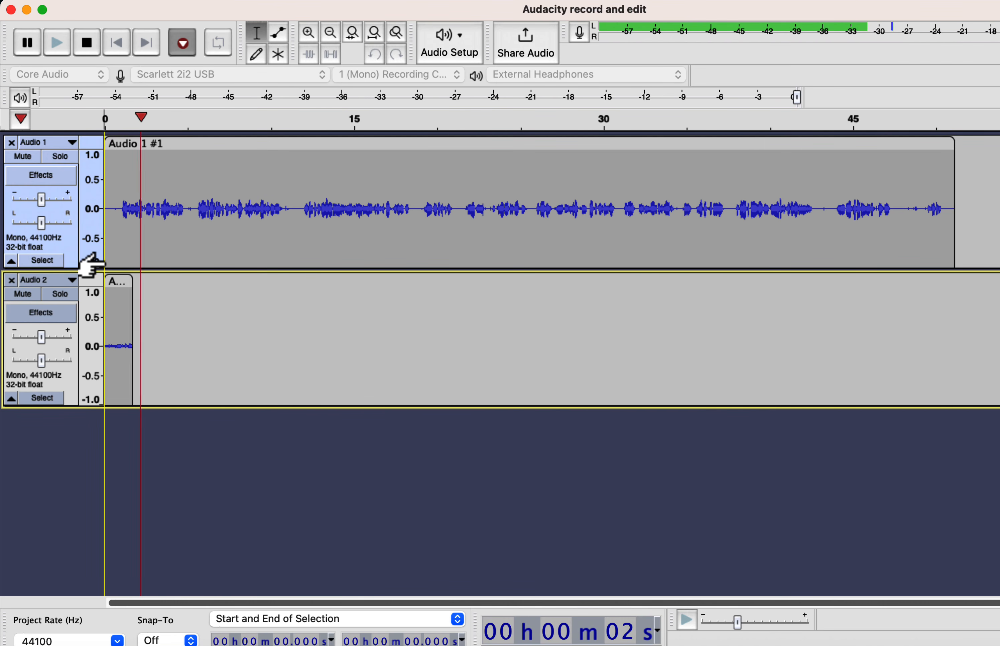
{"action": "key", "text": "space"}
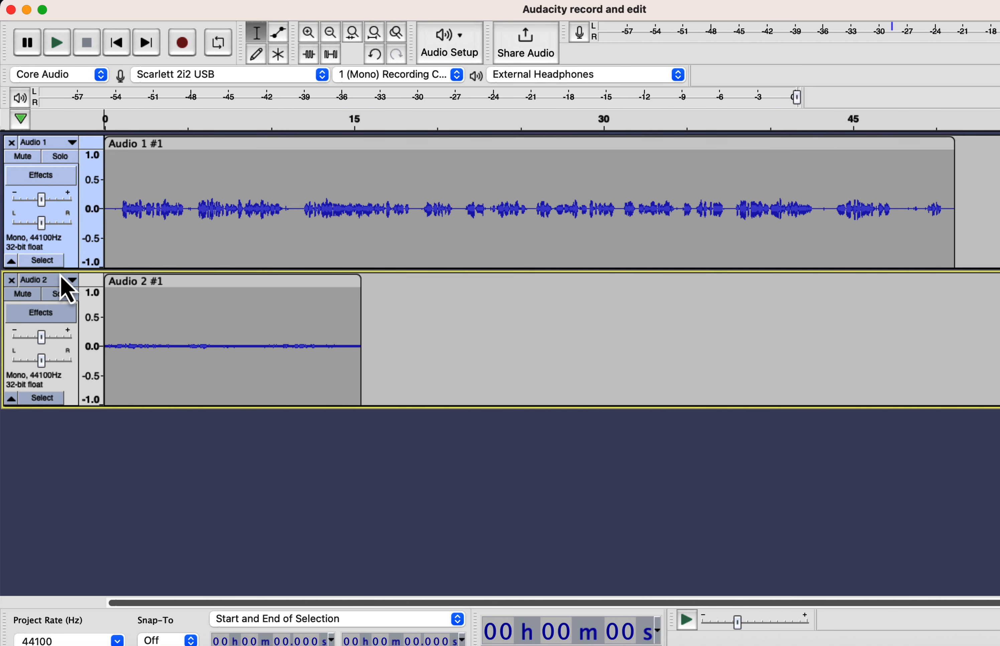
{"action": "left_click", "coordinate": [11, 280]}
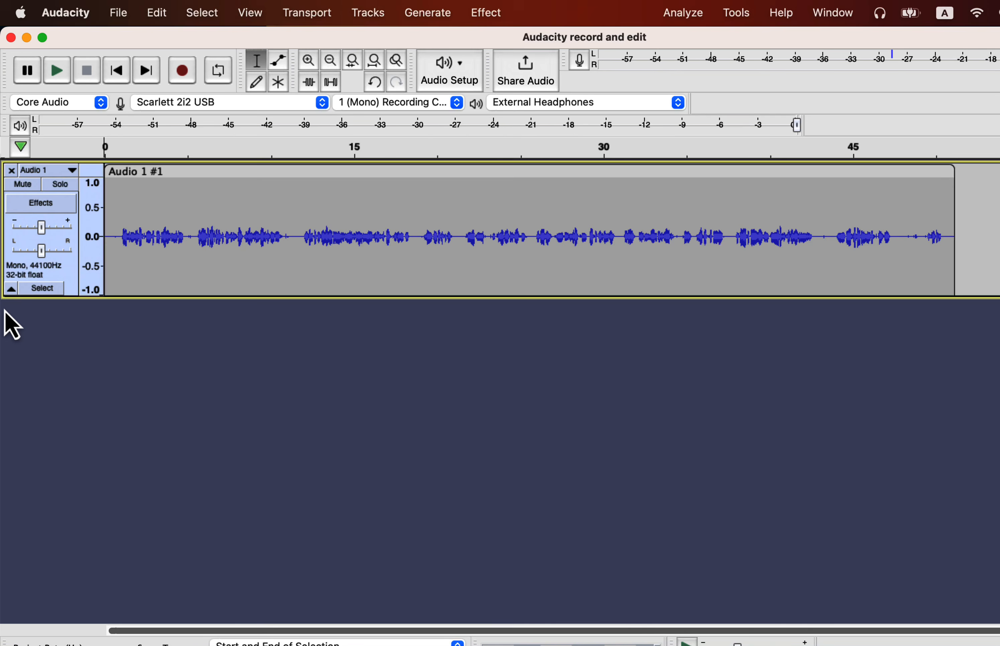
Add a new mono track and record a clip about 8 s long on it, starting at about 12 s.
{"action": "left_click", "coordinate": [375, 17]}
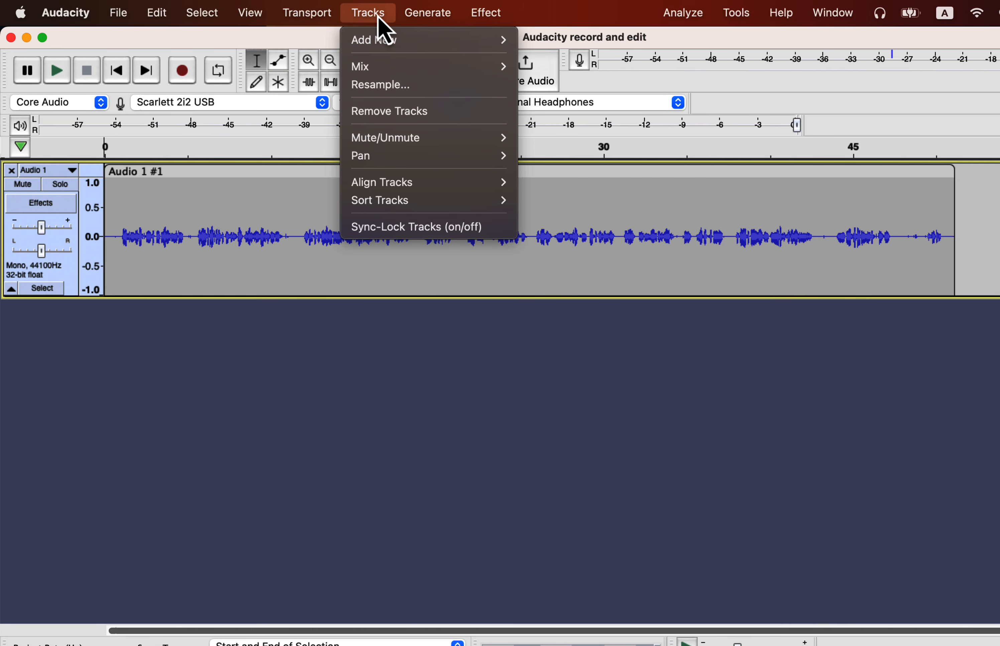
{"action": "mouse_move", "coordinate": [381, 40]}
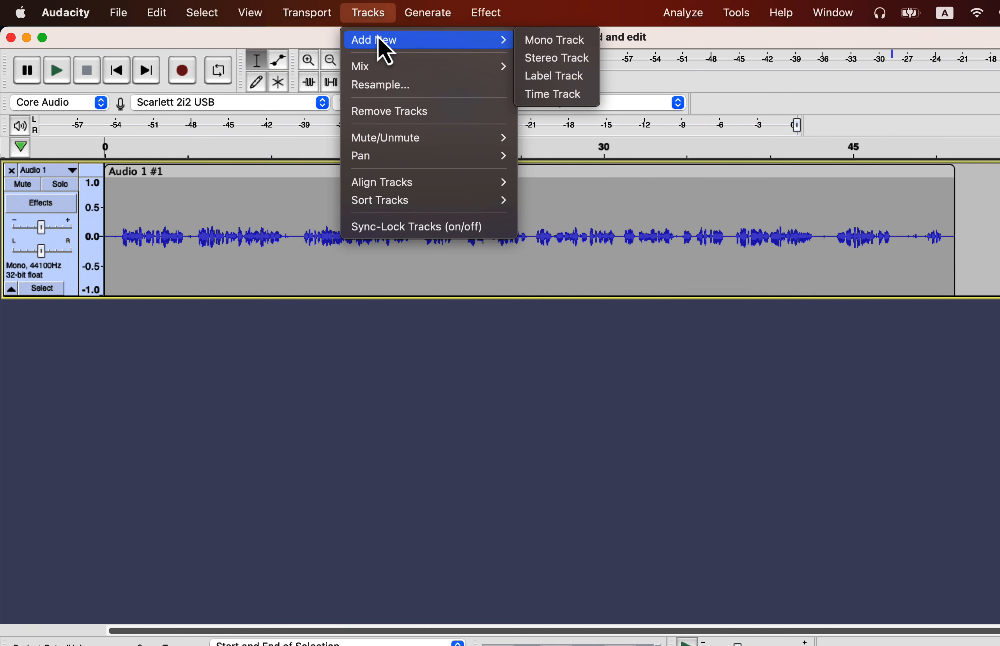
{"action": "left_click", "coordinate": [549, 44]}
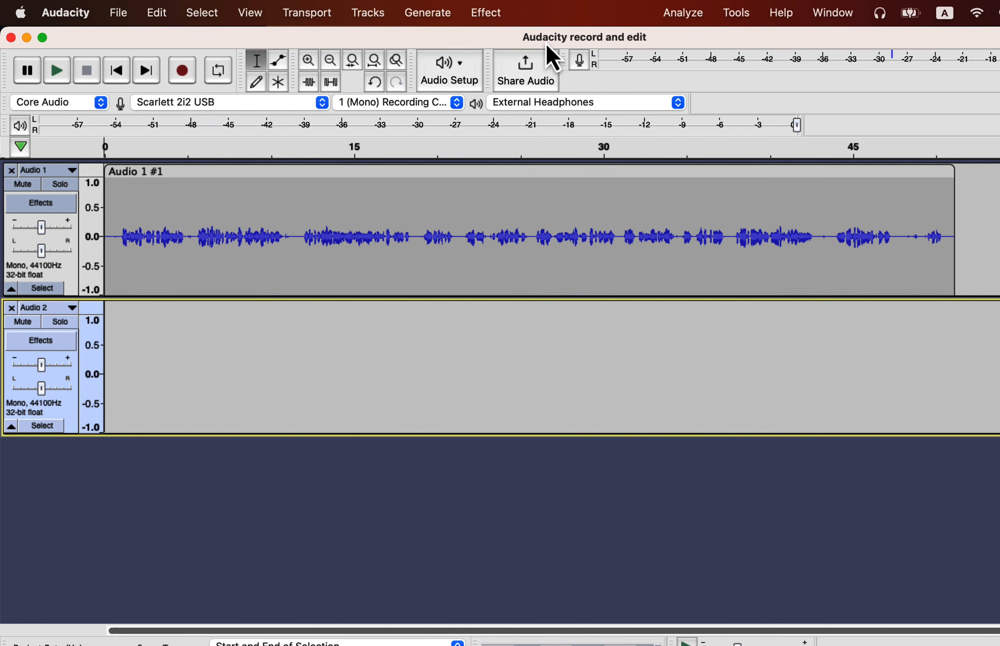
{"action": "left_click", "coordinate": [115, 327]}
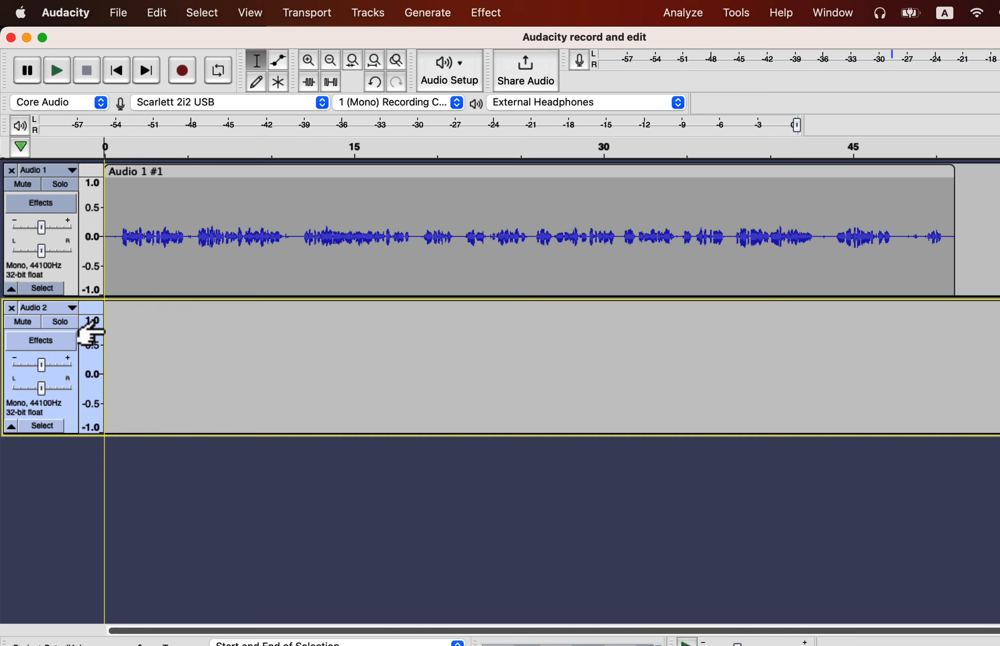
{"action": "left_click", "coordinate": [298, 323]}
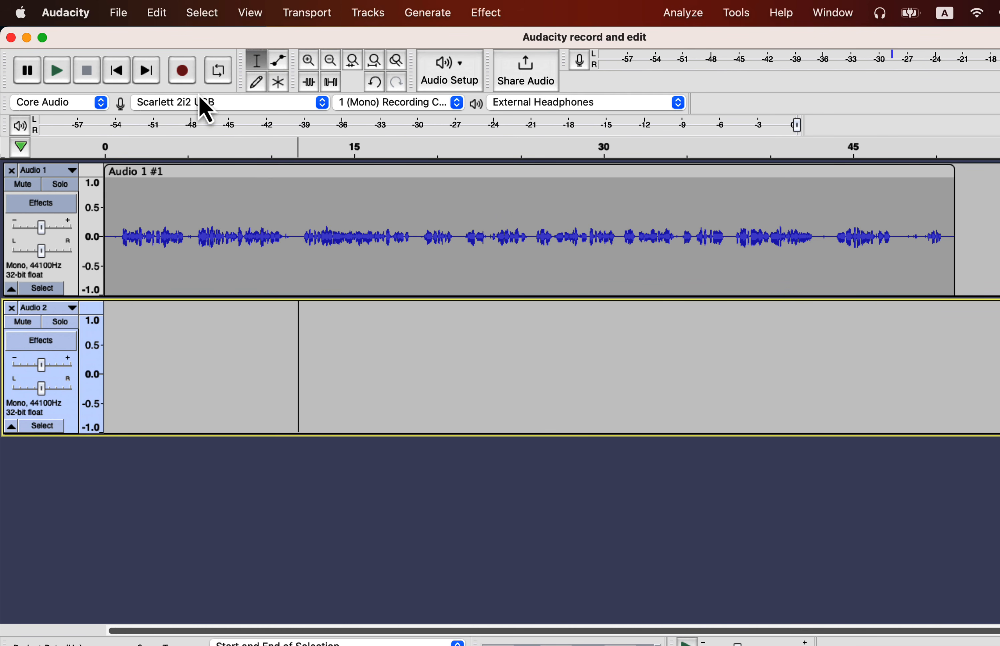
{"action": "left_click", "coordinate": [188, 78]}
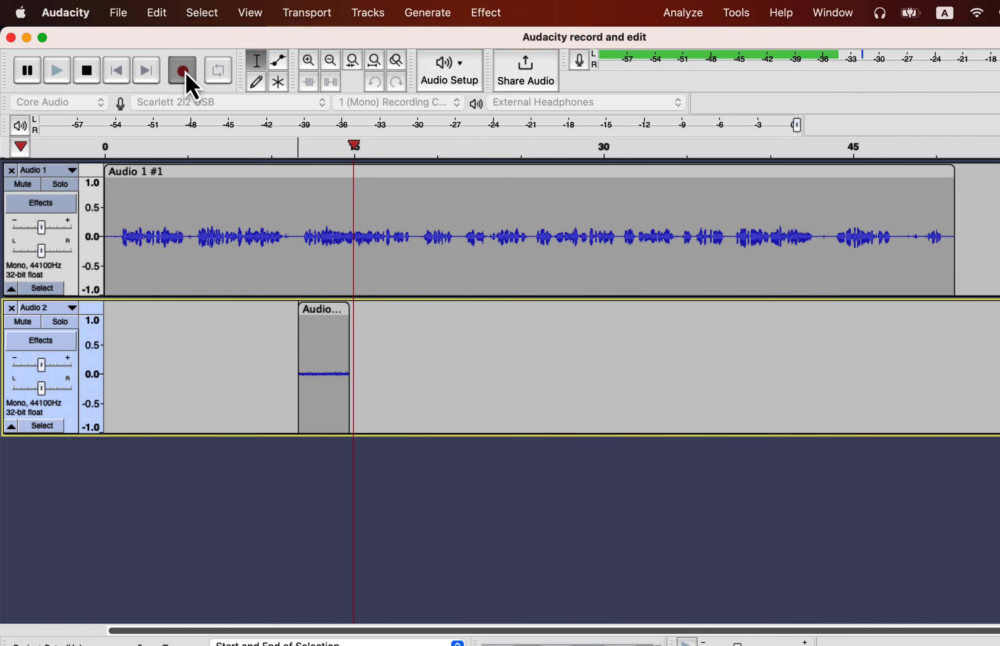
{"action": "left_click", "coordinate": [87, 78]}
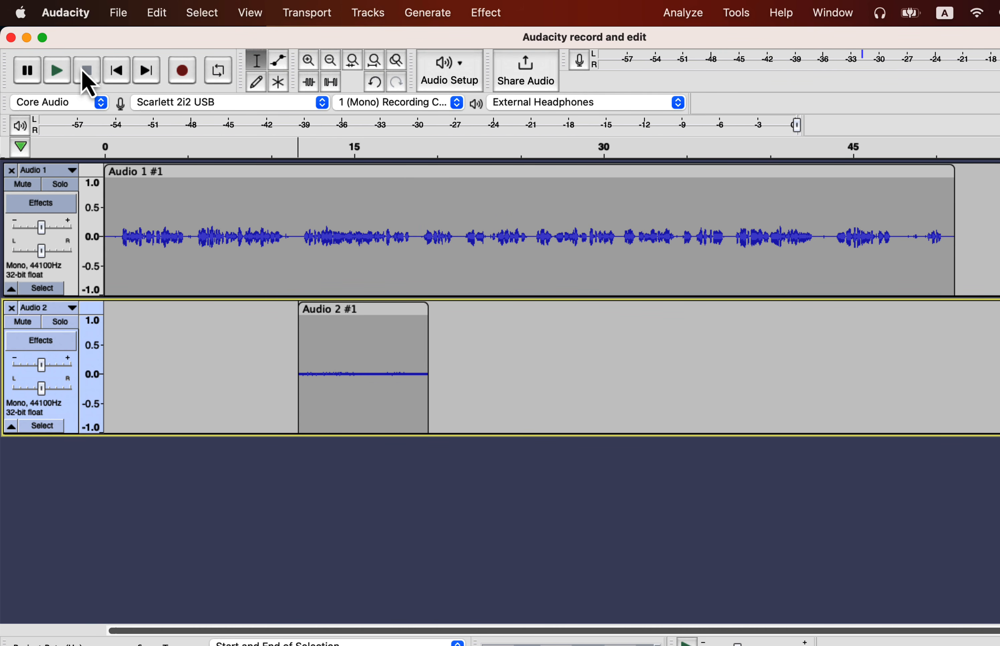
Delete the recorded clip from Audio 2, keeping the empty track.
{"action": "left_click_drag", "start_coordinate": [298, 236], "coordinate": [416, 237]}
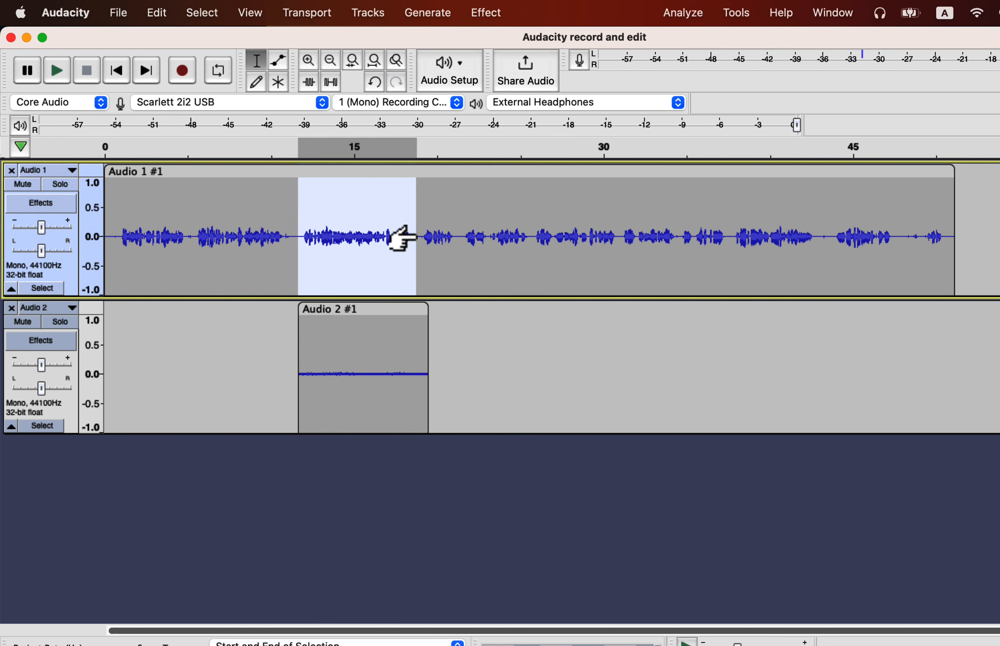
{"action": "left_click", "coordinate": [359, 311]}
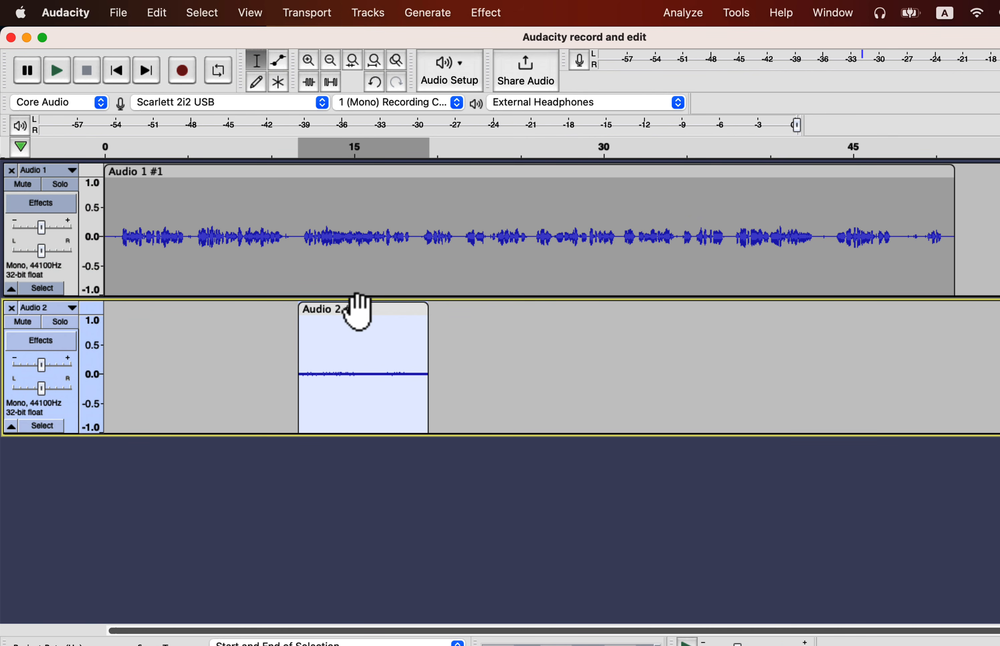
{"action": "key", "text": "Delete"}
Turn on Overdub and record a take about 18 s long on Audio 2, starting at about 5.5 s.
{"action": "left_click", "coordinate": [196, 328]}
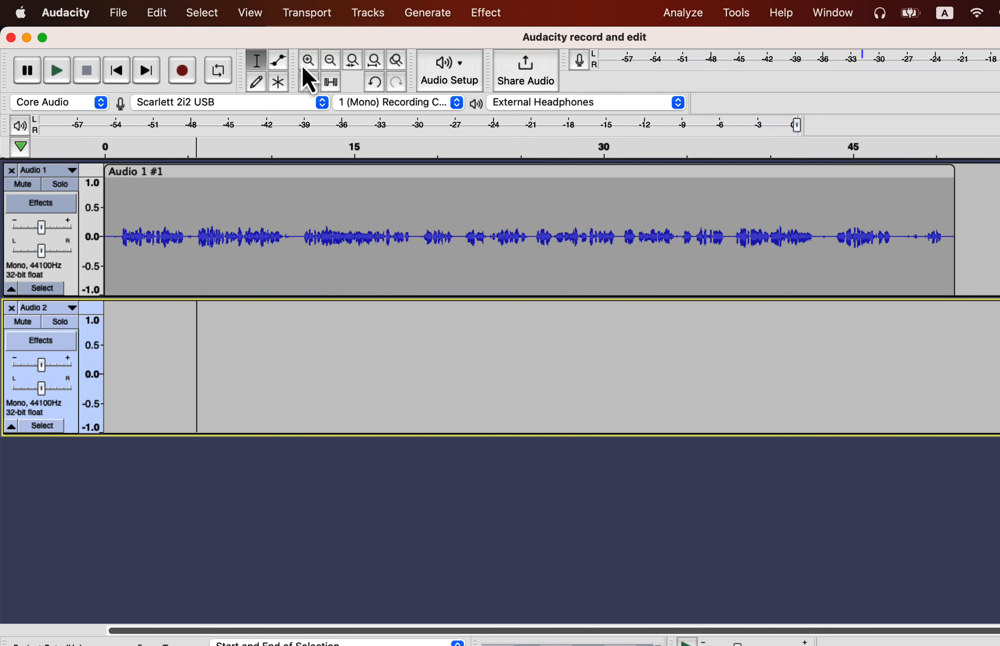
{"action": "left_click", "coordinate": [308, 13]}
{"action": "mouse_move", "coordinate": [299, 167]}
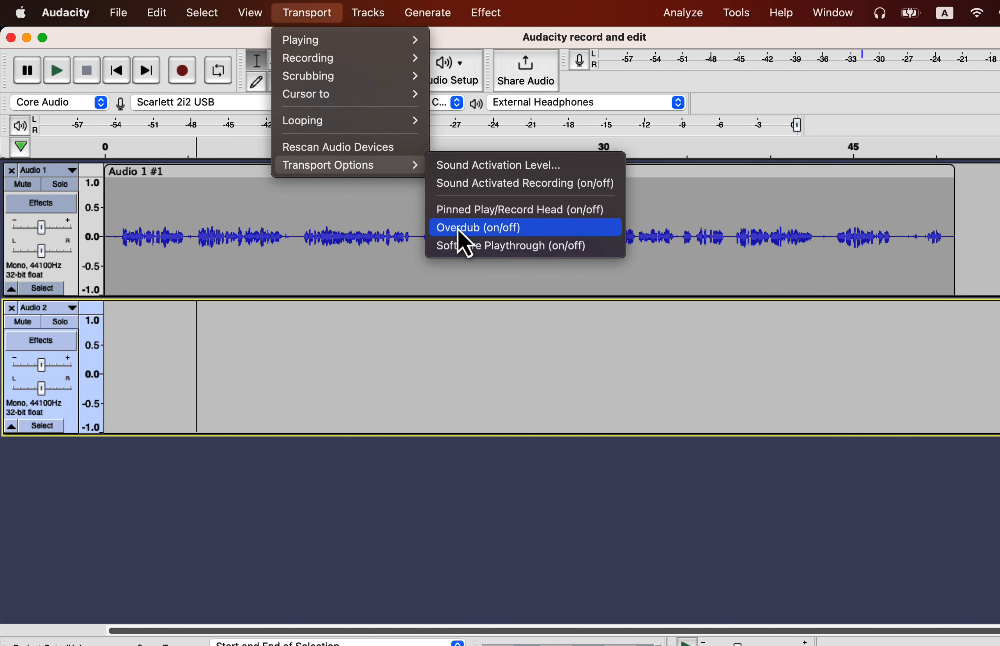
{"action": "left_click", "coordinate": [548, 229]}
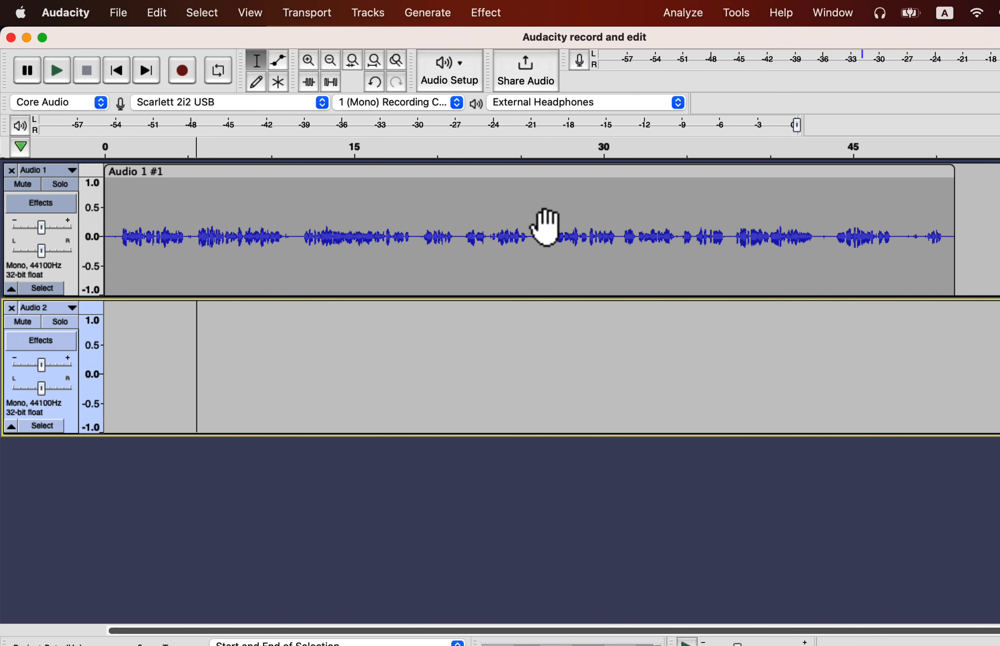
{"action": "left_click", "coordinate": [185, 72]}
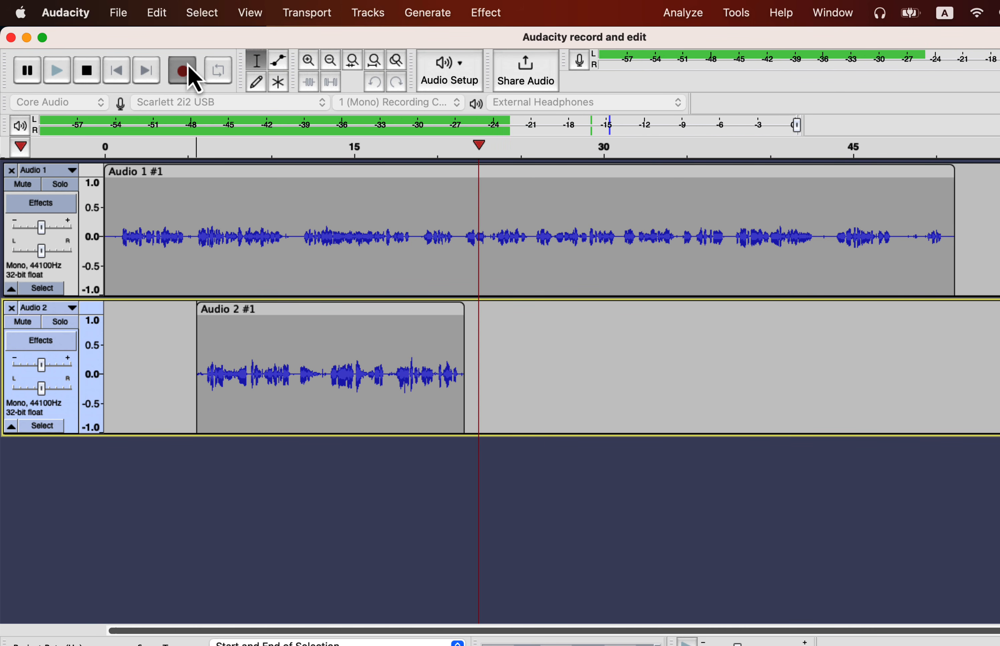
{"action": "left_click", "coordinate": [93, 77]}
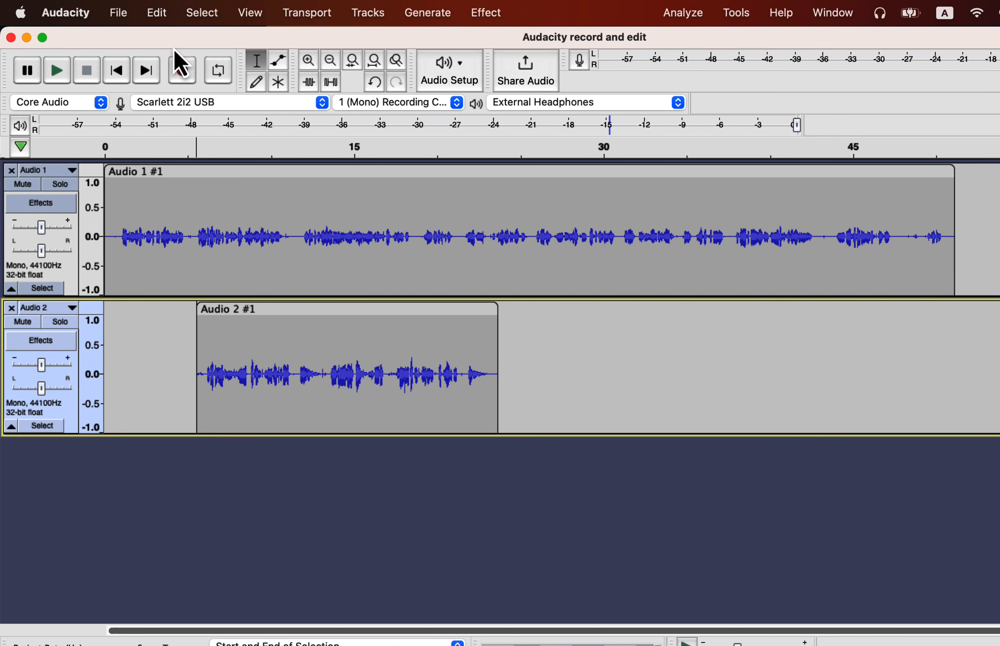
Turn off the Overdub transport option.
{"action": "left_click", "coordinate": [298, 14]}
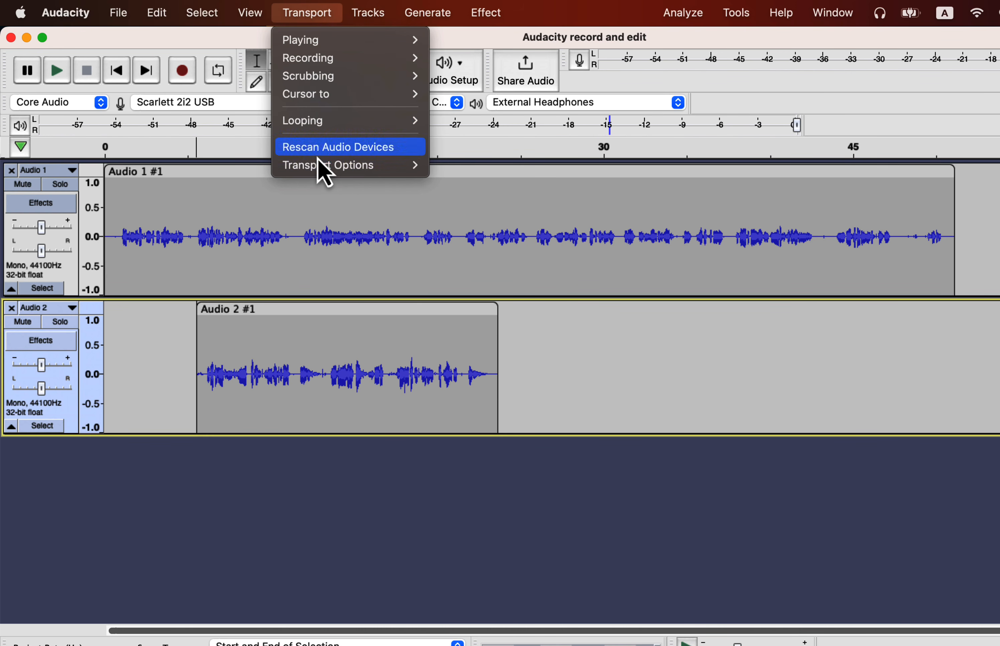
{"action": "mouse_move", "coordinate": [319, 165]}
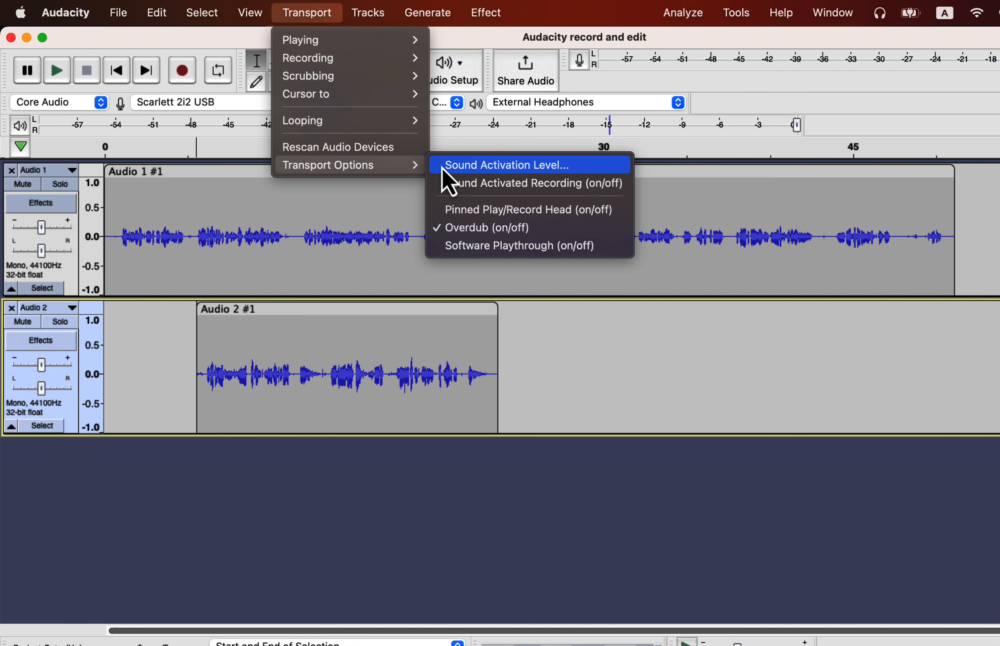
{"action": "left_click", "coordinate": [472, 229]}
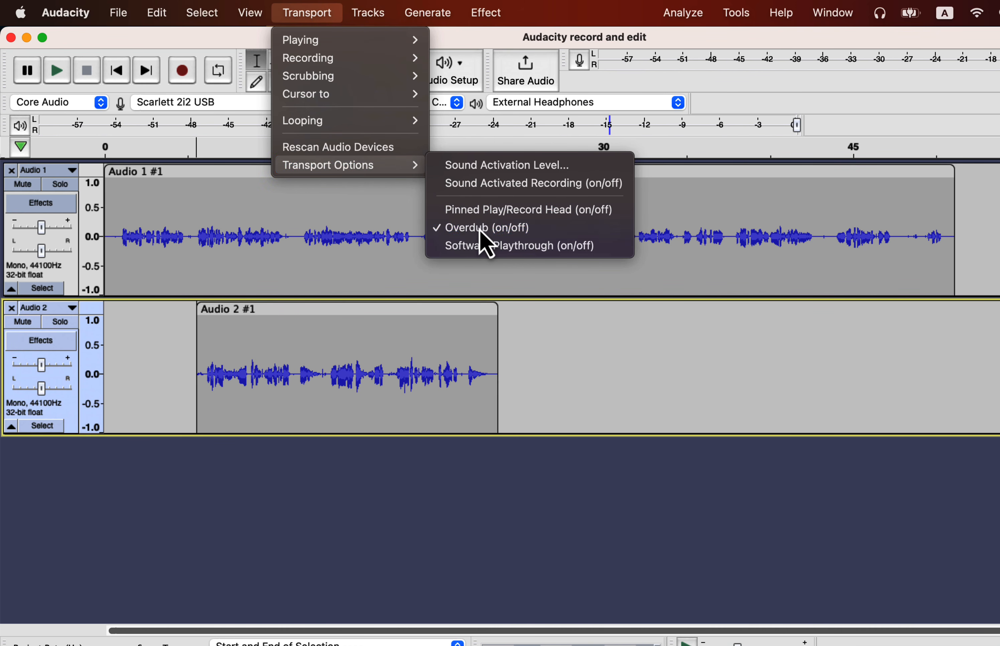
Turn on Software Playthrough in the transport options and turn it off again.
{"action": "left_click", "coordinate": [307, 14]}
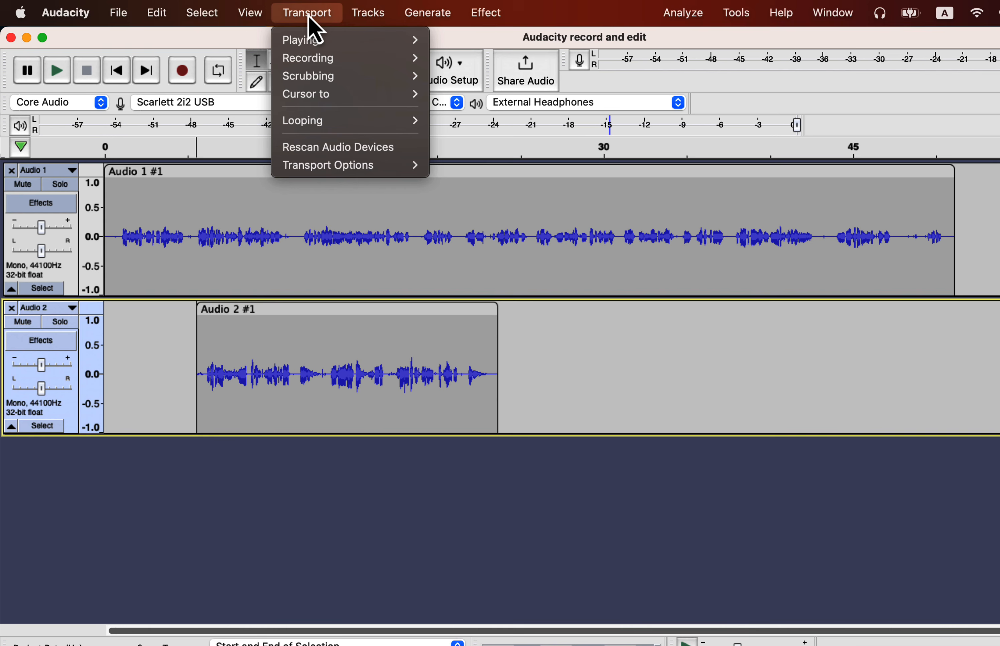
{"action": "mouse_move", "coordinate": [332, 167]}
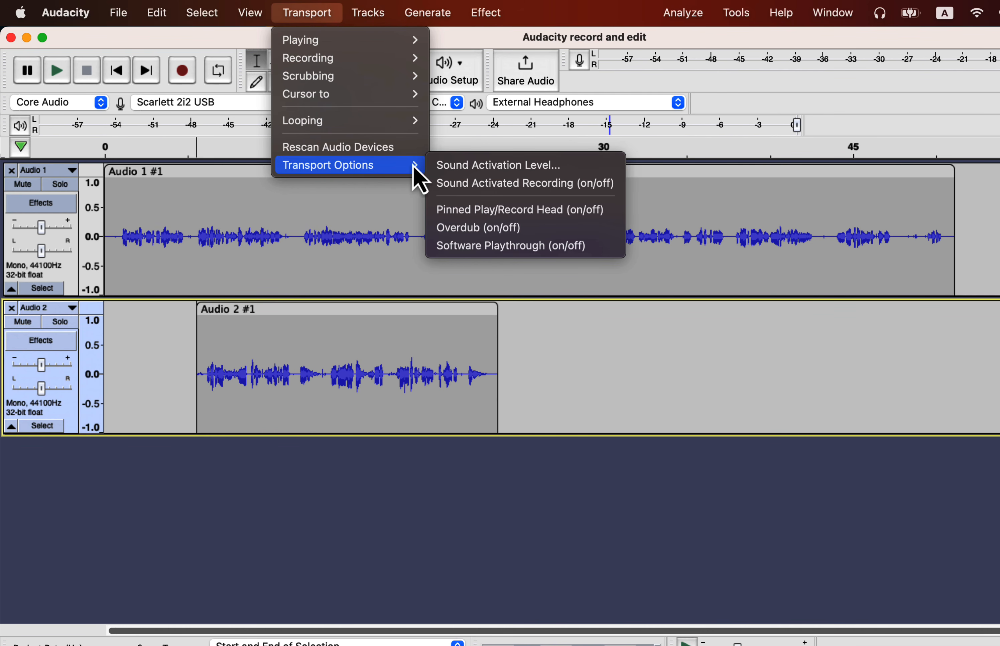
{"action": "left_click", "coordinate": [456, 248]}
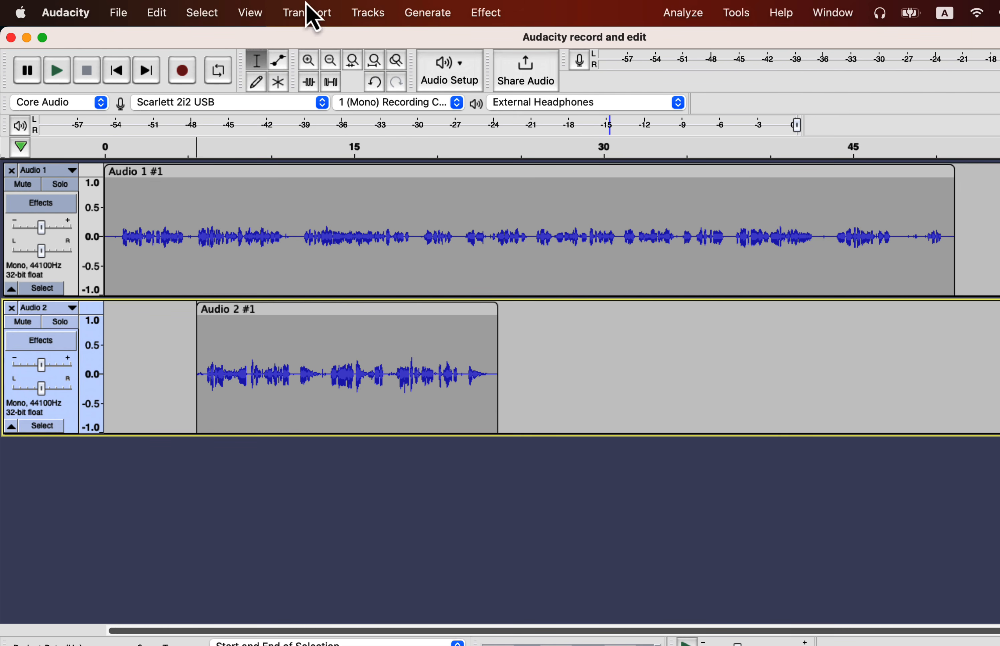
{"action": "left_click", "coordinate": [310, 13]}
{"action": "mouse_move", "coordinate": [320, 170]}
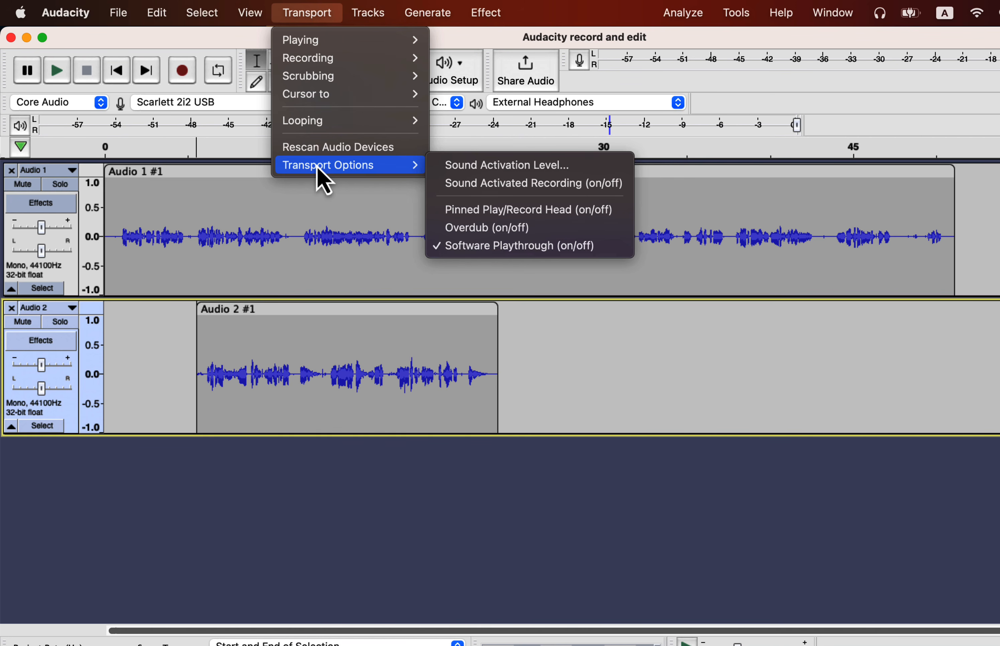
{"action": "left_click", "coordinate": [453, 246]}
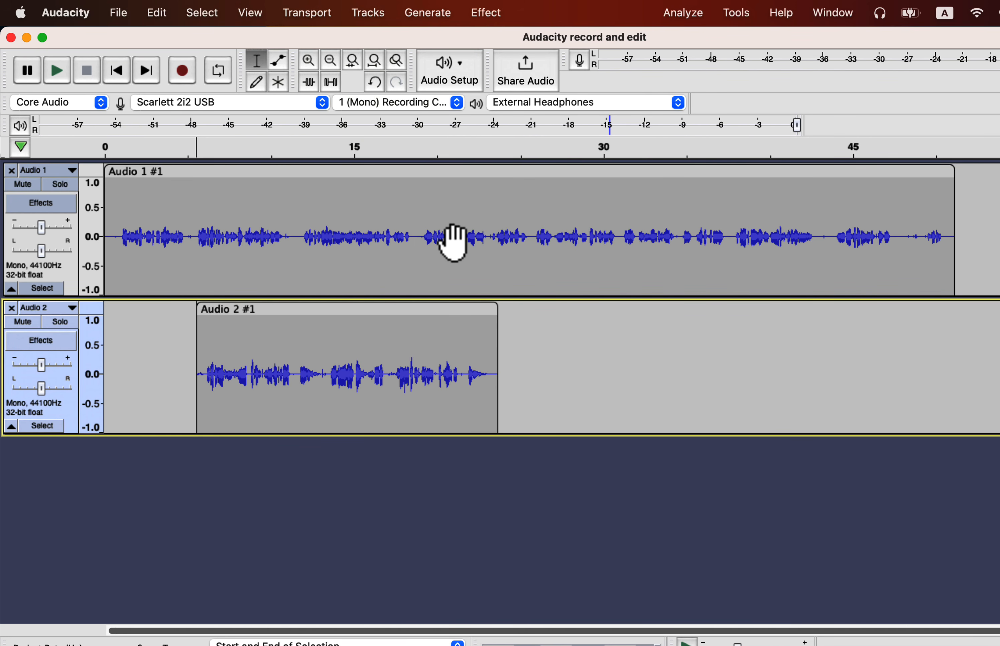
{"action": "left_click", "coordinate": [317, 14]}
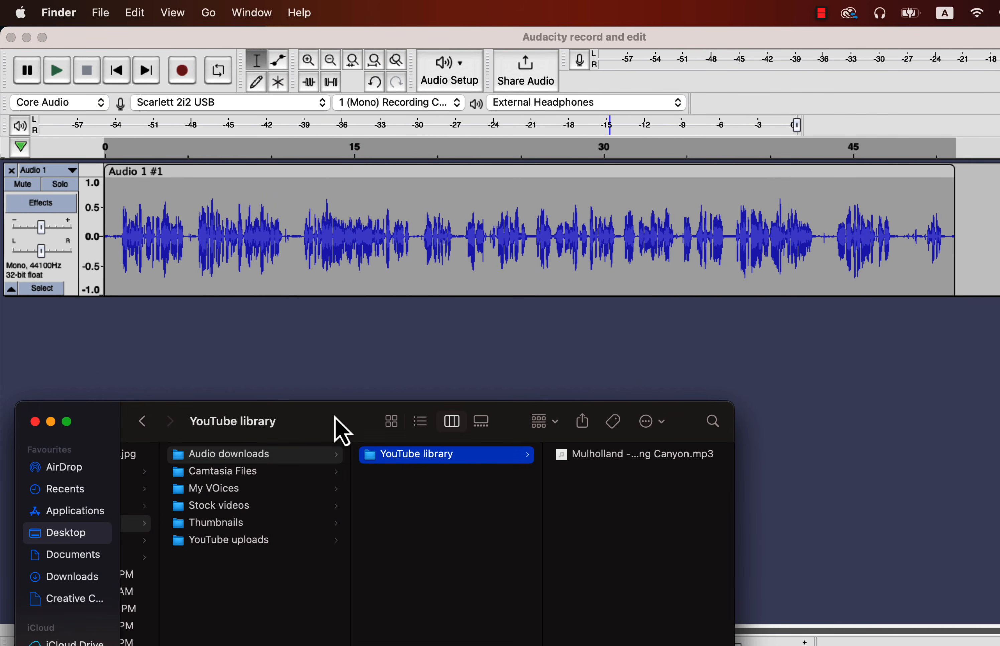
Import Mulholland - King Canyon.mp3 from the YouTube library folder as a new track and close the Finder window.
{"action": "left_click", "coordinate": [608, 455]}
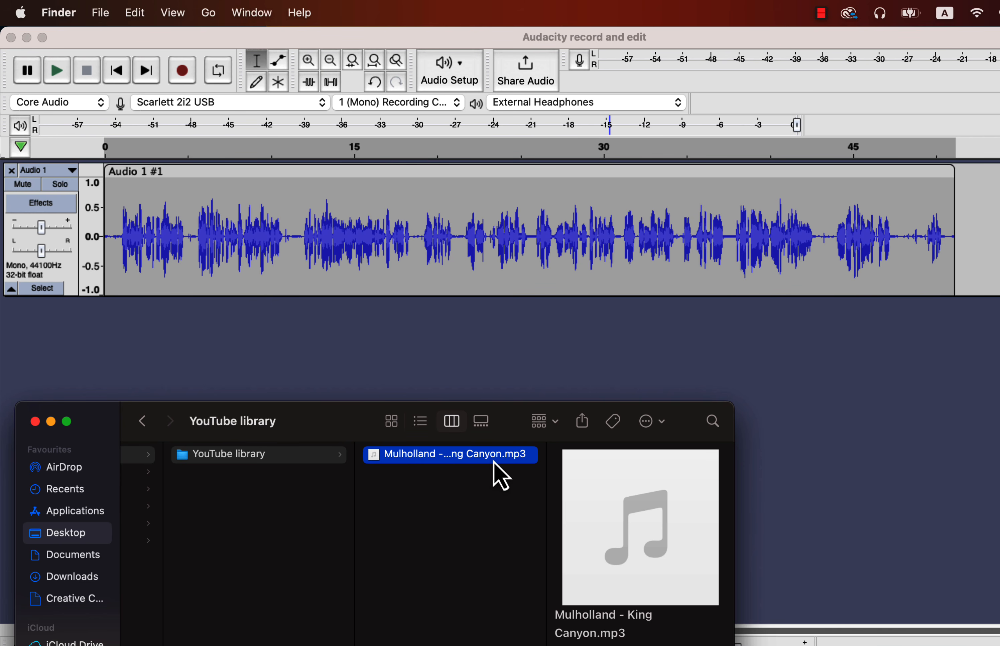
{"action": "left_click_drag", "start_coordinate": [501, 476], "coordinate": [315, 362]}
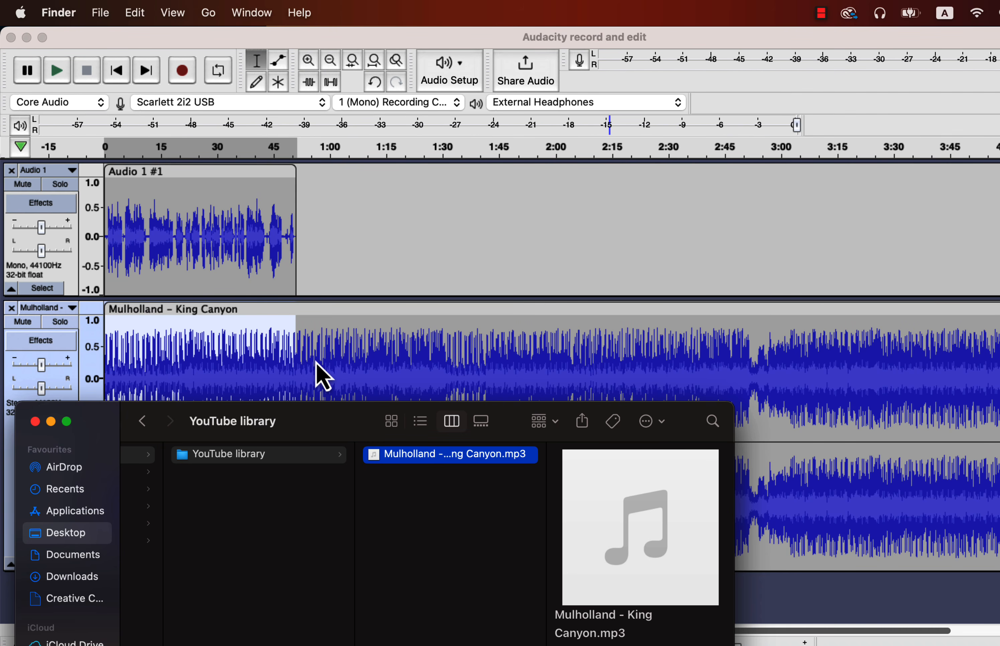
{"action": "left_click", "coordinate": [36, 422]}
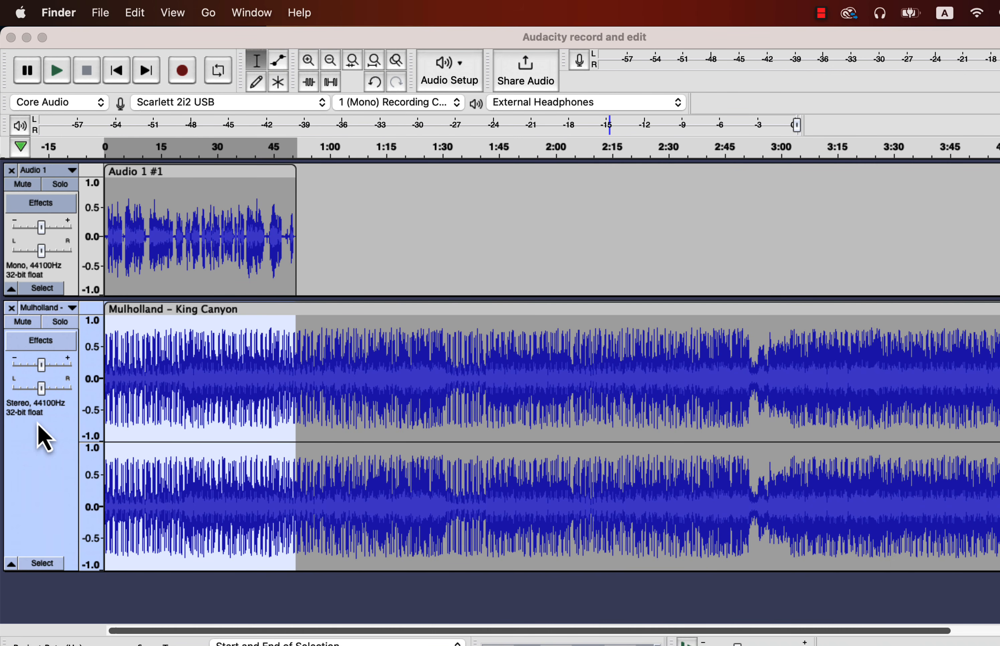
Select the whole Mulholland – King Canyon clip and try to apply Auto Duck with the voice track above it.
{"action": "left_click", "coordinate": [223, 277]}
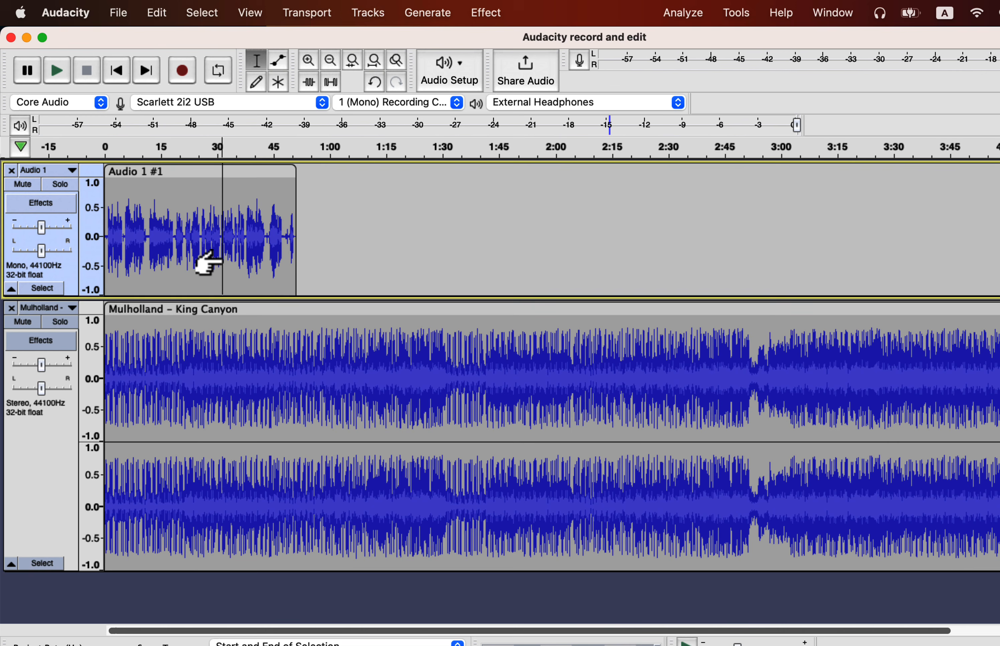
{"action": "scroll", "coordinate": [222, 261], "scroll_direction": "up", "scroll_amount": 4}
{"action": "scroll", "coordinate": [222, 257], "scroll_direction": "left", "scroll_amount": 3}
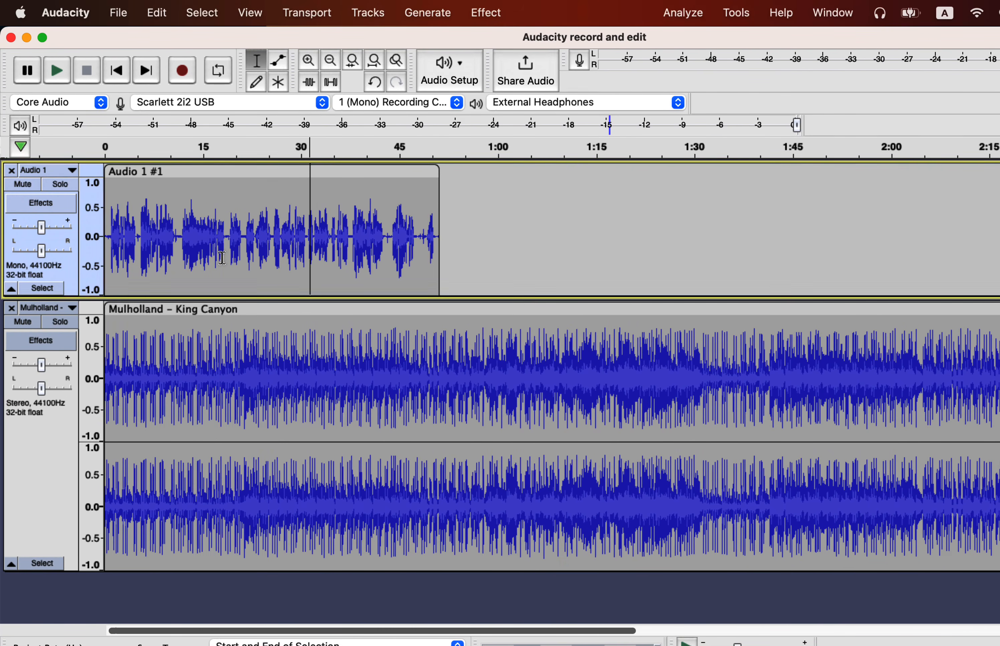
{"action": "key", "text": "super+1"}
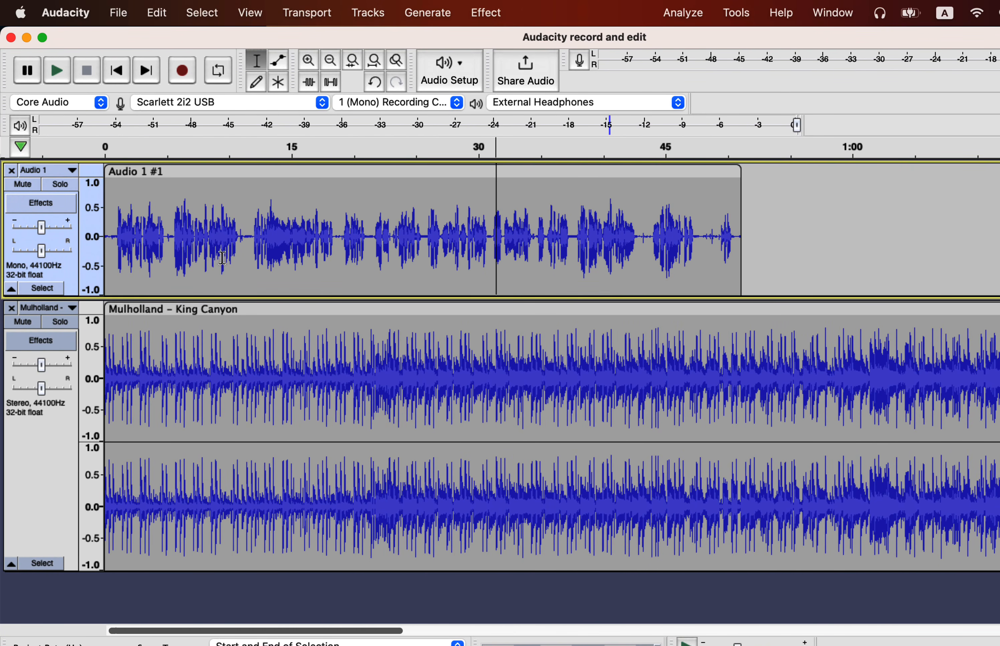
{"action": "left_click", "coordinate": [226, 372]}
{"action": "double_click", "coordinate": [226, 372]}
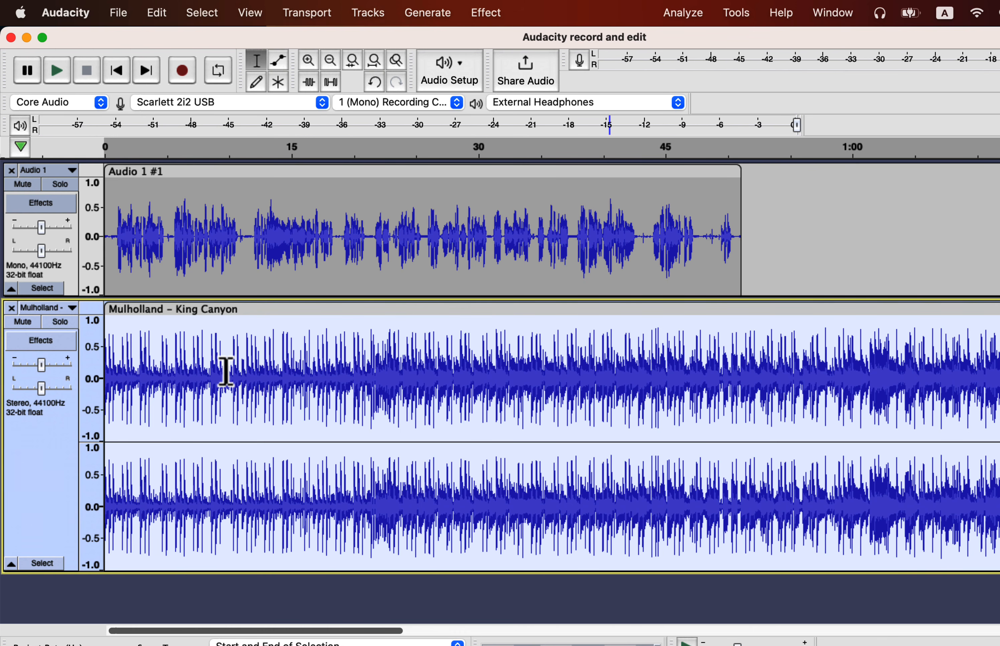
{"action": "left_click", "coordinate": [483, 15]}
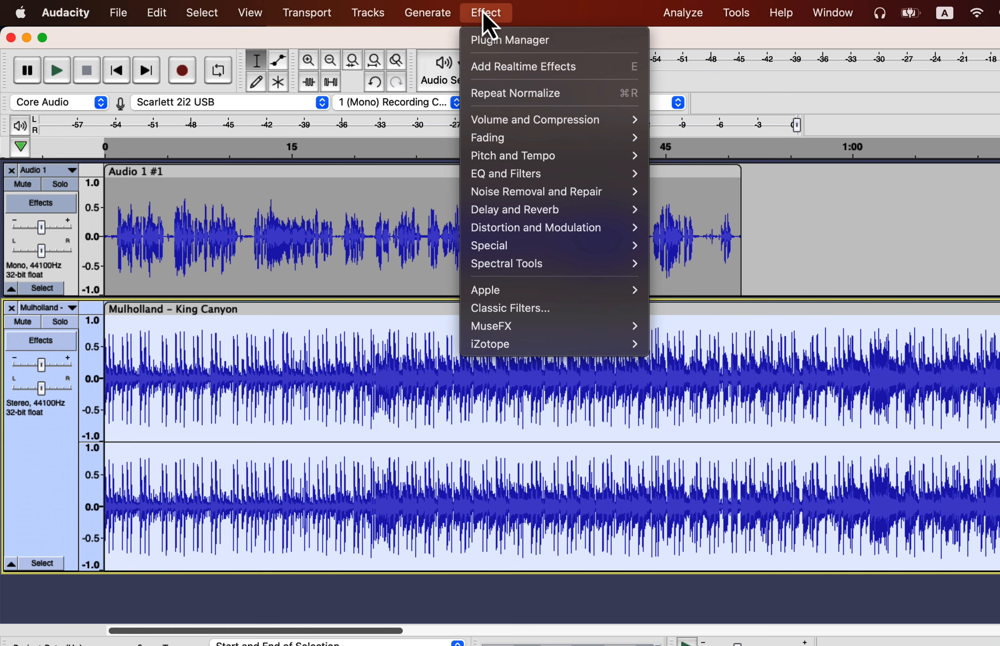
{"action": "mouse_move", "coordinate": [489, 121]}
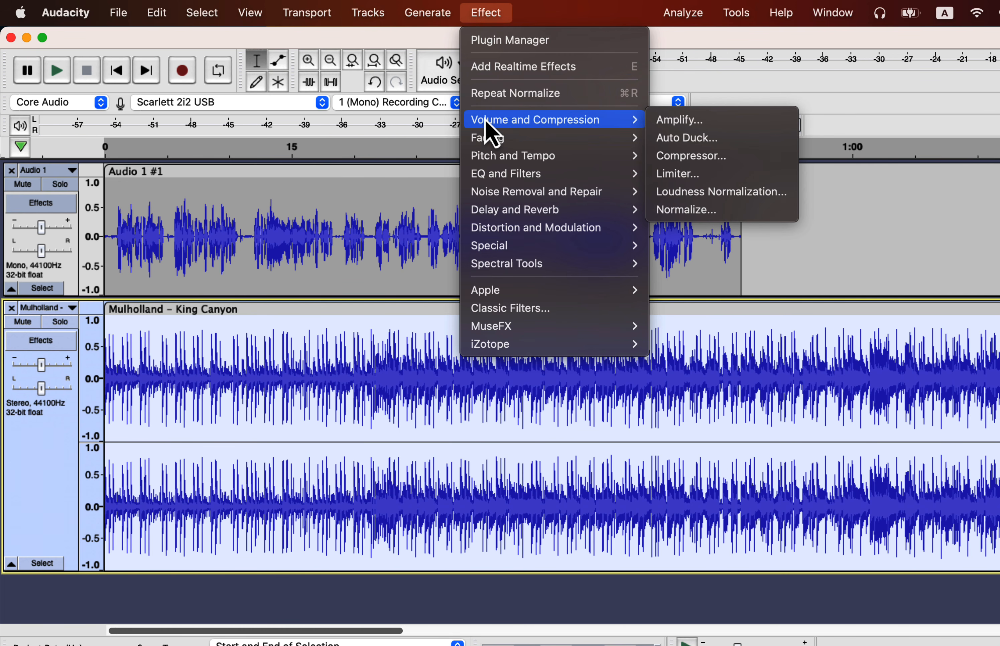
{"action": "left_click", "coordinate": [682, 142]}
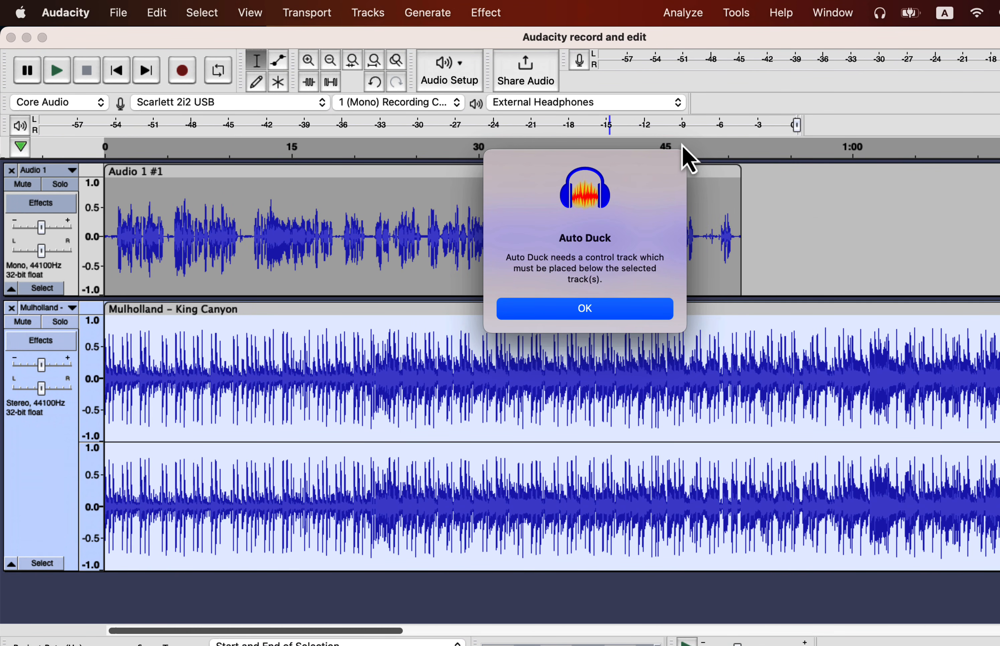
{"action": "left_click", "coordinate": [542, 316]}
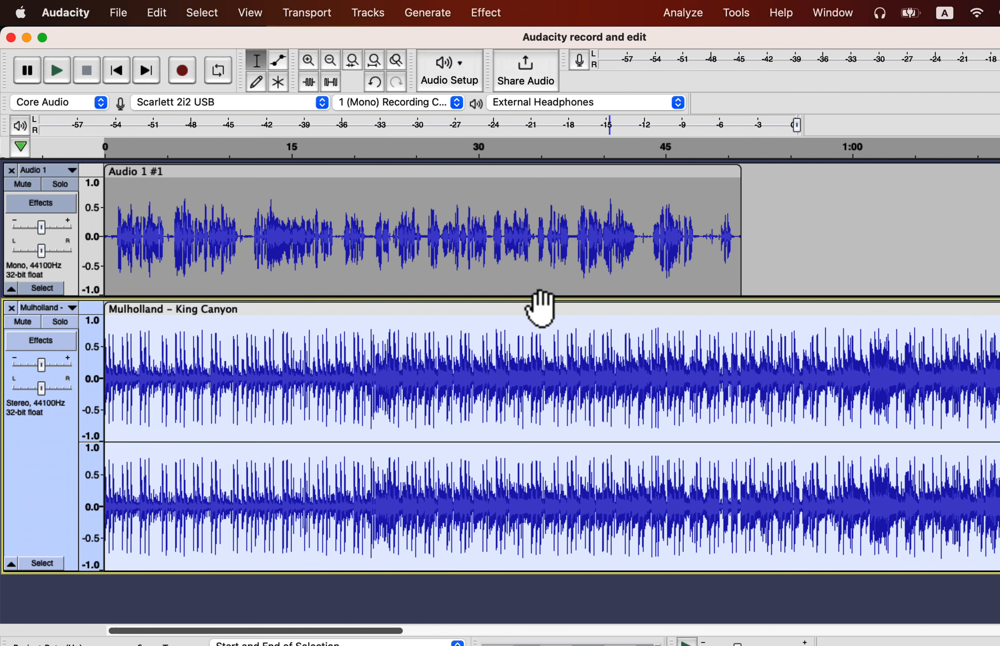
Move the Mulholland – King Canyon track above Audio 1, shift the voice clip to start at about 2.7 s, and play the opening.
{"action": "left_click", "coordinate": [72, 308]}
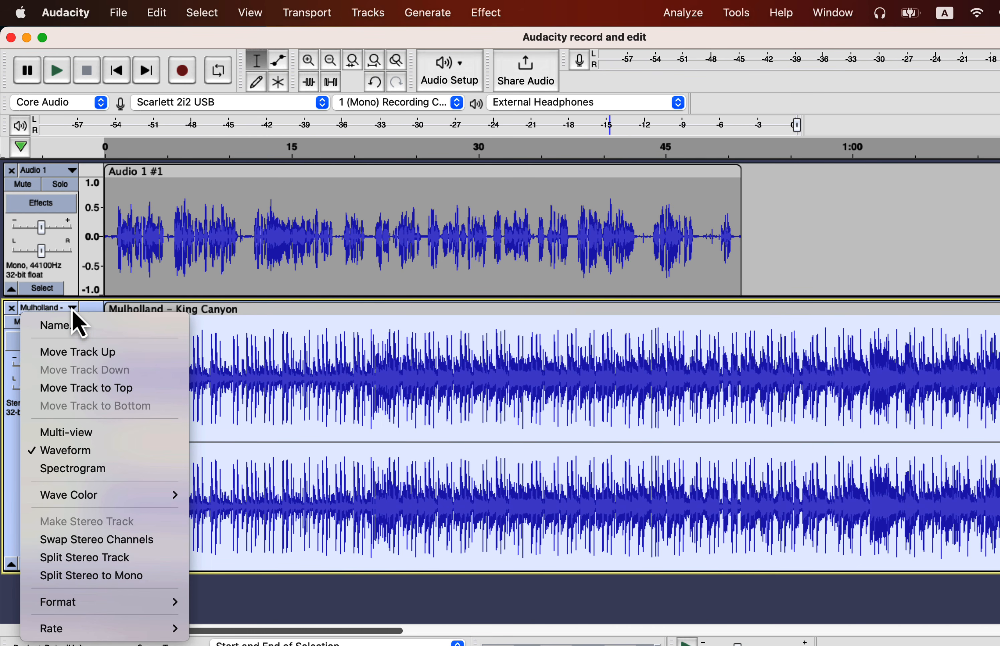
{"action": "left_click", "coordinate": [75, 354]}
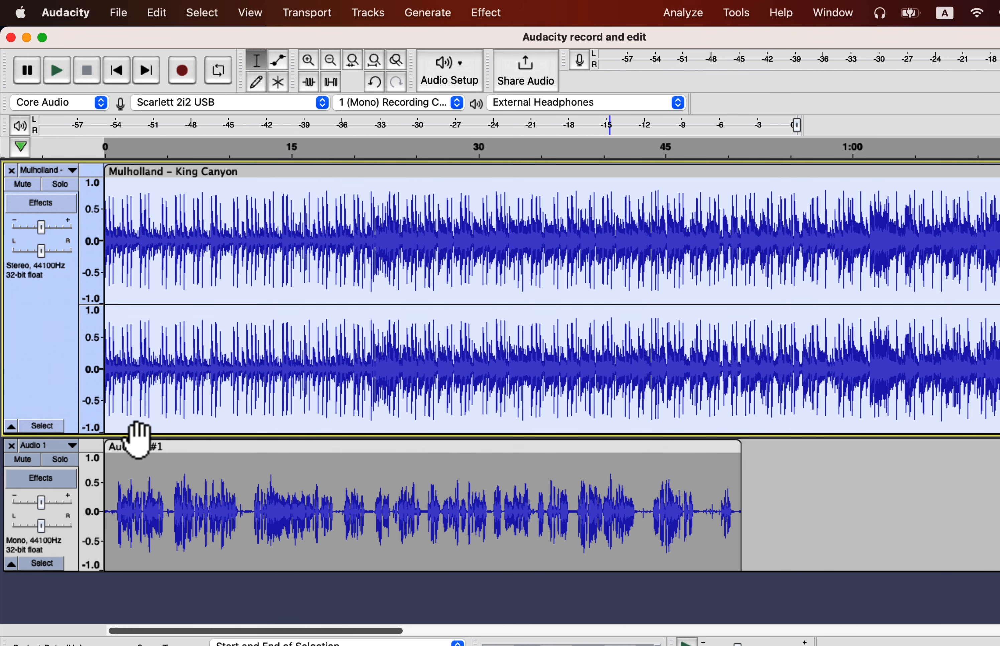
{"action": "left_click_drag", "start_coordinate": [138, 446], "coordinate": [172, 449]}
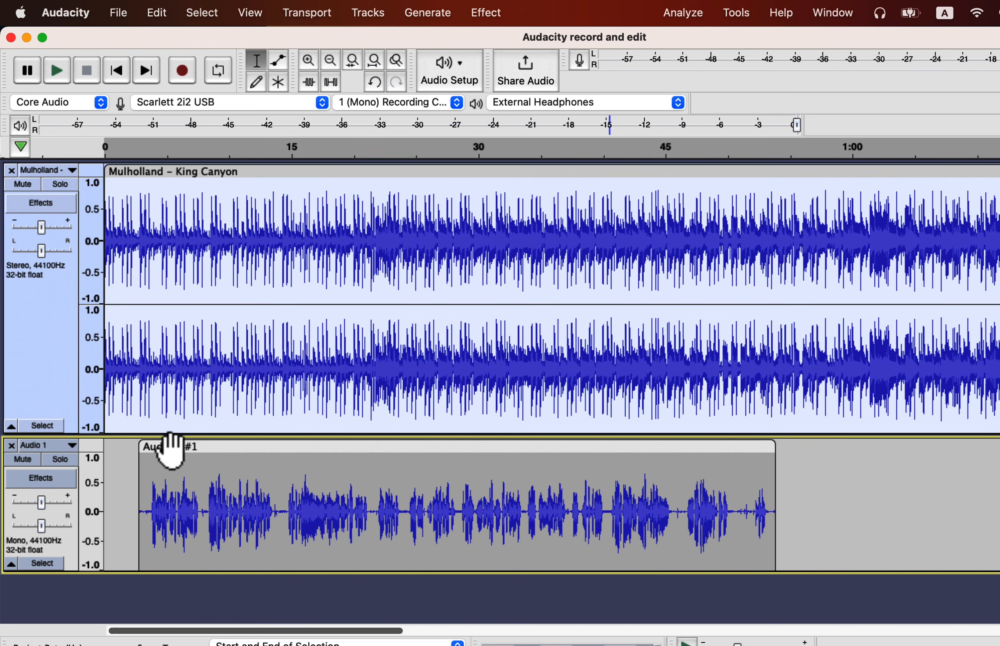
{"action": "key", "text": "space"}
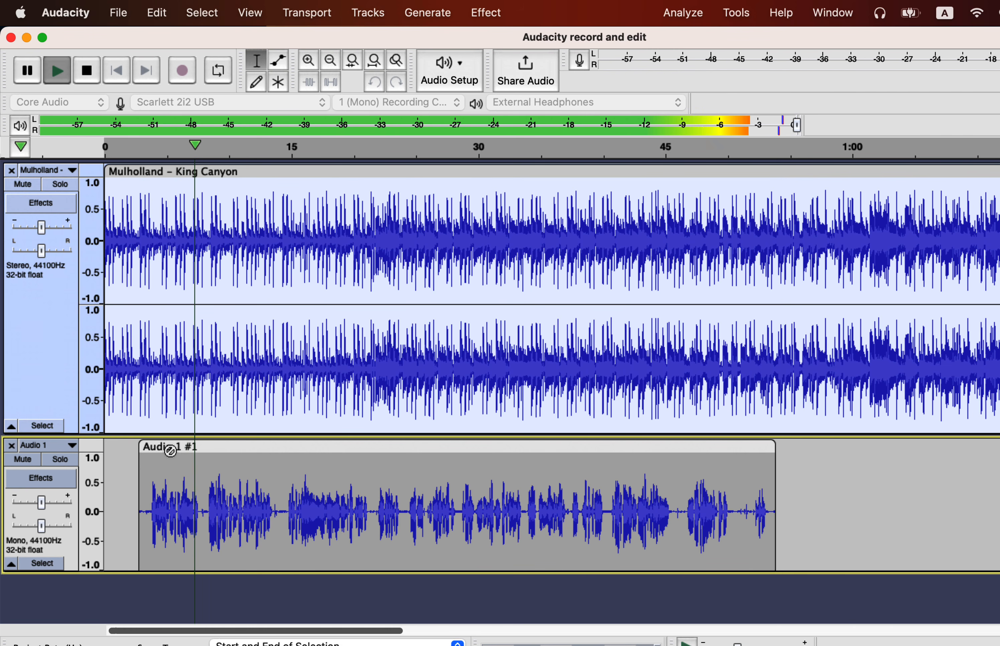
{"action": "key", "text": "space"}
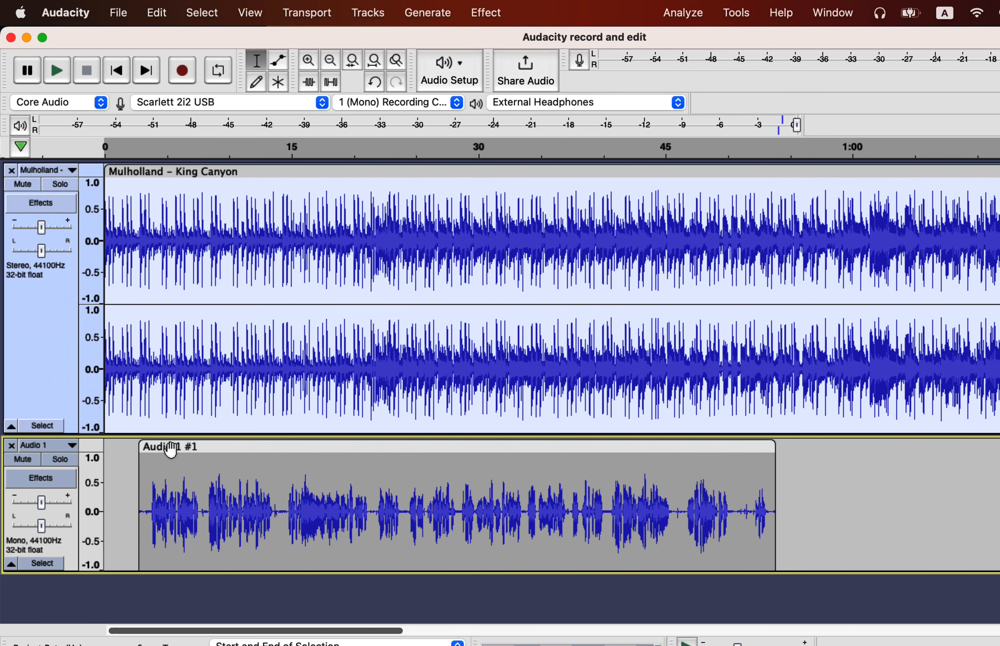
Apply Auto Duck with a -12 dB duck amount to the Mulholland – King Canyon track and play the result.
{"action": "left_click", "coordinate": [487, 13]}
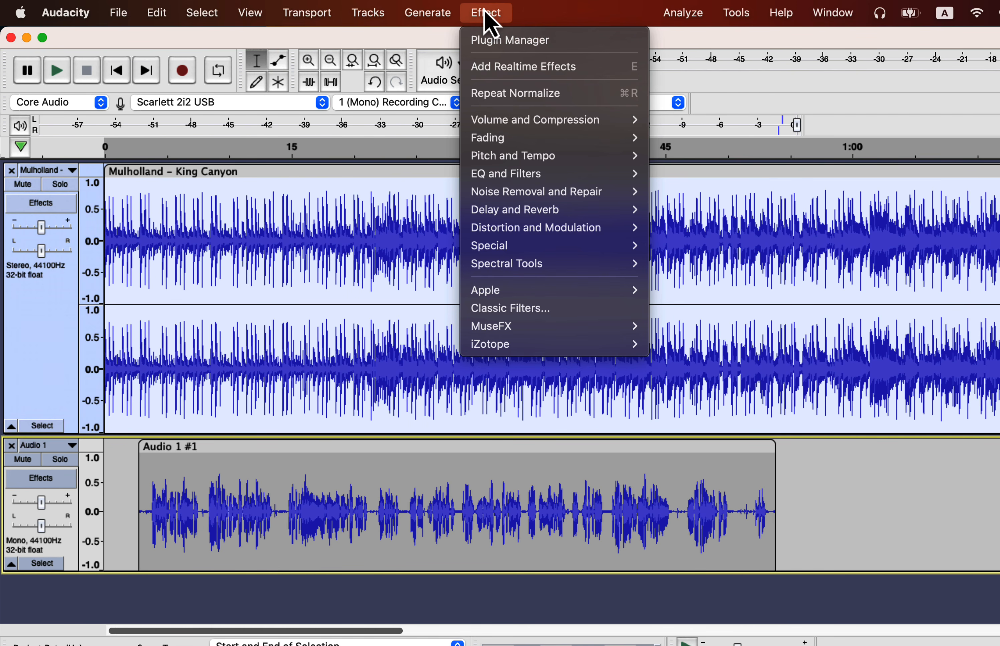
{"action": "mouse_move", "coordinate": [487, 122]}
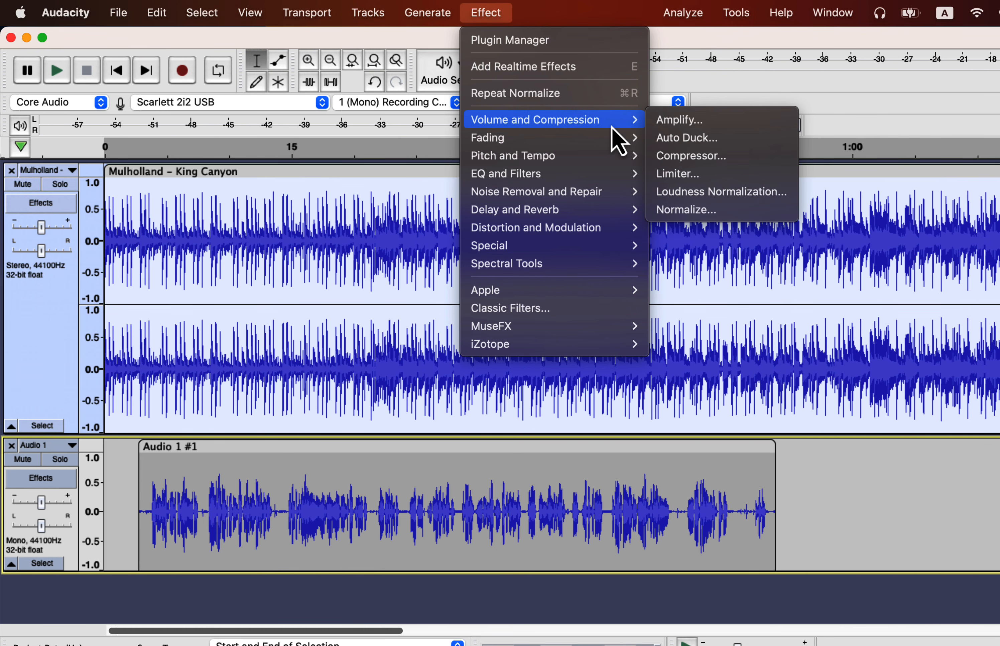
{"action": "left_click", "coordinate": [685, 139]}
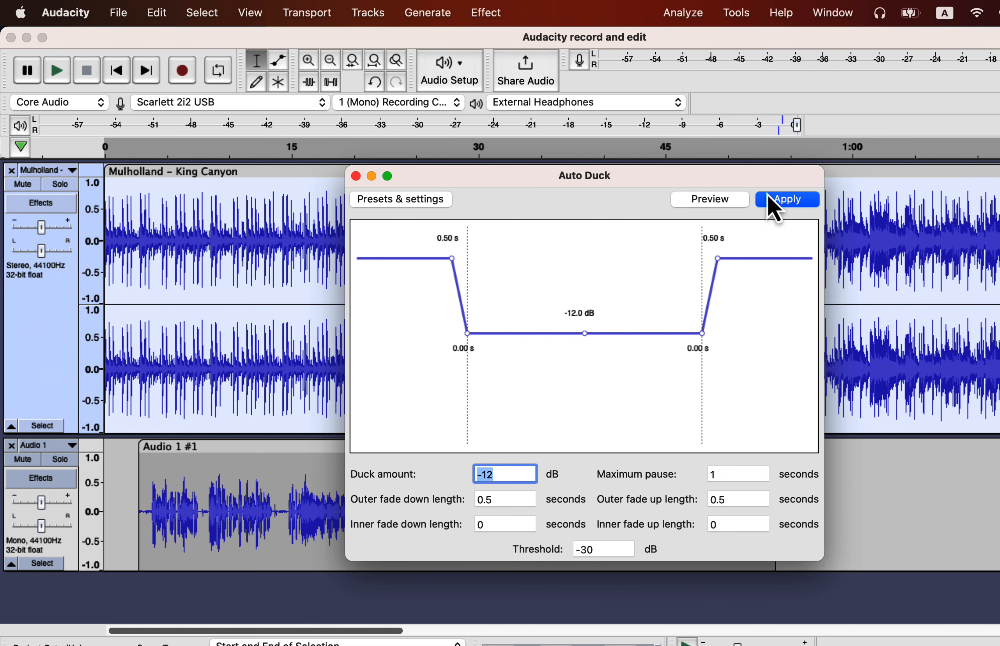
{"action": "left_click", "coordinate": [779, 206]}
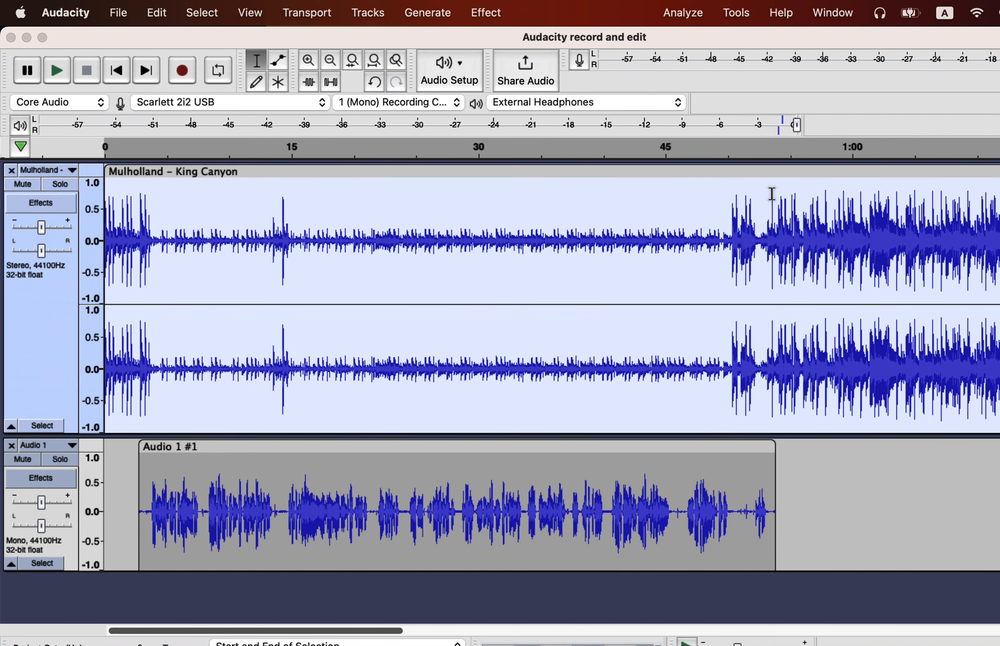
{"action": "key", "text": "space"}
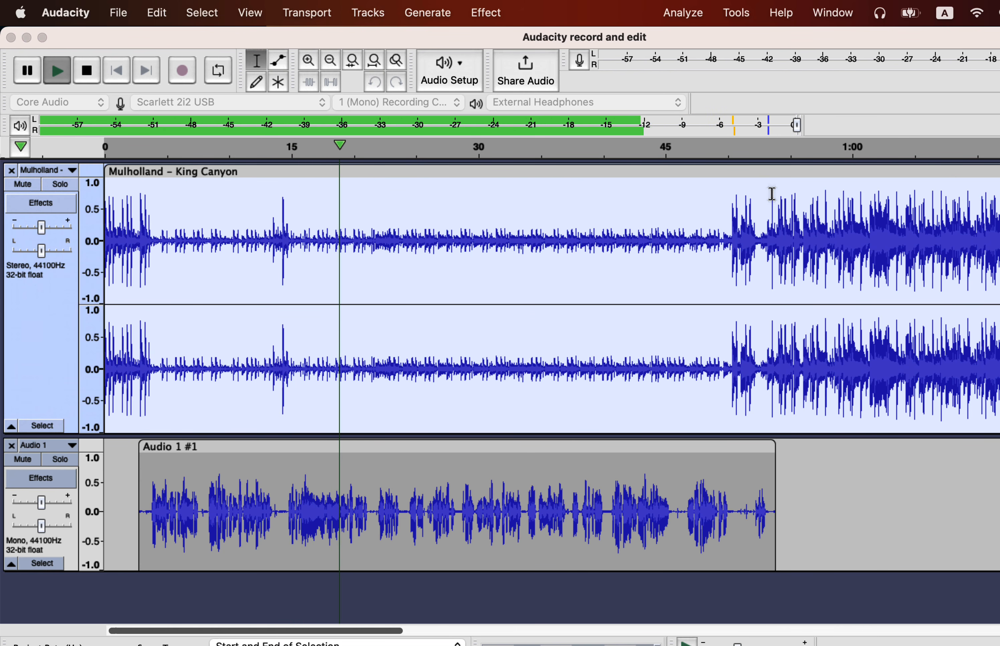
{"action": "key", "text": "space"}
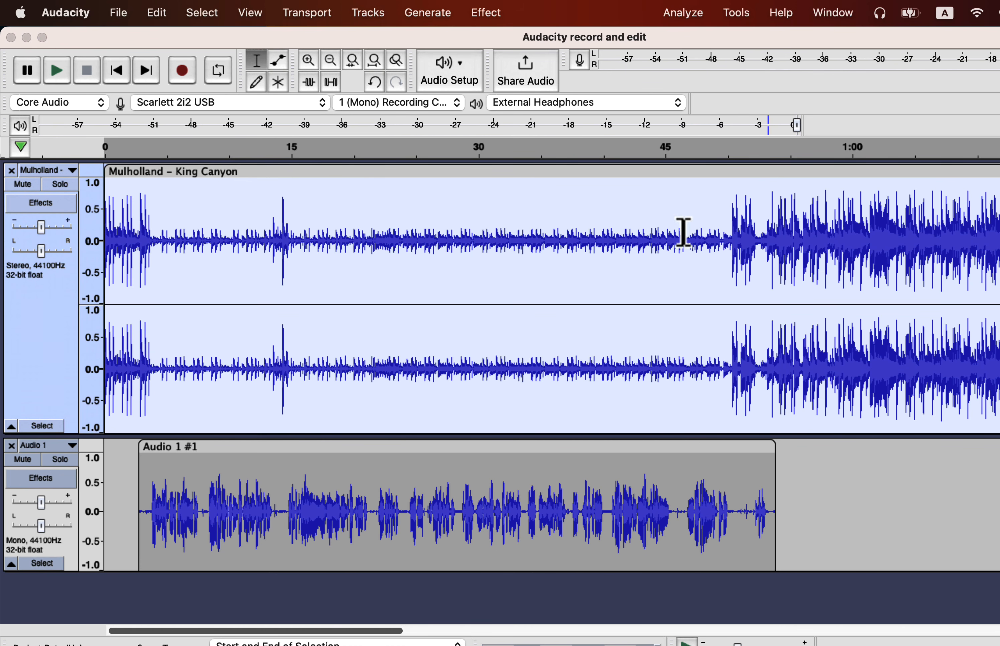
With the Envelope tool, dip the music's volume between about 21 s and 36 s, with low points near 25 s and 33 s.
{"action": "left_click", "coordinate": [382, 218]}
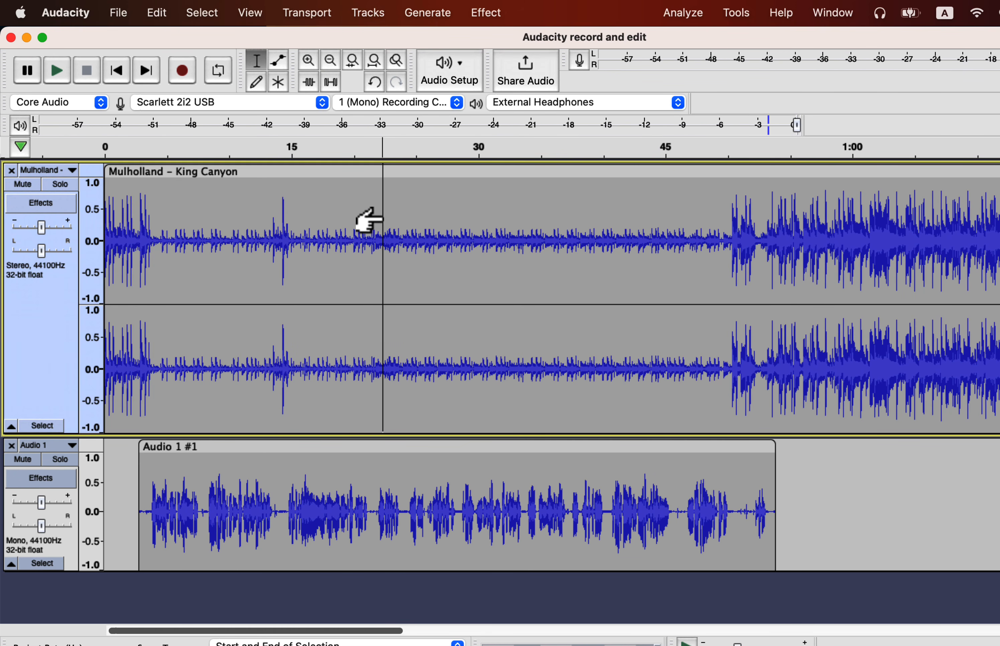
{"action": "left_click", "coordinate": [279, 62]}
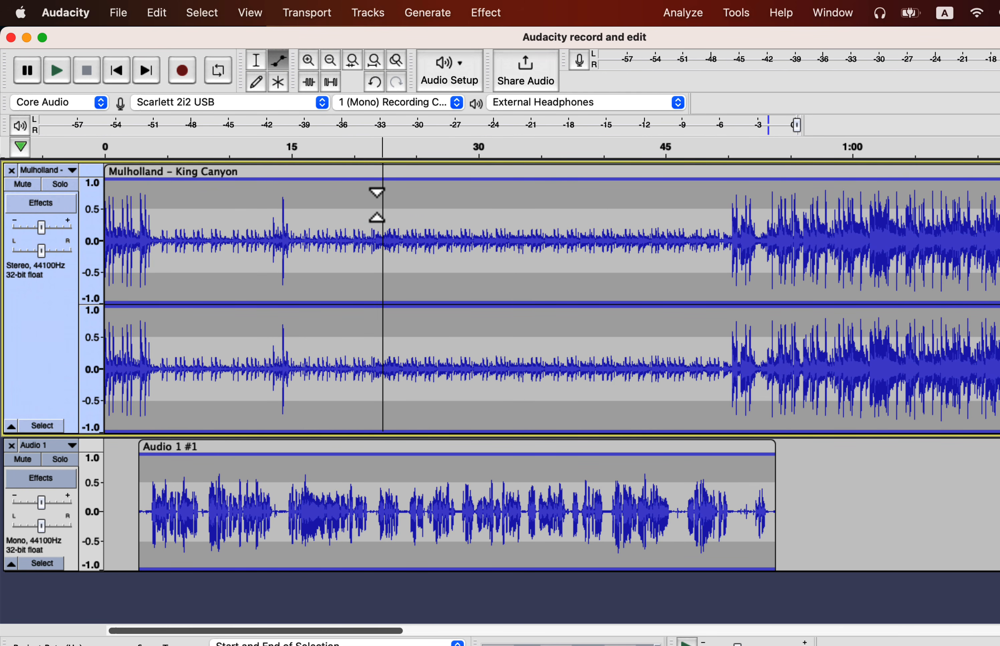
{"action": "left_click", "coordinate": [366, 209]}
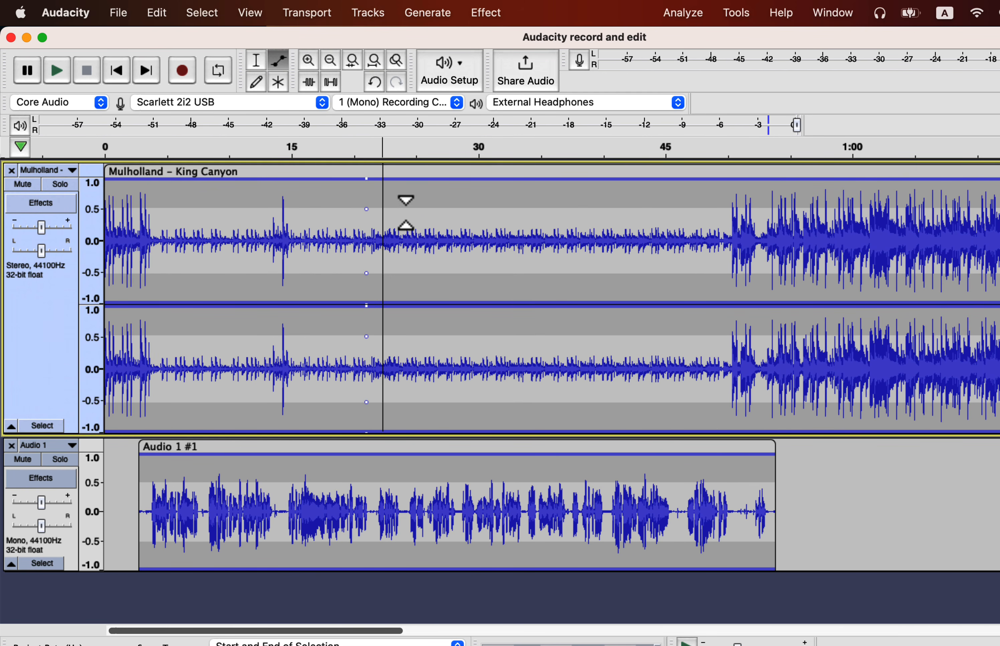
{"action": "left_click", "coordinate": [558, 211]}
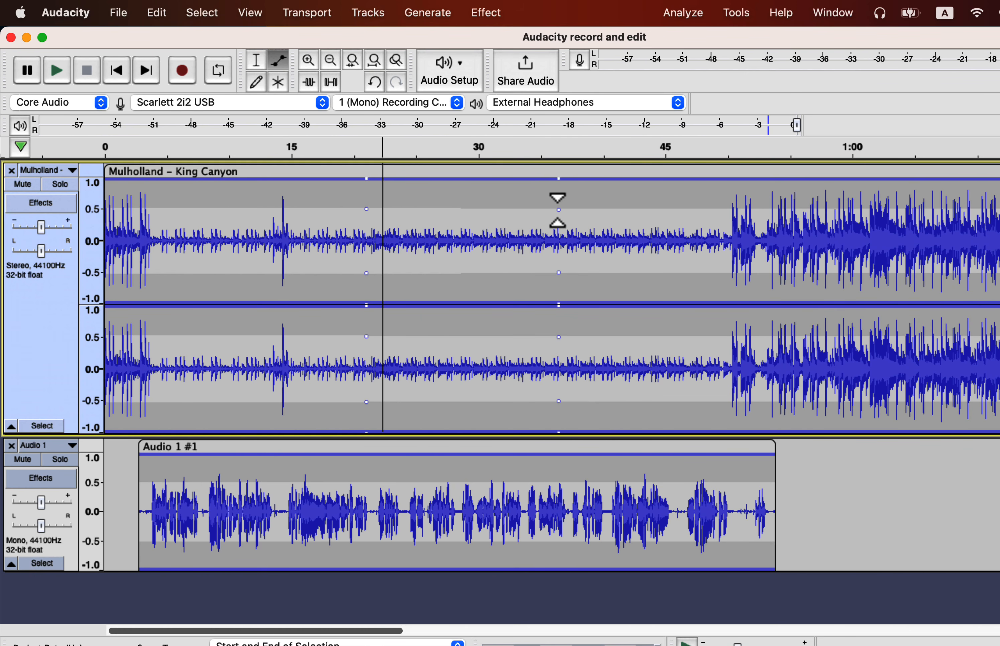
{"action": "left_click_drag", "start_coordinate": [465, 210], "coordinate": [416, 232]}
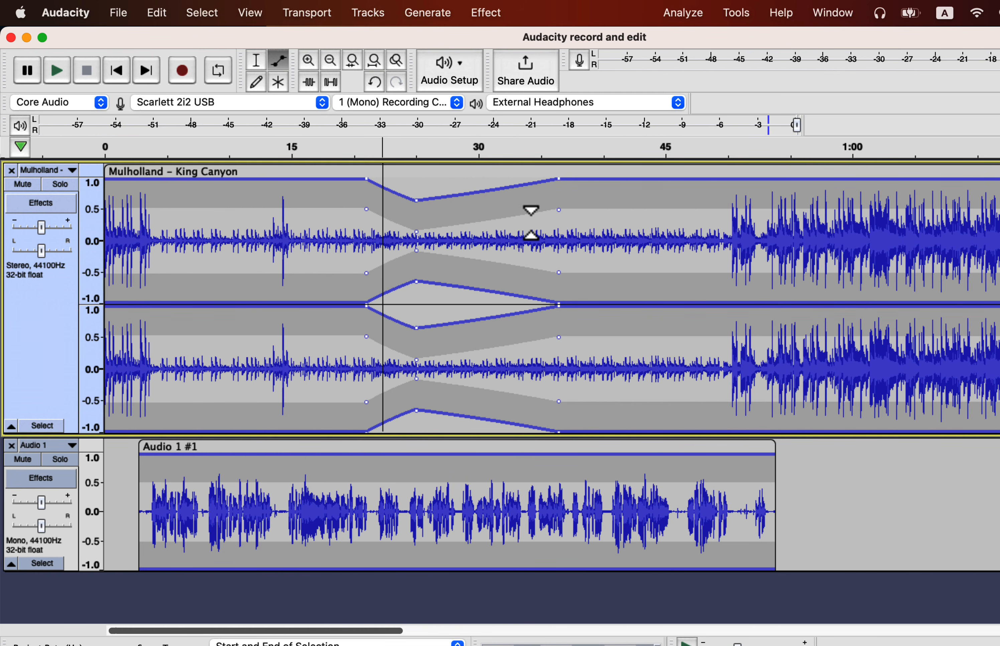
{"action": "left_click", "coordinate": [520, 215]}
{"action": "left_click_drag", "start_coordinate": [520, 216], "coordinate": [518, 238]}
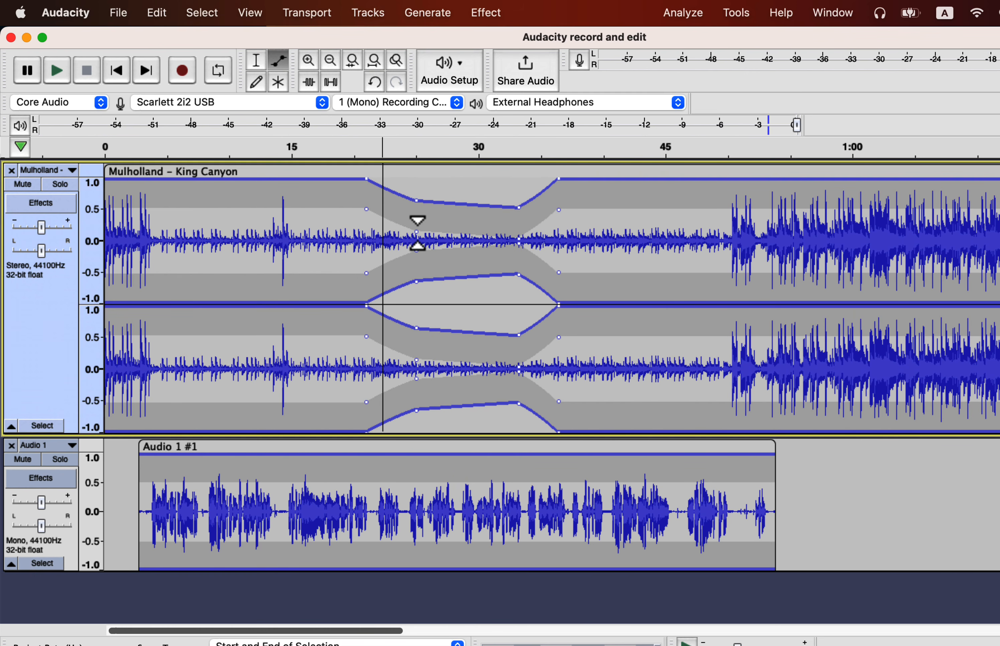
{"action": "left_click_drag", "start_coordinate": [417, 233], "coordinate": [416, 240]}
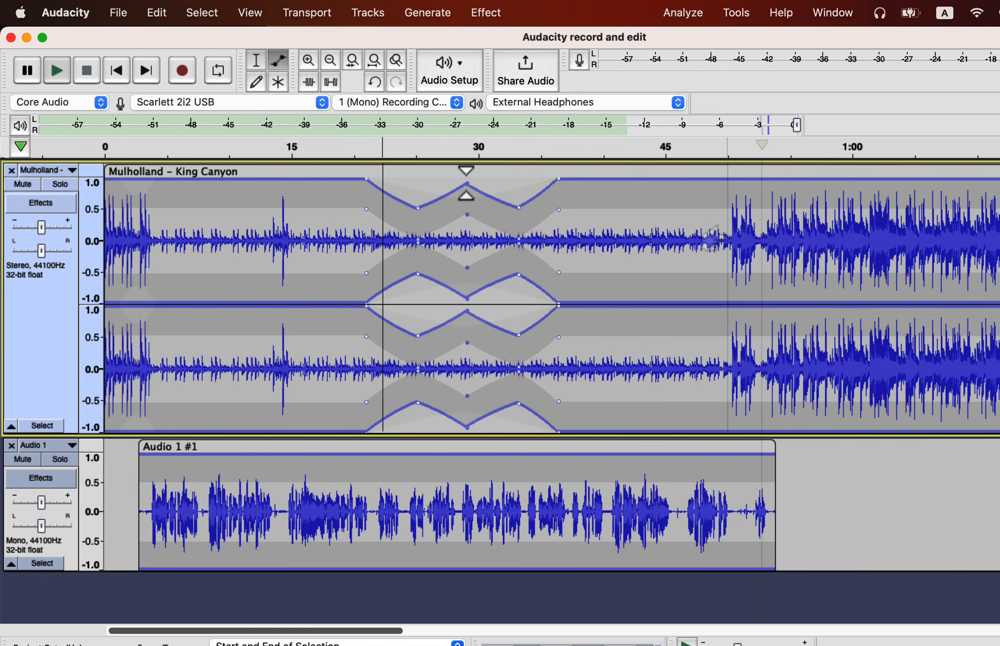
Shape the music's volume envelope between about 50 s and 1:13, pulling it down from about 52 s to 1:10.
{"action": "key", "text": "F1"}
{"action": "left_click", "coordinate": [727, 234]}
{"action": "left_click", "coordinate": [279, 63]}
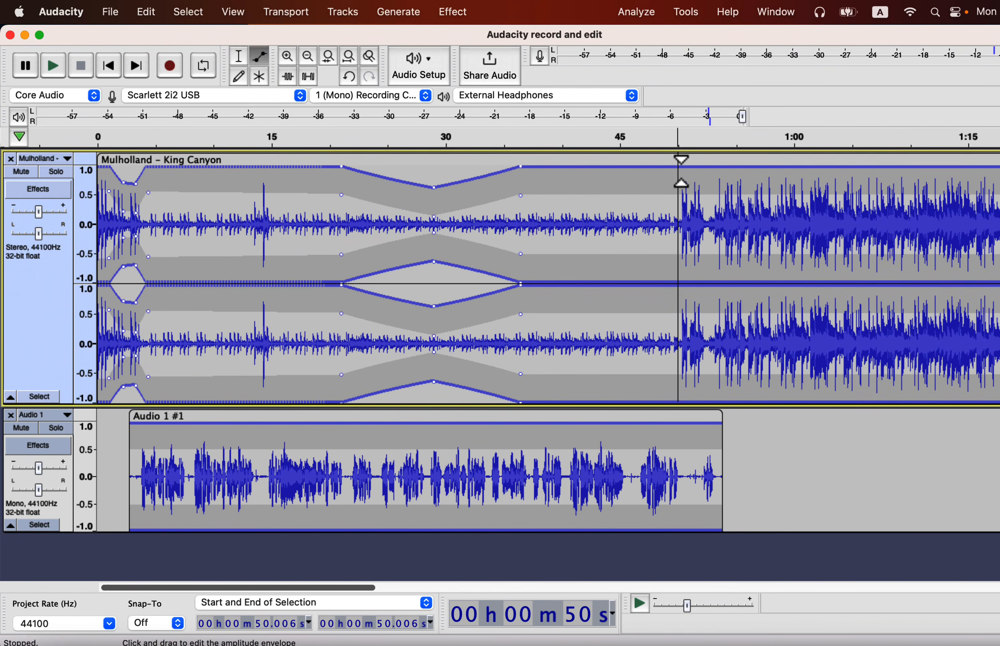
{"action": "left_click", "coordinate": [681, 171]}
{"action": "left_click", "coordinate": [951, 173]}
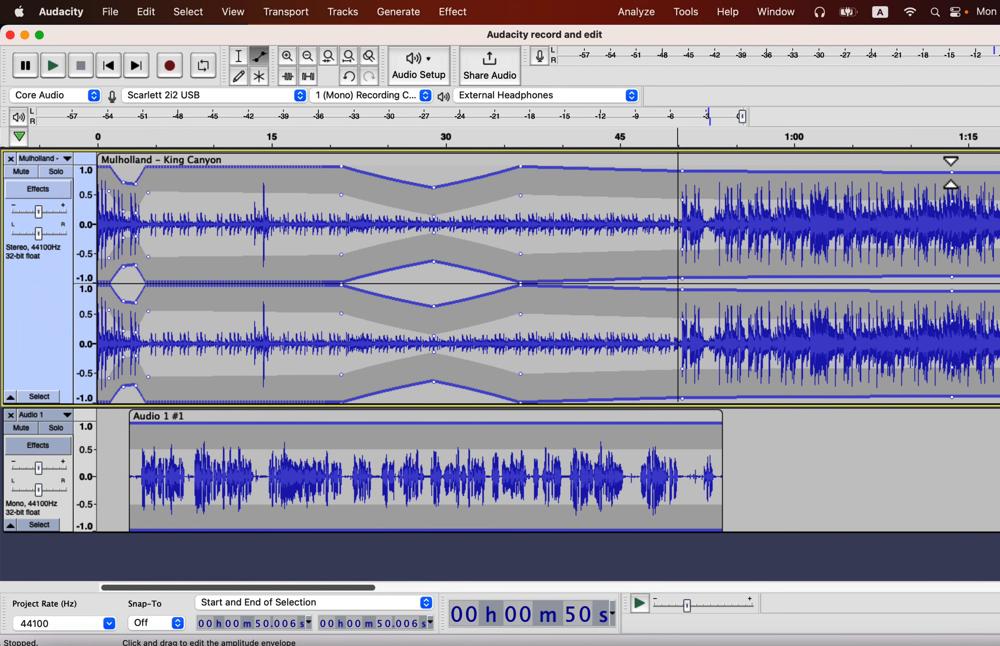
{"action": "left_click_drag", "start_coordinate": [815, 180], "coordinate": [815, 204]}
{"action": "left_click_drag", "start_coordinate": [725, 185], "coordinate": [702, 215]}
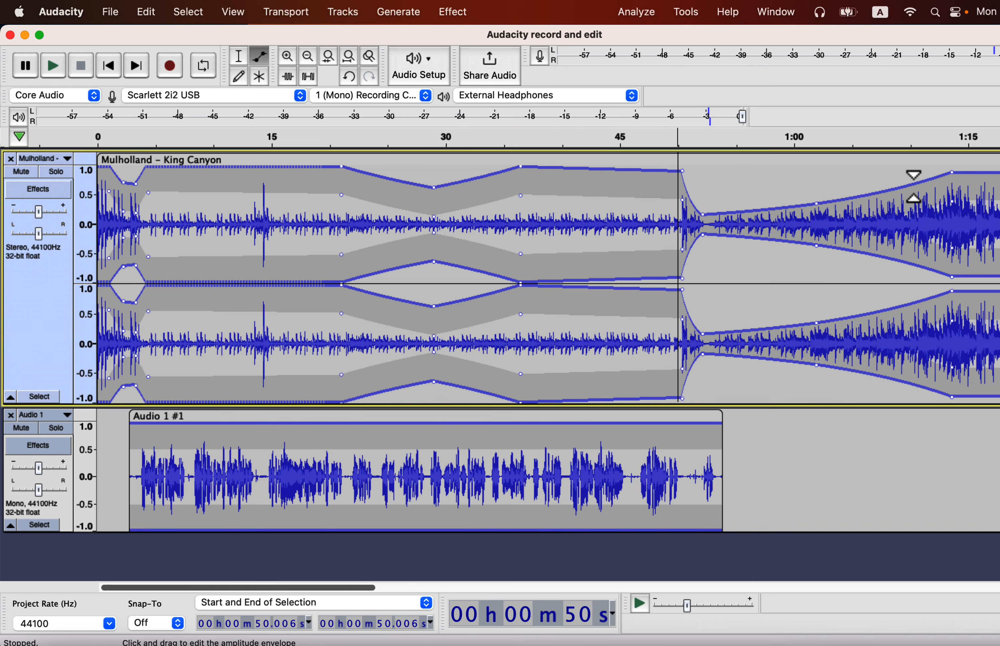
{"action": "left_click_drag", "start_coordinate": [913, 187], "coordinate": [861, 214]}
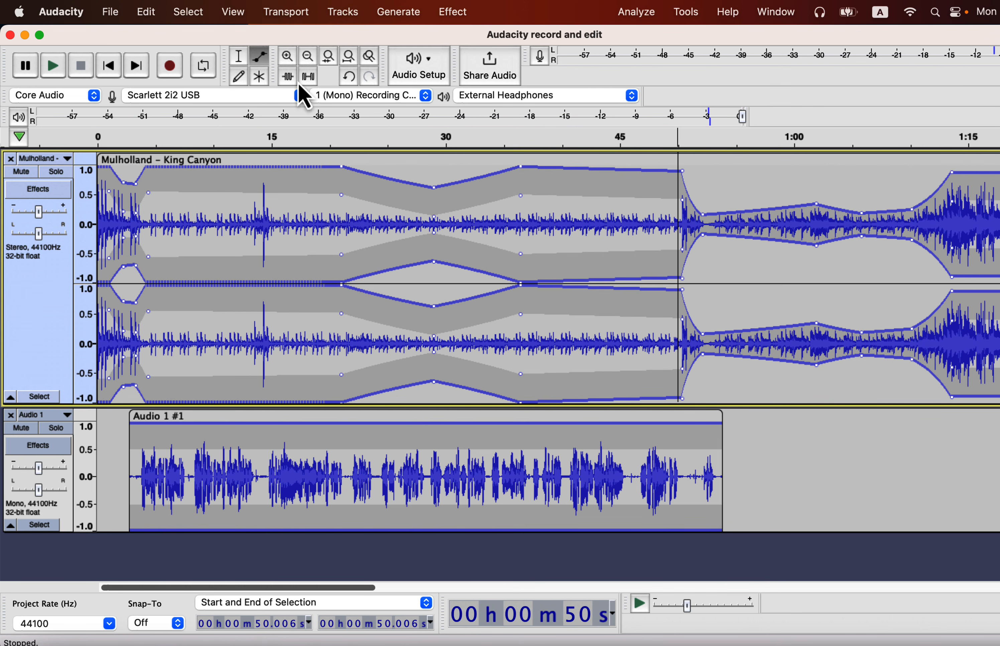
Play the envelope-shaped music from about 48.6 s and again from about 1:10.7.
{"action": "left_click", "coordinate": [238, 57]}
{"action": "left_click", "coordinate": [662, 226]}
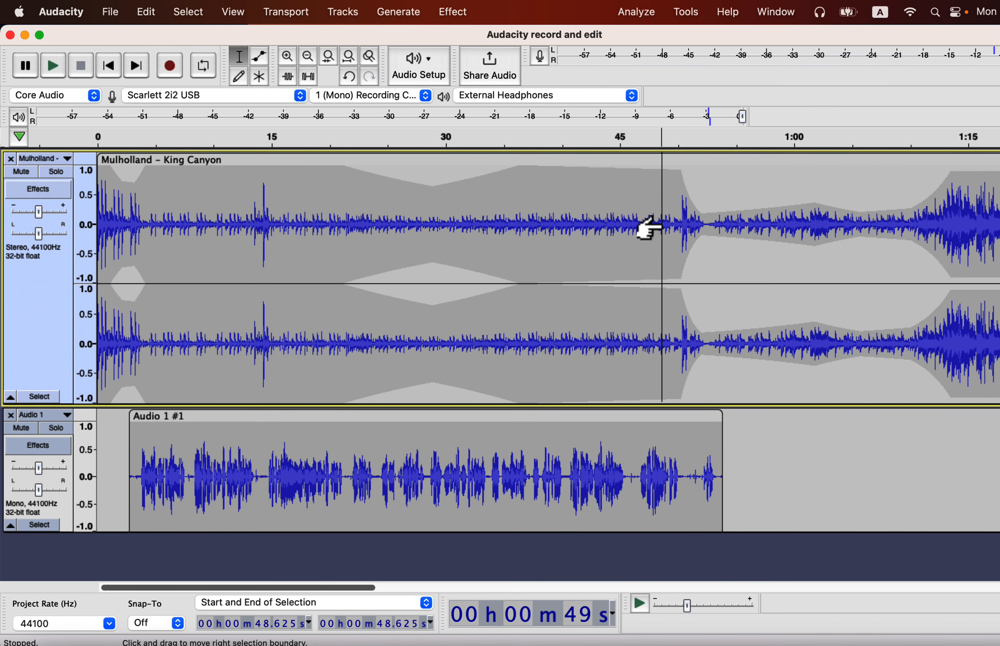
{"action": "key", "text": "space"}
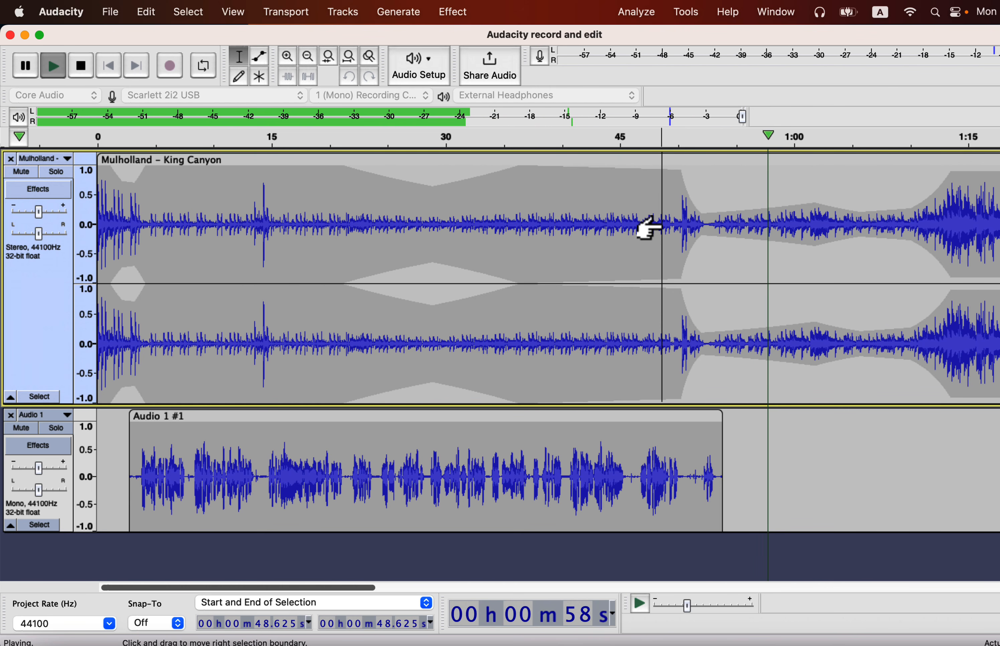
{"action": "key", "text": "space"}
{"action": "left_click", "coordinate": [919, 202]}
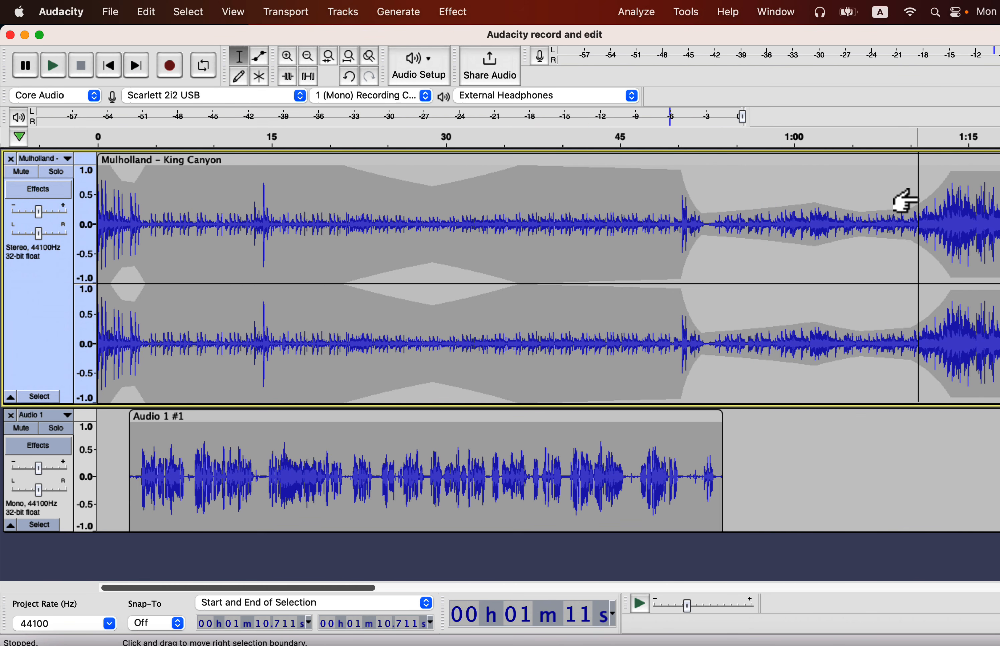
{"action": "key", "text": "space"}
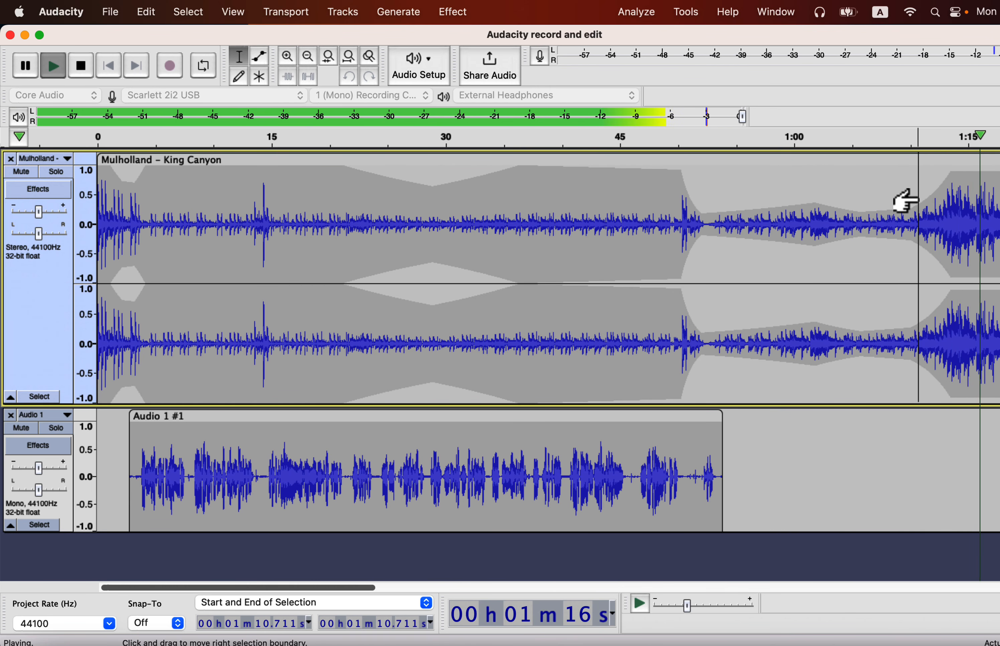
{"action": "key", "text": "space"}
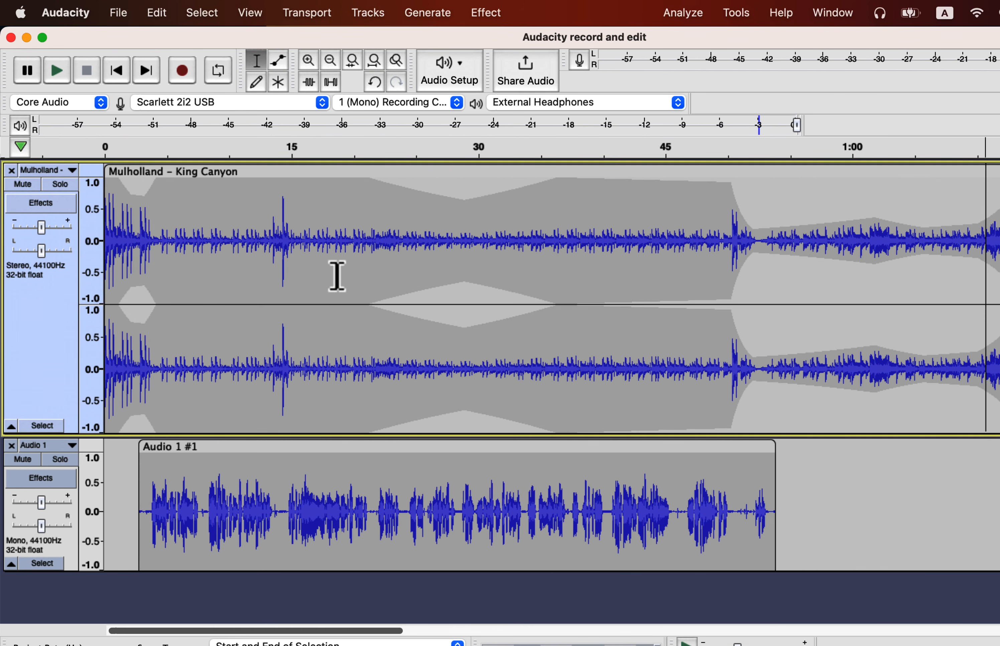
Mix and render the Mulholland – King Canyon track to bake its volume envelope into the waveform.
{"action": "left_click", "coordinate": [366, 13]}
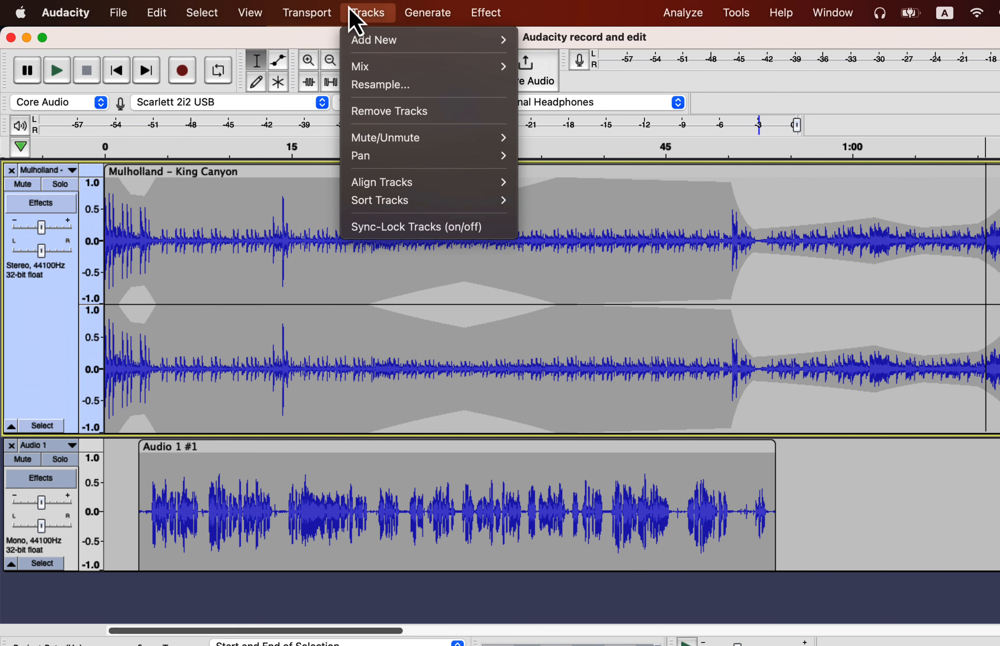
{"action": "mouse_move", "coordinate": [370, 70]}
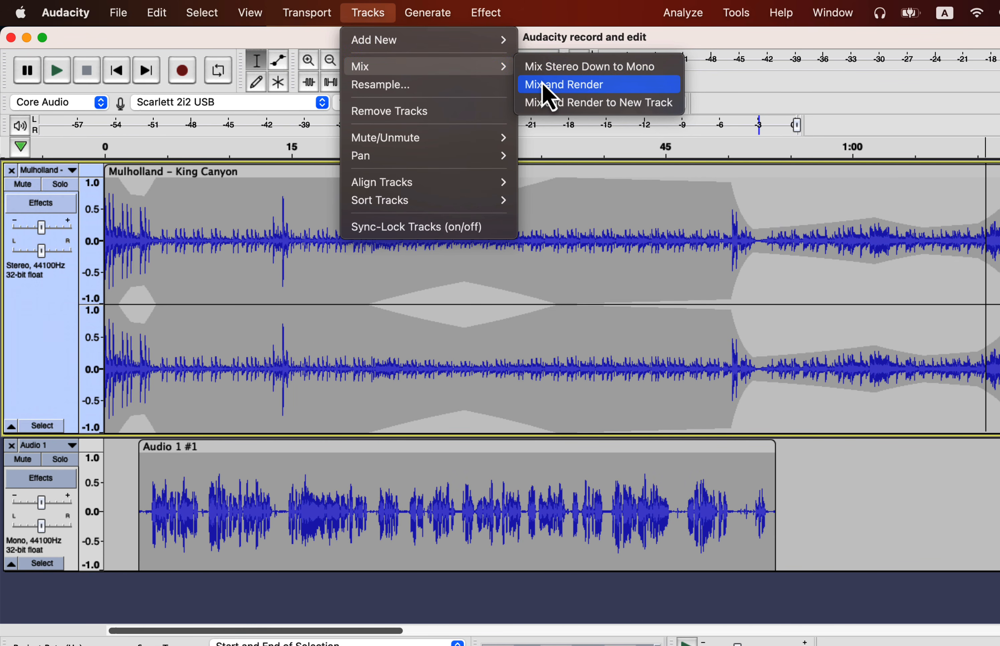
{"action": "left_click", "coordinate": [550, 97]}
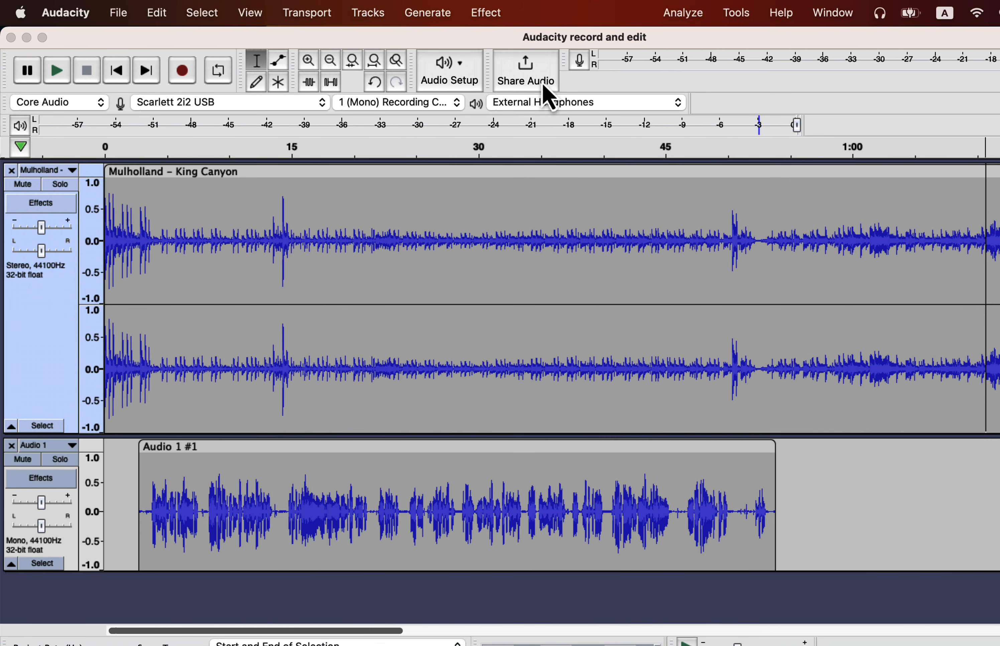
Mix and render the music and voice tracks into a single track, sample its opening, and undo the mixdown.
{"action": "left_click", "coordinate": [388, 270]}
{"action": "key", "text": "super+a"}
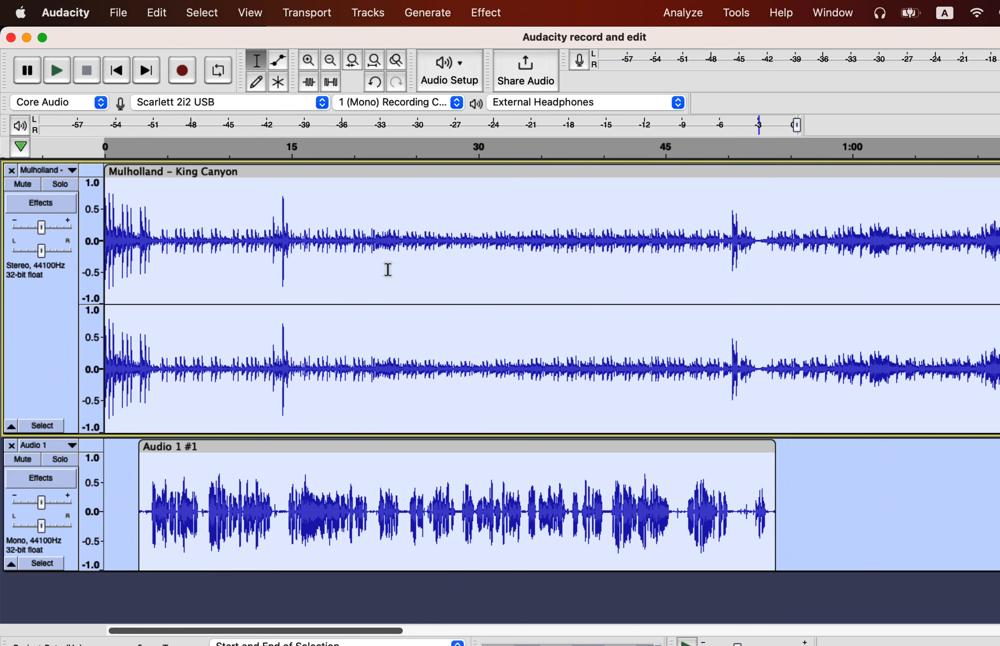
{"action": "left_click", "coordinate": [477, 8]}
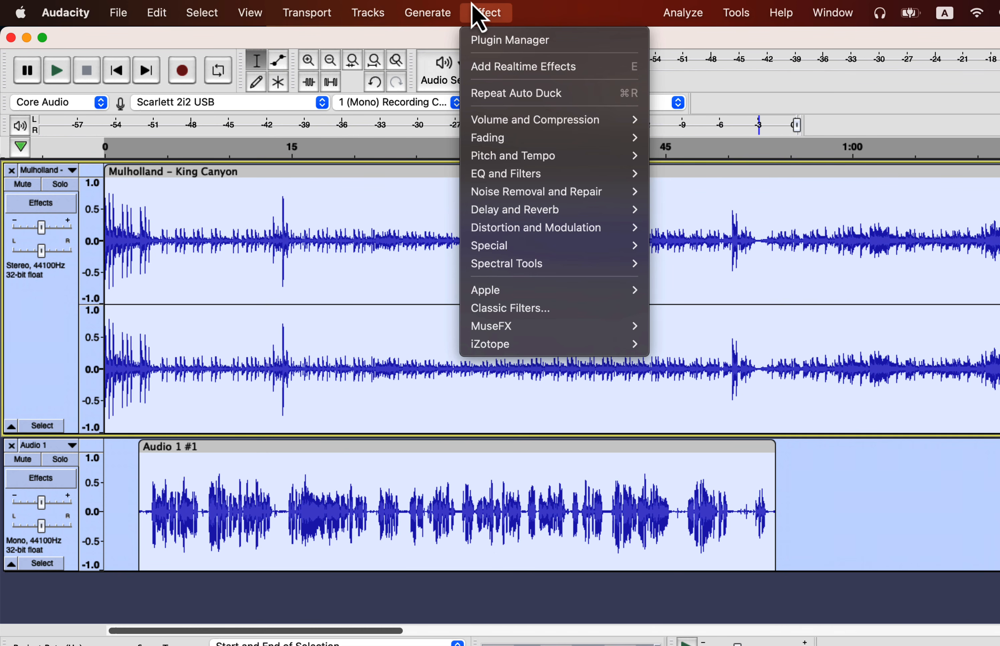
{"action": "mouse_move", "coordinate": [391, 17]}
{"action": "mouse_move", "coordinate": [370, 67]}
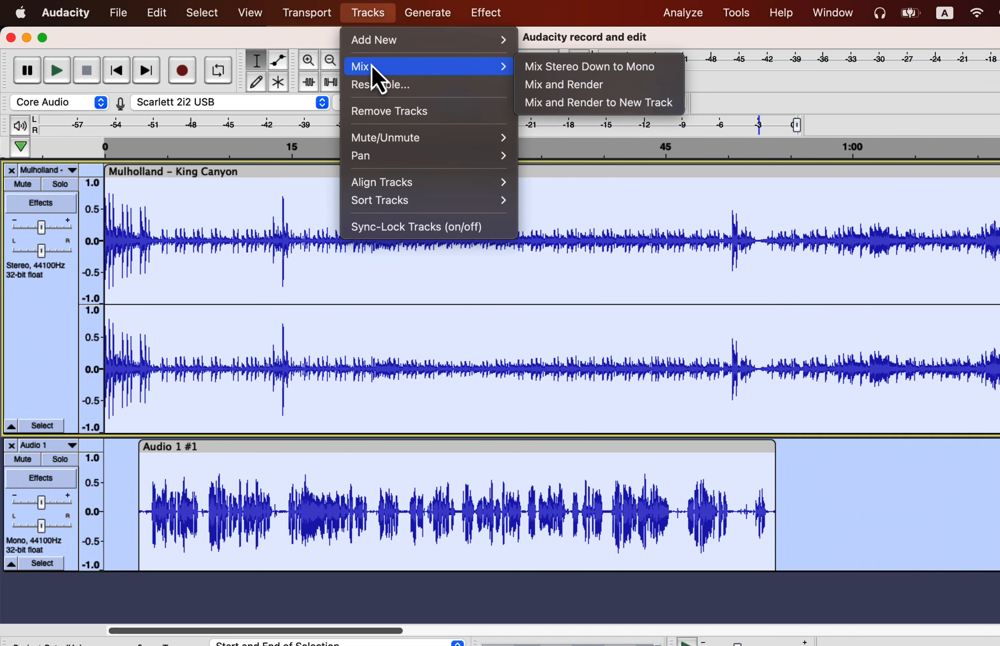
{"action": "left_click", "coordinate": [569, 87]}
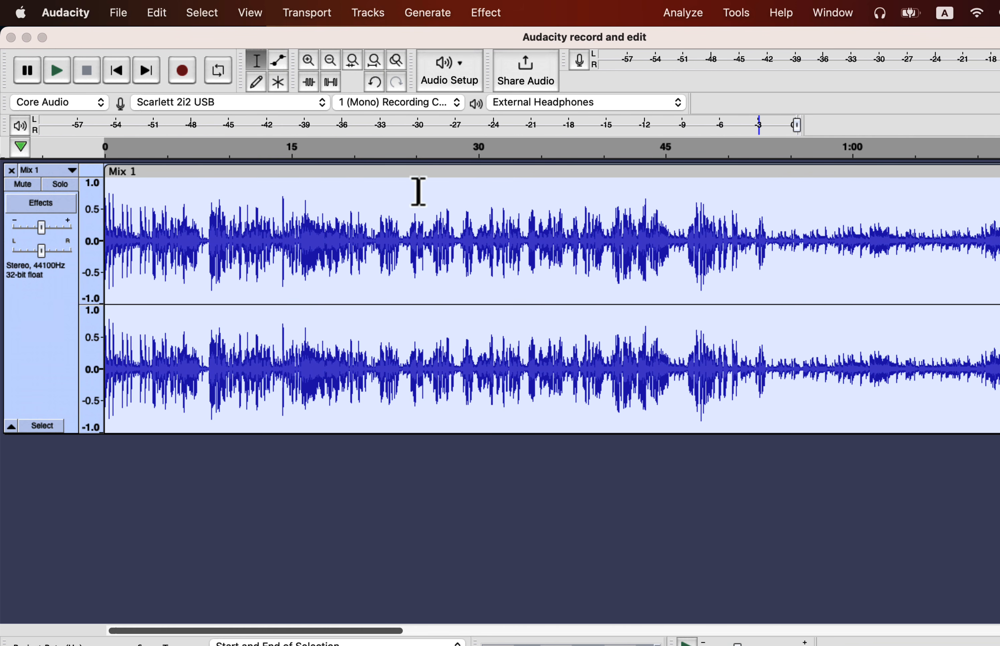
{"action": "key", "text": "space"}
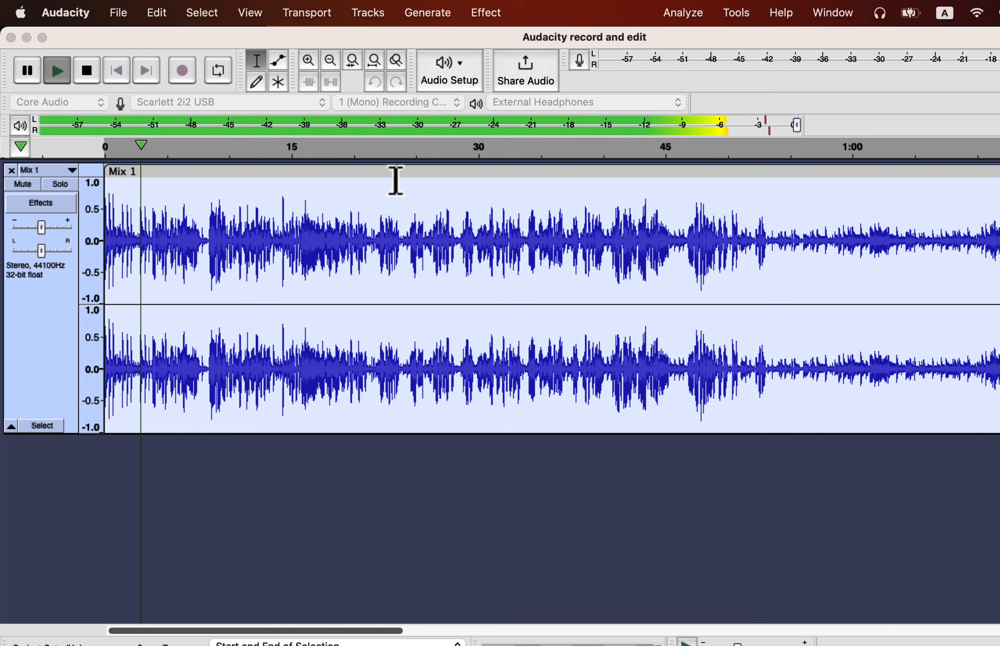
{"action": "key", "text": "space"}
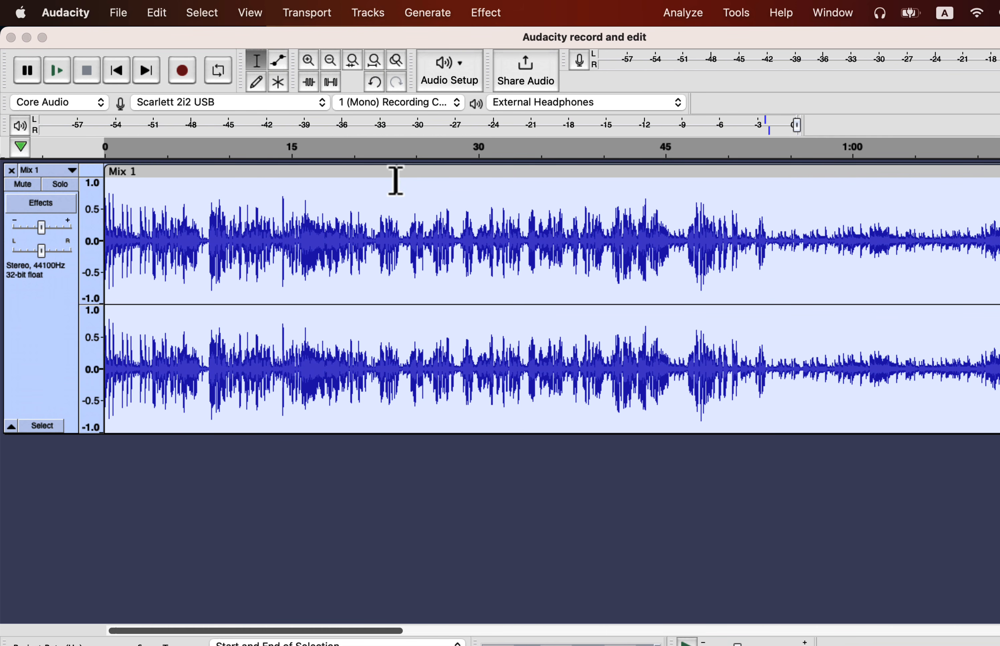
{"action": "key", "text": "super+z"}
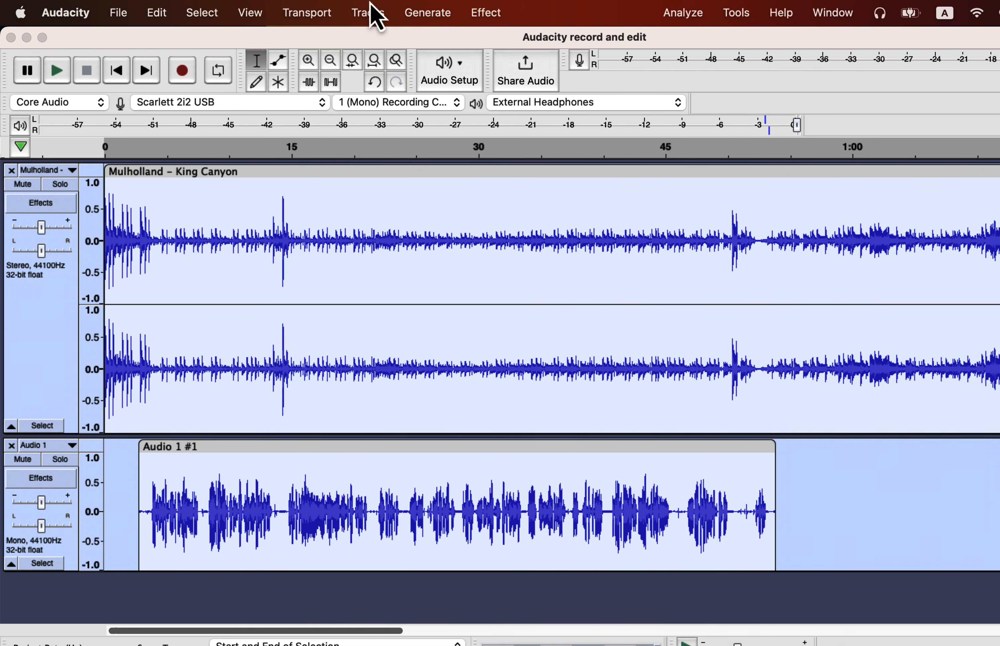
Mix and render the music and voice tracks to a new track, keeping both originals.
{"action": "left_click", "coordinate": [375, 14]}
{"action": "mouse_move", "coordinate": [365, 69]}
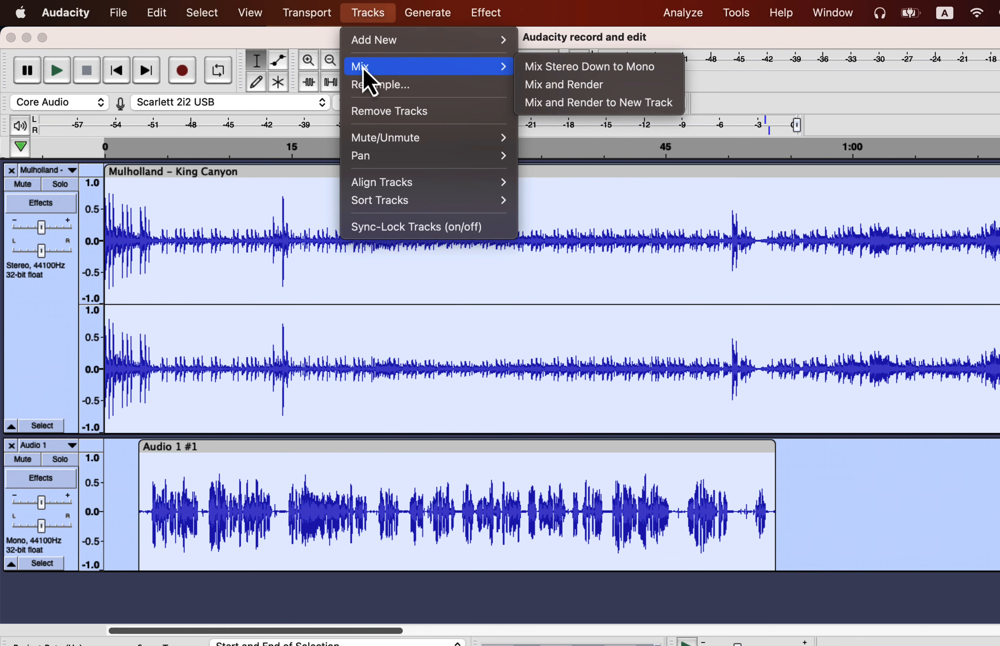
{"action": "left_click", "coordinate": [573, 104]}
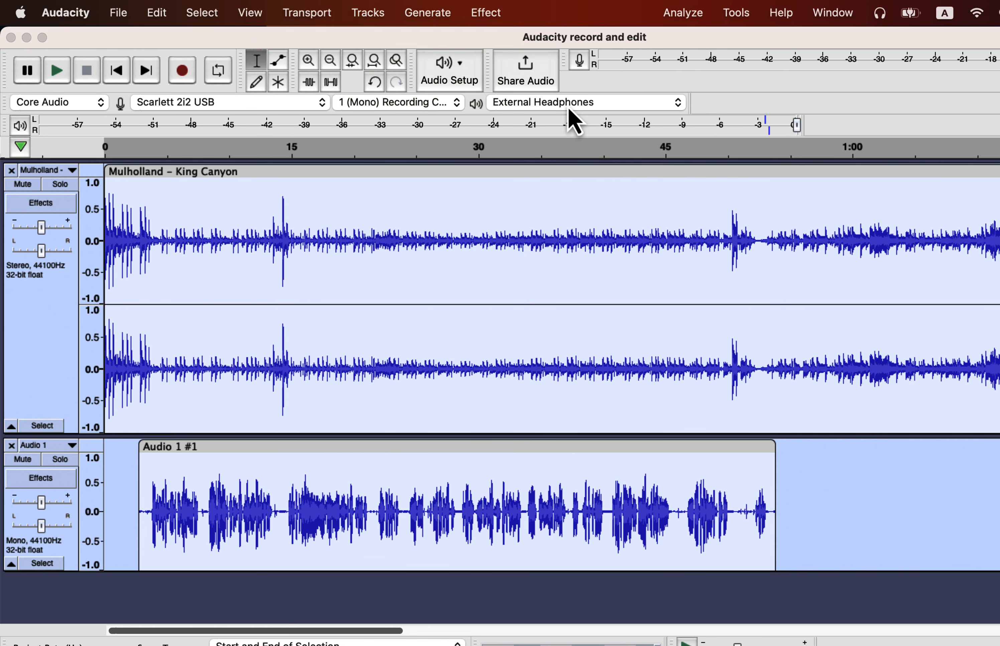
{"action": "scroll", "coordinate": [431, 282], "scroll_direction": "down", "scroll_amount": 1}
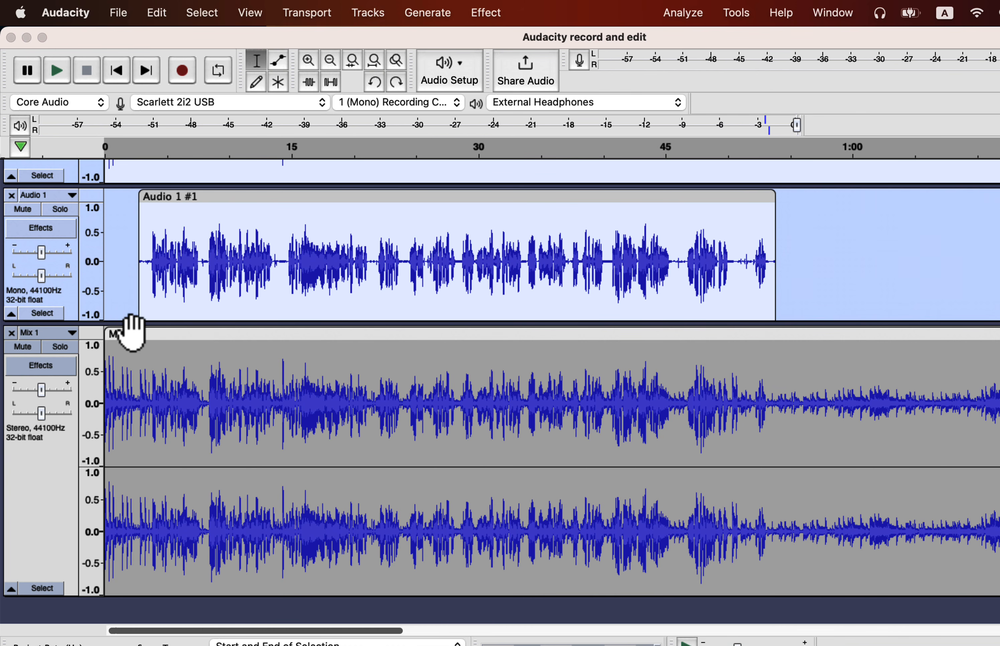
Select the whole Mix 1 clip and start an export of the audio as WAV.
{"action": "double_click", "coordinate": [198, 359]}
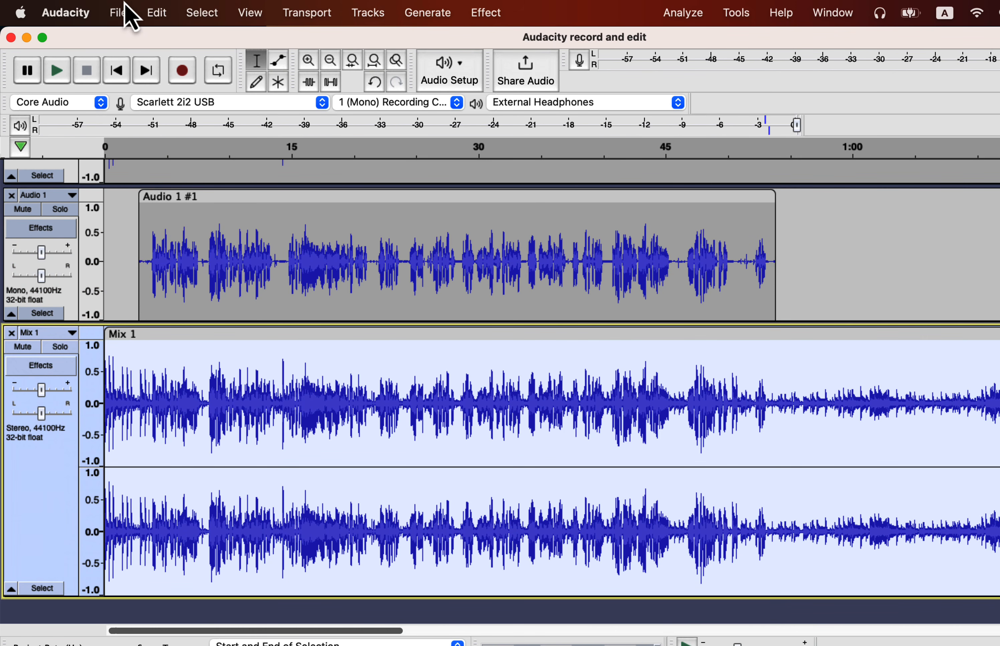
{"action": "left_click", "coordinate": [127, 12]}
{"action": "mouse_move", "coordinate": [161, 148]}
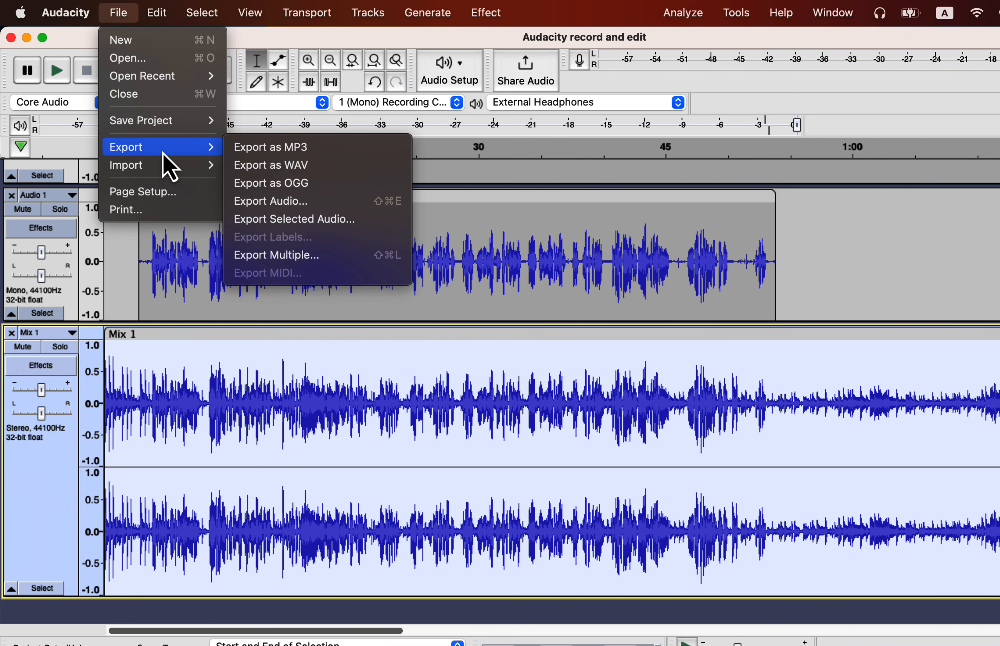
{"action": "left_click", "coordinate": [261, 172]}
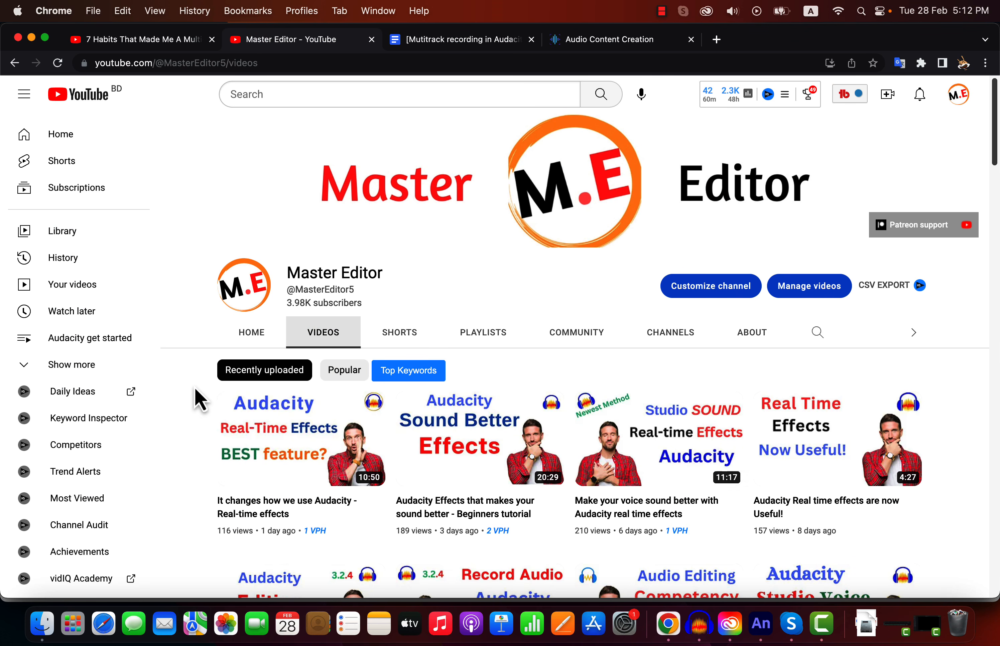
Switch to Chrome and browse the Master Editor YouTube channel's uploaded videos, from the newest back to the Audacity 3.2 tutorials.
{"action": "scroll", "coordinate": [200, 400], "scroll_direction": "down", "scroll_amount": 2}
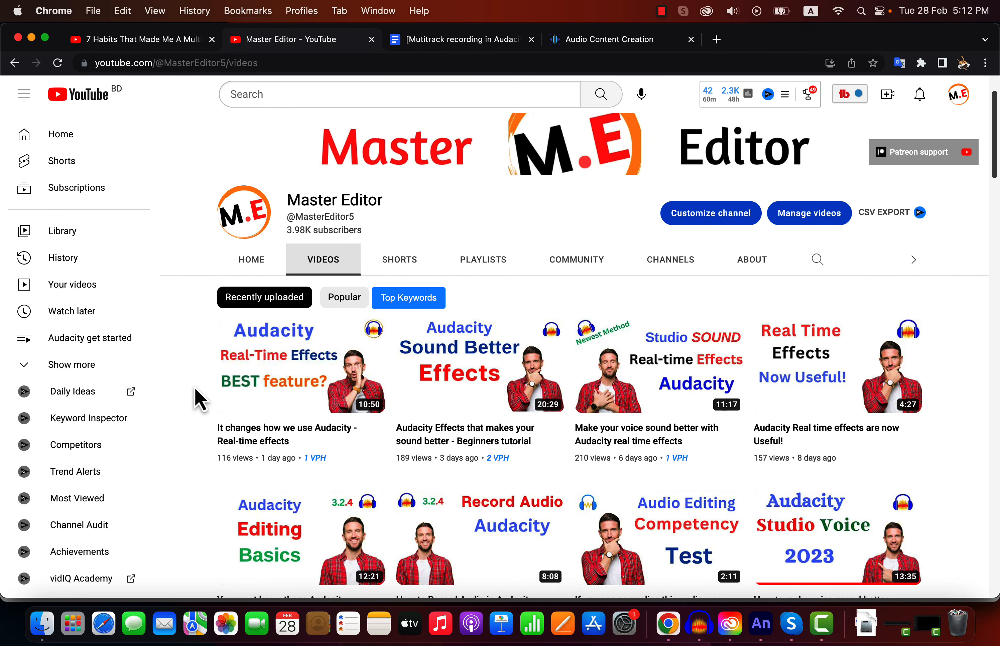
{"action": "scroll", "coordinate": [199, 400], "scroll_direction": "down", "scroll_amount": 10}
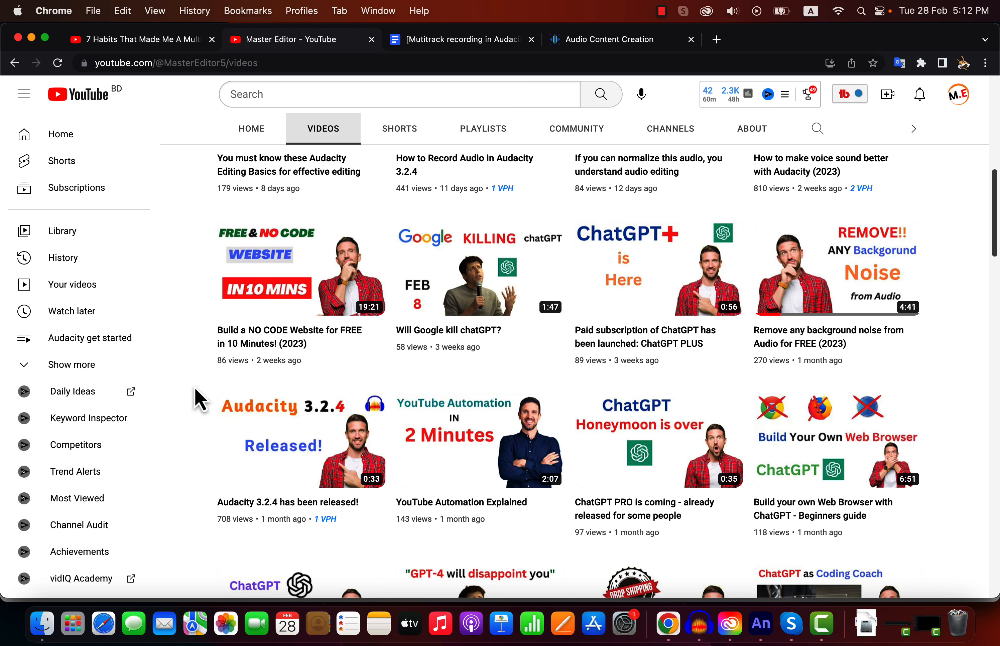
{"action": "scroll", "coordinate": [200, 400], "scroll_direction": "down", "scroll_amount": 15}
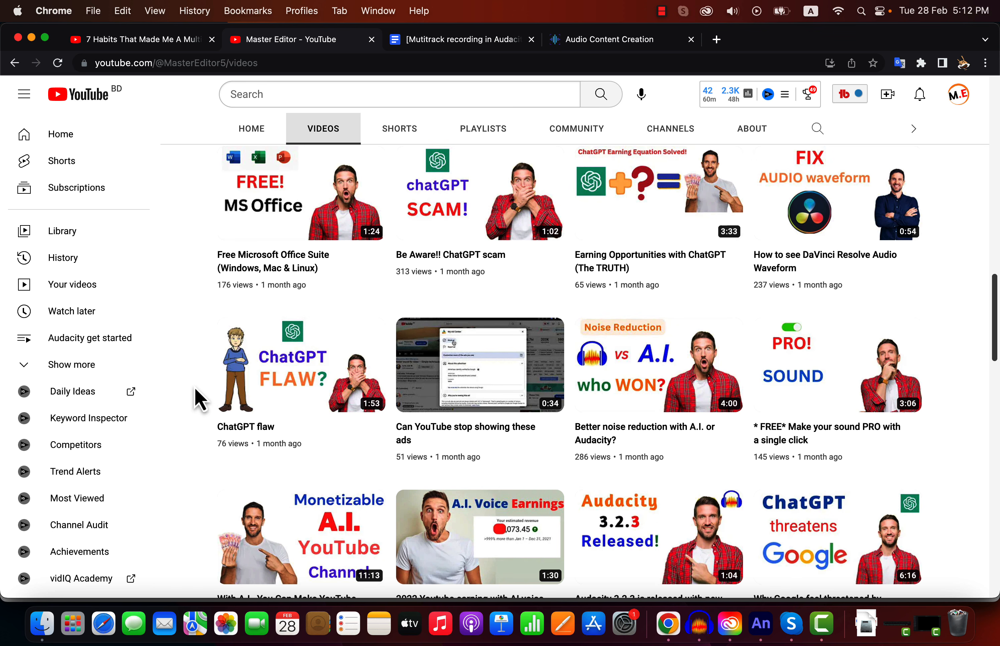
{"action": "scroll", "coordinate": [199, 400], "scroll_direction": "down", "scroll_amount": 15}
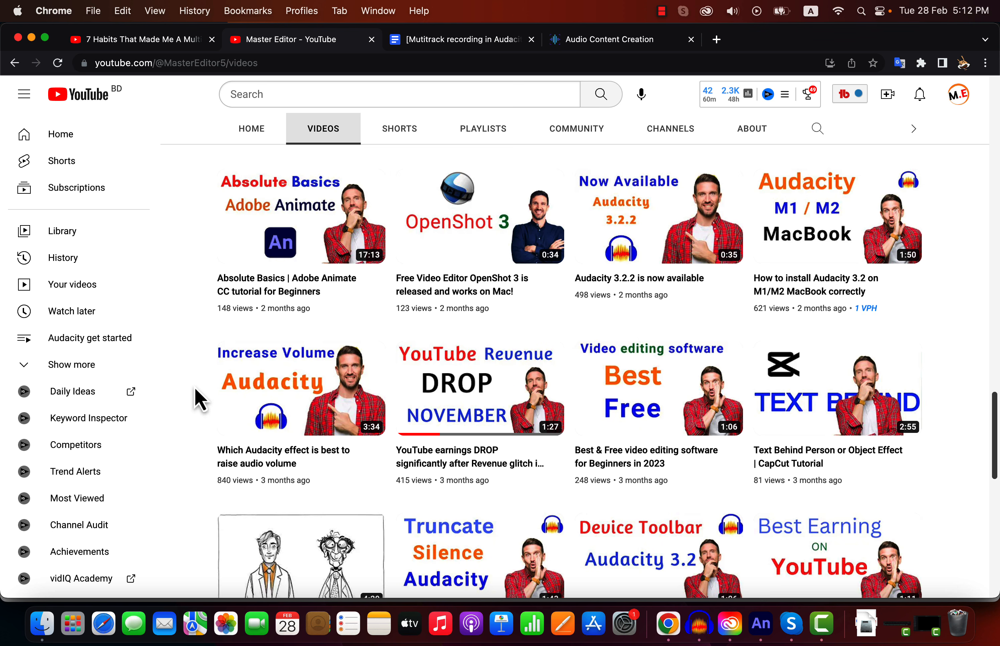
{"action": "scroll", "coordinate": [200, 401], "scroll_direction": "down", "scroll_amount": 10}
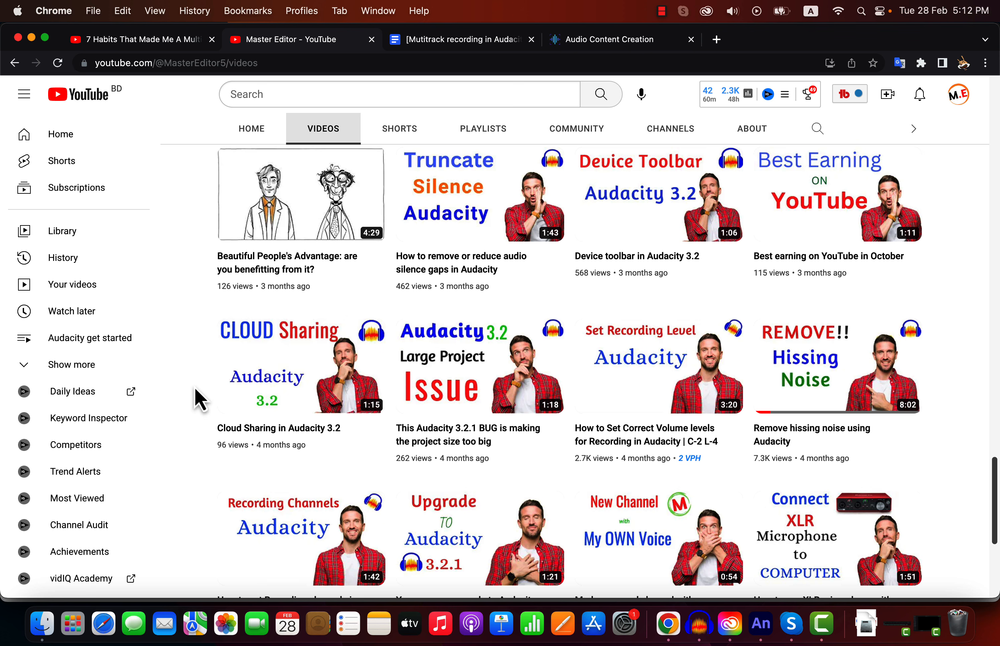
{"action": "scroll", "coordinate": [200, 400], "scroll_direction": "down", "scroll_amount": 8}
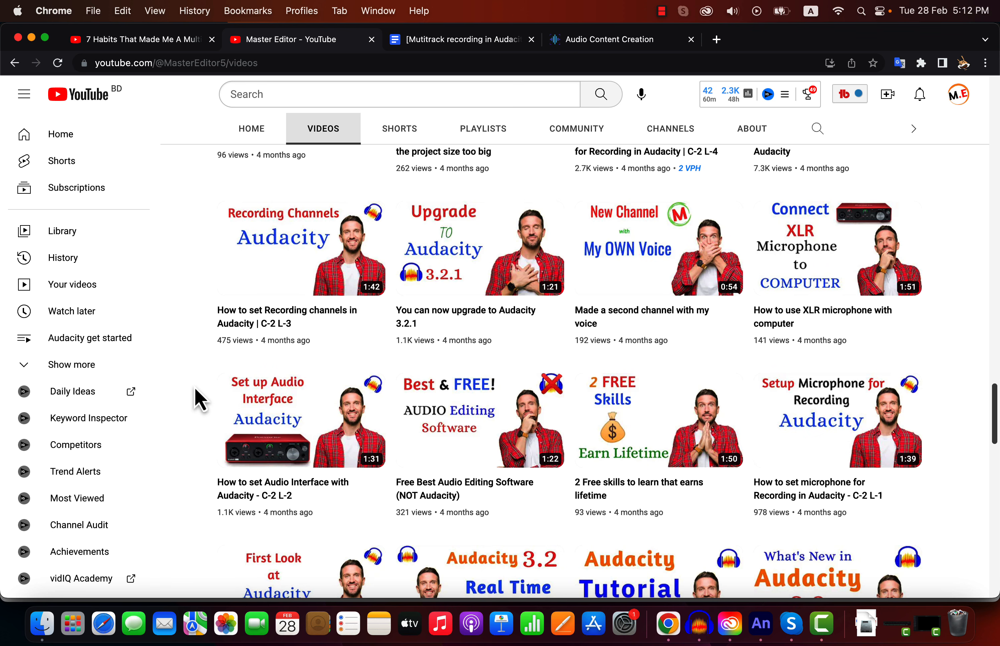
{"action": "scroll", "coordinate": [200, 401], "scroll_direction": "down", "scroll_amount": 6}
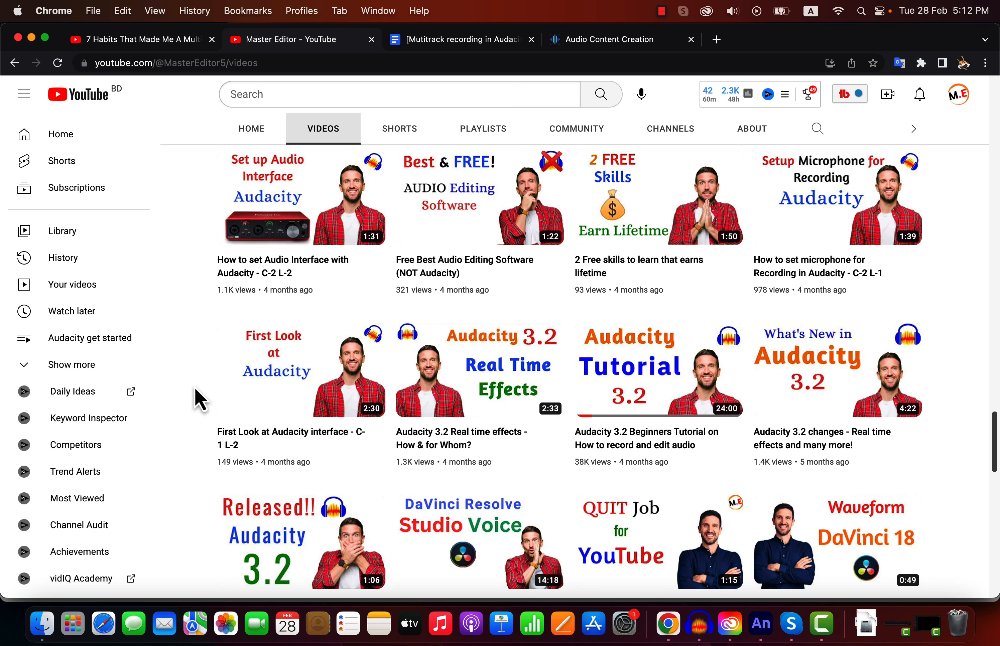
Open the Master Editor channel's playlists and look through the created, saved and multiple playlists.
{"action": "left_click", "coordinate": [504, 128]}
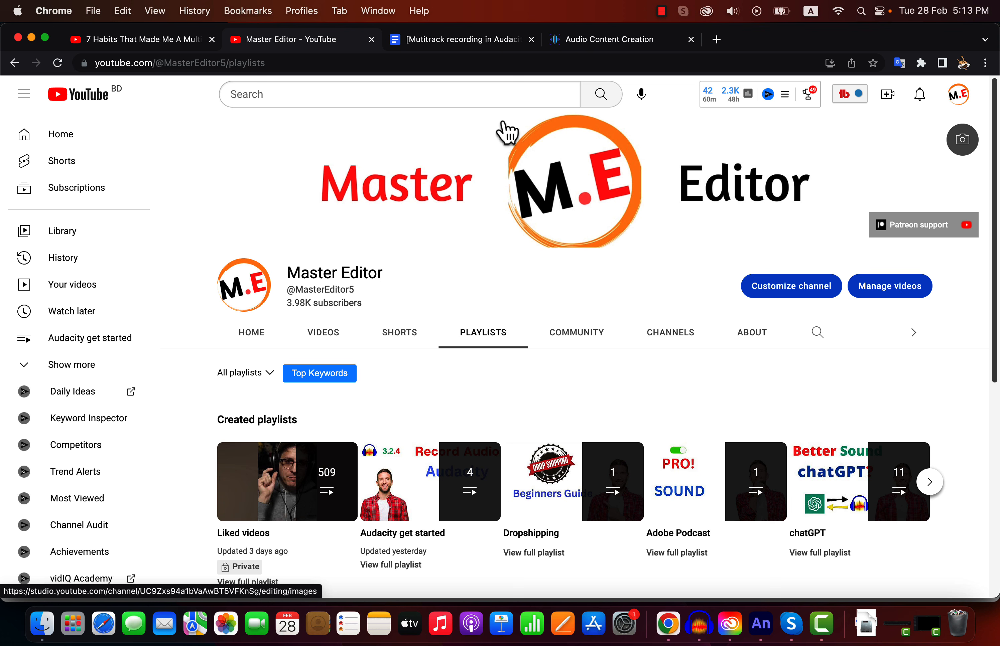
{"action": "scroll", "coordinate": [196, 451], "scroll_direction": "down", "scroll_amount": 5}
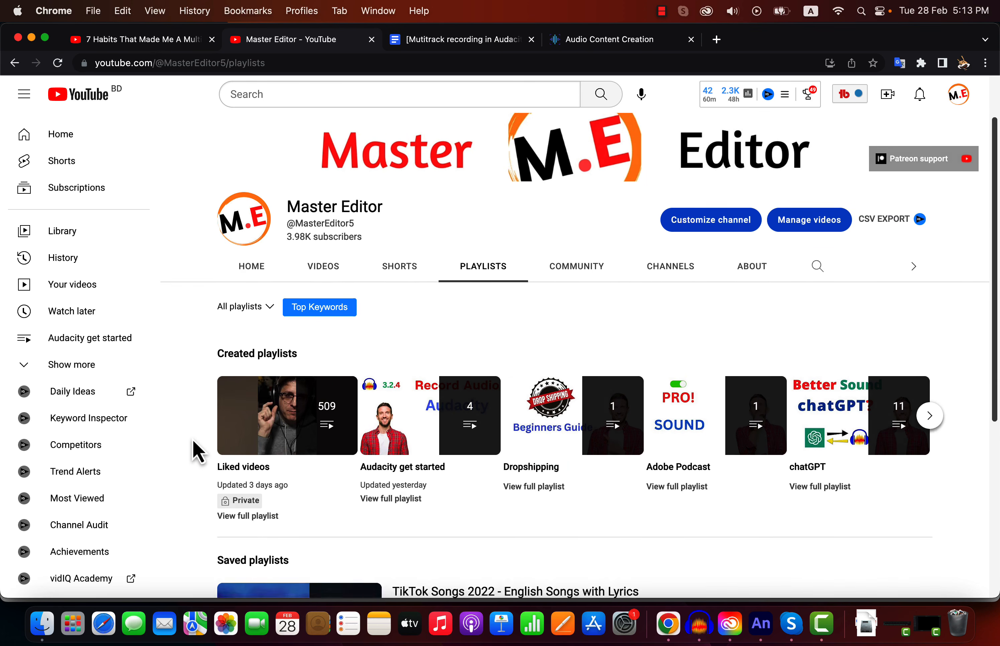
{"action": "scroll", "coordinate": [196, 451], "scroll_direction": "down", "scroll_amount": 1}
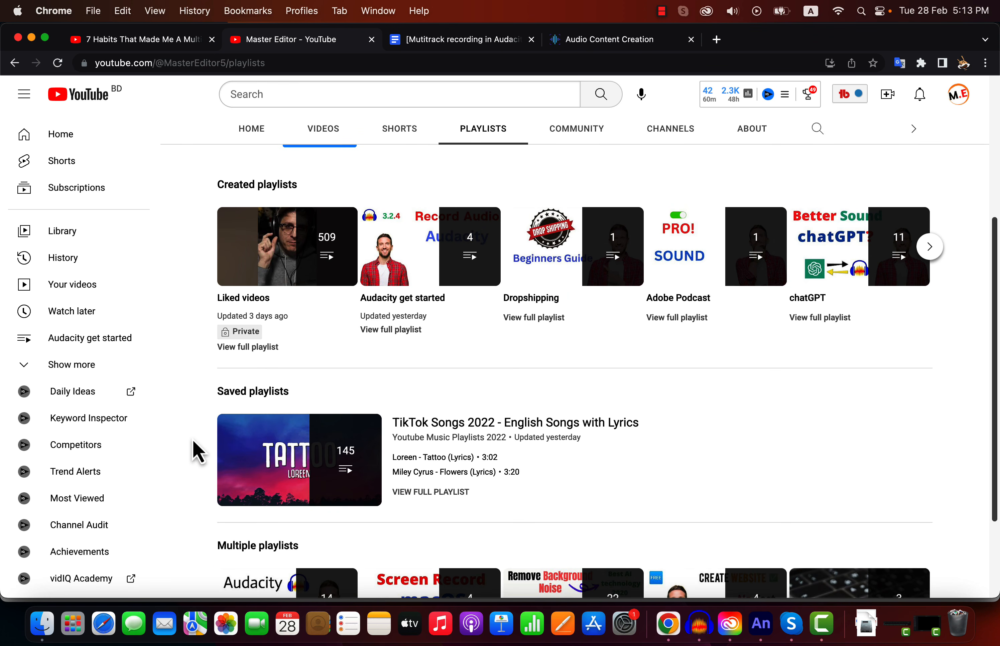
{"action": "scroll", "coordinate": [196, 450], "scroll_direction": "down", "scroll_amount": 3}
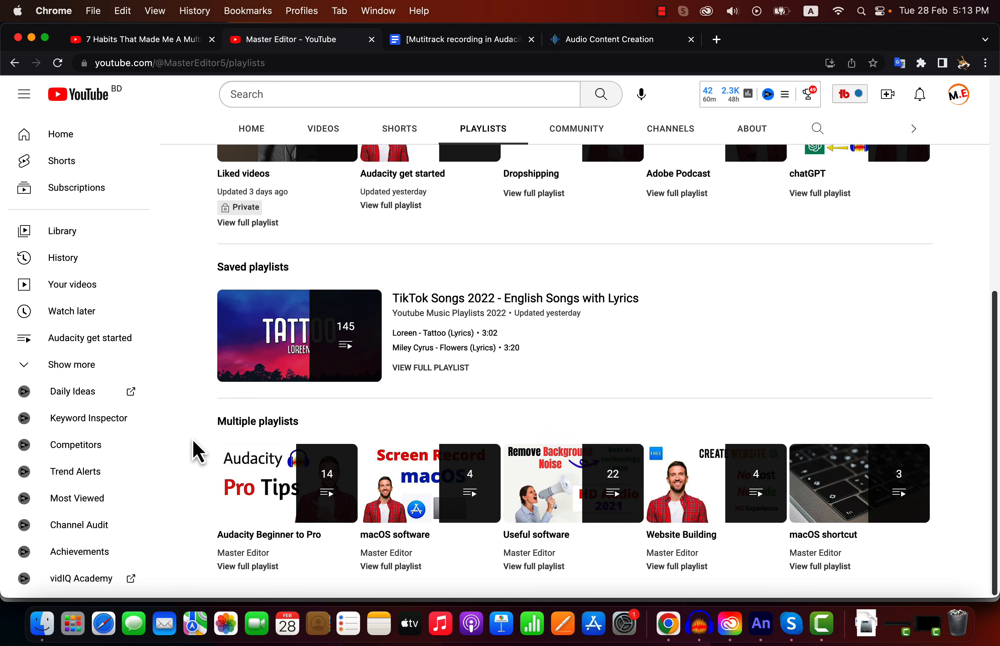